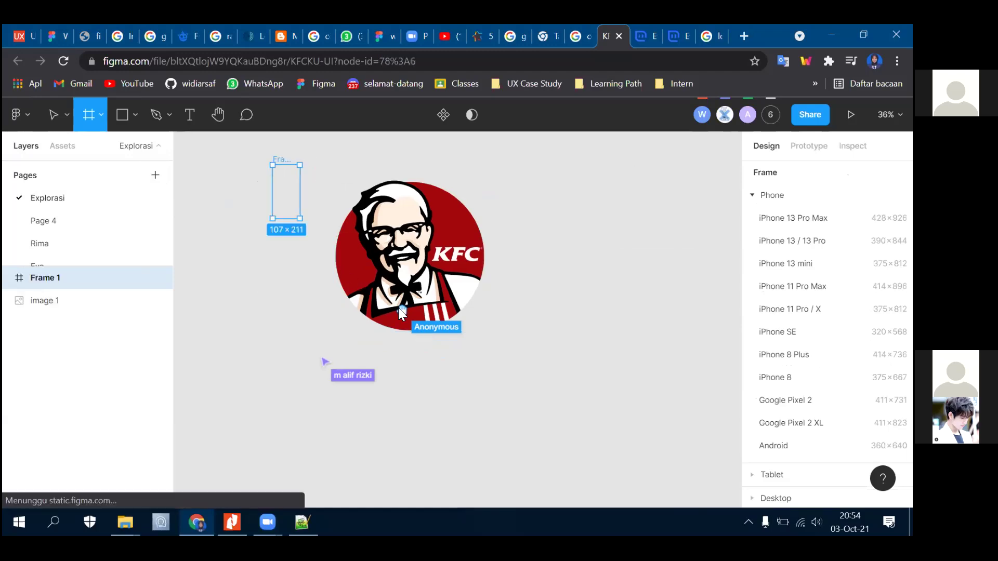
- Draw a frame, move it and the KFC logo apart, and resize the frame to about 556 by 556
click(99, 115)
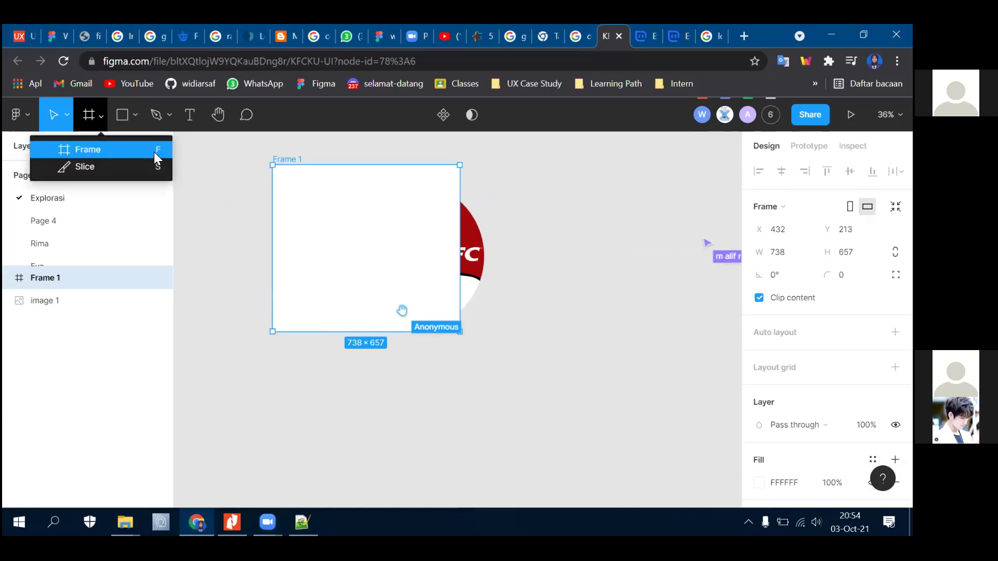
click(425, 389)
click(348, 269)
drag(348, 269, 302, 306)
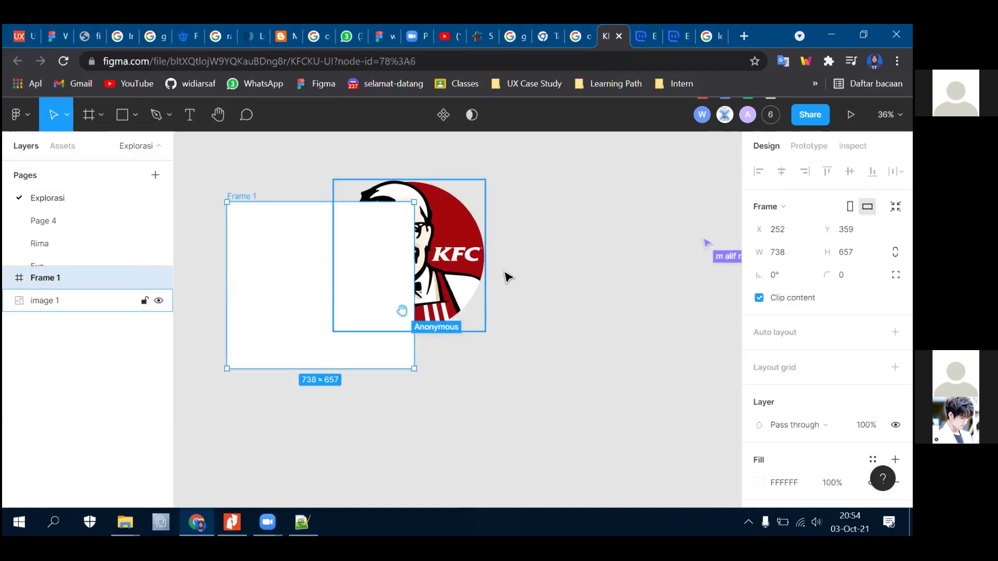
click(468, 271)
click(401, 365)
drag(414, 368, 368, 343)
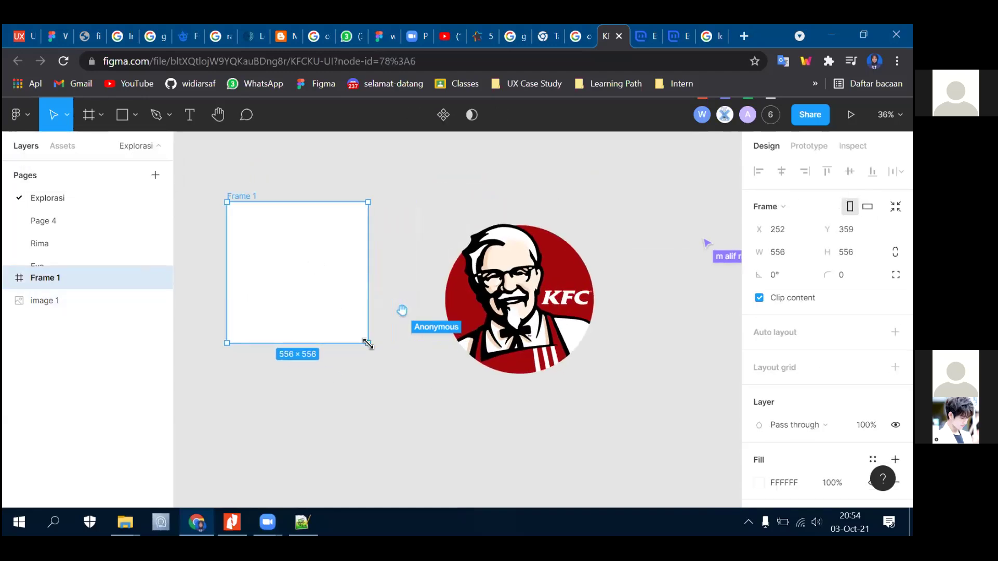
- Shrink the KFC logo image to about 379 by 362 and place it centred inside Frame 1
scroll(84, 245, down, 1)
scroll(82, 241, up, 1)
click(510, 335)
drag(595, 377, 575, 355)
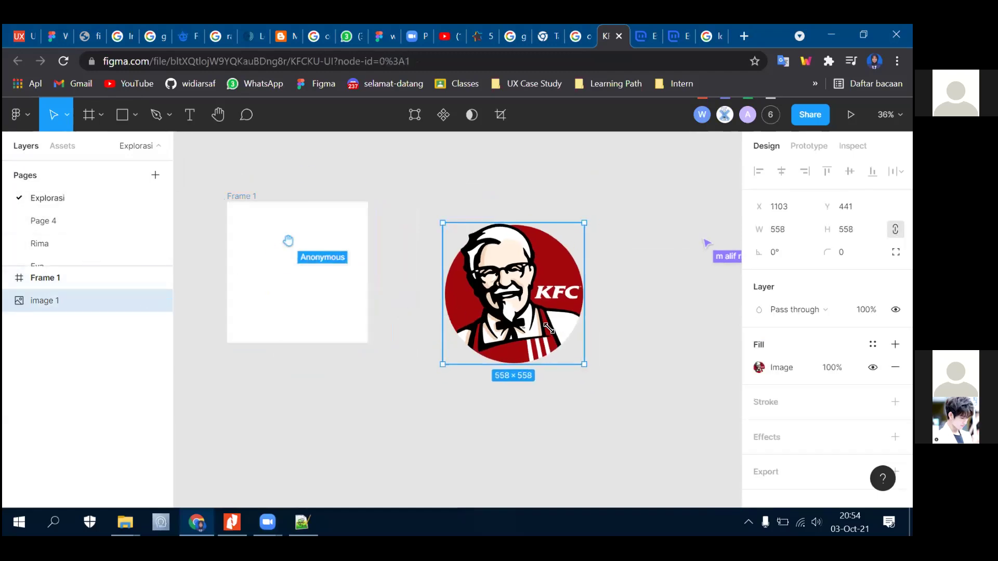
right_click(507, 286)
click(285, 273)
drag(484, 281, 291, 287)
key(t)
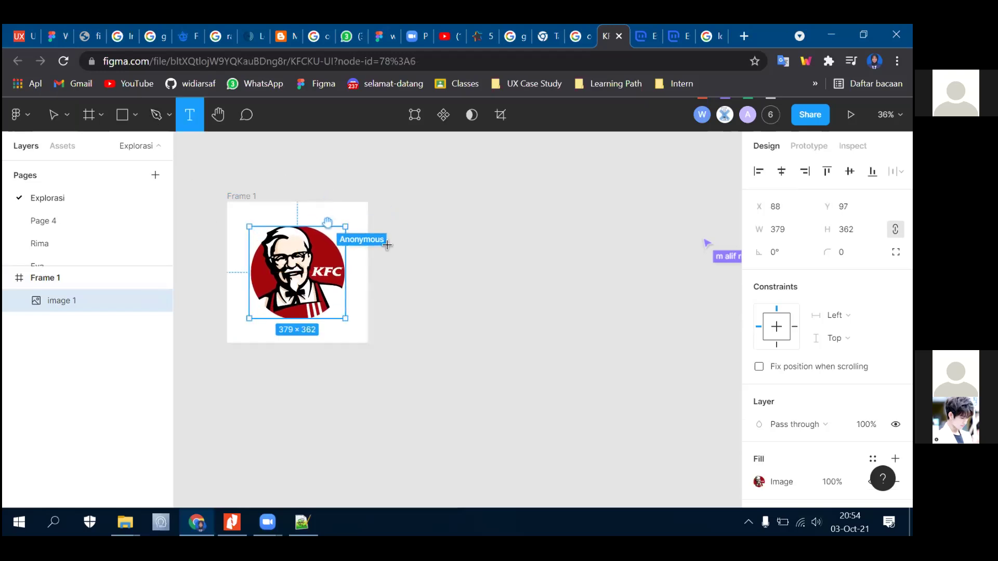
click(427, 286)
text(sd)
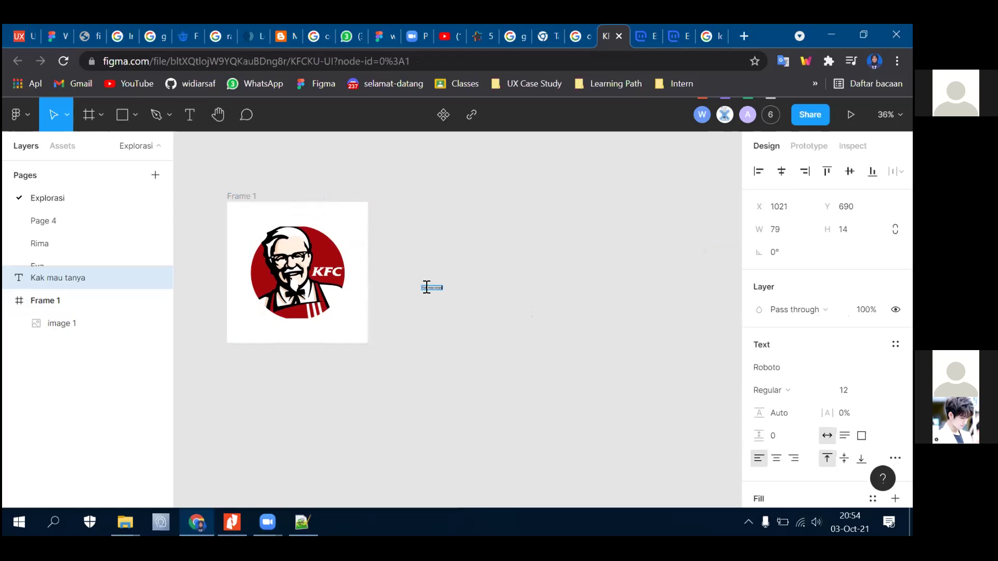
key(Escape)
scroll(414, 314, up, 3)
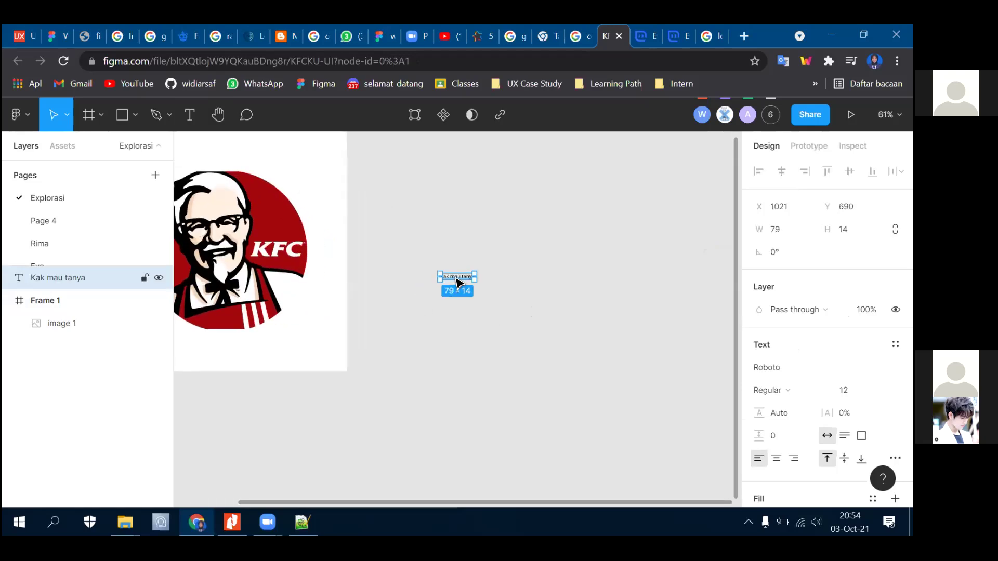
key(Delete)
- Shrink Frame 1 and its KFC logo, with the logo at about 127 by 123 and centred in the frame
scroll(470, 283, down, 4)
click(61, 300)
drag(278, 156, 442, 302)
click(351, 281)
drag(351, 280, 592, 281)
click(444, 358)
drag(452, 366, 322, 235)
drag(652, 312, 494, 299)
drag(470, 267, 294, 204)
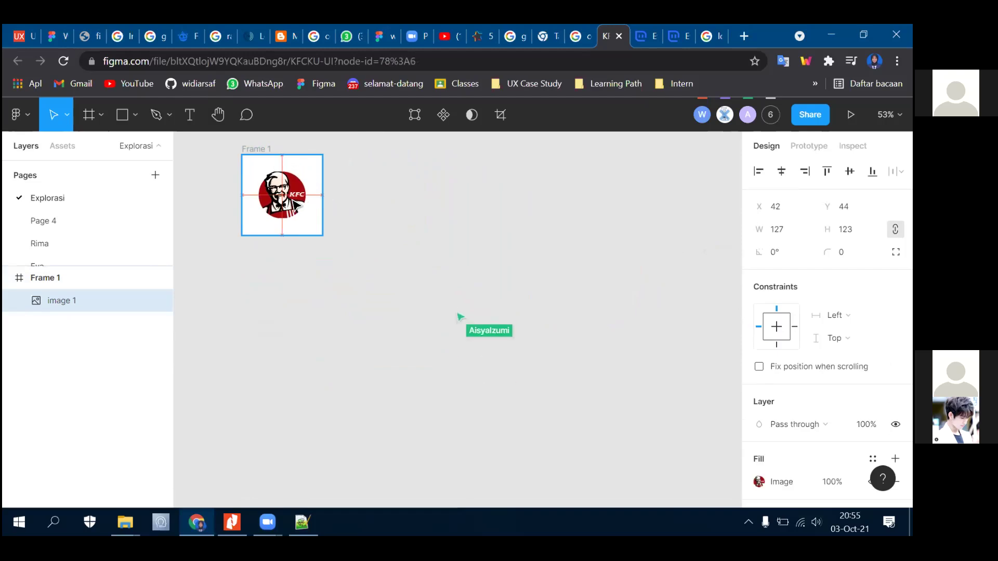
click(350, 285)
scroll(270, 141, up, 3)
scroll(271, 209, up, 1)
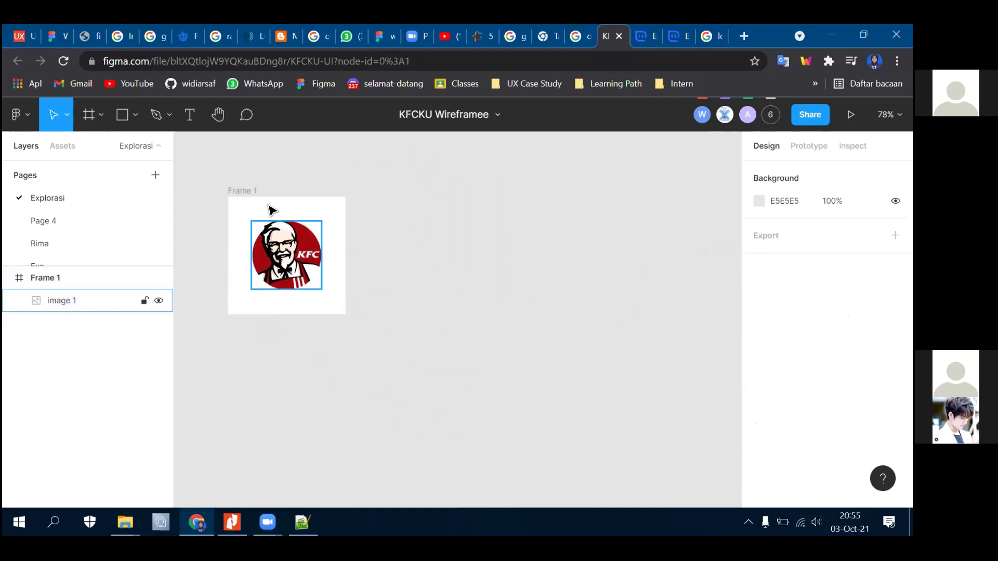
scroll(270, 210, up, 3)
click(136, 116)
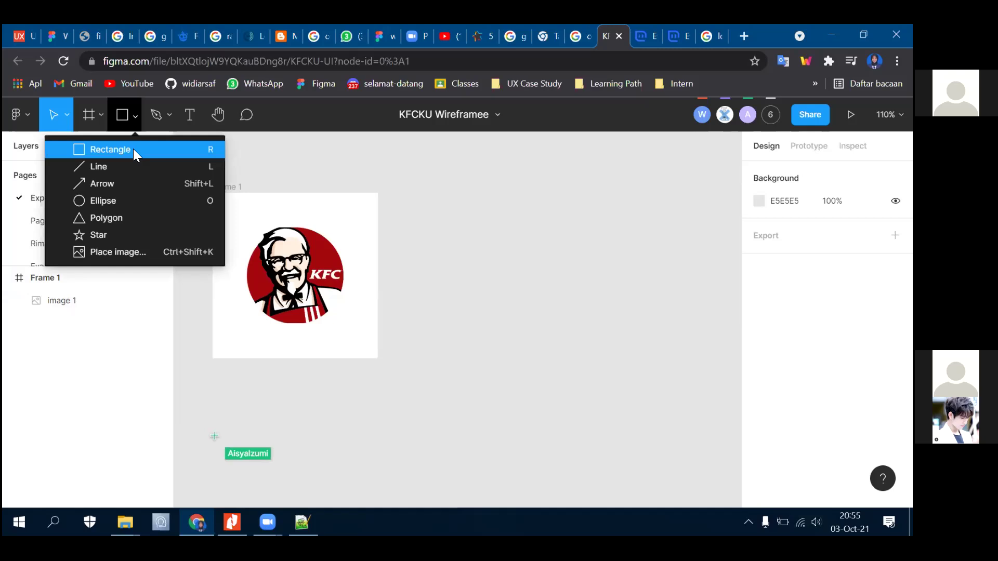
- Switch to the Eva Design System color generator and regenerate the semantic colors for primary #A3080C four times
key(ctrl+Tab)
key(ctrl+Tab)
scroll(351, 200, down, 5)
scroll(351, 201, up, 4)
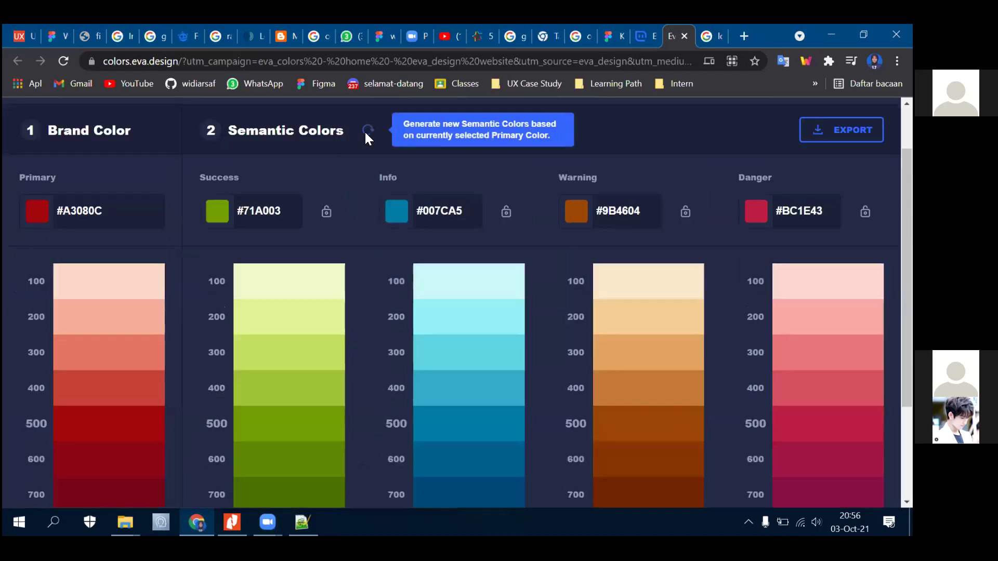
click(367, 131)
scroll(352, 273, up, 1)
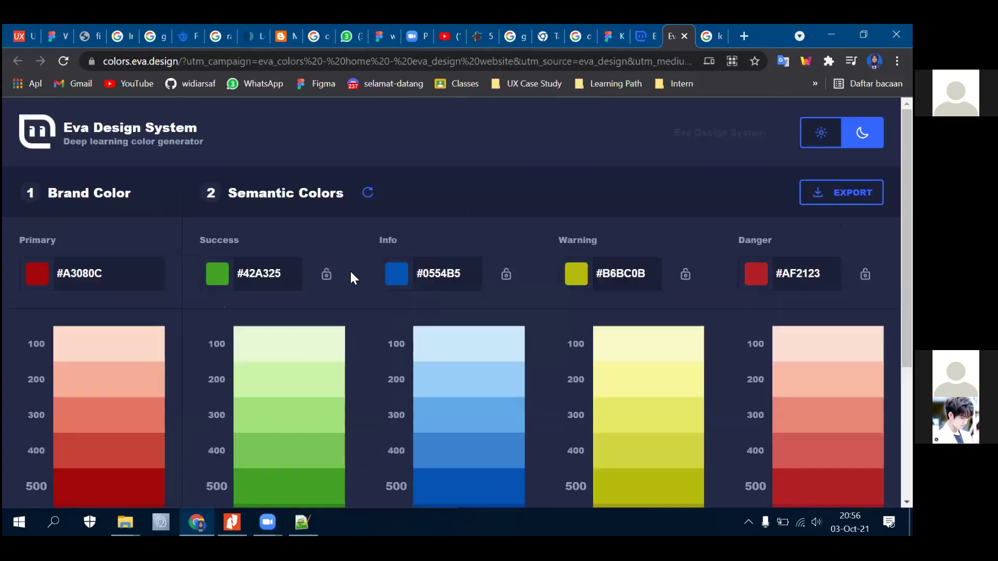
scroll(350, 270, down, 4)
scroll(350, 269, up, 3)
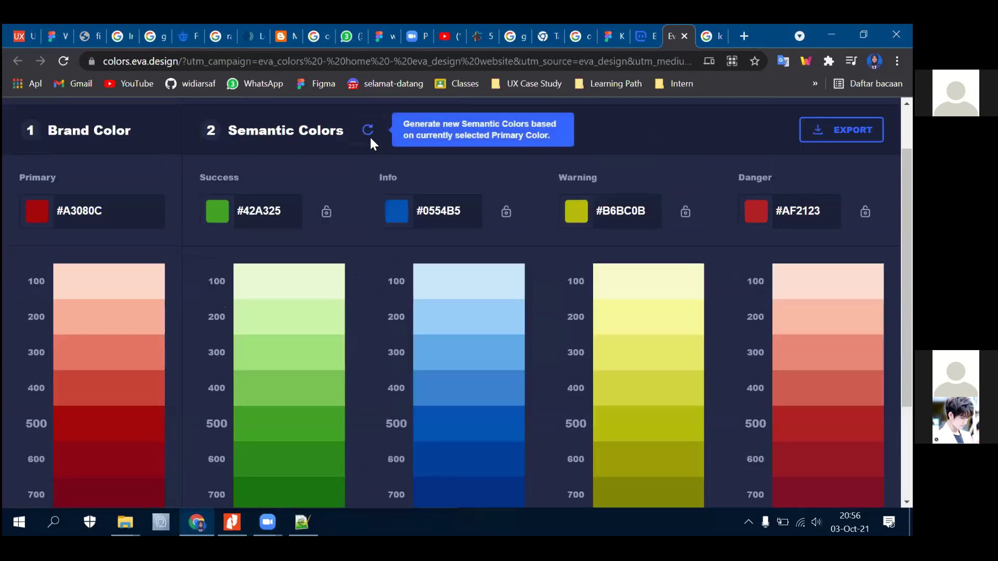
click(370, 138)
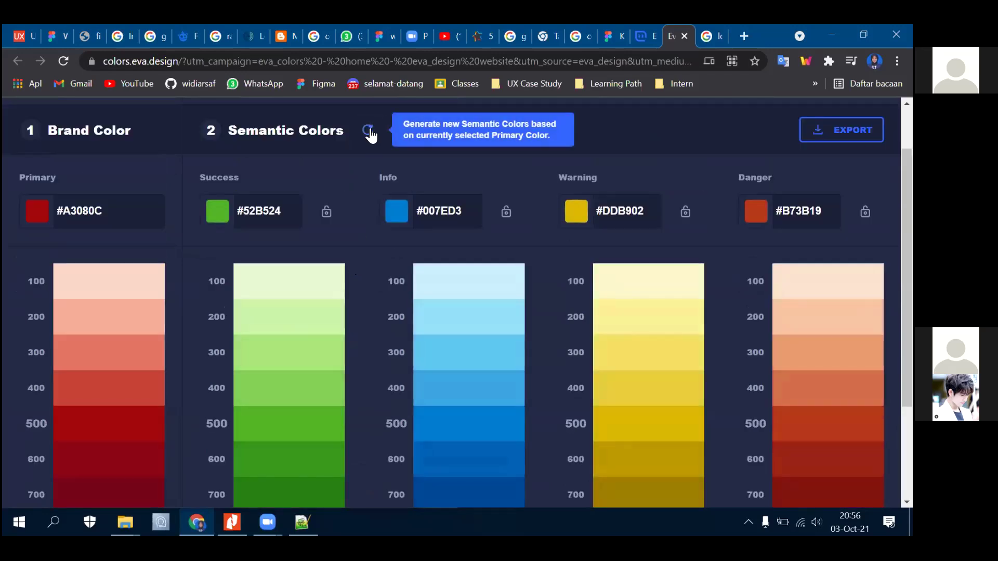
click(372, 131)
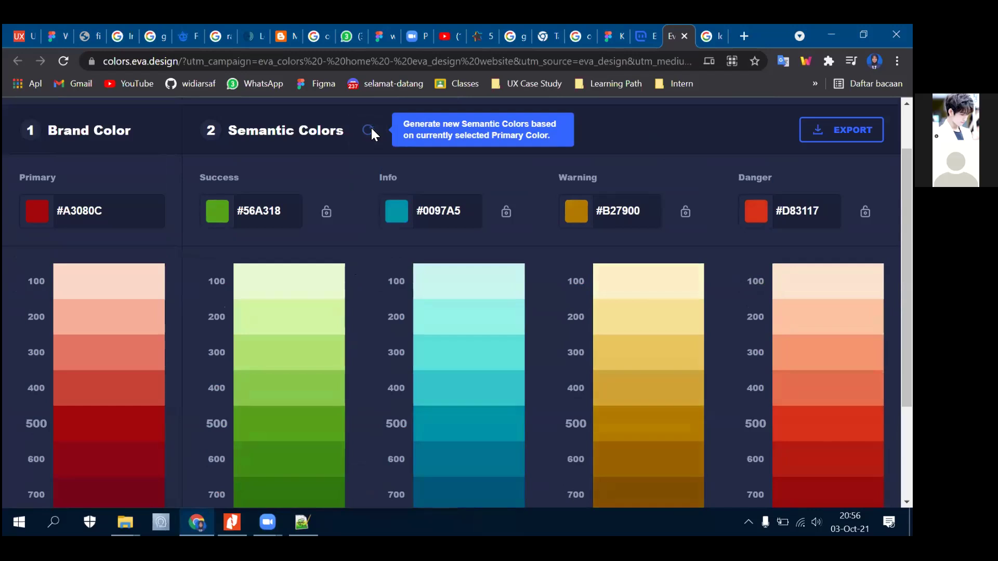
click(371, 132)
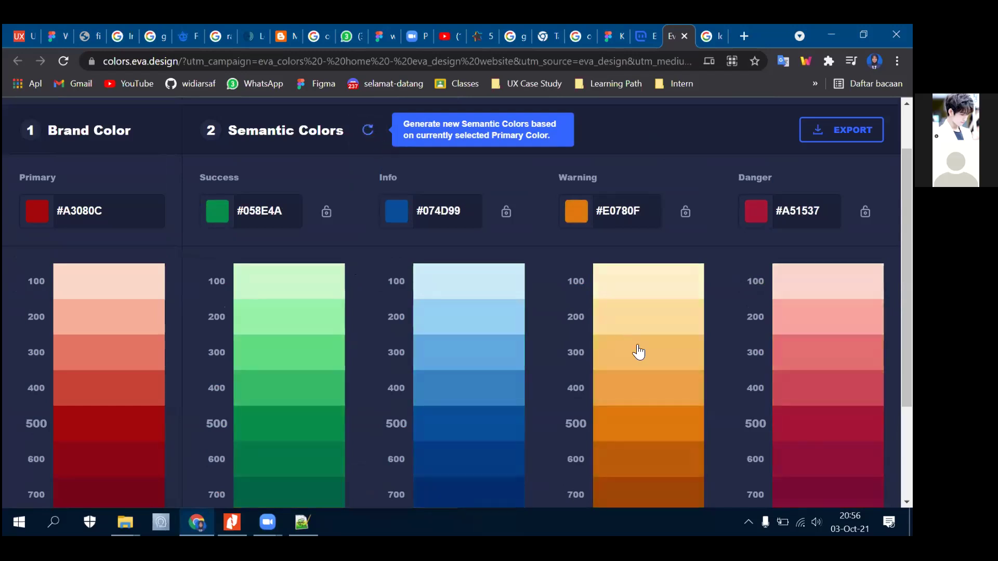
- Export the color palette as the JPEG image eva-design-color-shades to DATA 2 (E:), replacing the existing file
scroll(639, 352, down, 3)
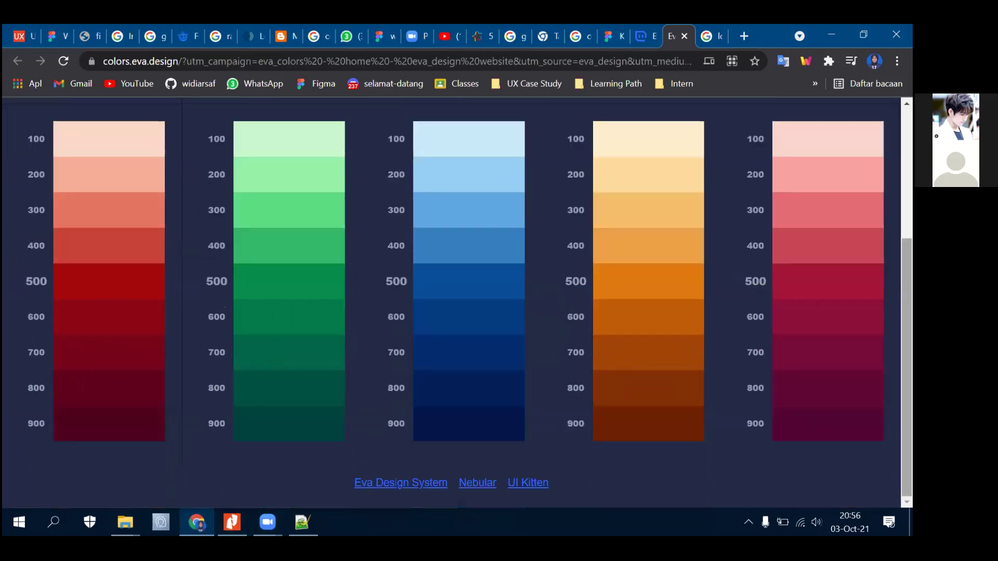
scroll(67, 296, up, 3)
scroll(91, 279, down, 3)
scroll(768, 168, up, 3)
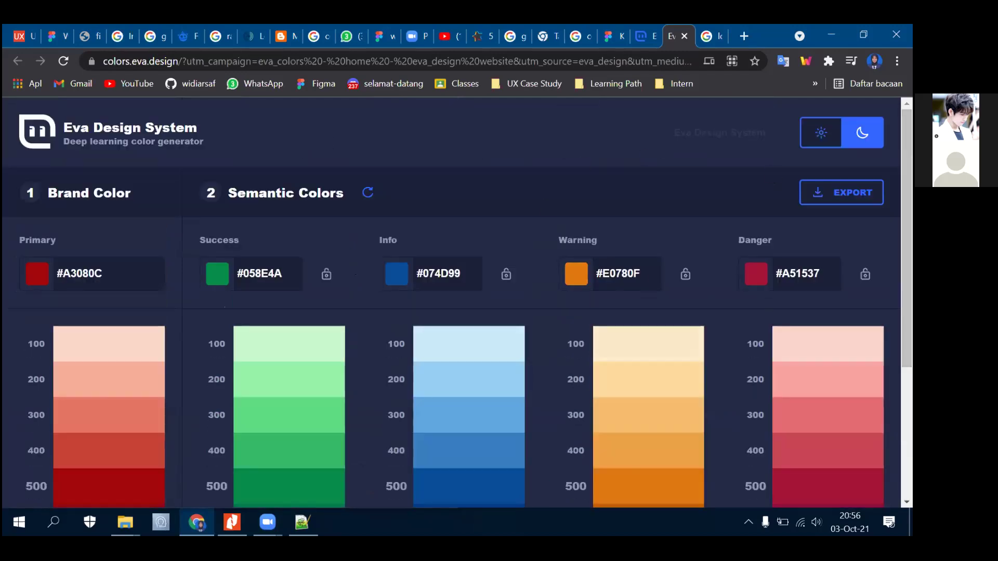
click(841, 192)
click(841, 233)
scroll(78, 252, down, 1)
click(65, 208)
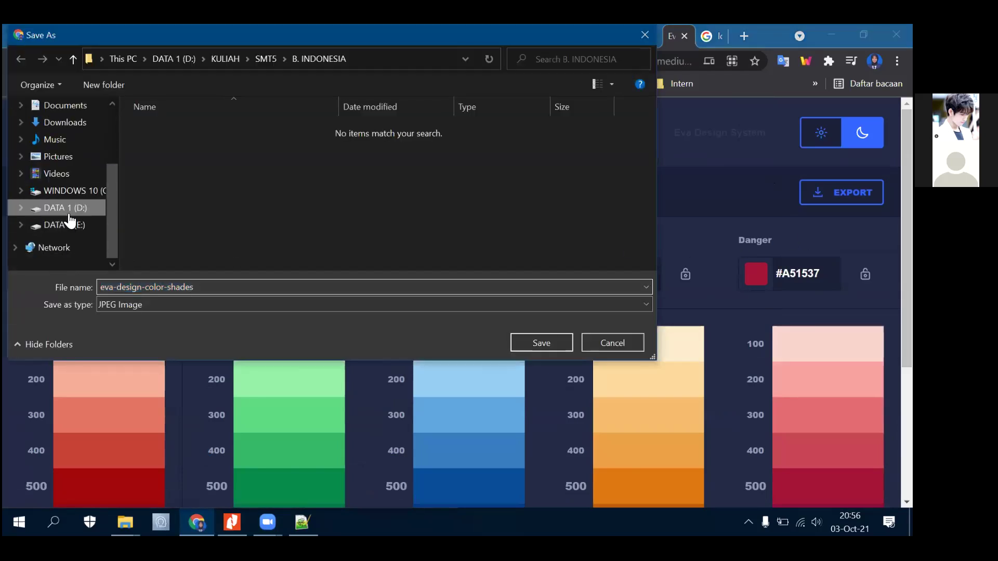
click(65, 224)
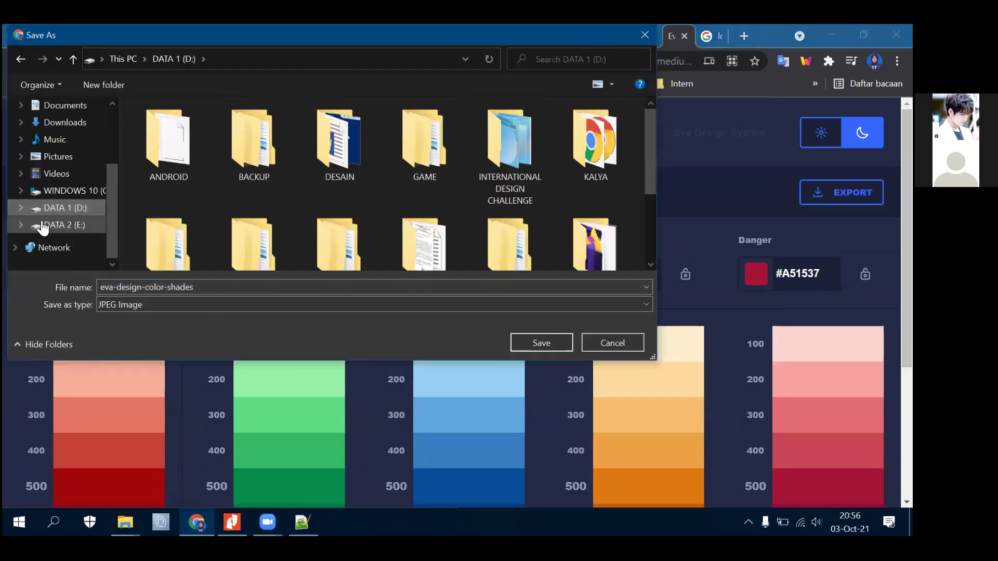
scroll(349, 202, down, 2)
click(558, 338)
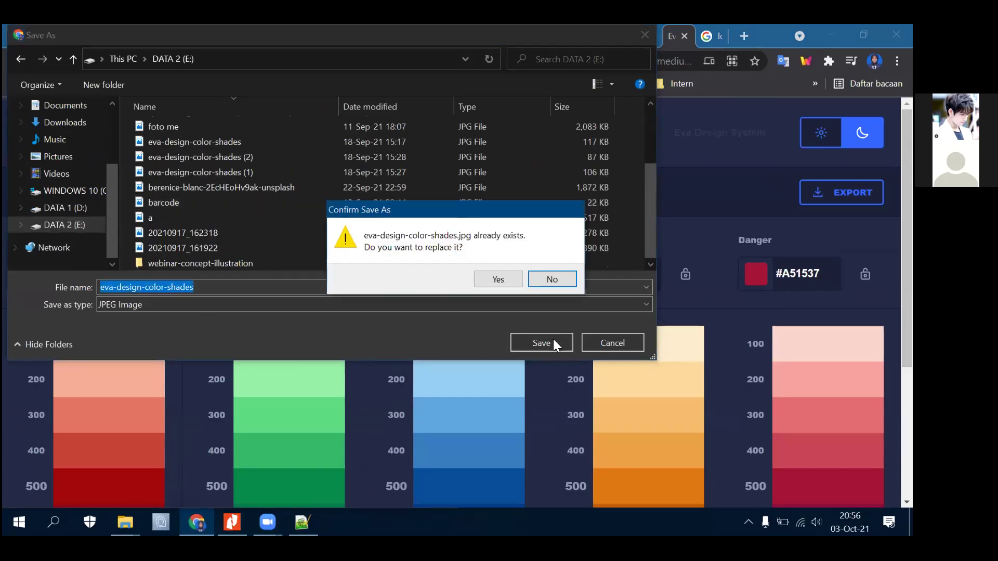
click(498, 279)
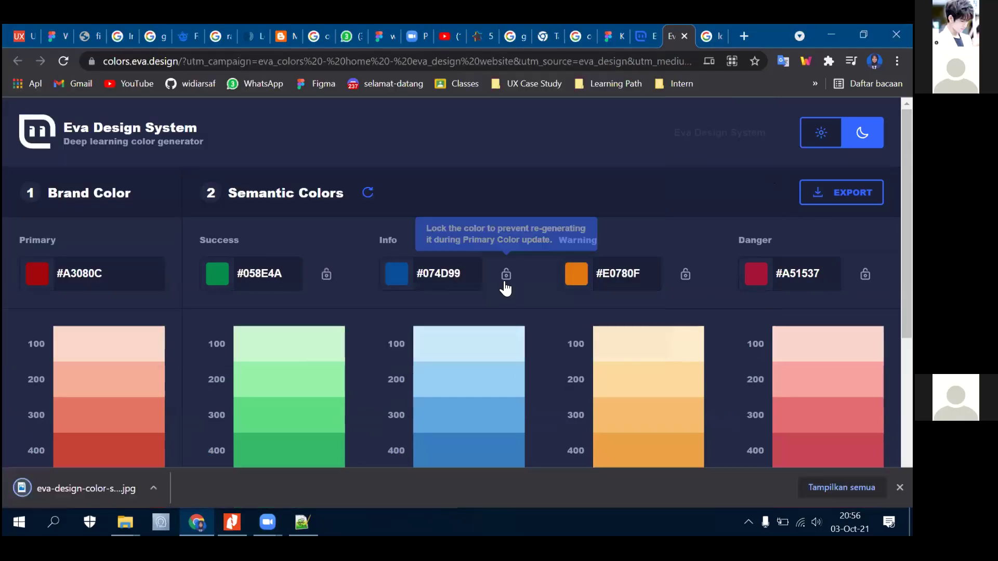
- Switch back to the Figma file and add the downloaded eva-design-color-shades image to the canvas
click(615, 45)
drag(126, 483, 516, 236)
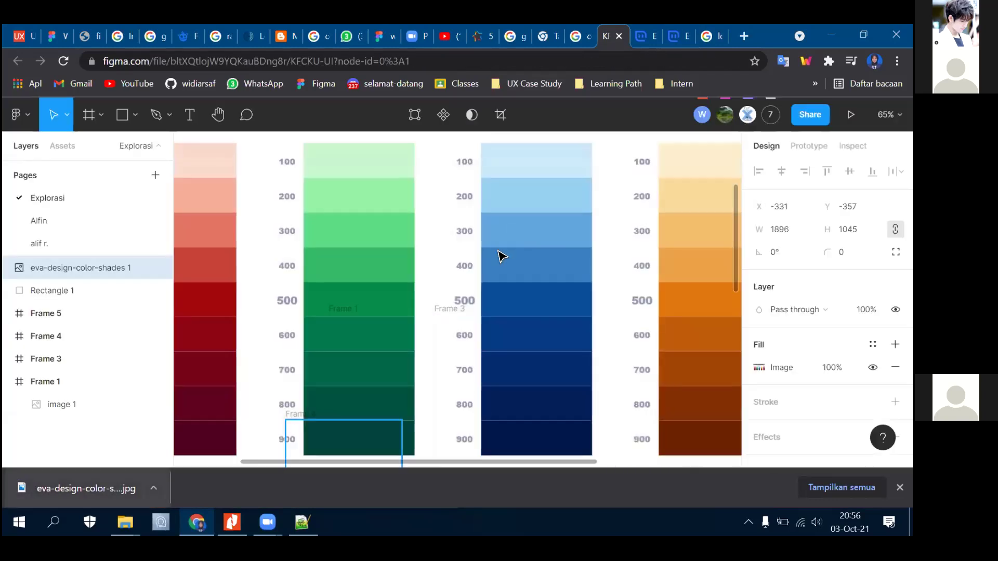
scroll(499, 251, down, 6)
- Shrink the palette image to about 137 by 63 and position it in the empty area above Frame 3
drag(584, 284, 413, 208)
scroll(392, 189, up, 5)
scroll(572, 364, up, 4)
scroll(421, 244, up, 4)
drag(425, 257, 412, 267)
scroll(411, 267, up, 5)
scroll(412, 268, down, 10)
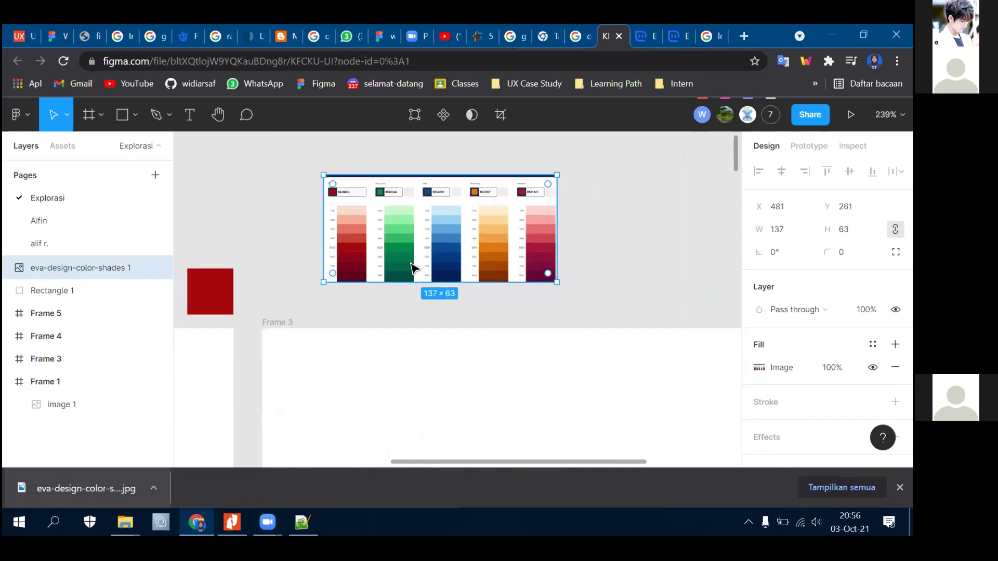
scroll(411, 244, up, 4)
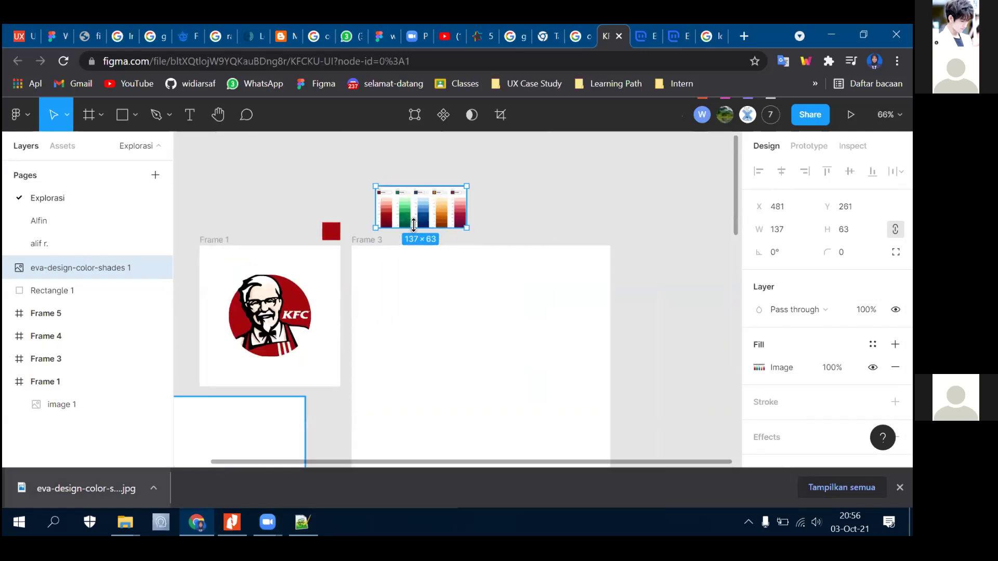
scroll(411, 305, up, 4)
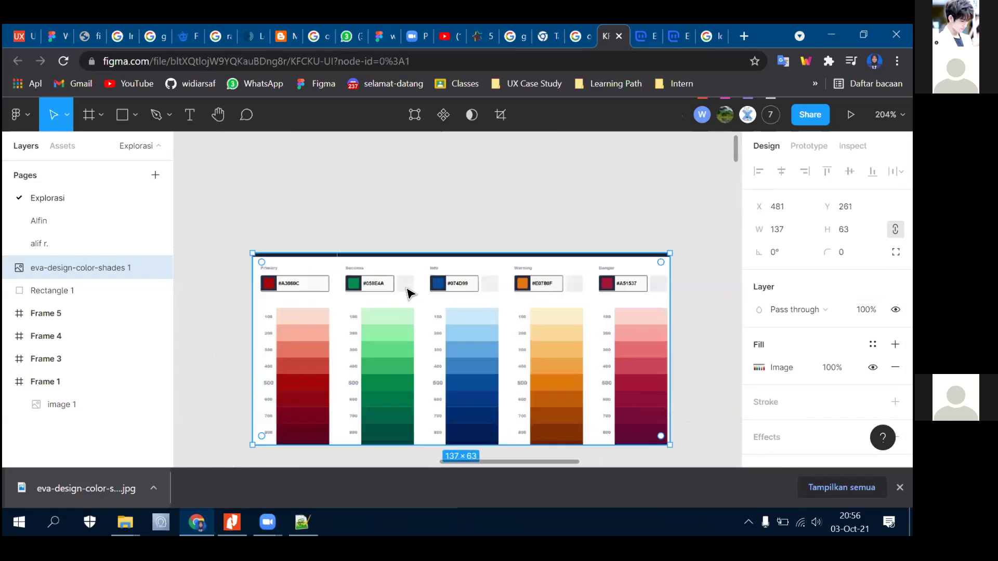
drag(456, 243, 456, 201)
- Draw a square of about 9 by 9 below the palette's primary column and duplicate it beside the original
click(132, 110)
click(129, 142)
mouse_move(264, 318)
mouse_down()
mouse_move(280, 345)
mouse_move(315, 343)
mouse_up()
click(334, 356)
click(292, 338)
key(ctrl+d)
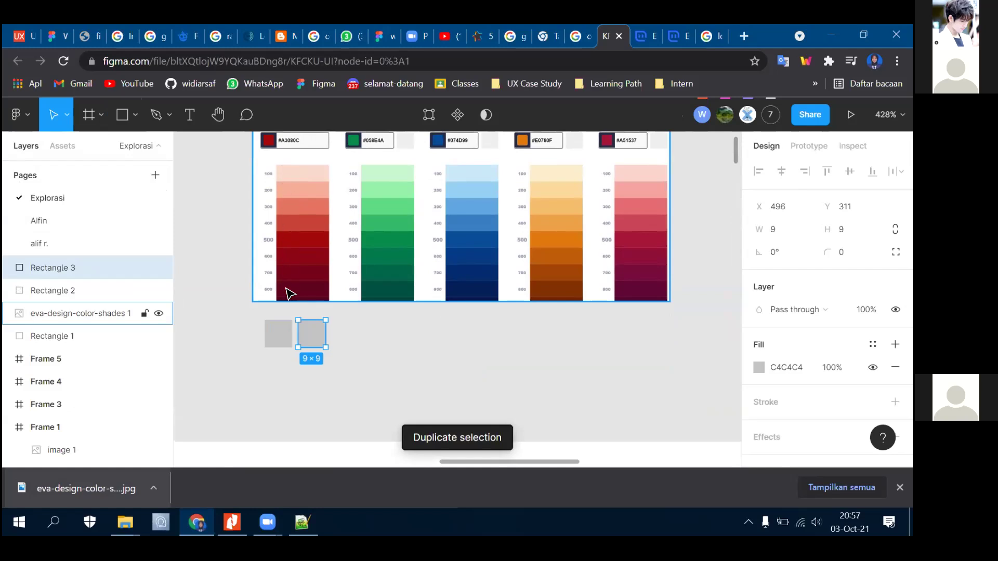
- Extend the palette image's height to about 69 to include the 900 row, and align its left edge with the gray squares
scroll(414, 289, up, 3)
scroll(430, 307, down, 3)
click(457, 286)
mouse_move(456, 302)
mouse_down()
mouse_move(457, 335)
mouse_move(457, 320)
mouse_up()
drag(458, 254, 470, 233)
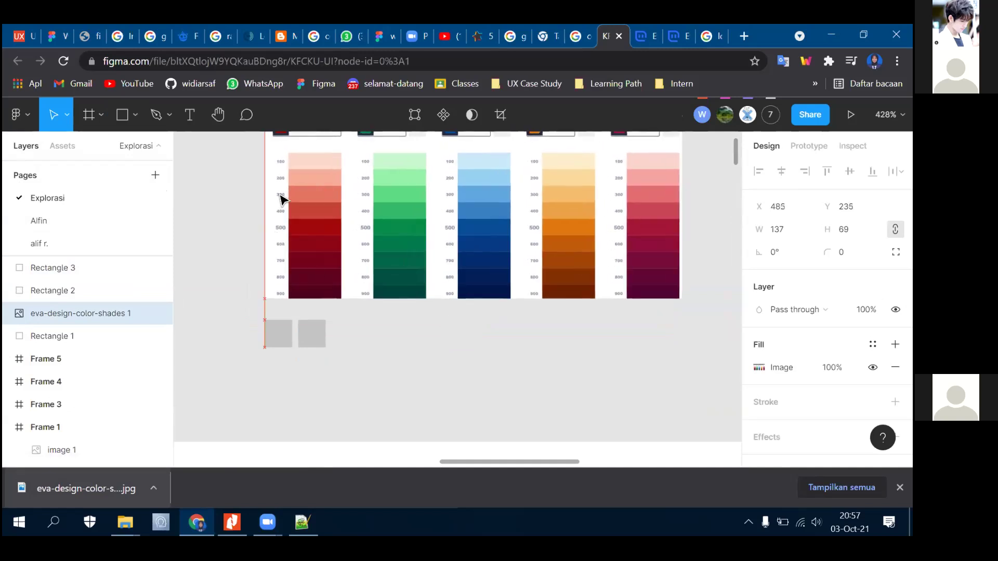
click(343, 351)
drag(357, 351, 275, 332)
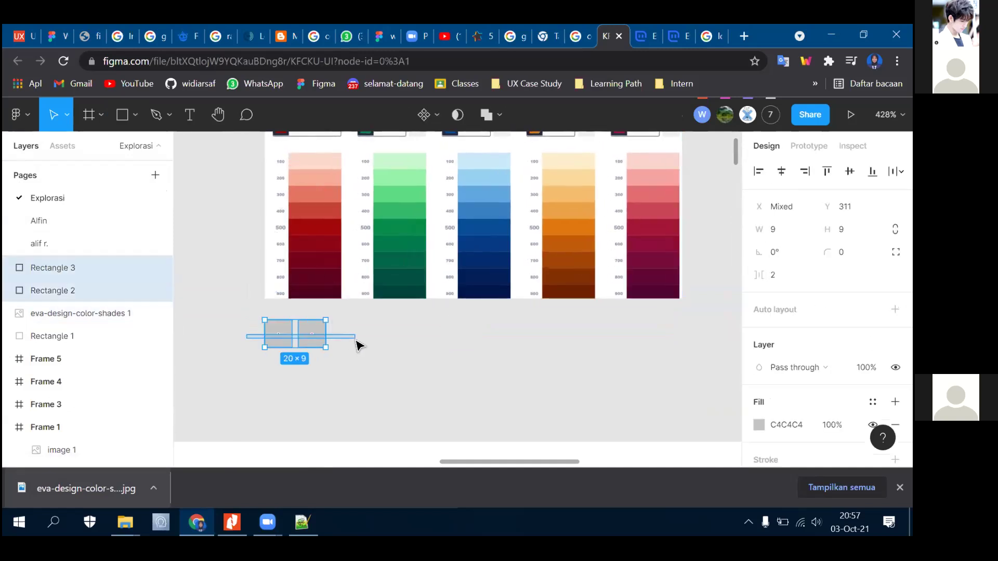
click(389, 368)
click(312, 340)
click(383, 369)
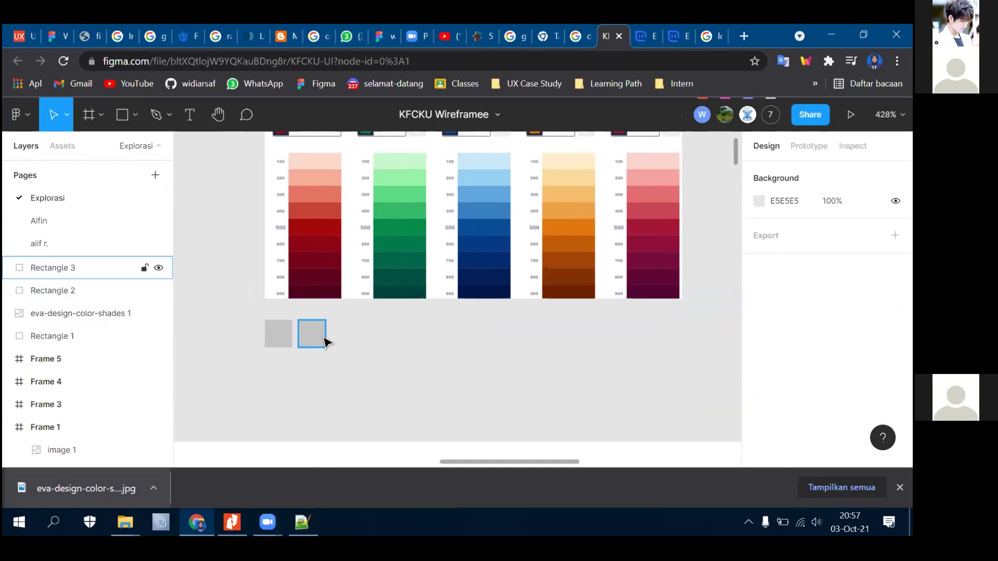
click(273, 339)
click(407, 351)
scroll(408, 337, down, 5)
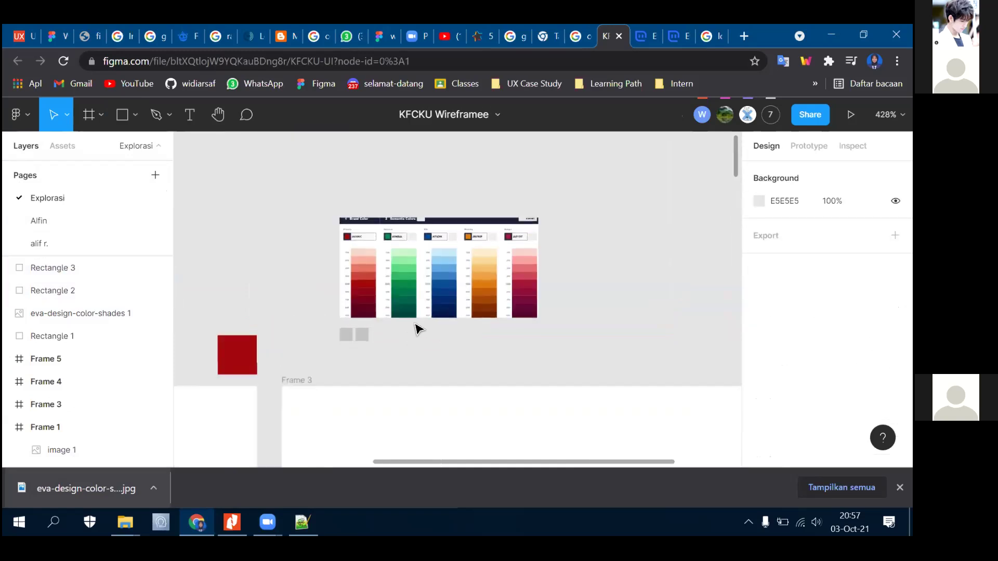
scroll(433, 289, up, 2)
scroll(434, 288, down, 3)
scroll(434, 289, down, 3)
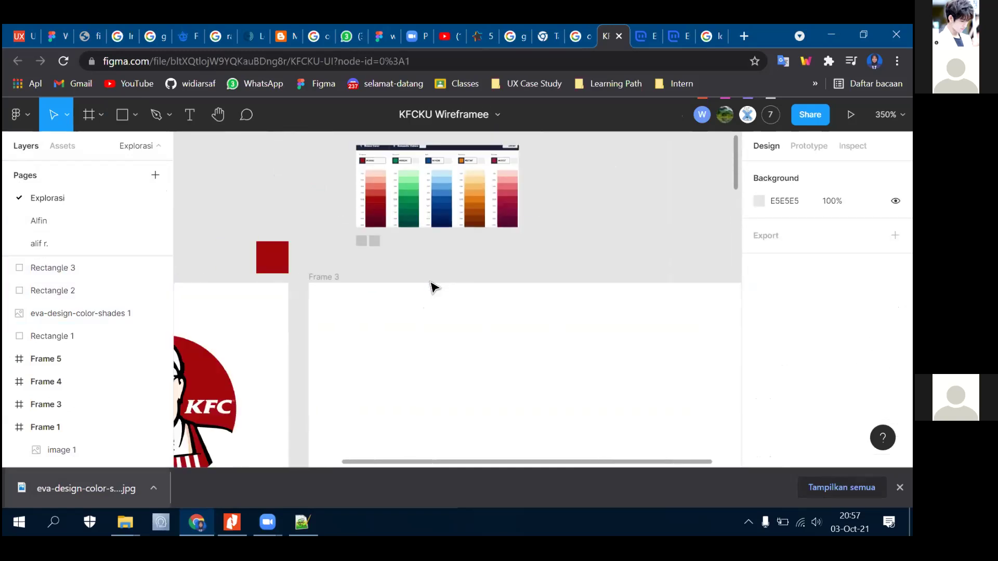
scroll(434, 288, down, 3)
scroll(434, 289, down, 3)
scroll(430, 196, up, 5)
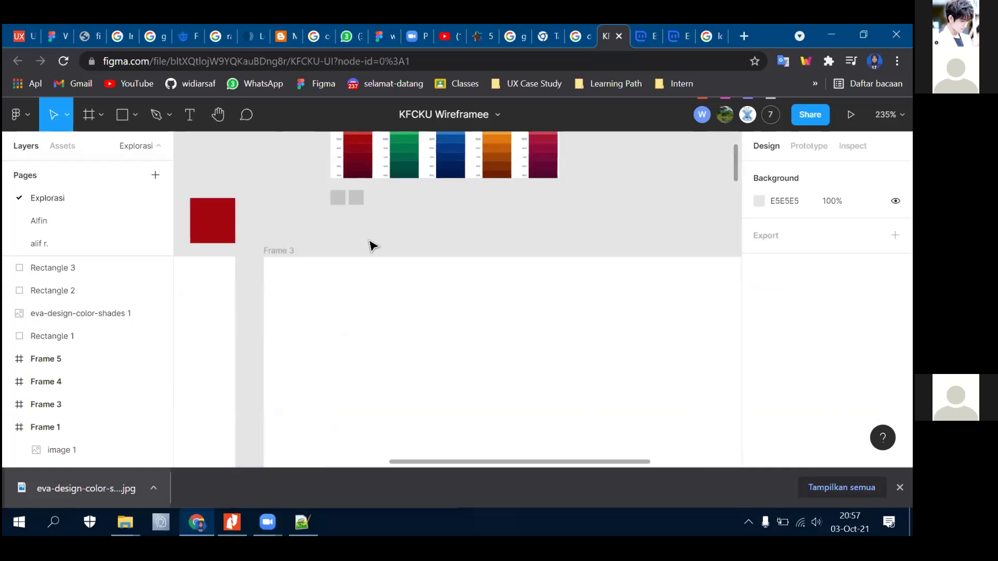
scroll(363, 332, up, 4)
scroll(389, 289, down, 3)
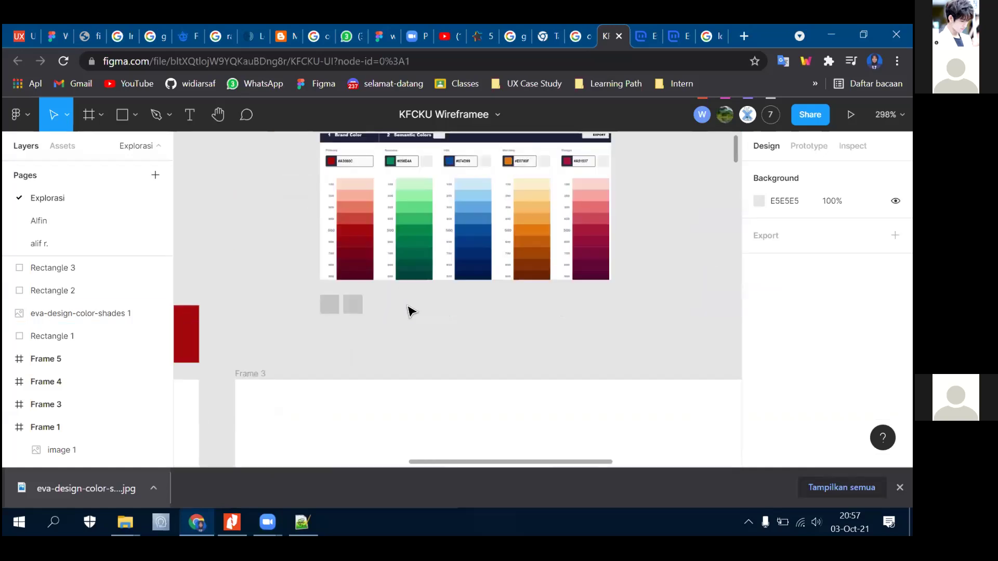
- Duplicate the second gray square repeatedly to build a row of ten evenly spaced 9 by 9 squares below the palette
scroll(378, 331, up, 4)
scroll(378, 331, up, 3)
click(318, 356)
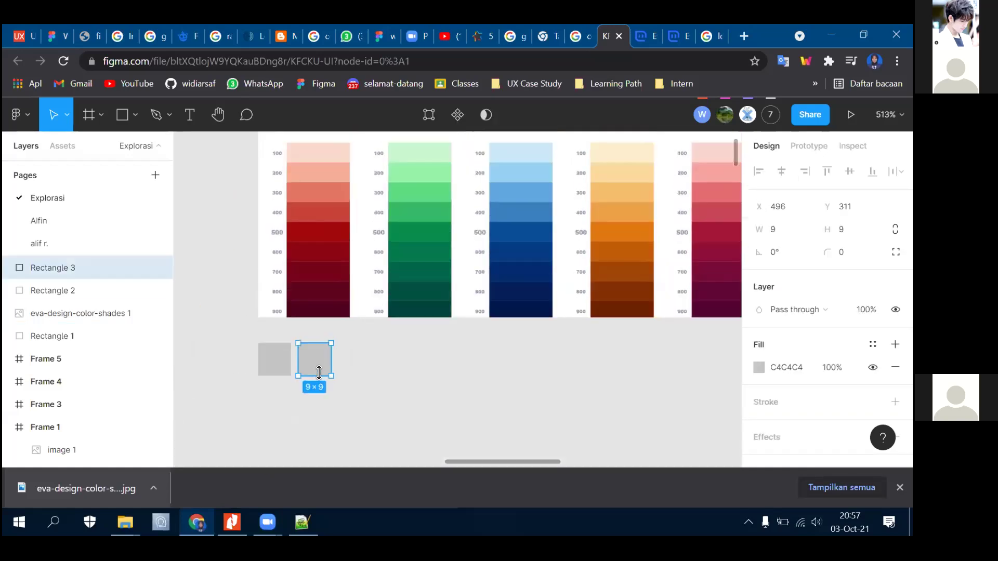
key(ctrl+d)
drag(322, 359, 353, 360)
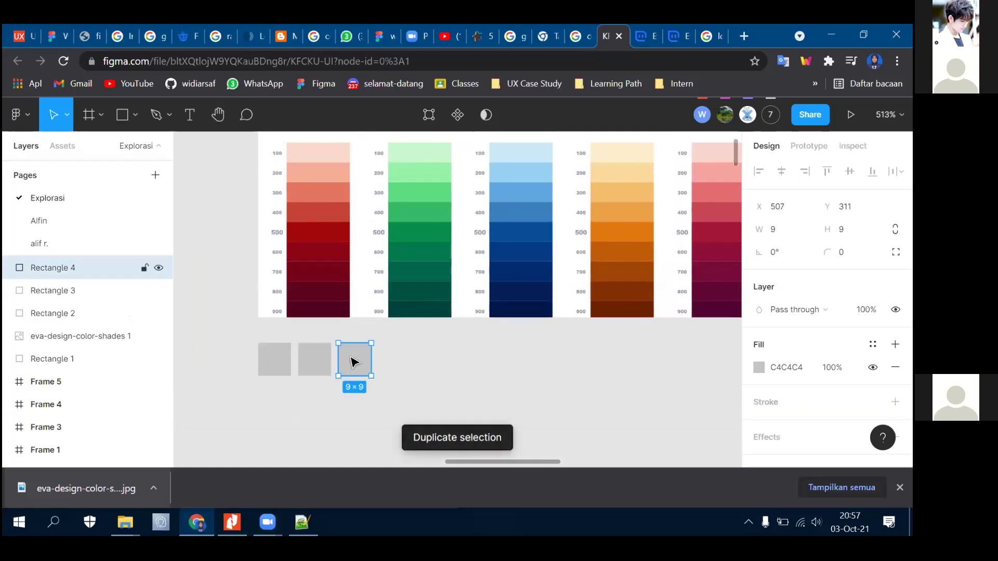
key(ctrl+d)
key(ctrl+d)
key(ctrl+d)
key(ctrl+d)
key(ctrl+d)
key(ctrl+d)
key(ctrl+d)
- Count the gray squares against the nine palette shades and delete the surplus tenth square at the row's end
click(284, 395)
click(274, 359)
click(354, 358)
click(274, 359)
click(355, 359)
click(409, 370)
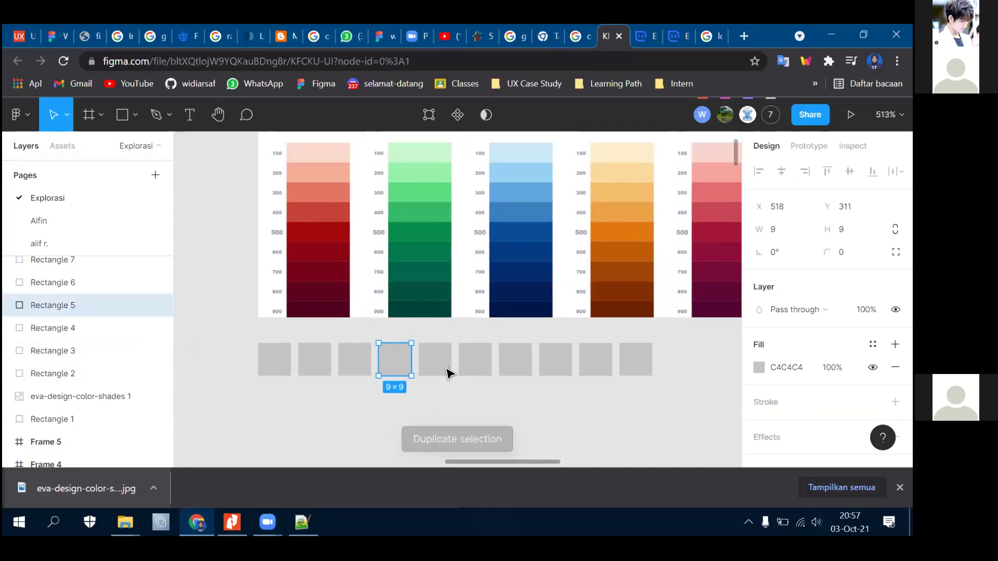
click(437, 364)
click(474, 366)
click(555, 365)
click(644, 372)
key(Delete)
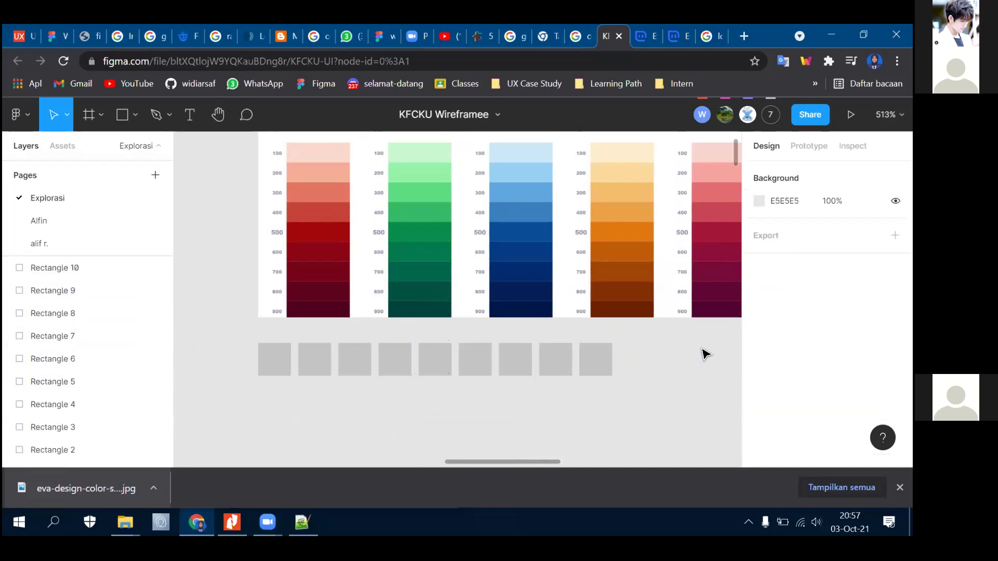
- Fill the first square with the primary 100 shade, FADACB, sampled from the palette image
scroll(309, 292, up, 2)
scroll(263, 380, down, 1)
click(262, 380)
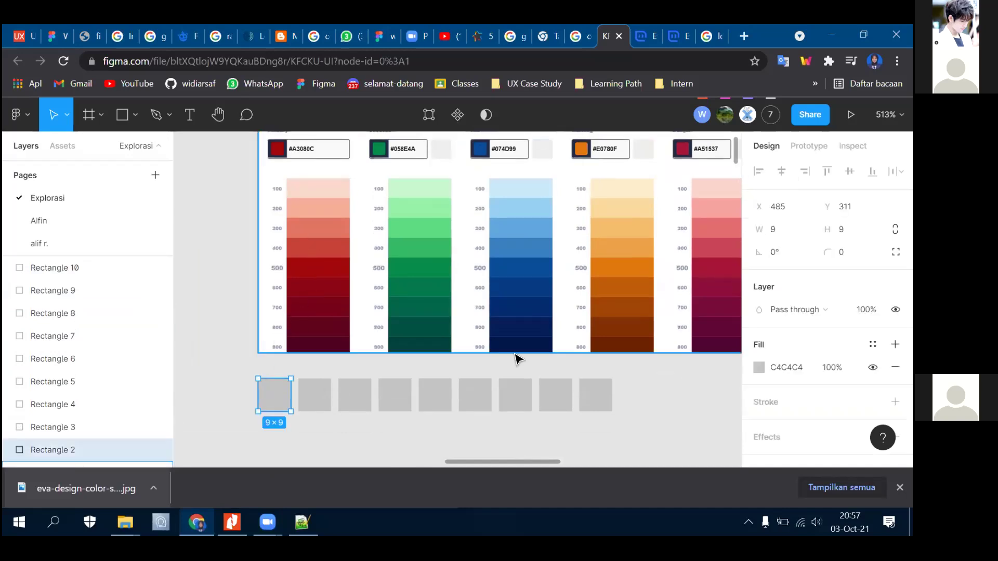
click(758, 367)
click(591, 308)
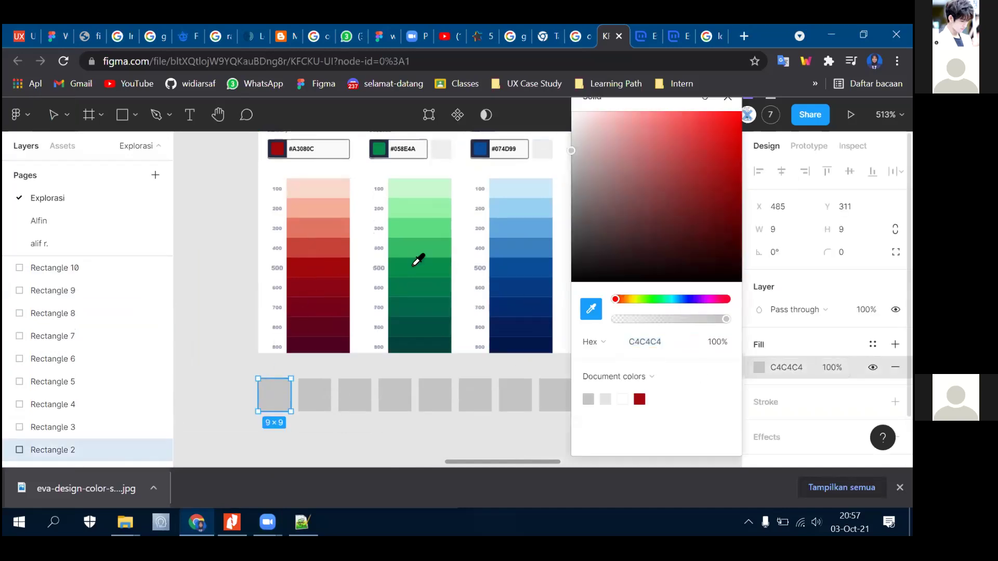
click(317, 194)
key(Escape)
- Fill the second square with the primary 200 shade, F5AE98, sampled from the palette image
click(328, 396)
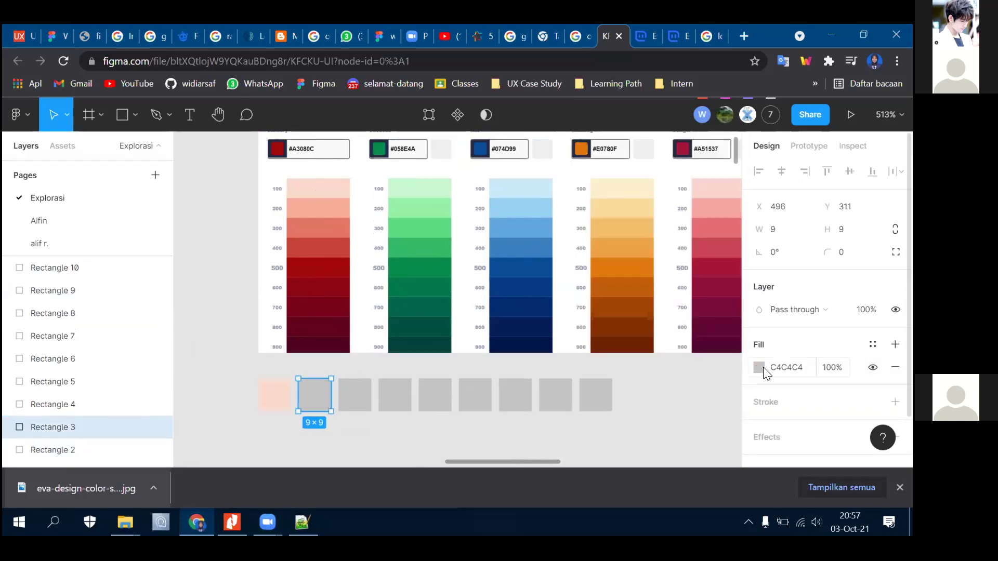
click(758, 367)
click(591, 309)
click(338, 213)
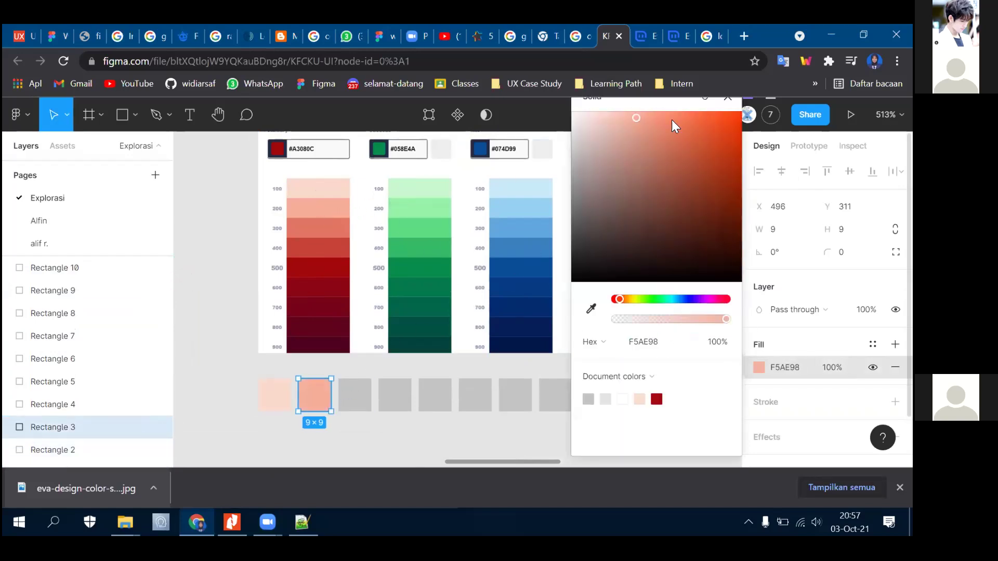
click(725, 97)
- Fill the third square with the primary 300 shade, E47561, sampled from the palette image
click(354, 395)
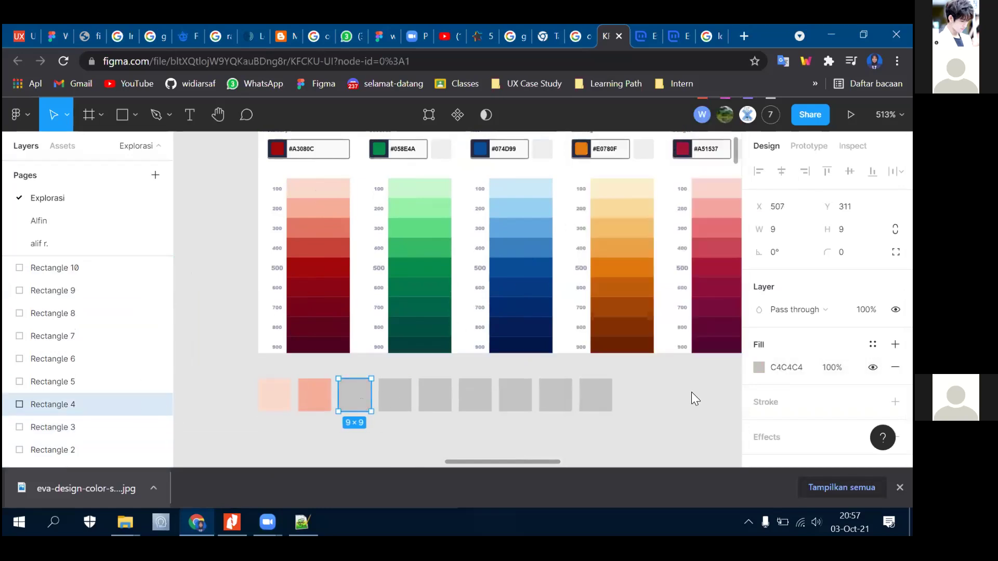
click(758, 367)
click(591, 309)
click(341, 226)
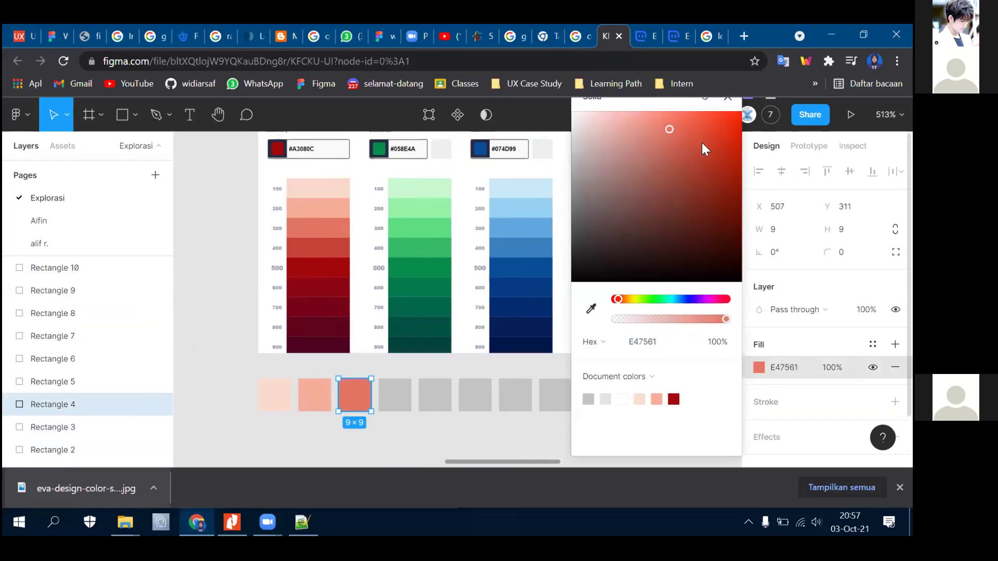
click(728, 99)
- Fill the fourth square with the primary 400 shade, C74239, sampled from the palette image
click(395, 395)
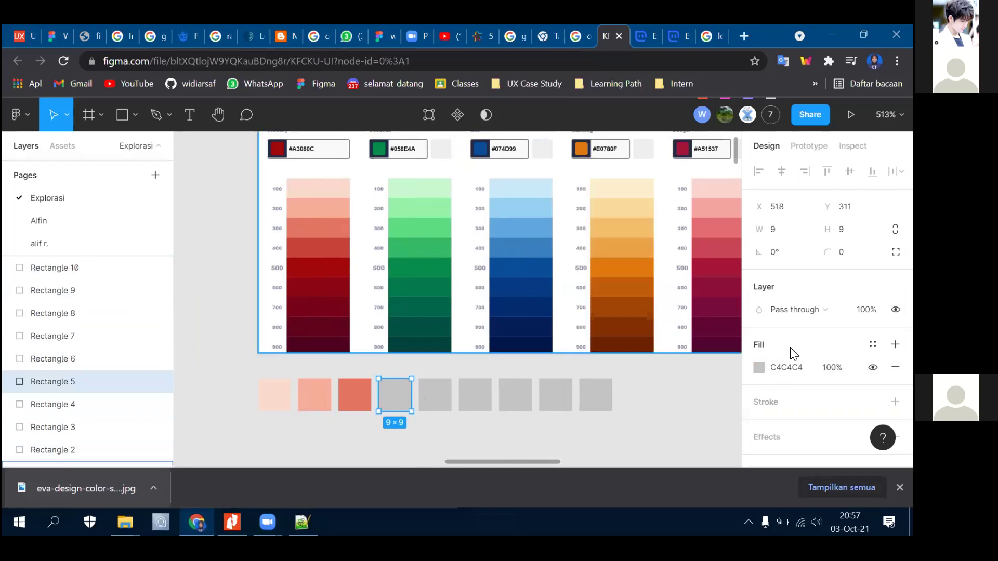
click(759, 367)
click(591, 308)
click(345, 248)
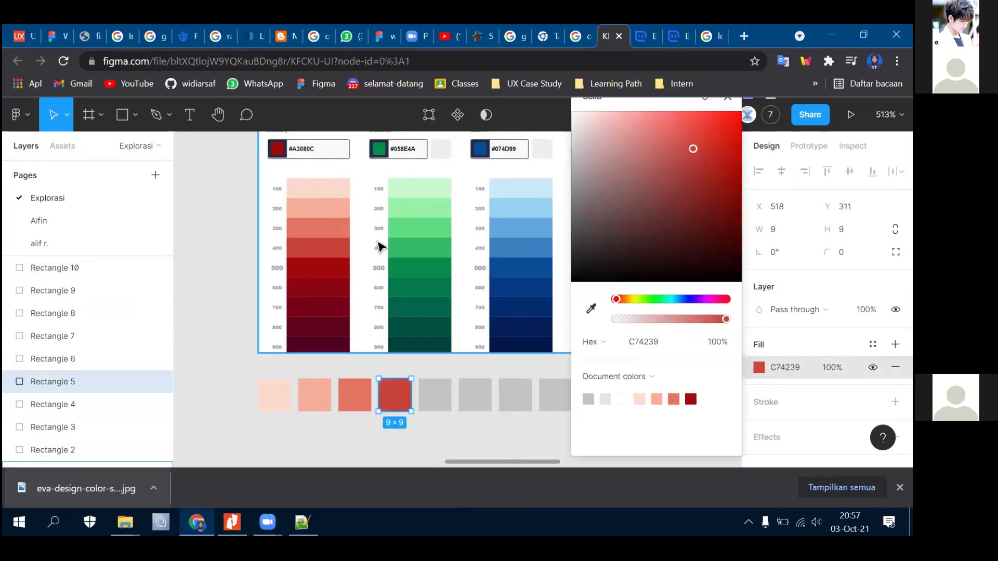
key(Escape)
- Fill the fifth square with the primary 500 shade, A3080C, sampled from the palette image
click(435, 395)
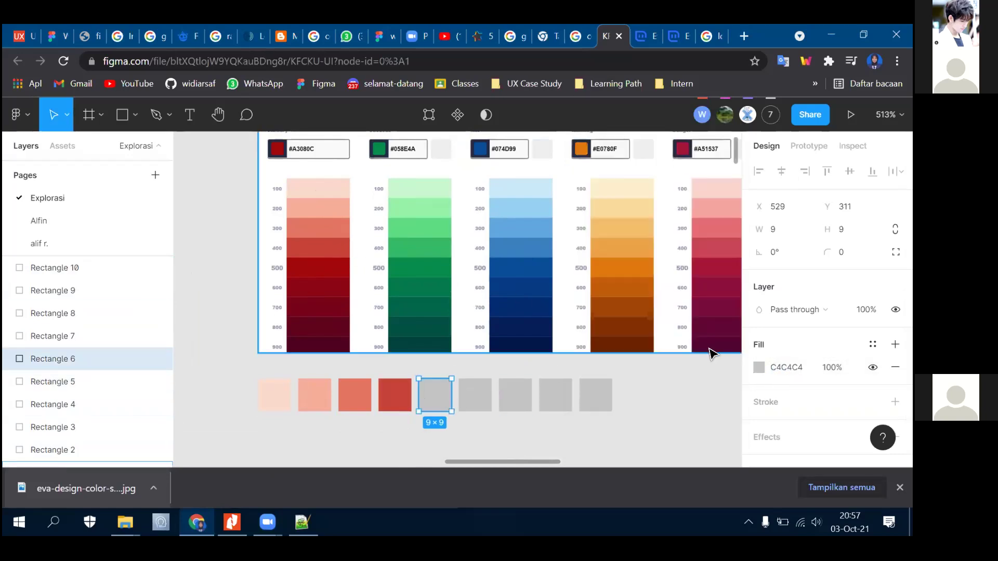
click(758, 367)
click(591, 308)
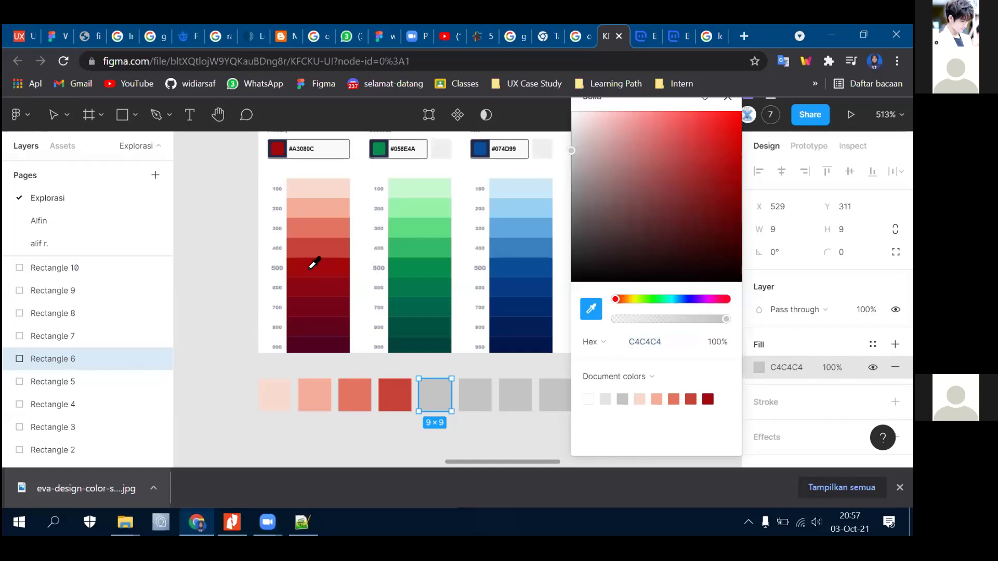
click(313, 266)
click(727, 100)
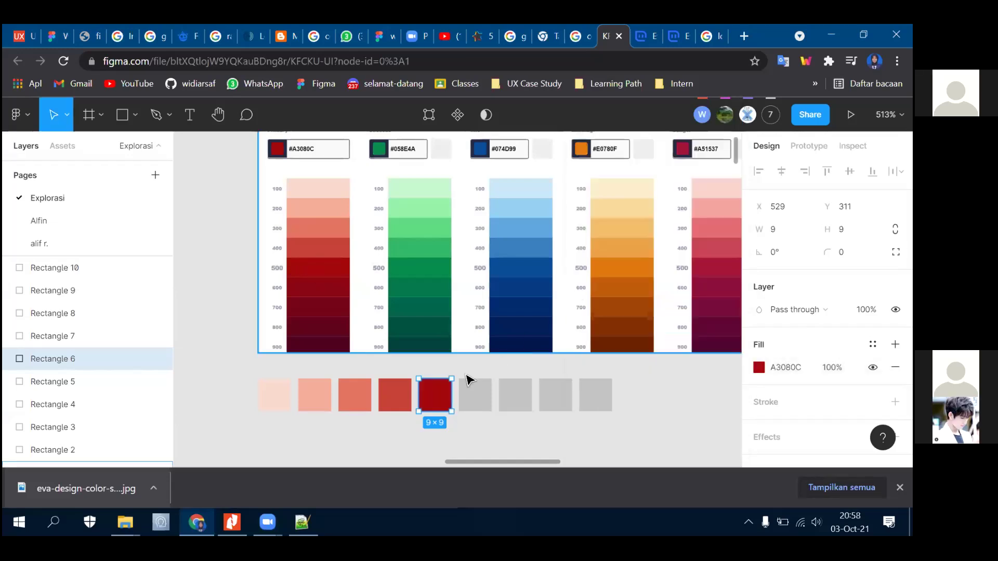
- Fill the sixth square with the primary 600 shade, 8C0514, sampled from the palette image
click(475, 395)
click(760, 368)
click(590, 310)
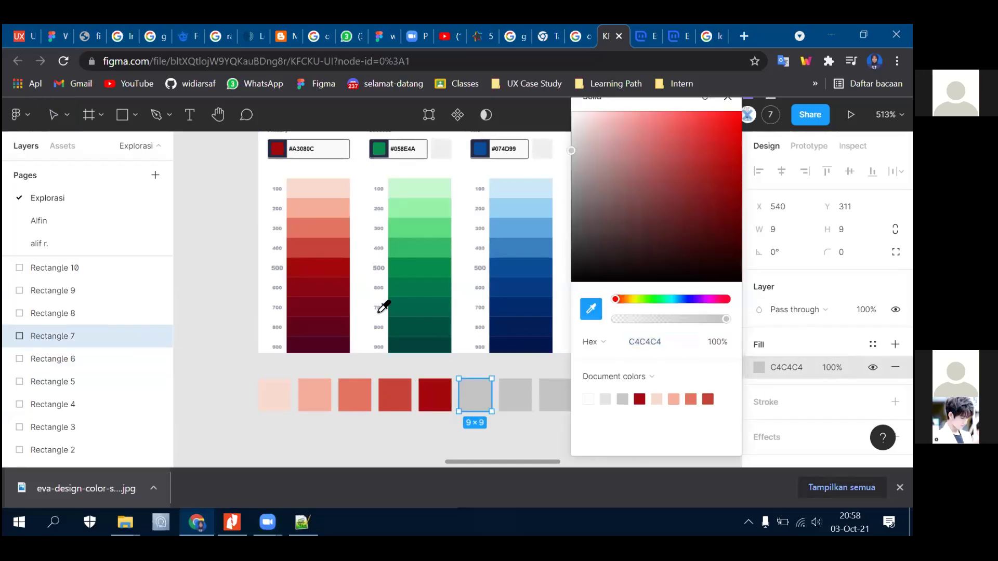
click(335, 292)
click(723, 102)
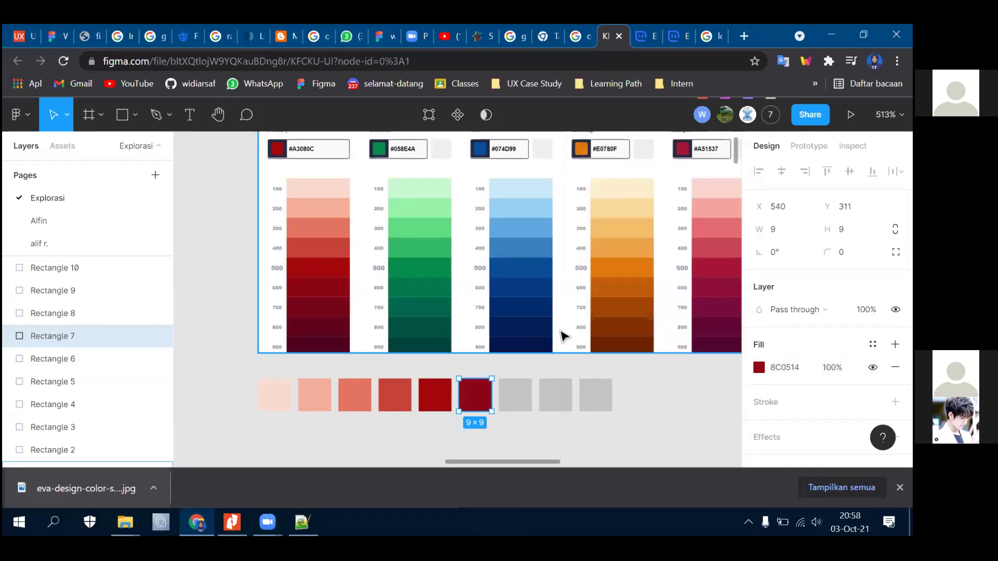
- Fill the seventh square with the primary 700 shade, 75031A, sampled from the palette image
key(Tab)
click(591, 308)
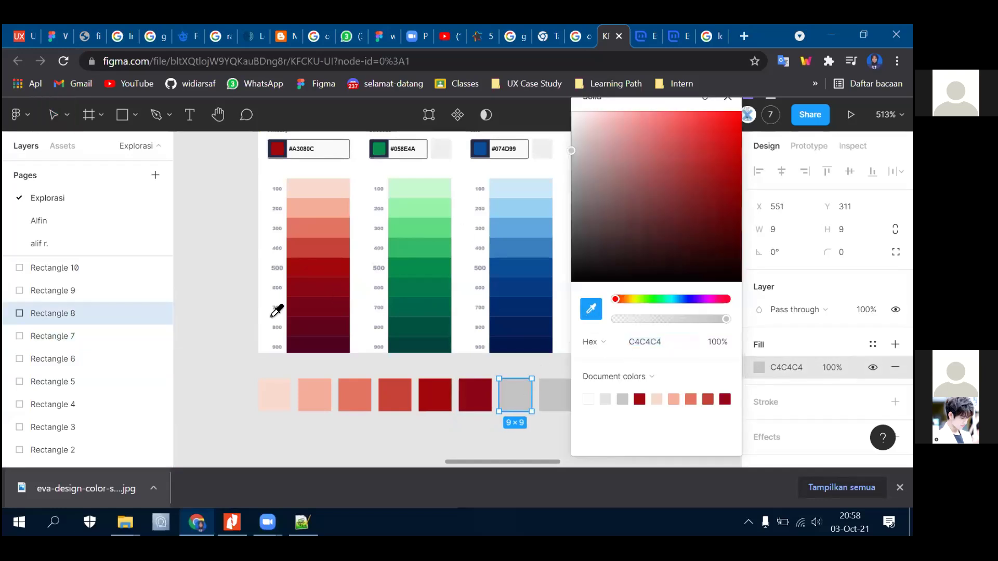
click(318, 309)
click(725, 100)
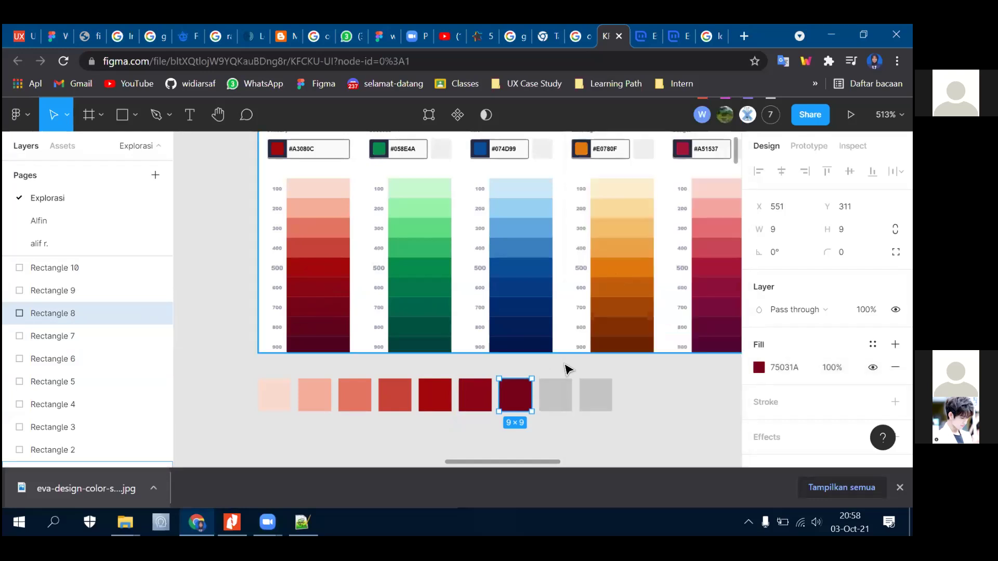
- Fill the eighth square with the primary 800 shade, 5F021D, sampled from the palette image
click(555, 395)
click(758, 367)
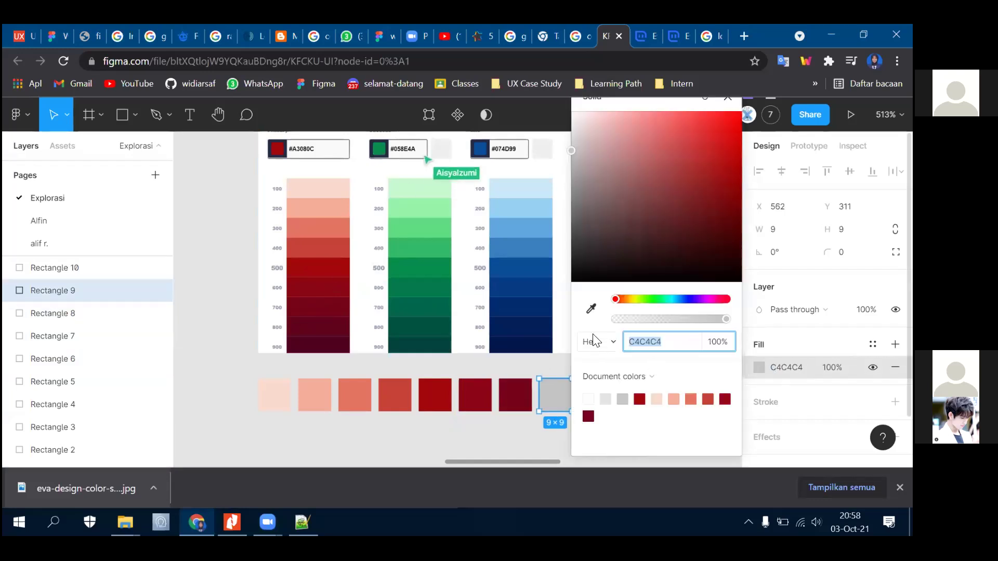
click(591, 309)
click(307, 327)
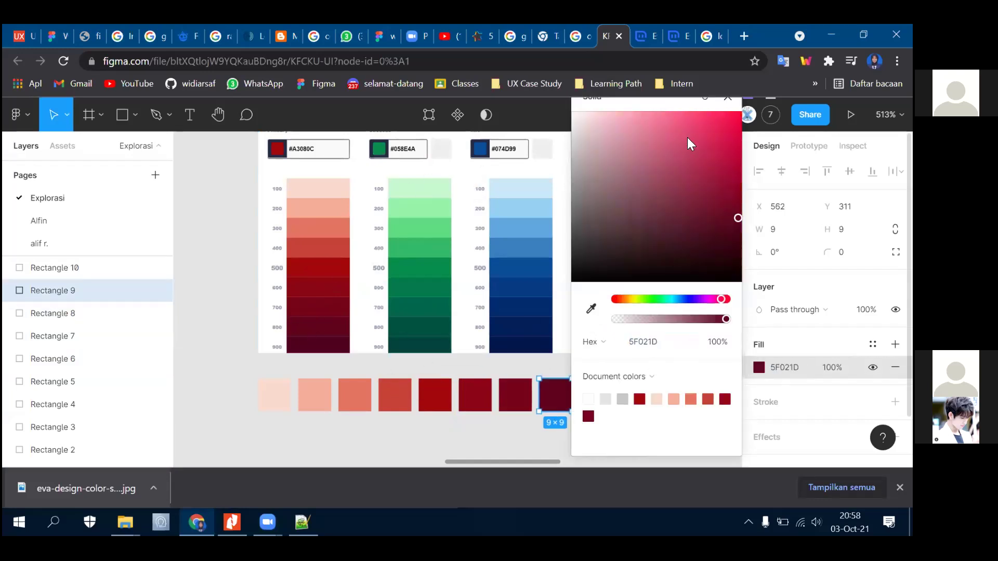
click(725, 100)
- Fill the ninth square with the primary 900 shade, 4D011F, sampled from the palette image
click(601, 395)
click(759, 368)
click(671, 344)
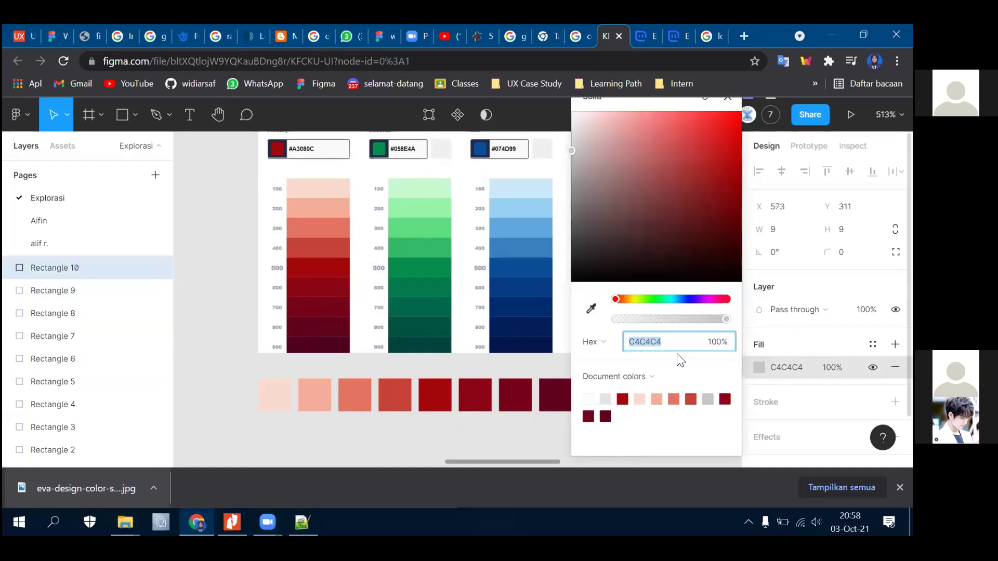
click(591, 309)
click(304, 345)
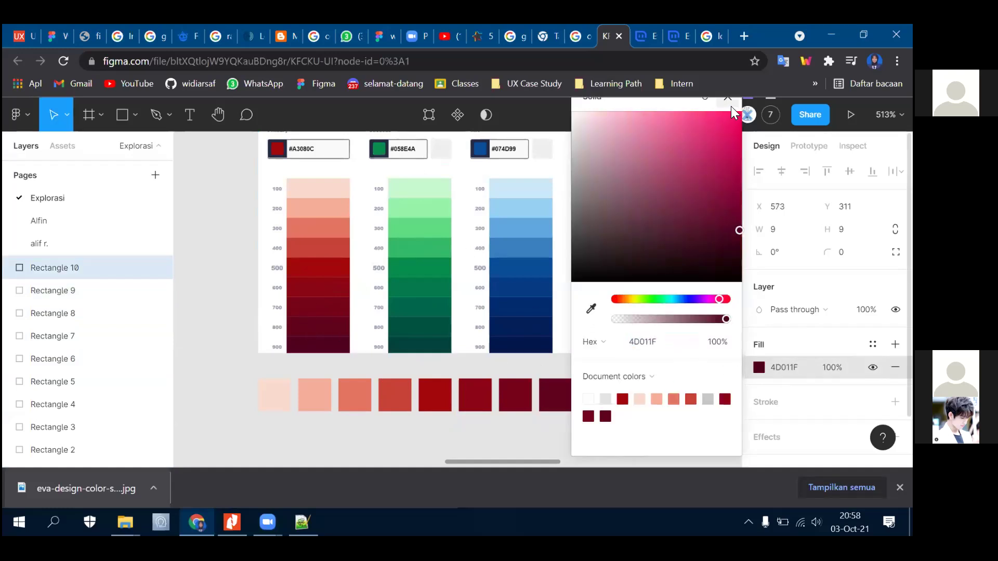
click(729, 102)
click(233, 363)
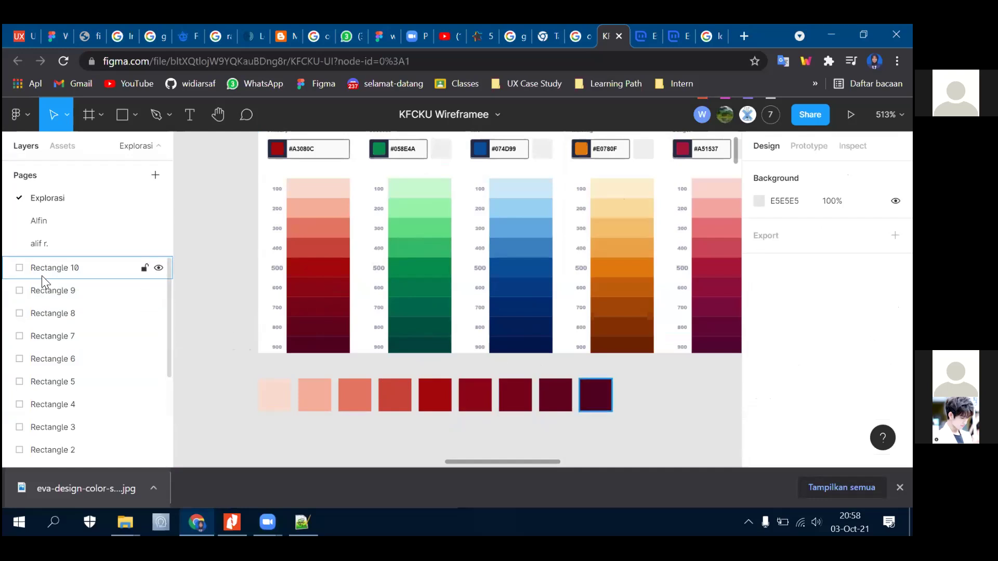
drag(246, 373, 640, 429)
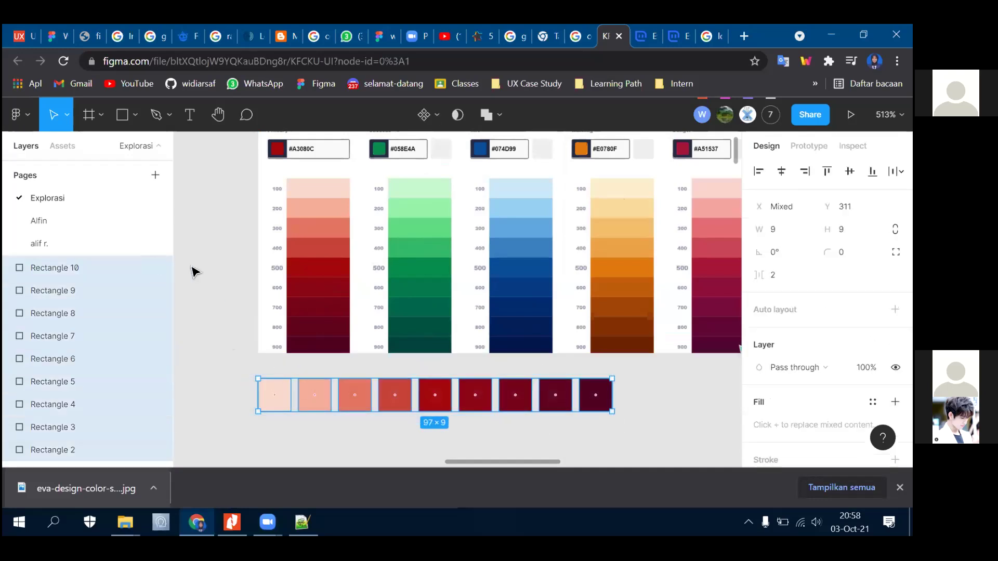
click(246, 358)
scroll(246, 359, down, 1)
drag(226, 360, 656, 416)
click(586, 412)
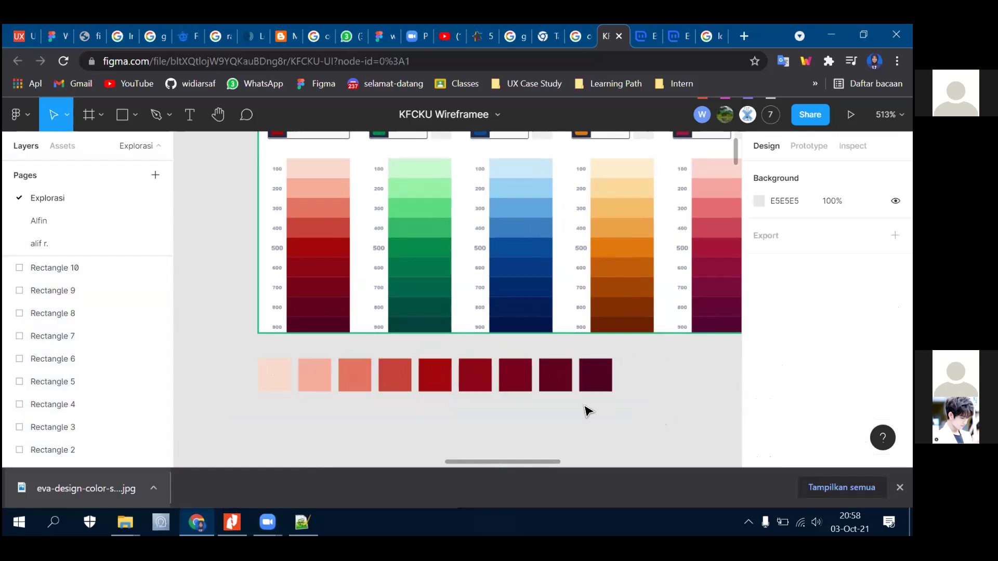
- Rename the layer of the first, lightest swatch to "primary / 10"
click(274, 375)
scroll(67, 427, down, 1)
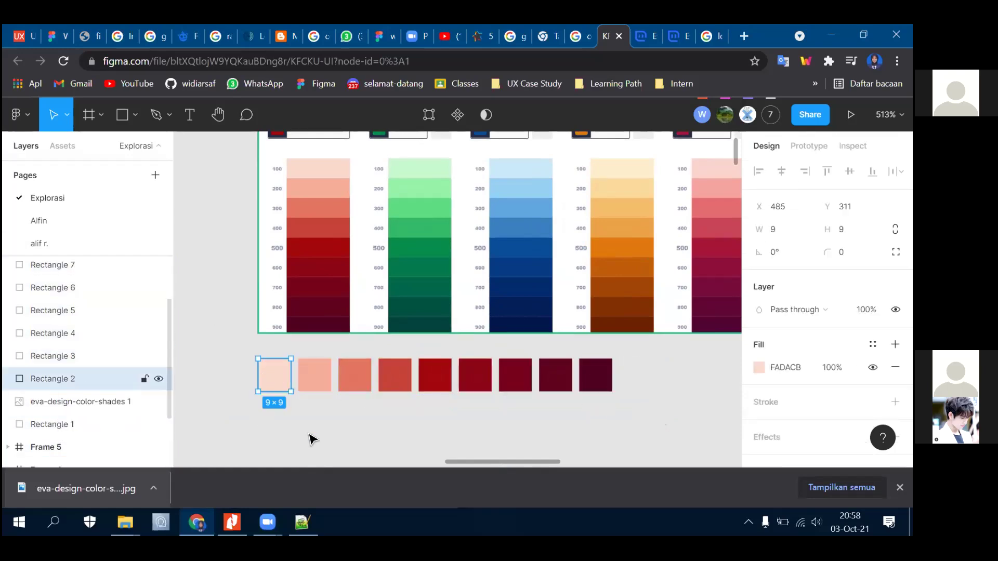
click(229, 372)
drag(227, 351, 291, 393)
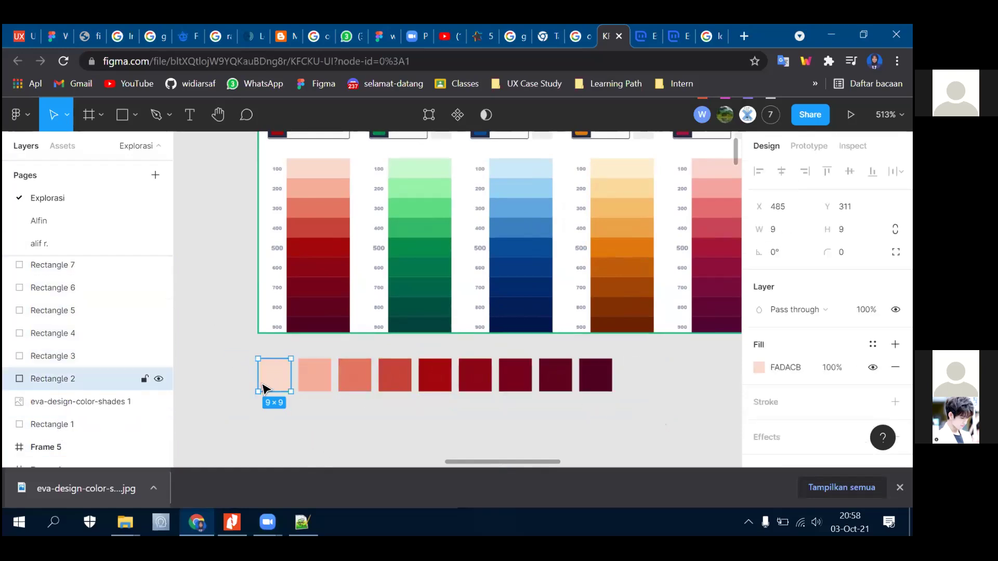
right_click(65, 381)
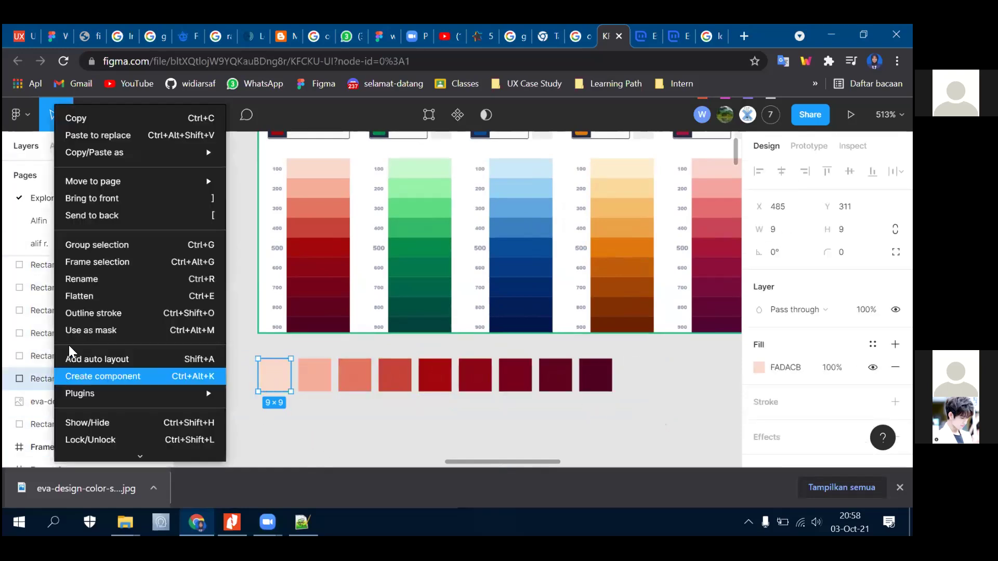
click(82, 279)
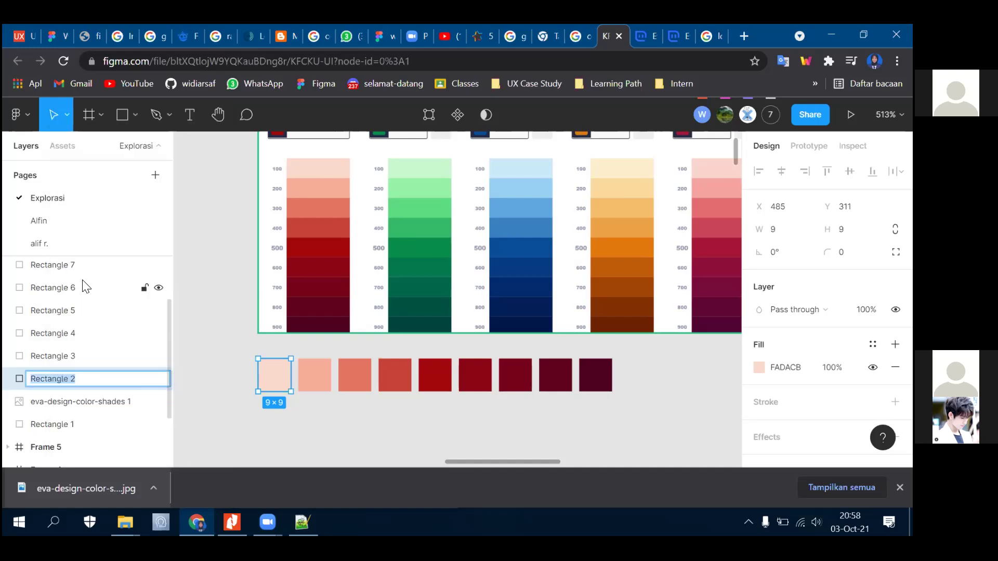
key(BackSpace)
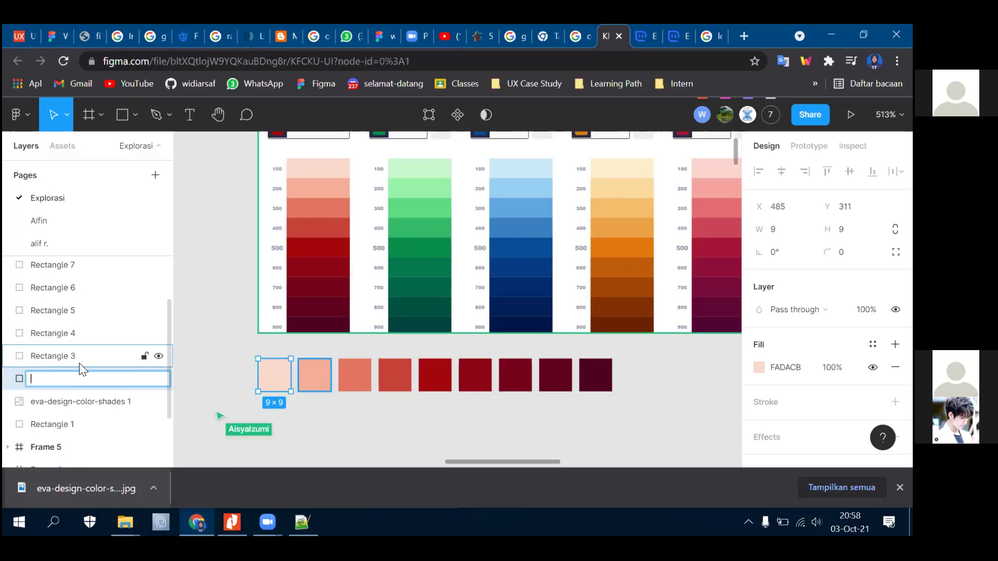
scroll(122, 352, down, 3)
text(primary / 10)
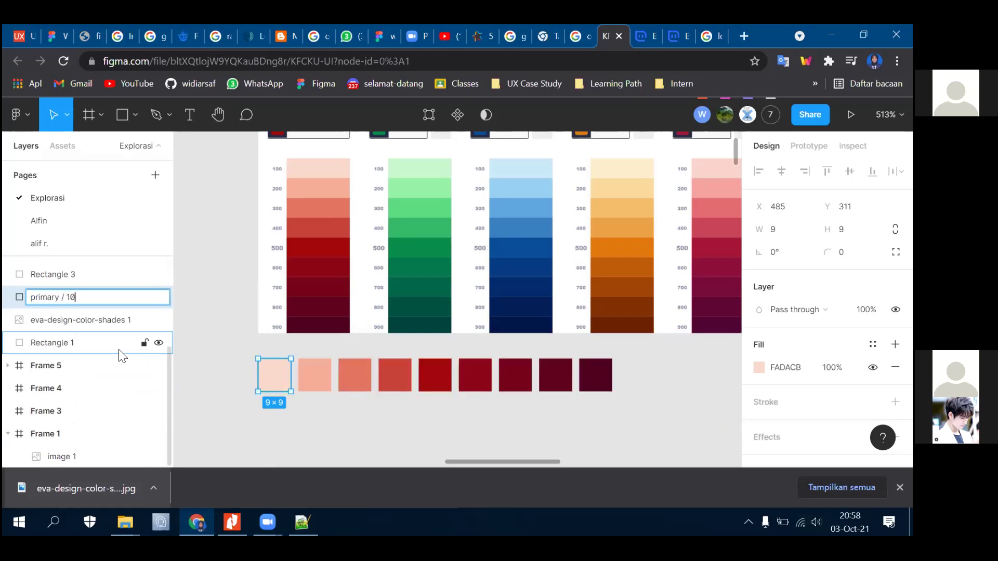
key(Return)
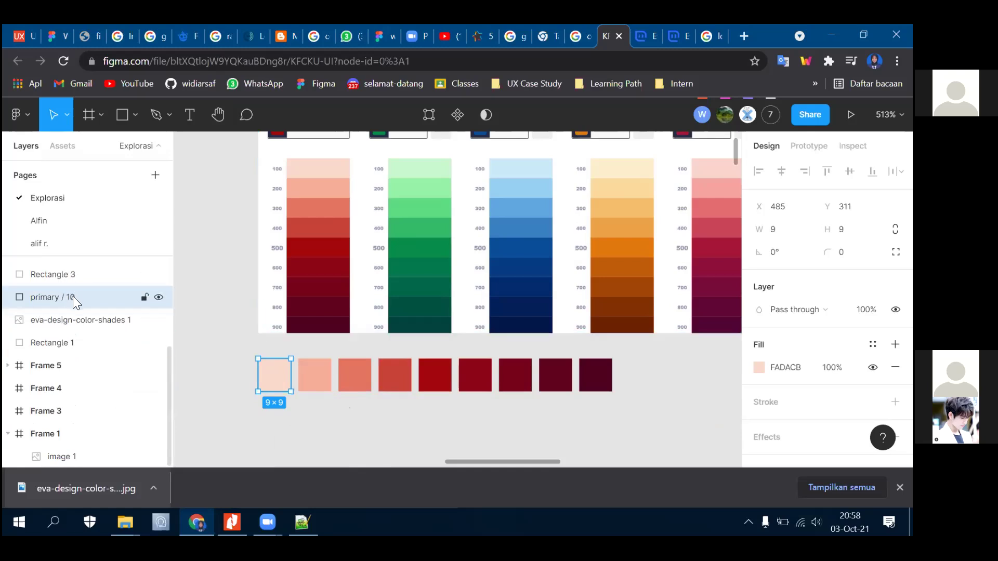
- Save the first, lightest swatch's fill as a color style named "primary / 10"
click(328, 419)
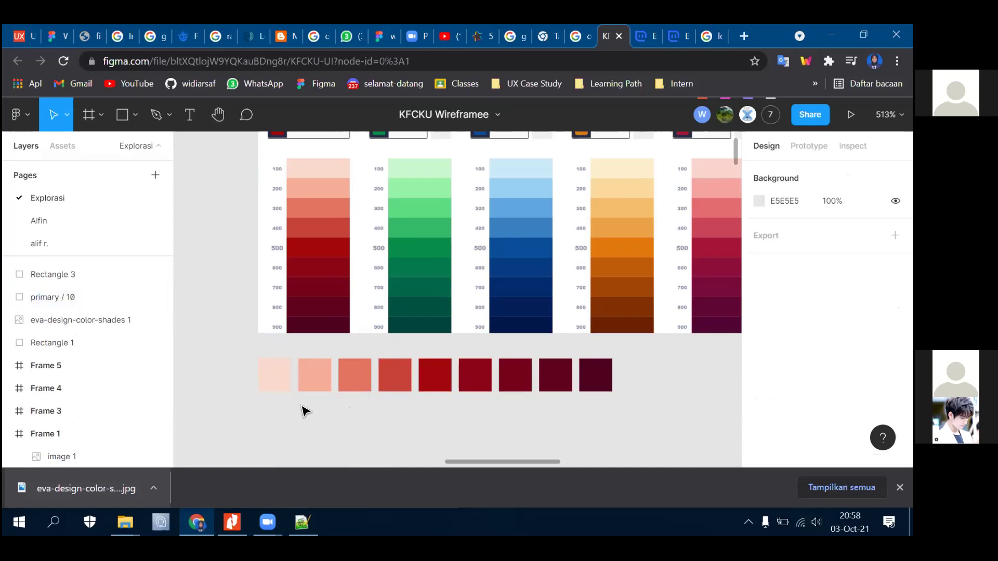
scroll(250, 349, down, 1)
click(267, 363)
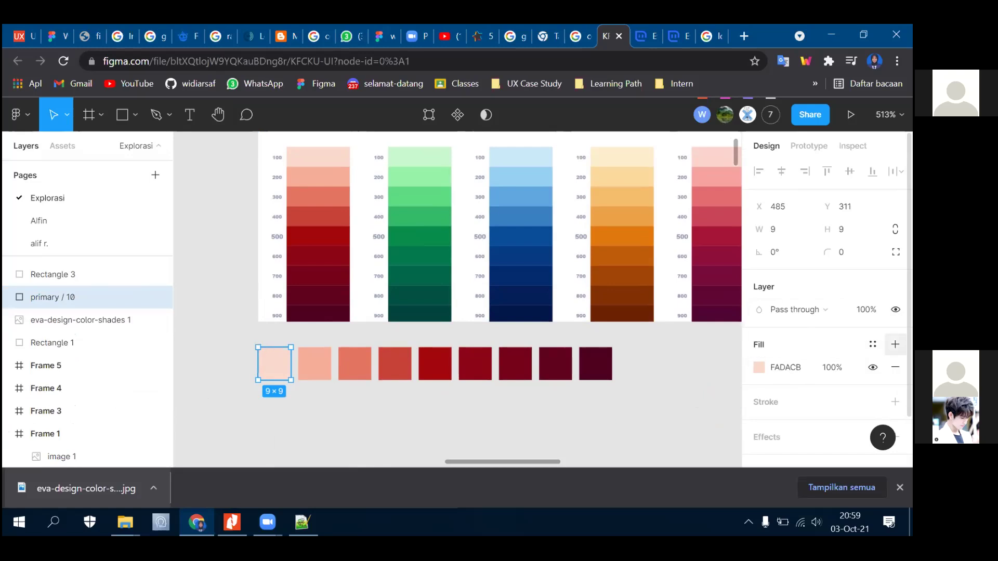
click(895, 344)
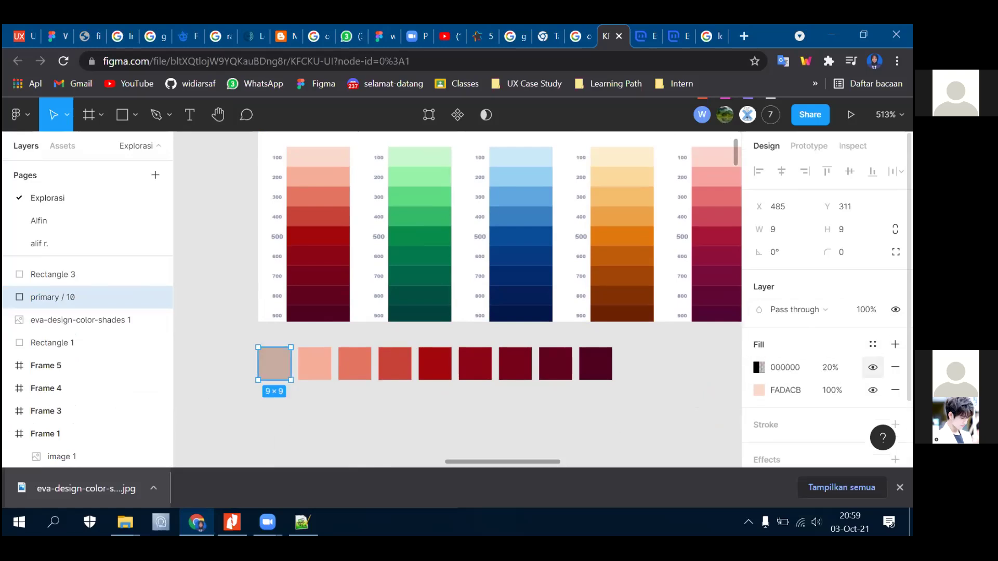
key(ctrl+z)
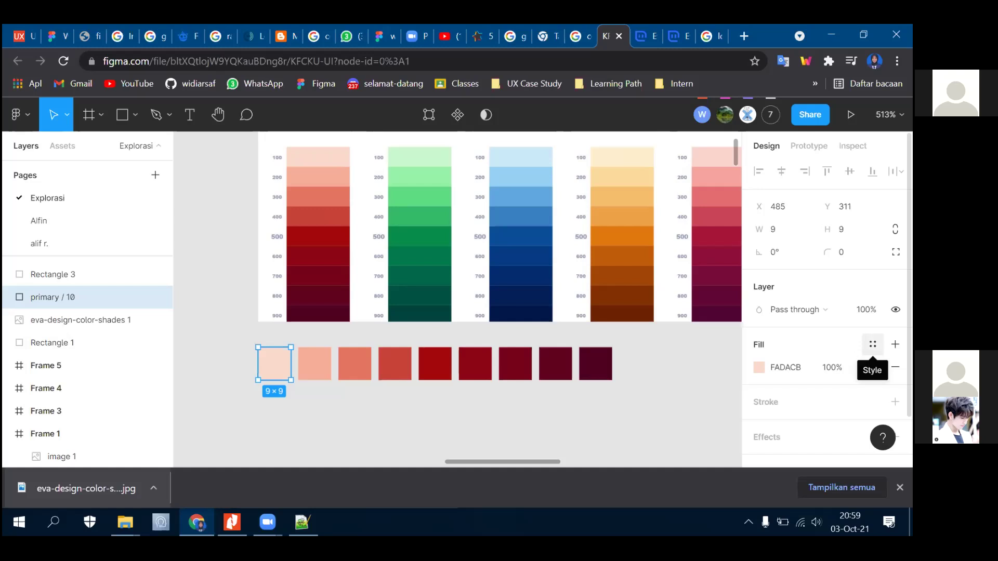
click(873, 344)
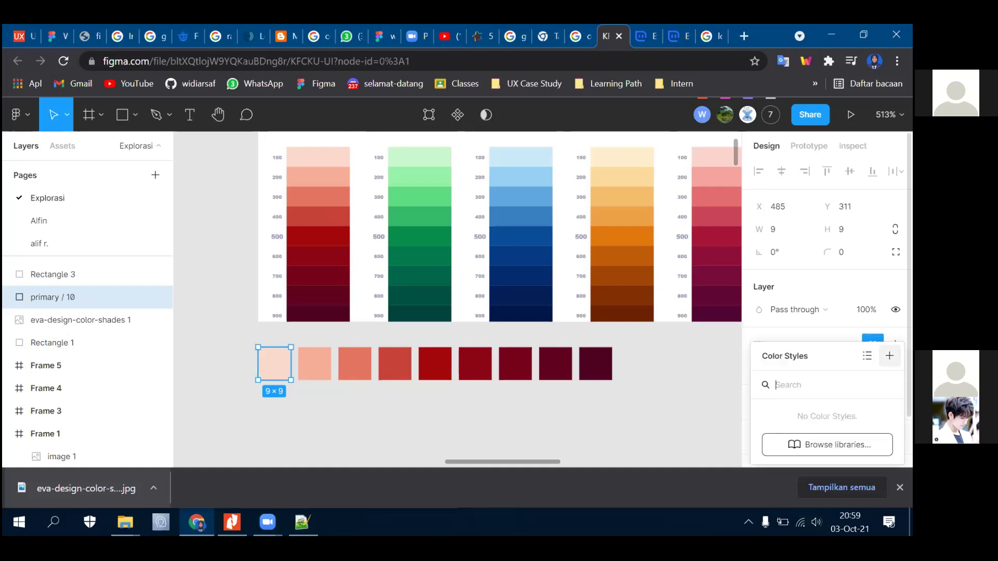
click(889, 356)
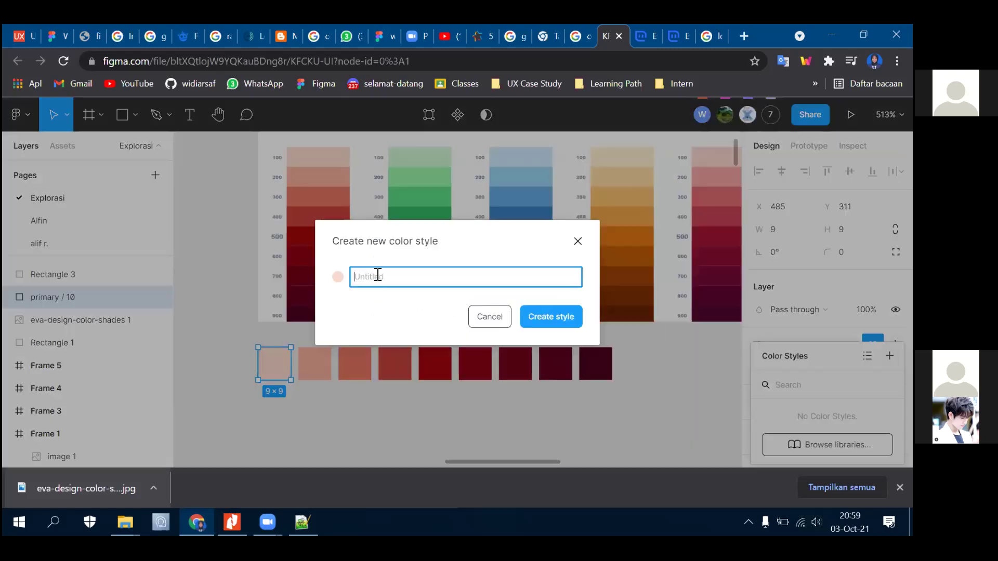
click(376, 279)
text(prima)
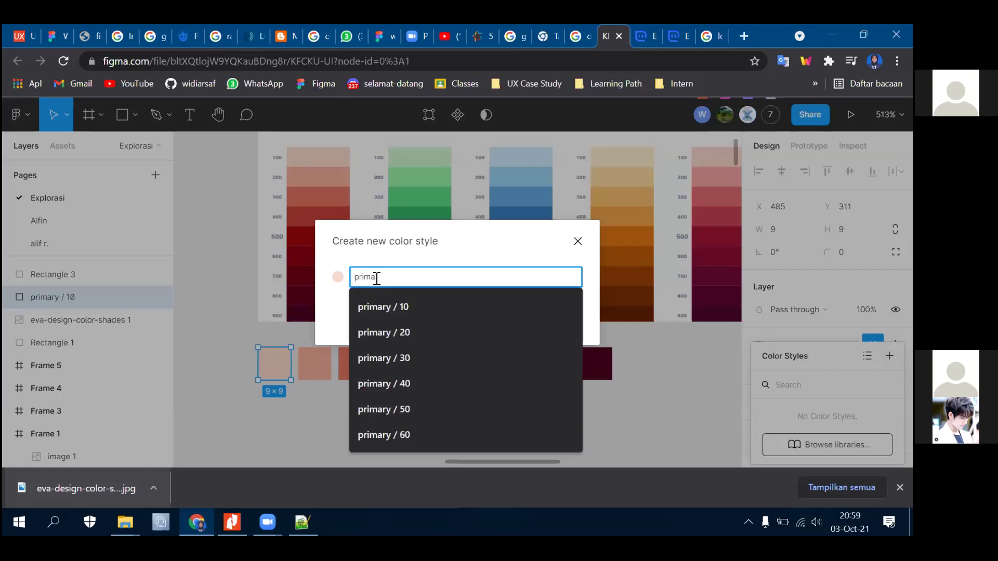
text(ry / 10)
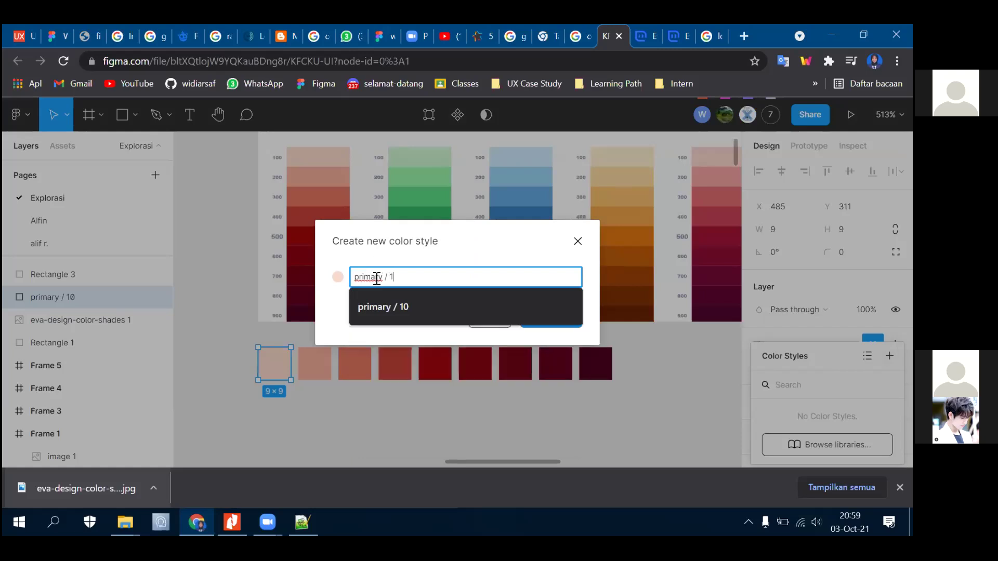
key(Return)
click(231, 333)
click(285, 373)
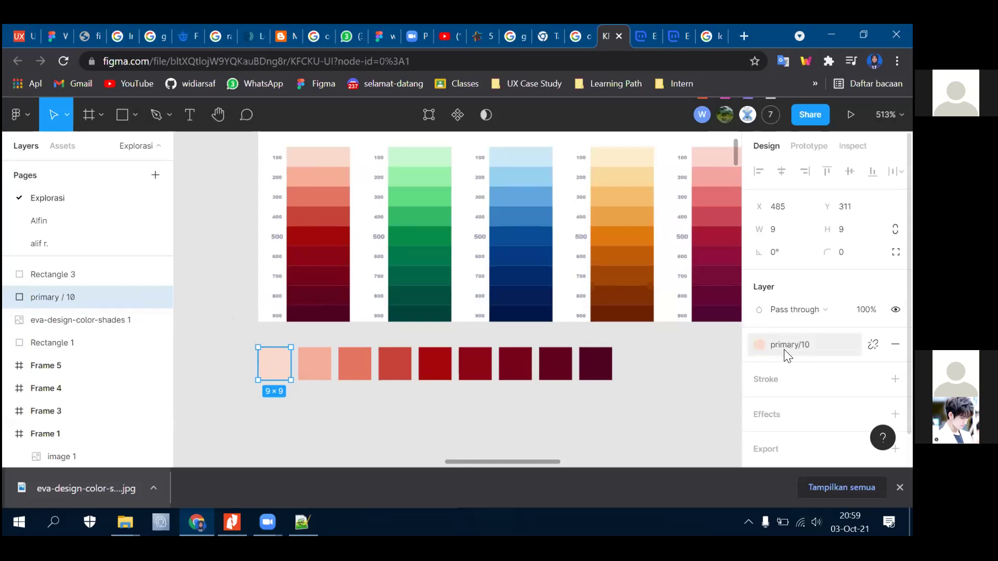
- Save the second swatch's fill as a color style named "primary / 20"
click(314, 366)
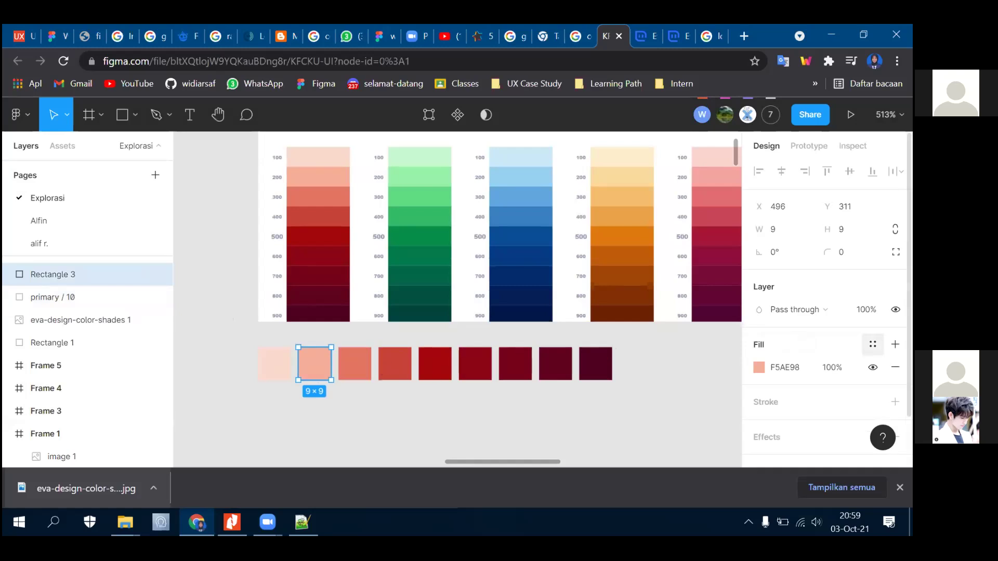
click(872, 344)
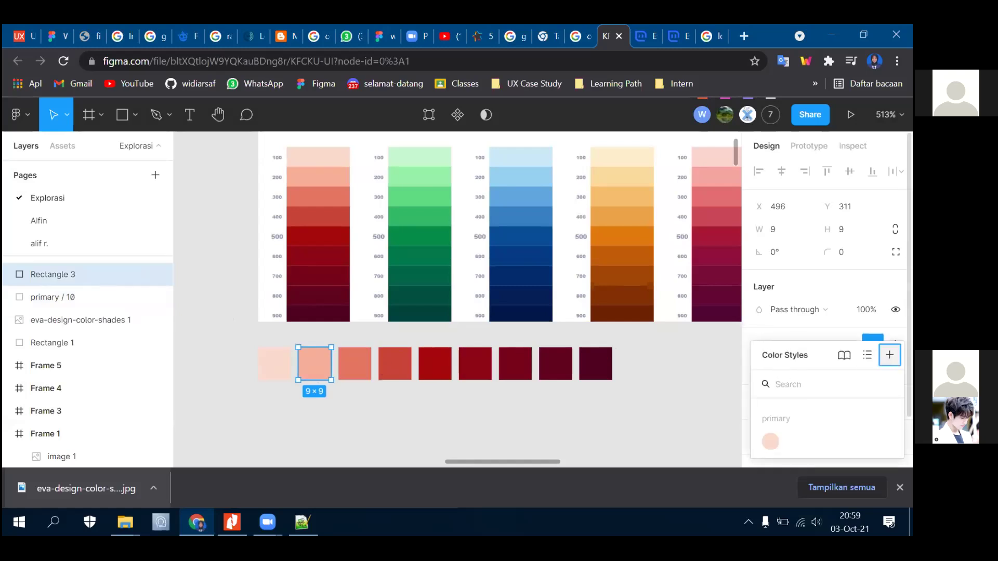
click(889, 356)
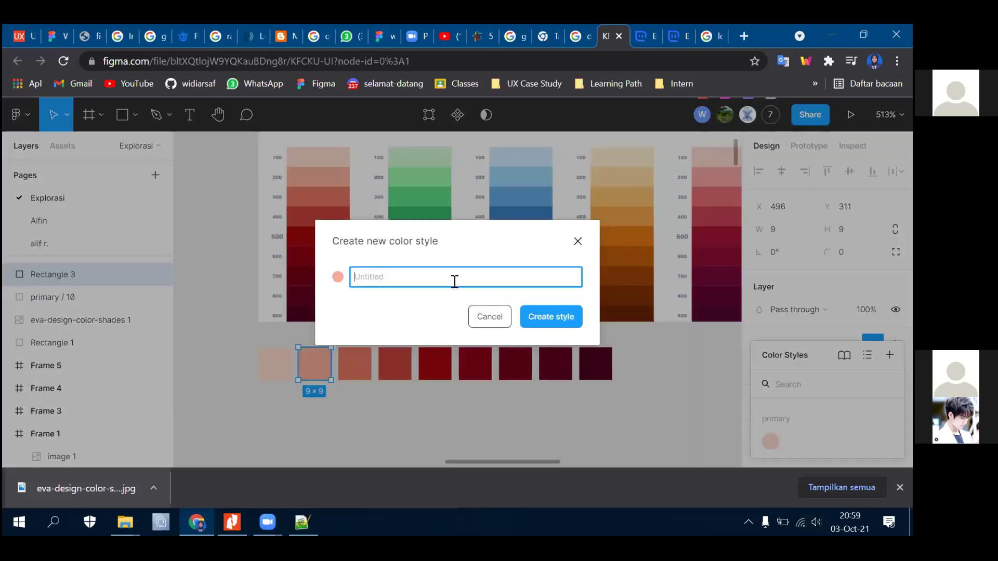
text(primary)
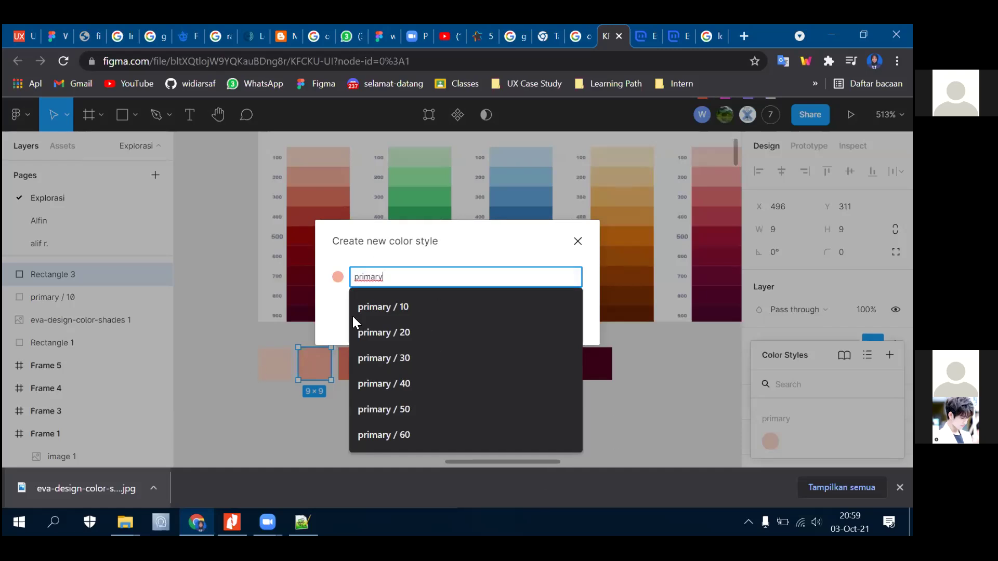
click(404, 332)
key(Return)
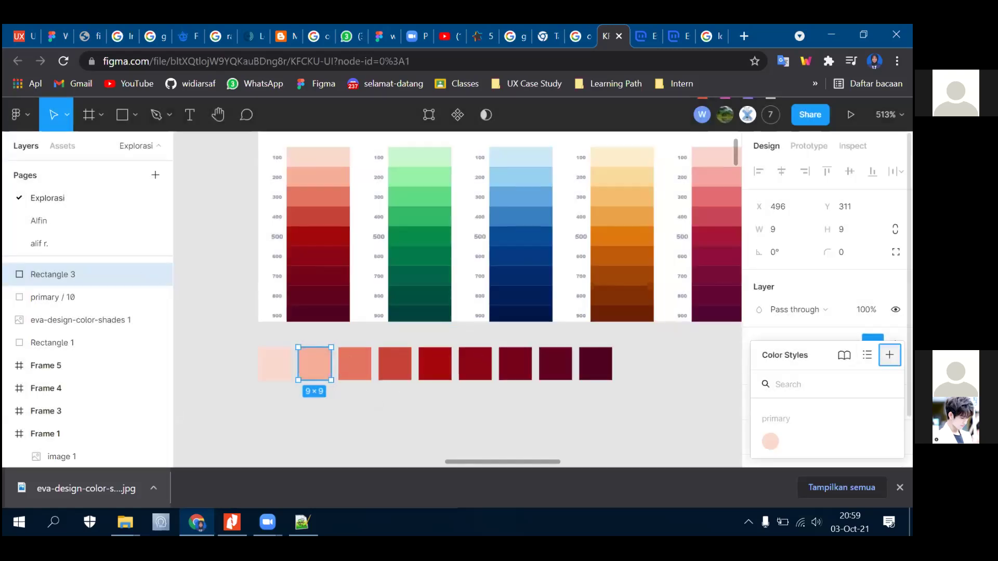
click(890, 355)
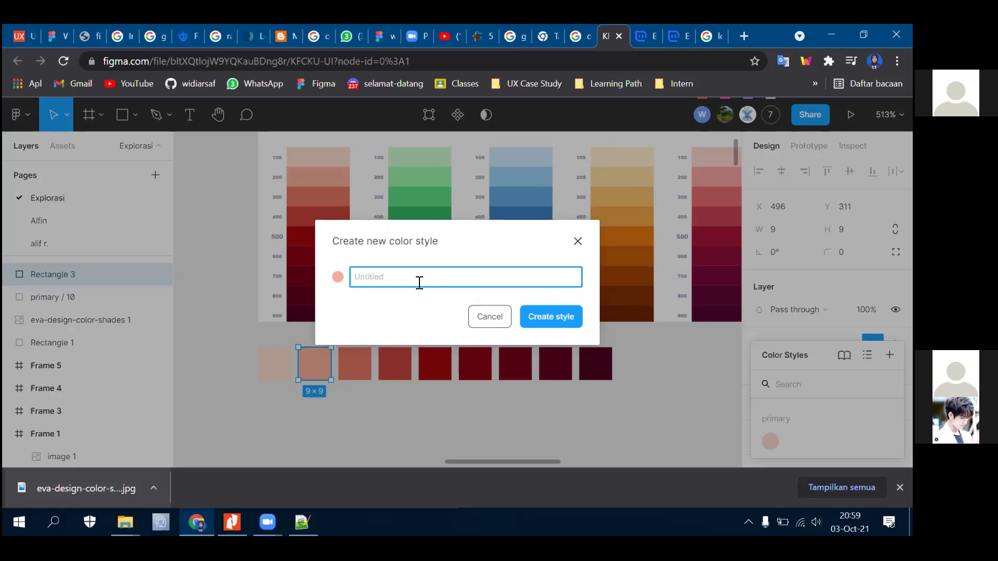
text(pr)
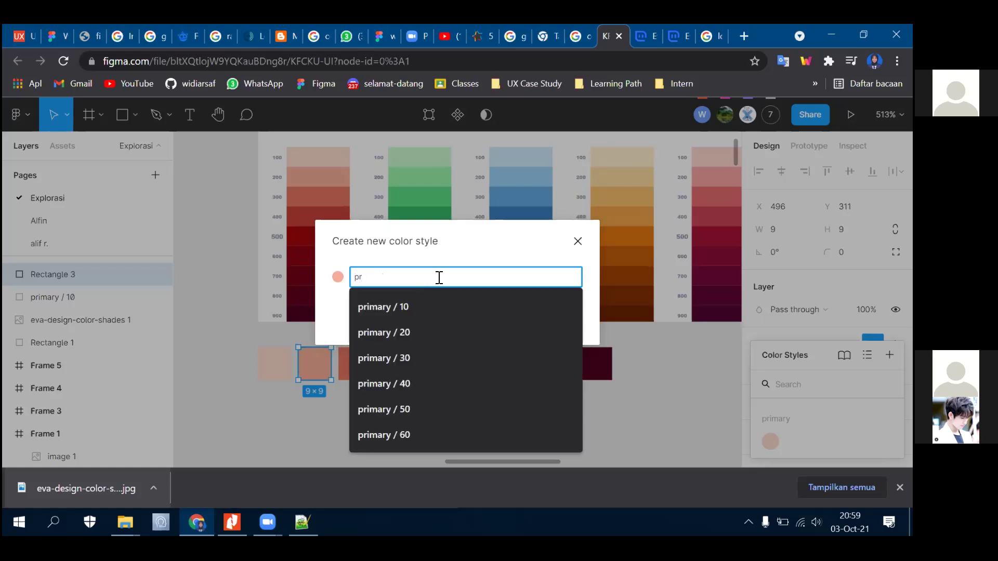
click(430, 332)
click(557, 319)
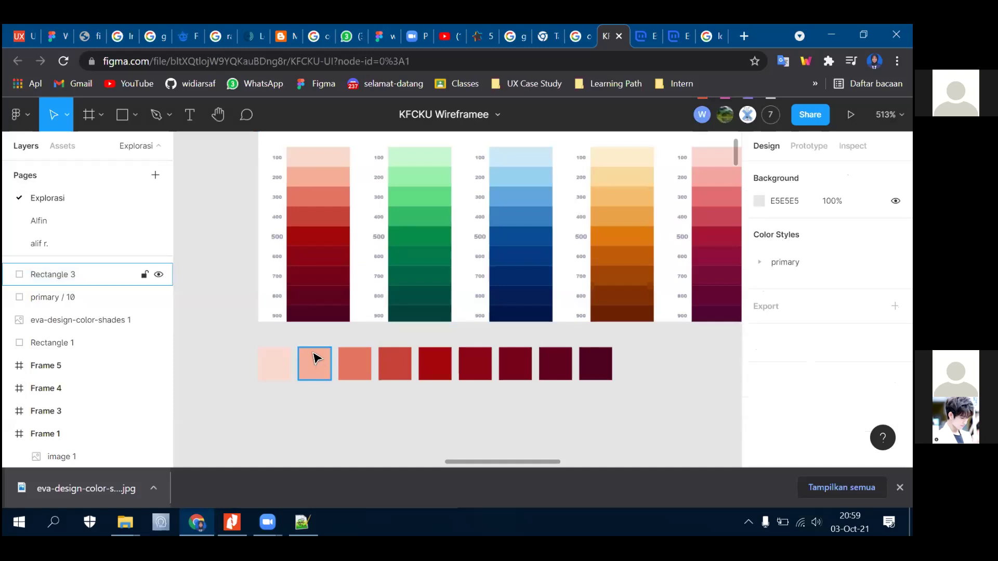
- Draw a test rectangle about 73 × 33 below the swatch row and apply the primary/20 color style to it
scroll(215, 250, down, 3)
click(134, 113)
click(99, 147)
drag(275, 272, 543, 392)
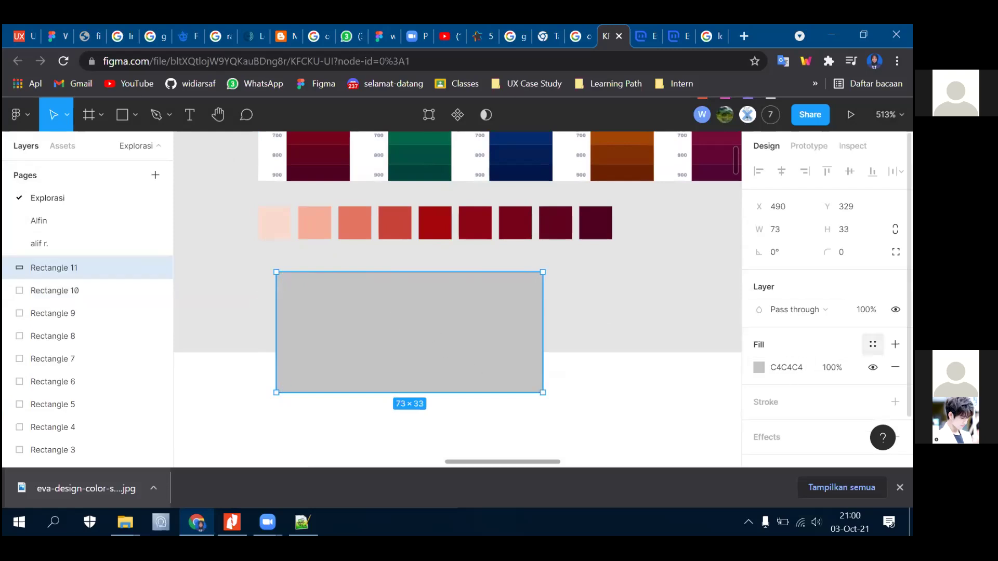
click(872, 344)
click(794, 441)
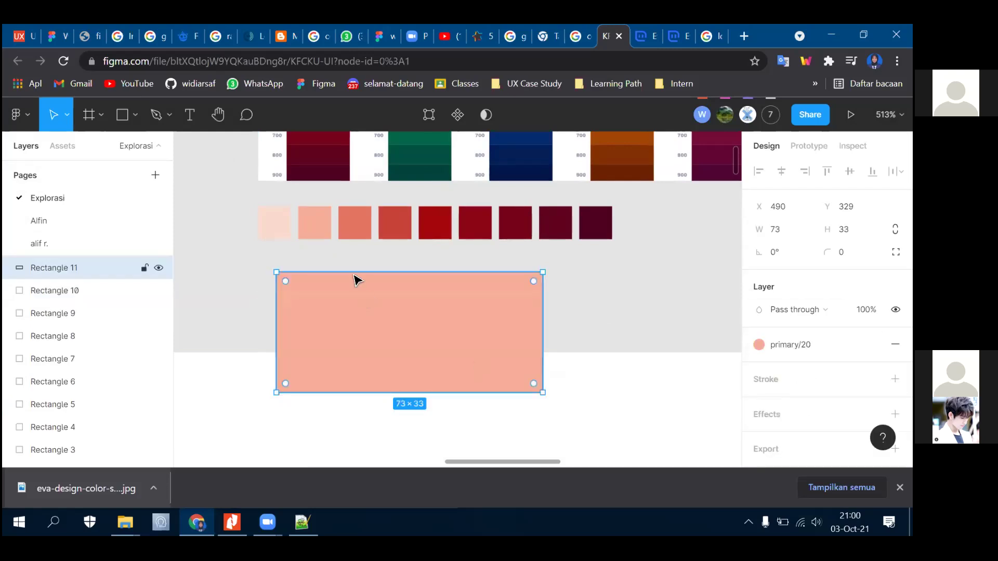
- Edit the primary/20 color style through the second swatch and set its color to FFFFFF
click(321, 231)
click(769, 348)
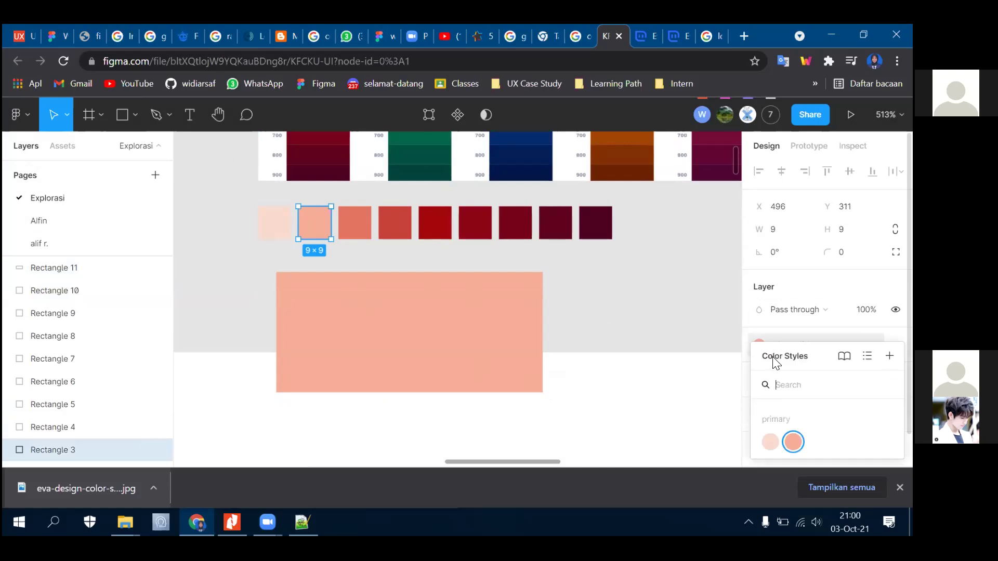
click(795, 443)
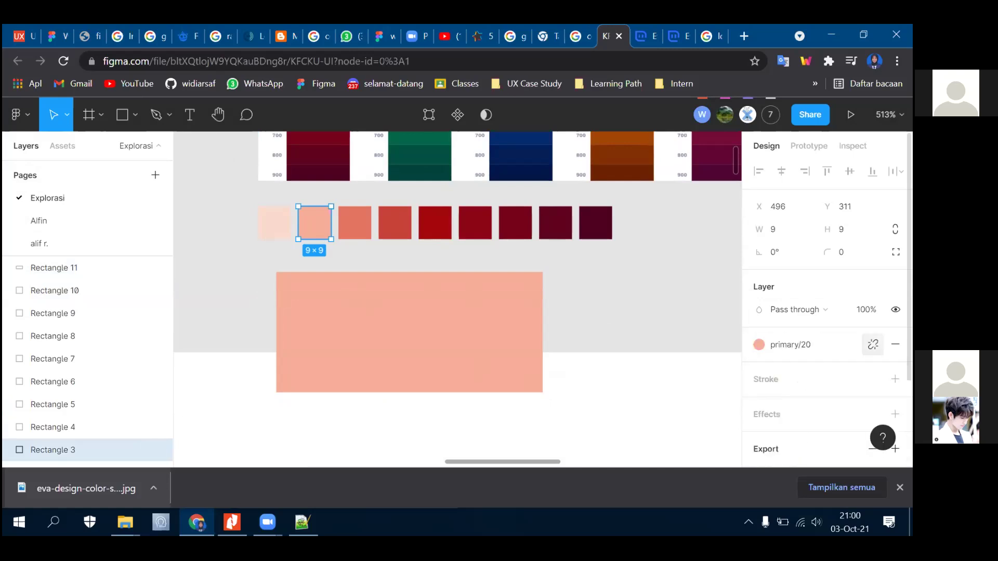
click(760, 347)
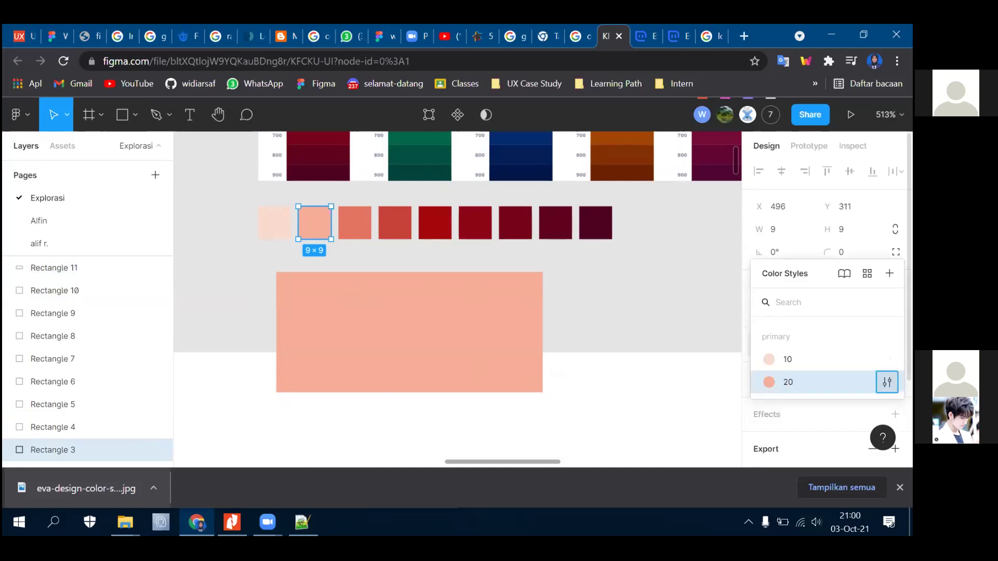
click(886, 382)
click(611, 441)
text(sd)
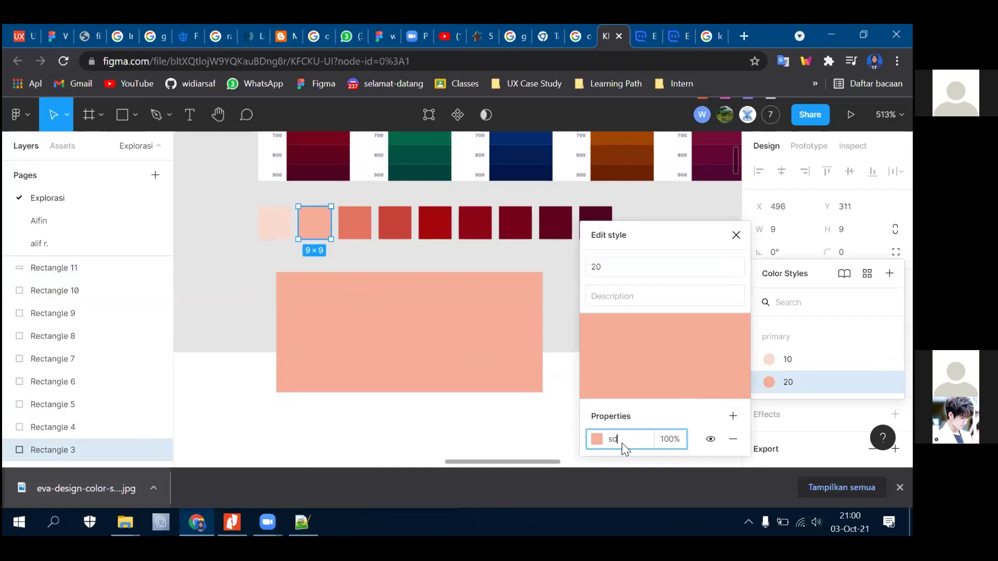
text(FFFFF)
key(Return)
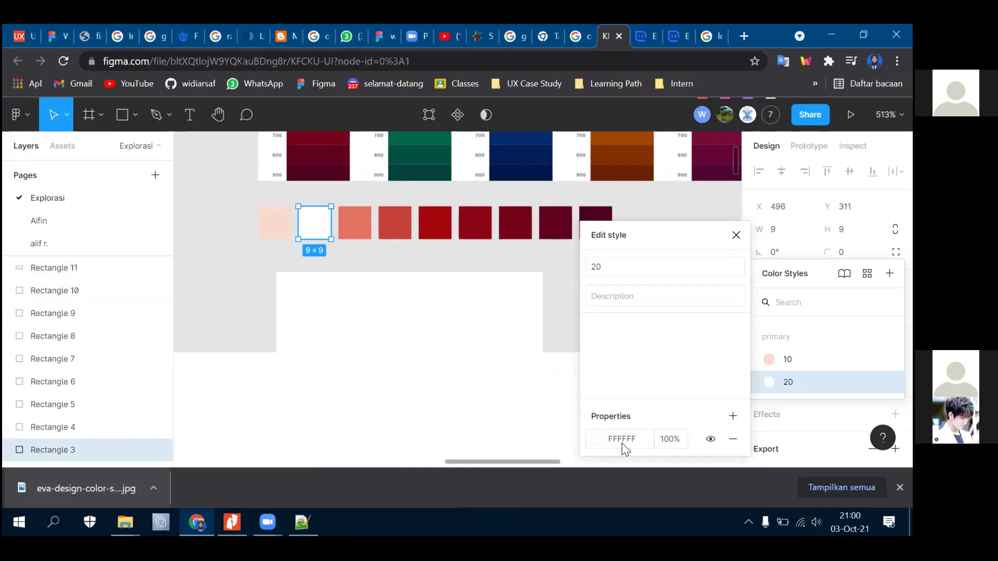
click(736, 235)
- Compare the fills of the test rectangle and the second swatch, which share the primary/20 style
click(473, 341)
click(314, 222)
click(366, 324)
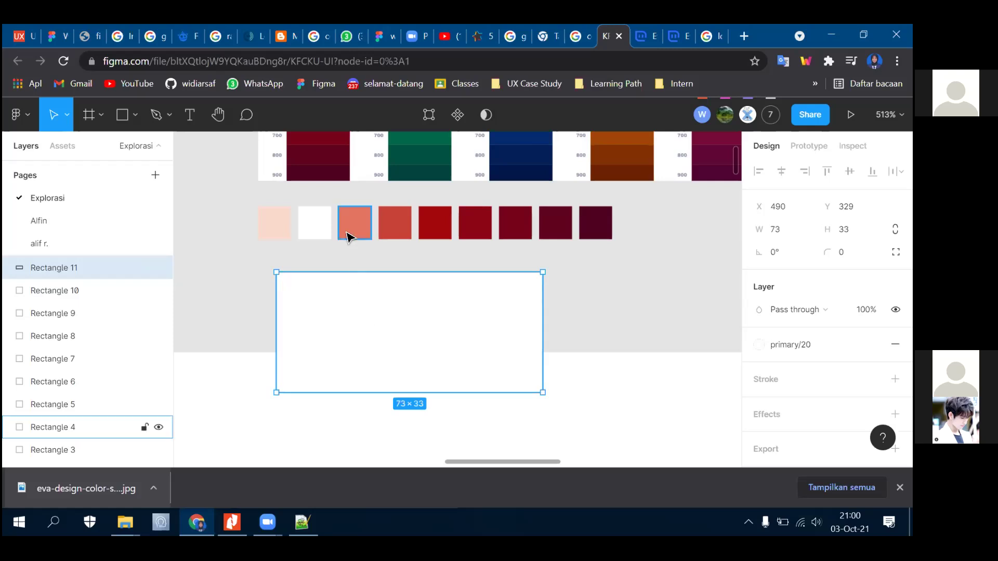
click(321, 229)
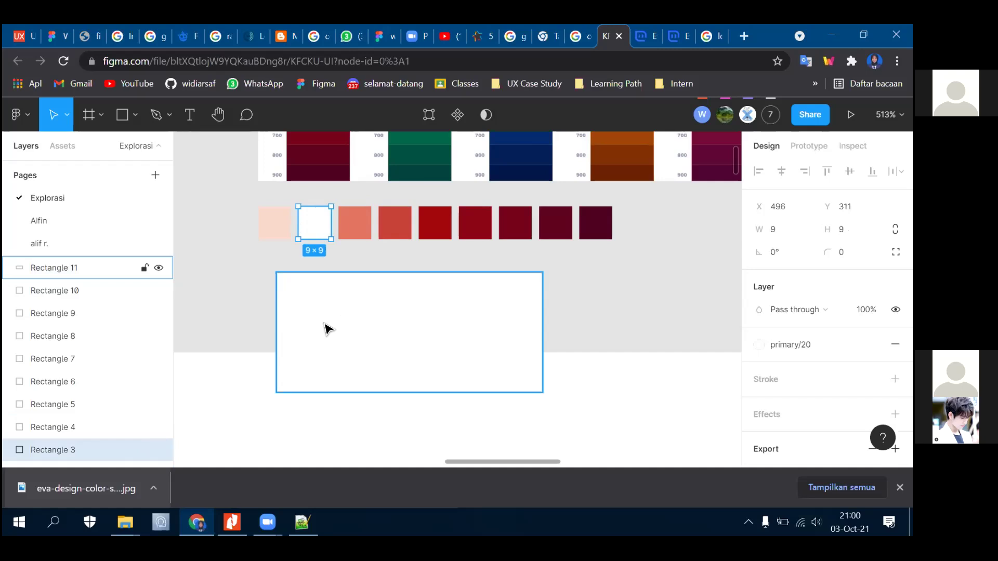
- Undo the primary/20 color change and delete the test rectangle below the swatches
click(227, 322)
click(325, 366)
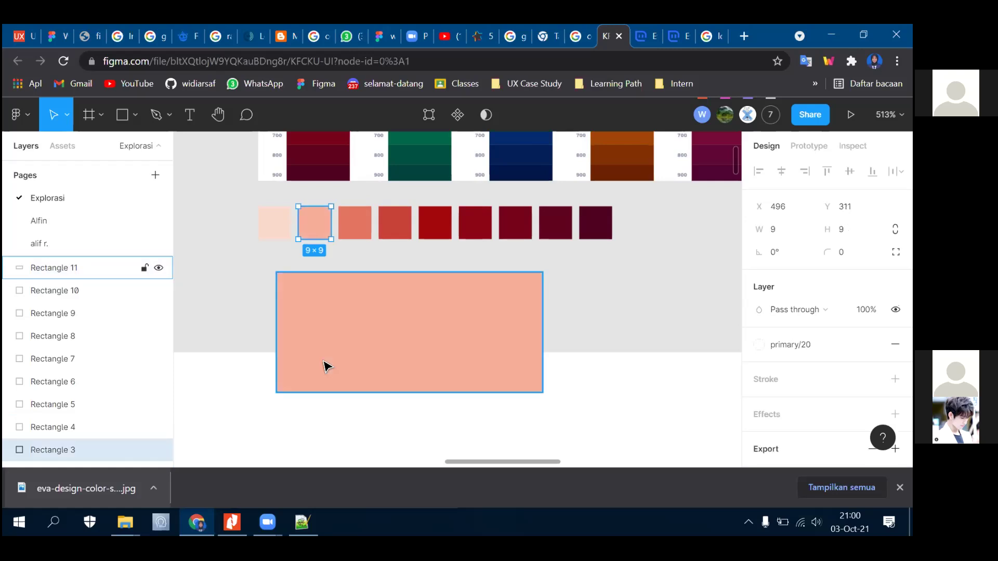
key(Delete)
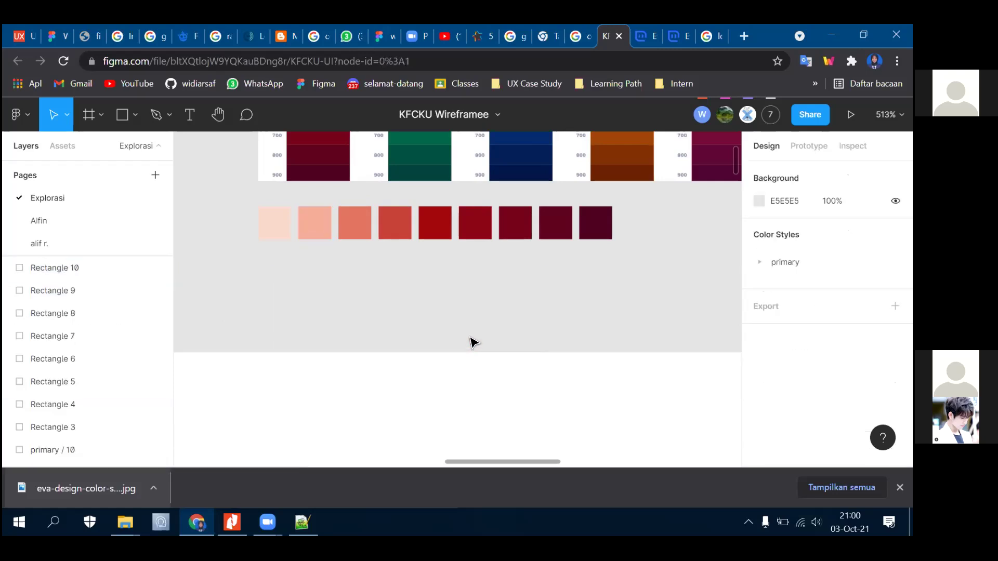
- Examine the shade columns of the palette image alongside the row of primary swatches and the surrounding frames
scroll(473, 337, down, 6)
scroll(478, 332, down, 8)
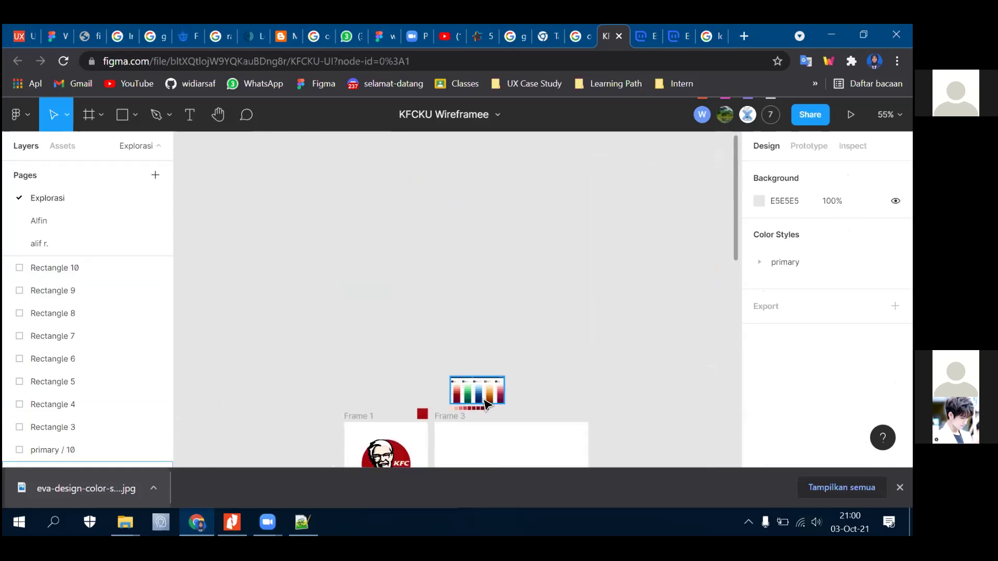
scroll(453, 382, up, 10)
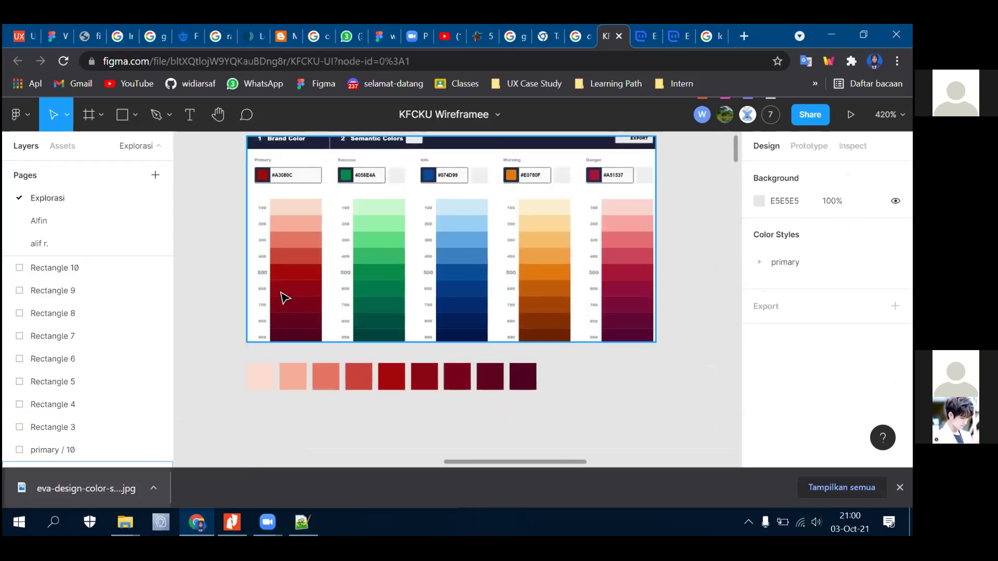
scroll(257, 229, up, 1)
scroll(249, 254, up, 4)
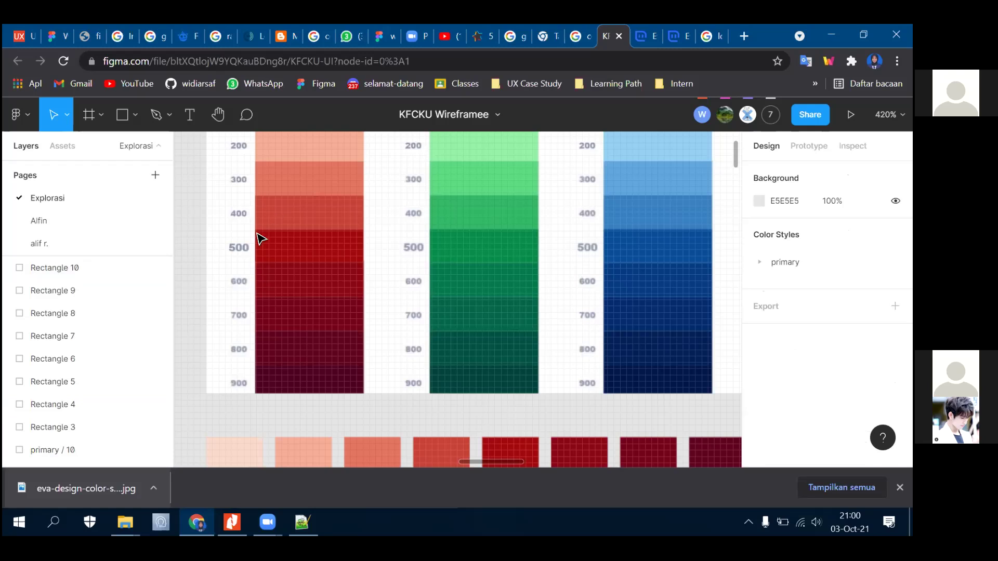
scroll(314, 243, up, 2)
scroll(417, 260, down, 1)
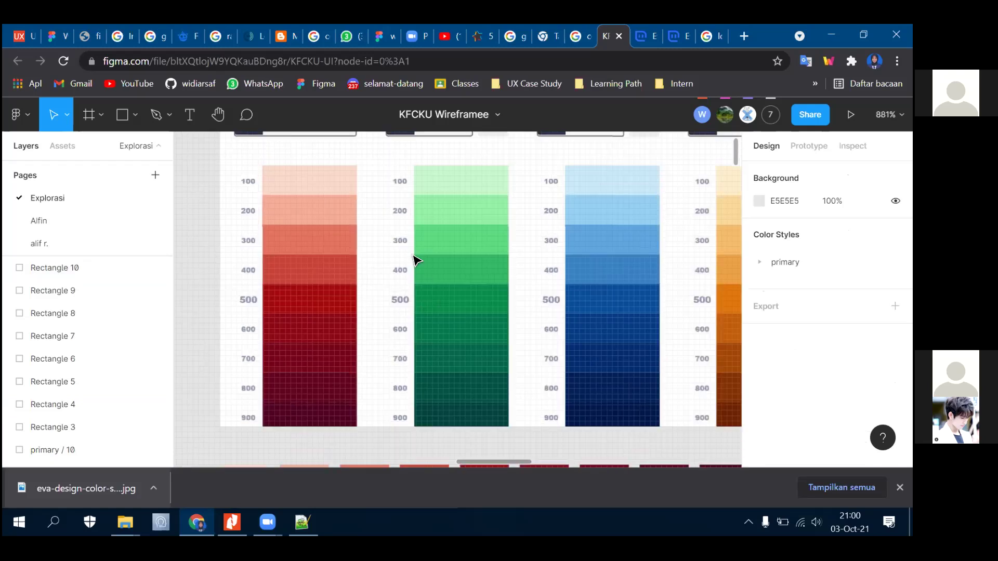
scroll(703, 278, down, 1)
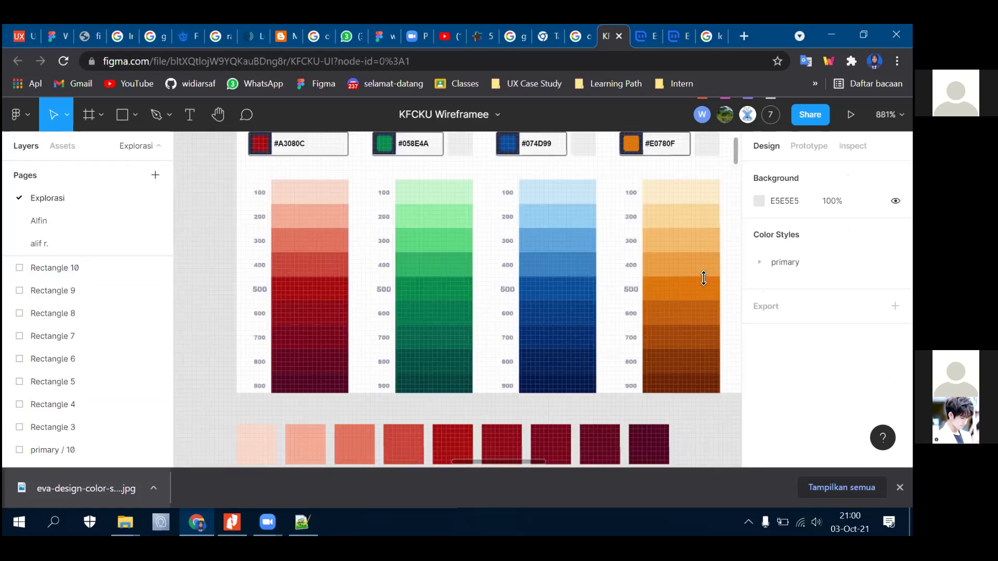
scroll(557, 327, down, 2)
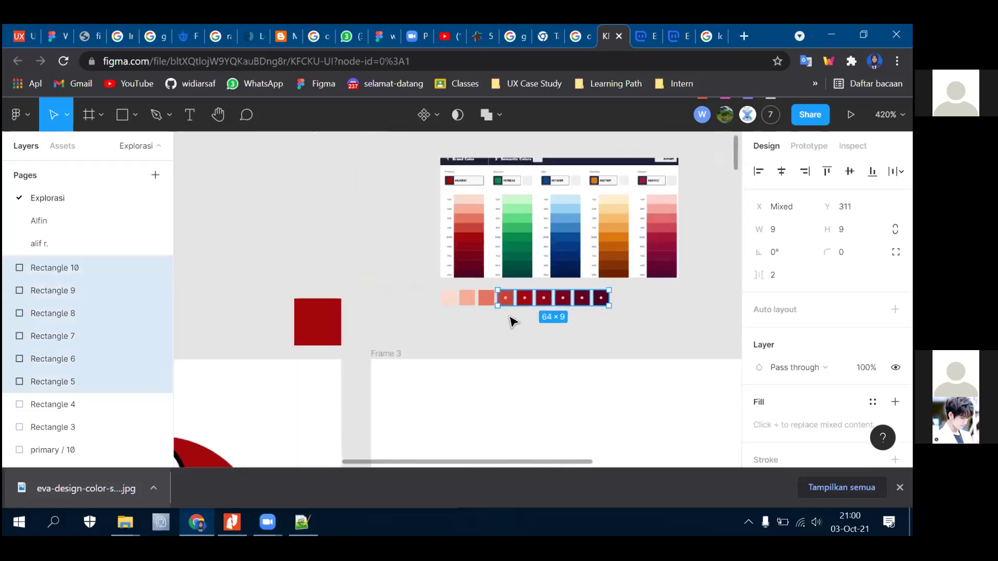
scroll(520, 317, down, 8)
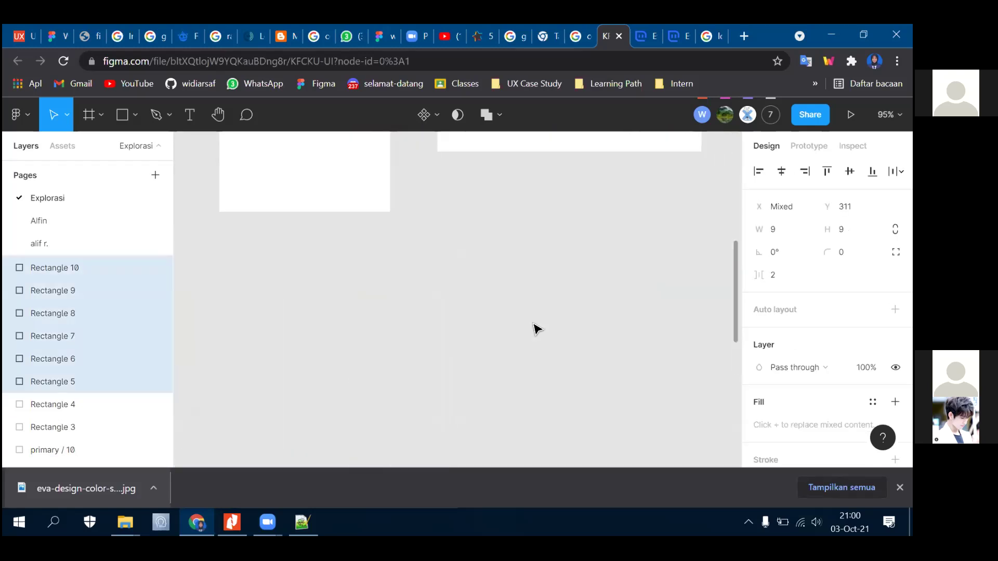
- Return to the row of primary swatches and check the color style applied to the second swatch
scroll(537, 328, up, 5)
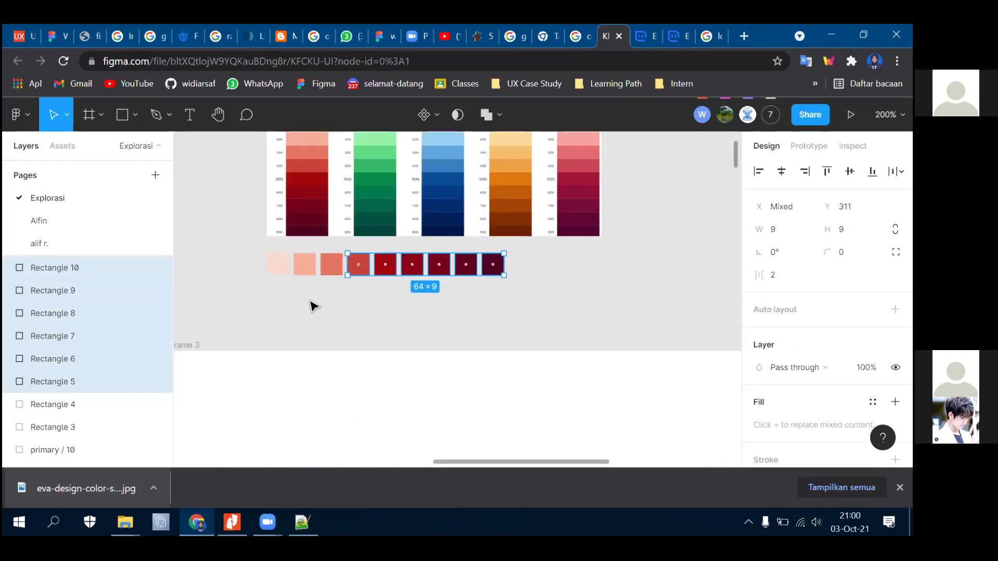
click(266, 267)
scroll(316, 281, up, 5)
scroll(364, 277, up, 1)
scroll(366, 276, down, 1)
scroll(354, 273, down, 2)
click(342, 270)
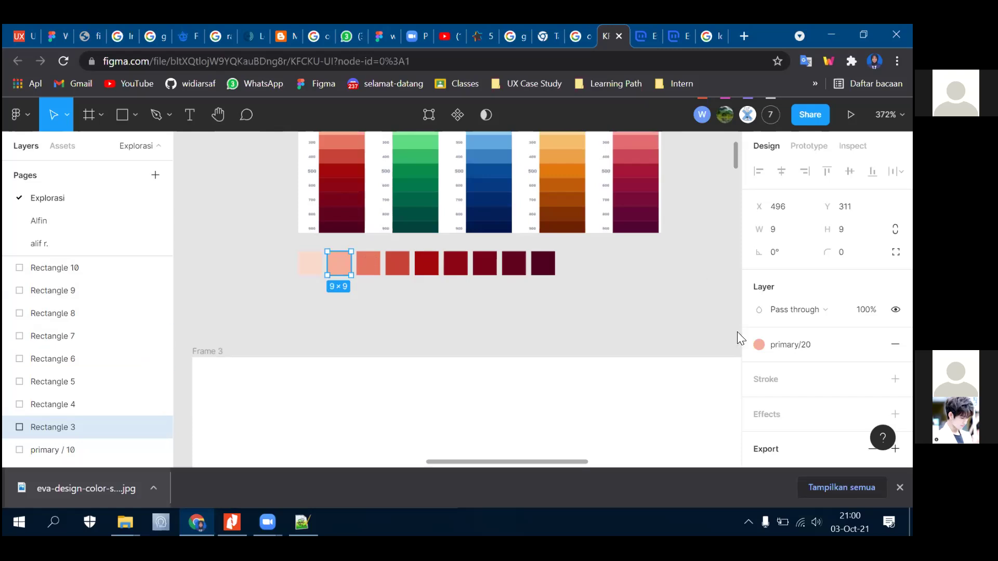
- Save the third swatch's fill as a new color style named primary/30
click(367, 263)
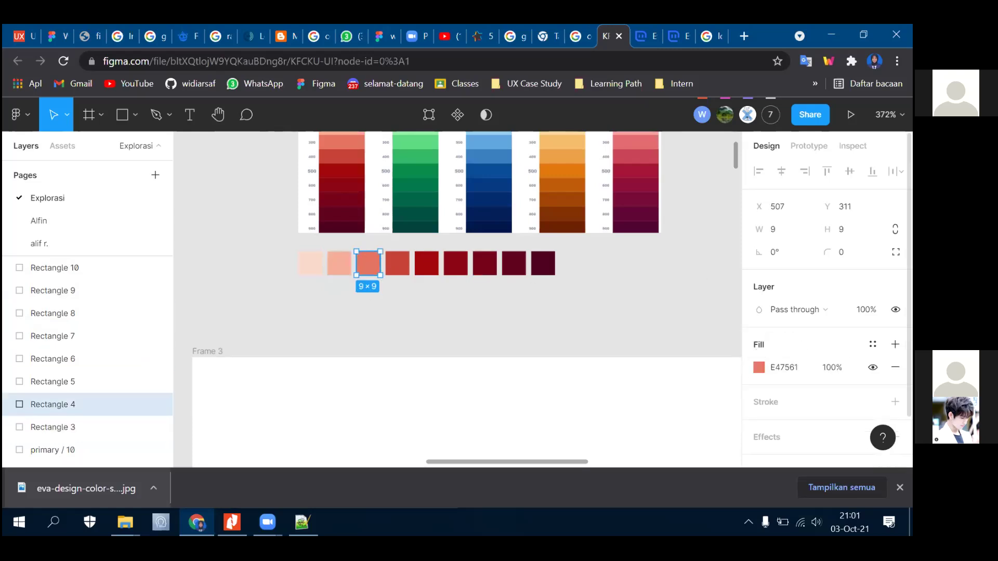
click(873, 344)
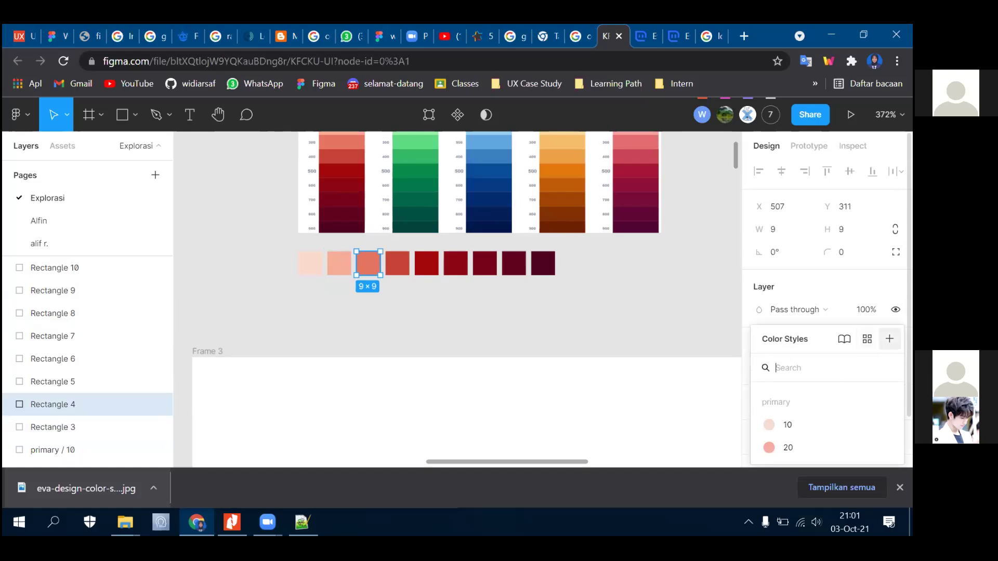
click(889, 339)
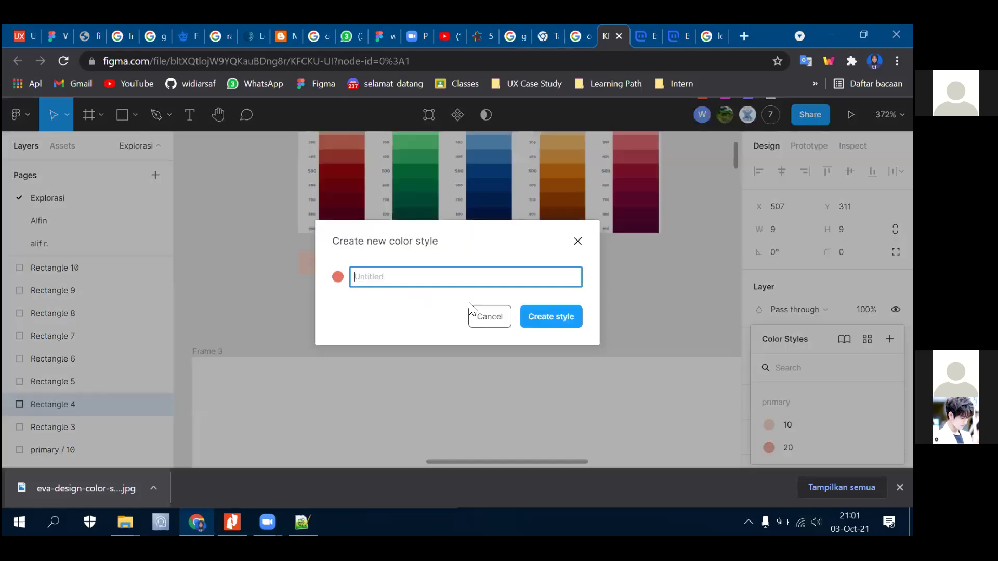
click(423, 274)
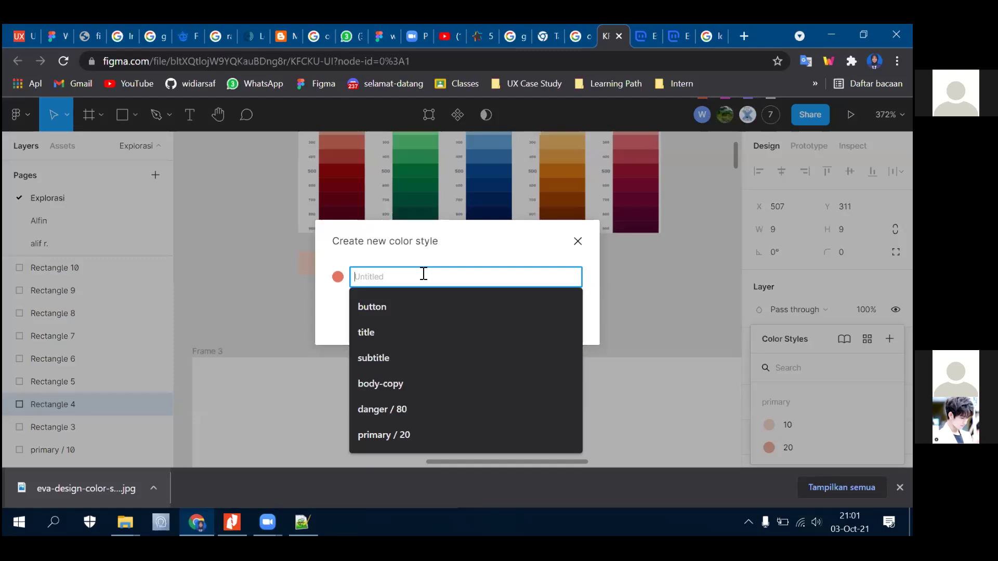
text(pr)
key(BackSpace)
text(rima)
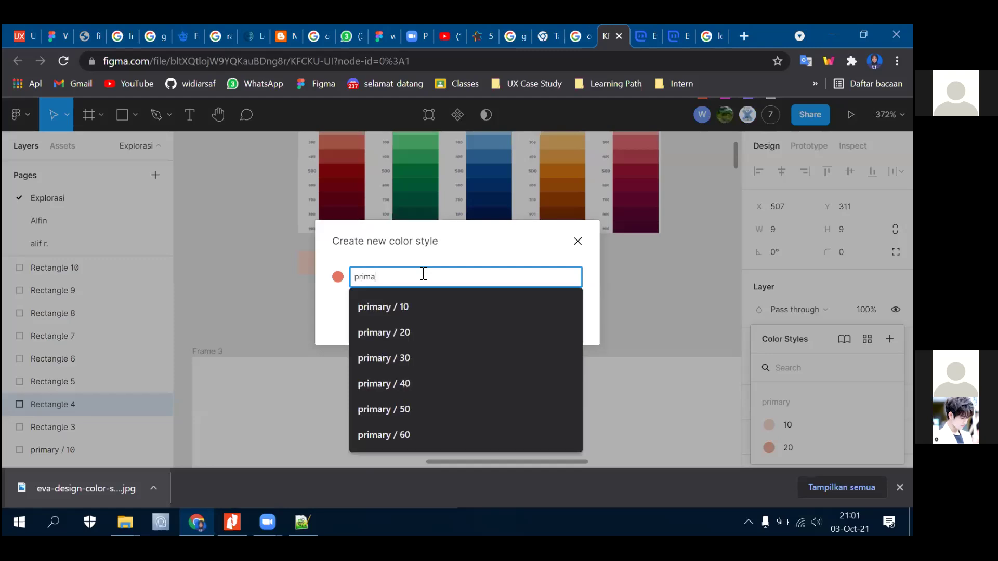
text(ry/30)
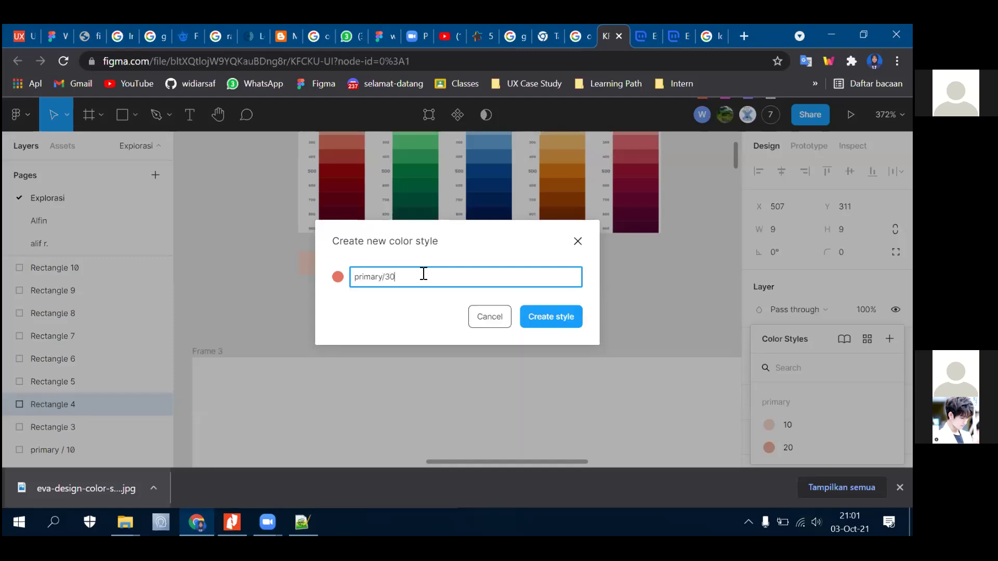
key(Return)
click(319, 296)
- Go through the primary swatches one by one, from the lightest to the darkest, to review their fills
scroll(318, 297, up, 1)
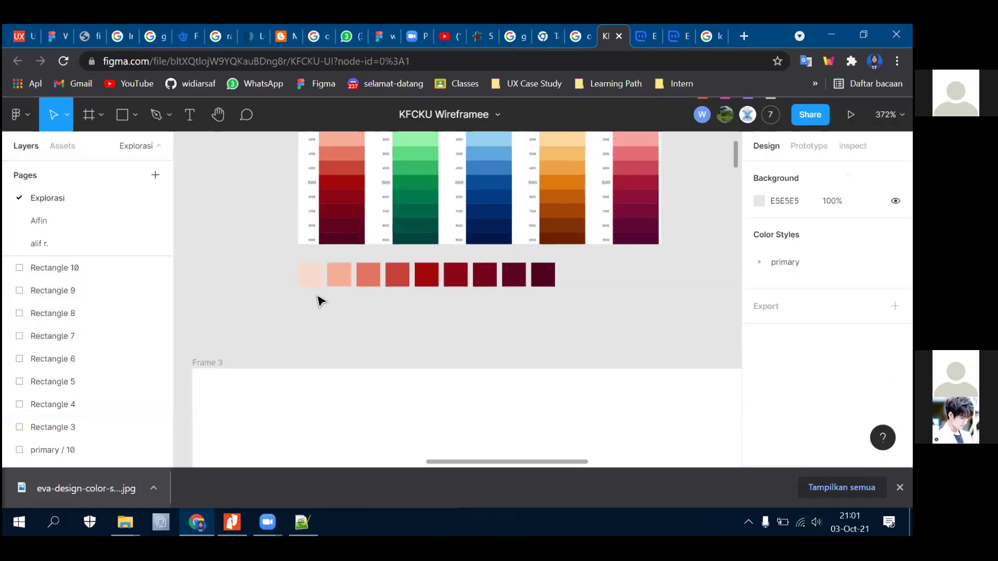
scroll(315, 240, up, 1)
click(339, 306)
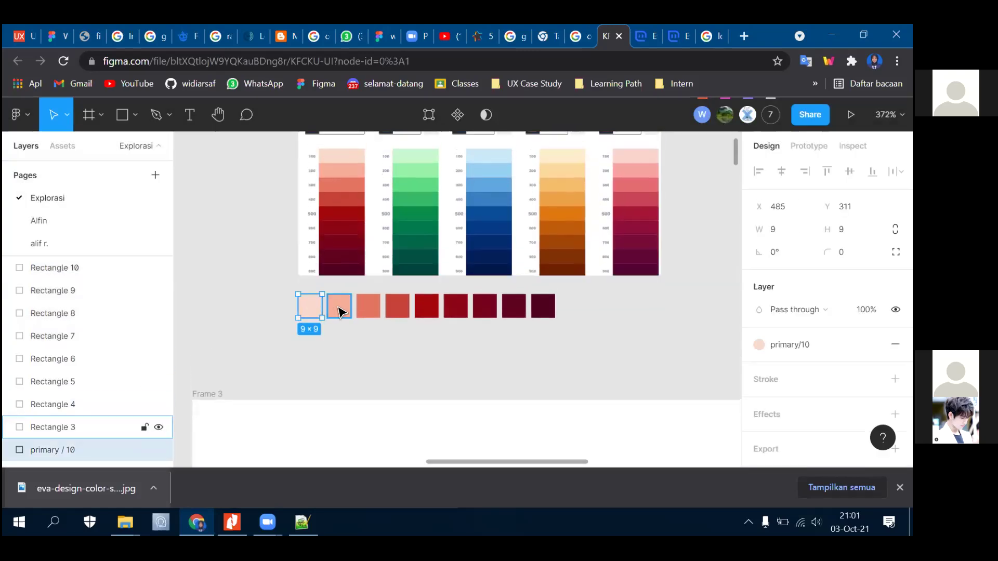
click(359, 308)
click(397, 306)
click(427, 306)
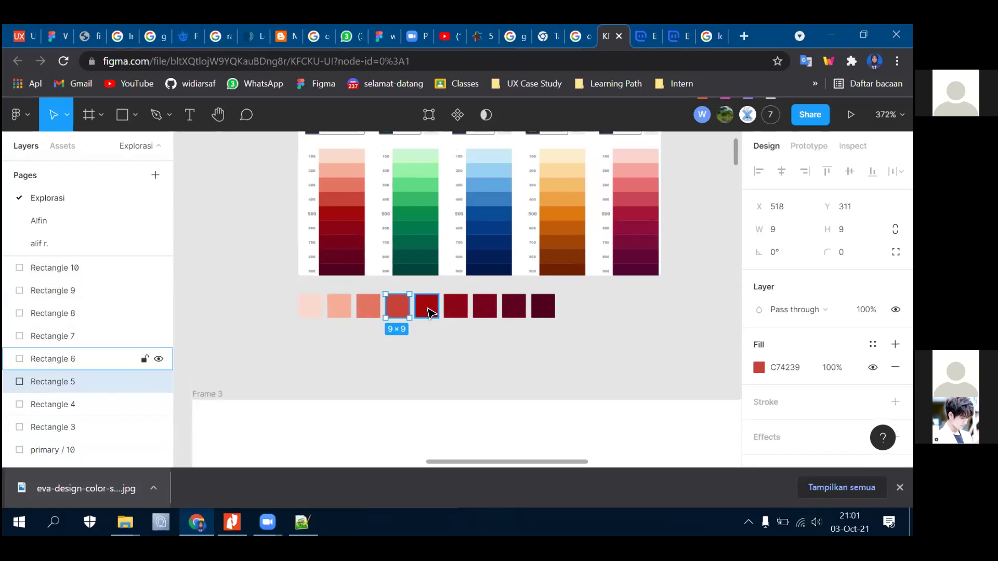
click(456, 306)
click(484, 306)
click(513, 306)
click(542, 306)
click(525, 363)
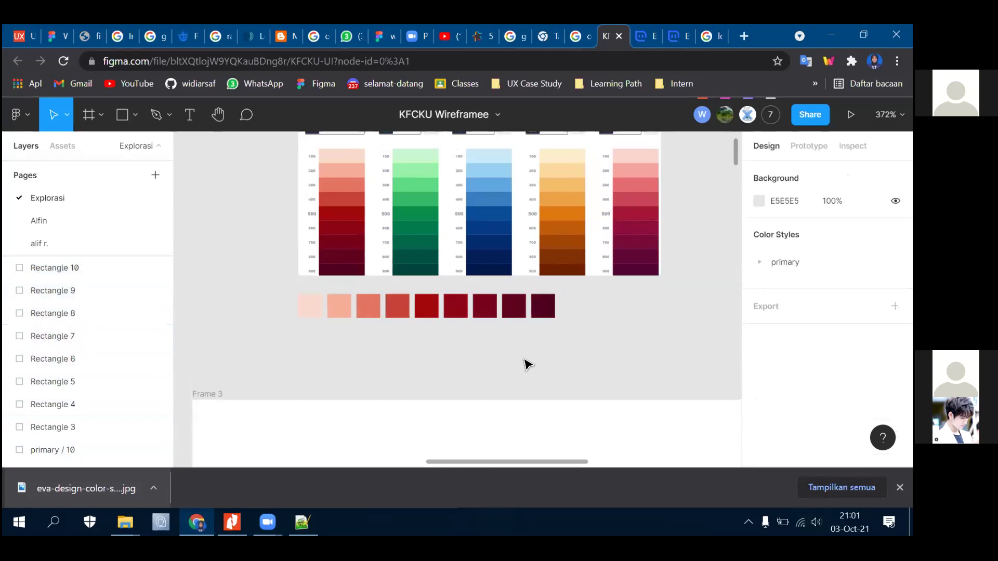
- Duplicate the fifth primary swatch and place the copy below the first swatch to start a second row
scroll(413, 213, up, 1)
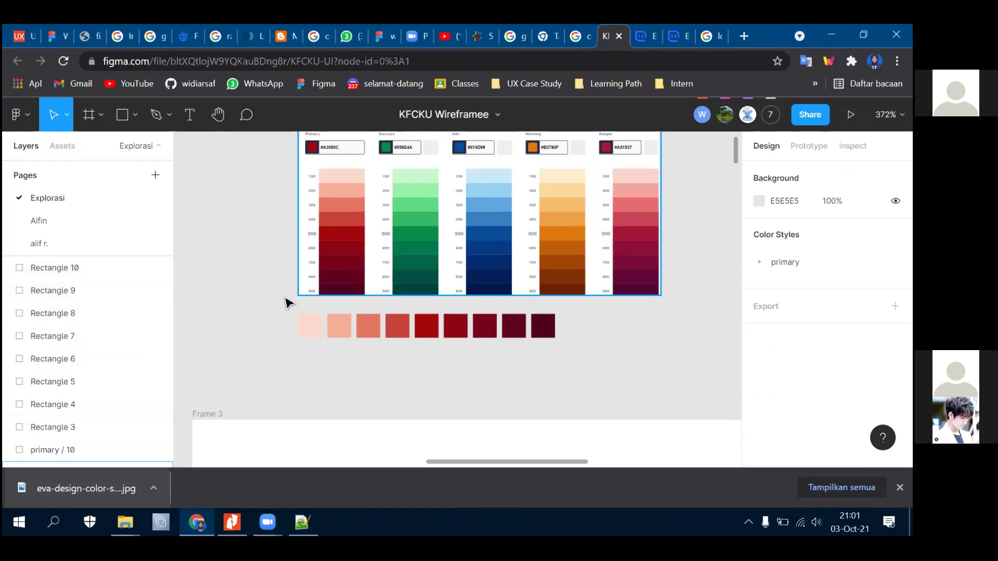
click(134, 118)
click(300, 336)
click(420, 332)
key(ctrl+d)
drag(416, 335, 318, 358)
- Duplicate the seventh, eighth and ninth primary swatches and line the copies up beside the first one in the second row
click(486, 332)
drag(488, 333, 343, 364)
click(514, 329)
drag(521, 335, 370, 362)
click(544, 334)
drag(544, 333, 398, 363)
- Fill the first swatch of the second row with the Success 300 green, 5CDD83, sampled from the palette image
click(304, 366)
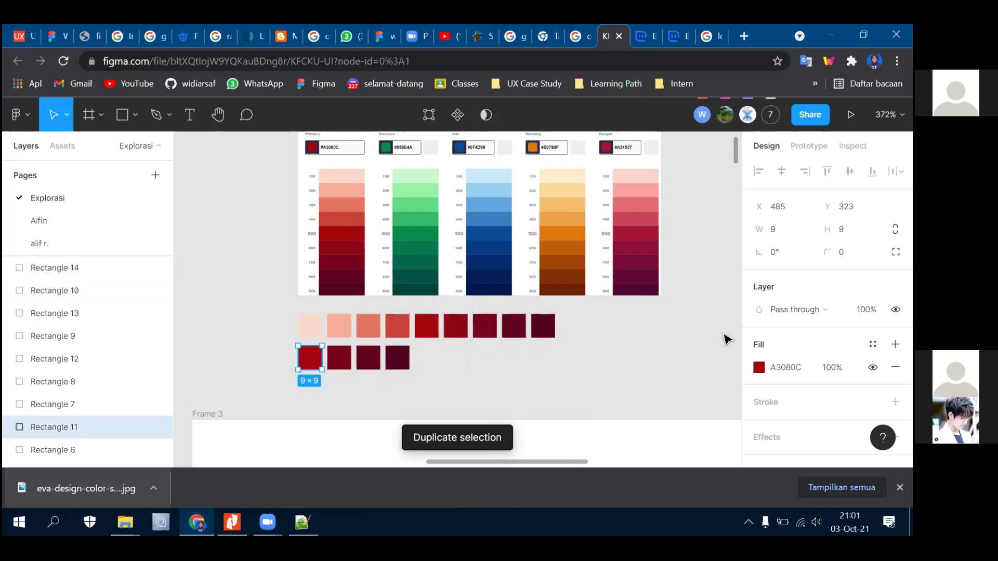
click(758, 368)
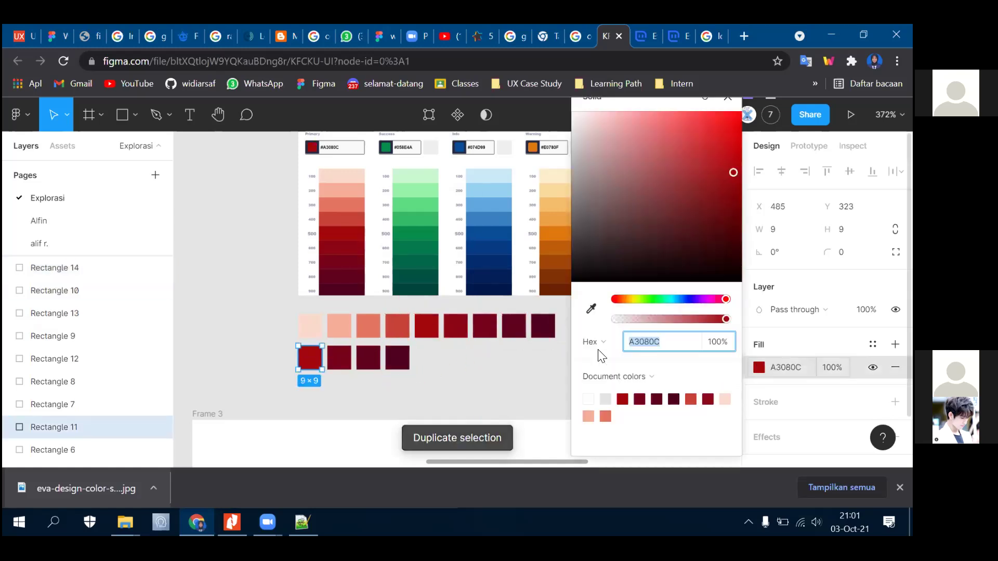
click(427, 209)
click(726, 99)
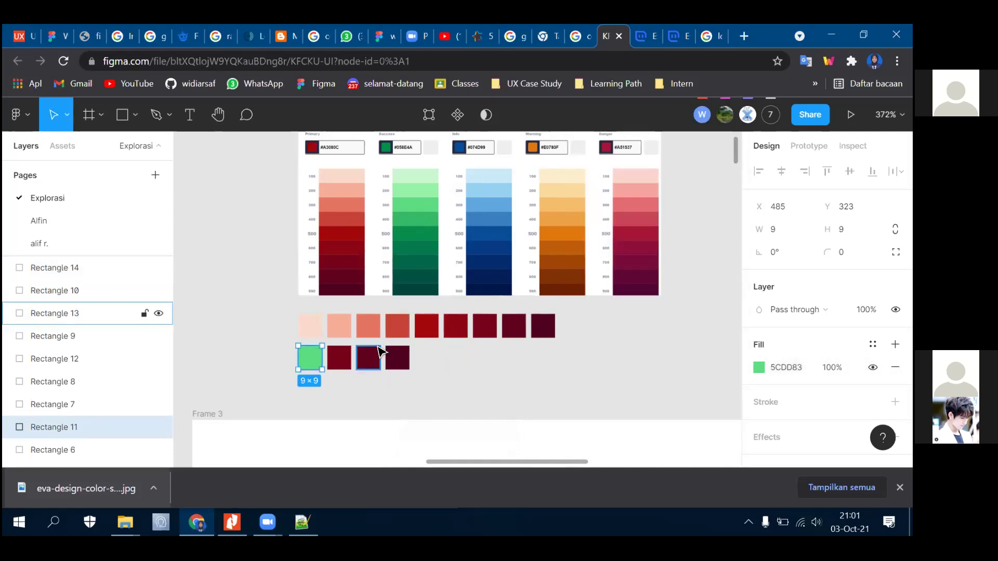
- Fill the second swatch of the second row with the Info 300 blue, 60A9E0, sampled from the palette image
click(339, 358)
click(759, 368)
click(591, 308)
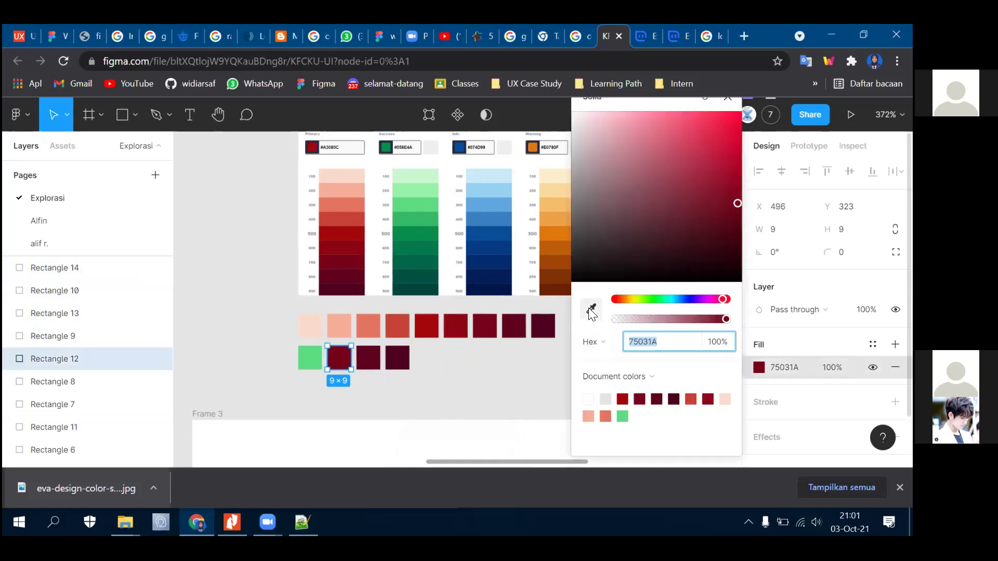
click(494, 203)
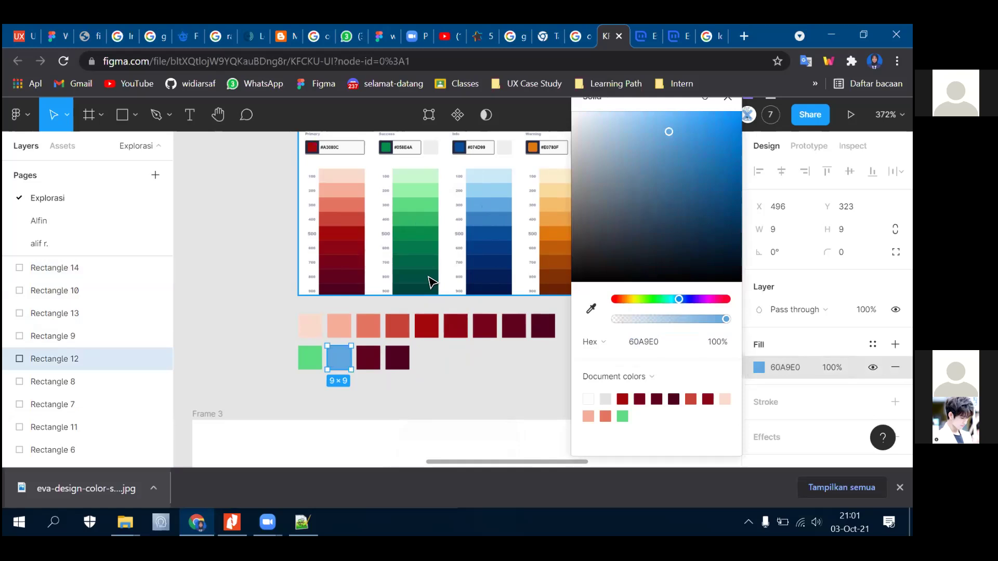
- Fill the third swatch of the second row with the Warning 300 orange, F5BE6C, sampled from the palette image
click(369, 357)
click(759, 368)
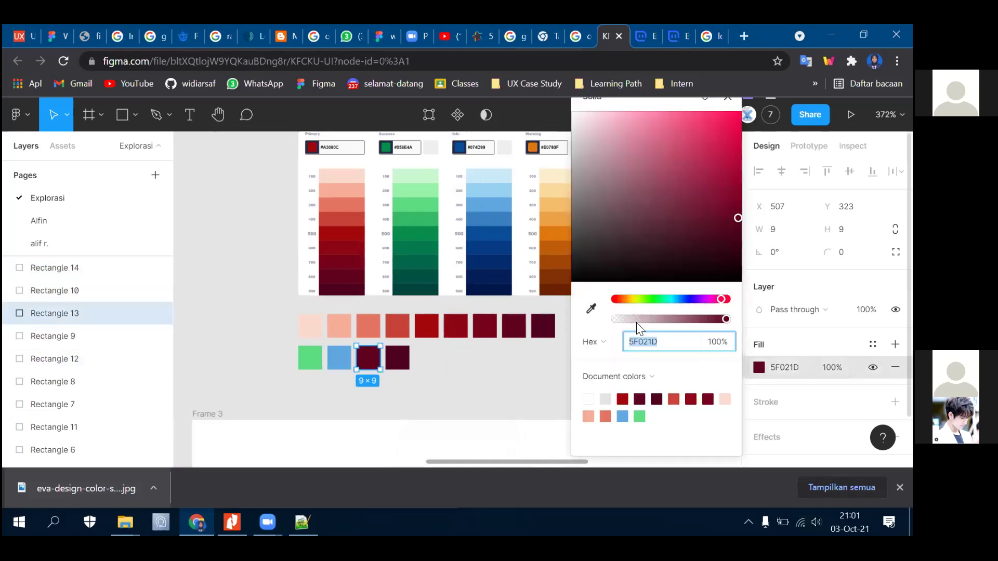
click(591, 311)
click(550, 203)
click(727, 97)
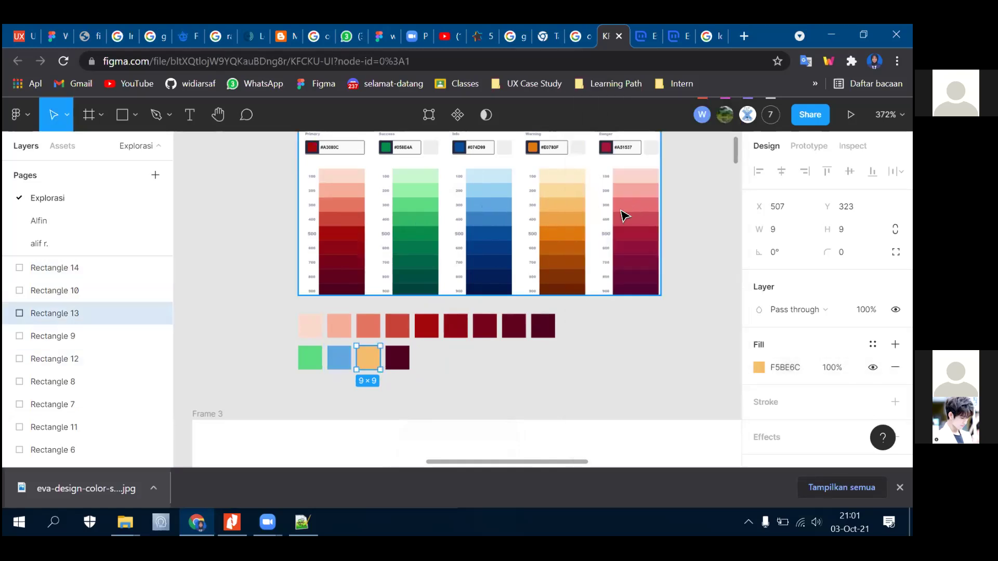
- Try to fill the fourth swatch of the second row with a shade sampled from the palette image
click(625, 216)
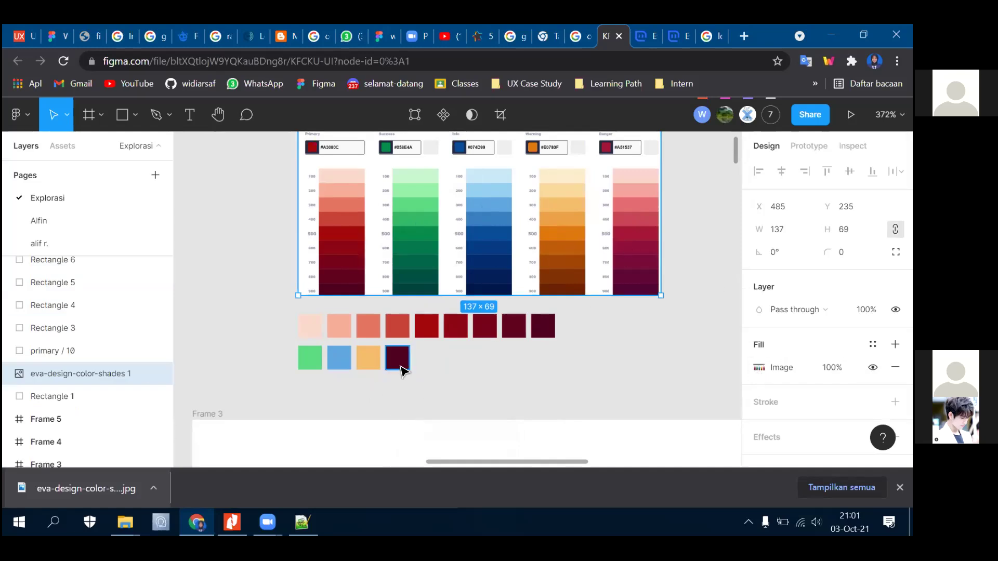
click(401, 367)
click(758, 368)
drag(665, 107, 836, 166)
click(763, 379)
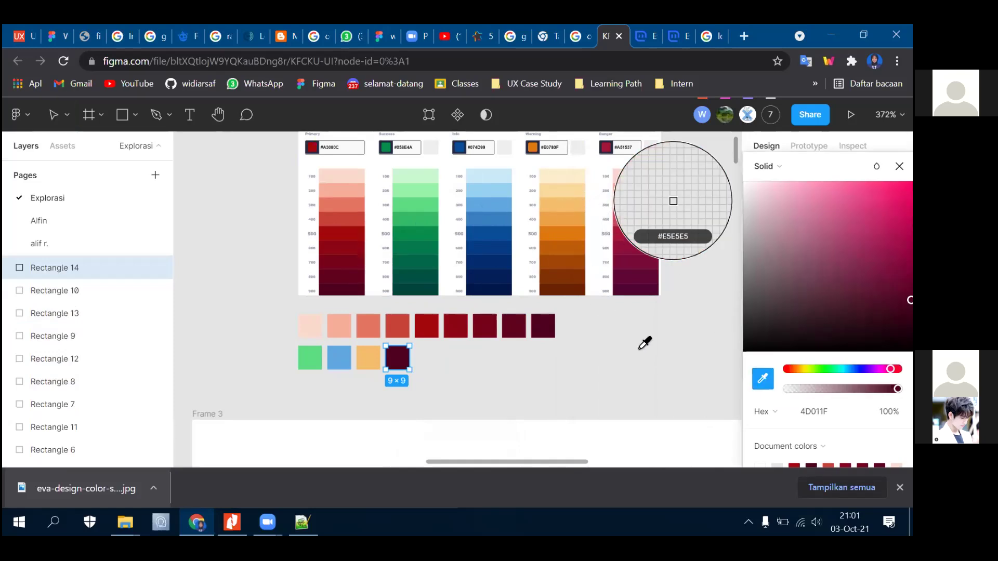
drag(842, 166, 318, 205)
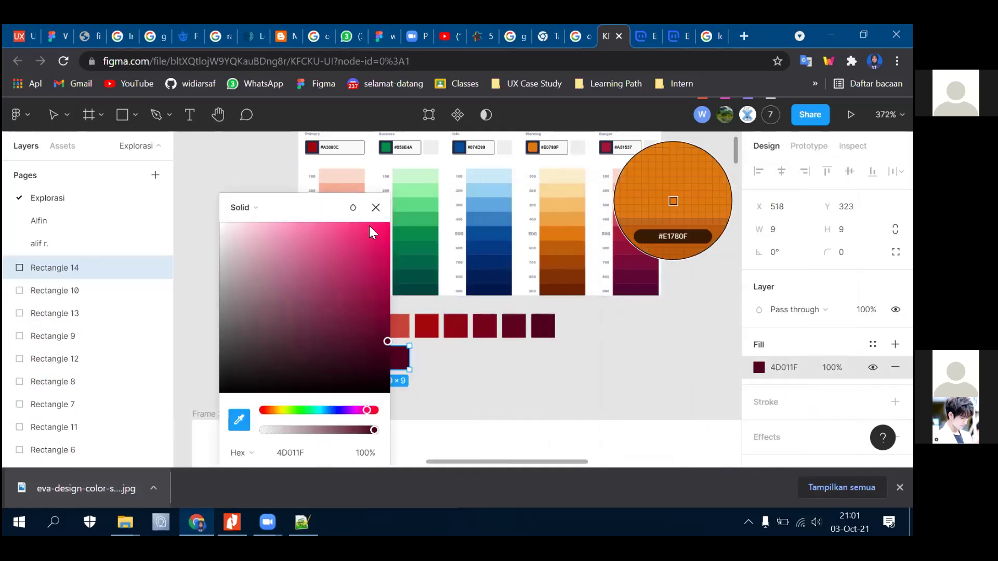
click(414, 194)
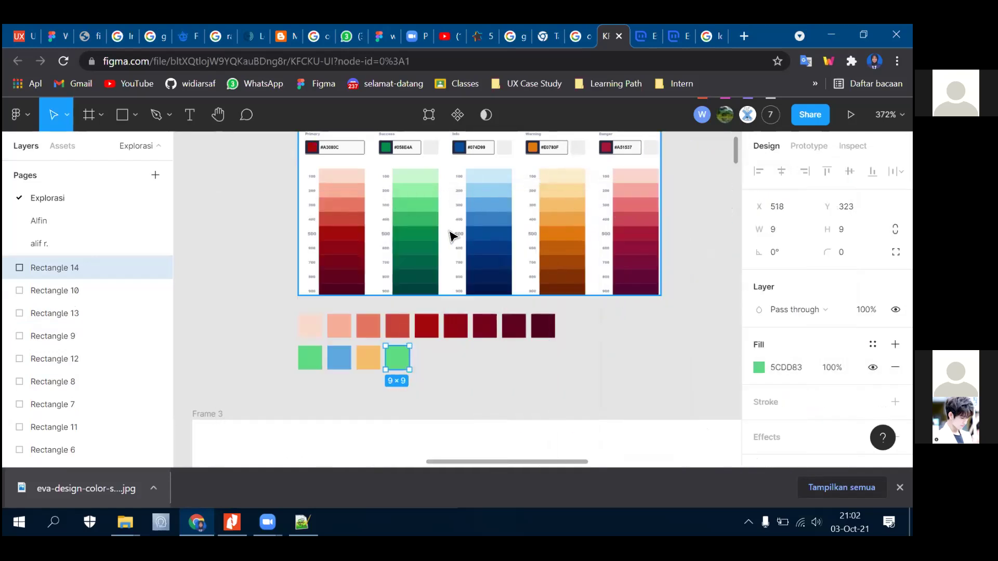
- Shift the palette image to the left and fill the fourth second-row swatch with its Danger 300 shade, E36C70
drag(452, 235, 365, 233)
click(397, 357)
click(759, 367)
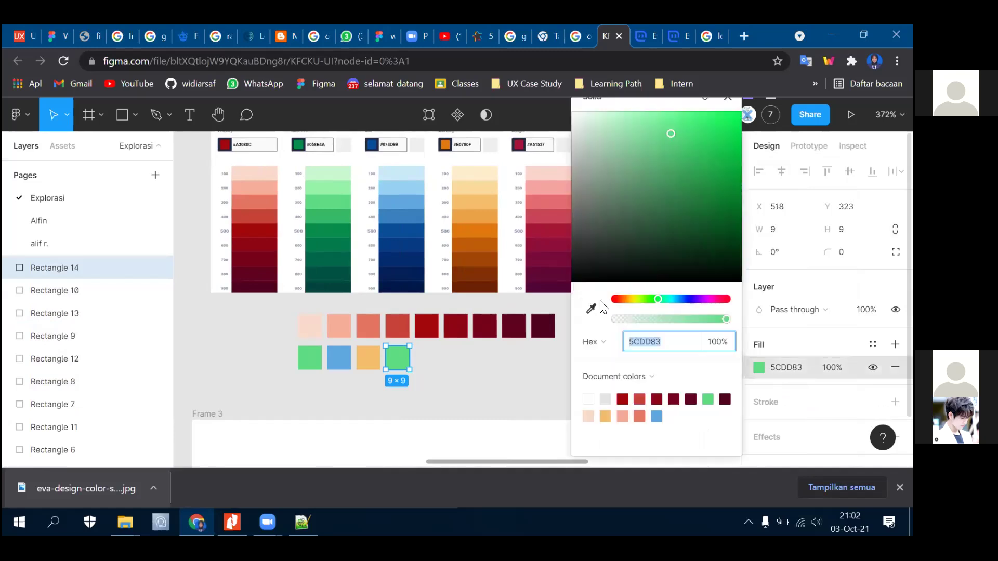
click(591, 309)
click(552, 197)
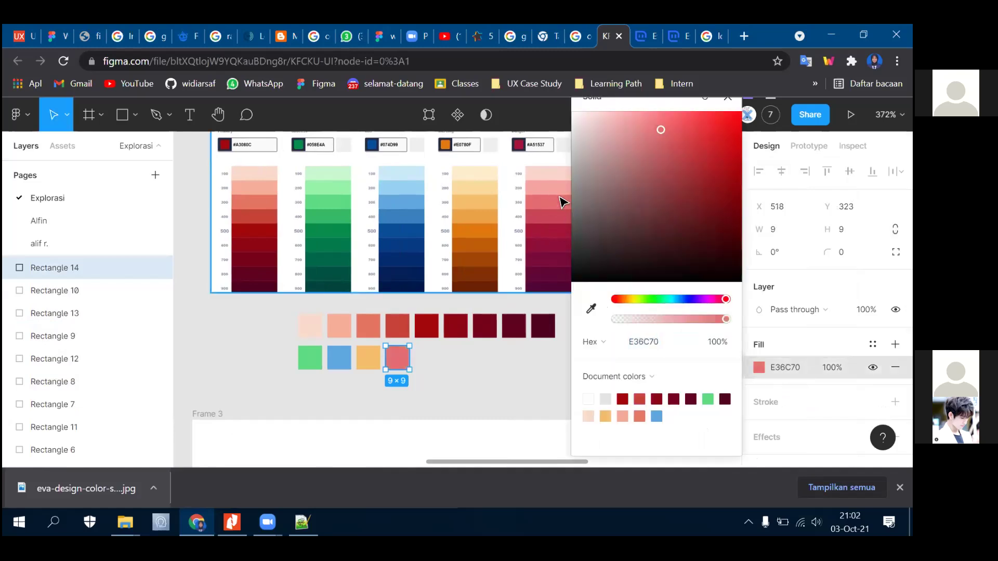
click(737, 120)
click(561, 412)
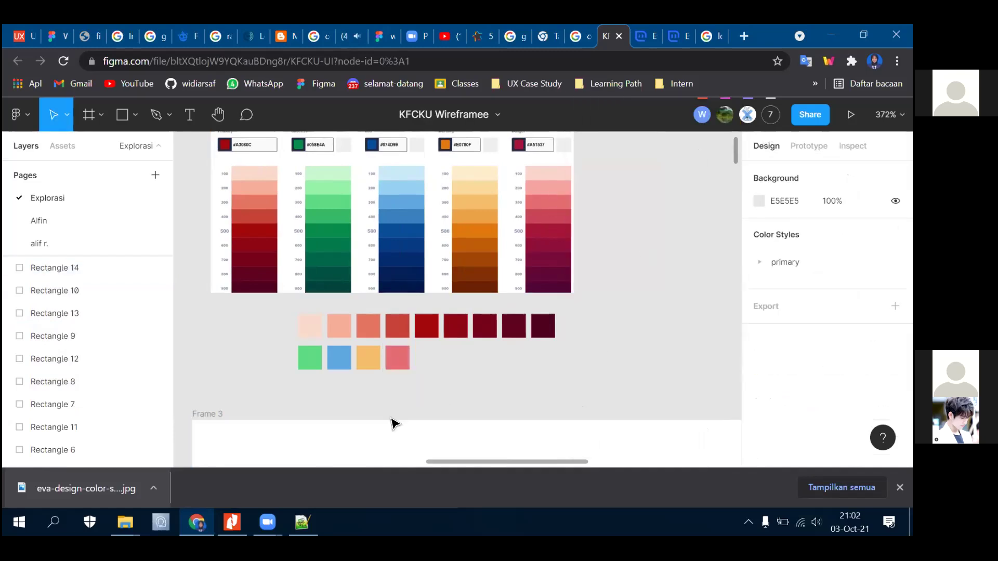
- Save the green swatch's fill as a new color style named info / 30
scroll(272, 368, up, 2)
click(327, 361)
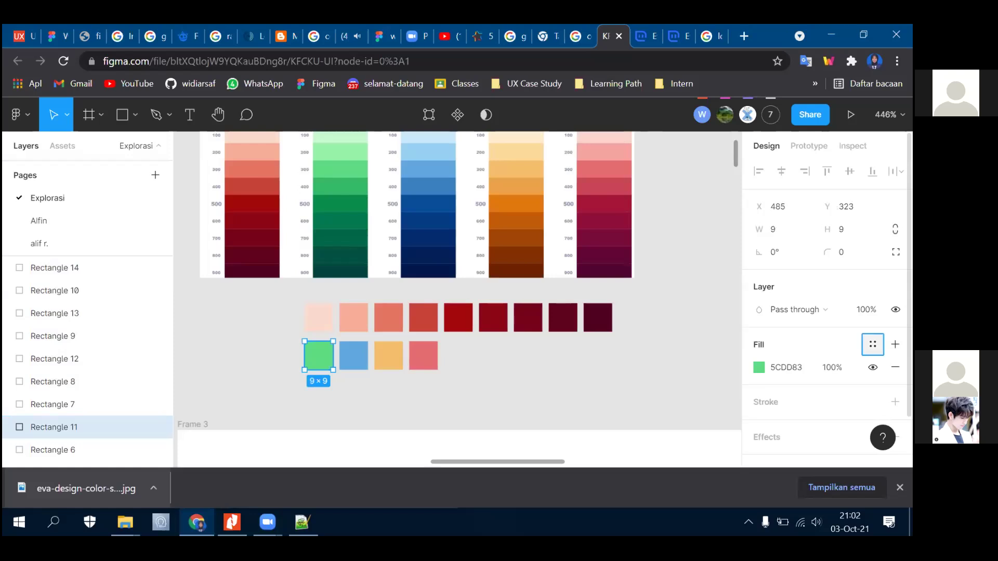
click(872, 345)
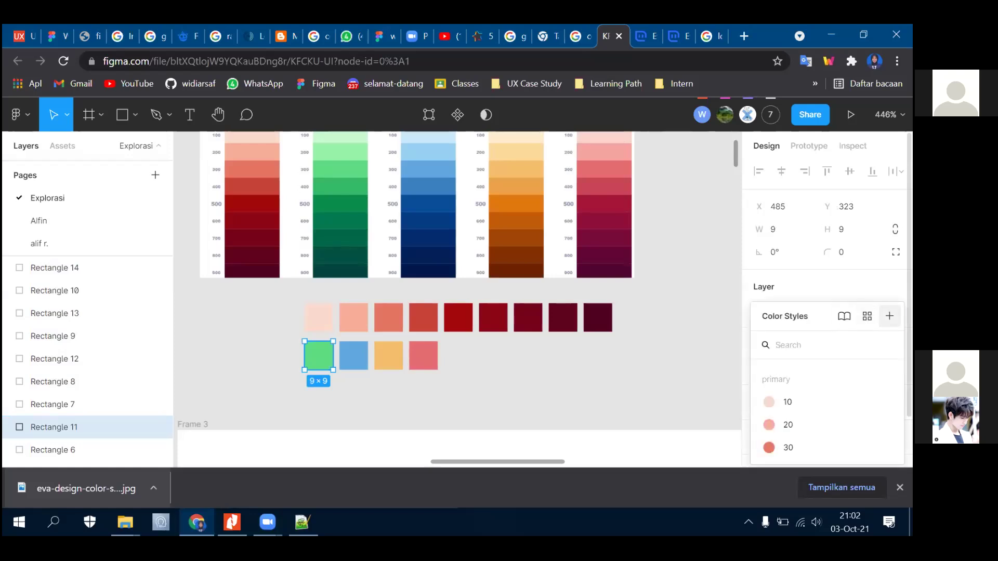
click(889, 316)
text(info / 30)
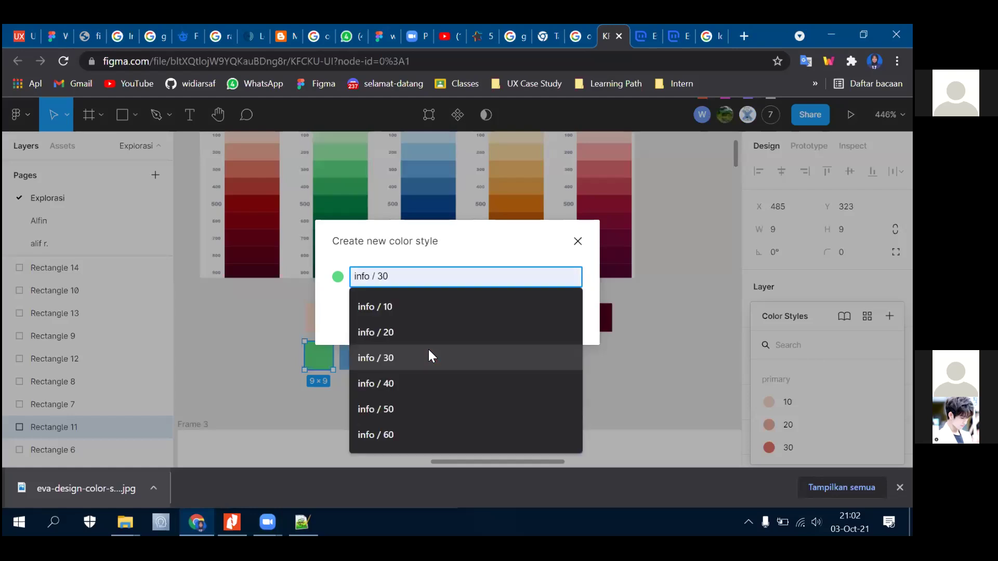
click(430, 357)
click(558, 320)
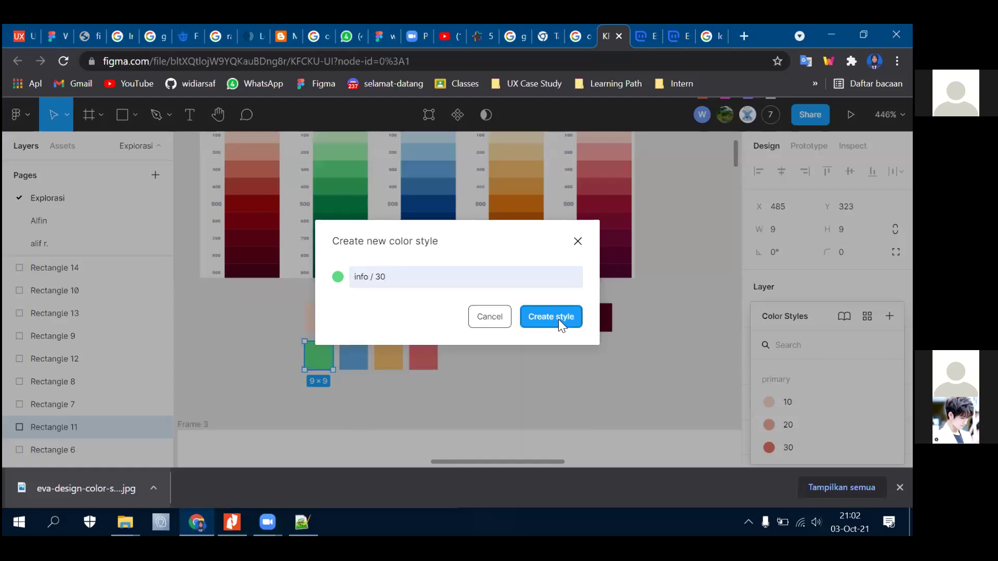
click(358, 364)
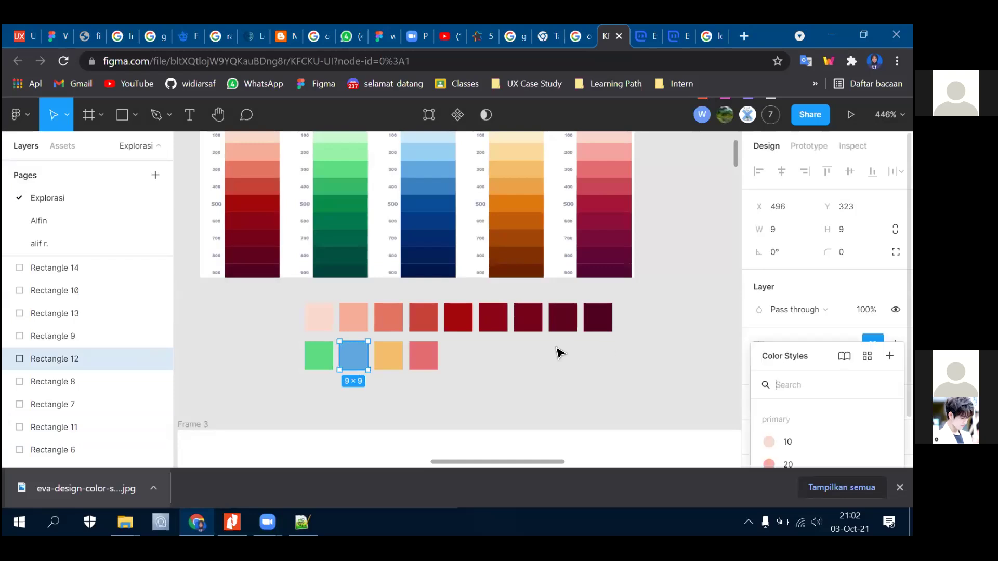
click(890, 267)
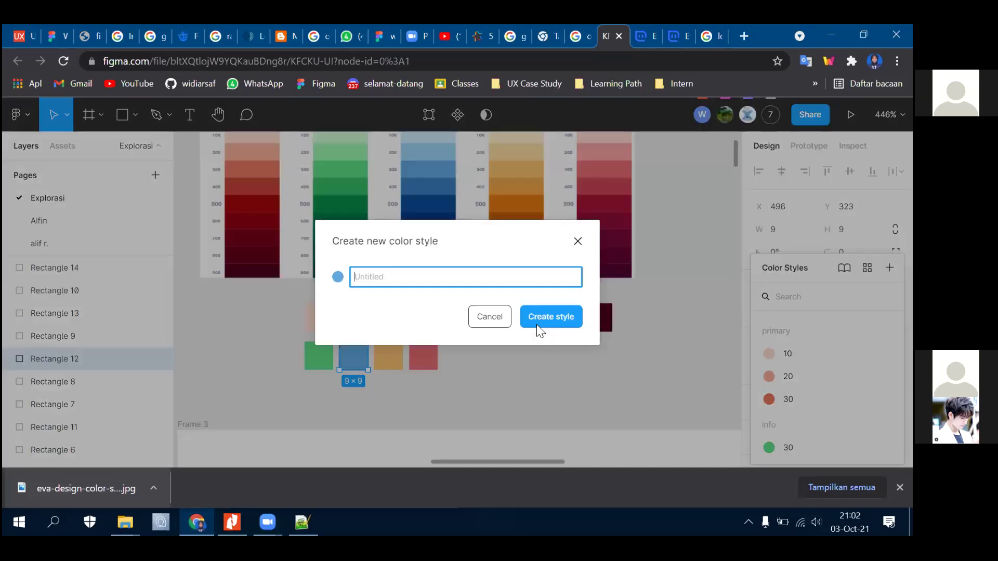
click(577, 241)
- Examine the palette image's Primary, Success, Info, Warning and Danger columns and the color style assigned to the green swatch
scroll(447, 348, up, 1)
scroll(416, 341, up, 3)
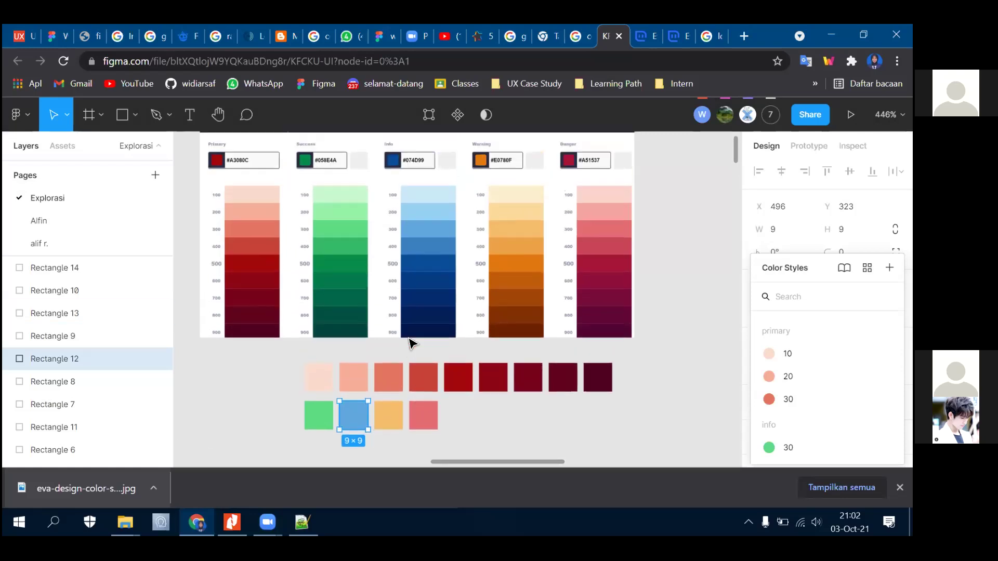
scroll(379, 334, down, 2)
click(323, 401)
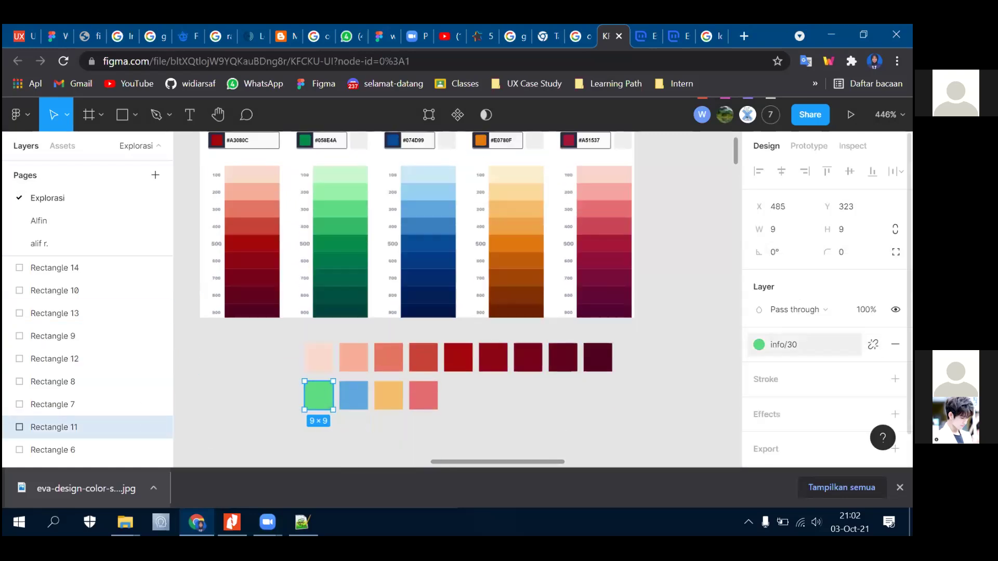
click(775, 347)
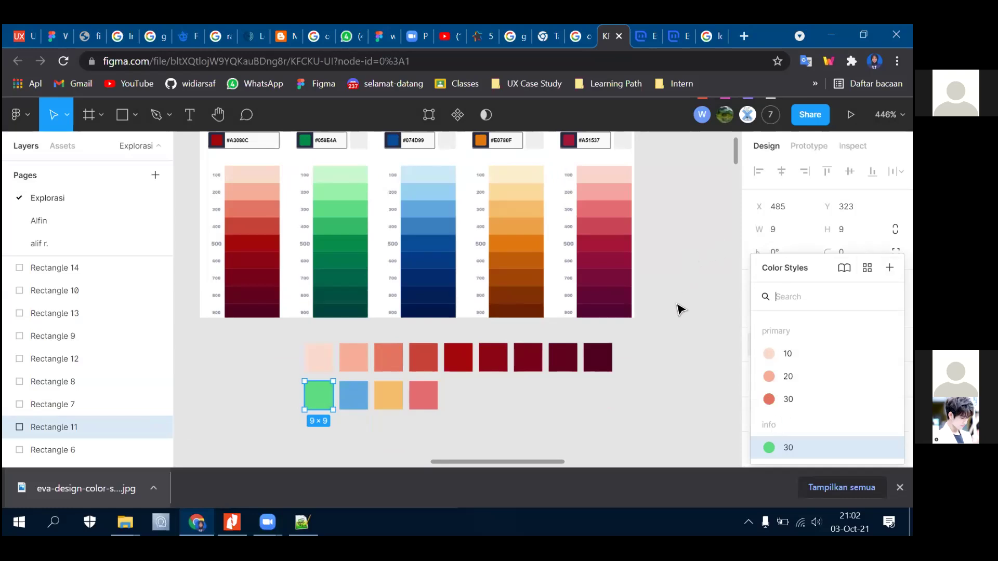
scroll(670, 325, up, 2)
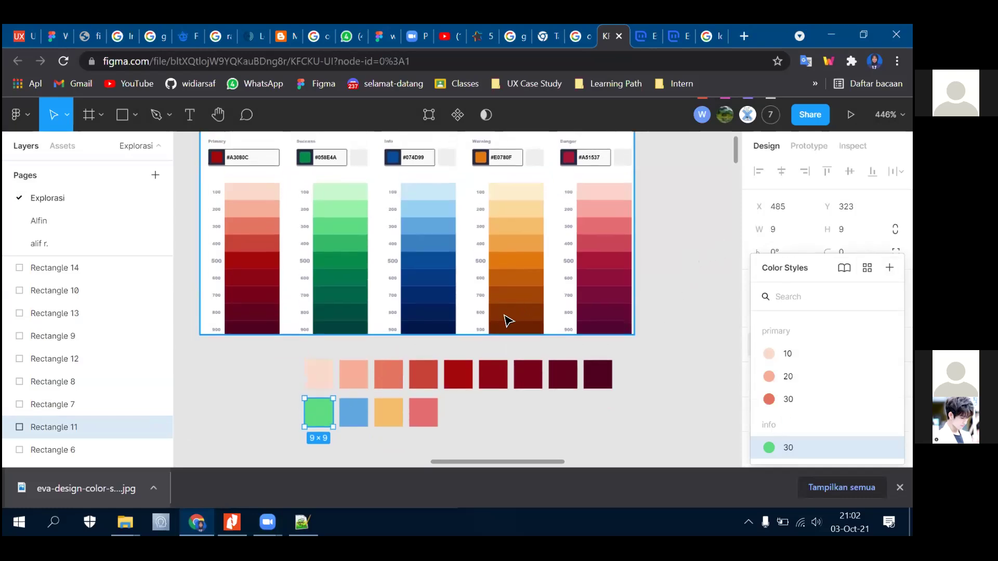
scroll(252, 249, up, 1)
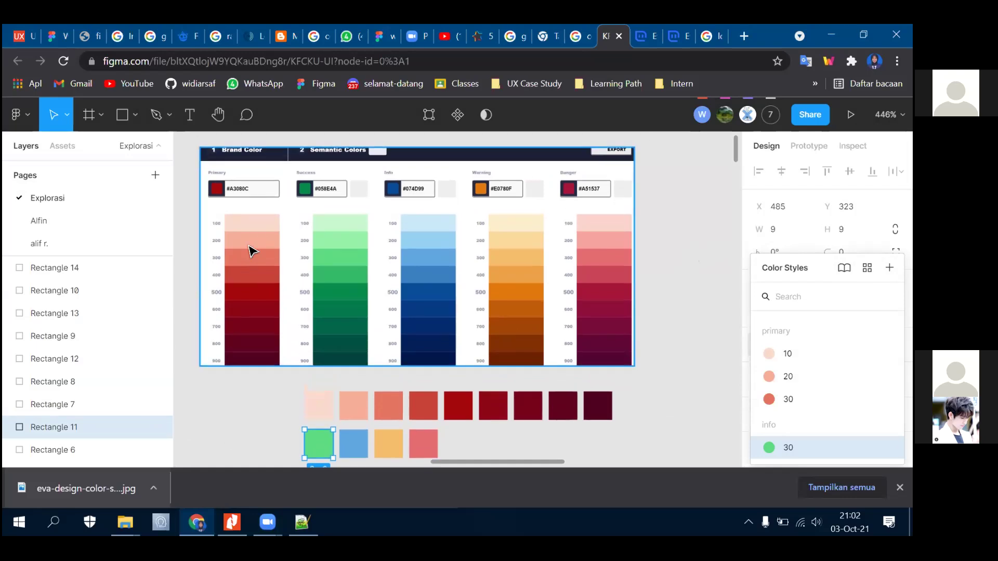
scroll(234, 227, up, 1)
scroll(218, 195, up, 1)
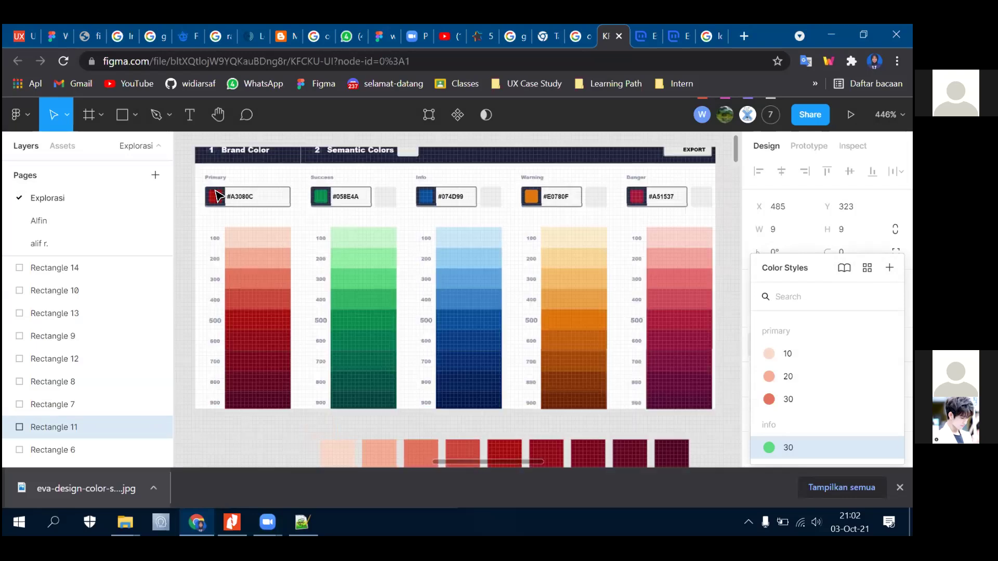
scroll(644, 196, up, 1)
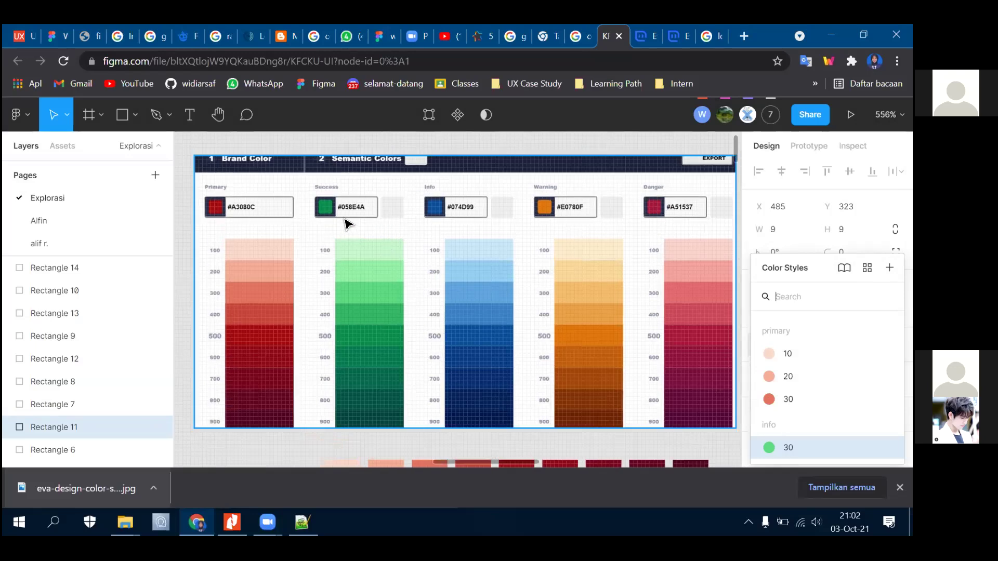
scroll(336, 230, up, 1)
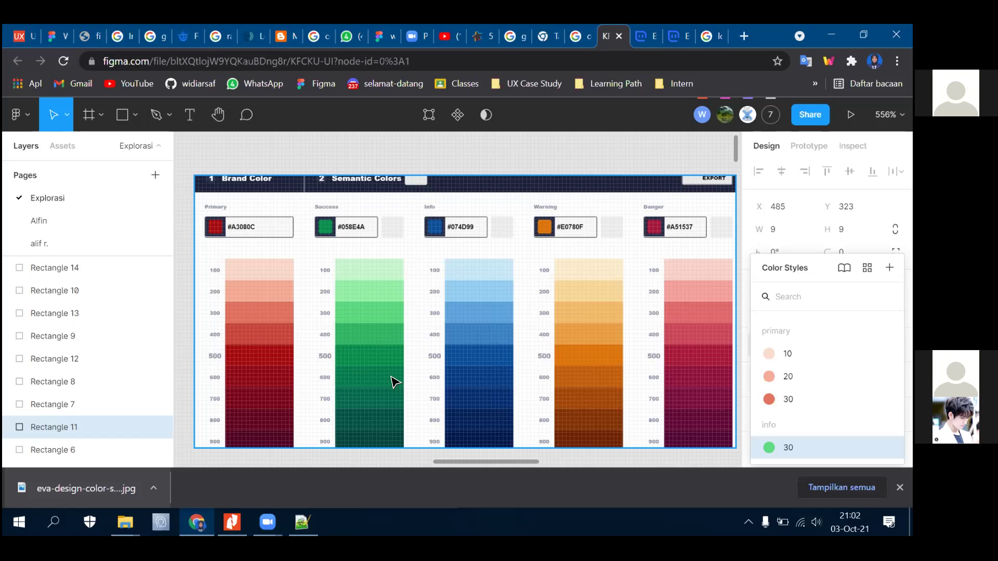
scroll(408, 355, down, 5)
scroll(403, 359, up, 2)
click(399, 355)
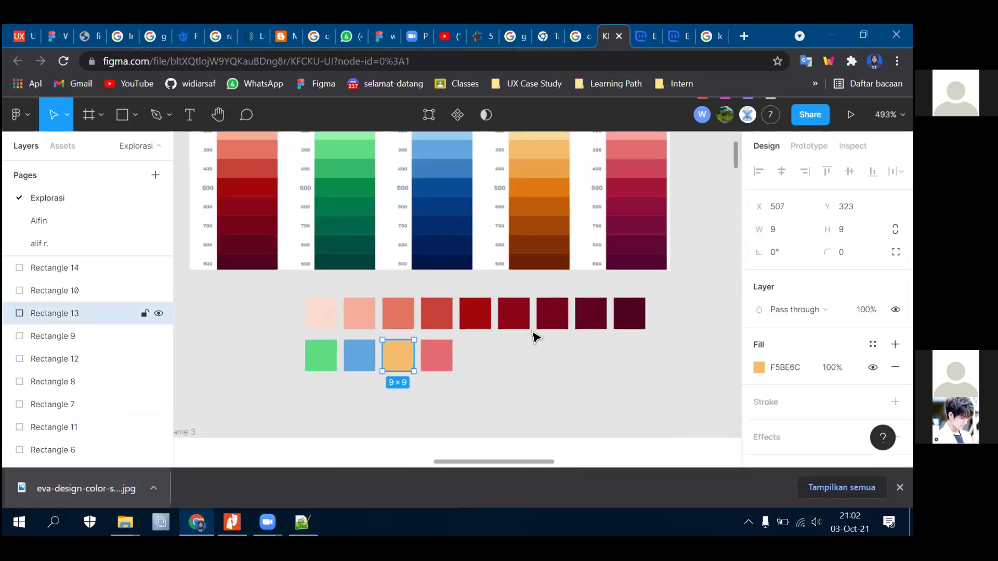
click(873, 344)
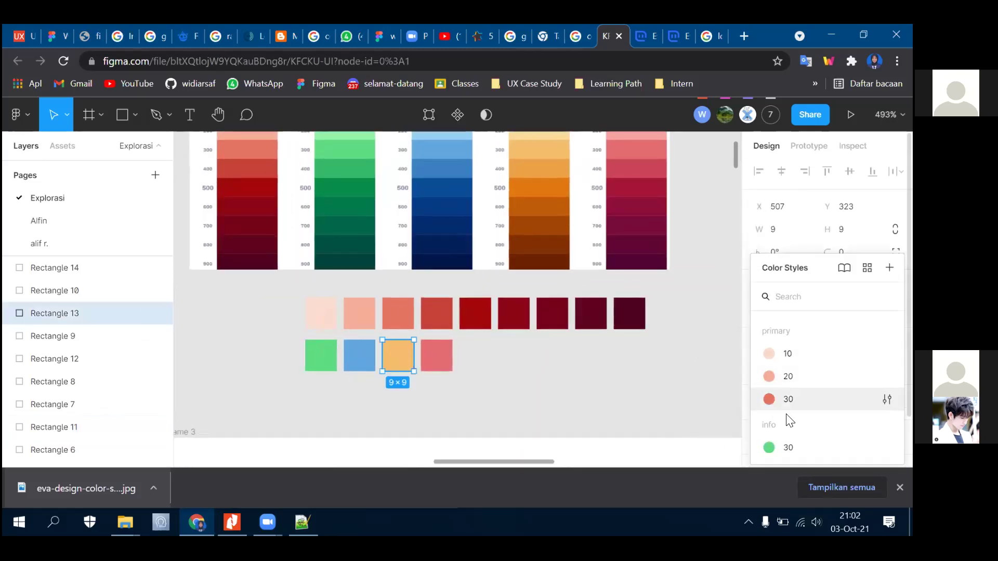
scroll(330, 240, up, 3)
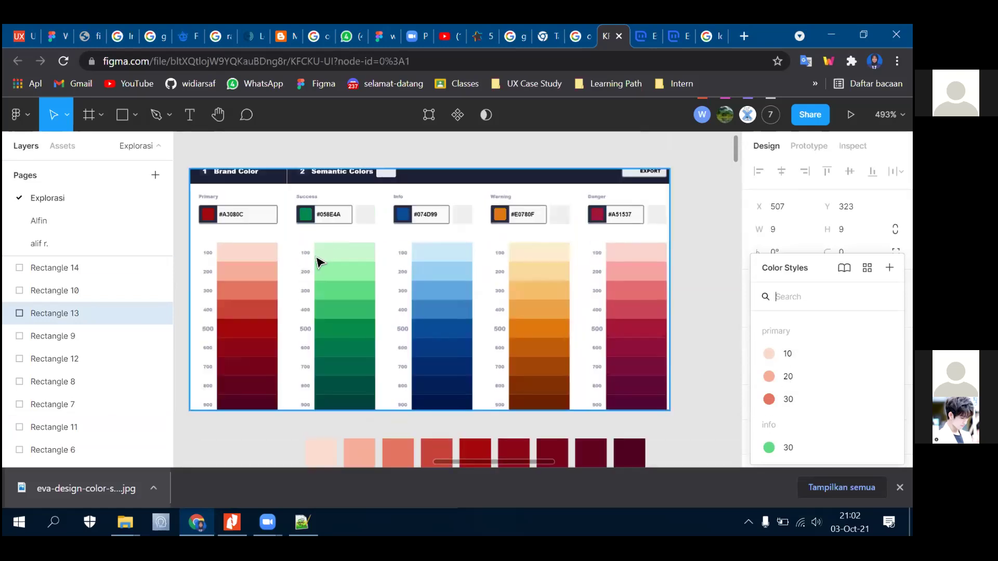
scroll(285, 268, down, 1)
scroll(229, 265, down, 1)
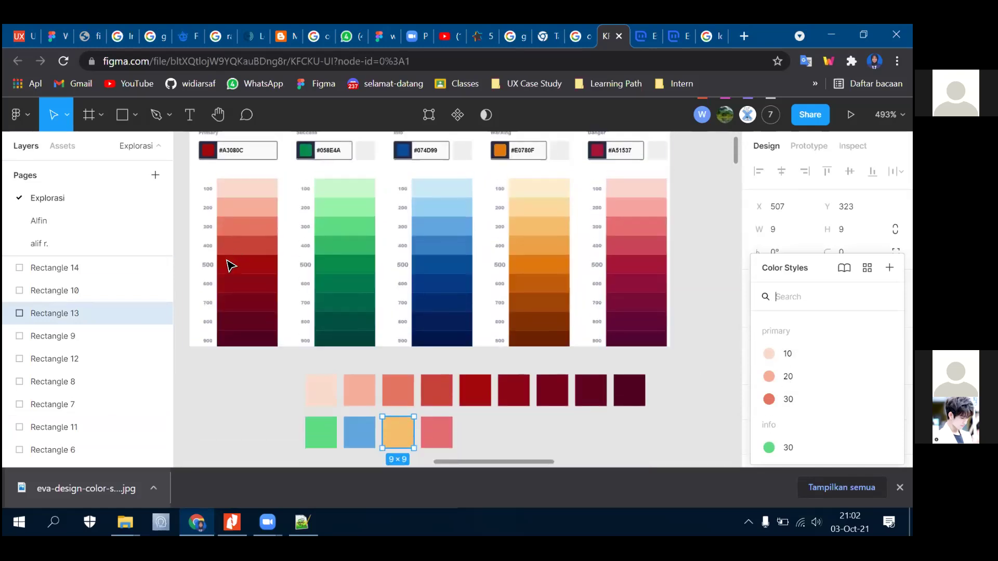
scroll(432, 229, down, 1)
drag(800, 267, 591, 145)
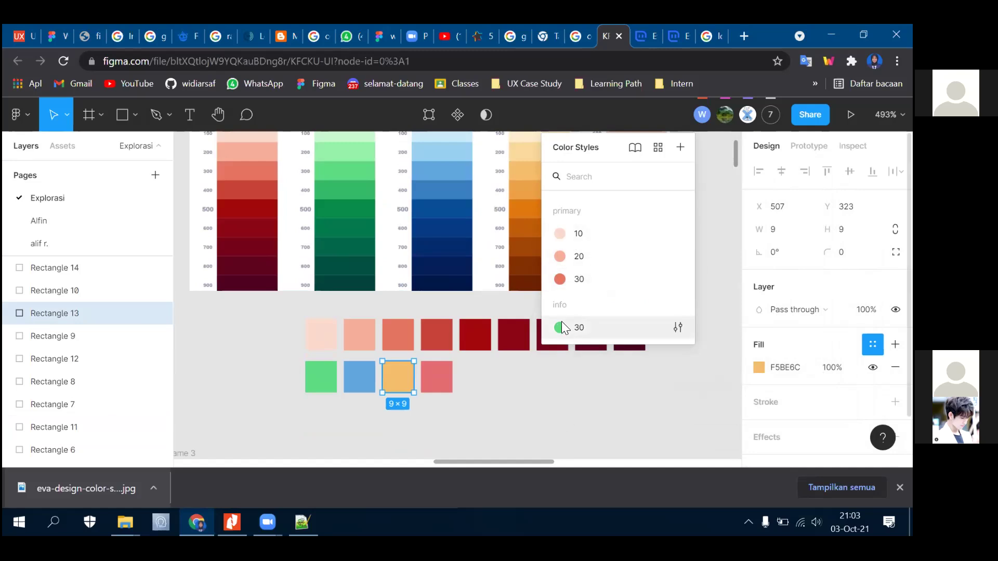
click(680, 147)
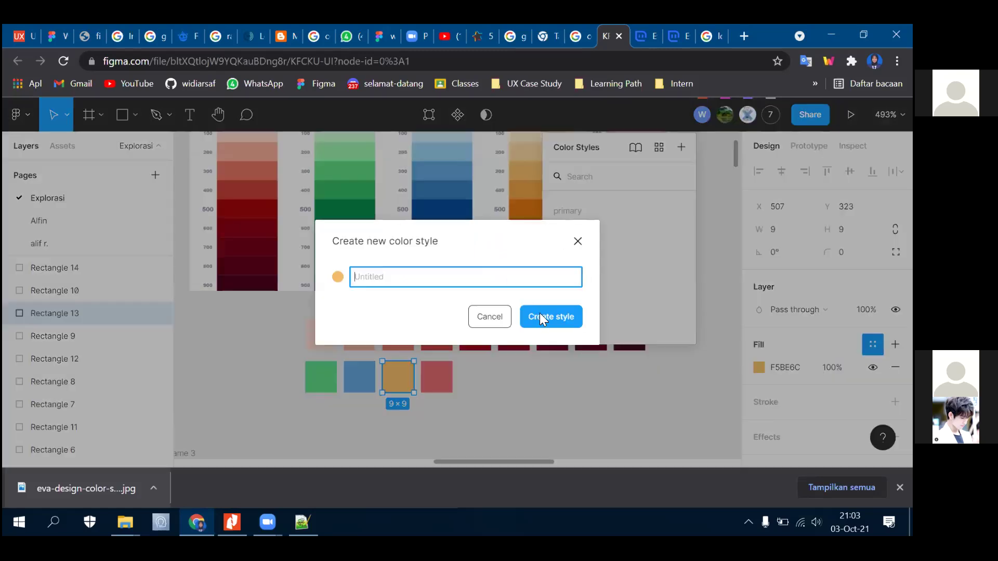
click(574, 239)
- Remove the fill from the green second-row swatch and open the info / 30 color style for editing
click(327, 385)
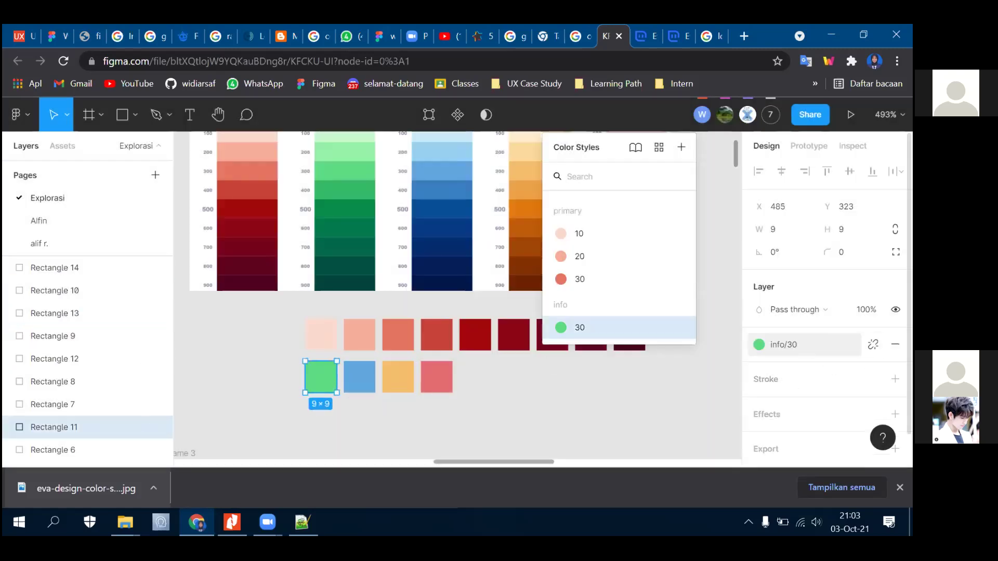
key(Escape)
key(Escape)
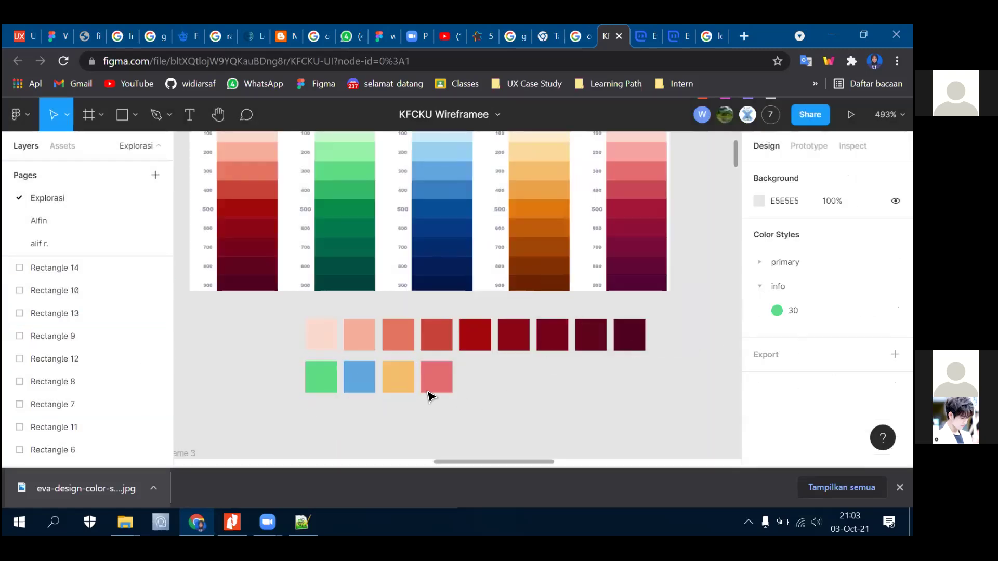
click(321, 376)
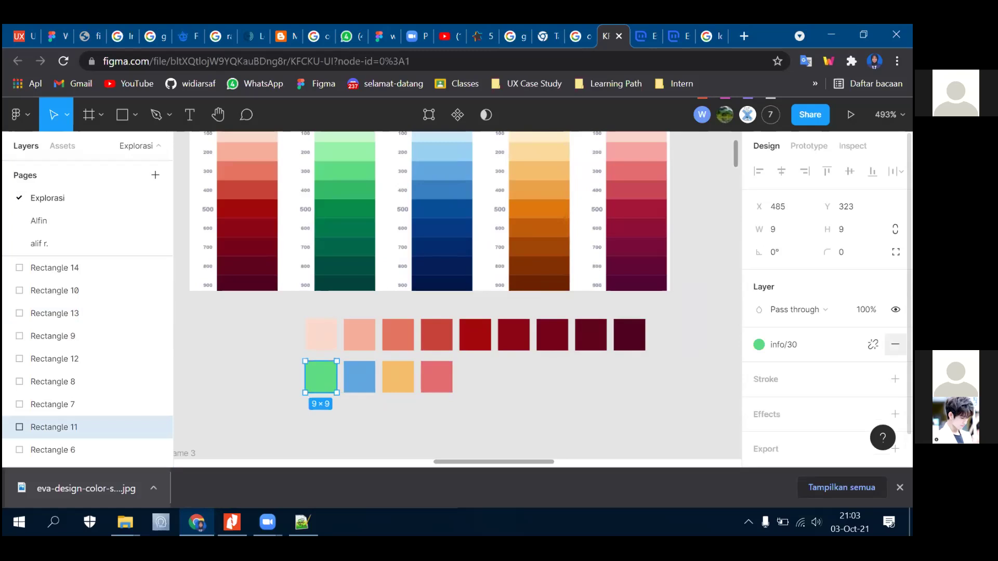
click(895, 344)
click(873, 344)
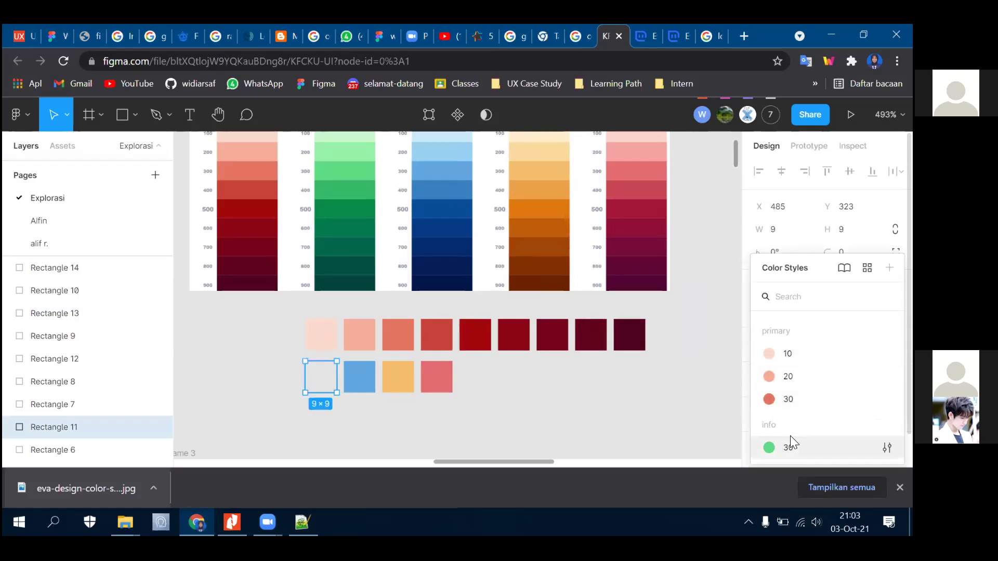
click(886, 448)
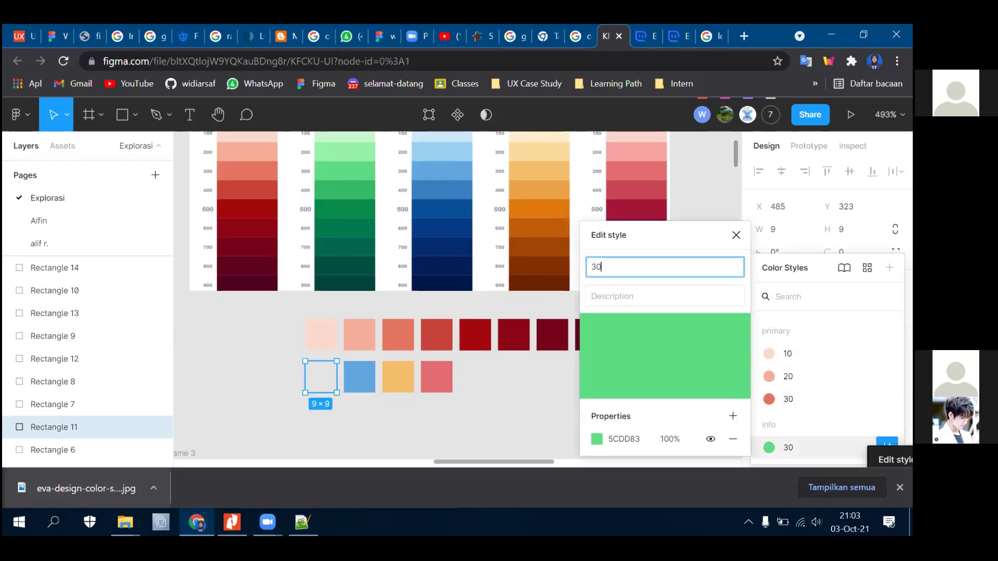
click(736, 235)
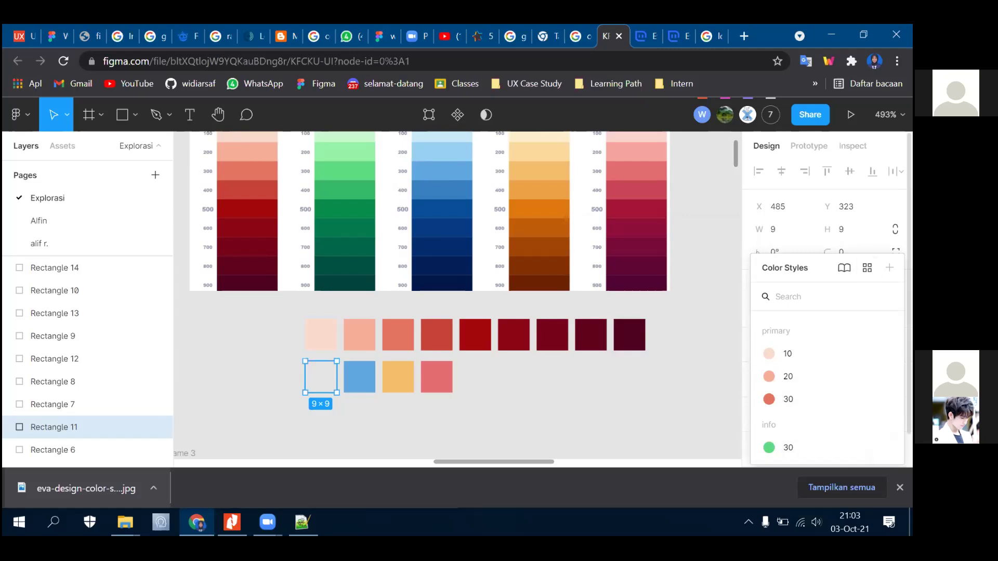
- Remove the green color property from the info / 30 color style
click(700, 357)
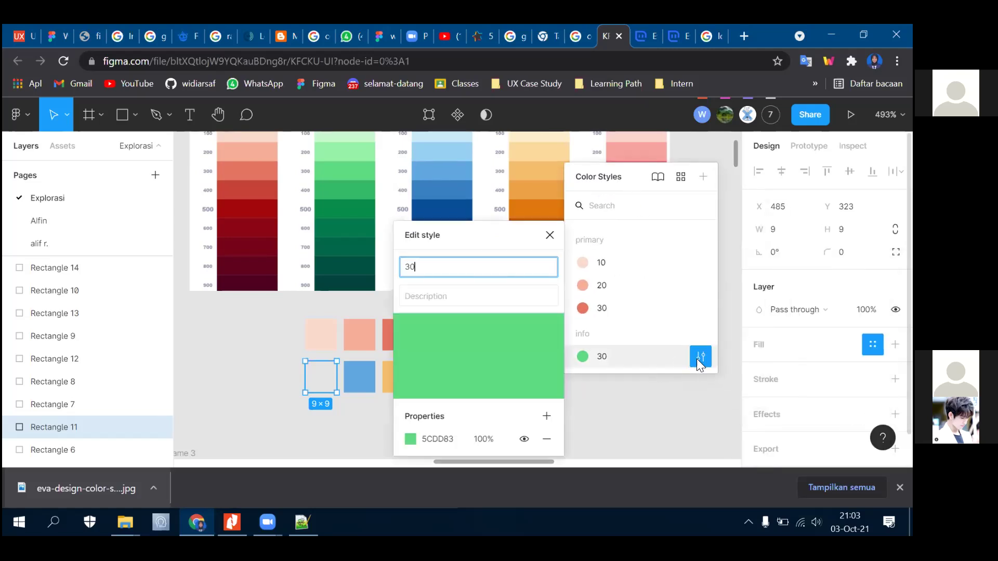
click(546, 443)
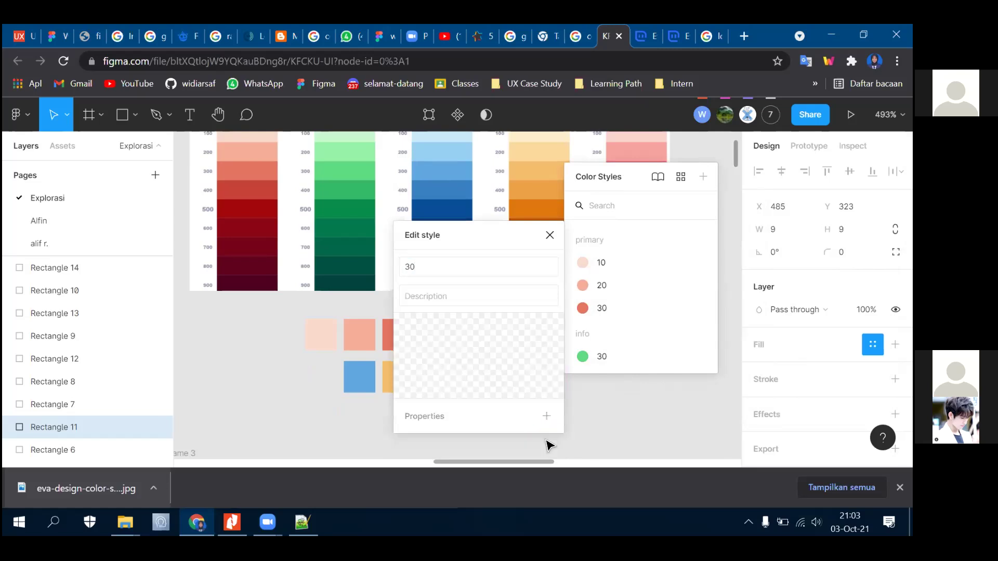
click(550, 235)
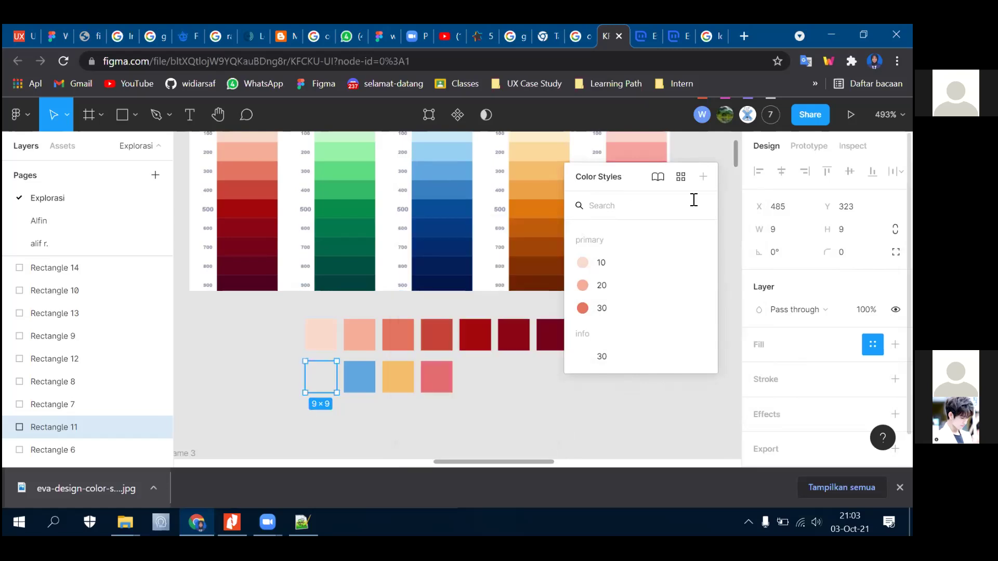
click(731, 238)
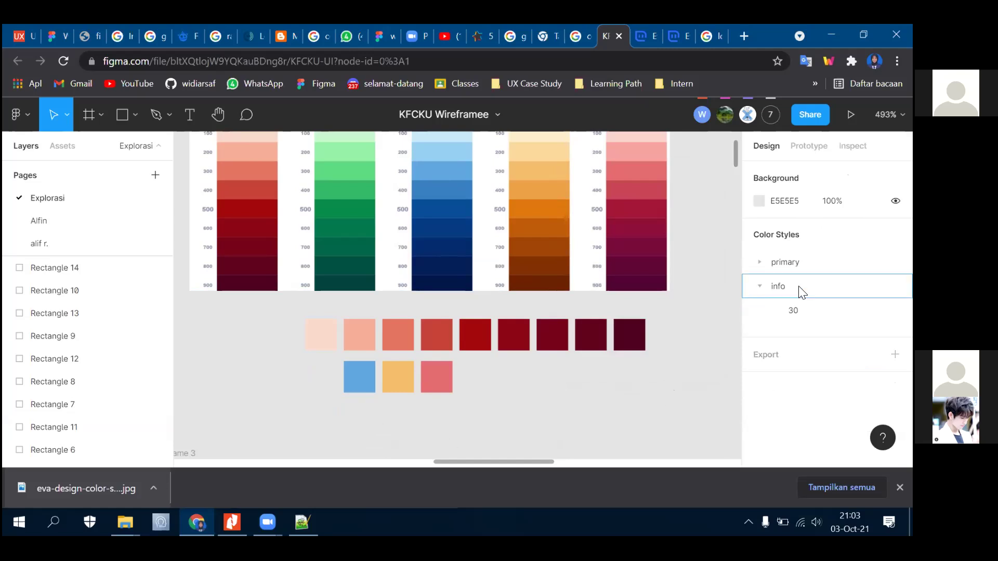
- Undo the removal of the info / 30 style's color and of the first second-row swatch's fill
click(900, 311)
double_click(578, 291)
click(727, 259)
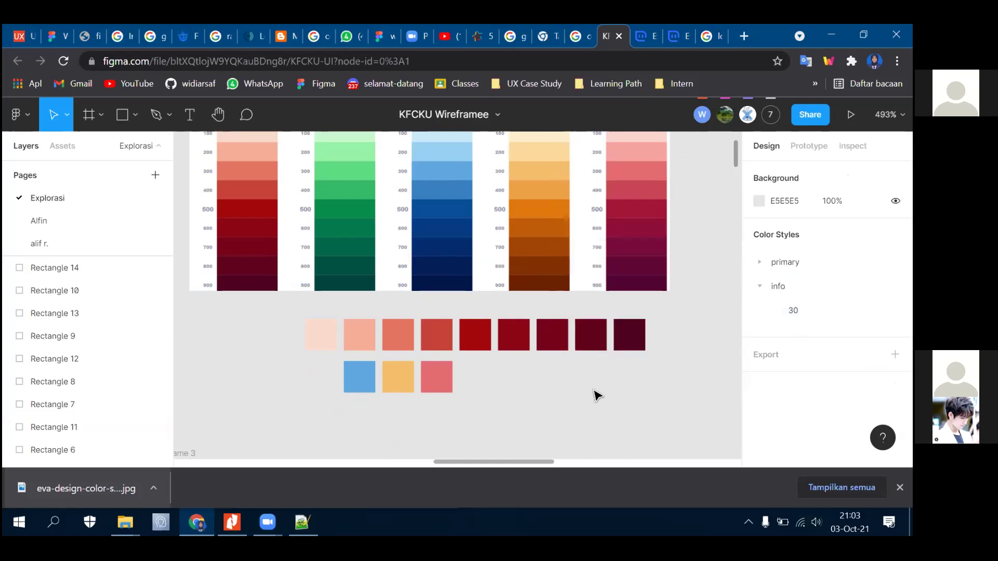
key(ctrl+alt+v)
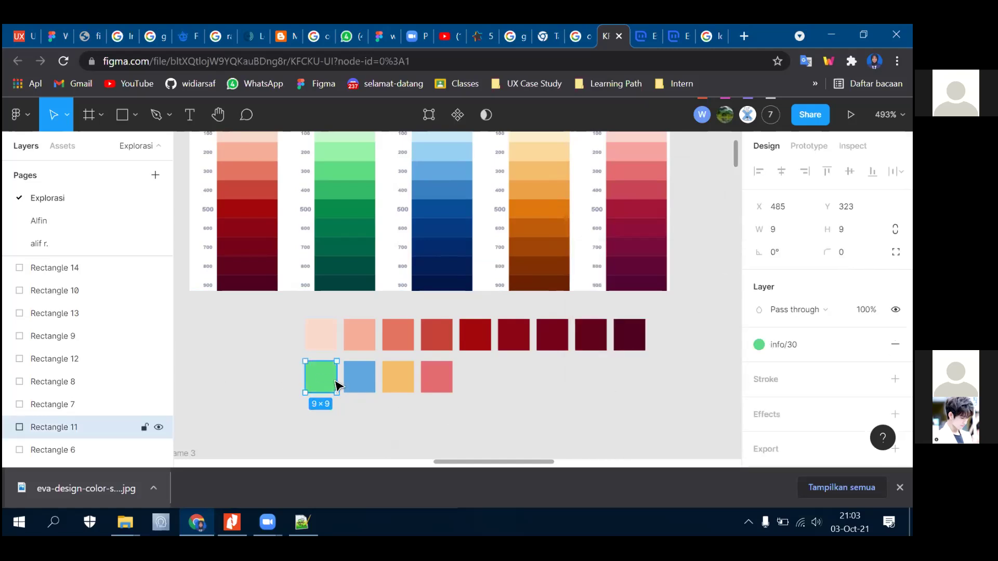
- Remove the green swatch's fill again and view the editable properties of the info / 30 style
click(895, 344)
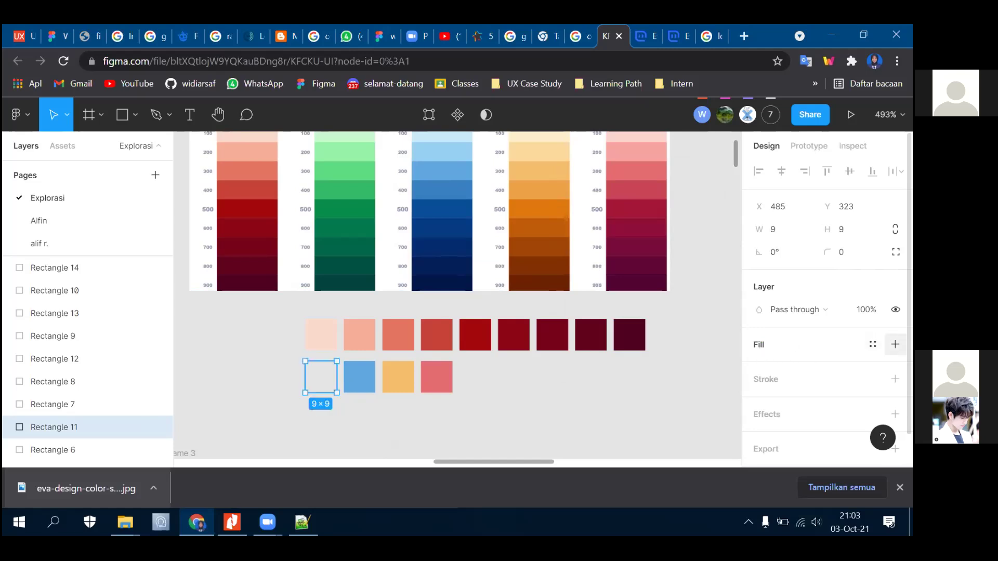
click(872, 344)
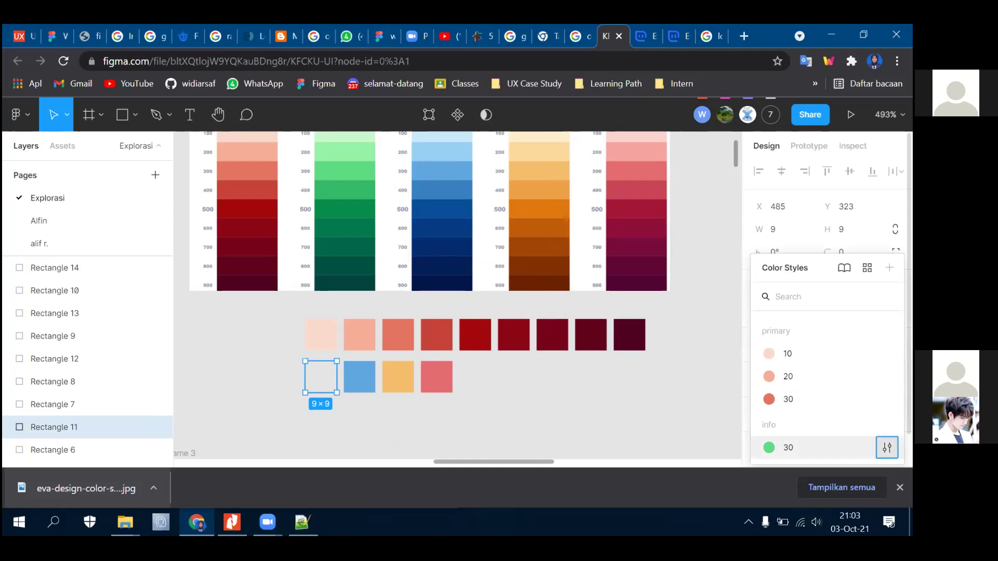
click(886, 447)
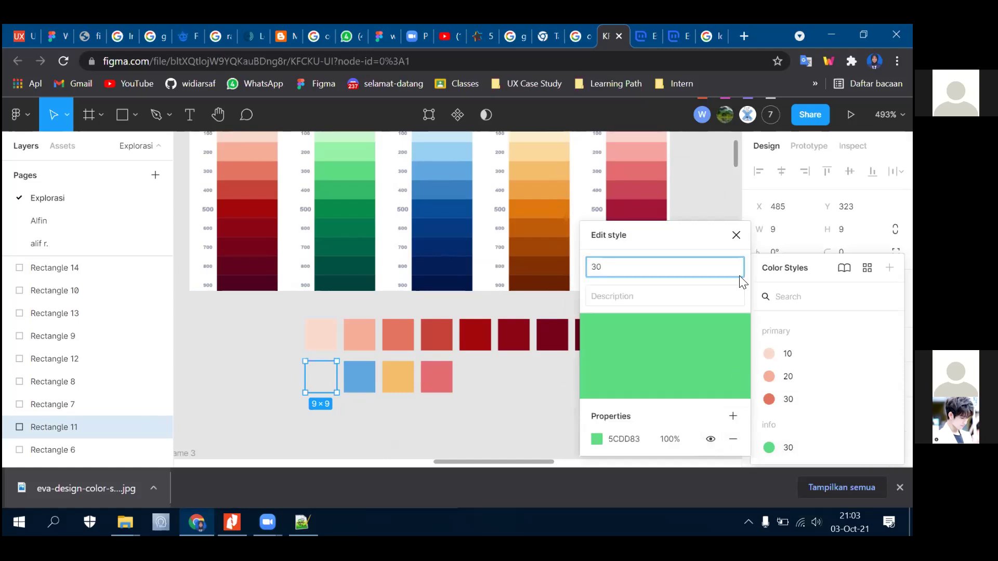
click(736, 235)
click(561, 364)
- Apply the info / 30 color style to the blue second-row swatch
click(371, 373)
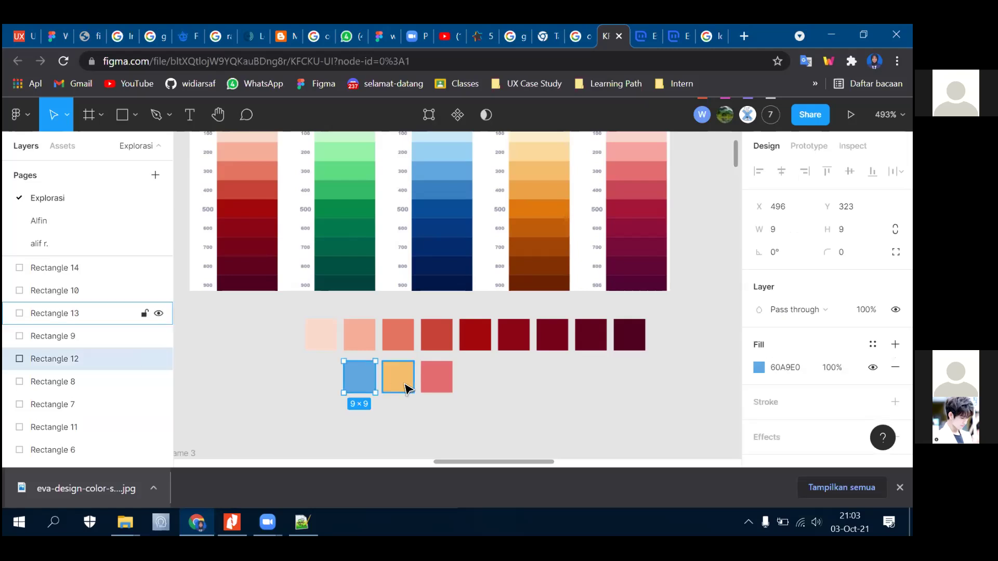
click(872, 344)
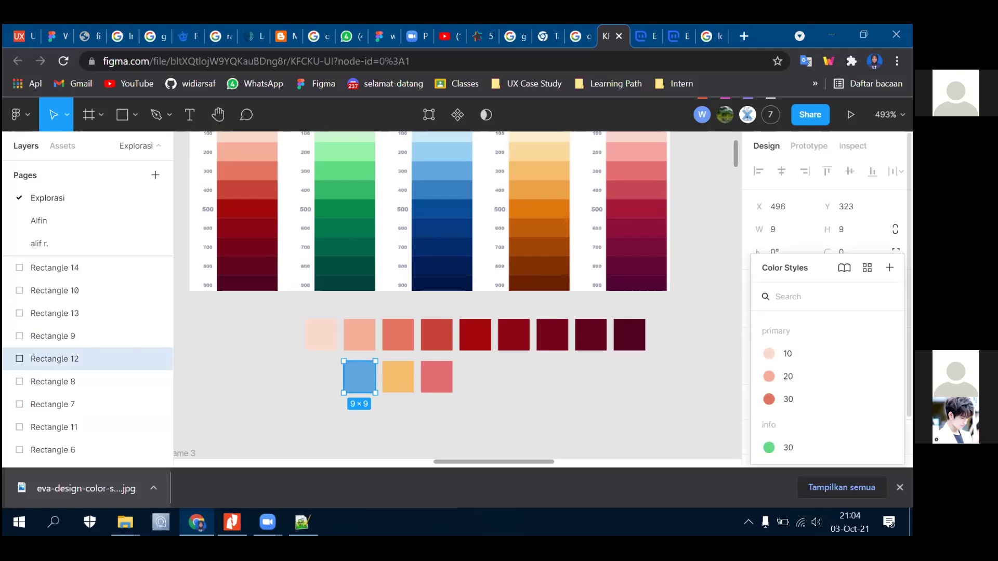
click(797, 444)
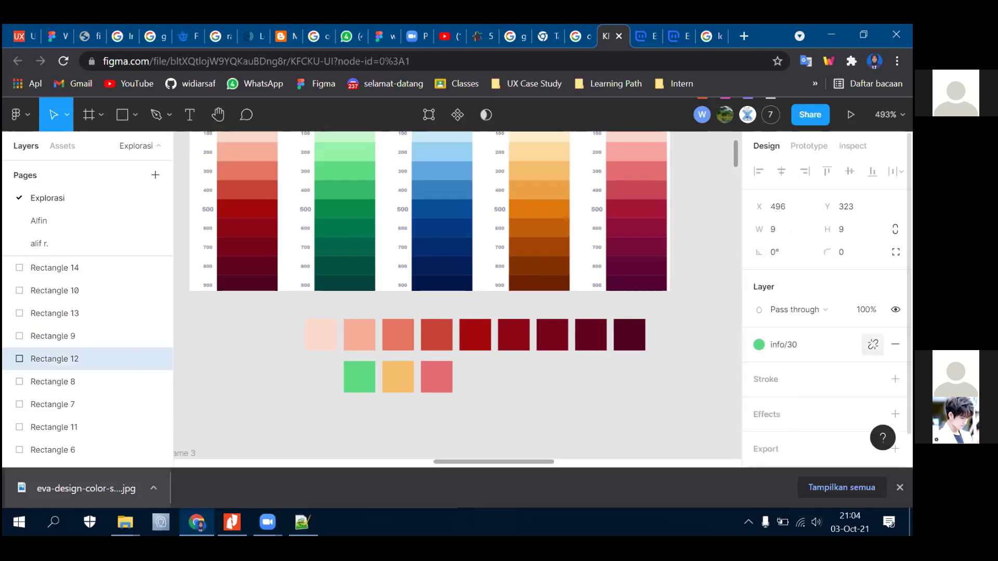
- Remove the second swatch's info / 30 fill and delete all four second-row swatches
click(895, 344)
drag(229, 373, 531, 390)
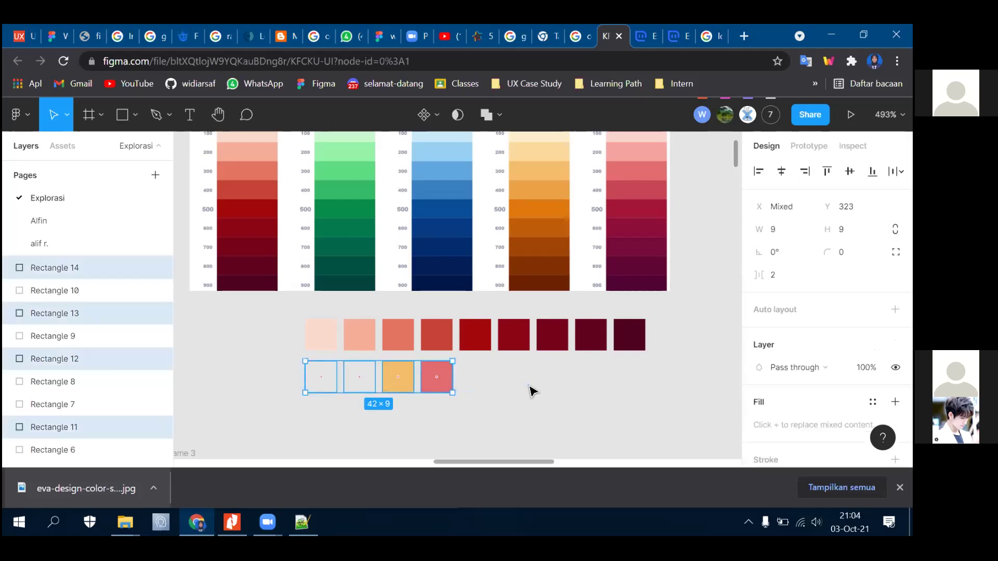
key(Delete)
- Undo the swatch deletion and the latest fill and style changes on the first two second-row swatches
key(ctrl+z)
key(ctrl+z)
key(ctrl+z)
key(ctrl+z)
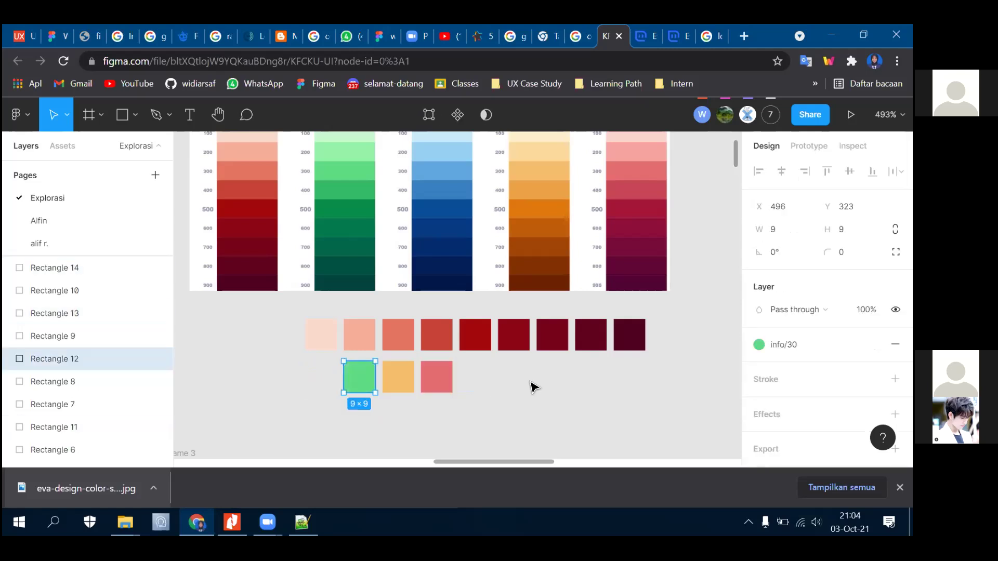
key(ctrl+z)
key(ctrl+z)
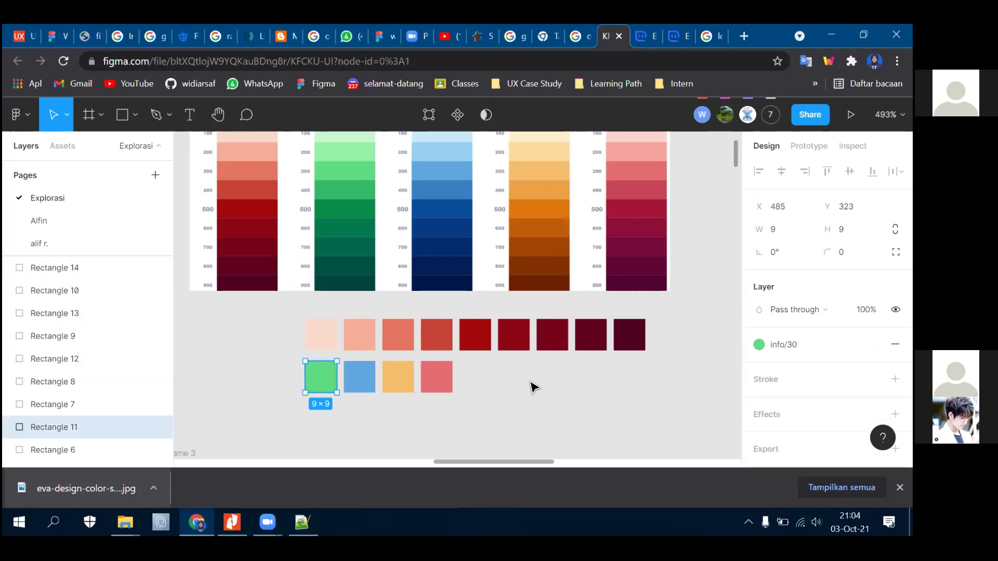
- Undo the green swatch's info / 30 style and save its fill as the color style success / 10
key(ctrl+z)
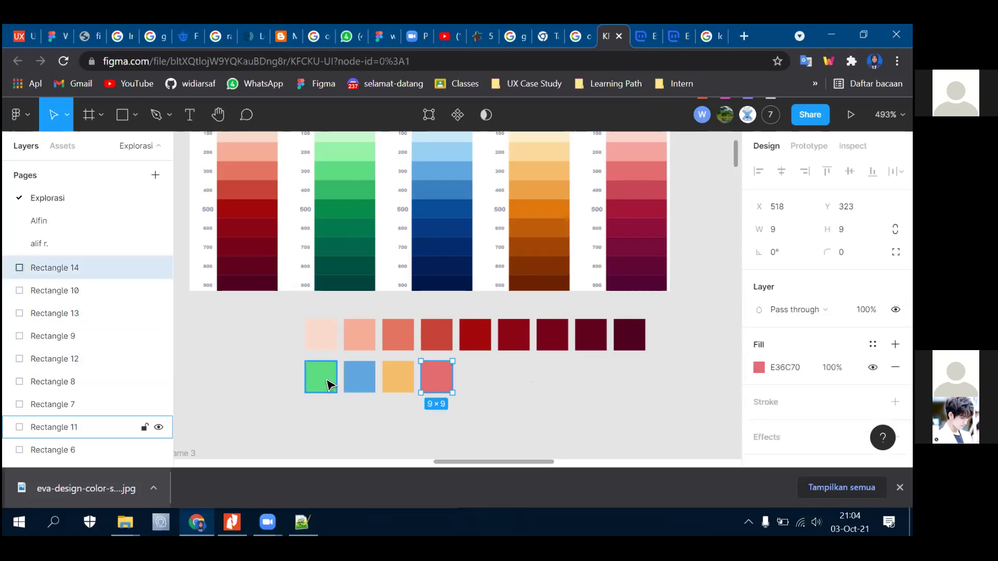
click(327, 383)
click(872, 344)
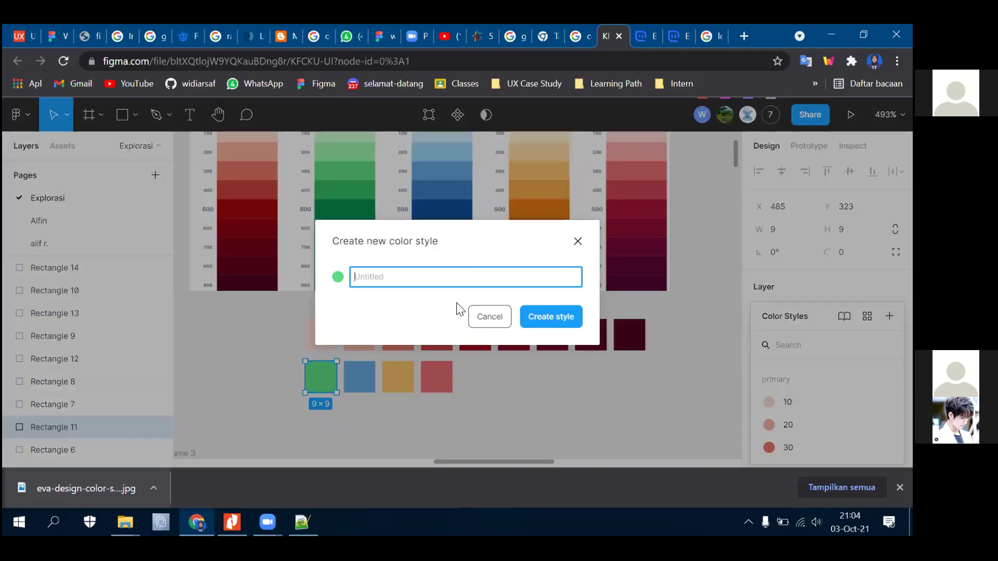
text(success / 1)
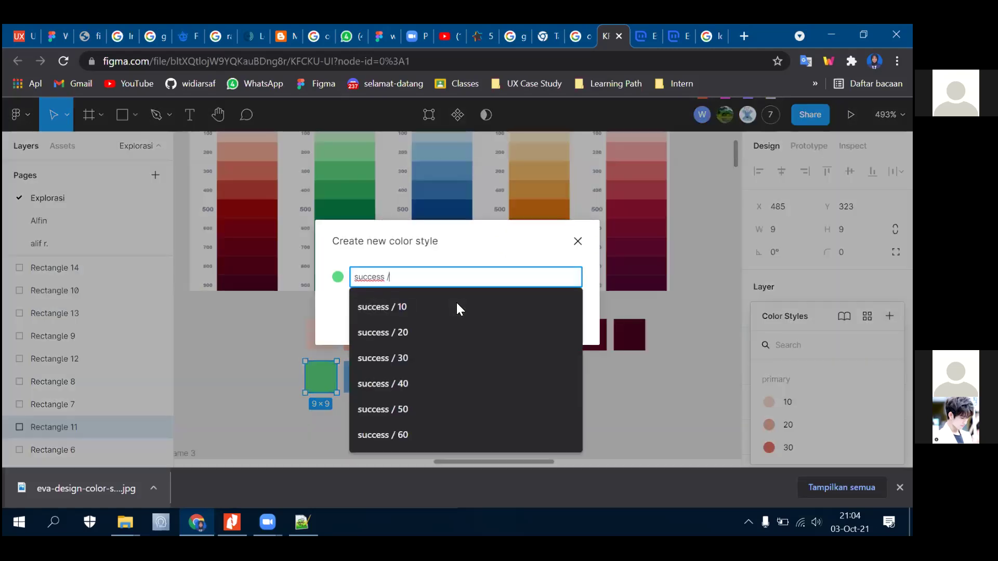
click(456, 307)
key(Return)
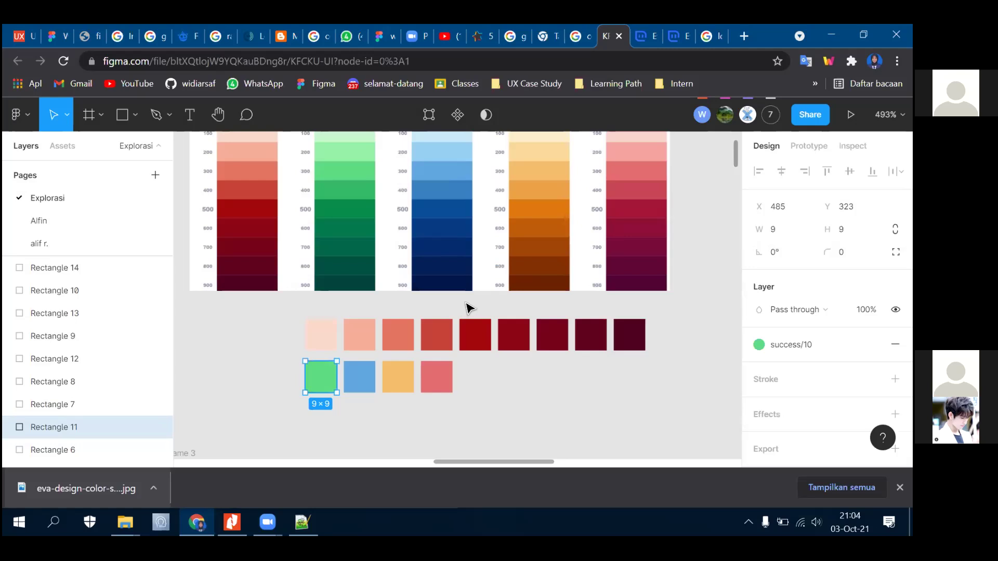
- Create a color style named info / 30 from the blue second-row swatch
click(363, 384)
click(872, 344)
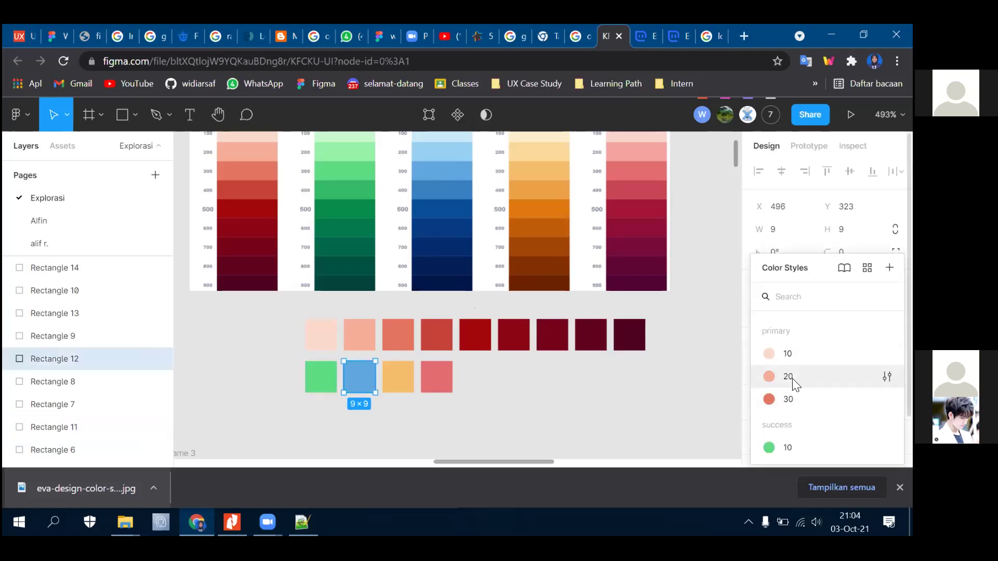
click(890, 268)
text(inf)
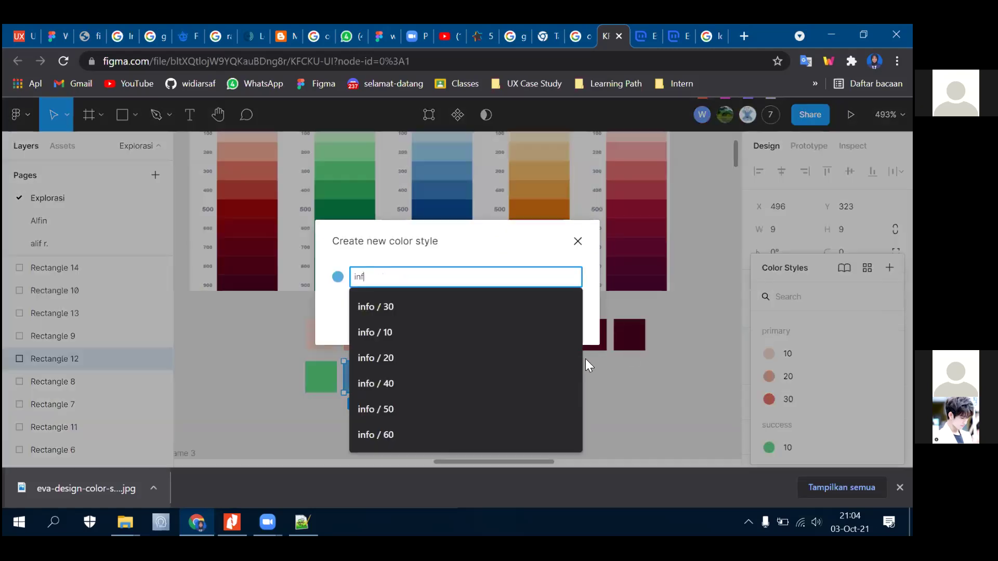
text(o / 30)
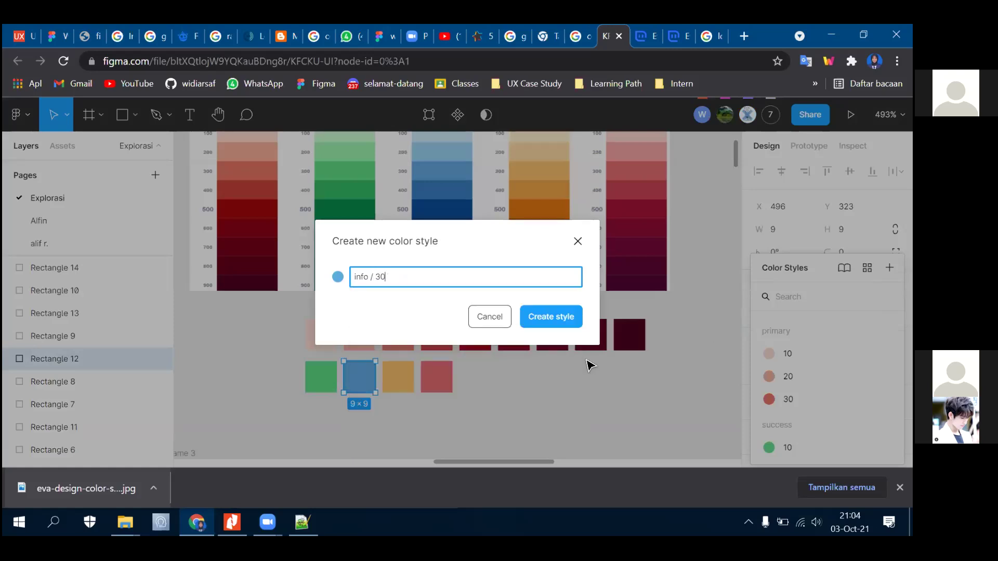
key(Return)
- Create a color style named warning / 30 from the orange second-row swatch
click(406, 389)
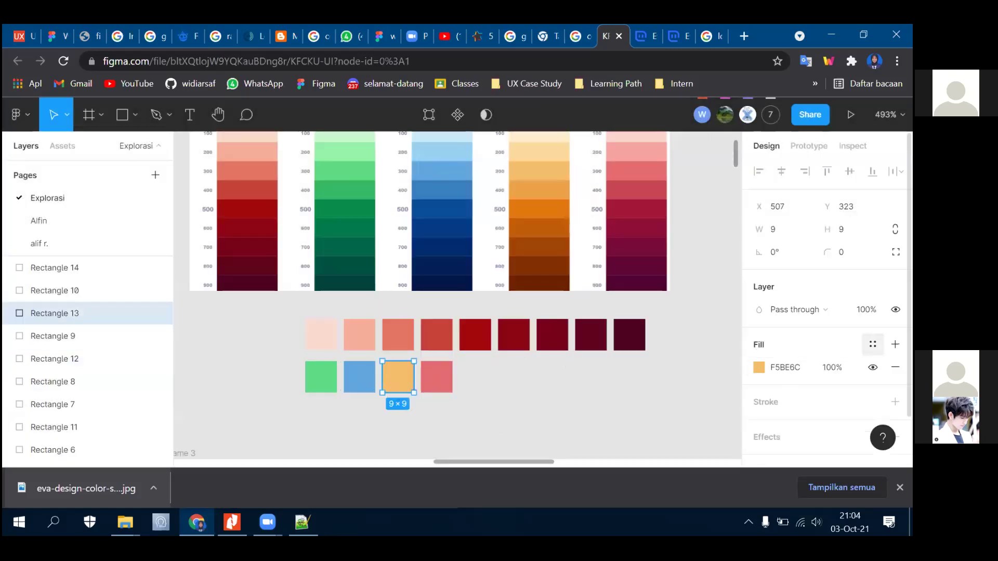
click(873, 344)
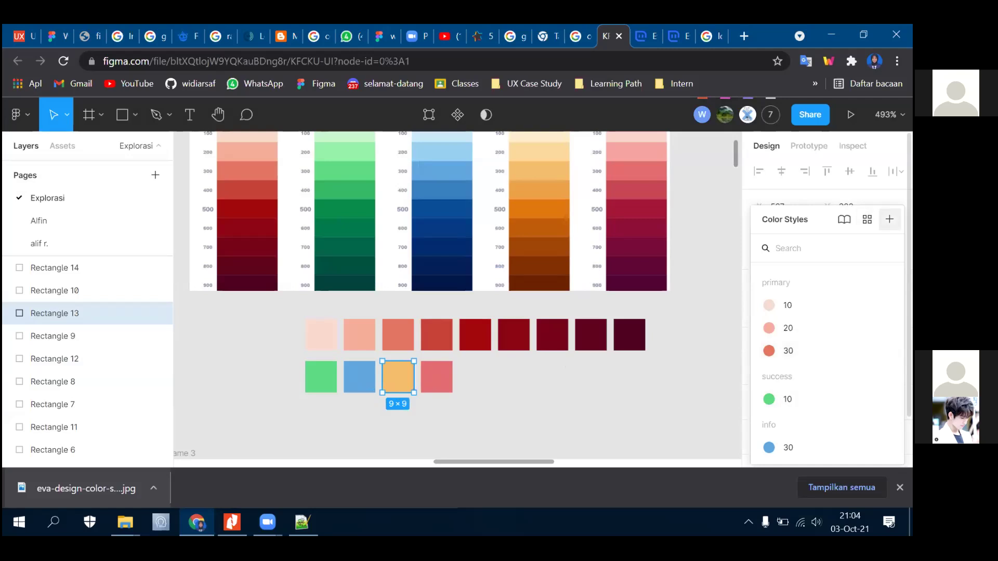
click(889, 219)
text(warning / 30)
key(Return)
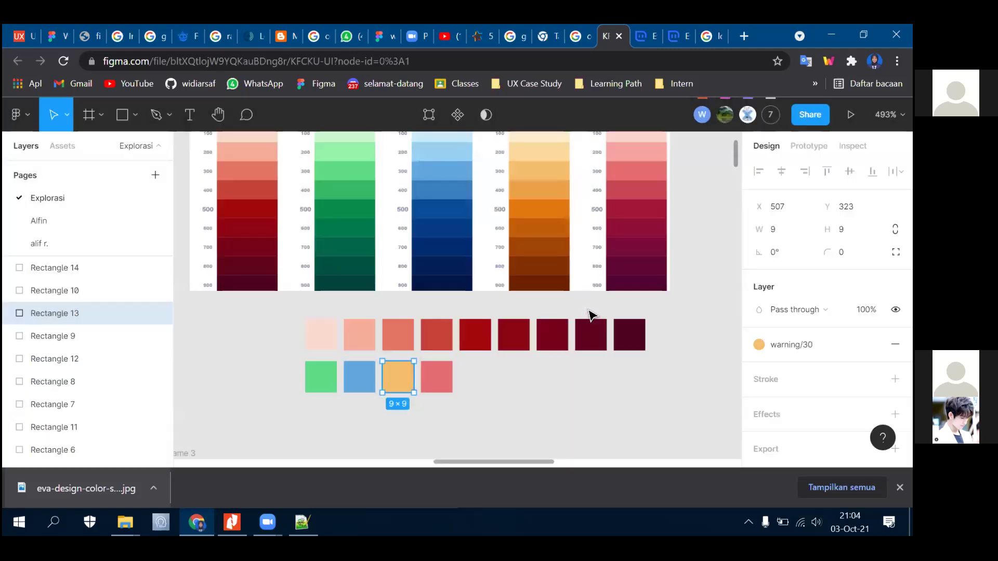
- Create a color style named warning / 30 from the pinkish-red swatch at the end of the second row
click(470, 385)
click(436, 377)
click(872, 344)
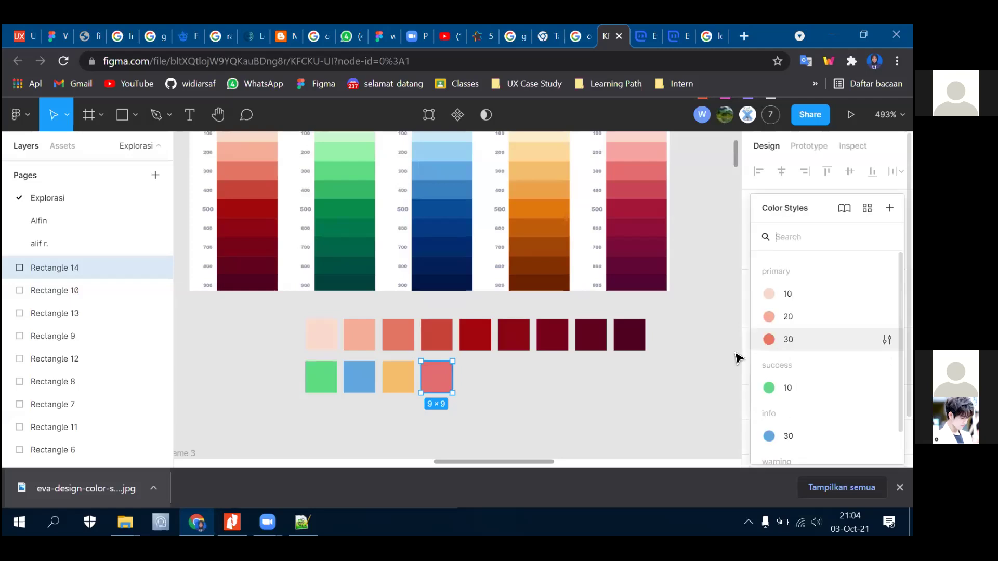
click(889, 208)
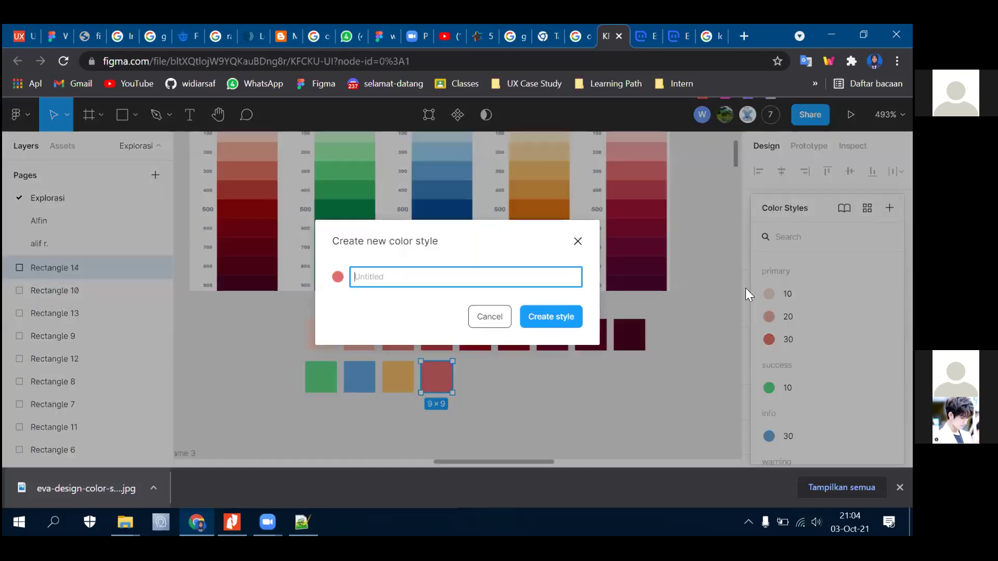
text(warning / 30)
key(Return)
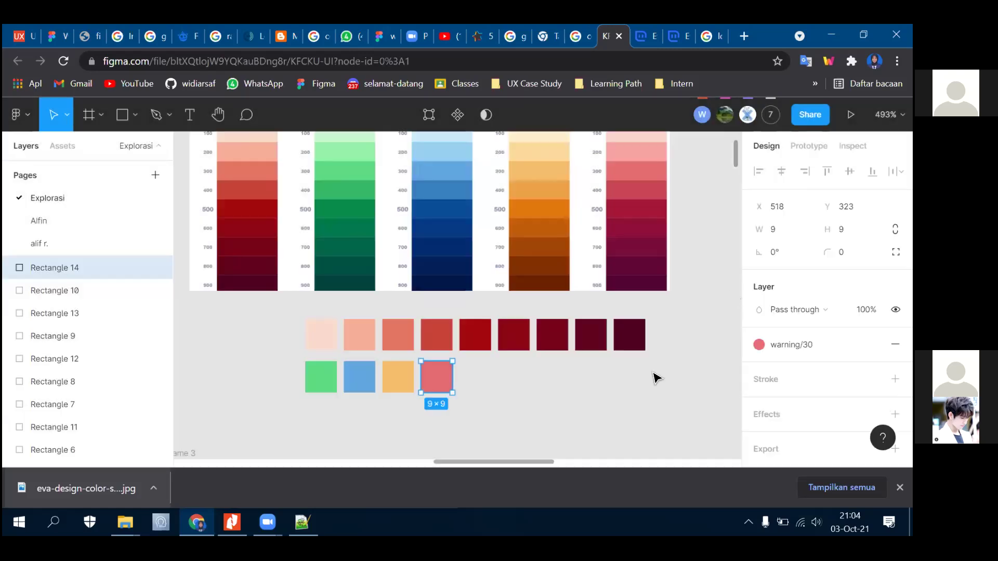
key(Escape)
- Delete the six darkest red swatches from the first row, keeping the three lightest ones
scroll(445, 374, down, 5)
scroll(480, 327, up, 4)
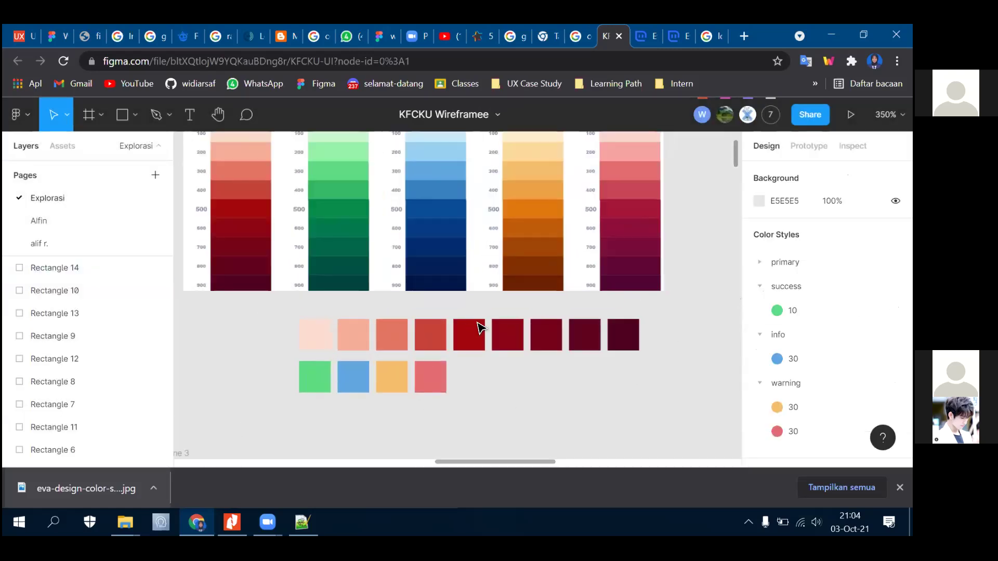
scroll(439, 333, up, 3)
click(435, 334)
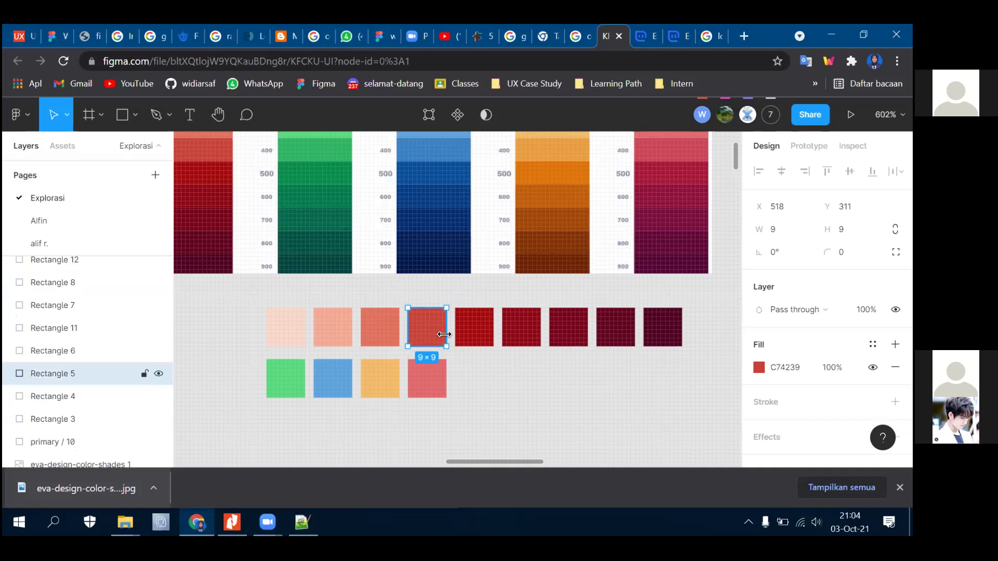
shift+click(521, 327)
shift+click(567, 327)
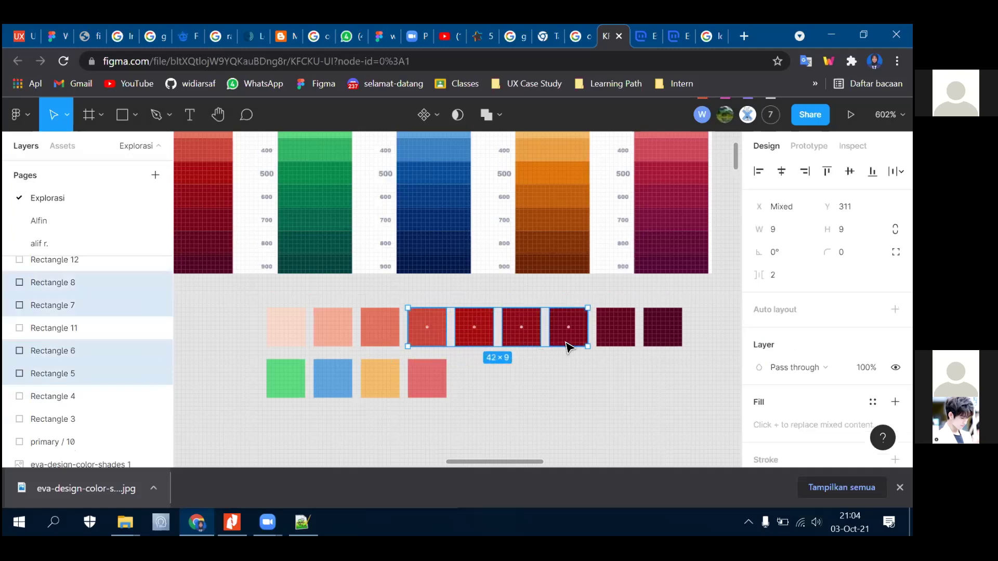
shift+click(615, 327)
shift+click(663, 327)
key(Delete)
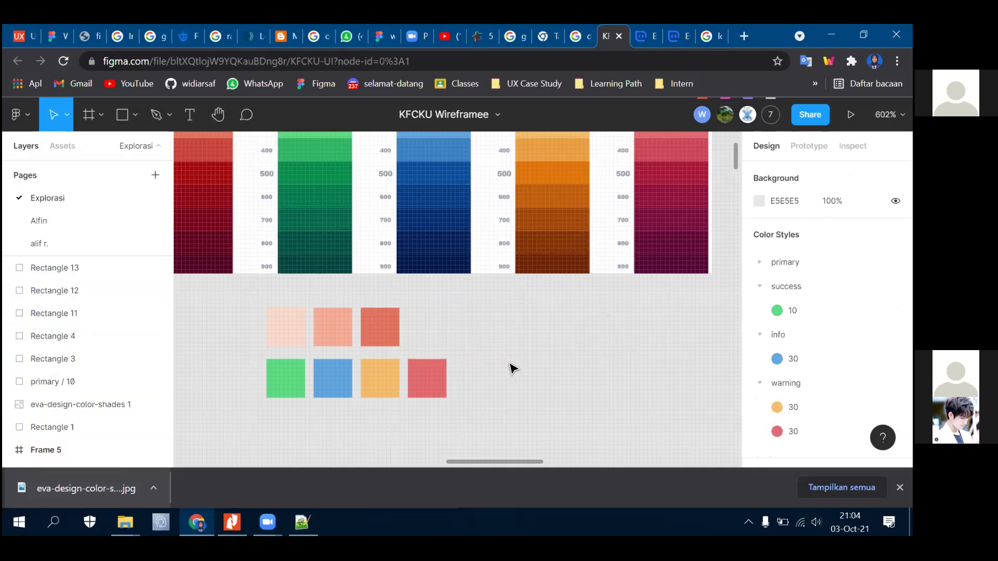
- Move the seven remaining color swatches together into the upper-left corner of Frame 3
scroll(306, 328, up, 1)
scroll(559, 423, down, 5)
drag(337, 320, 472, 392)
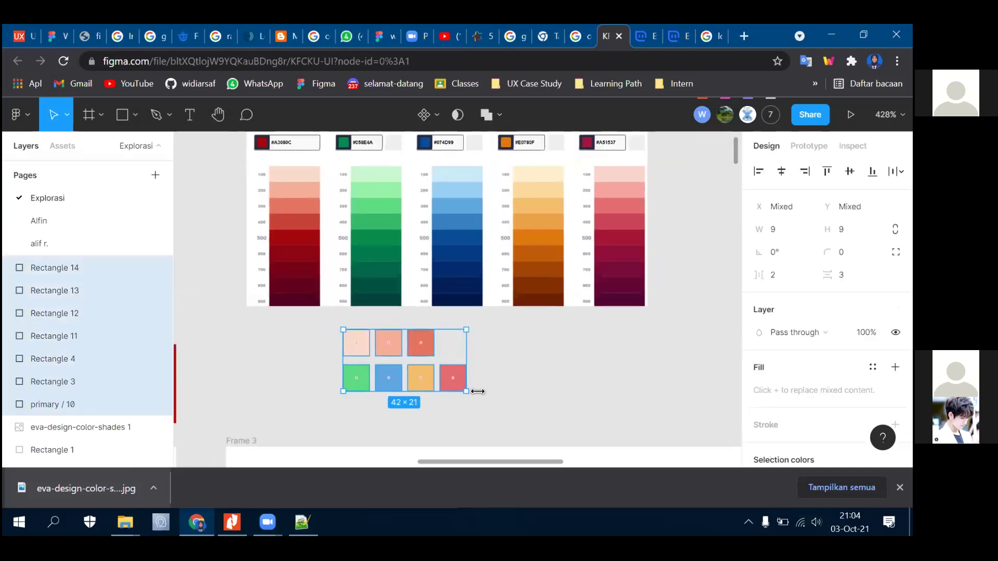
scroll(475, 385, down, 3)
scroll(459, 299, up, 1)
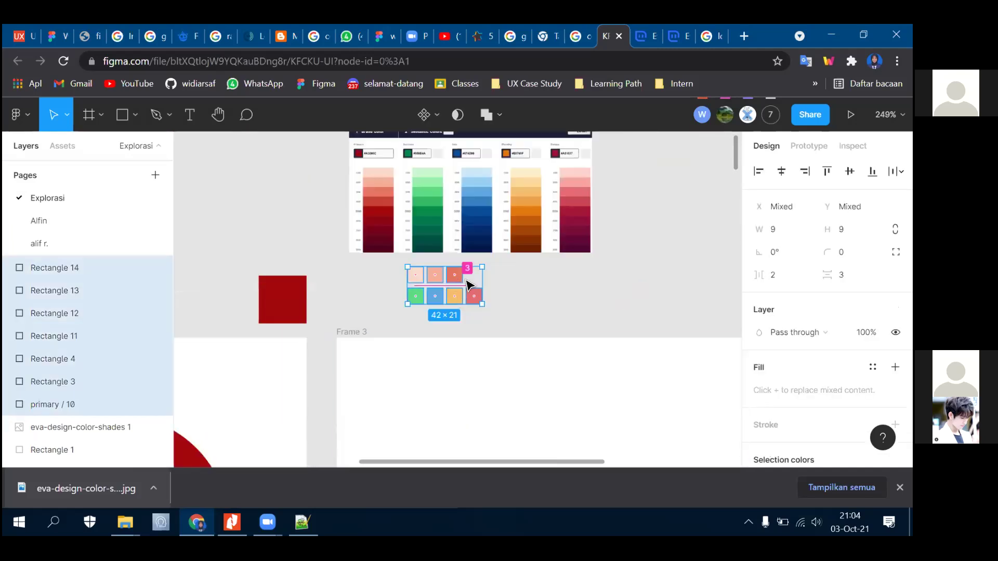
drag(457, 297, 419, 390)
scroll(442, 325, down, 5)
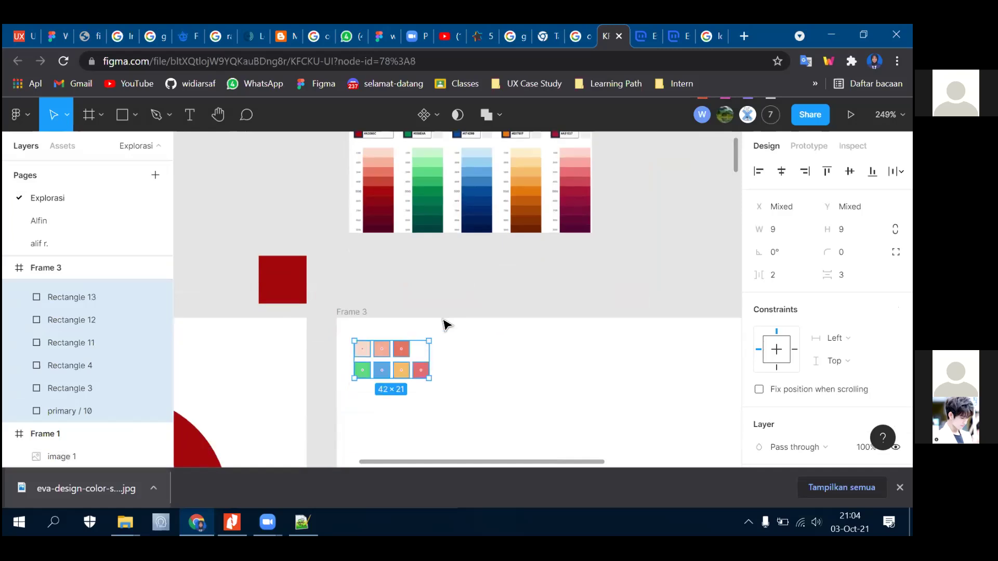
drag(430, 258, 488, 303)
key(ctrl+z)
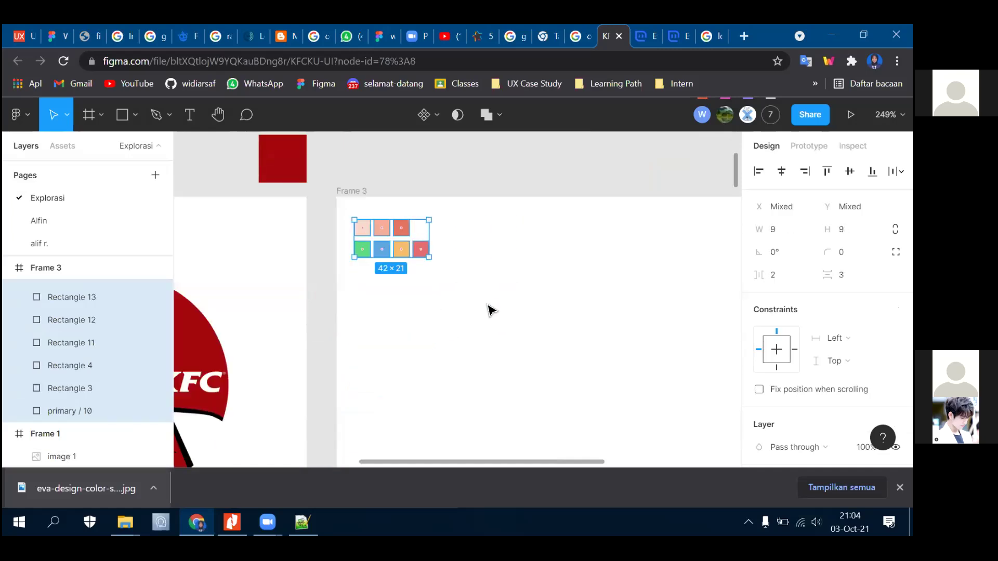
click(483, 204)
scroll(397, 248, up, 3)
click(349, 220)
shift+click(377, 220)
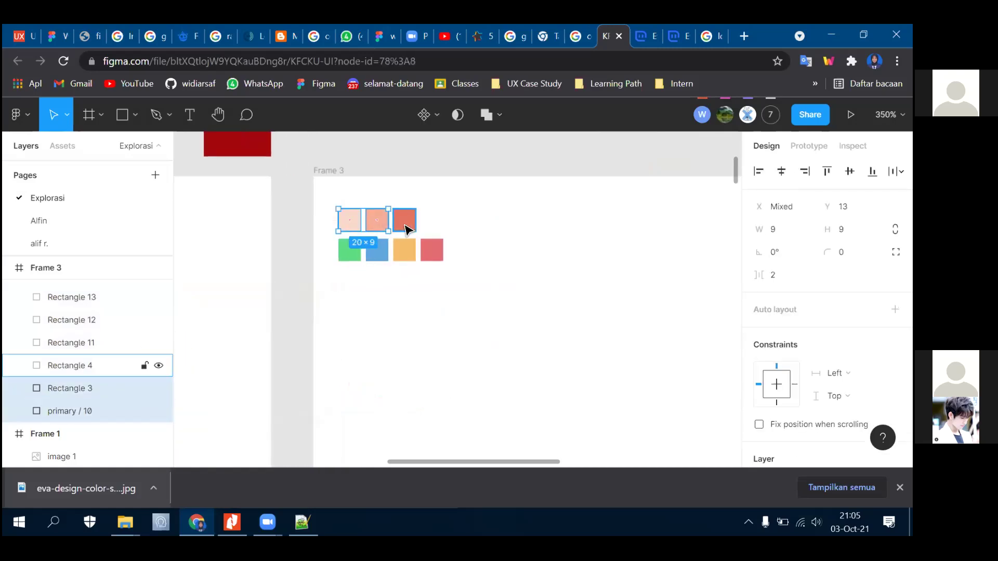
shift+click(405, 220)
click(102, 114)
click(93, 161)
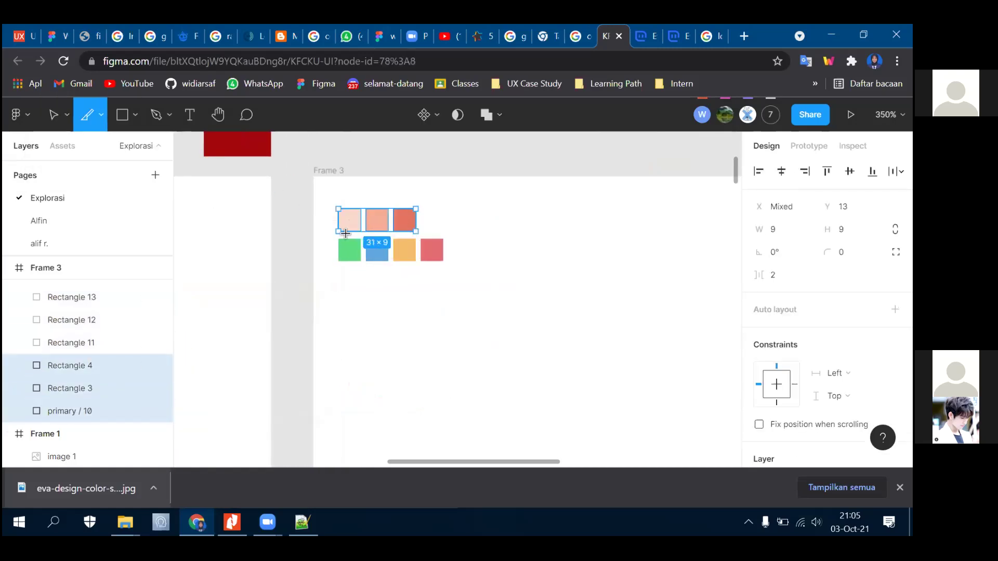
click(66, 115)
click(62, 150)
click(97, 127)
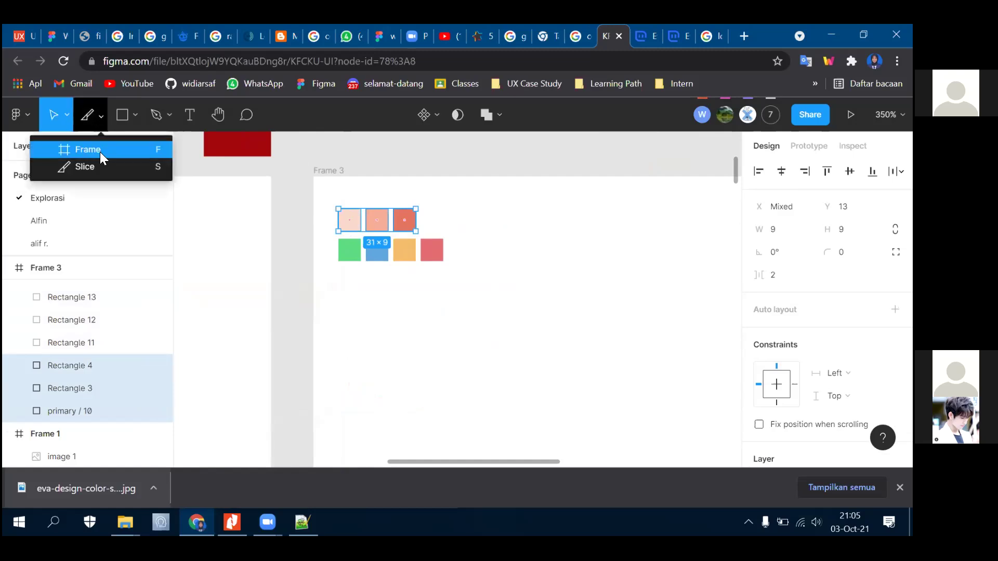
click(100, 151)
click(303, 242)
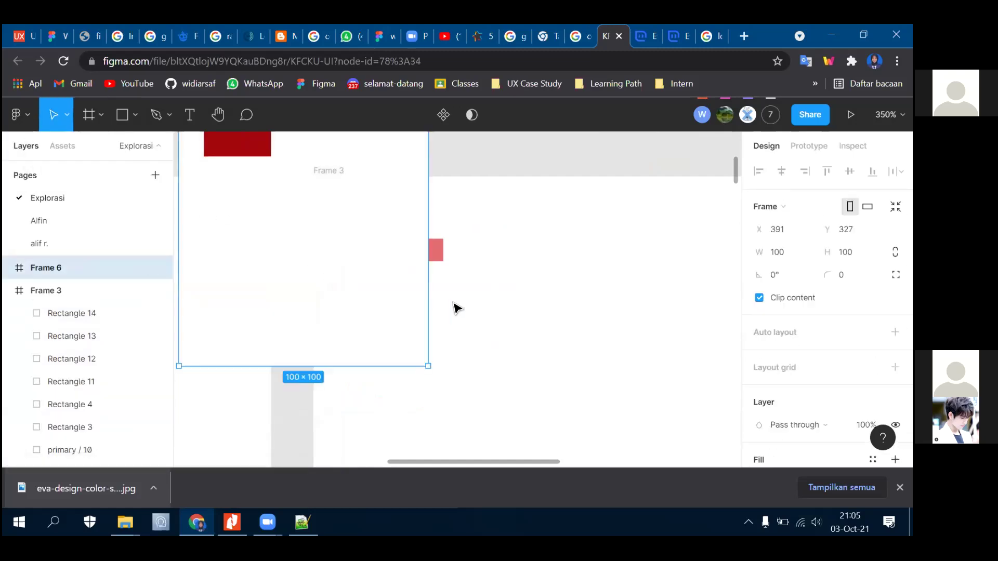
key(Delete)
- Scale all seven swatches in Frame 3 up together to about 98 × 49
drag(454, 269, 334, 207)
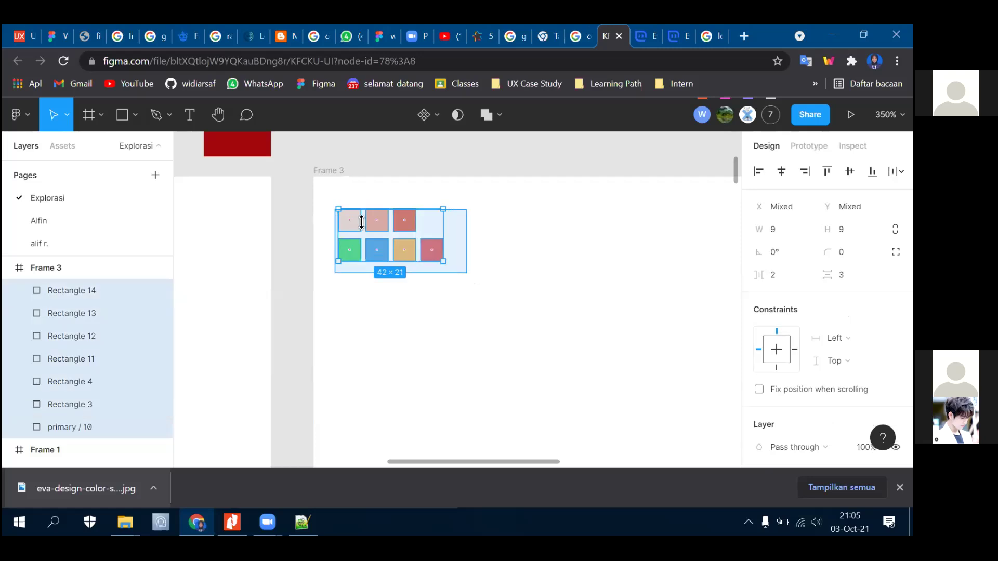
click(66, 116)
click(63, 162)
drag(451, 262, 520, 337)
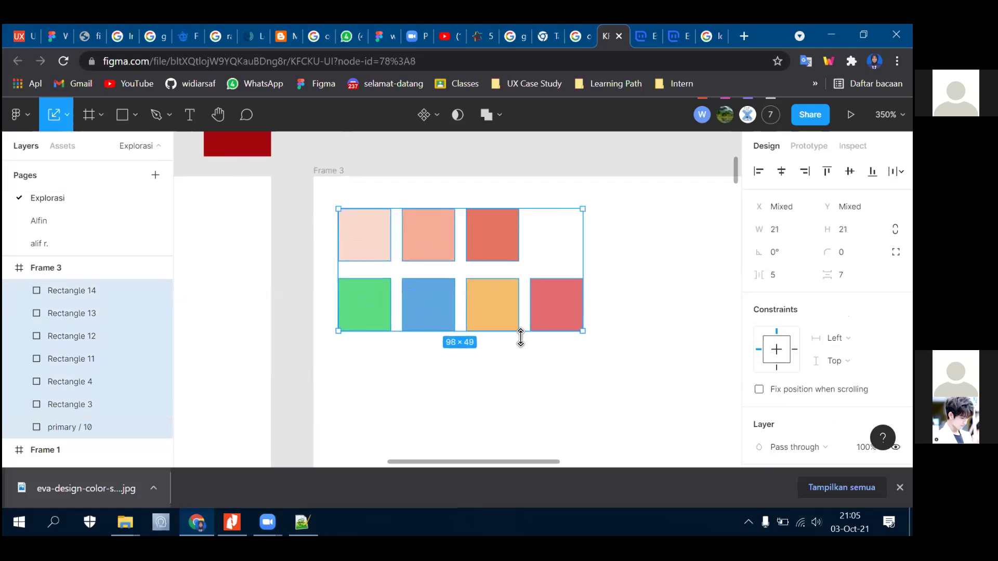
click(69, 126)
click(62, 150)
key(Escape)
- Shorten Frame 3 from its lower edge so it ends just below the second row of swatches
scroll(506, 212, down, 5)
scroll(570, 234, down, 3)
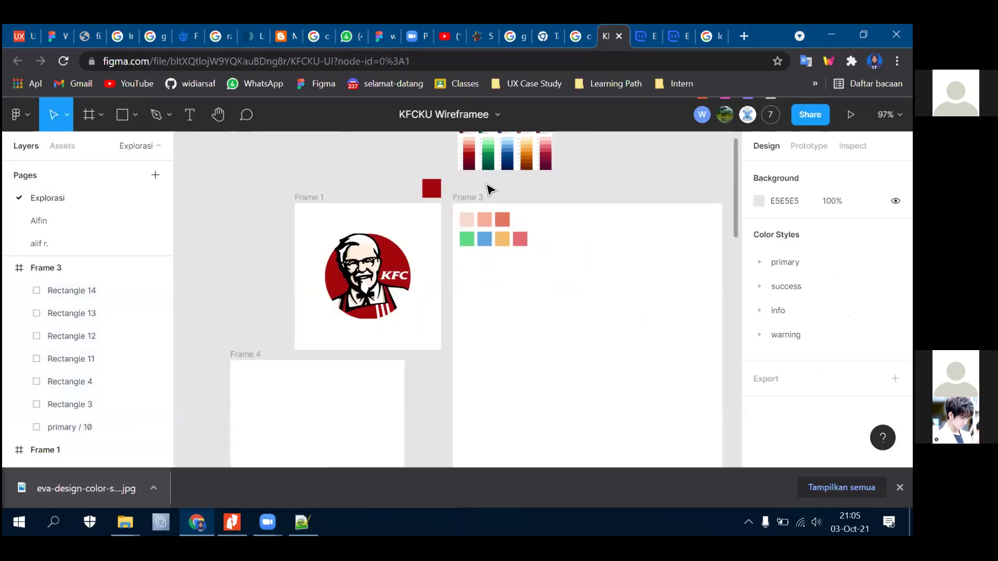
scroll(488, 190, up, 2)
click(474, 279)
scroll(557, 350, down, 3)
drag(538, 409, 572, 194)
click(622, 267)
scroll(590, 265, up, 3)
scroll(393, 255, up, 3)
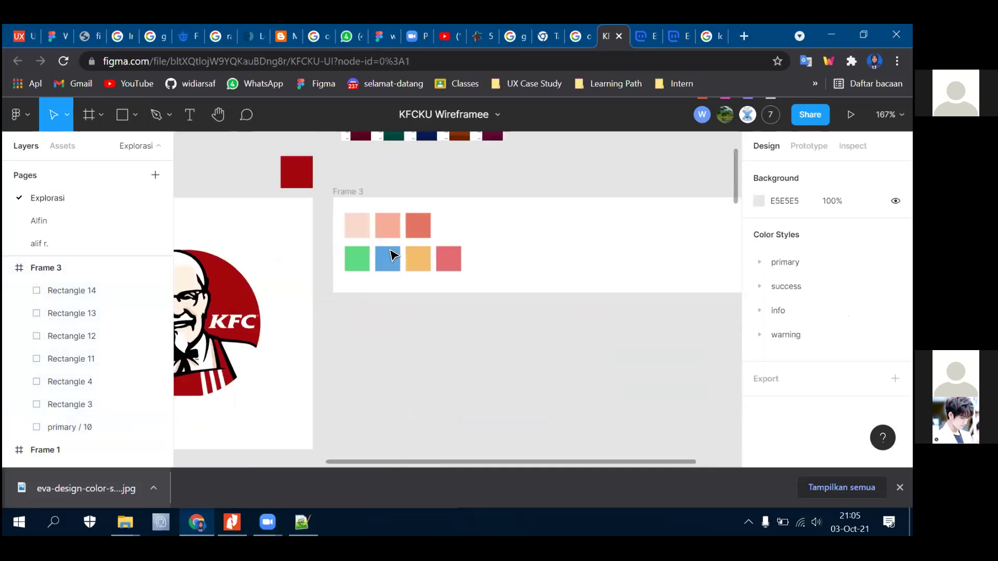
scroll(382, 253, up, 3)
click(336, 211)
click(388, 210)
click(440, 210)
click(440, 267)
click(489, 377)
- Draw a new frame in the empty canvas area directly below Frame 3
click(102, 115)
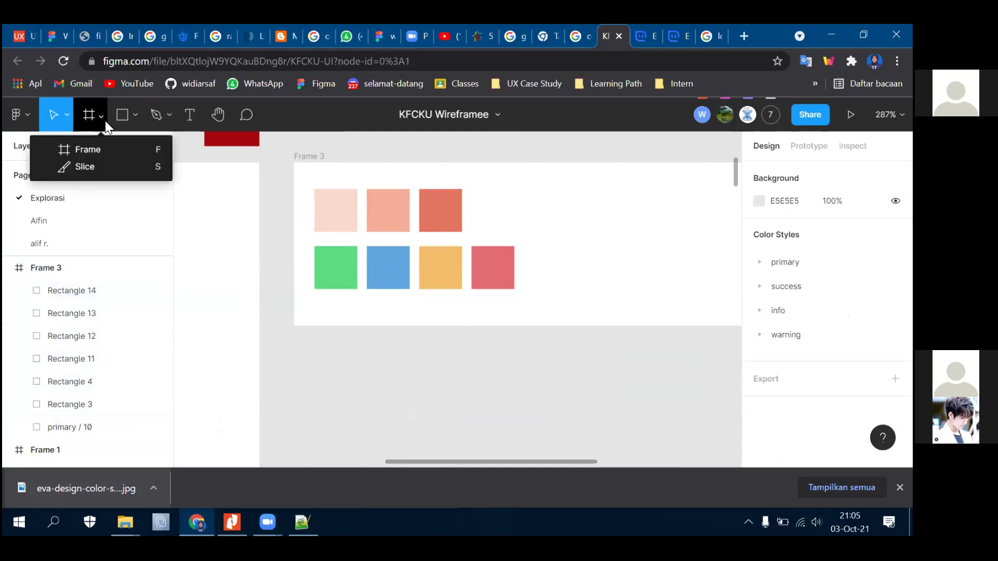
key(f)
scroll(313, 233, down, 3)
drag(312, 210, 551, 338)
scroll(519, 326, up, 2)
scroll(458, 314, up, 2)
- Draw a wide rectangle of about 86 × 18 near the top of the new frame
click(135, 115)
click(110, 150)
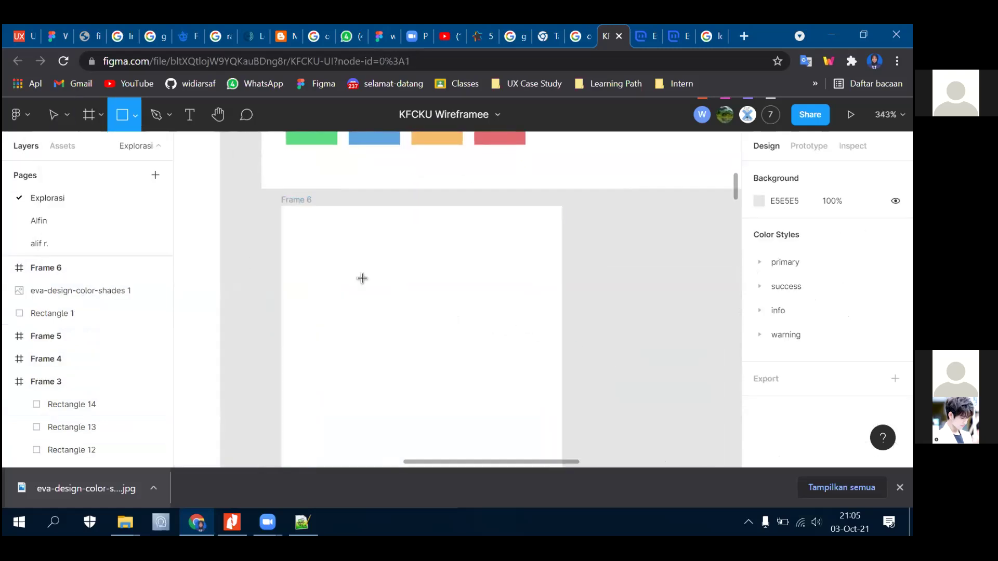
mouse_move(317, 243)
mouse_down()
mouse_move(454, 301)
mouse_move(528, 287)
mouse_up()
- Fill the wide rectangle in the new frame with the saved primary/30 color style
scroll(872, 316, down, 3)
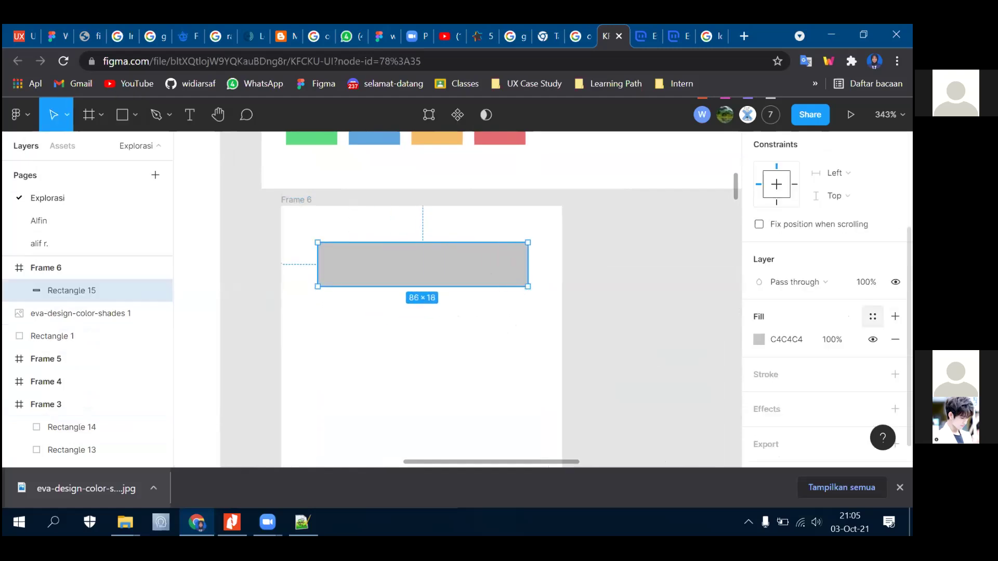
click(873, 316)
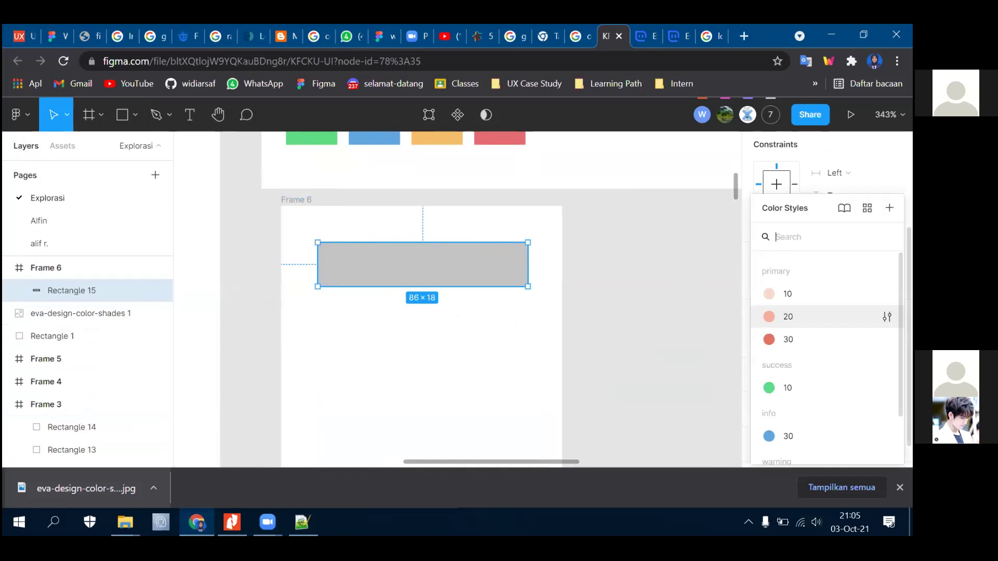
scroll(826, 332, down, 2)
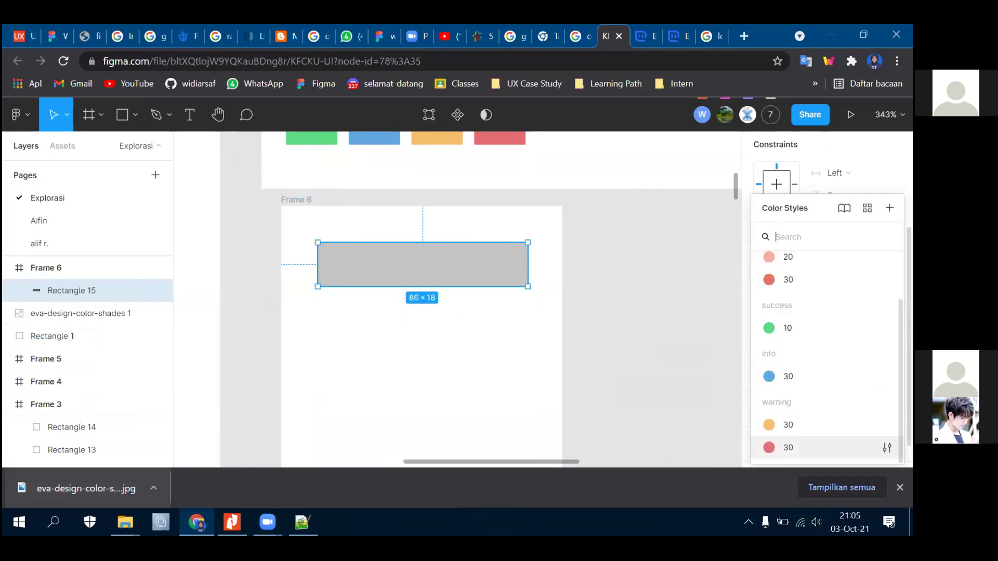
scroll(826, 374, up, 1)
scroll(826, 416, down, 1)
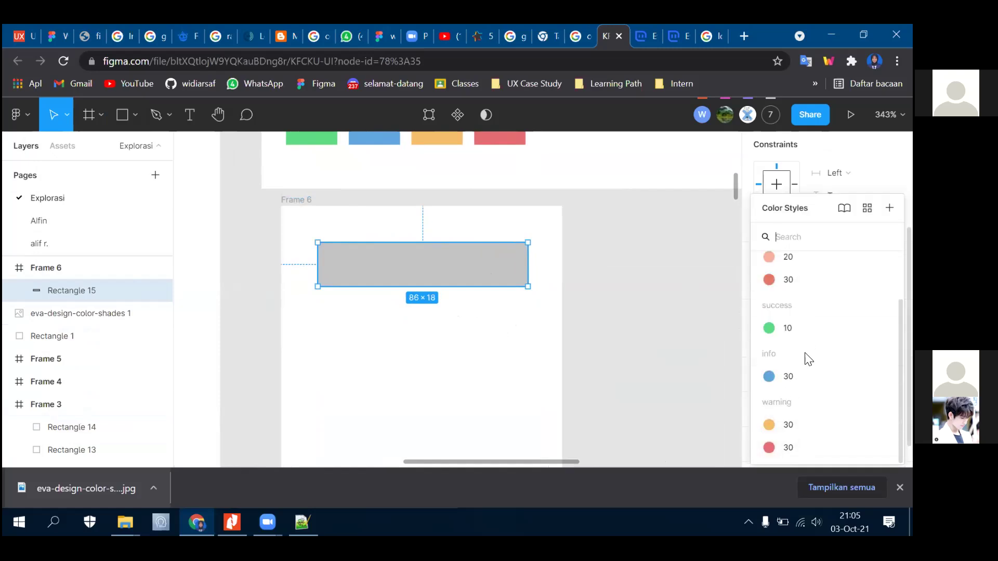
scroll(803, 332, up, 2)
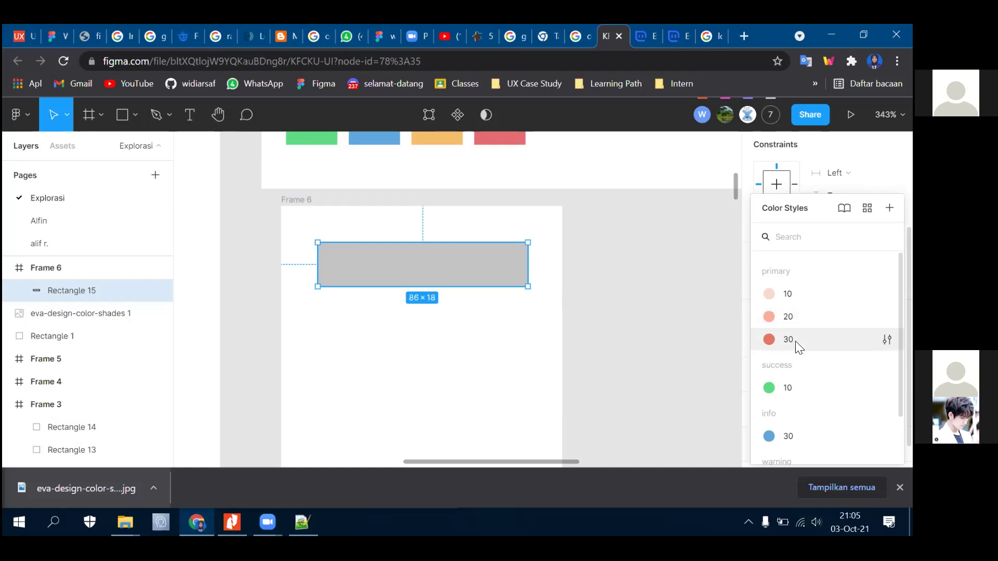
click(788, 339)
- Open the hex color of the primary/30 style for editing from the third swatch in Frame 3's first row
scroll(574, 319, up, 2)
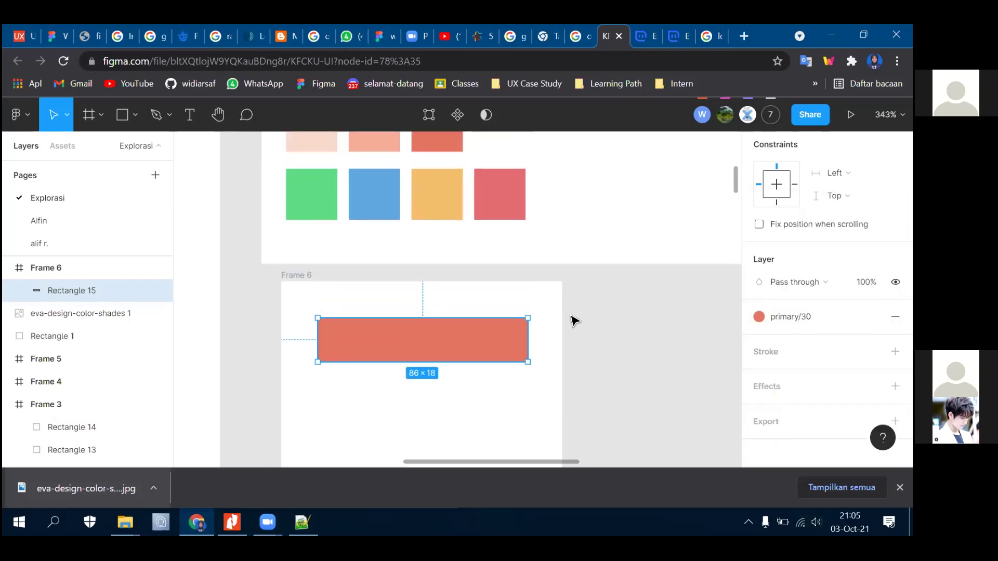
scroll(487, 372, up, 1)
click(434, 205)
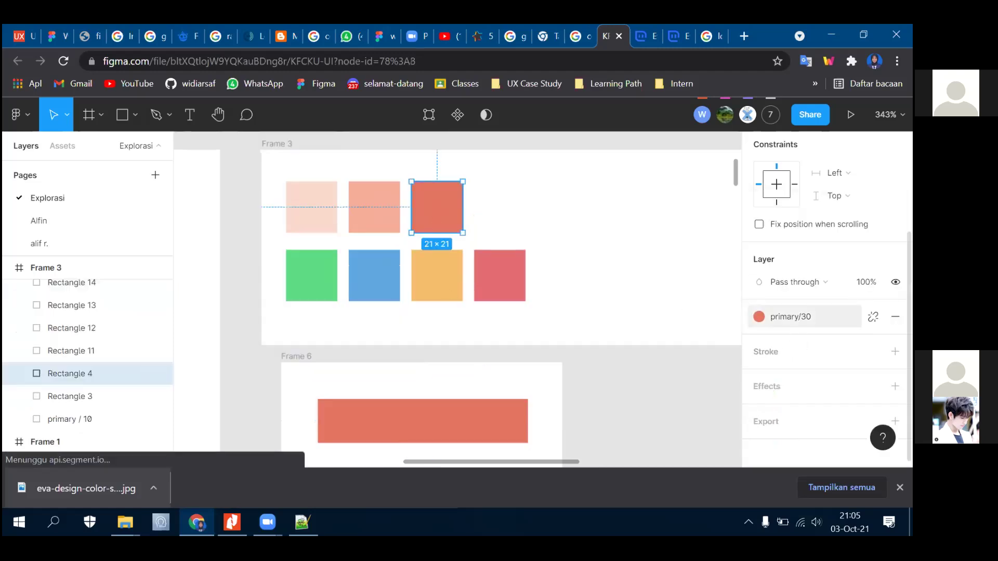
scroll(462, 243, up, 1)
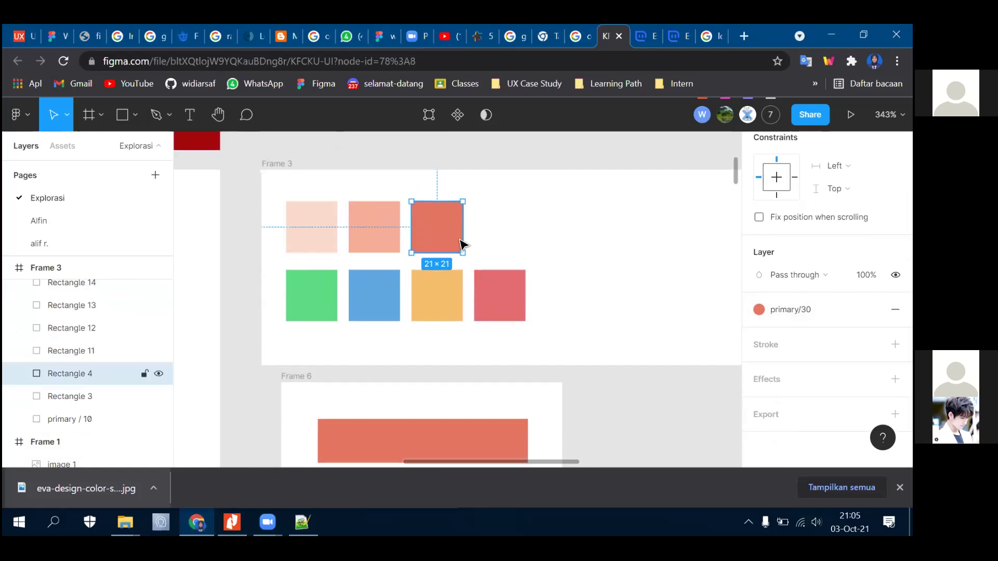
click(789, 309)
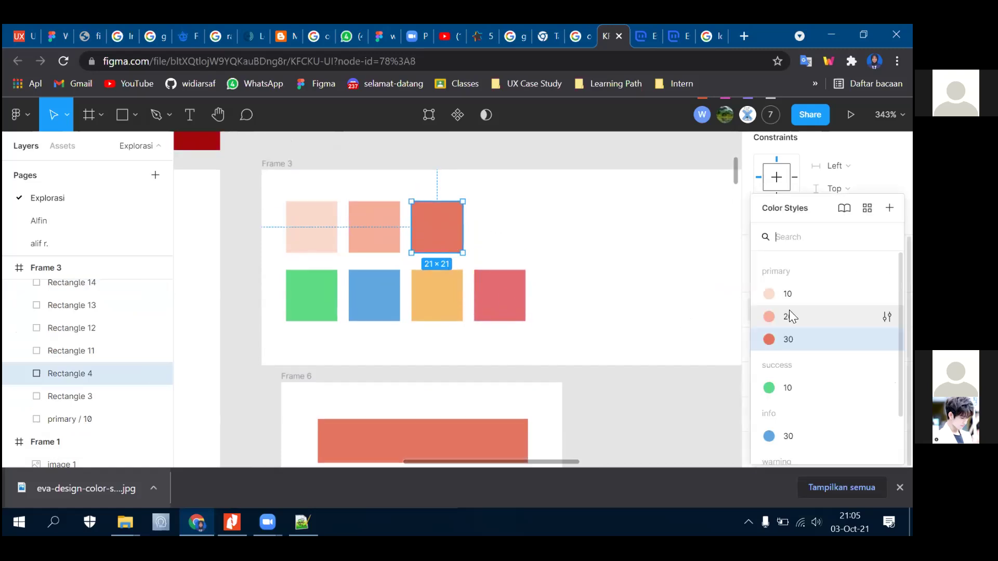
click(886, 340)
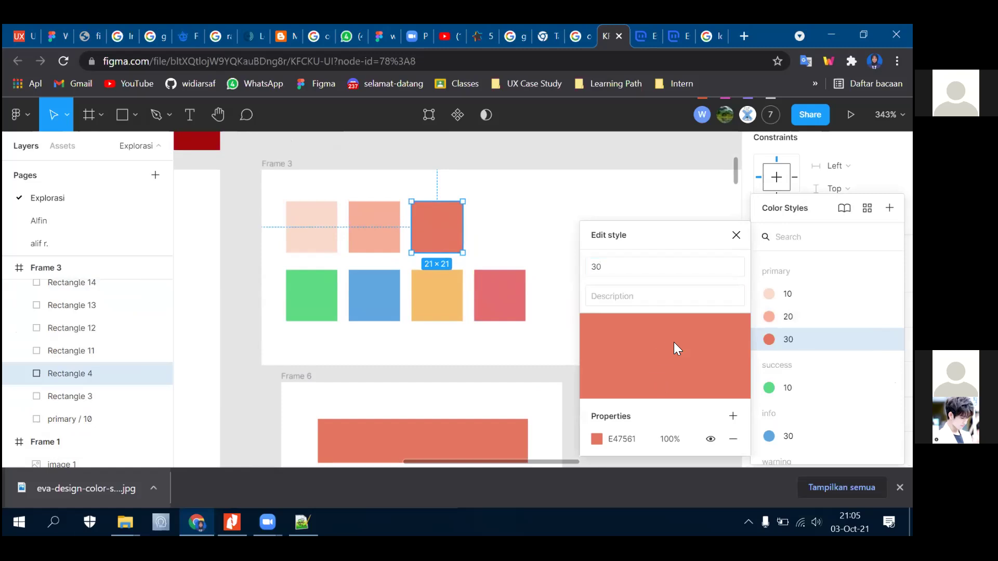
click(617, 440)
key(BackSpace)
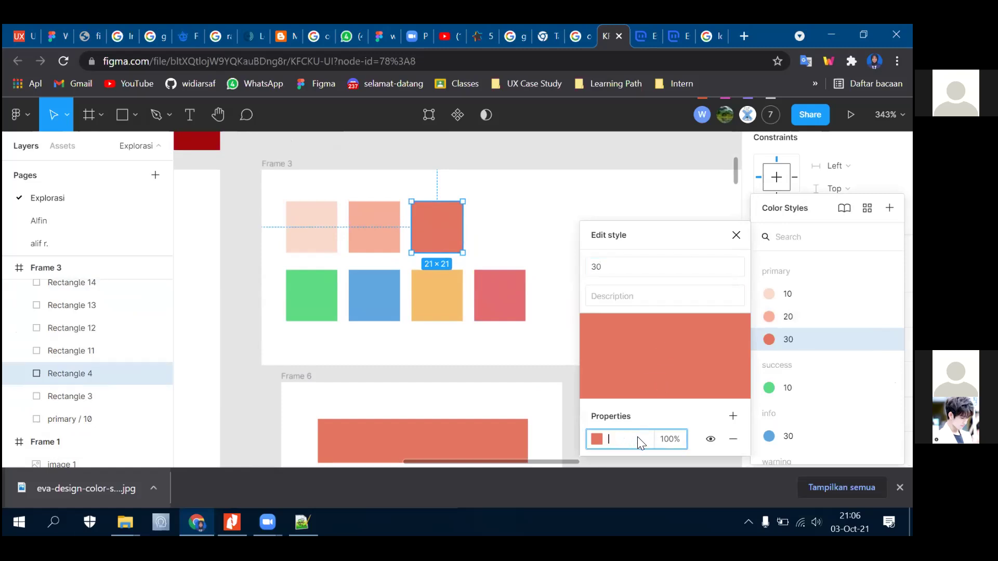
click(736, 235)
click(567, 245)
- Delete the wide rectangle and its containing Frame 6 below the swatches
scroll(568, 243, down, 3)
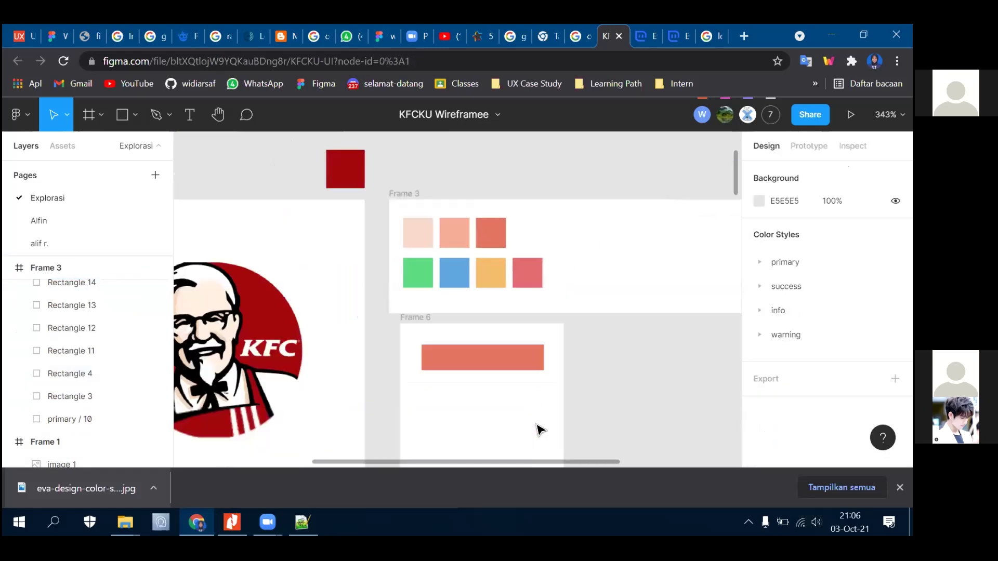
click(509, 367)
key(Delete)
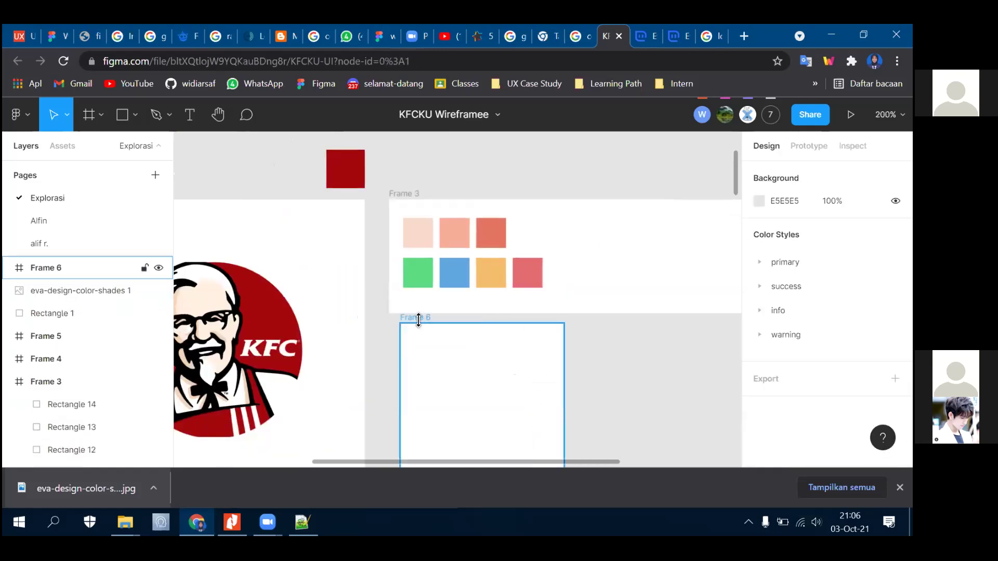
click(418, 325)
key(Delete)
- Narrow Frame 3 from its right edge so it ends just past the last swatch of the second row
scroll(461, 305, down, 5)
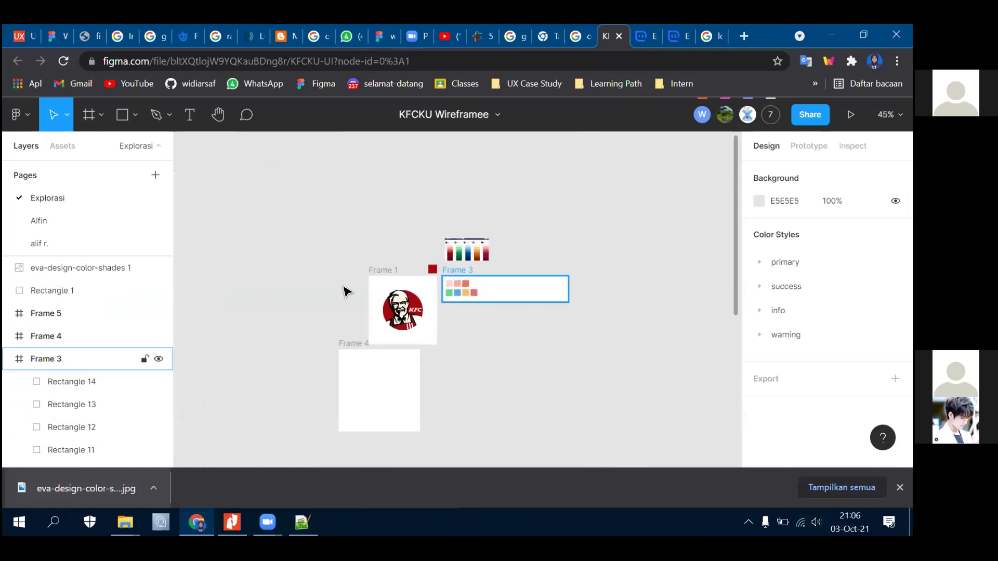
click(428, 271)
click(428, 272)
drag(575, 292, 400, 307)
click(338, 324)
scroll(296, 302, up, 4)
click(333, 228)
click(411, 377)
scroll(408, 364, down, 5)
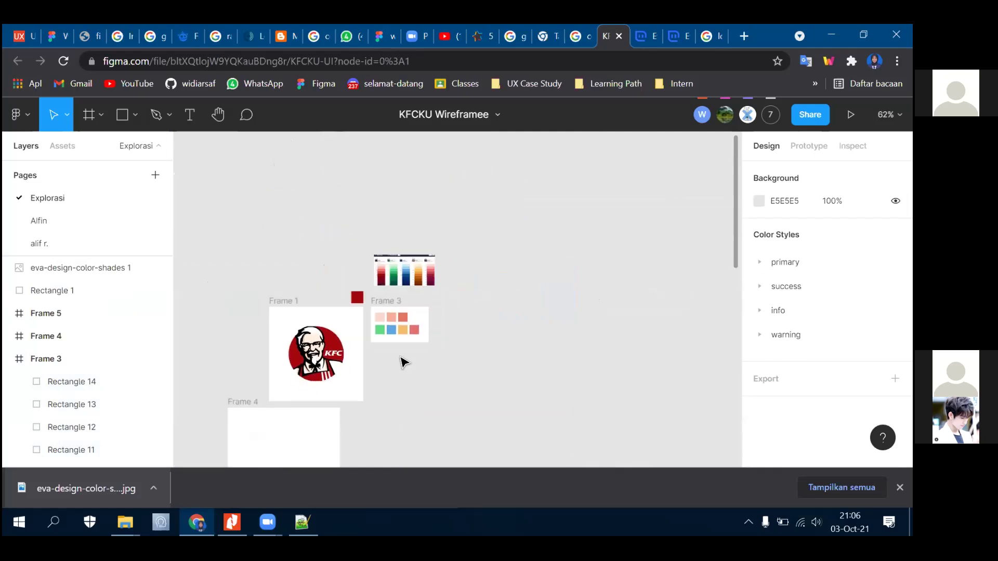
- Examine the Eva Design color shades image above Frame 3, comparing its brand and semantic color columns with the swatches
click(67, 226)
click(77, 200)
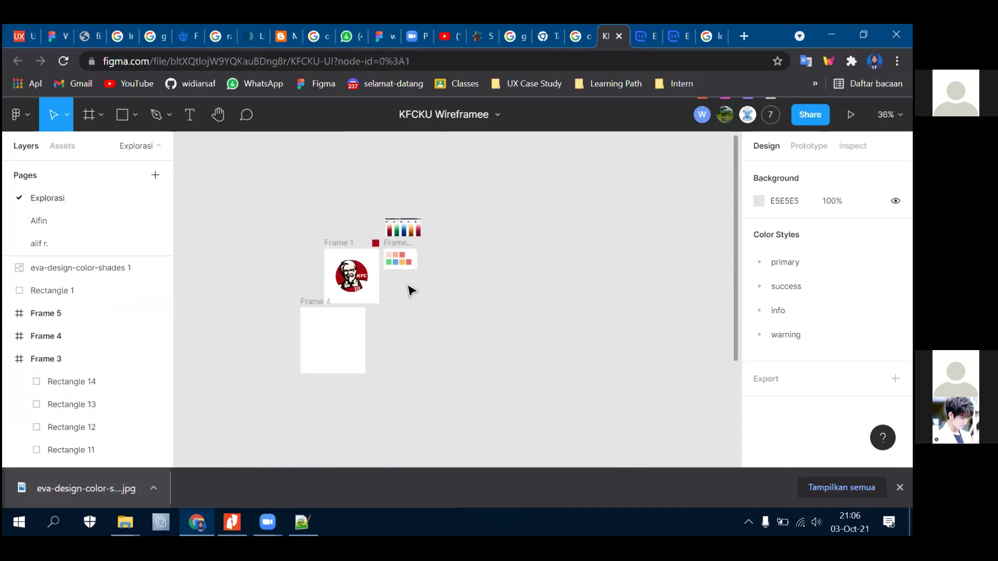
scroll(407, 287, up, 3)
scroll(244, 270, up, 4)
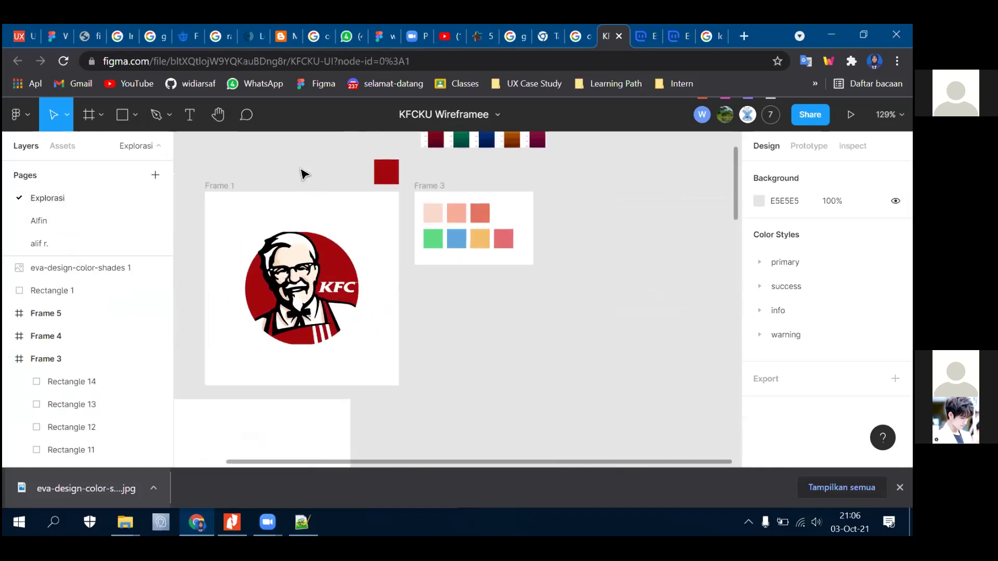
scroll(430, 212, up, 5)
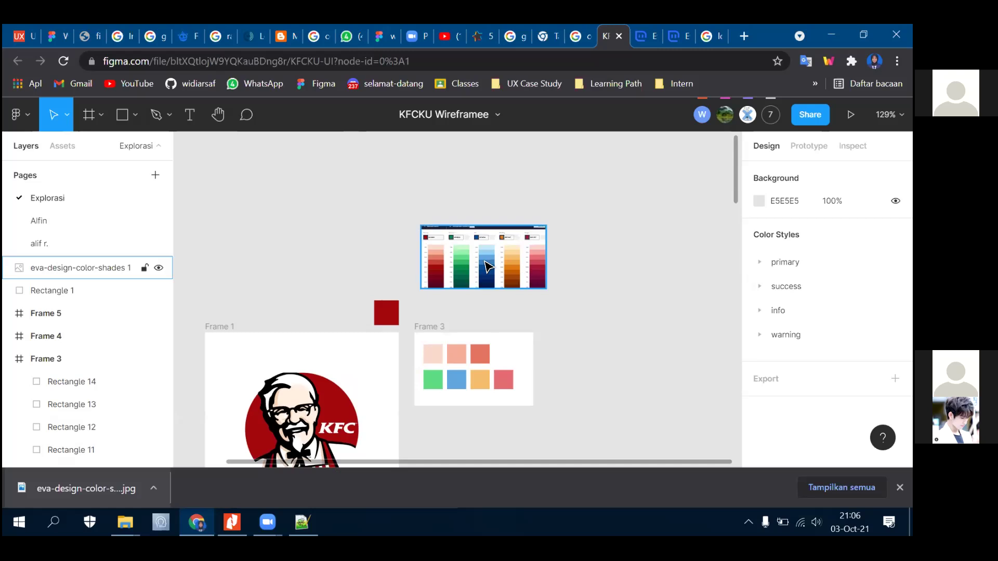
scroll(508, 282, up, 6)
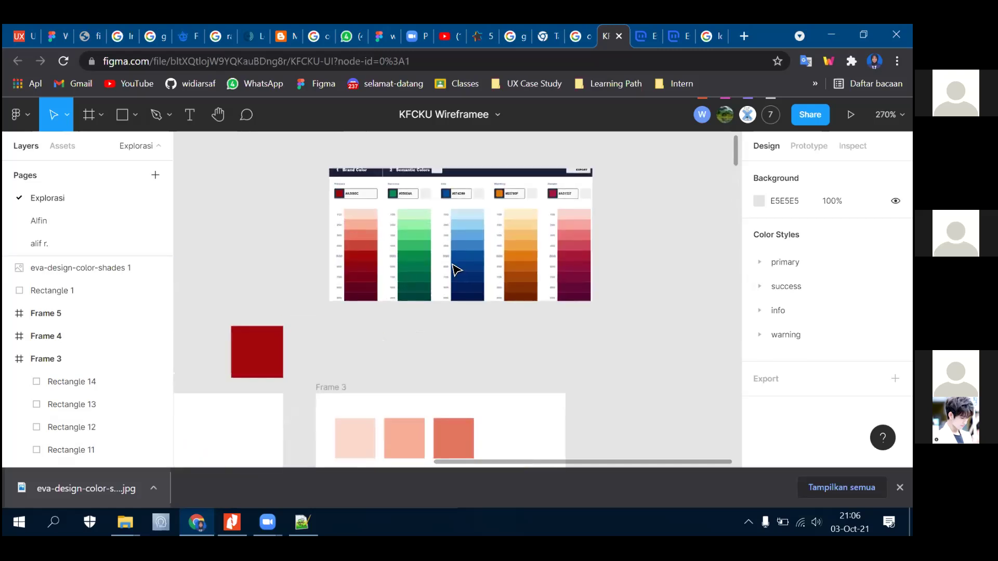
scroll(443, 262, down, 3)
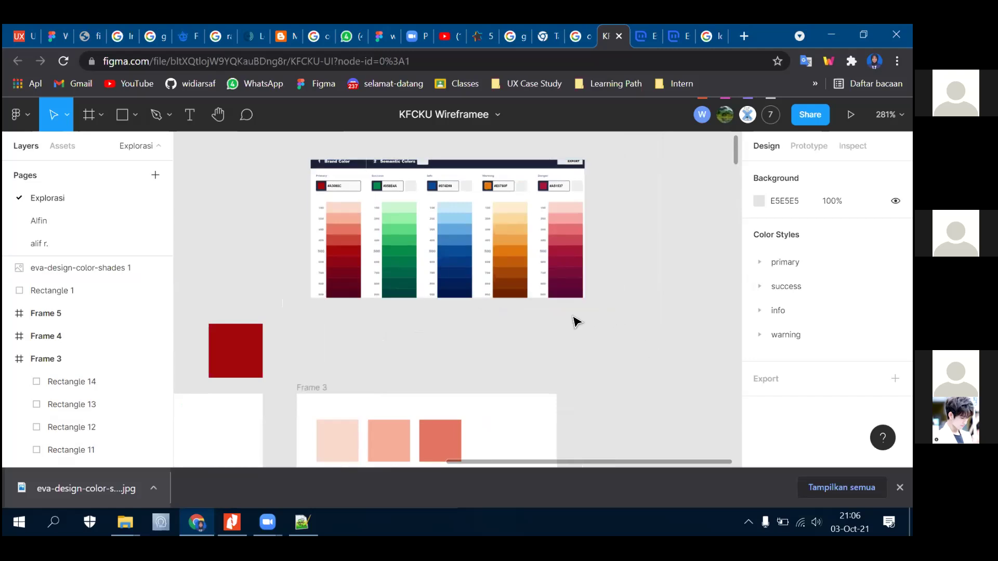
scroll(576, 321, down, 2)
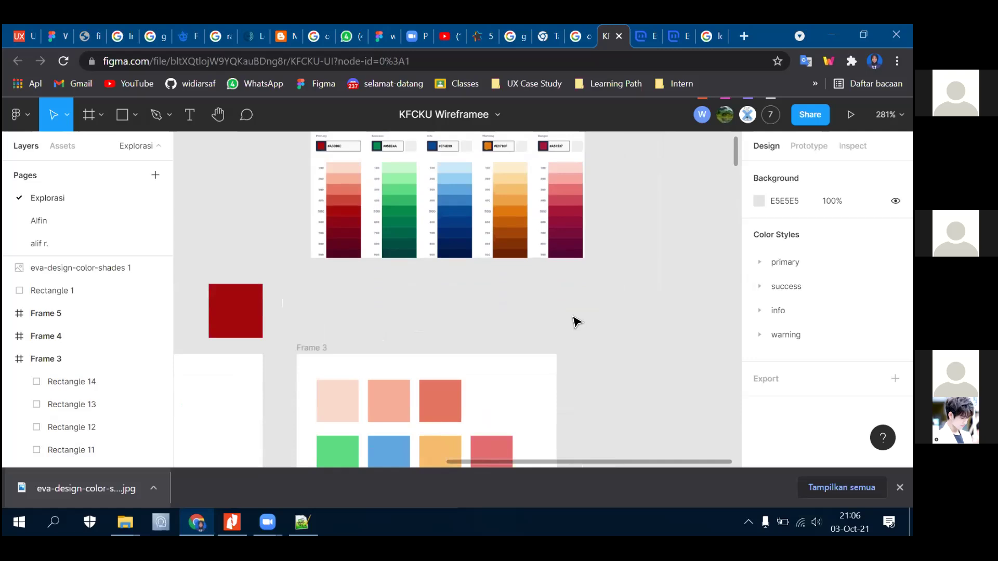
scroll(431, 202, up, 1)
scroll(416, 177, up, 3)
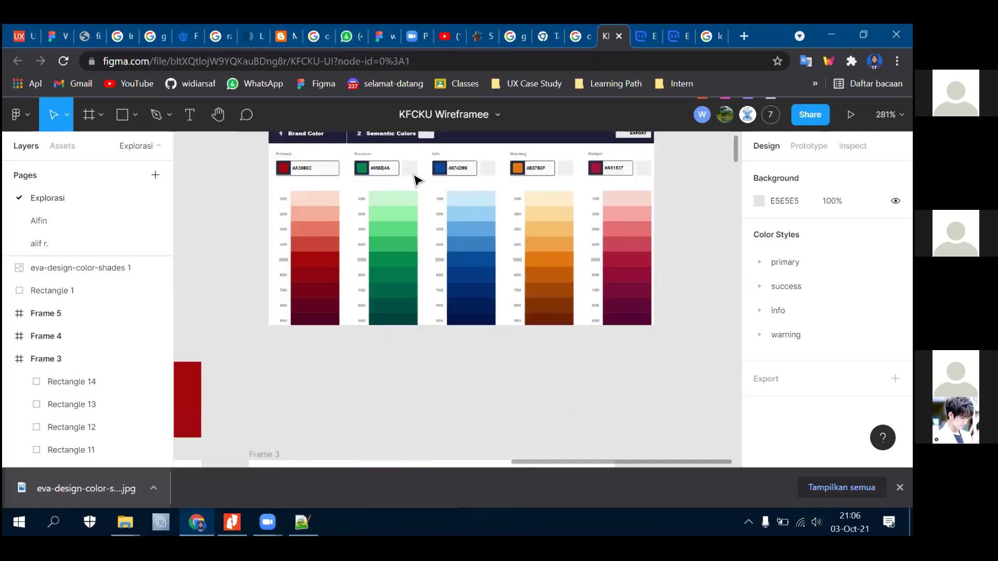
- Examine closely the 100 to 900 shades of the Primary, Success, Info and Warning columns in the Eva Design image
scroll(415, 171, up, 1)
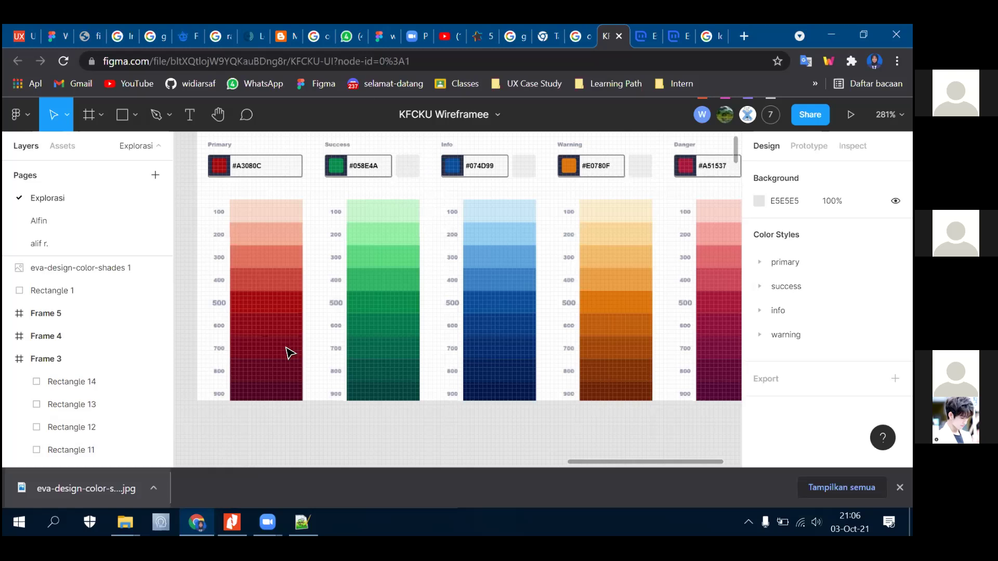
scroll(290, 353, up, 2)
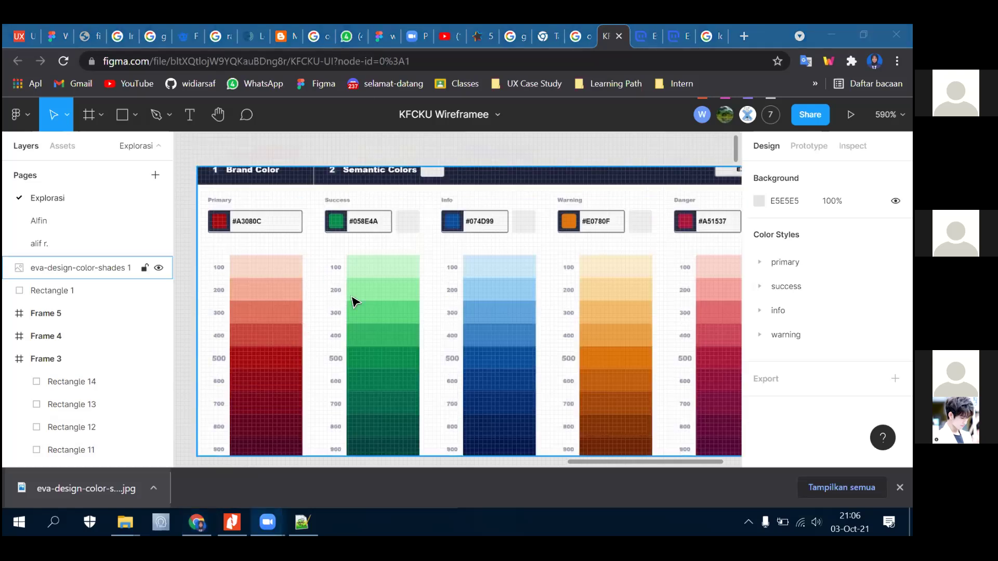
scroll(353, 301, down, 1)
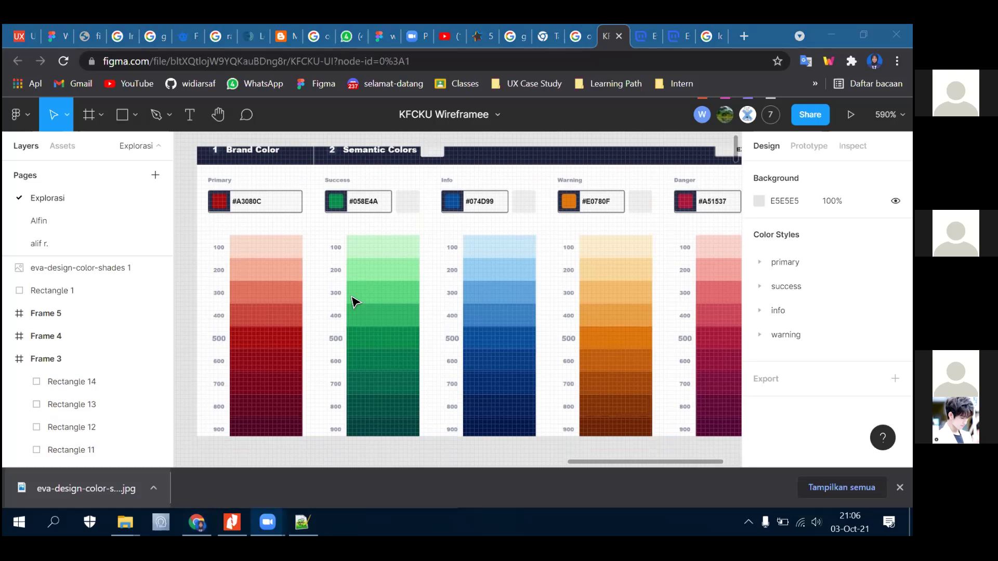
scroll(354, 301, down, 3)
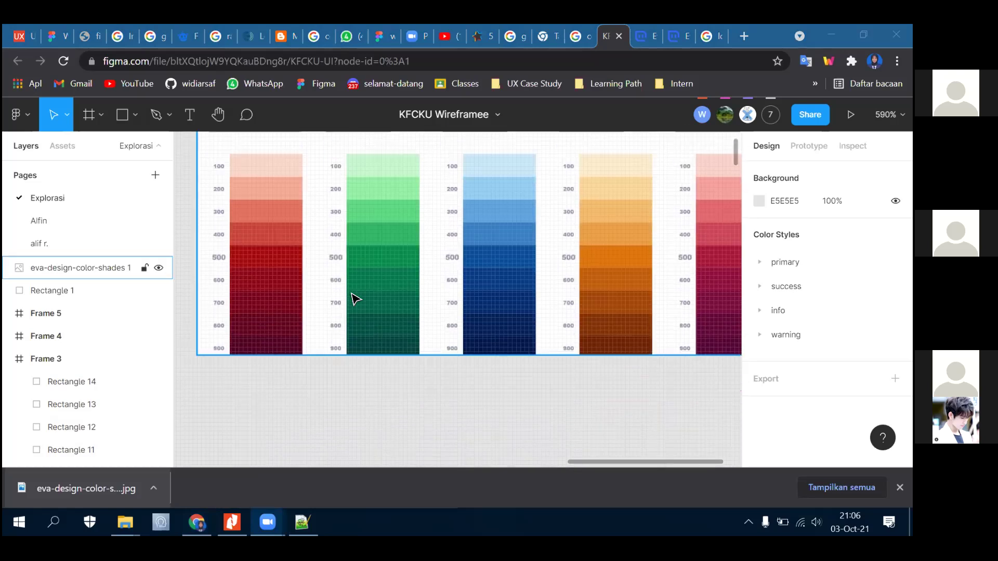
scroll(355, 298, up, 2)
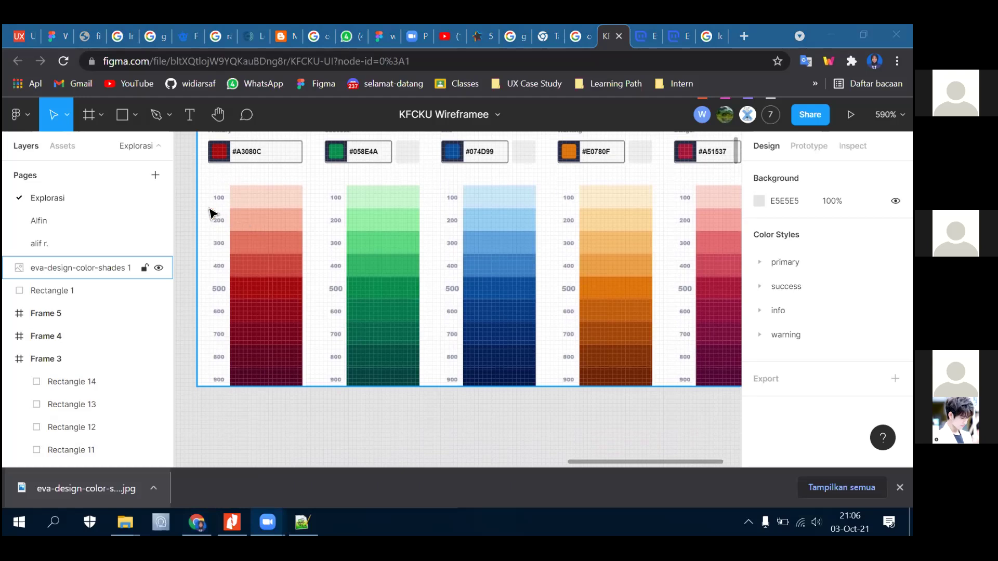
scroll(210, 213, up, 1)
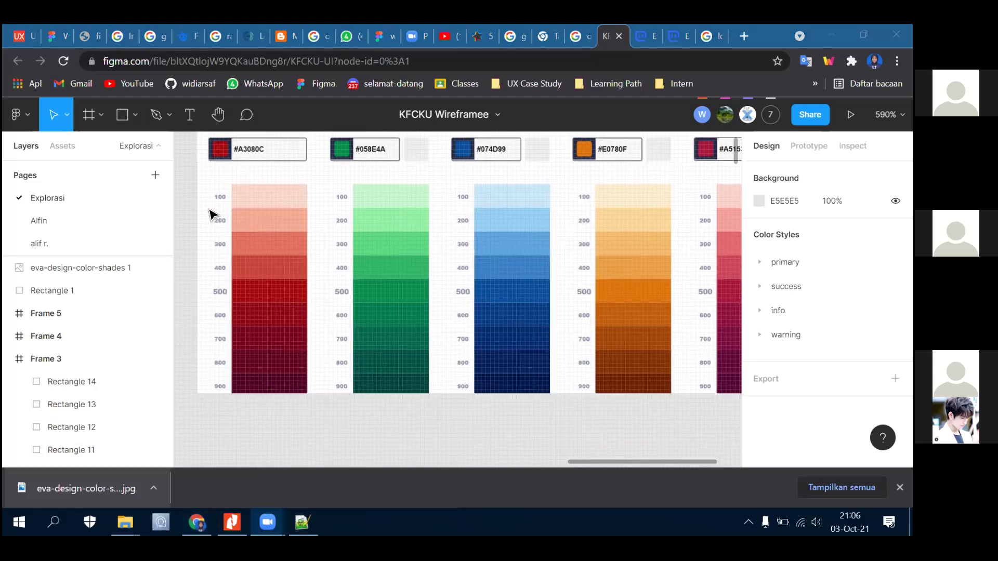
scroll(211, 213, up, 1)
scroll(218, 151, up, 1)
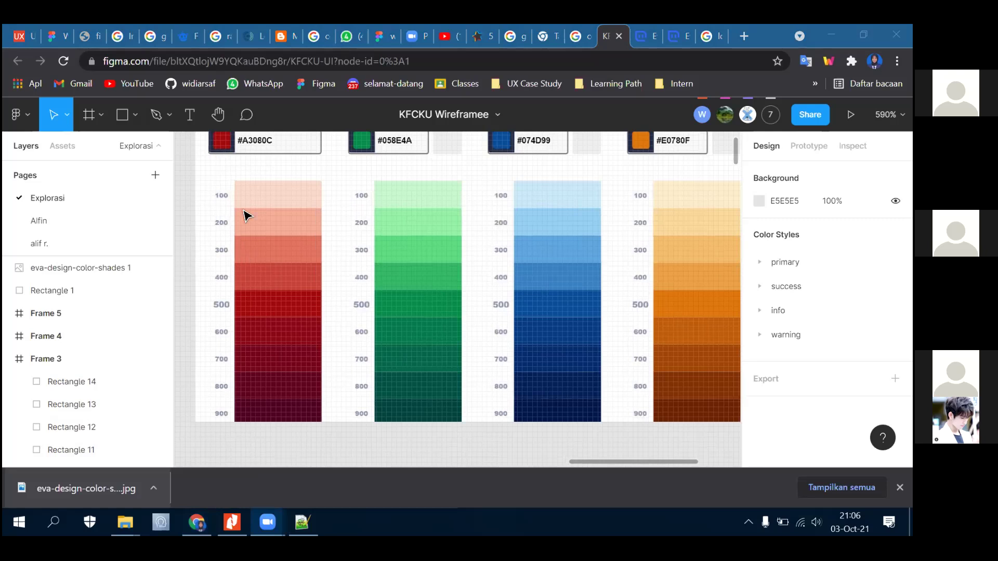
scroll(259, 211, up, 1)
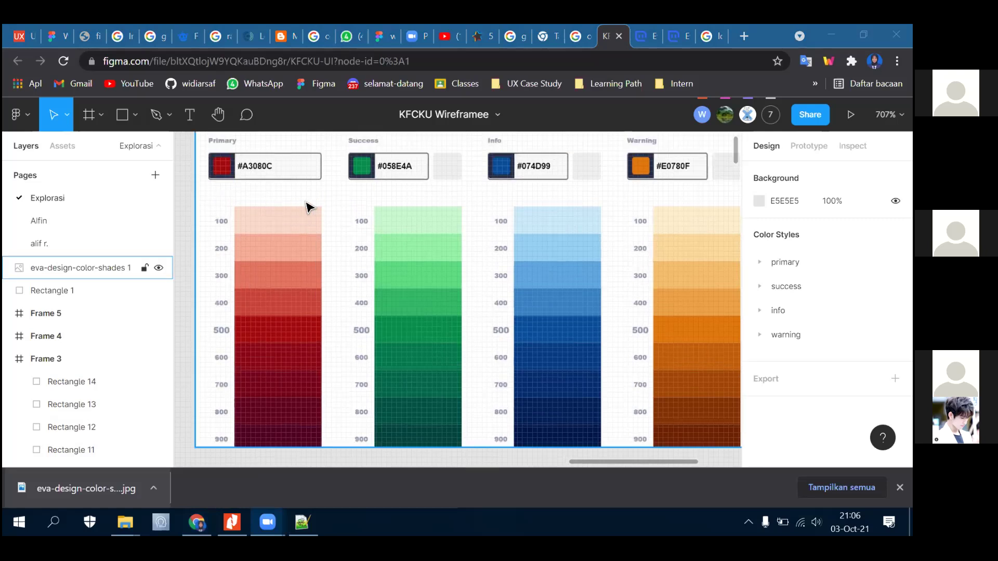
scroll(308, 206, up, 1)
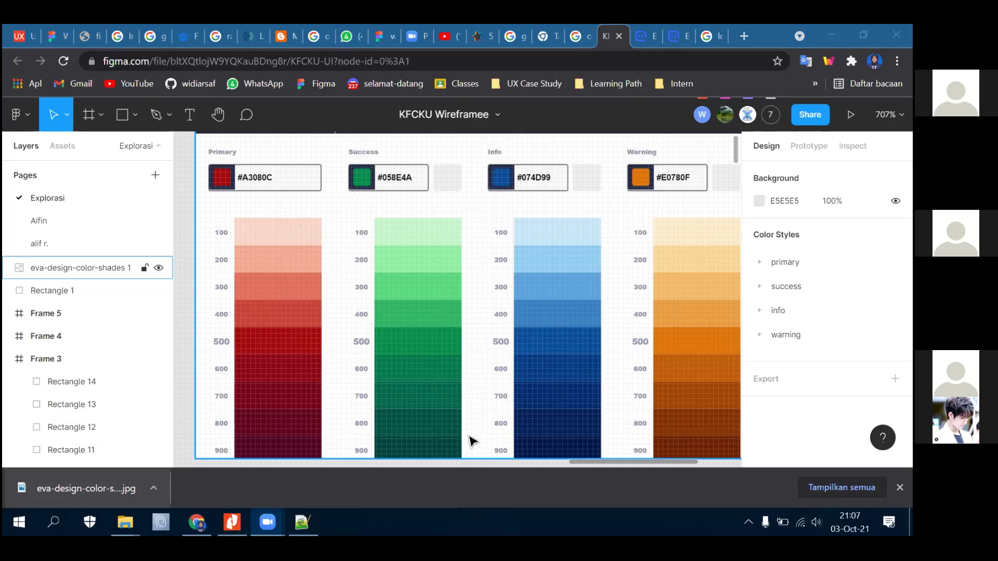
- Review the complete Eva Design shade chart with all five columns, from Primary through Danger
scroll(497, 442, down, 3)
scroll(568, 322, down, 5)
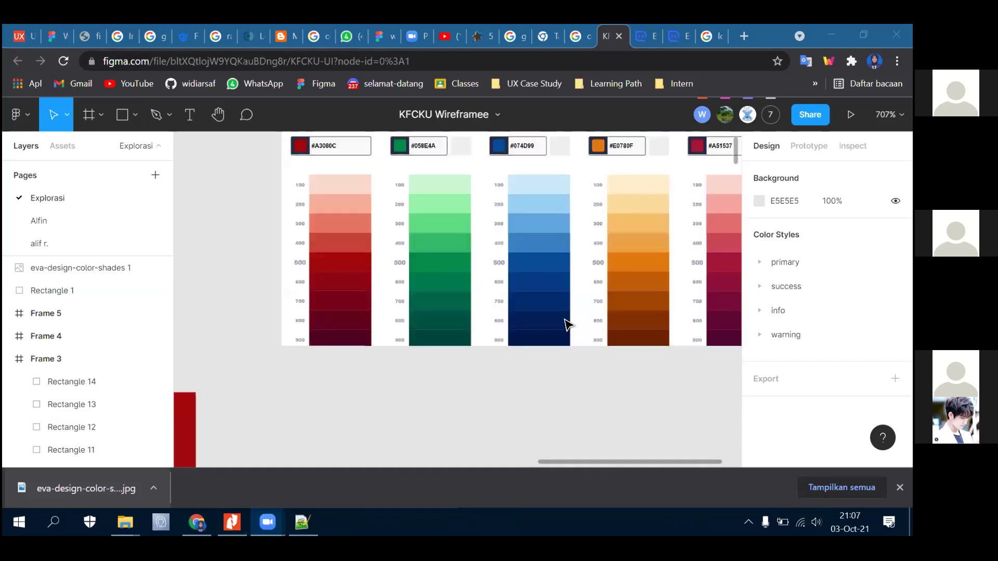
scroll(671, 352, down, 1)
scroll(672, 352, up, 3)
scroll(549, 349, up, 2)
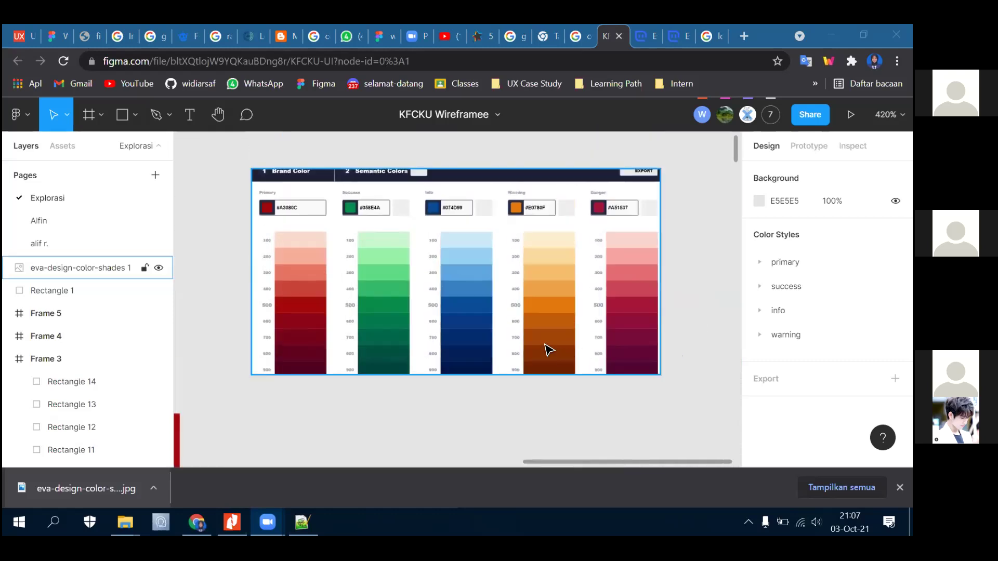
scroll(548, 349, up, 1)
scroll(548, 349, up, 1)
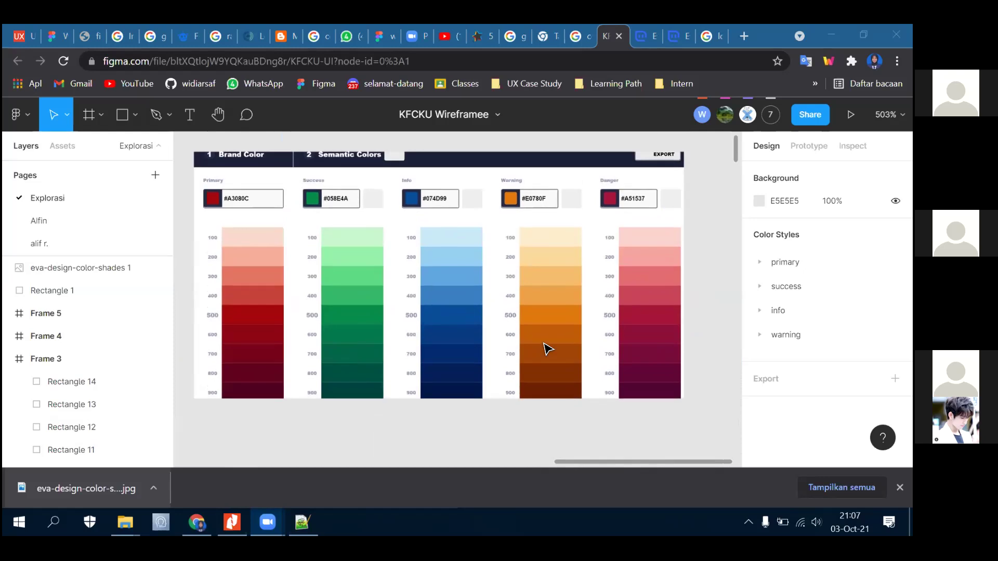
scroll(548, 349, up, 1)
scroll(549, 349, down, 1)
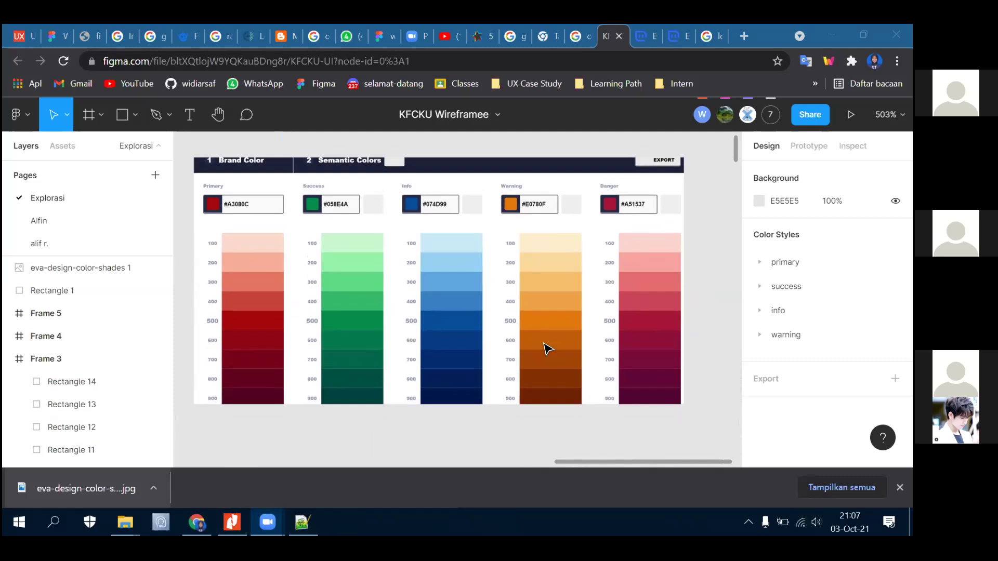
- Move the Eva Design color shades image down so it sits directly above Frame 3
scroll(545, 347, down, 2)
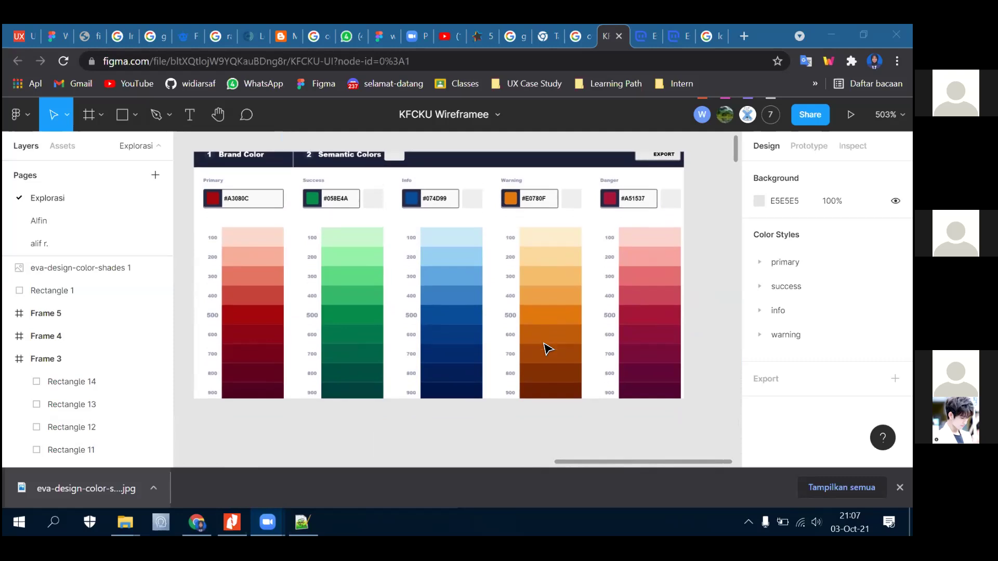
click(441, 343)
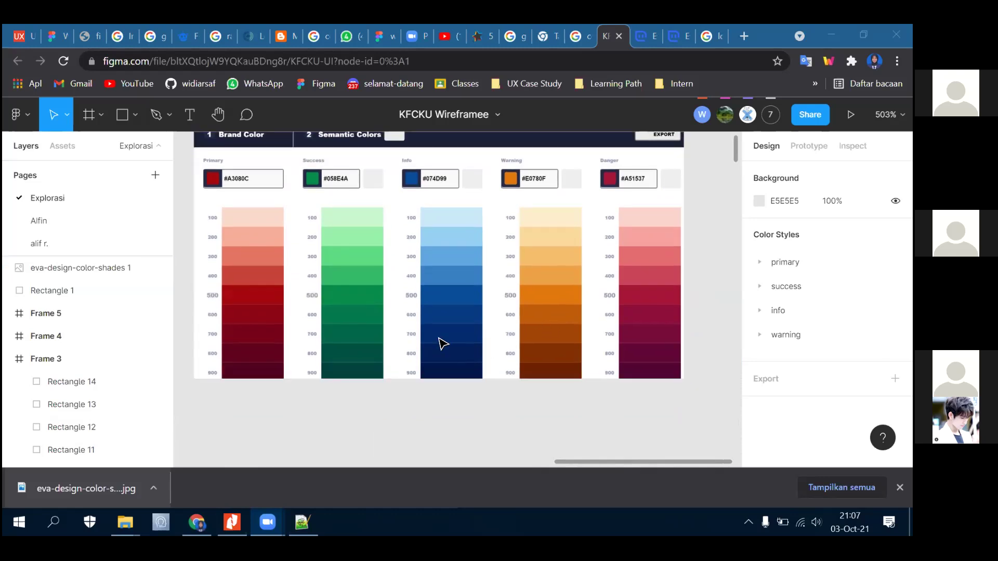
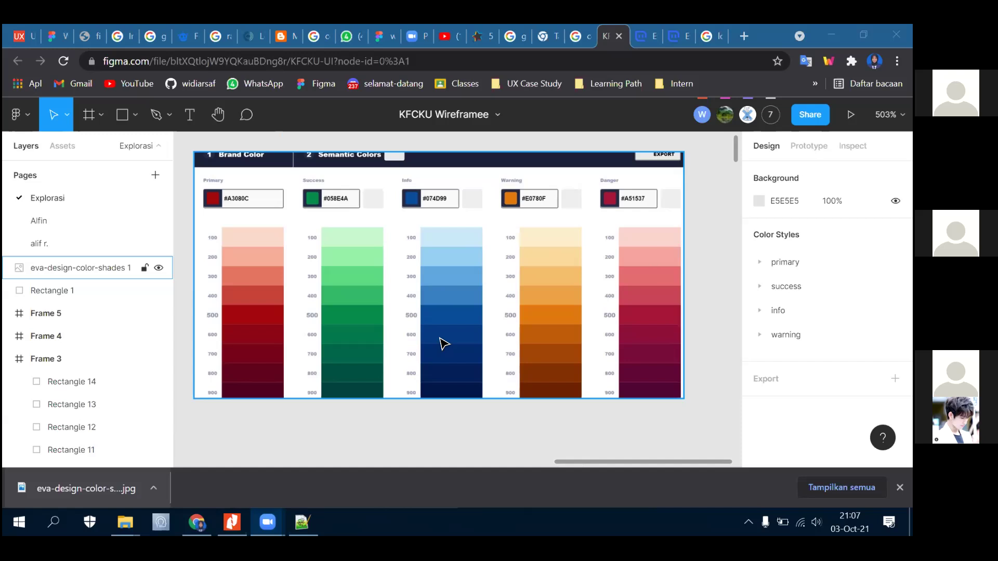
scroll(450, 336, up, 1)
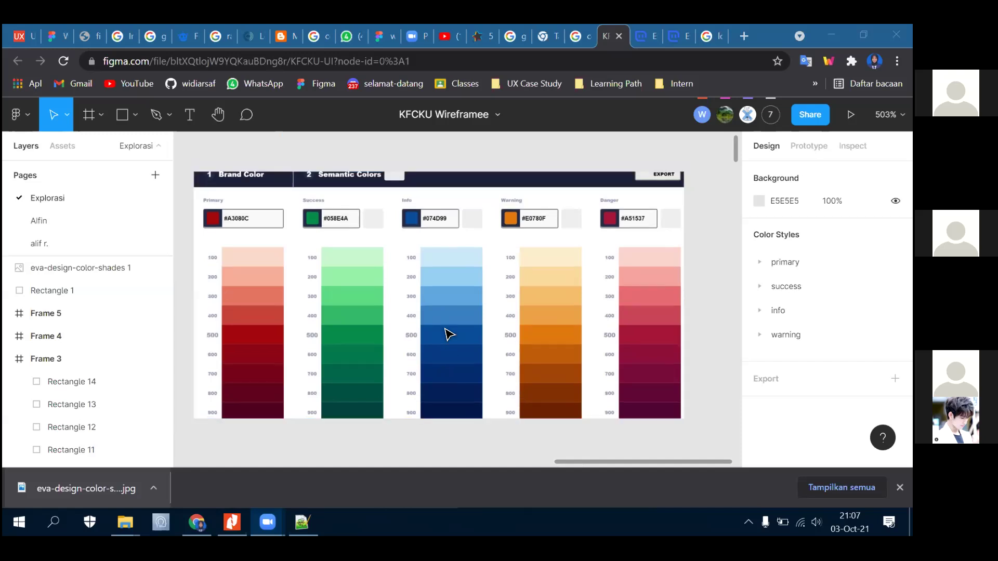
scroll(450, 336, down, 3)
scroll(446, 334, down, 1)
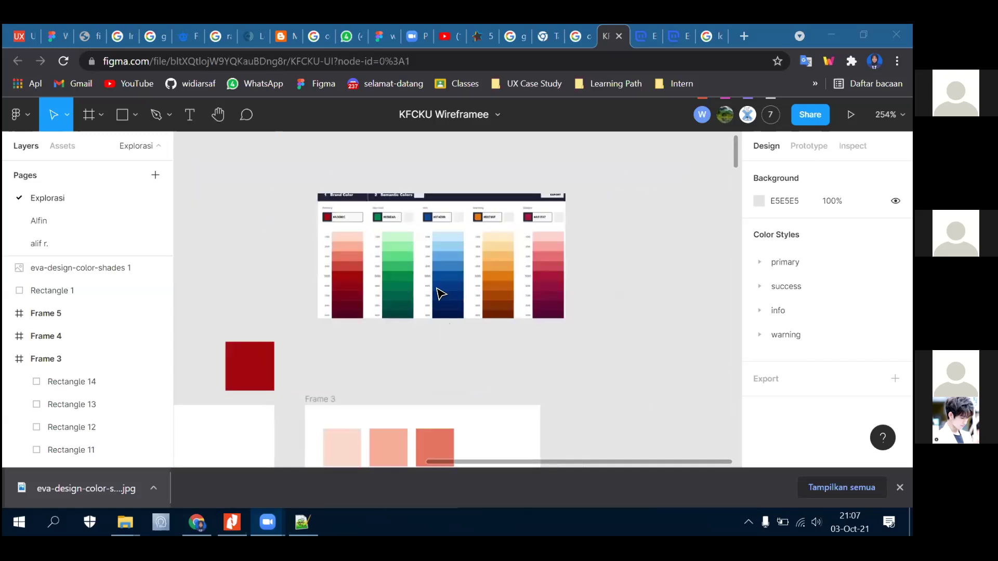
drag(435, 266, 414, 339)
click(438, 249)
scroll(439, 249, down, 3)
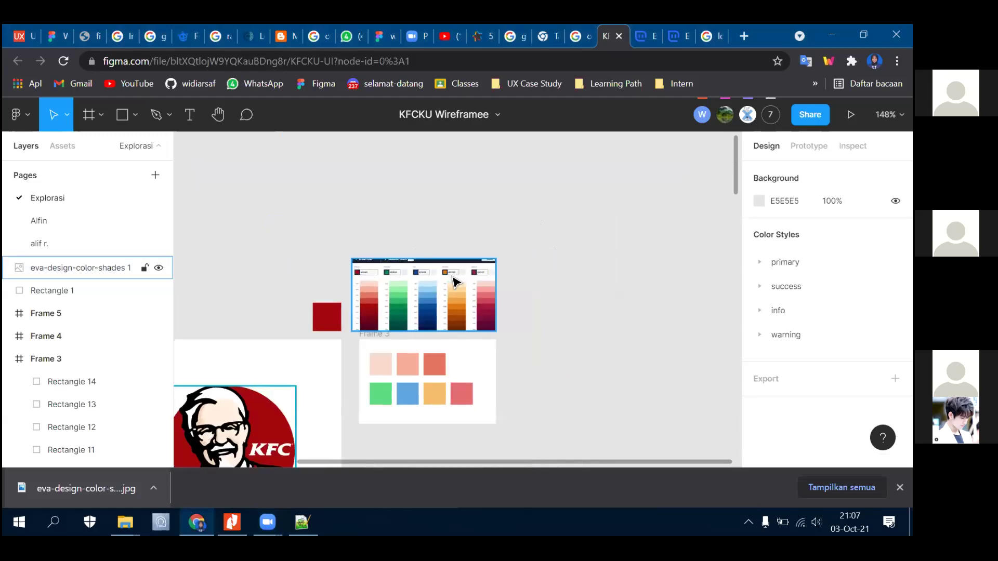
- Shift the Eva Design image slightly up to about Y 261, leaving a small gap above Frame 3
scroll(465, 351, down, 1)
scroll(466, 351, up, 4)
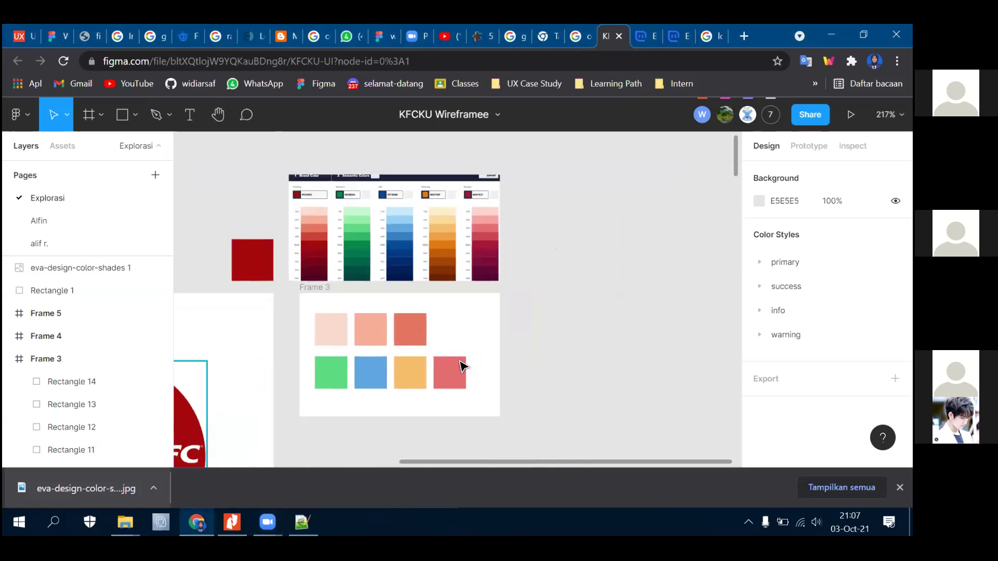
scroll(460, 366, down, 5)
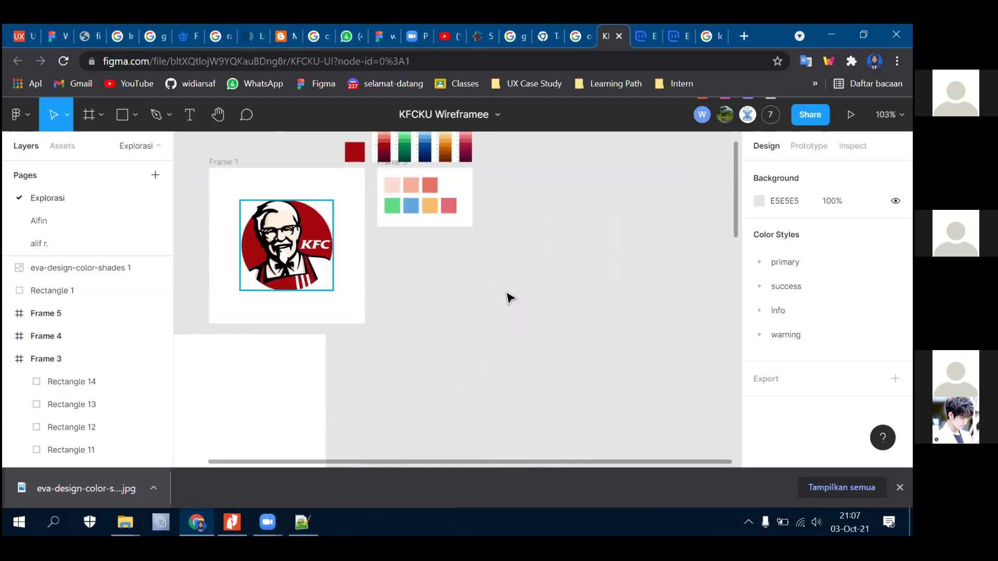
scroll(507, 298, up, 2)
drag(423, 200, 425, 188)
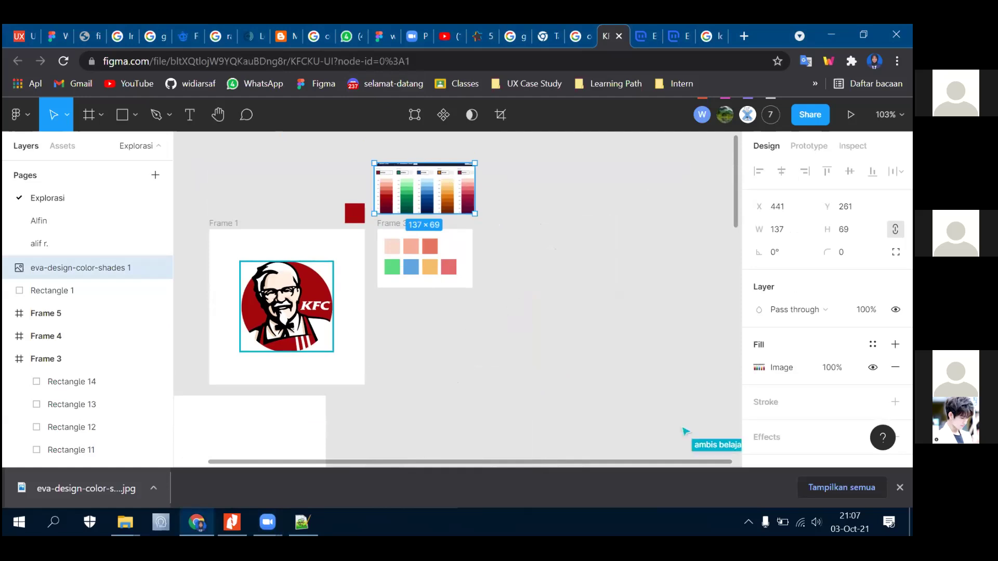
- Compare the two rows of swatches in Frame 3 with the shade columns of the Eva Design image
scroll(382, 288, down, 2)
scroll(445, 243, up, 2)
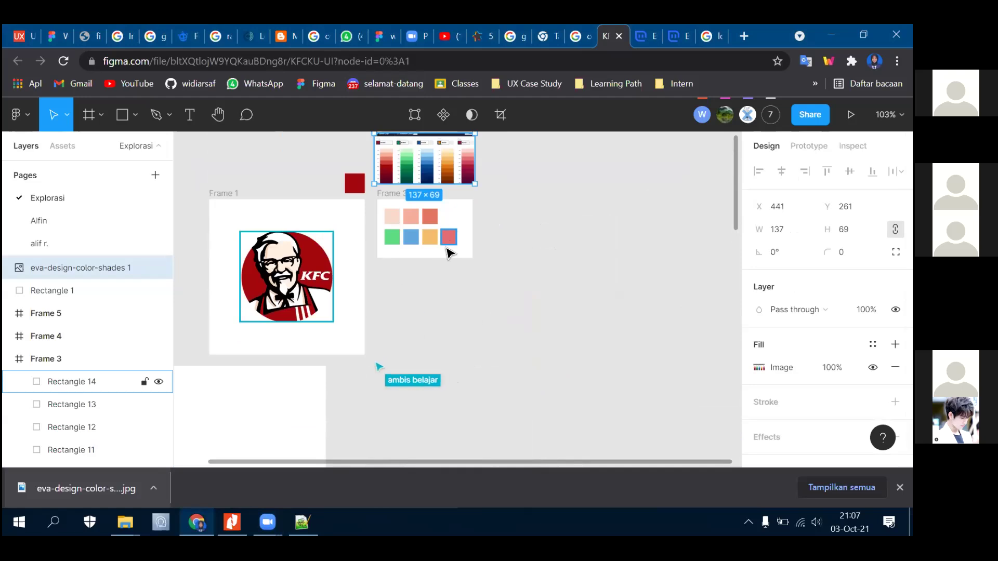
scroll(447, 253, up, 5)
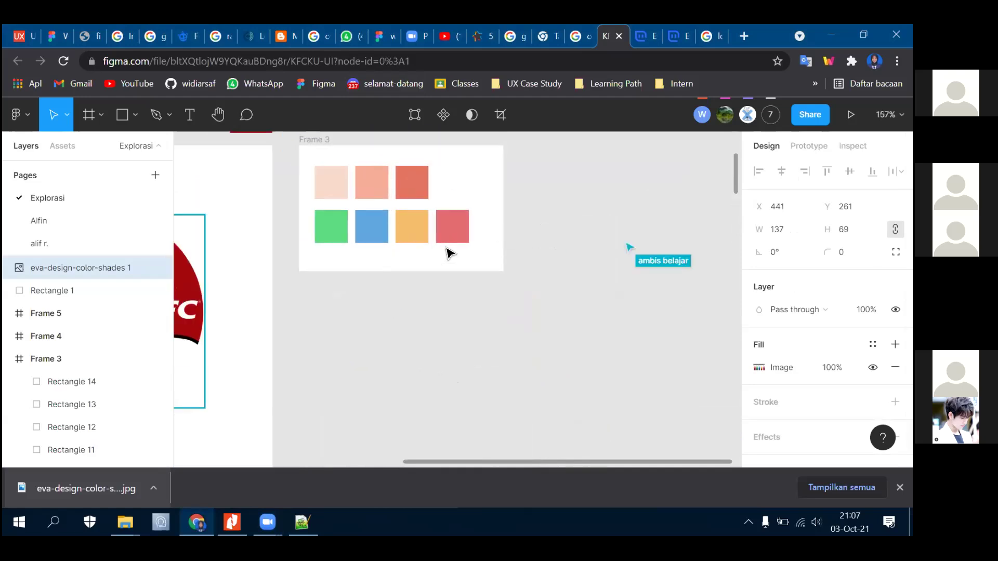
scroll(446, 253, up, 3)
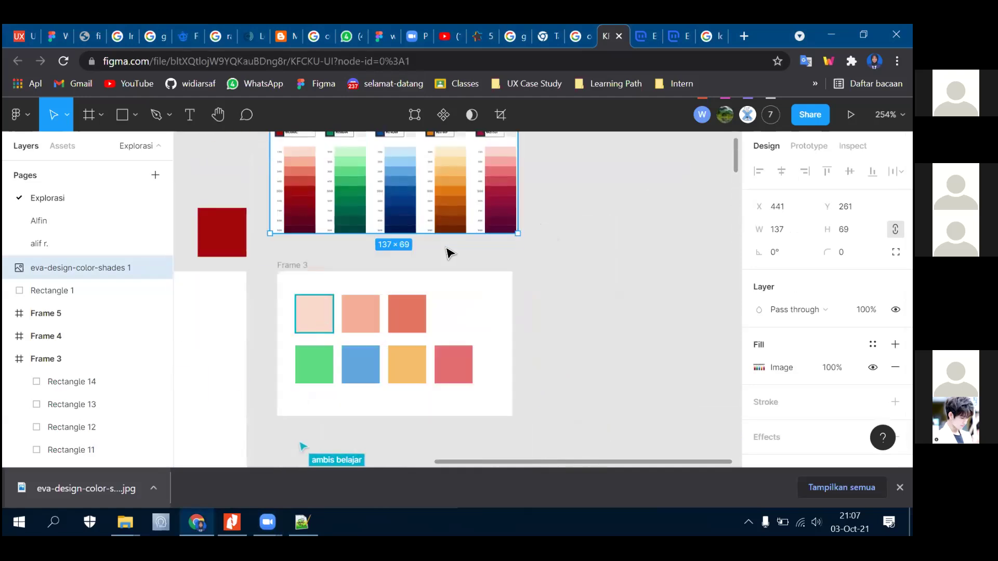
scroll(447, 253, down, 2)
scroll(445, 254, down, 1)
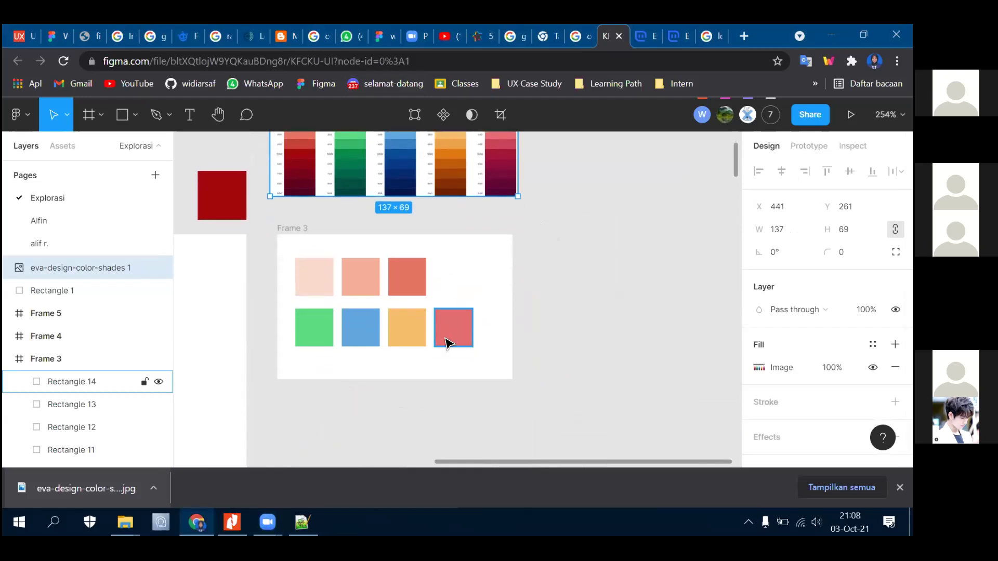
scroll(425, 362, up, 2)
scroll(425, 360, down, 1)
scroll(425, 360, up, 2)
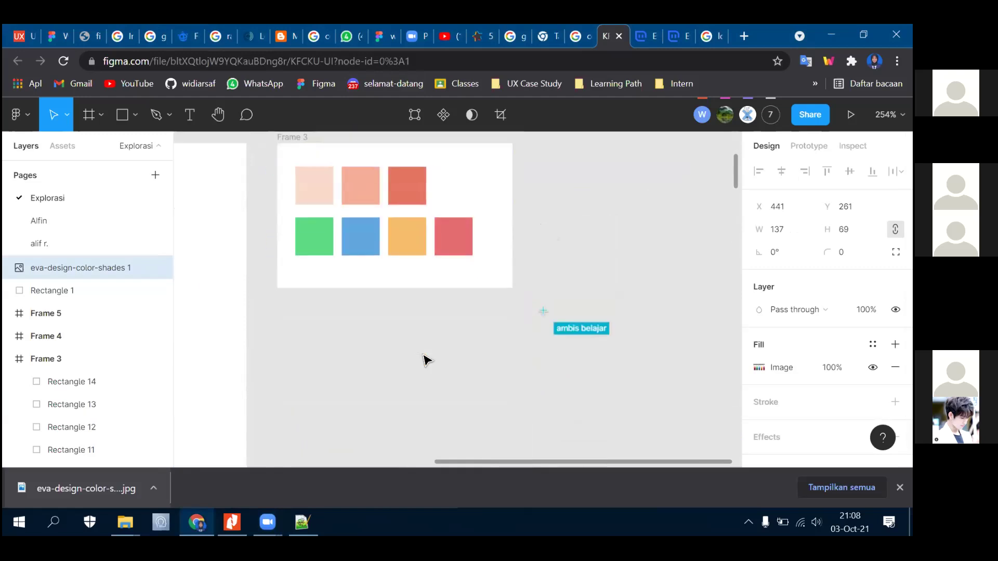
scroll(425, 360, up, 3)
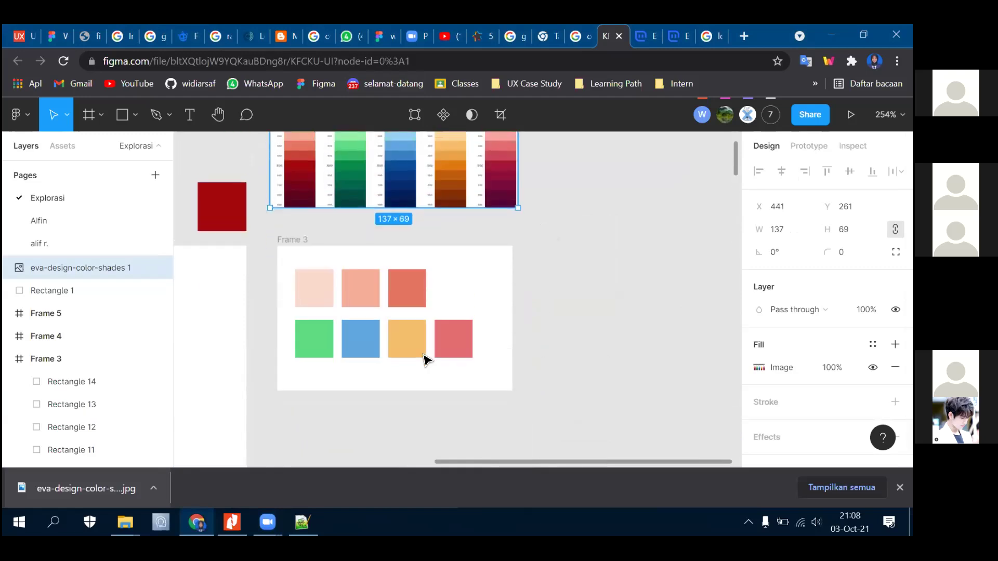
scroll(424, 359, up, 1)
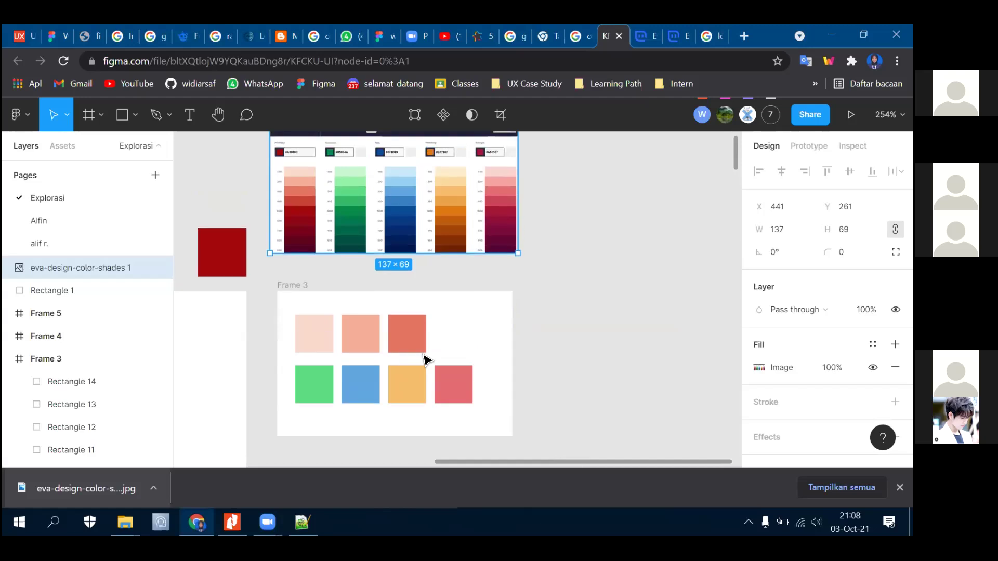
scroll(423, 357, down, 5)
scroll(423, 357, up, 2)
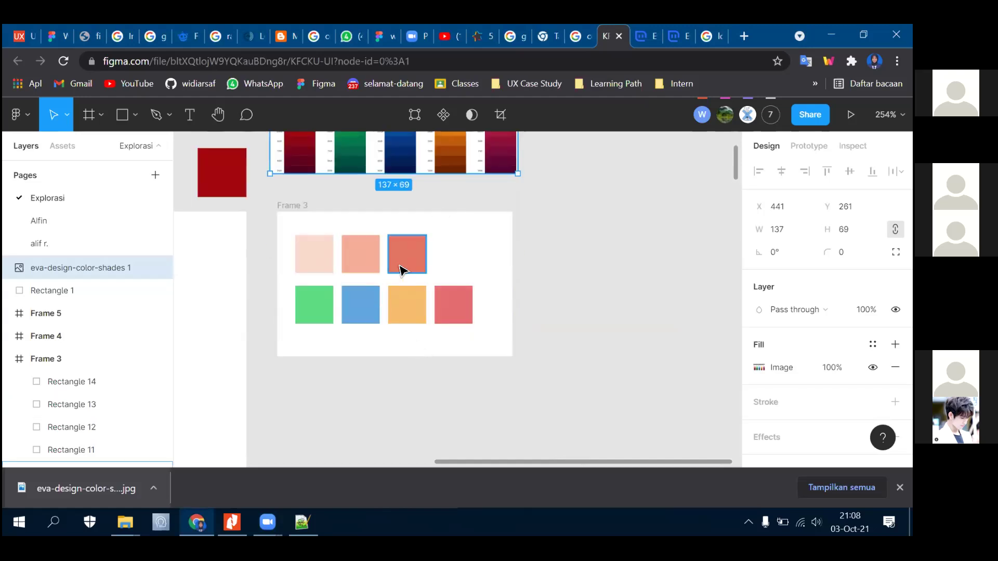
- Draw a near-circular ellipse of about 33 × 32 below Frame 3 and duplicate it into an evenly spaced row of four
click(135, 116)
click(136, 150)
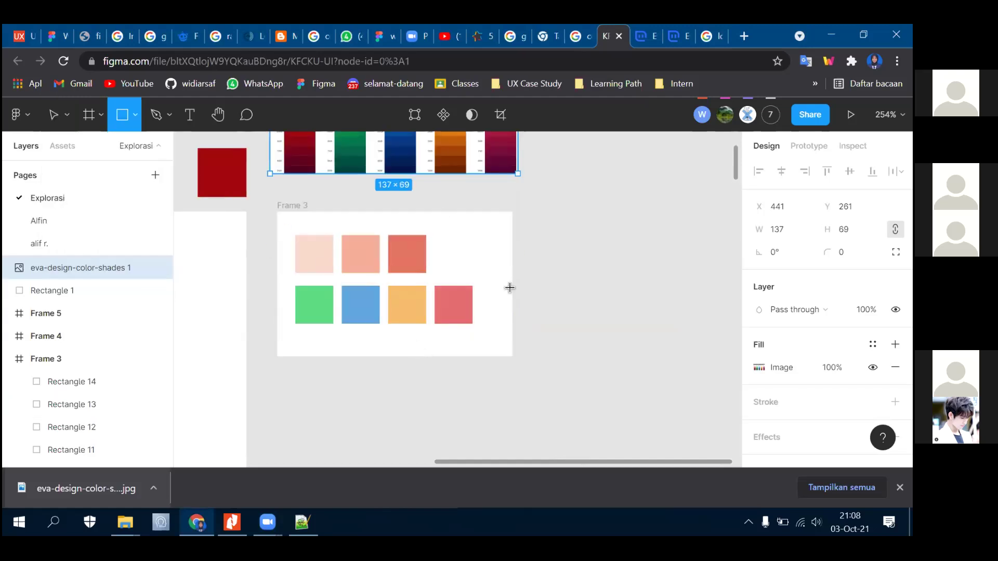
scroll(439, 371, down, 2)
click(135, 116)
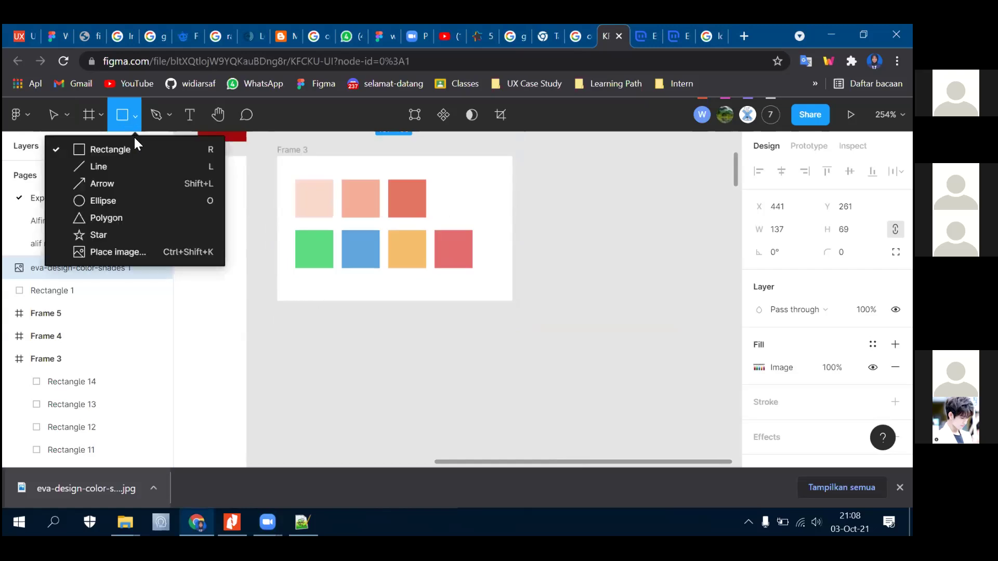
click(144, 202)
mouse_move(387, 321)
mouse_down()
mouse_move(411, 361)
mouse_move(441, 377)
mouse_move(503, 360)
mouse_up()
key(ctrl+d)
key(ctrl+d)
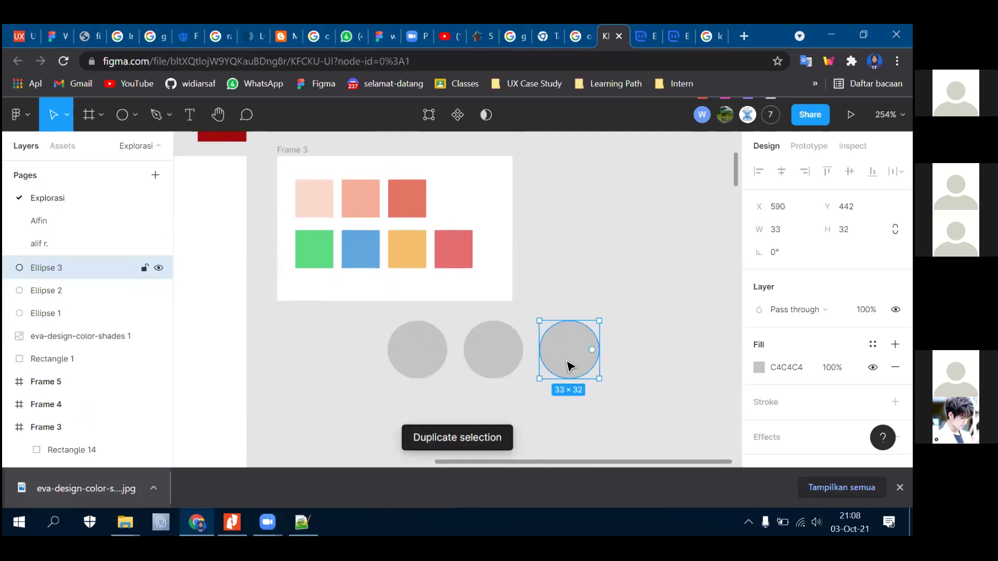
key(ctrl+d)
- Apply the primary/30 color style to all four ellipses below Frame 3
drag(364, 338, 711, 360)
scroll(785, 355, down, 2)
click(872, 287)
scroll(826, 353, down, 3)
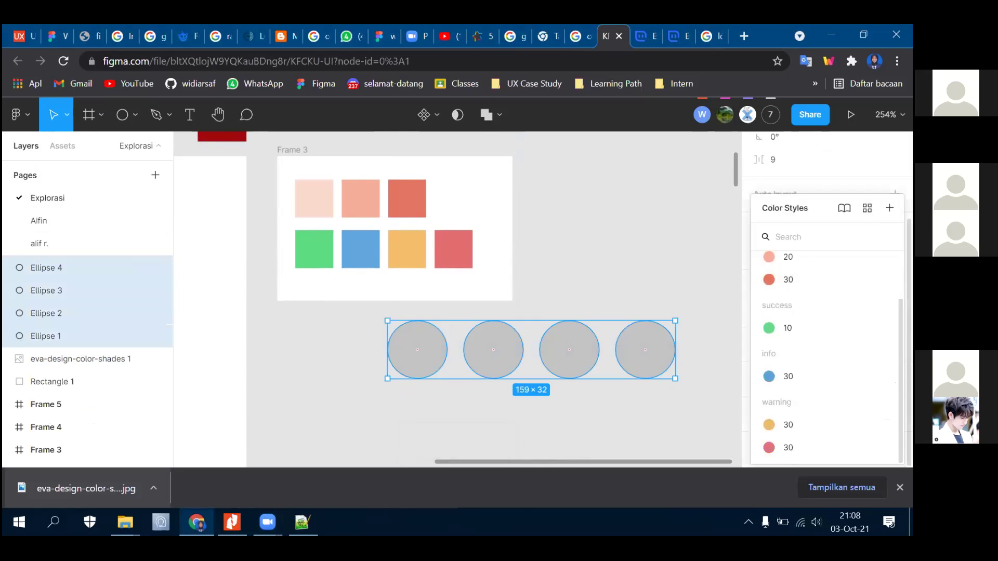
scroll(803, 312, up, 2)
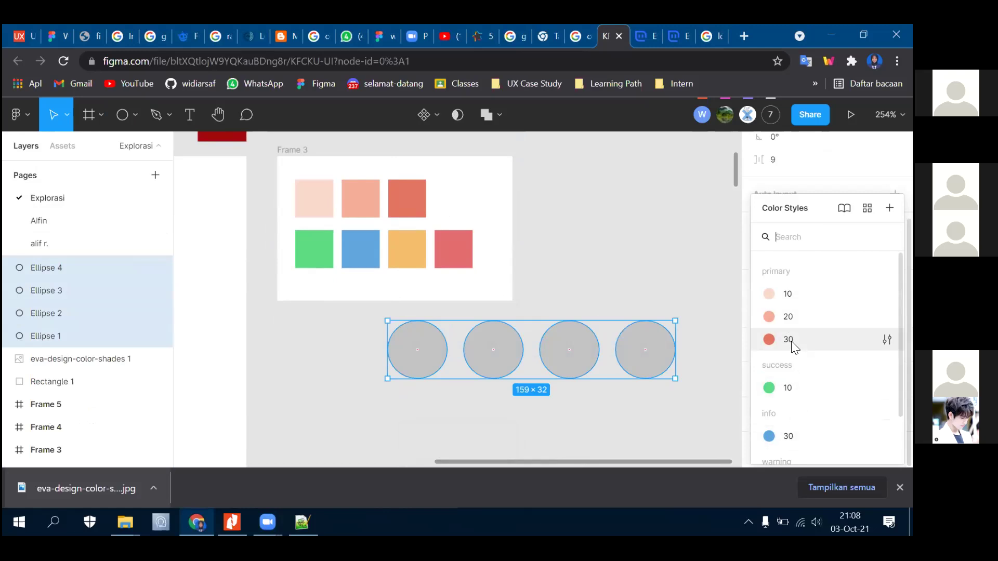
scroll(363, 258, up, 5)
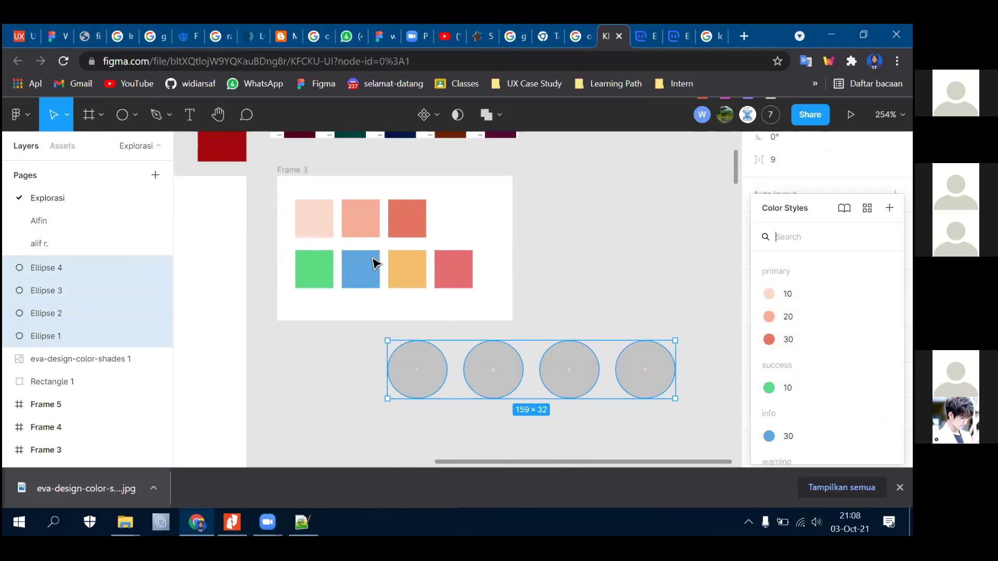
scroll(341, 306, down, 5)
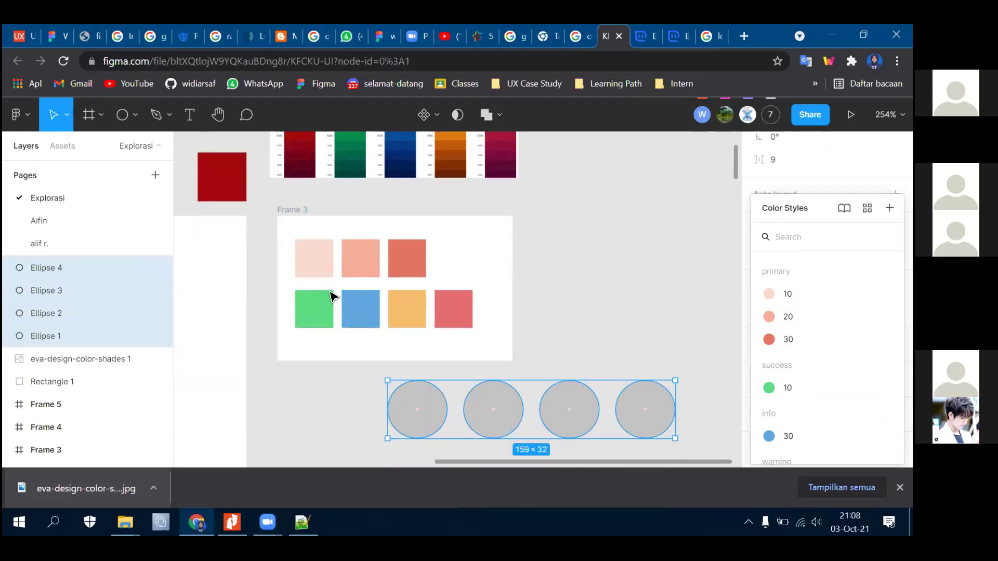
scroll(348, 281, up, 8)
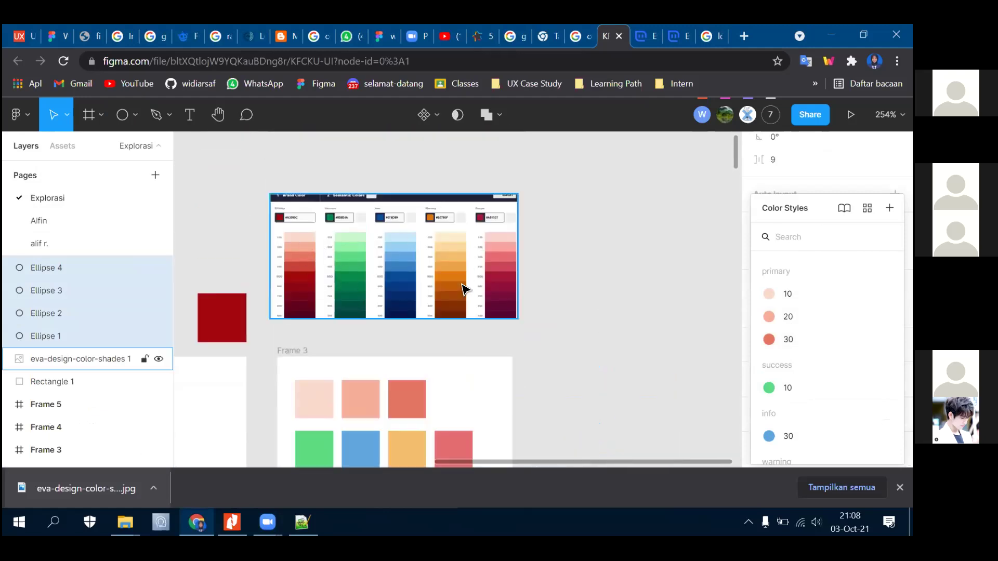
scroll(461, 288, down, 5)
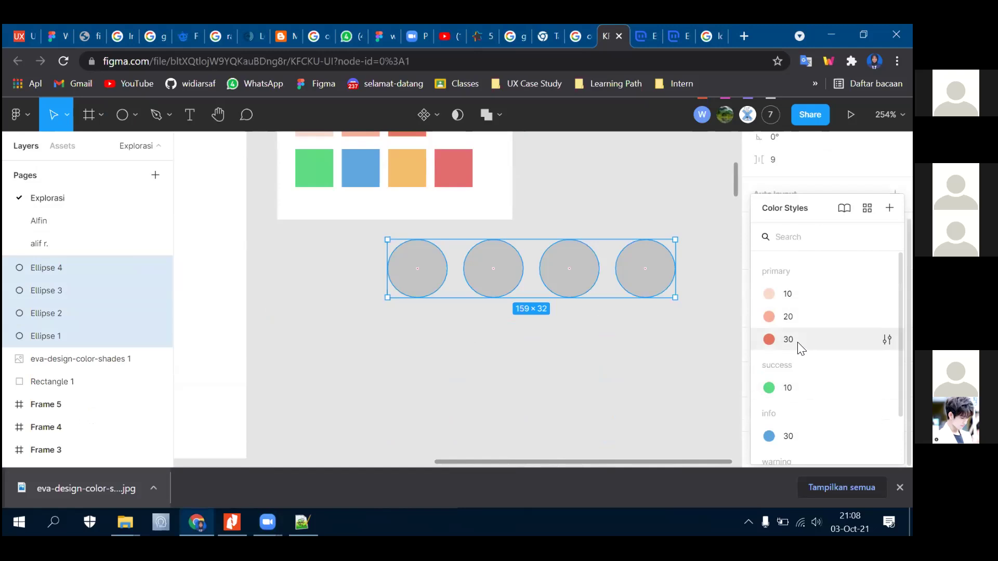
click(787, 339)
click(641, 194)
- Check which color style fills the third swatch in Frame 3's first row against the recolored ellipses
scroll(392, 328, up, 2)
click(408, 304)
key(ctrl+a)
click(650, 216)
scroll(405, 202, up, 2)
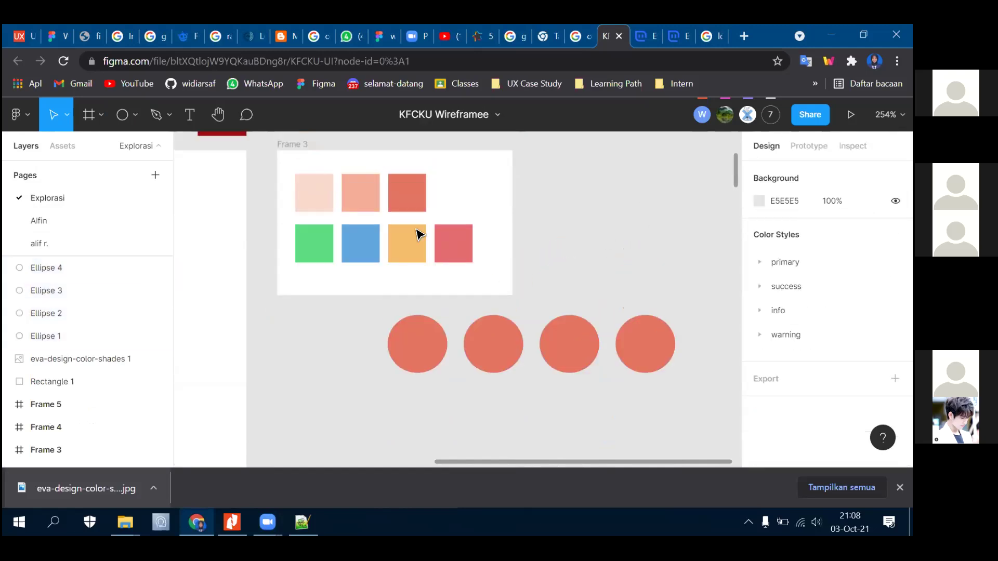
click(407, 203)
scroll(804, 385, down, 2)
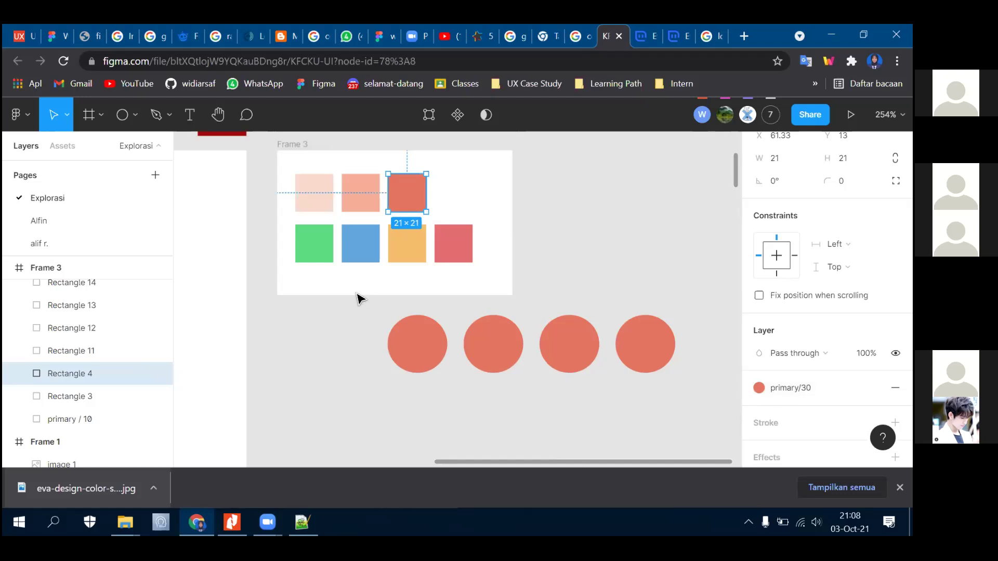
scroll(358, 297, up, 1)
scroll(535, 305, up, 3)
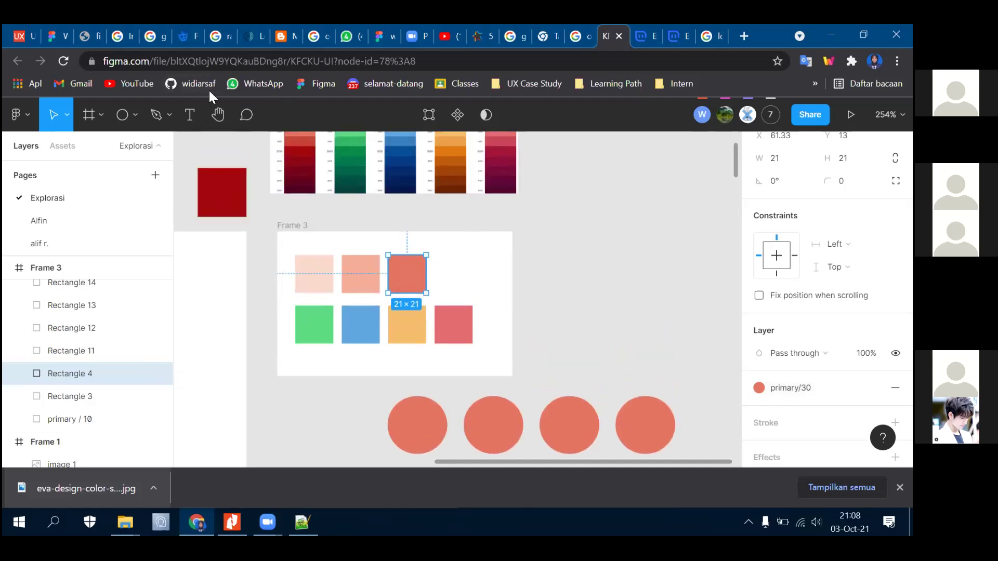
- Draw a small rectangle of about 9 × 11 beside the Primary column of the Eva Design image
scroll(334, 239, up, 1)
scroll(296, 334, up, 6)
ctrl+scroll(289, 329, up, 1)
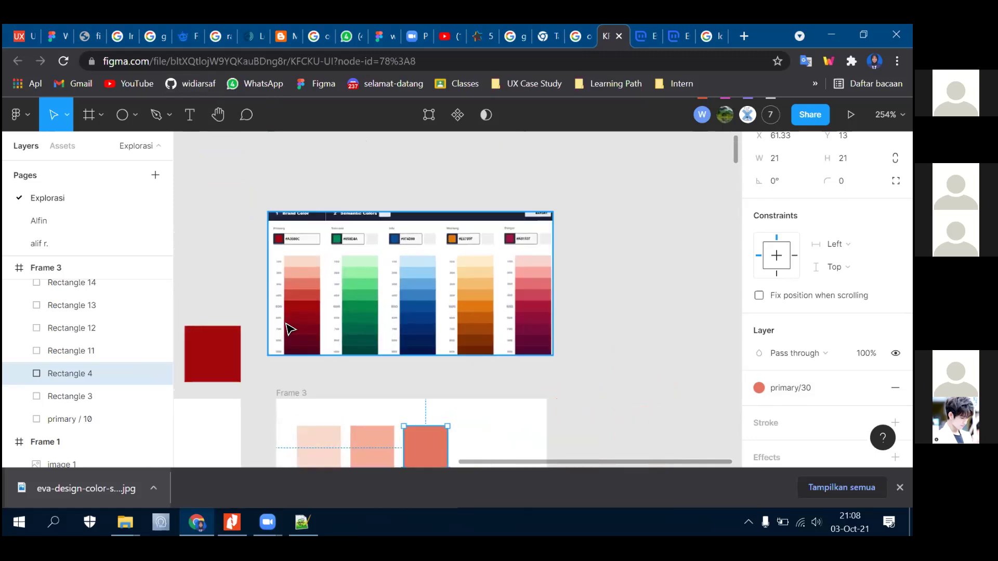
ctrl+scroll(290, 329, up, 2)
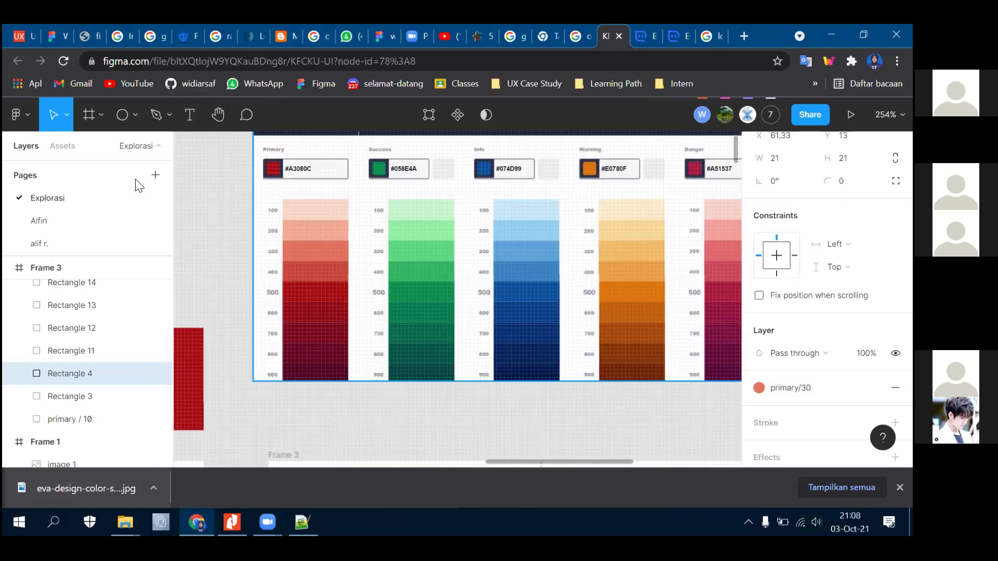
click(134, 114)
click(147, 150)
drag(212, 236, 213, 240)
drag(247, 278, 246, 276)
- Fill the small rectangle with 8C0514, sampled from the 600 shade of the Primary column, and select its hex value
click(759, 309)
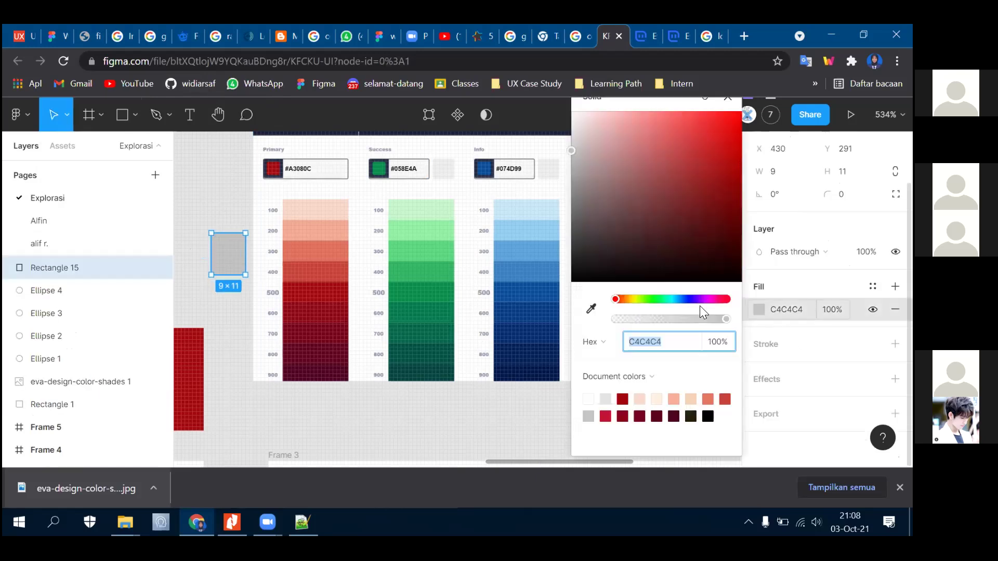
click(591, 309)
click(338, 314)
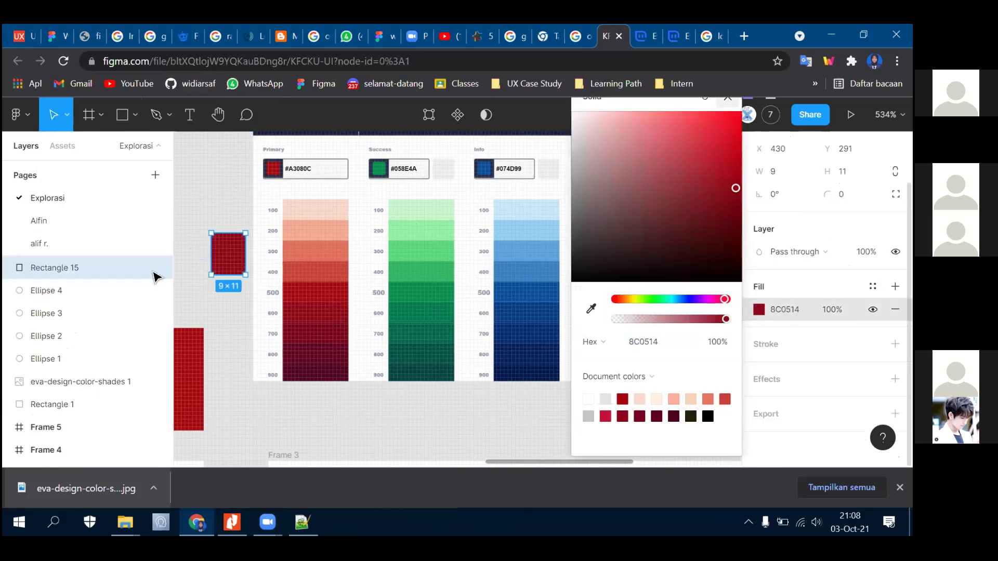
click(799, 378)
click(784, 309)
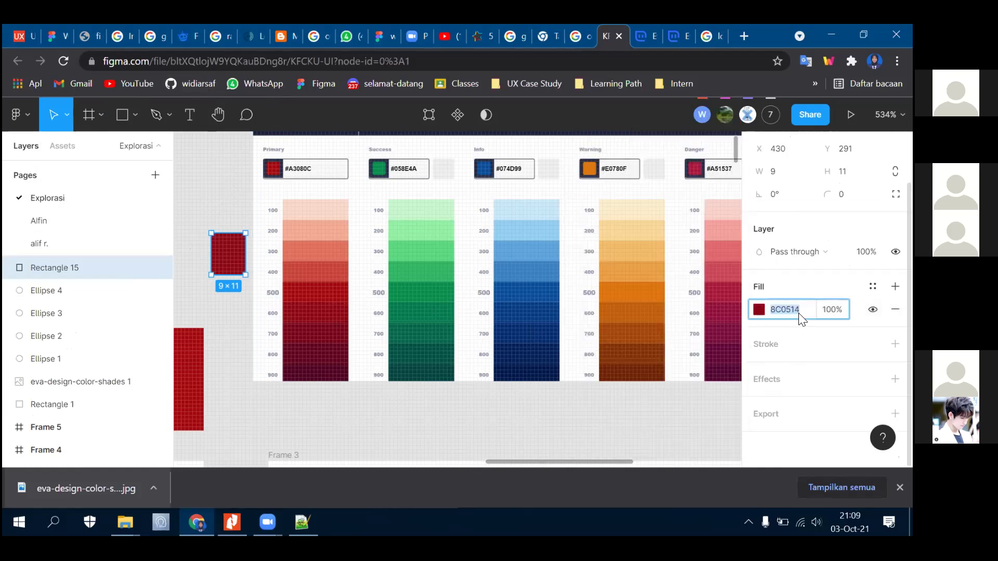
scroll(555, 370, down, 3)
scroll(563, 352, down, 5)
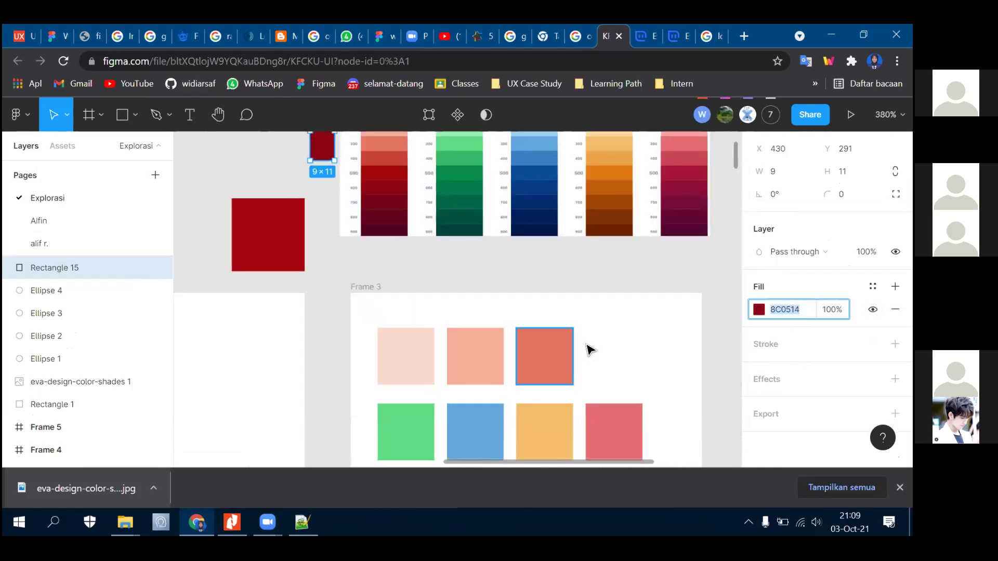
- Change the primary/30 color style, opened from Frame 3's third first-row swatch, to 8C0514
click(563, 290)
scroll(793, 363, down, 2)
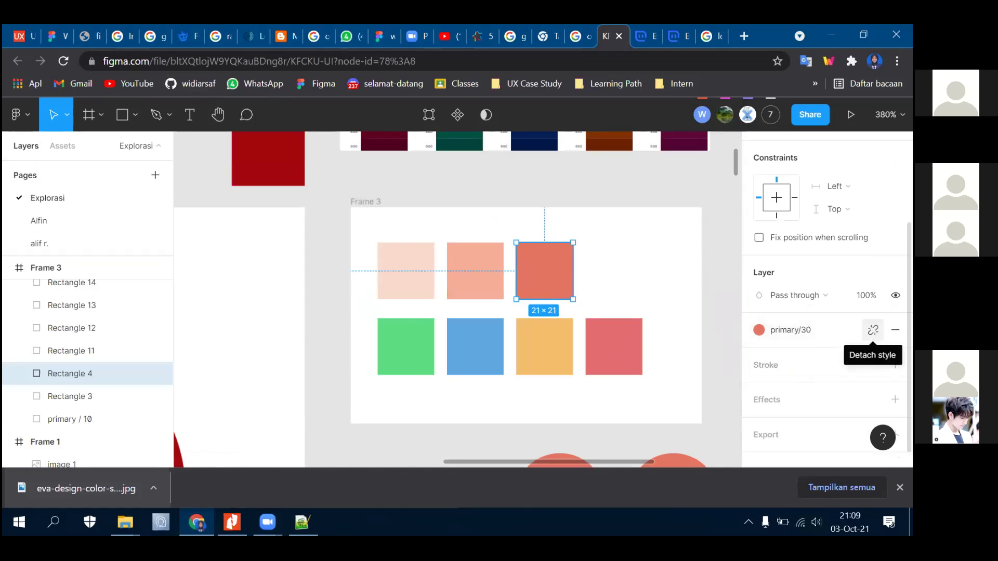
click(872, 330)
key(ctrl+z)
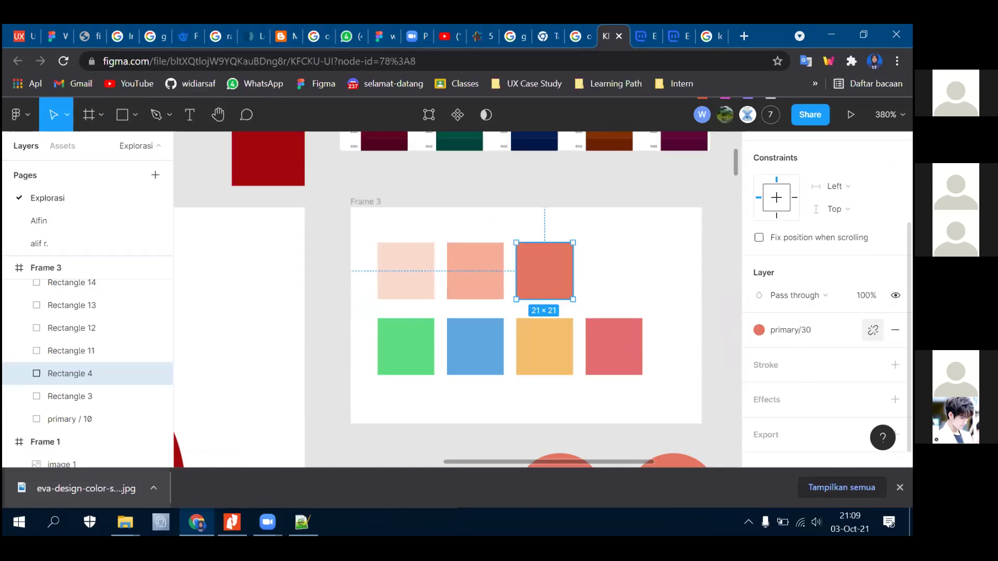
click(805, 331)
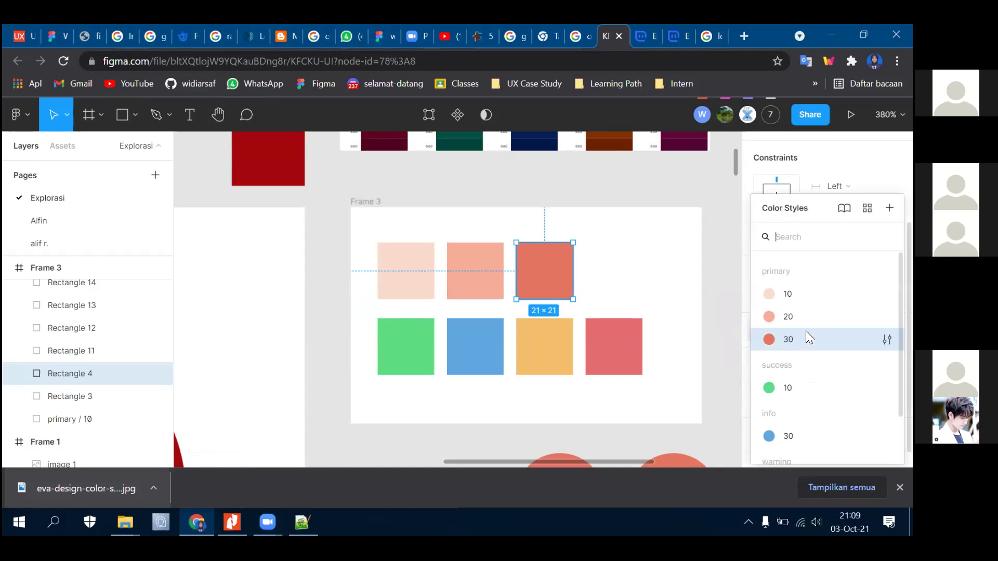
click(886, 339)
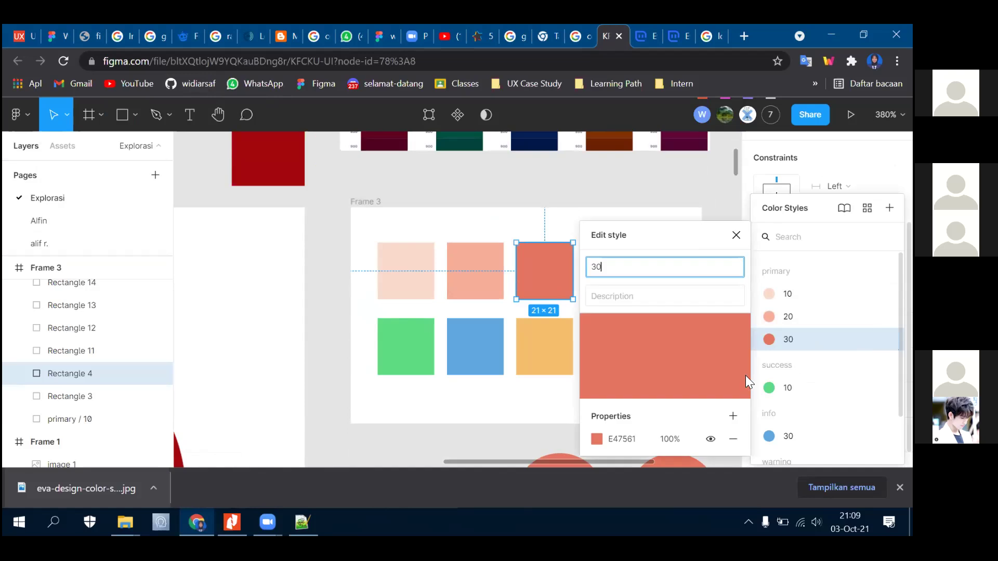
click(630, 437)
text(8C0A1E)
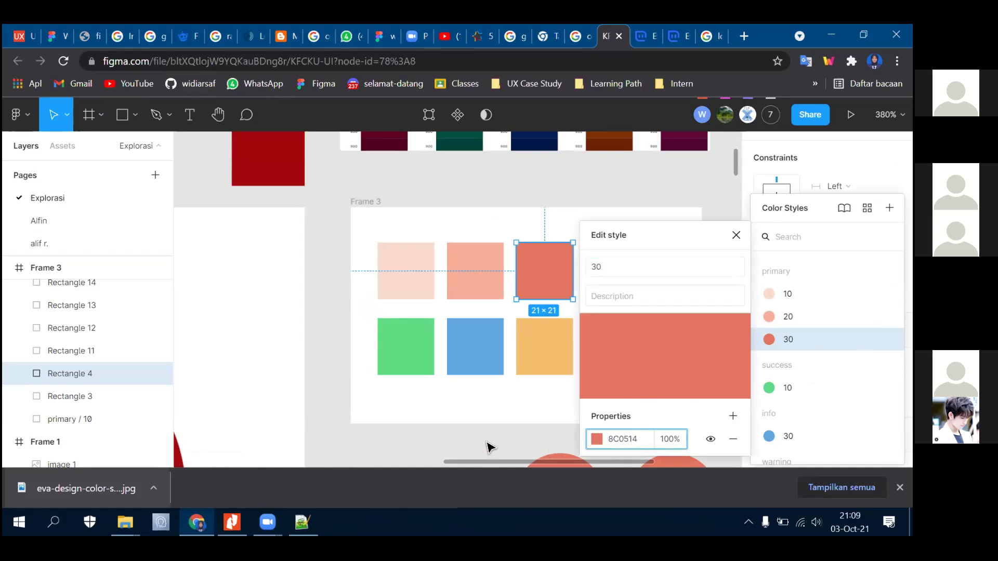
click(464, 439)
click(549, 365)
scroll(517, 364, down, 5)
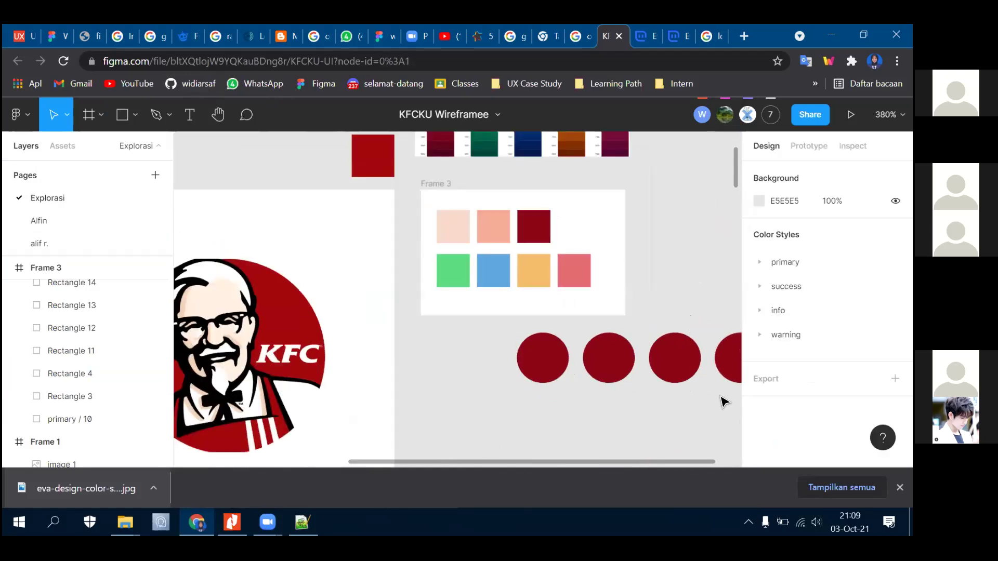
- Delete the four ellipses below Frame 3
scroll(527, 361, up, 2)
click(362, 372)
scroll(642, 317, up, 2)
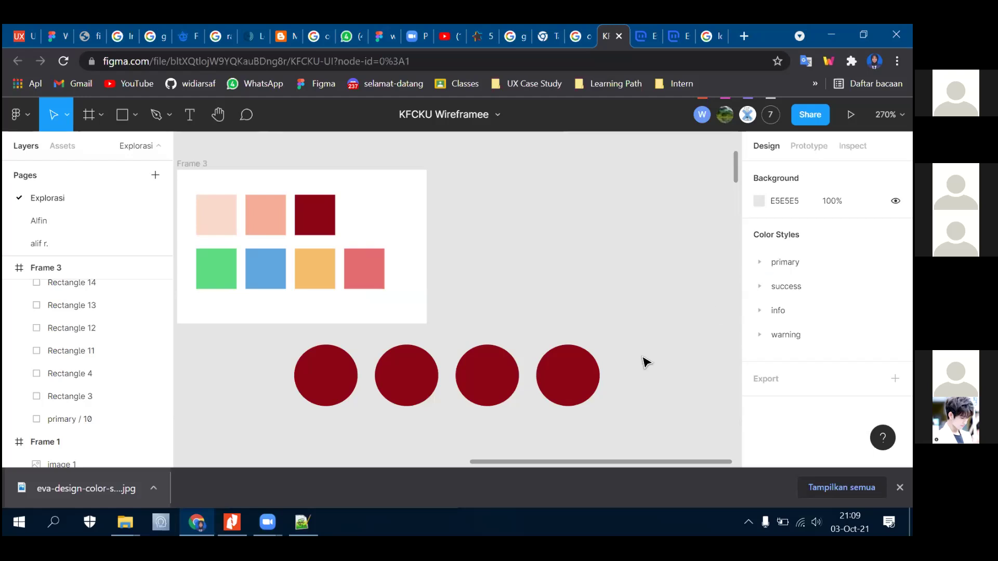
scroll(469, 332, down, 3)
drag(334, 357, 583, 367)
key(Delete)
- Delete the two loose red rectangles and the Eva Design color shades image above Frame 3
scroll(310, 184, up, 2)
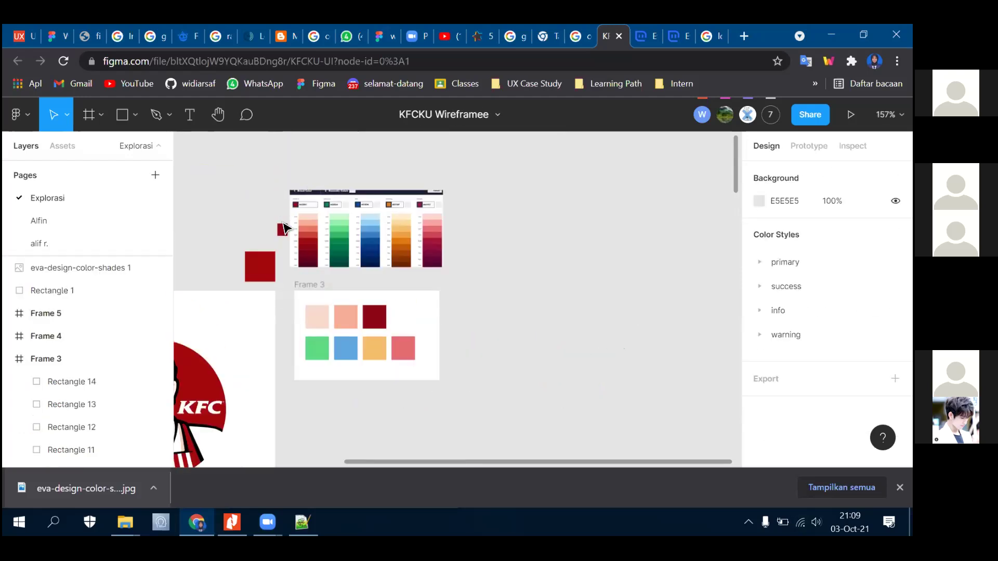
drag(285, 229, 267, 264)
shift+click(267, 264)
key(Delete)
click(345, 221)
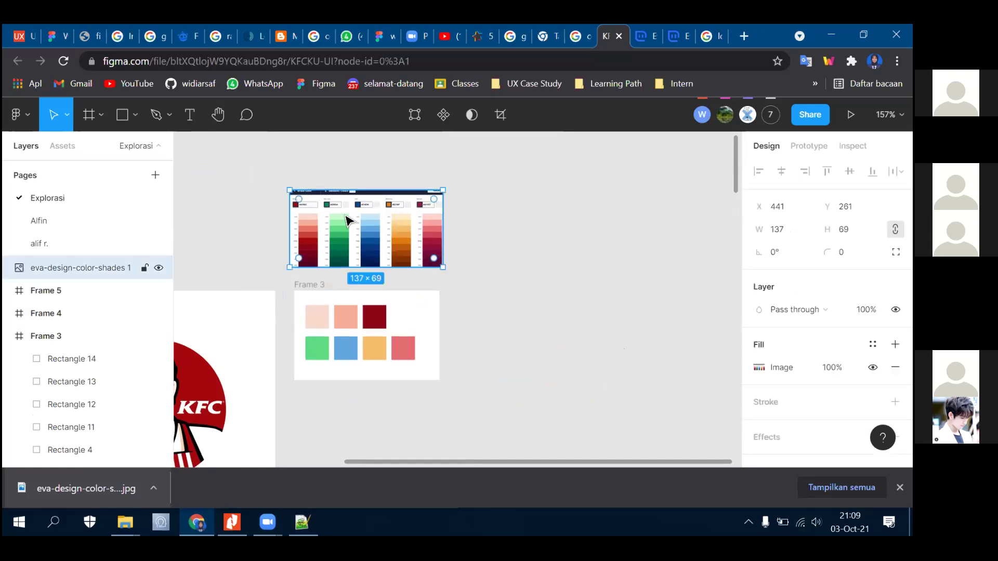
key(Delete)
- Check which color style fills the first swatch in Frame 3
scroll(368, 311, up, 2)
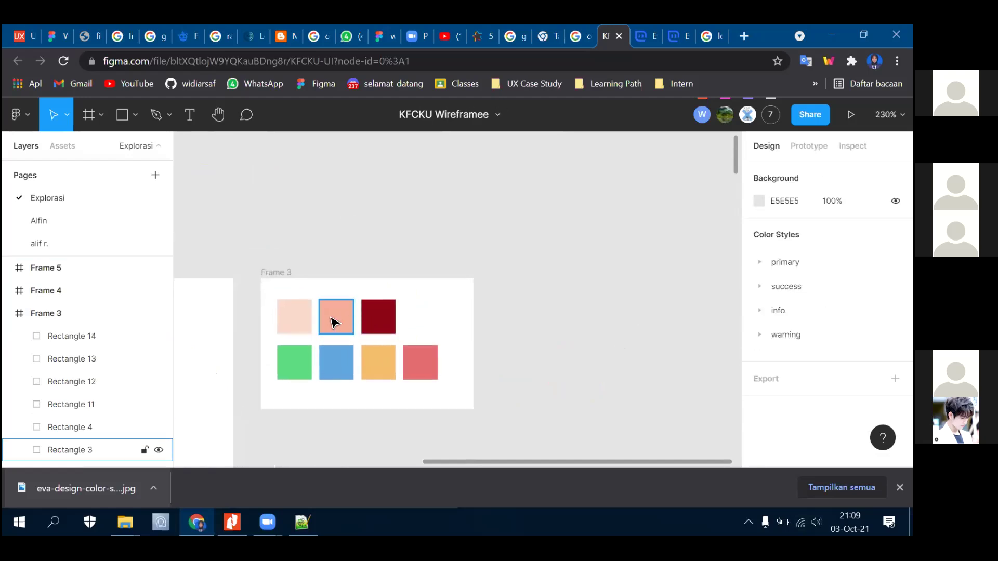
click(281, 280)
scroll(280, 279, down, 2)
click(478, 348)
scroll(305, 303, up, 2)
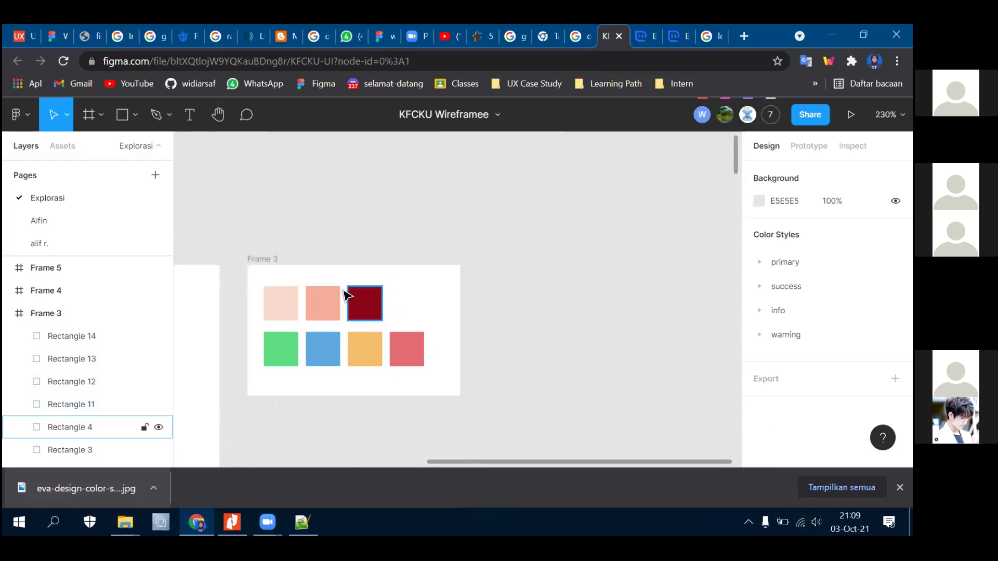
click(285, 306)
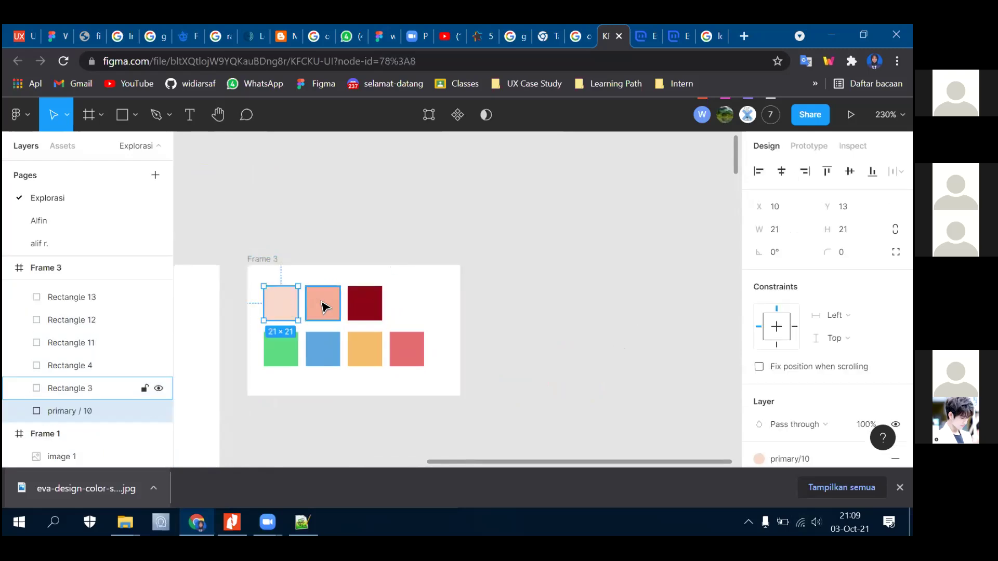
scroll(790, 352, down, 3)
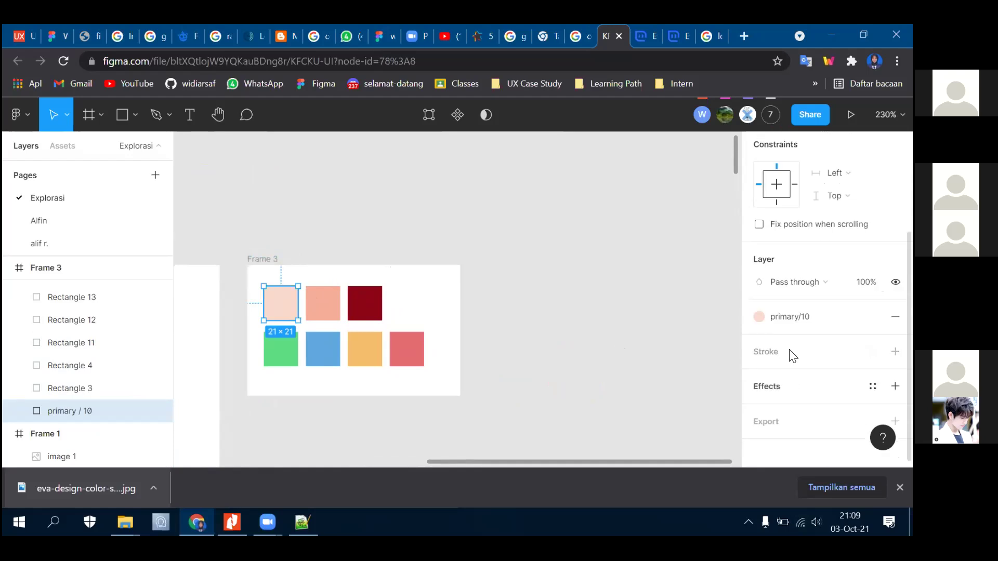
click(557, 295)
- Draw a new empty frame beside Frame 3, slightly larger than Frame 3
click(101, 115)
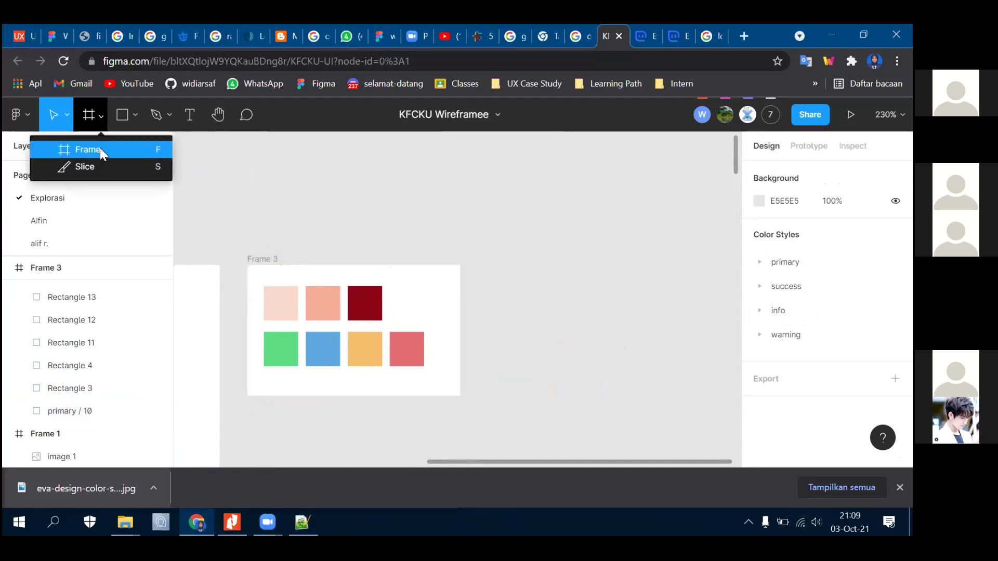
click(100, 148)
drag(480, 265, 633, 311)
scroll(629, 392, up, 2)
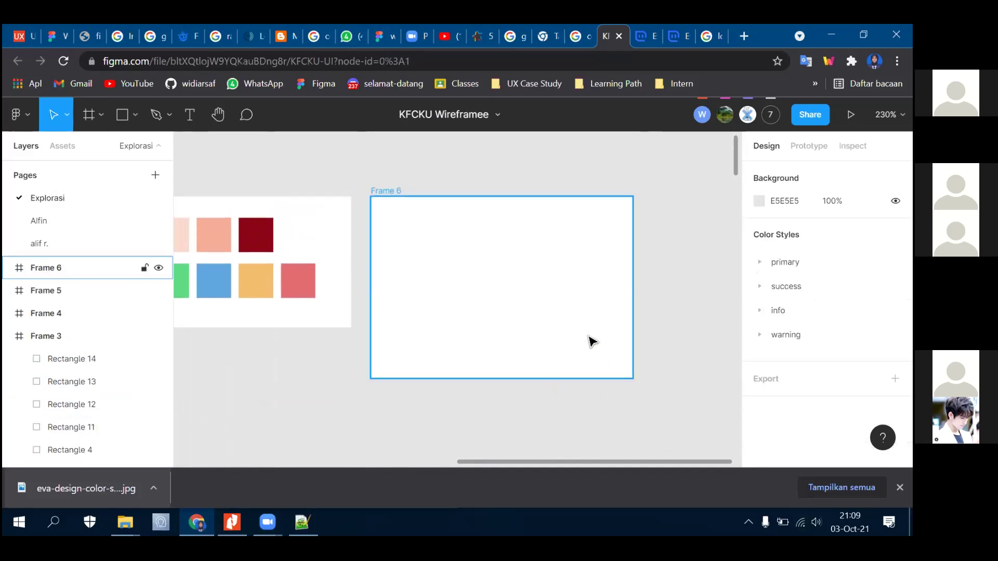
scroll(586, 306, up, 3)
key(Escape)
scroll(363, 234, up, 1)
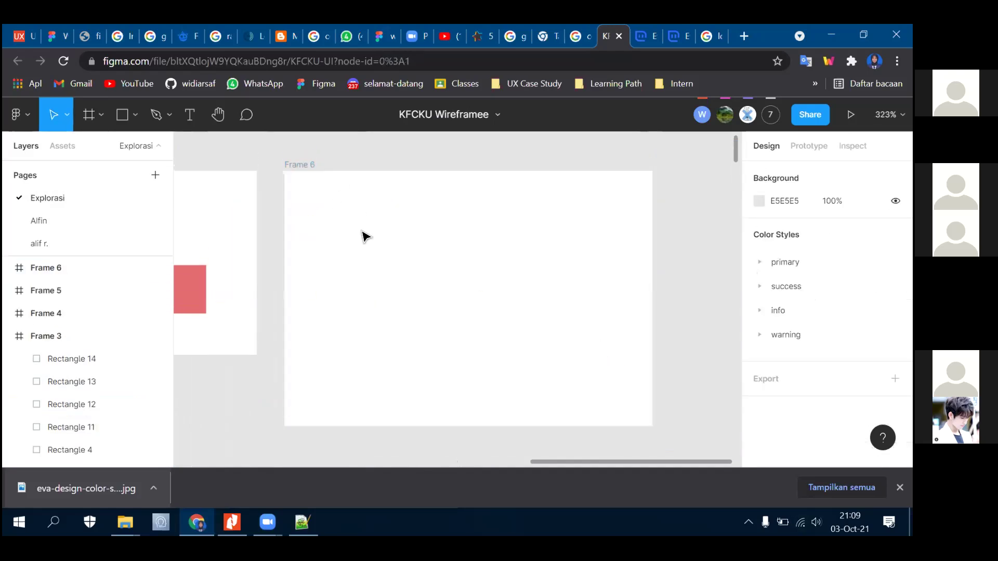
- In the other Figma design-system file, copy the Text Style table's header labels together with the line beneath them
click(55, 36)
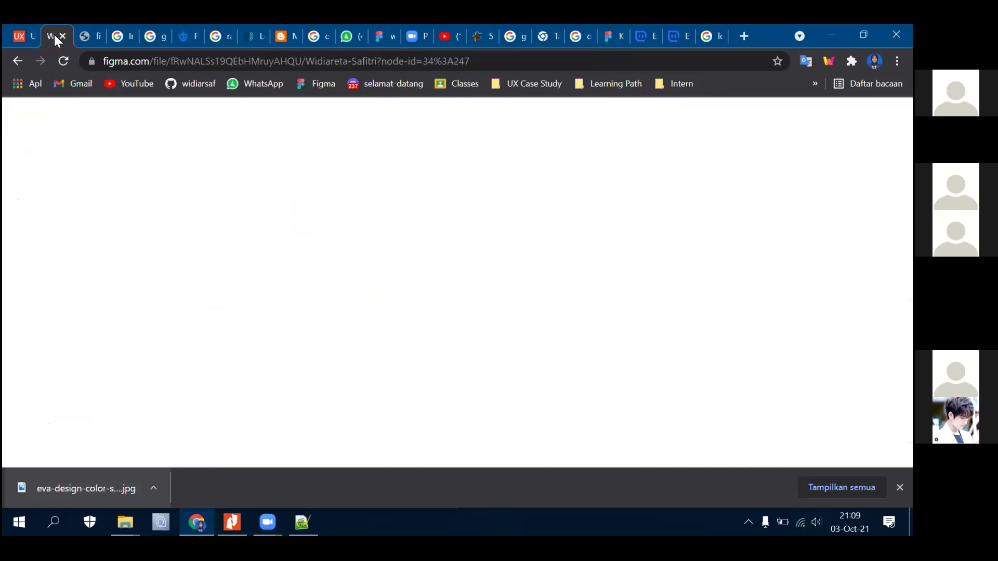
scroll(472, 261, up, 5)
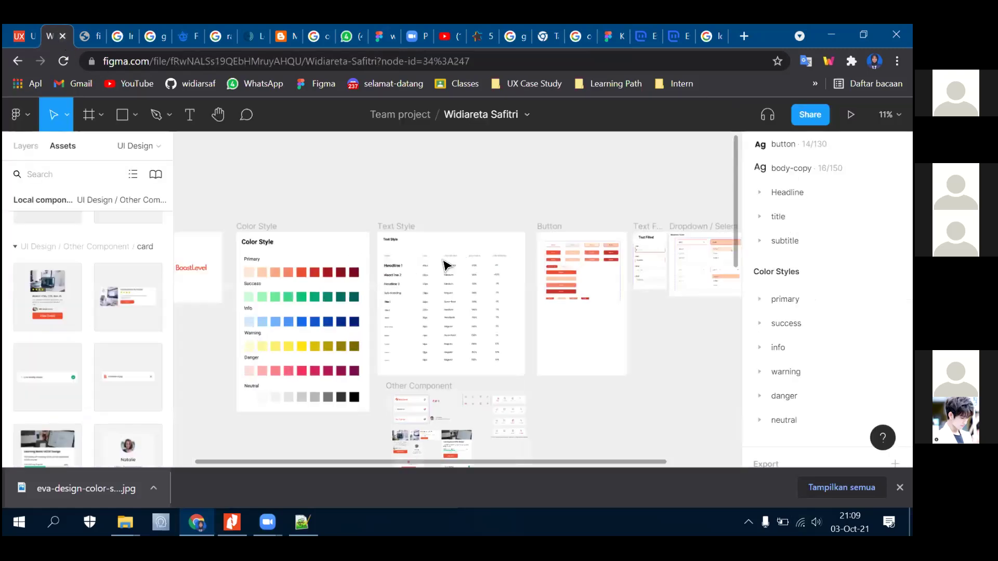
drag(269, 258, 370, 256)
drag(435, 260, 586, 272)
scroll(586, 273, up, 3)
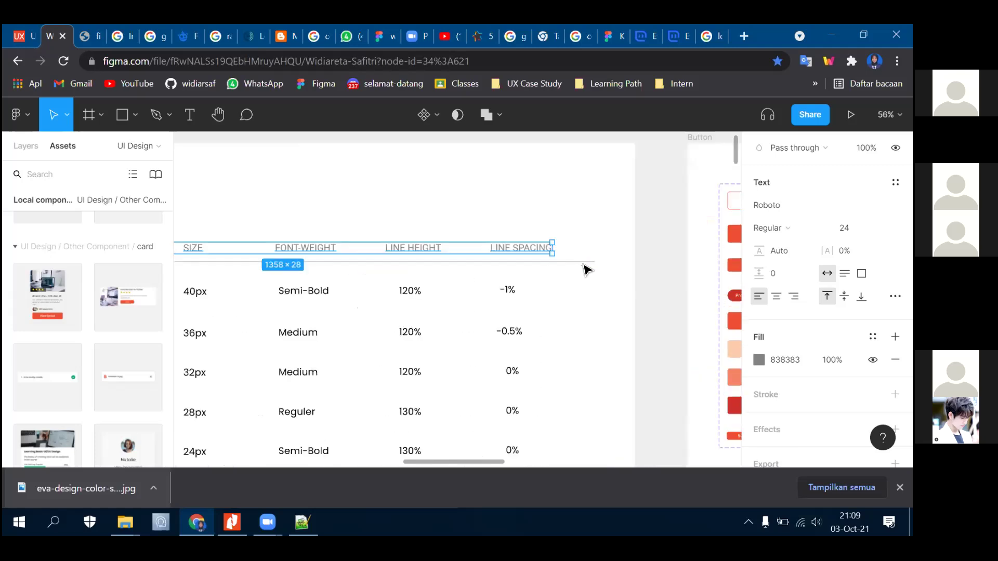
shift+click(582, 261)
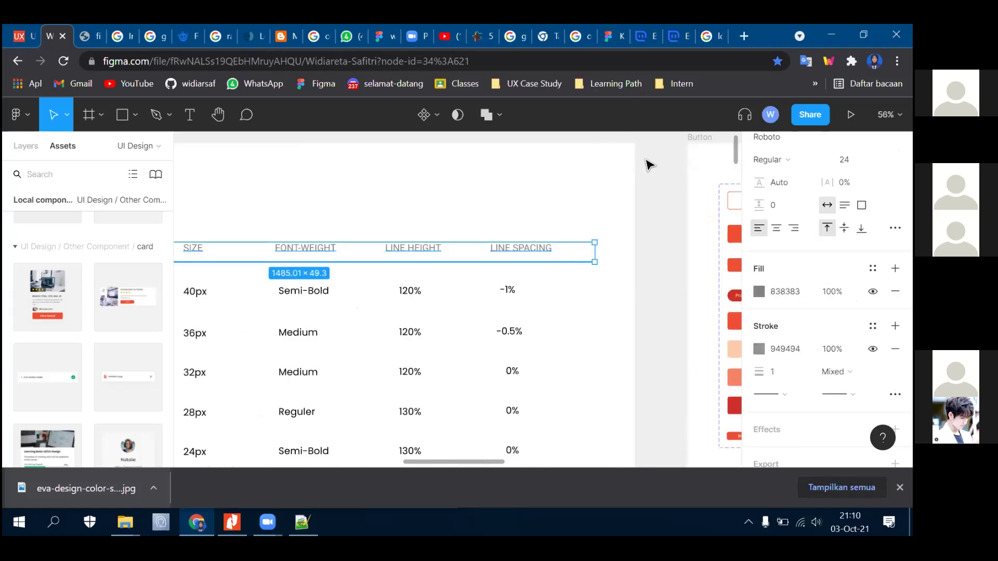
scroll(660, 146, down, 1)
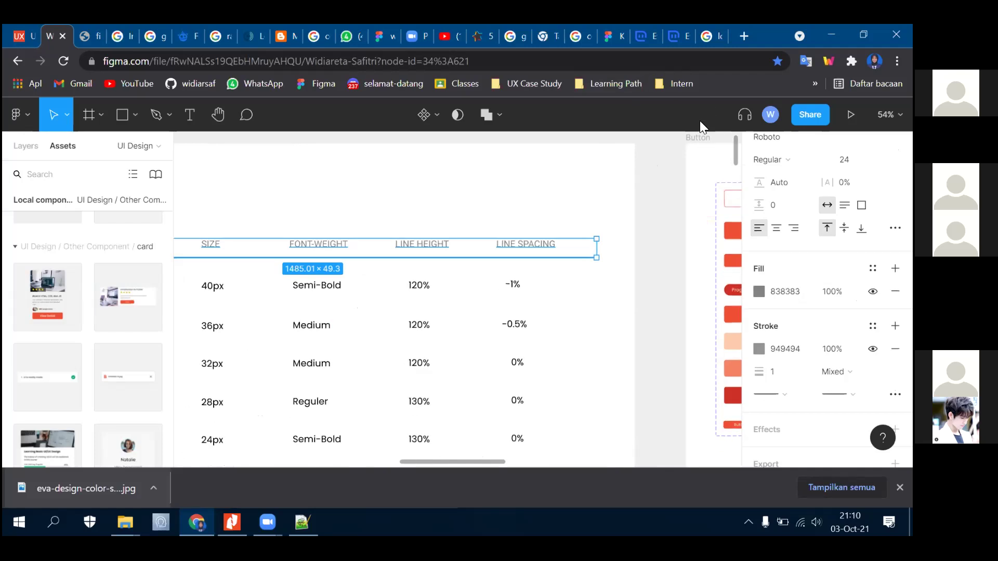
click(668, 152)
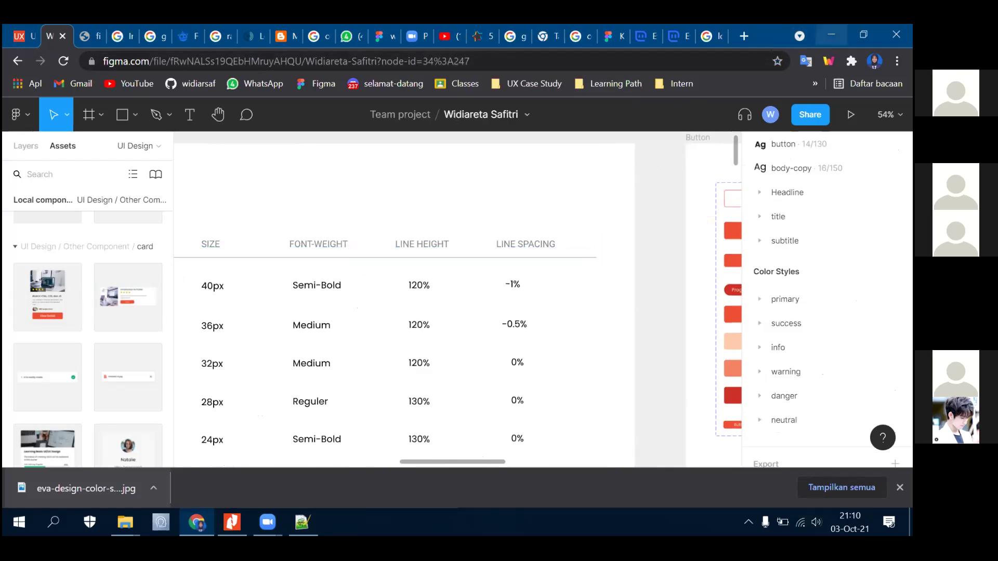
click(832, 35)
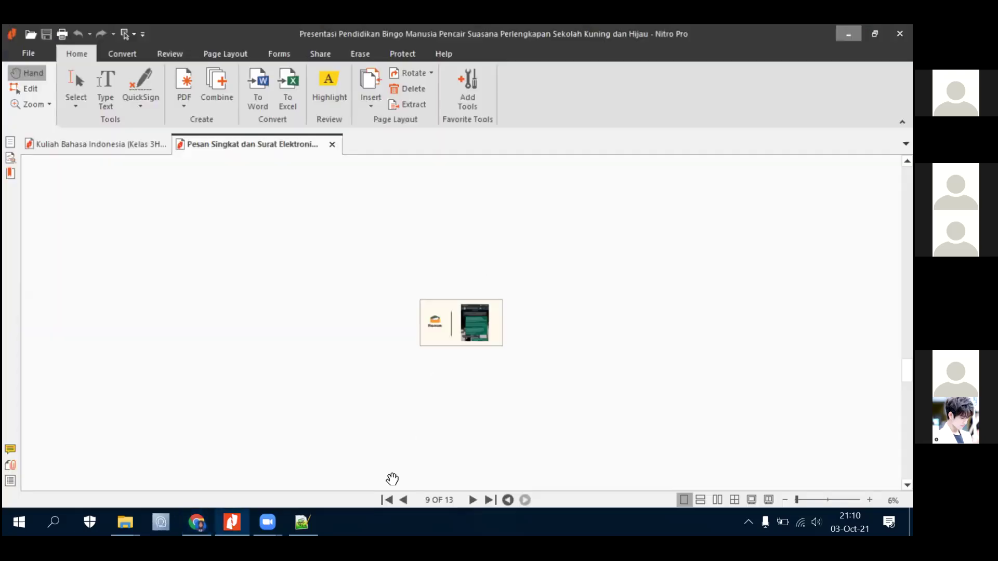
key(alt+Tab)
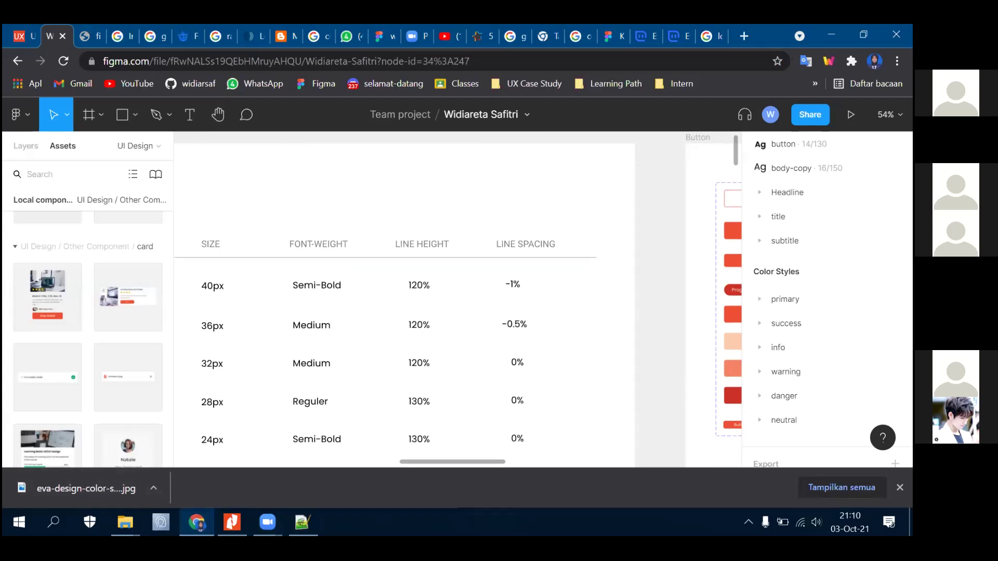
key(super+Down)
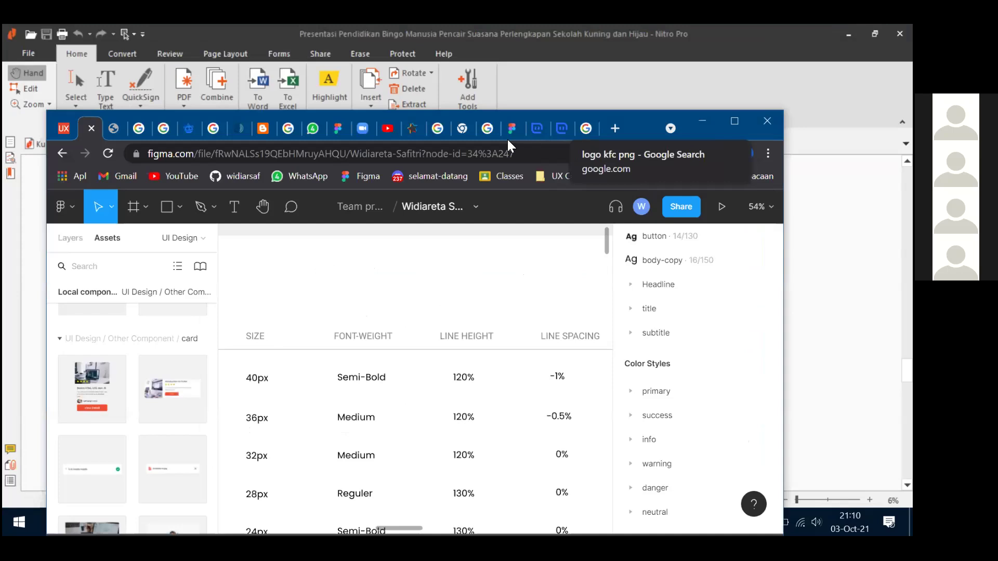
- Return to the KFCKU Wireframee file in a maximized window and paste the copied table header row
click(512, 127)
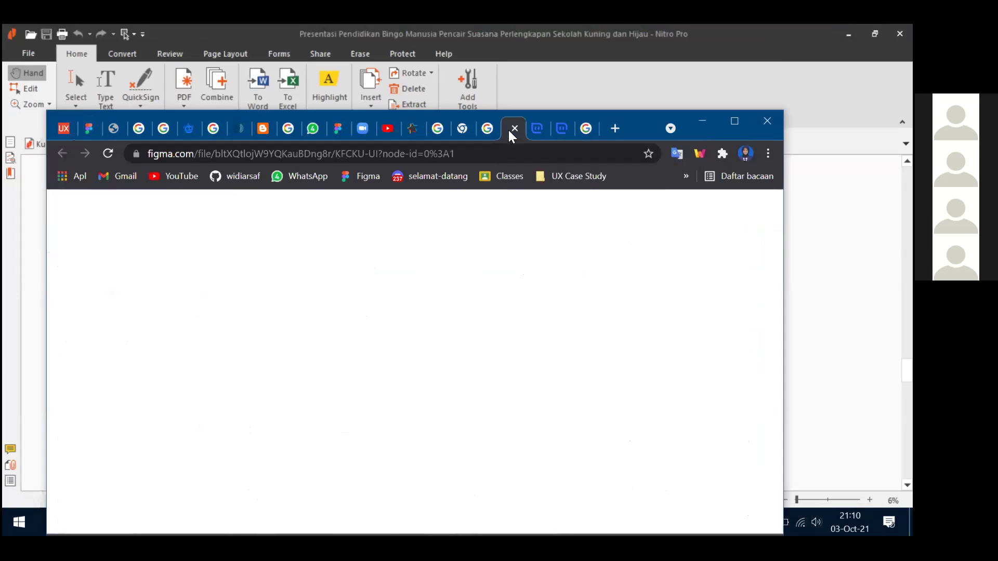
click(728, 125)
key(ctrl+v)
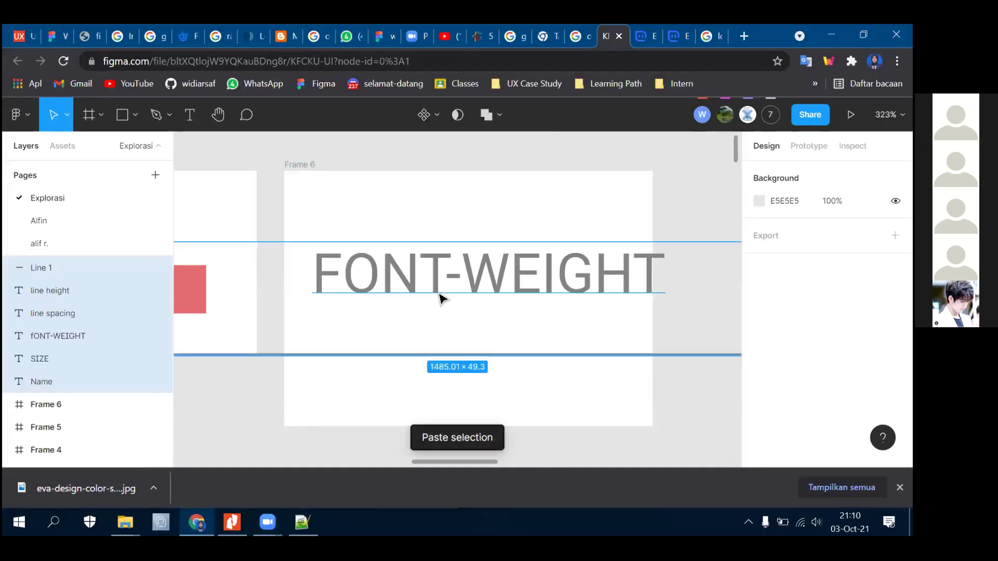
scroll(450, 296, down, 10)
scroll(533, 318, up, 3)
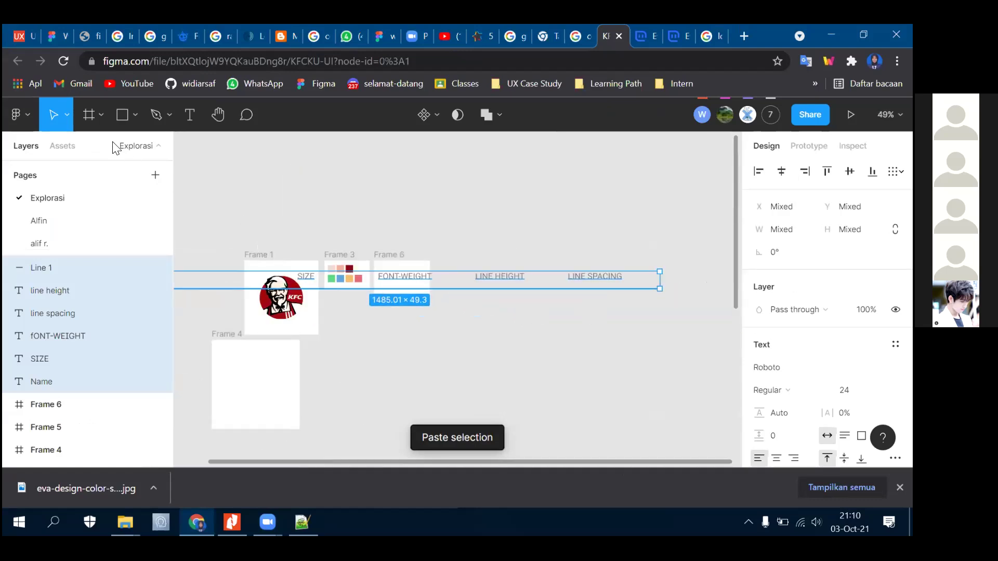
- Scale the pasted header row down proportionally to about 271 × 9 and move it to the top of Frame 6
click(68, 123)
click(67, 167)
drag(660, 288, 222, 277)
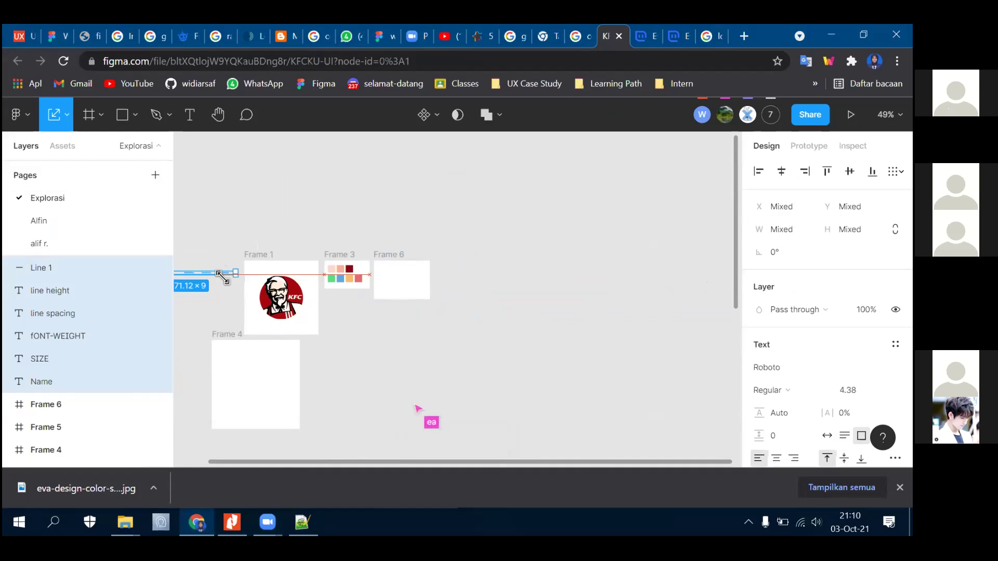
scroll(208, 278, up, 10)
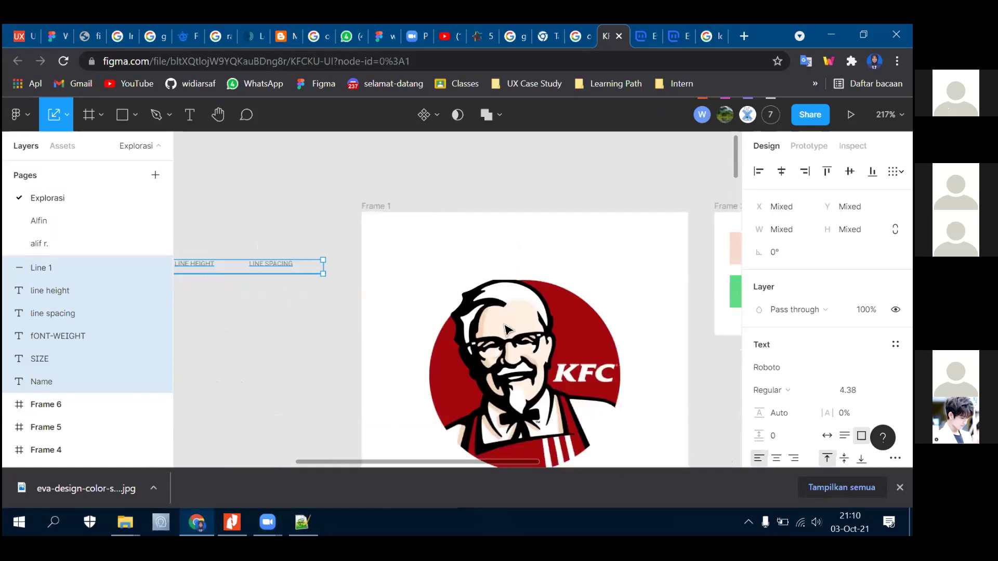
scroll(504, 328, right, 12)
drag(625, 258, 647, 229)
scroll(617, 296, down, 3)
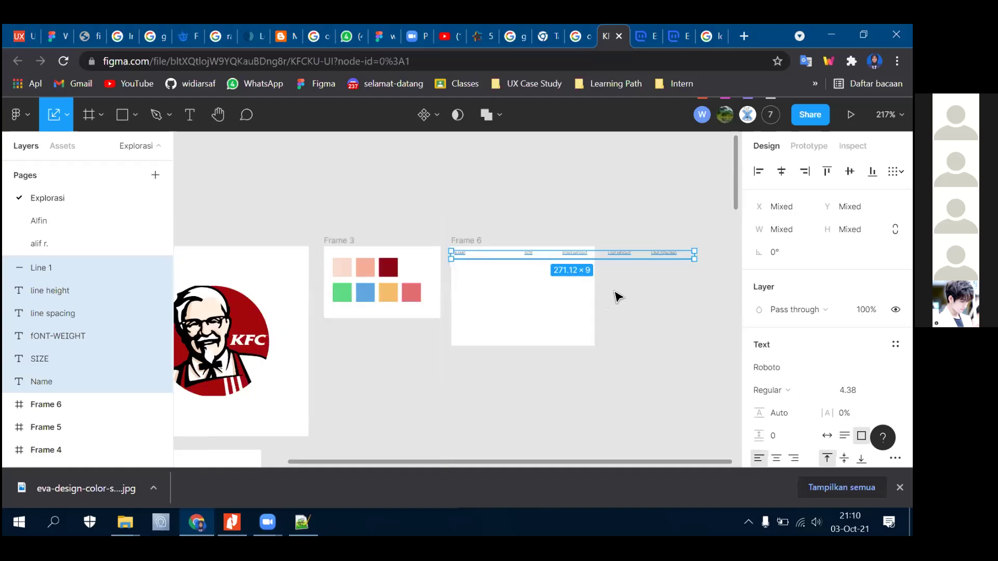
- Scale the header row down further to about 164 × 5.45 so its text shrinks along with it
scroll(639, 285, down, 3)
scroll(664, 286, up, 6)
drag(668, 272, 479, 271)
key(ctrl+z)
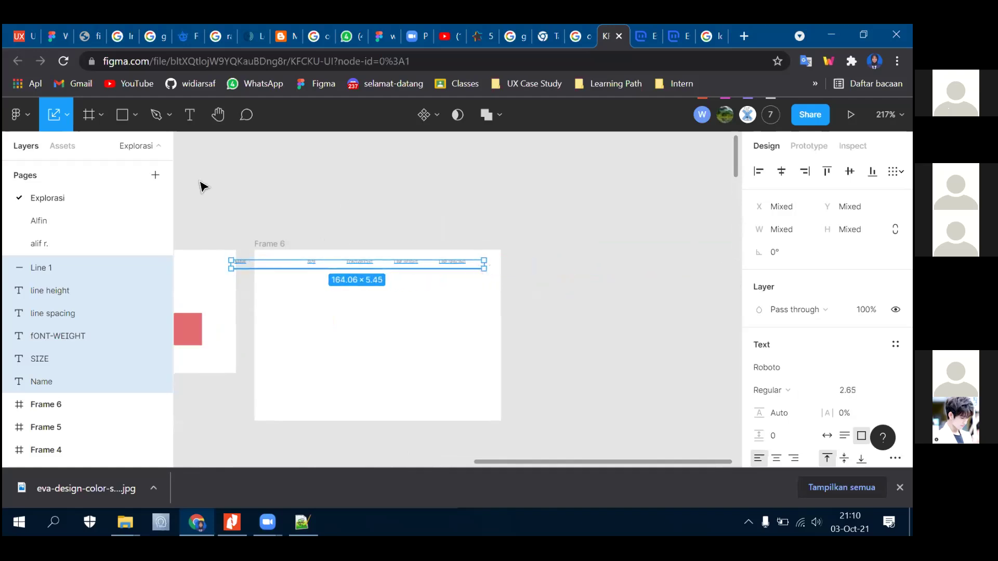
- Align the header row with Frame 6's left edge and widen it to about 169 × 5 without scaling the text
click(67, 114)
click(52, 147)
scroll(250, 257, up, 2)
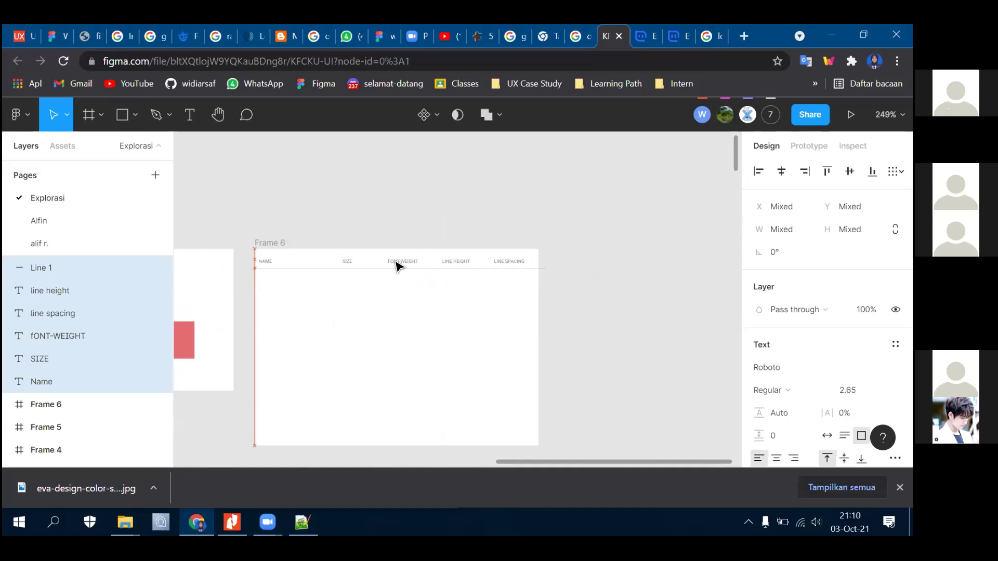
scroll(464, 289, up, 1)
scroll(464, 290, up, 2)
drag(568, 255, 592, 253)
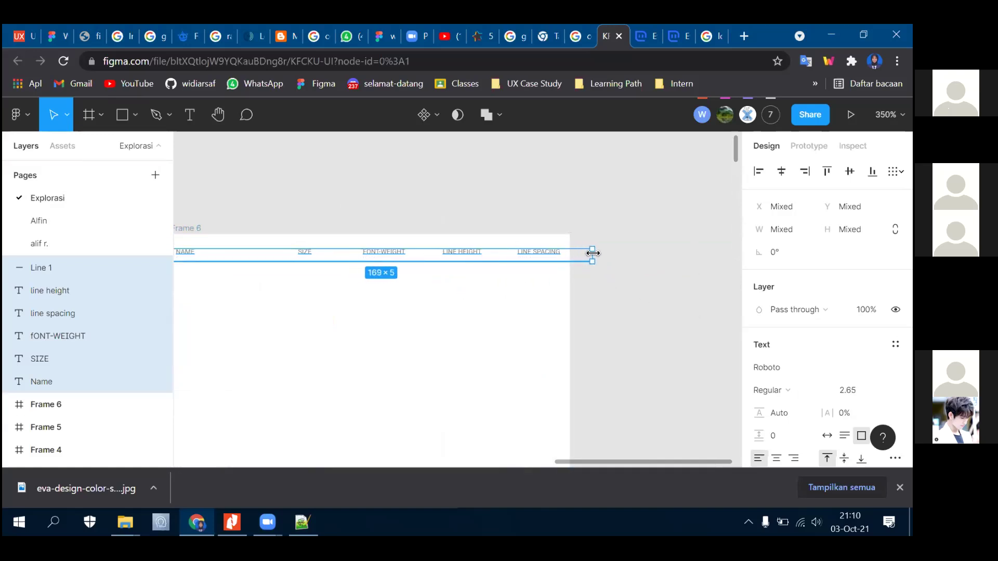
click(606, 283)
scroll(403, 289, down, 3)
click(403, 290)
key(shift+2)
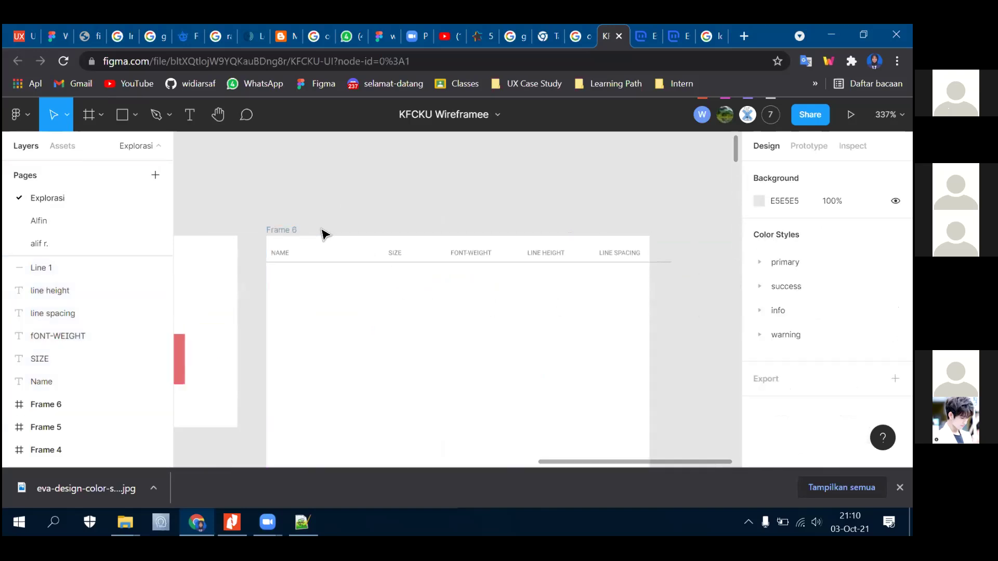
- Widen Frame 6 to 169 so its edge matches the end of the header row's divider line, and deselect it
drag(652, 338, 671, 335)
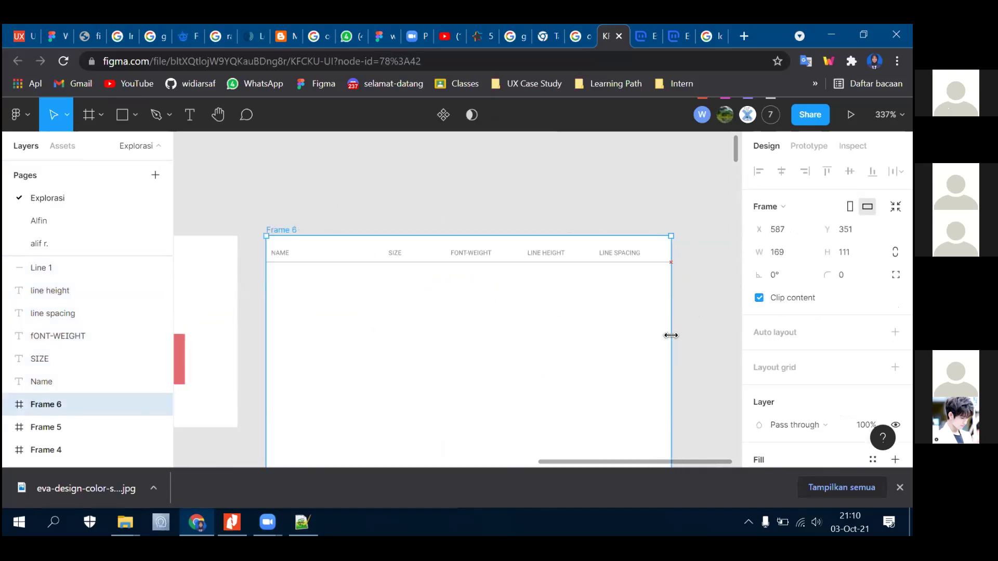
click(578, 194)
scroll(312, 288, down, 3)
scroll(319, 282, up, 3)
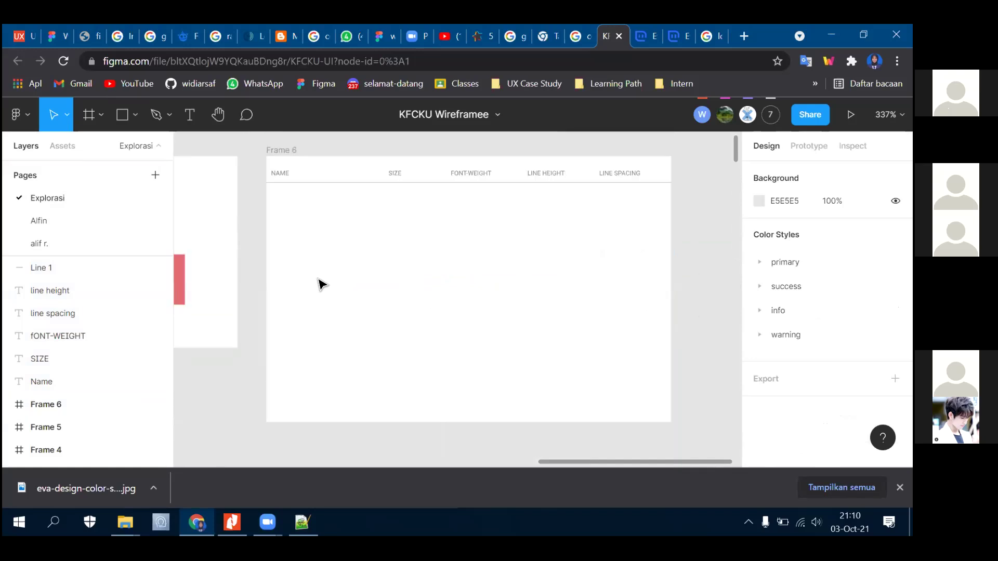
scroll(317, 265, up, 2)
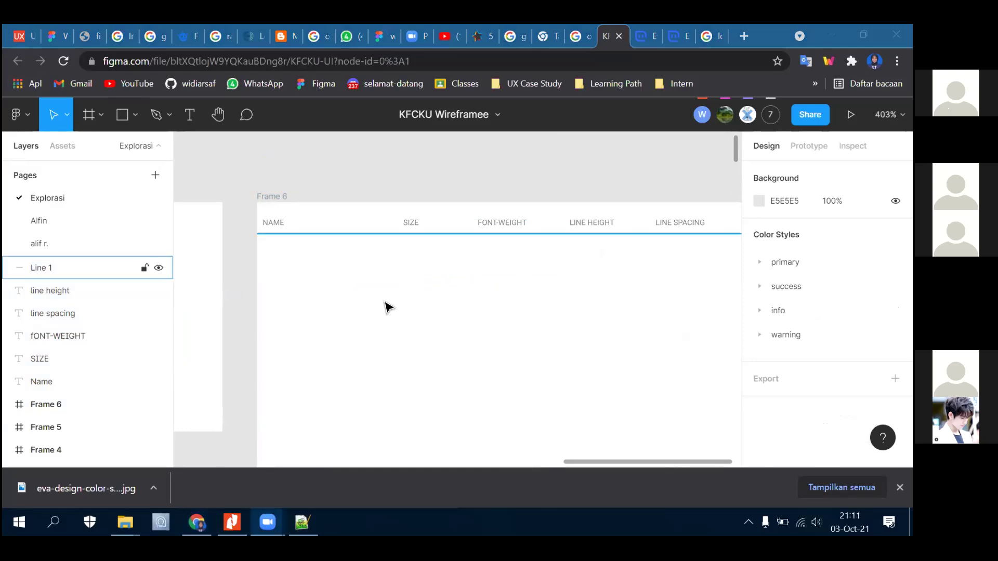
scroll(385, 305, down, 3)
scroll(423, 307, up, 2)
scroll(410, 312, up, 2)
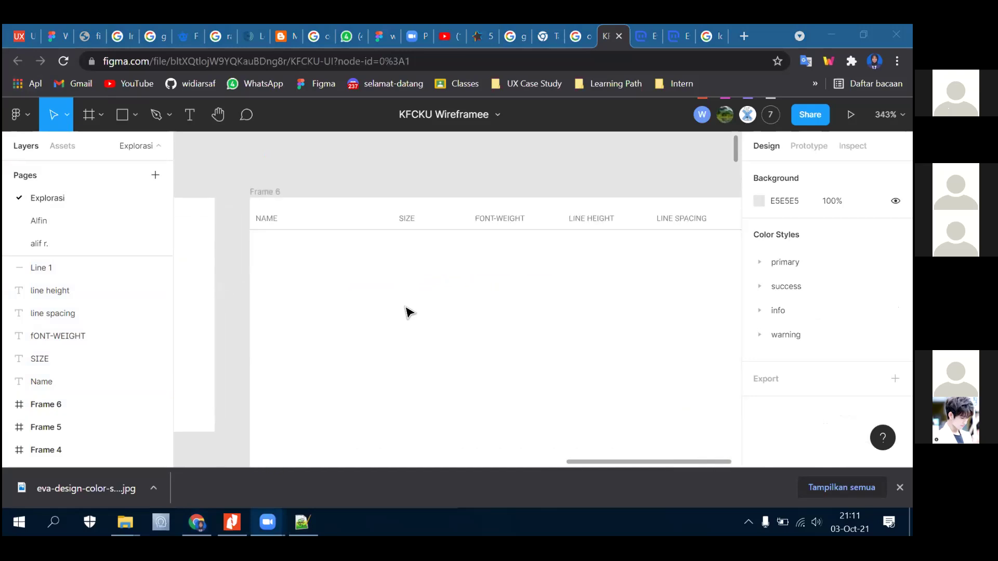
scroll(409, 312, down, 3)
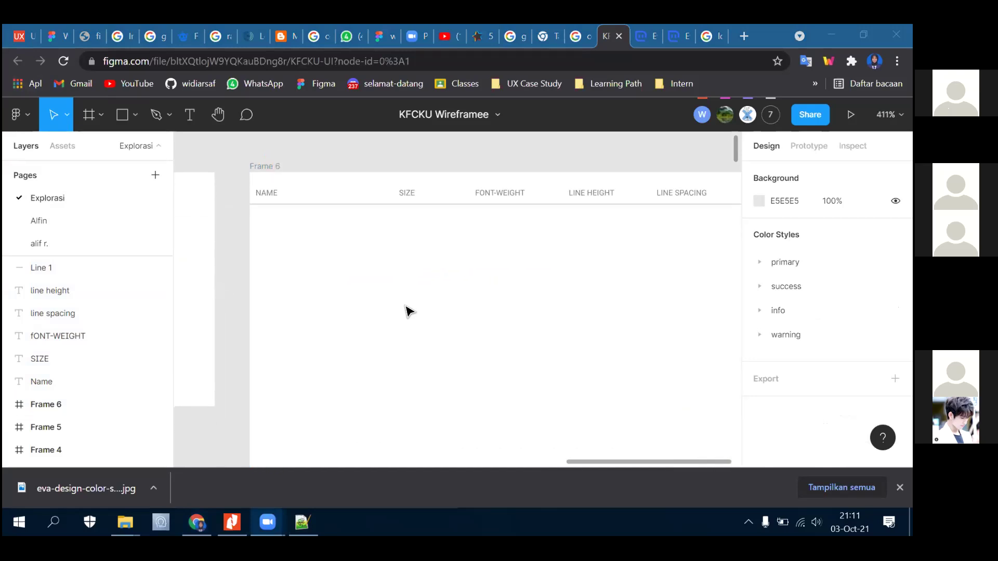
scroll(409, 307, up, 2)
scroll(410, 303, down, 3)
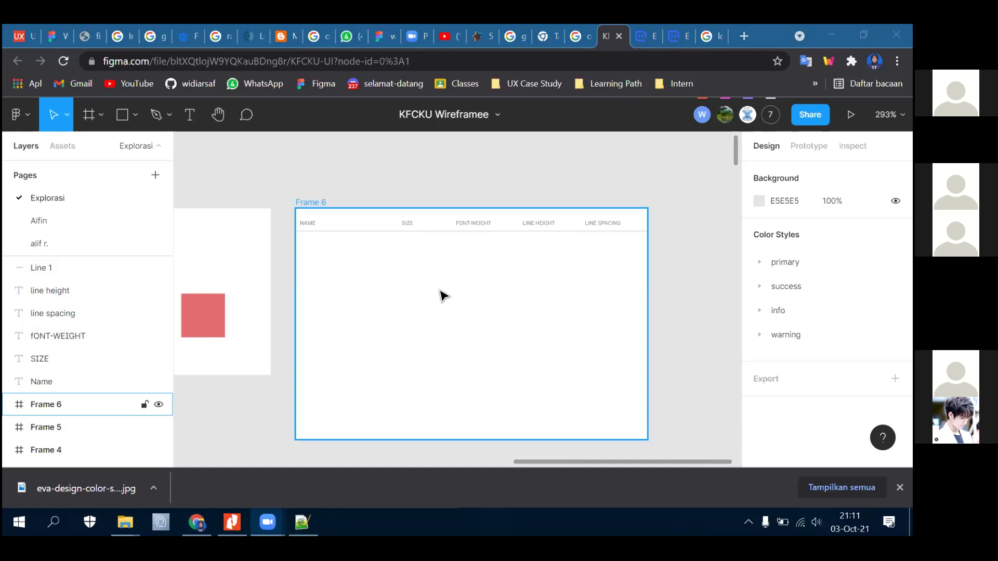
scroll(440, 295, up, 1)
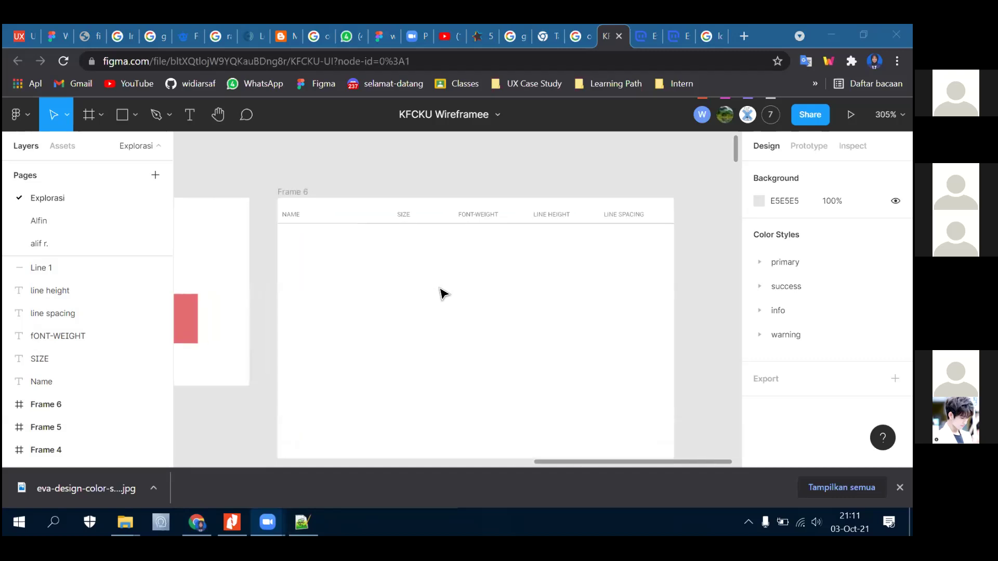
scroll(440, 292, up, 1)
scroll(443, 290, down, 2)
scroll(459, 284, up, 1)
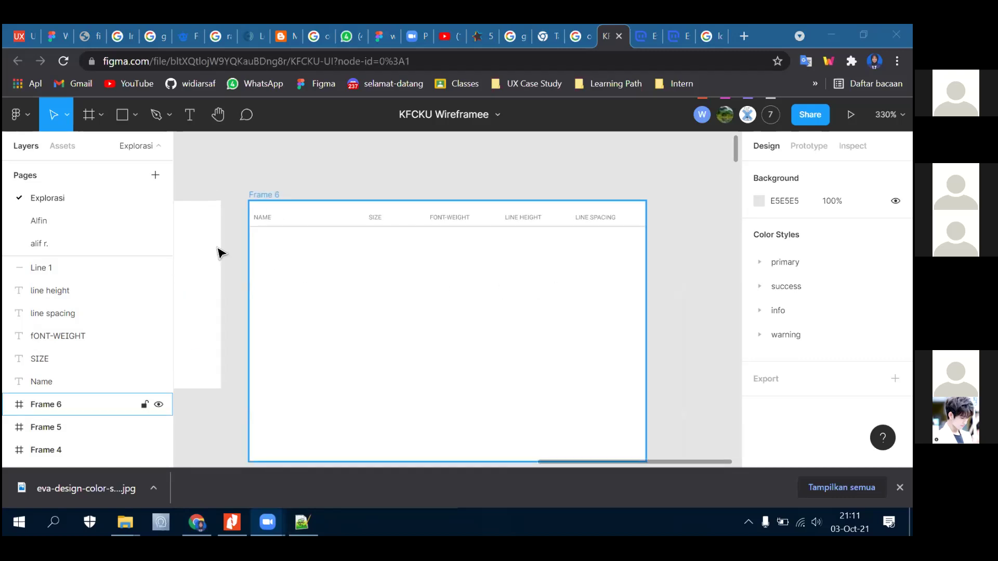
- Switch to the existing design file and review its Text Style table, from the Headline rows down to the smallest subtitle
click(61, 34)
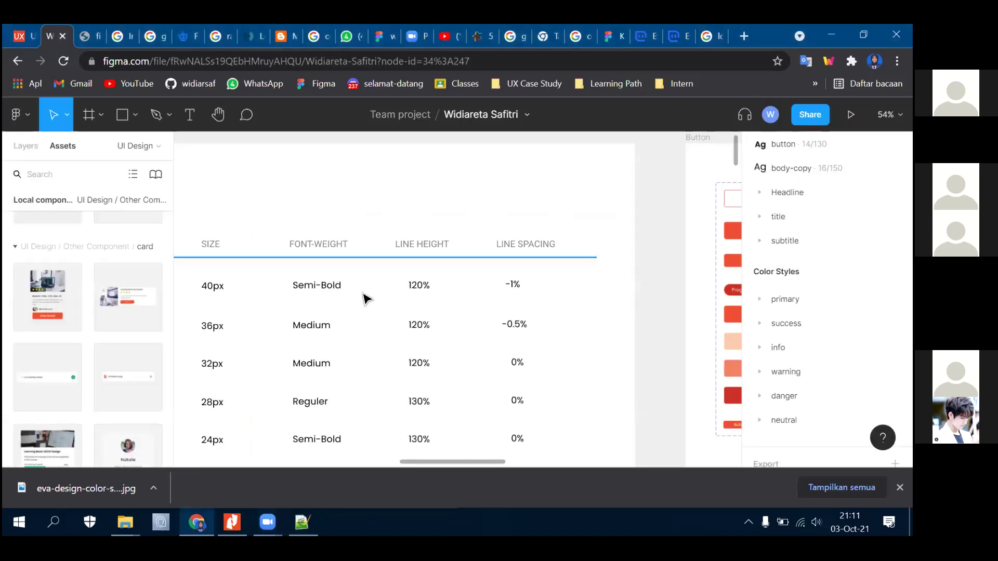
scroll(359, 301, down, 3)
scroll(278, 306, down, 2)
scroll(467, 283, up, 4)
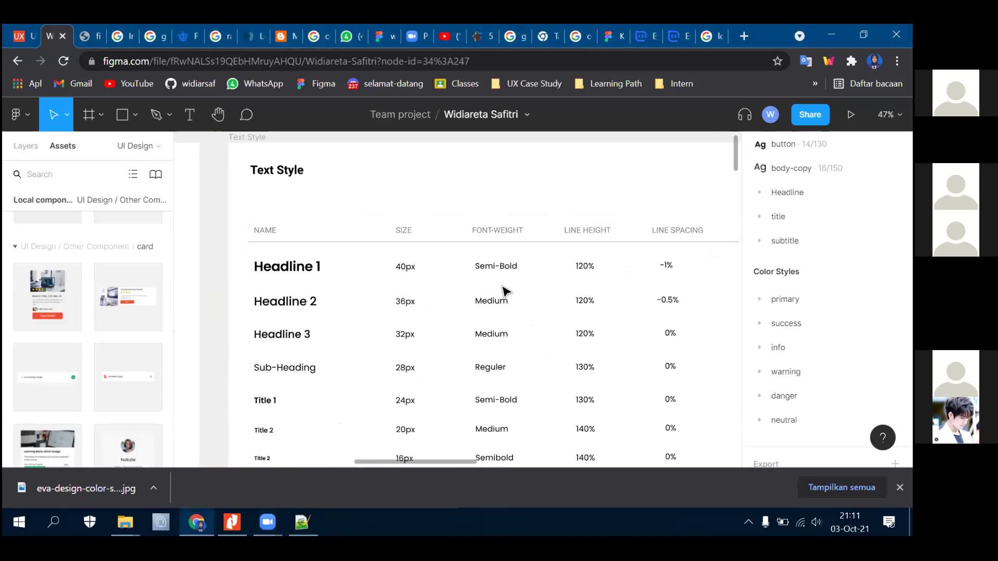
scroll(329, 283, down, 5)
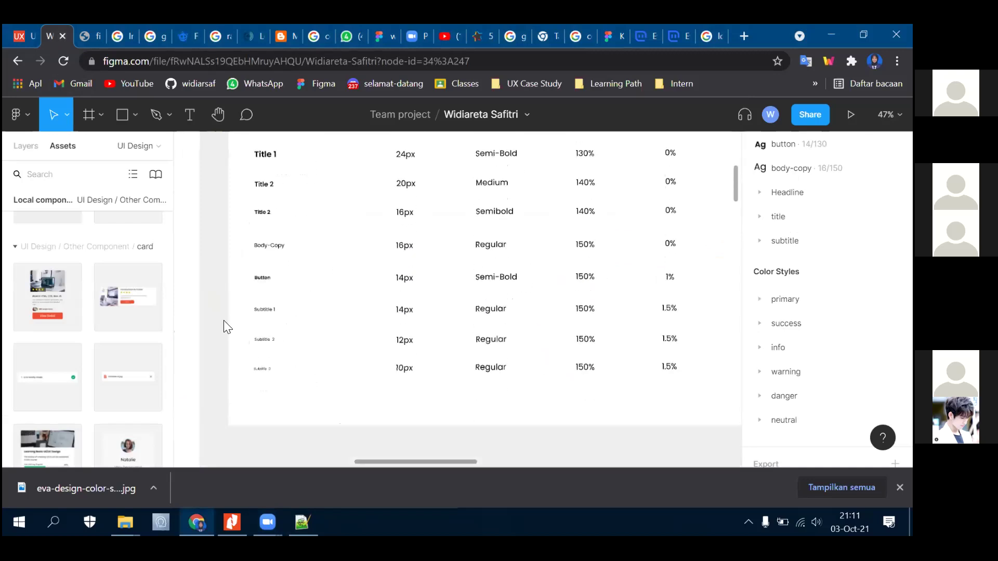
scroll(234, 311, down, 2)
scroll(318, 292, up, 1)
scroll(318, 292, up, 5)
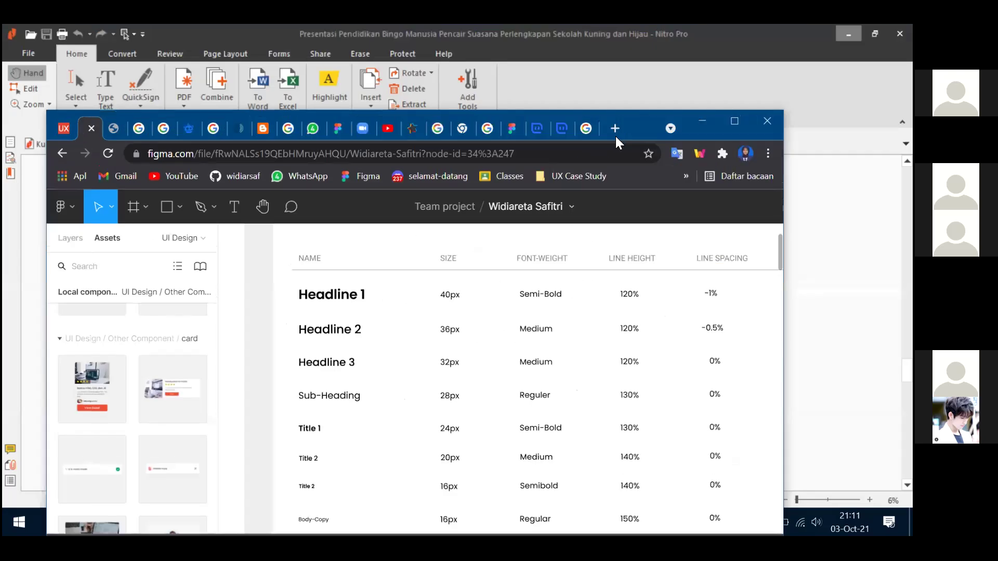
- Open material.io in a new browser tab and widen the browser window
click(615, 129)
click(603, 152)
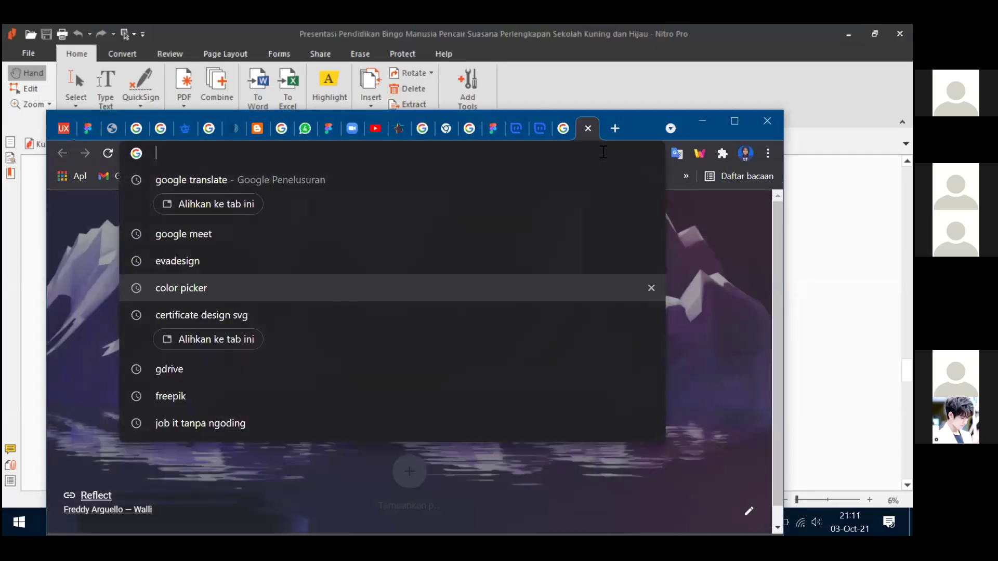
text(a)
key(BackSpace)
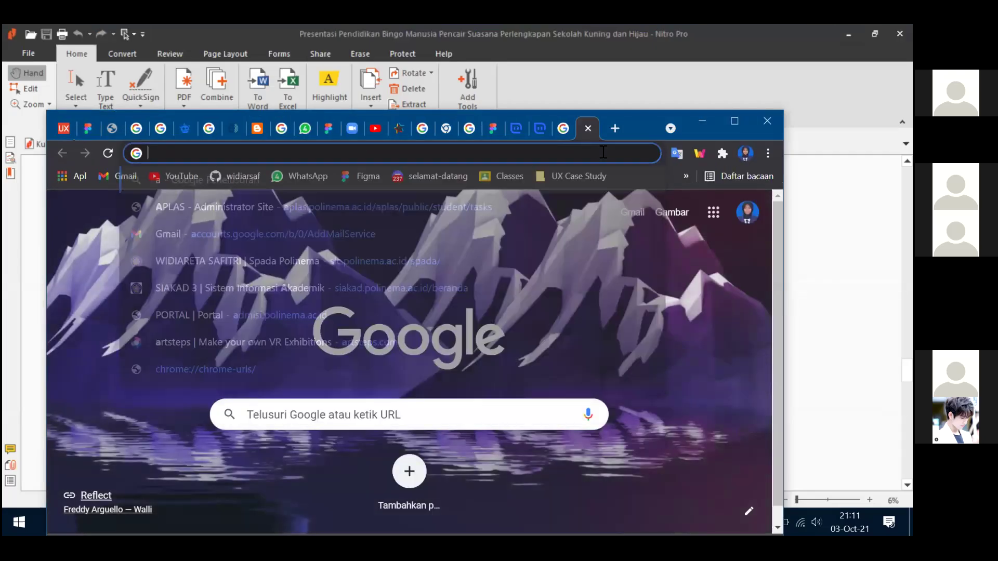
text(material.io)
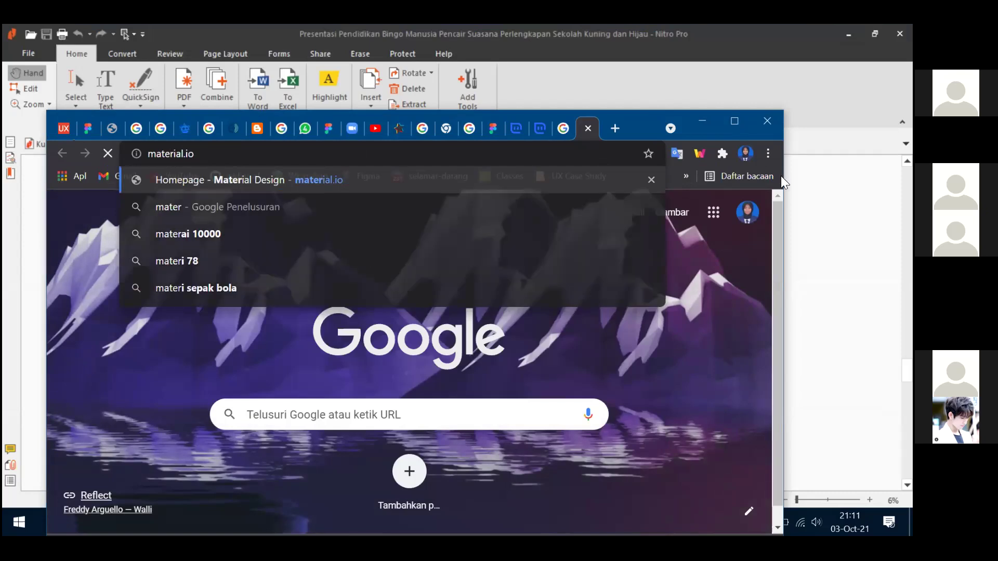
key(Return)
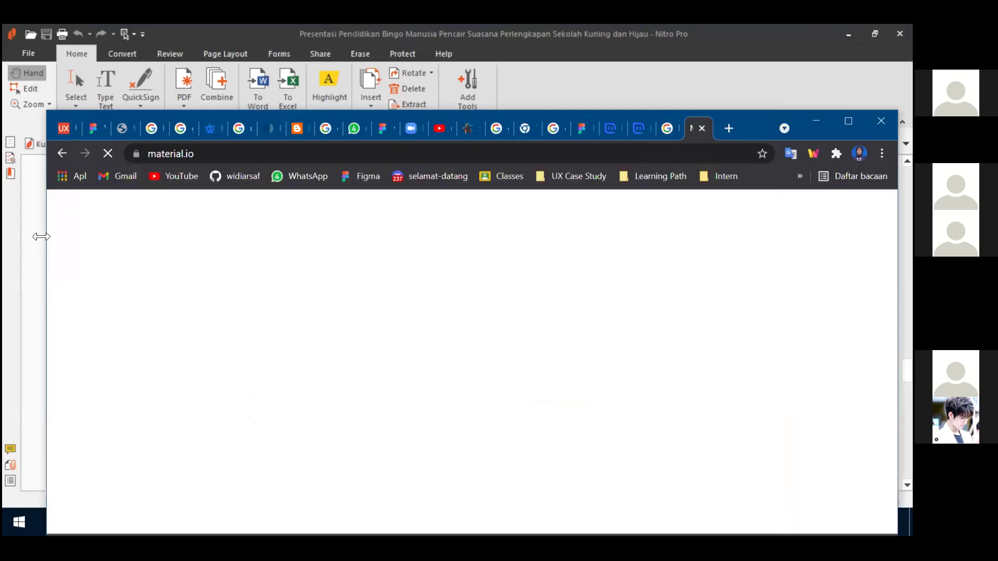
drag(41, 237, 9, 238)
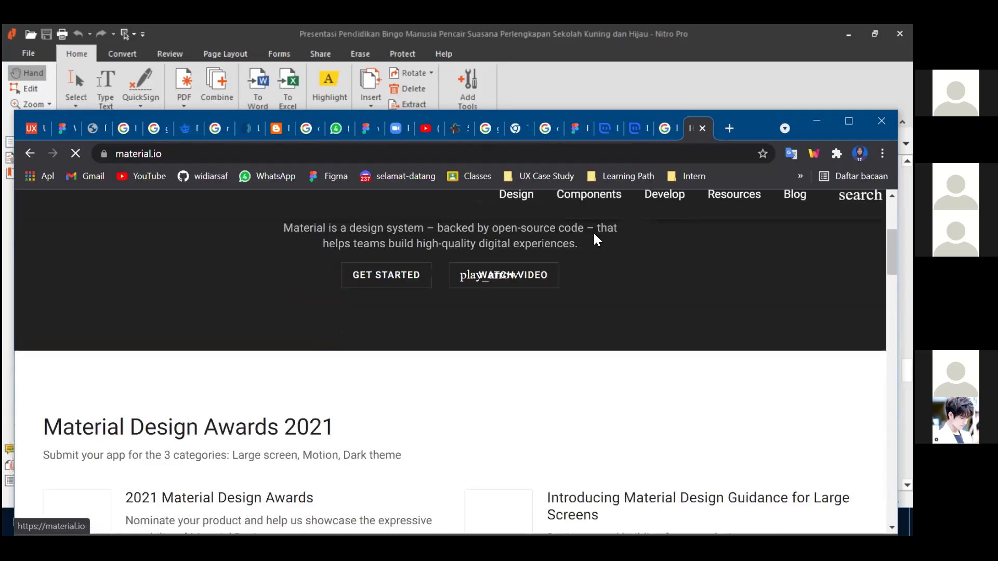
- Open the Material Design Components page and look over its overview of component cards
click(595, 225)
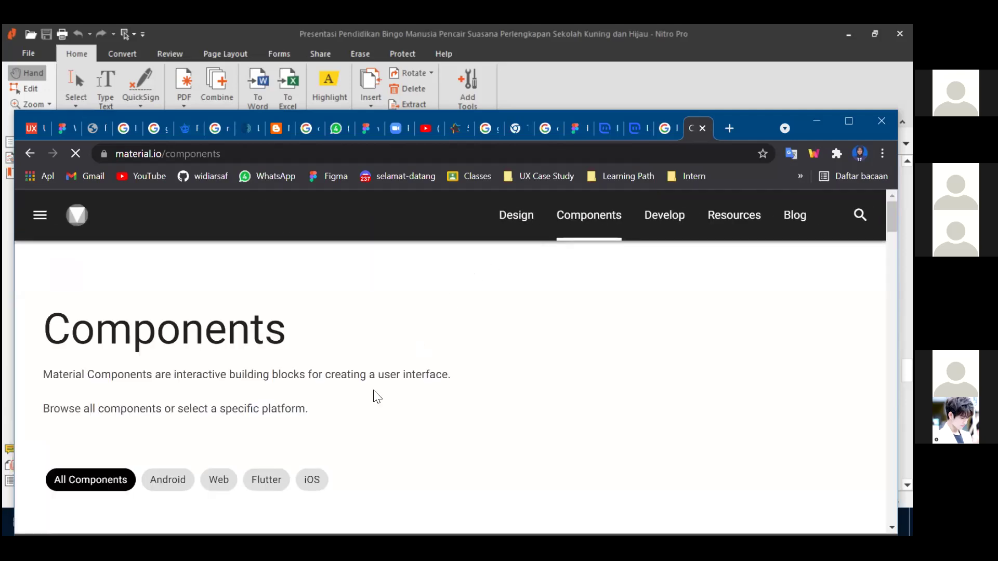
scroll(258, 396, down, 4)
scroll(258, 372, down, 4)
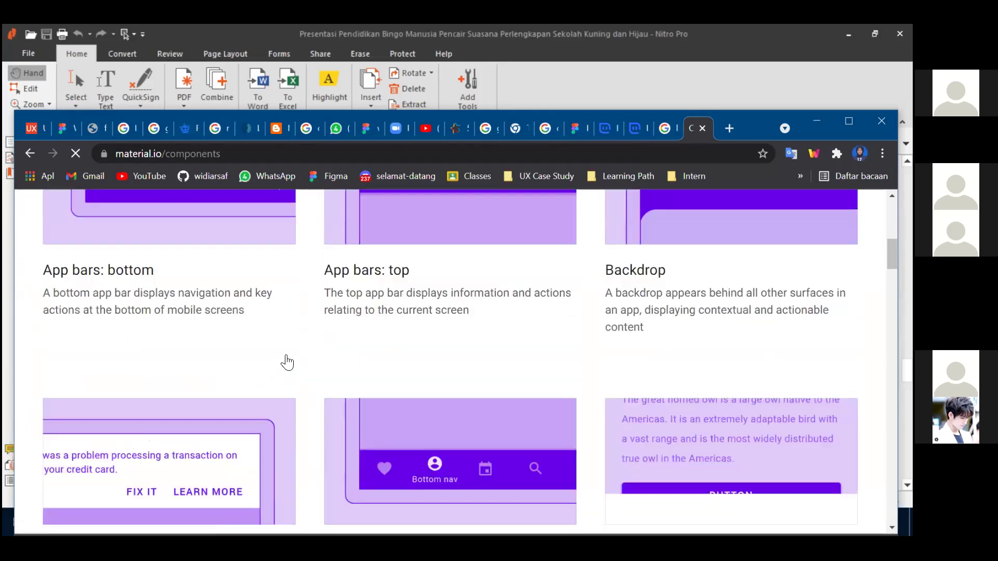
scroll(285, 361, down, 1)
scroll(286, 362, up, 4)
scroll(286, 362, up, 5)
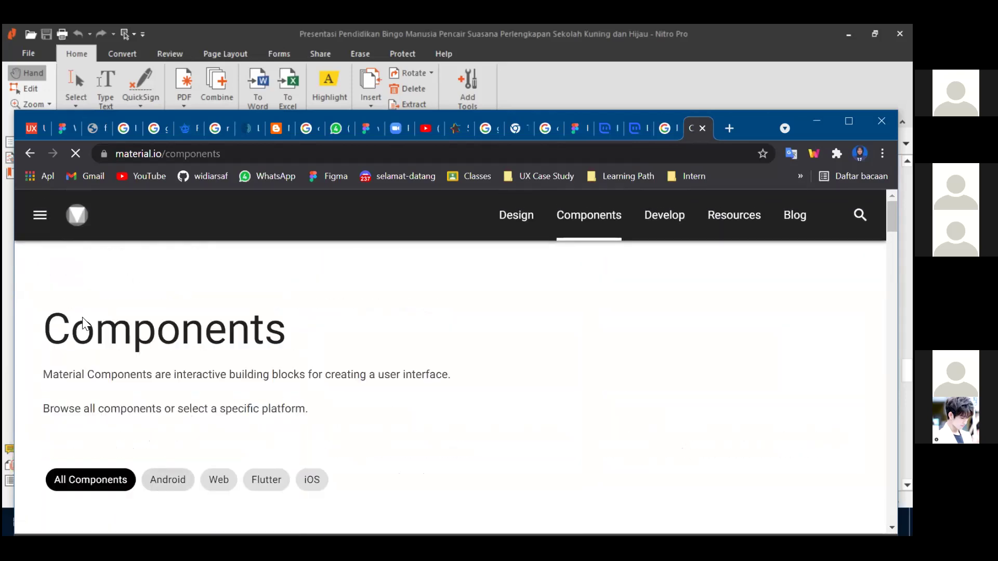
- Expand the site's navigation list, scan the component entries from App bars to Tooltips, and close the list
click(40, 215)
scroll(99, 406, down, 4)
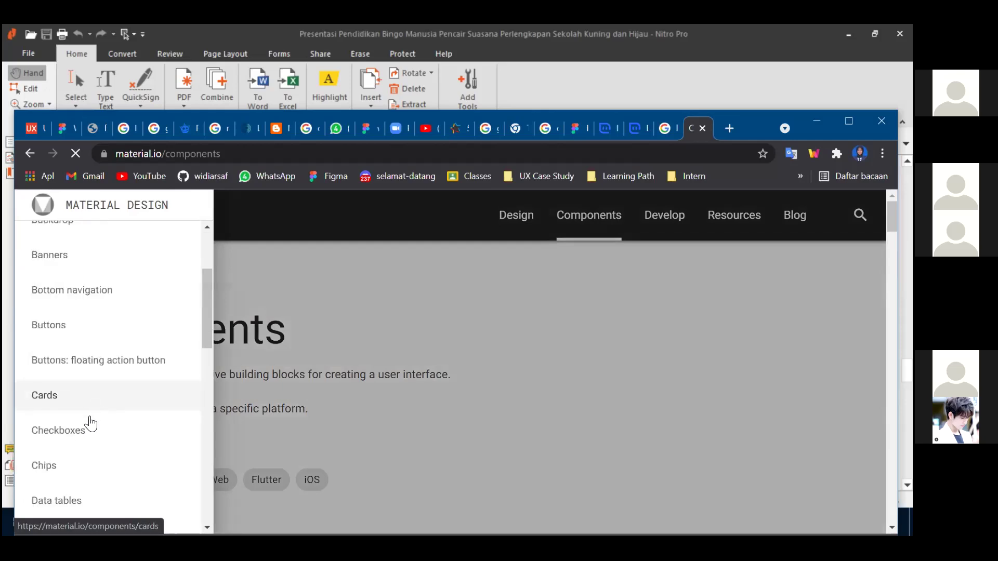
scroll(91, 416, down, 5)
scroll(89, 416, up, 10)
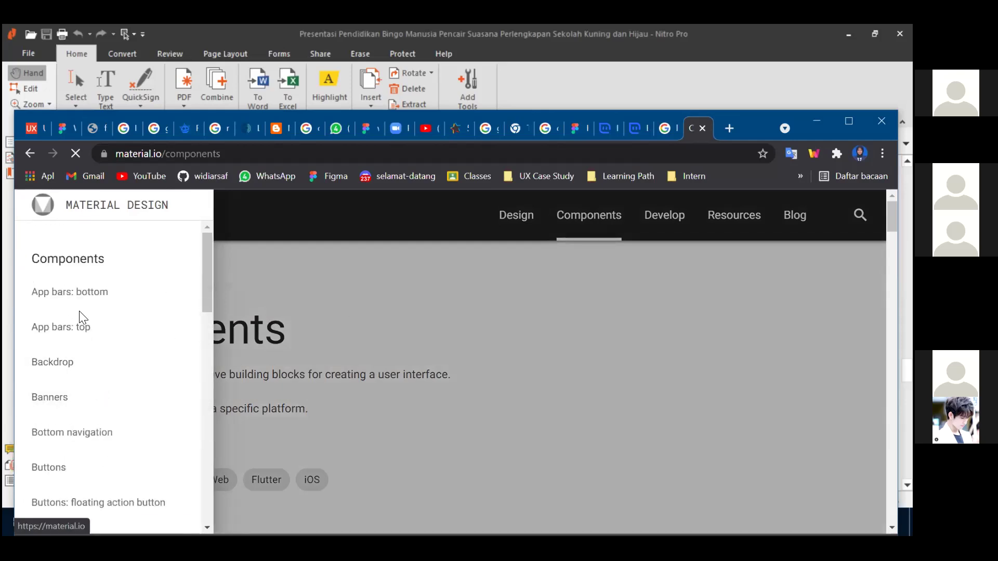
scroll(81, 318, down, 3)
scroll(82, 318, down, 12)
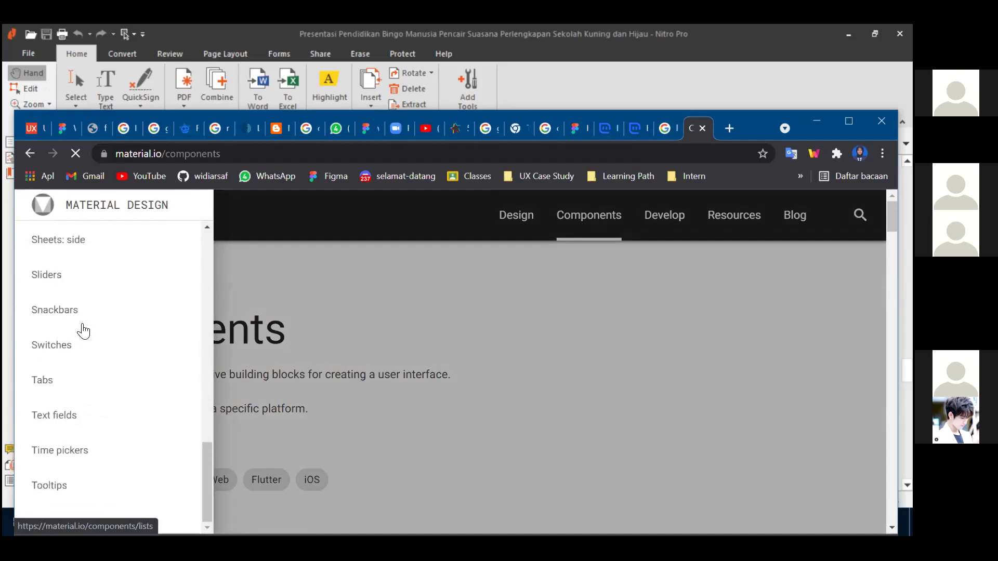
scroll(83, 331, up, 4)
click(637, 375)
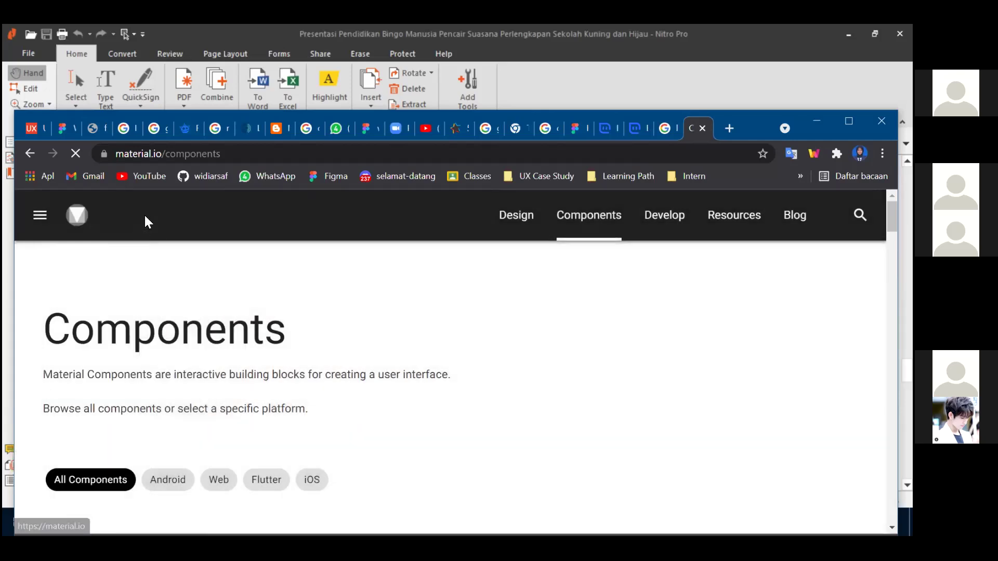
- Look through the component cards down to floating action buttons, cards and checkboxes, and return to the start of the page
scroll(212, 264, down, 5)
scroll(269, 329, up, 4)
scroll(505, 363, down, 3)
scroll(438, 351, down, 9)
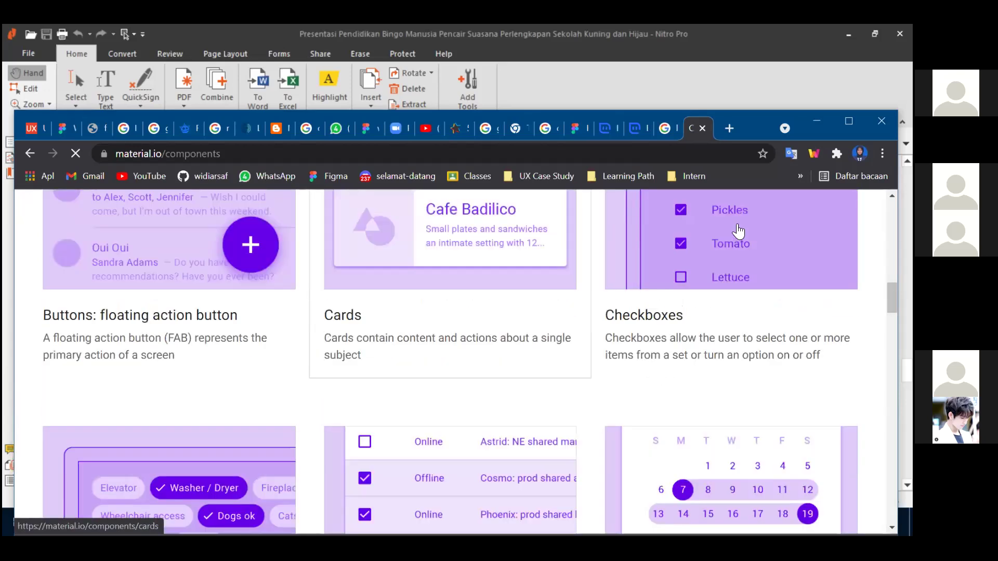
scroll(582, 230, up, 13)
- Open the Material Design site's Design page and look through its featured foundation, guidelines and What's new sections
click(521, 225)
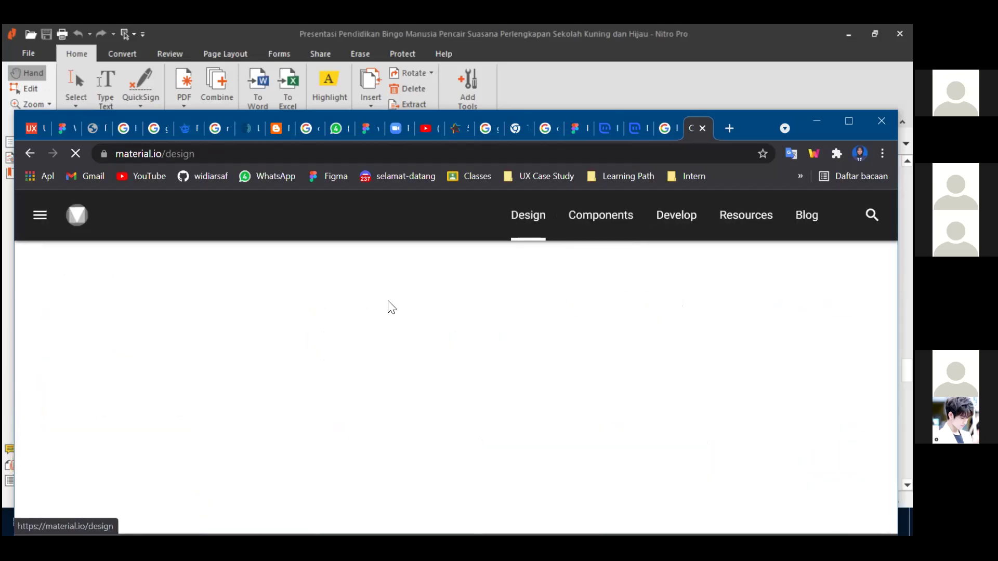
scroll(391, 308, down, 3)
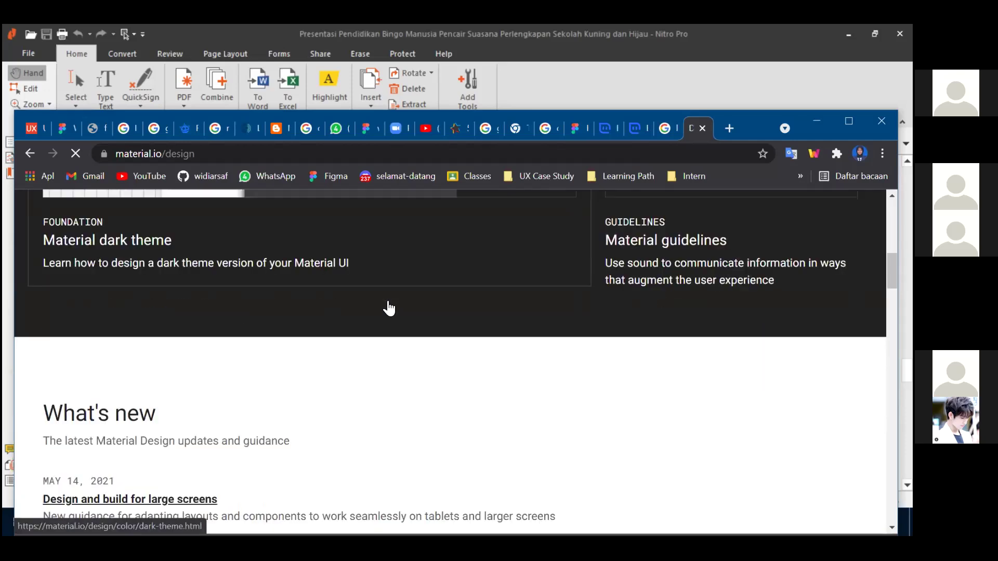
scroll(390, 304, down, 6)
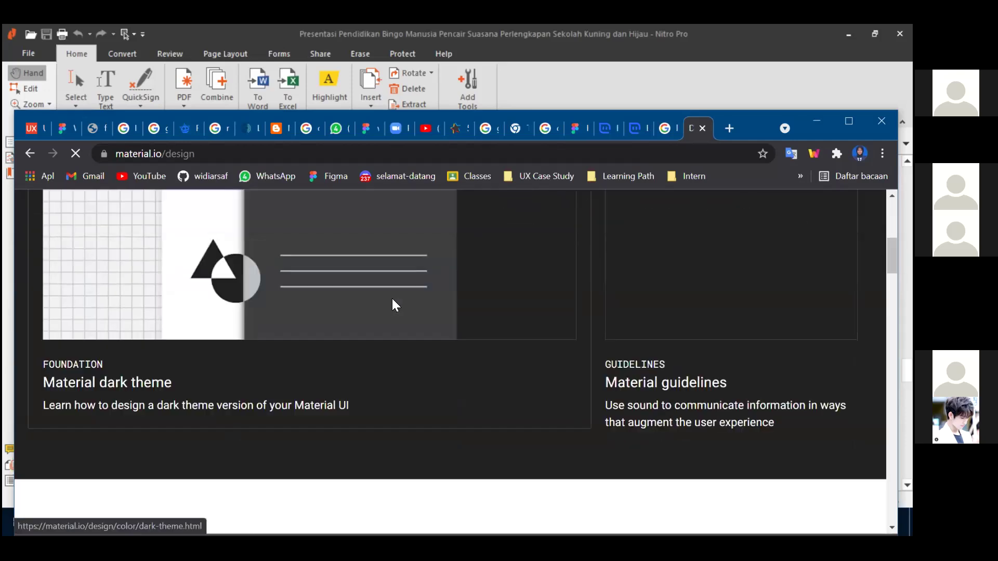
- Open the Material Design site's Develop section and look through its platform entries
scroll(394, 301, up, 5)
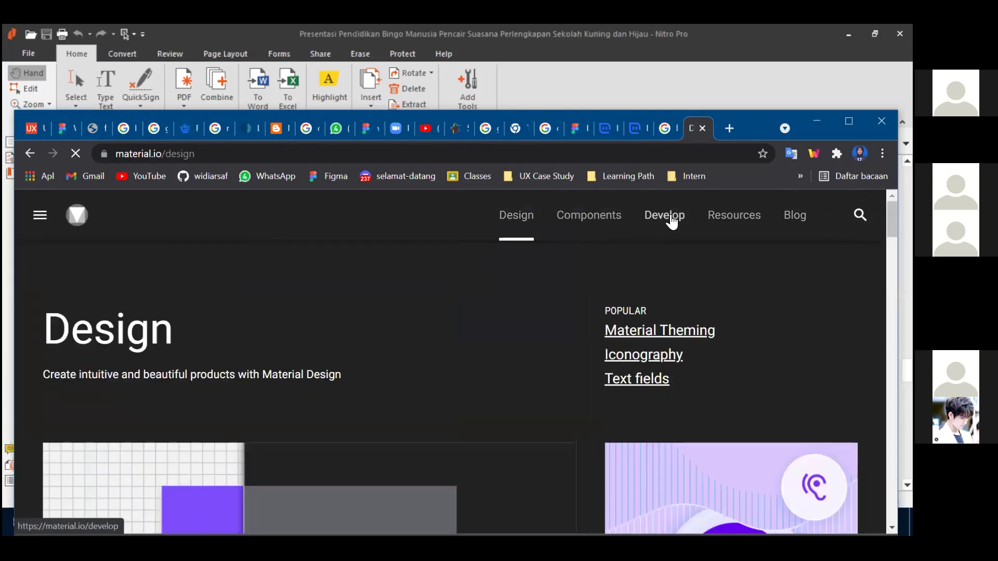
click(665, 215)
scroll(520, 275, down, 5)
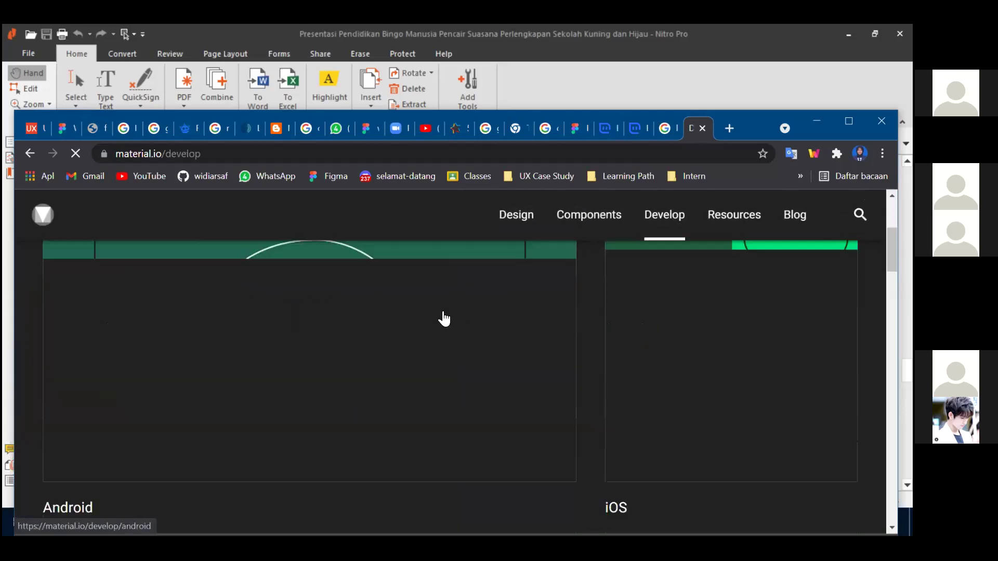
- Open the Components section and browse the catalogue of Material components for all platforms
click(593, 219)
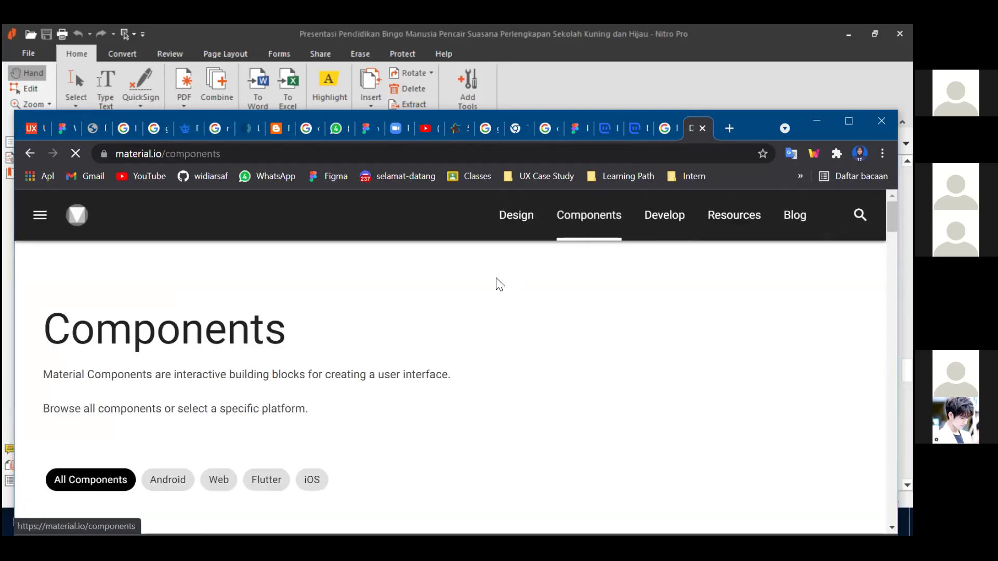
scroll(442, 307, down, 4)
scroll(441, 307, down, 8)
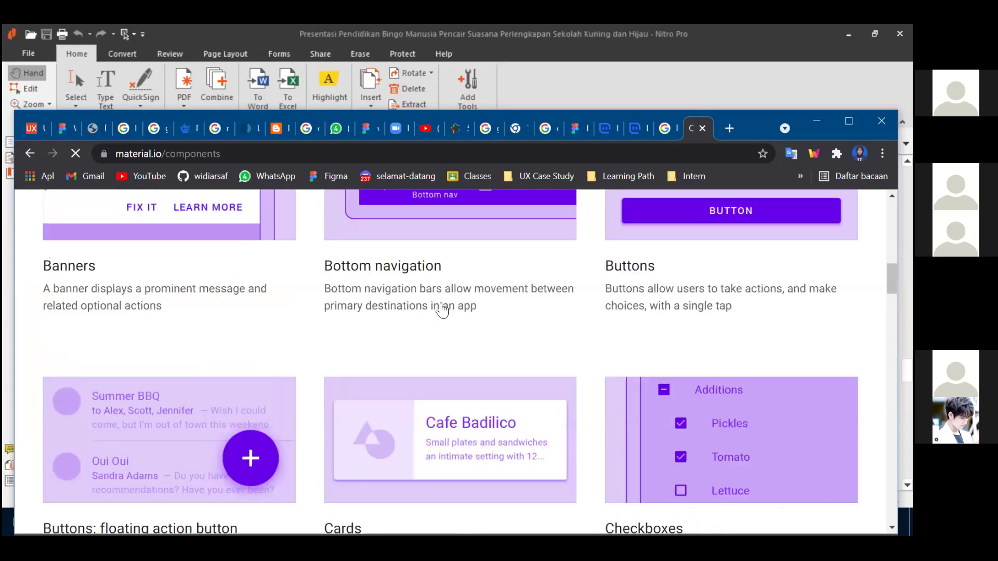
scroll(710, 329, down, 3)
scroll(443, 411, up, 4)
scroll(196, 407, down, 5)
scroll(591, 391, down, 15)
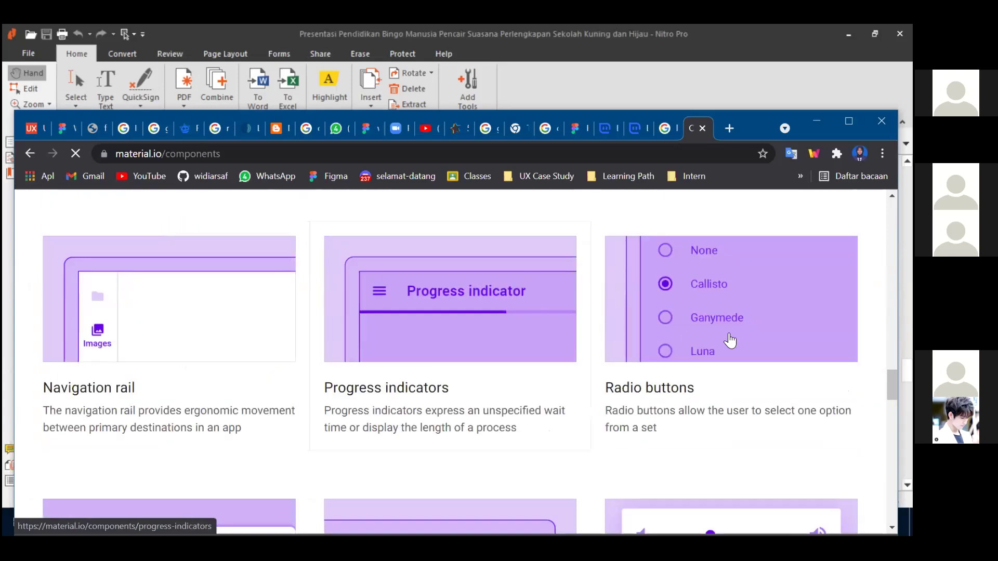
scroll(652, 361, down, 7)
scroll(533, 359, down, 6)
scroll(143, 300, up, 20)
scroll(96, 328, up, 8)
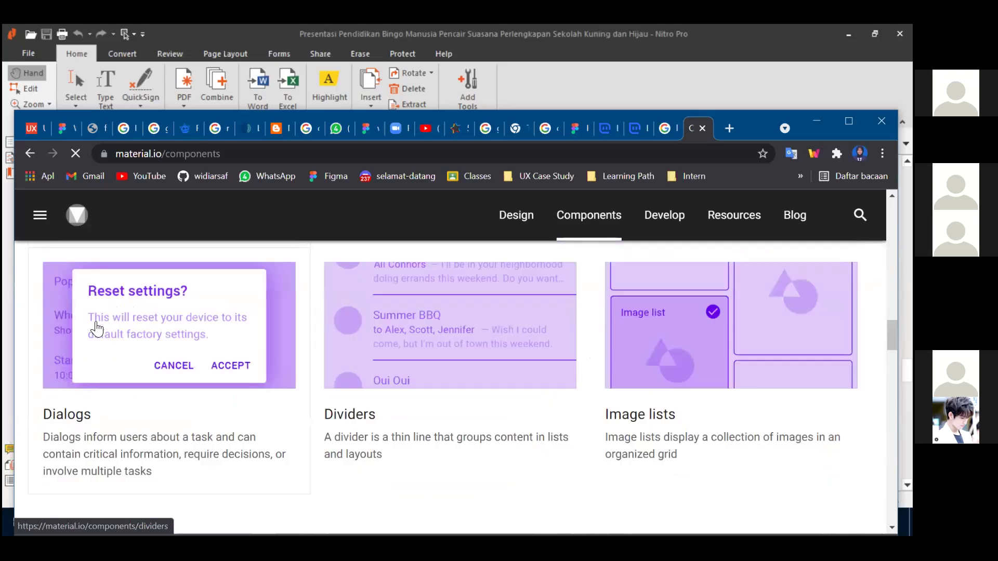
- Show the site's navigation drawer, look through its component list and close it again
click(40, 215)
drag(206, 288, 189, 514)
scroll(188, 516, up, 3)
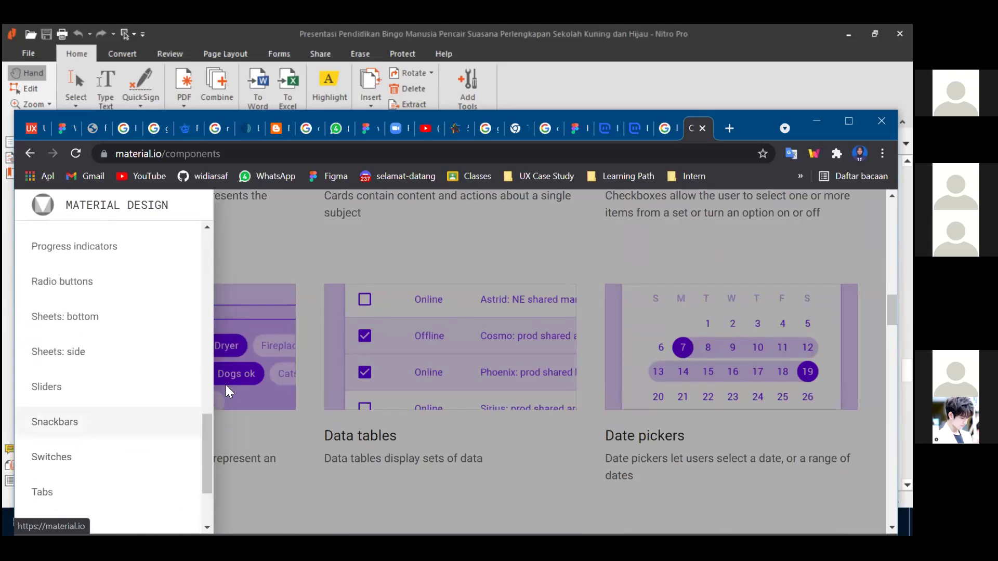
click(313, 267)
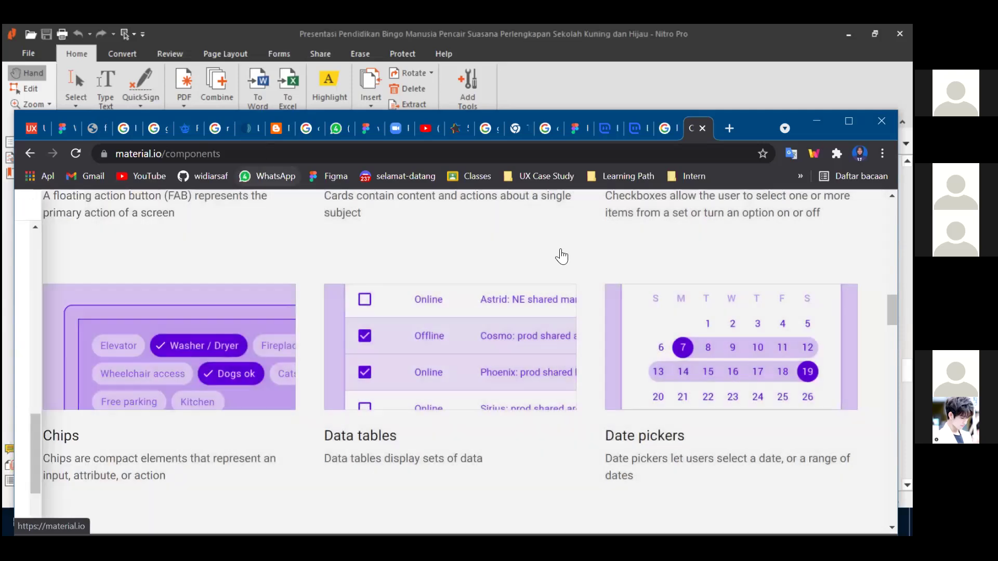
- Open the Design section and examine its What's new, icon, color palette, typography and case study content
scroll(529, 221, up, 10)
click(529, 220)
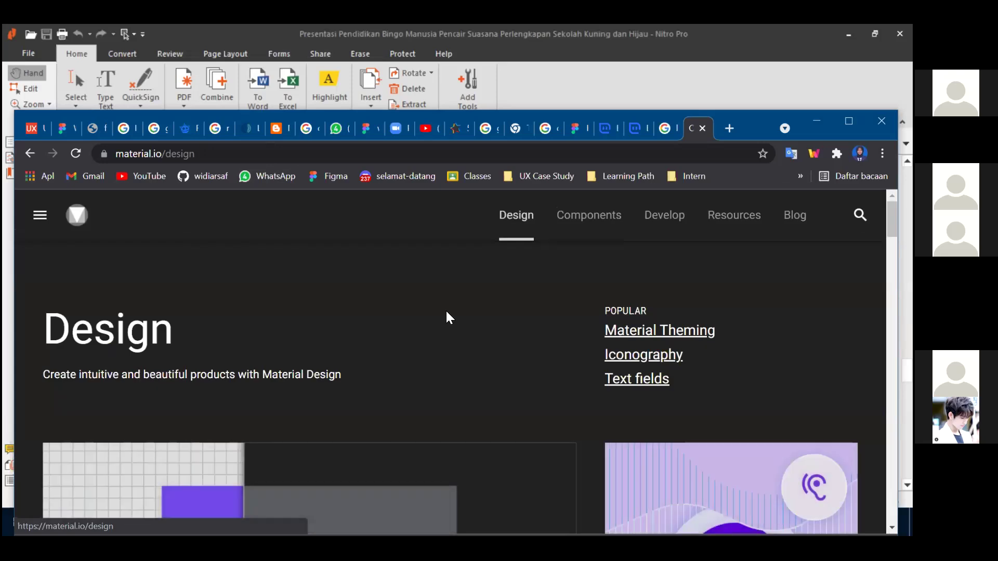
scroll(444, 312, down, 10)
scroll(446, 311, up, 2)
scroll(446, 311, down, 12)
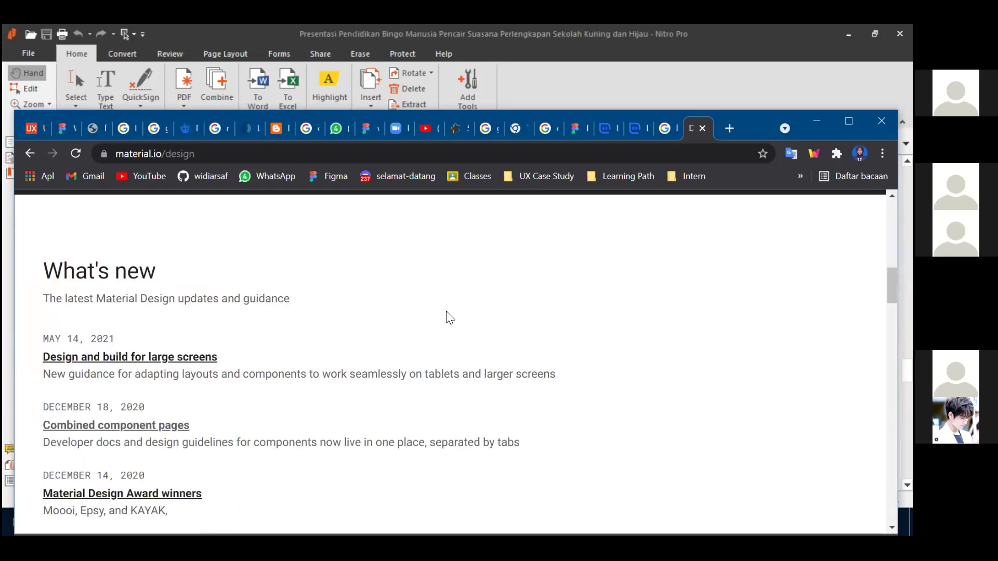
scroll(447, 319, down, 10)
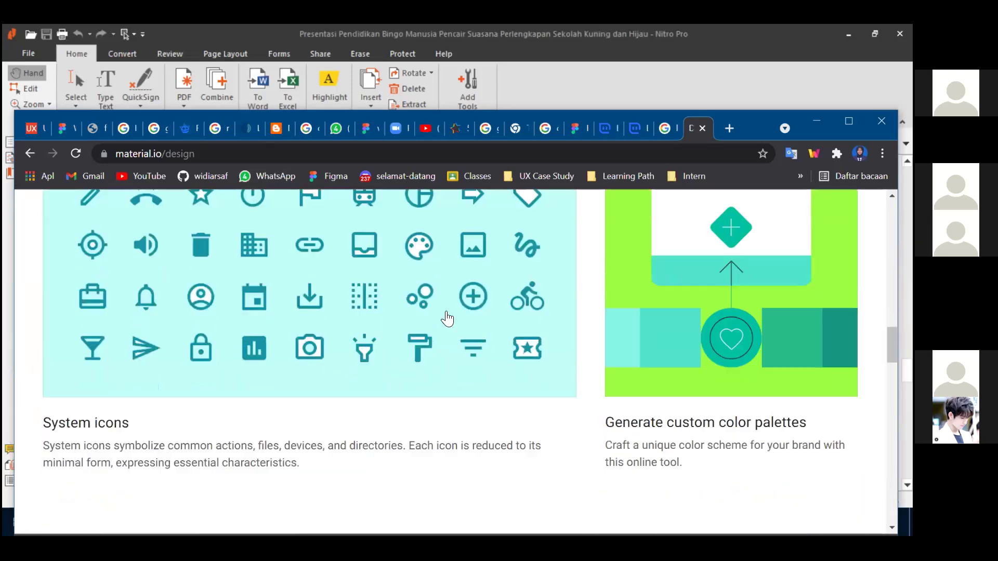
scroll(444, 319, up, 5)
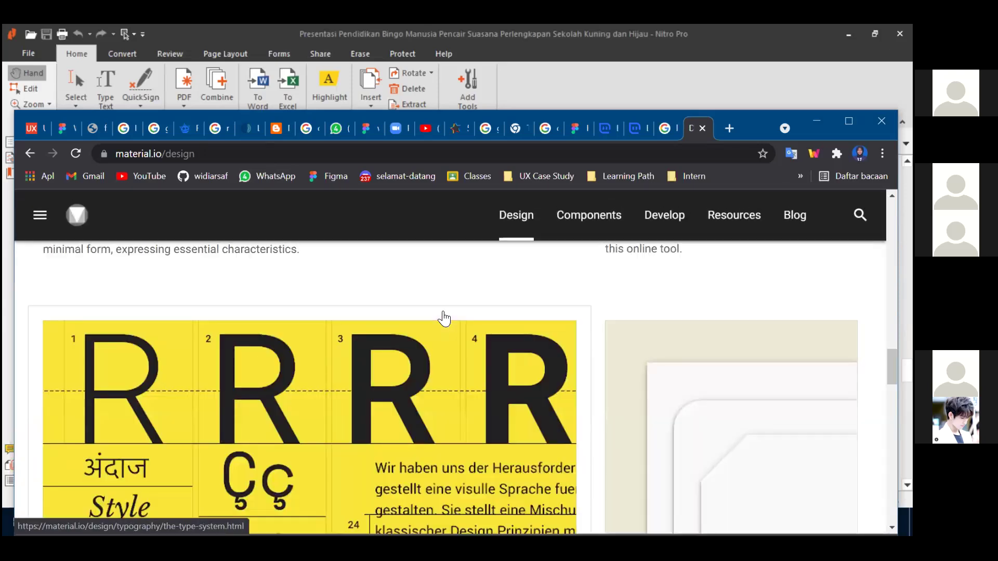
scroll(444, 315, down, 8)
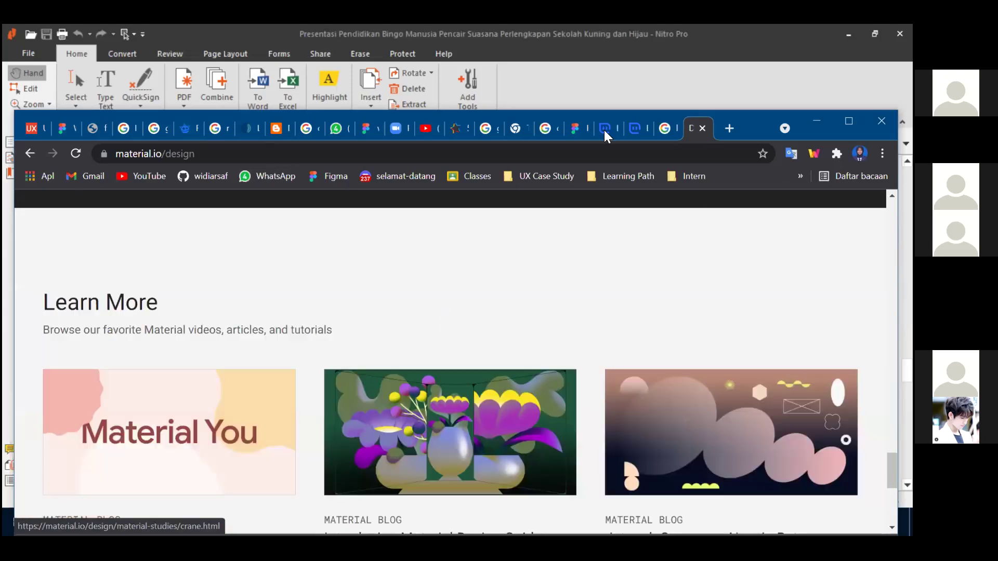
key(Page_Up)
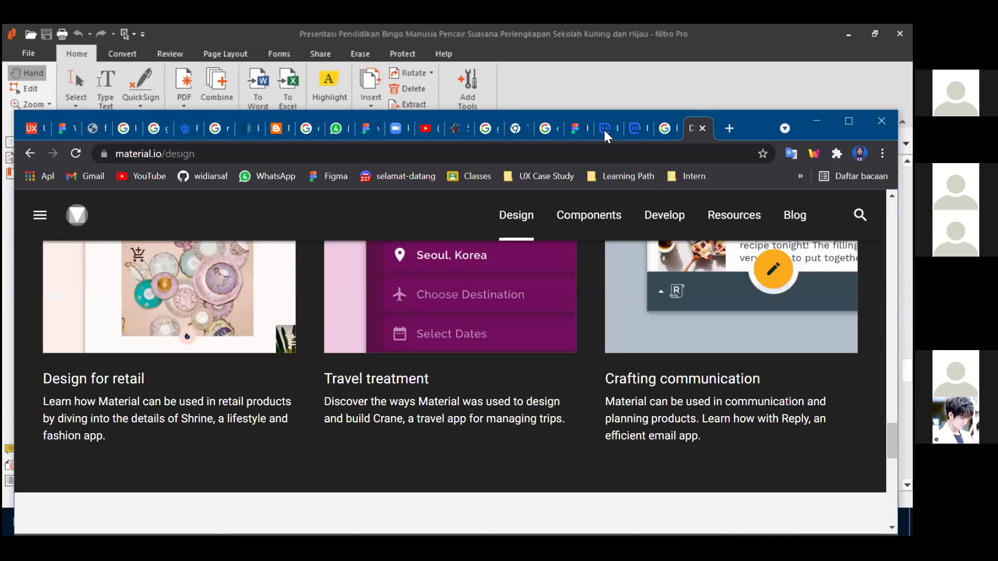
scroll(494, 285, up, 2)
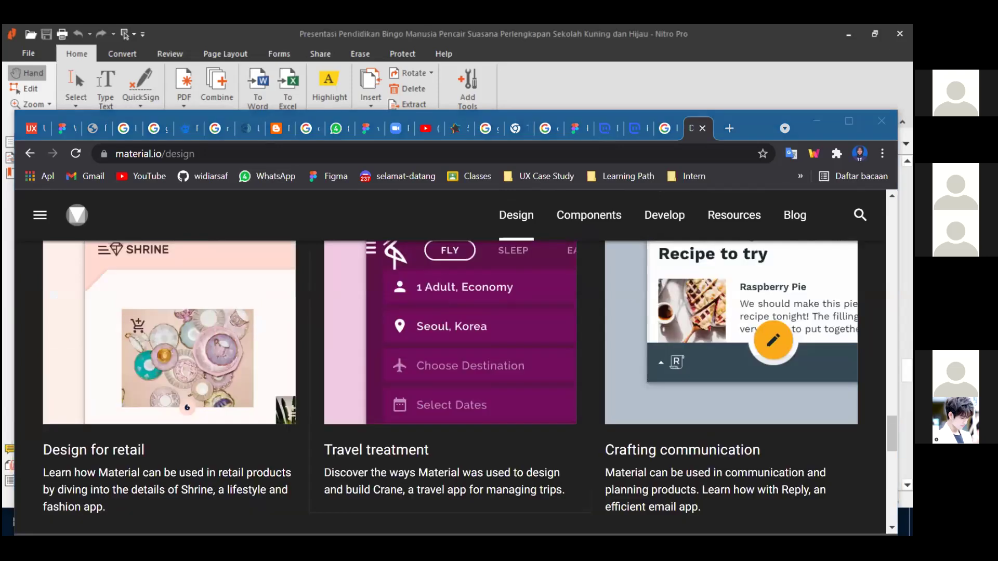
key(Page_Up)
key(Page_Up)
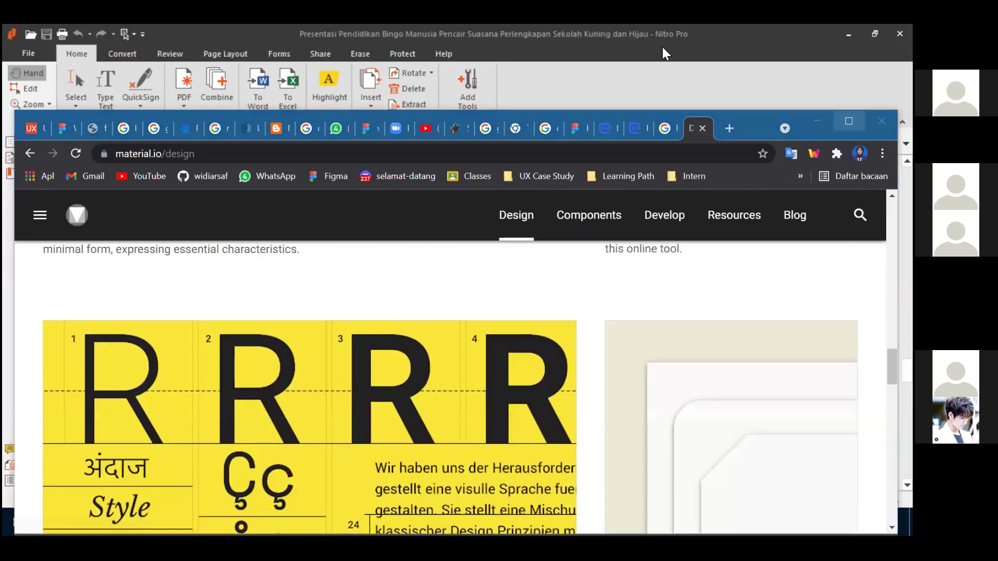
- Maximize the browser window and switch to the KFCKU Wireframe file in Figma
key(super+Up)
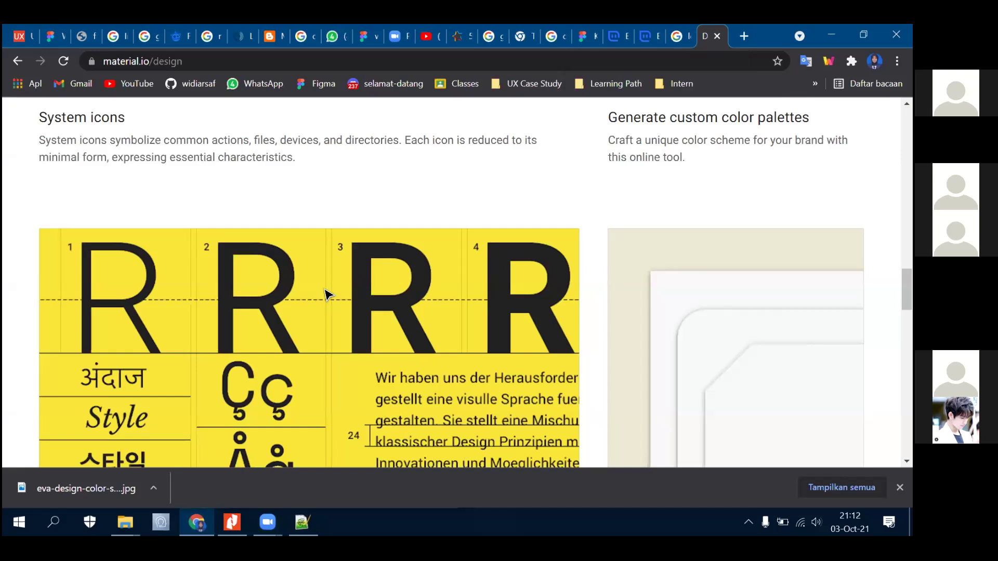
key(ctrl+shift+Tab)
key(ctrl+shift+Tab)
key(ctrl+shift+Tab)
key(ctrl+shift+Tab)
- Add the text "Heading 1" to Frame 6, below the NAME column header
scroll(330, 294, down, 3)
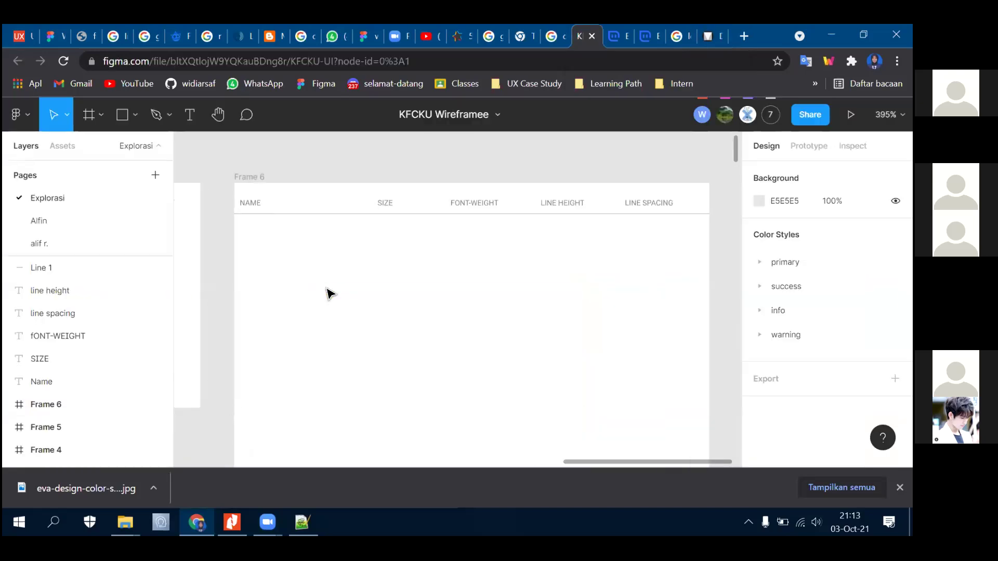
scroll(464, 279, up, 2)
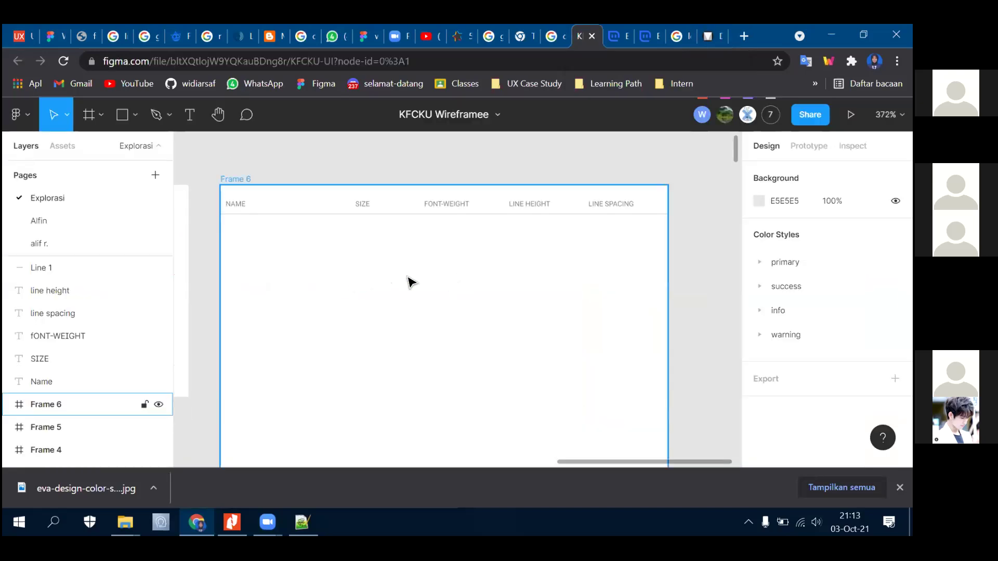
click(190, 114)
scroll(232, 241, up, 2)
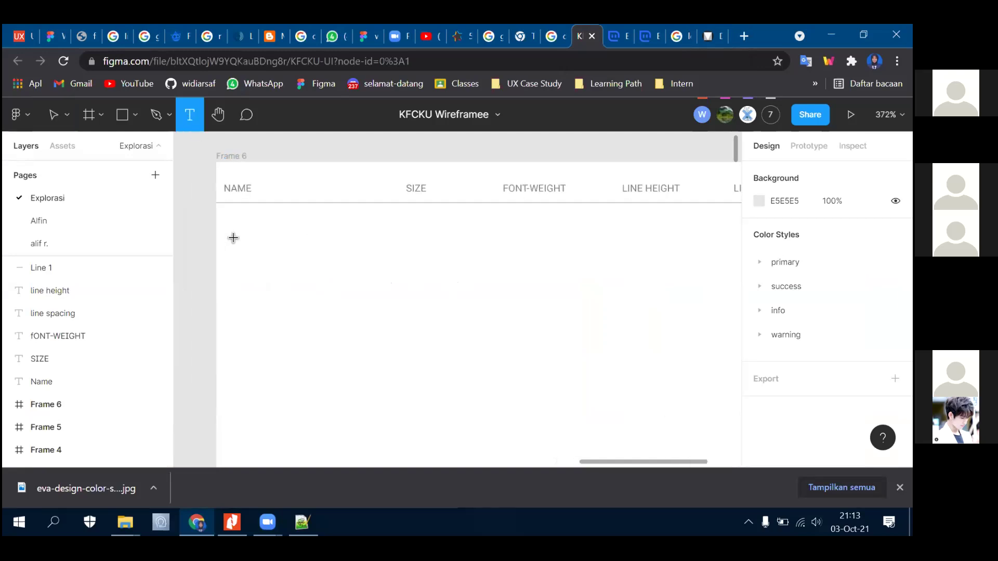
click(233, 232)
text(Hea)
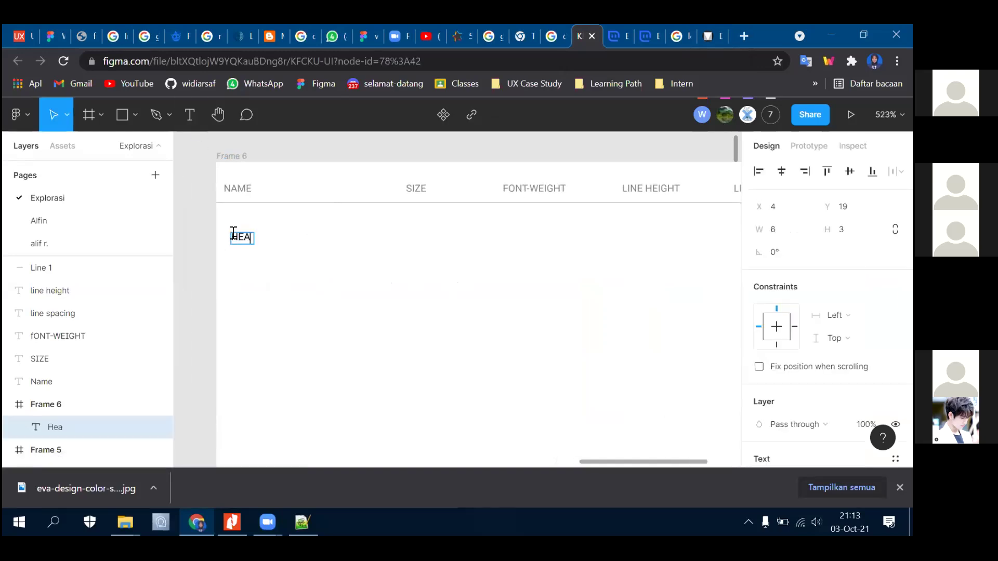
text(ding 1)
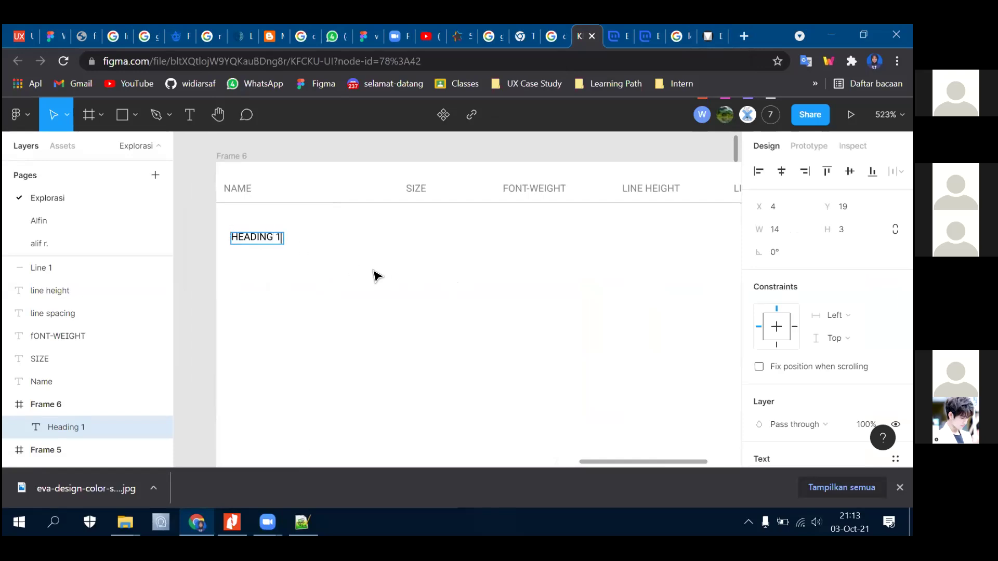
key(Escape)
- Try font sizes 48 and 36 on the Heading 1 text
scroll(780, 260, down, 5)
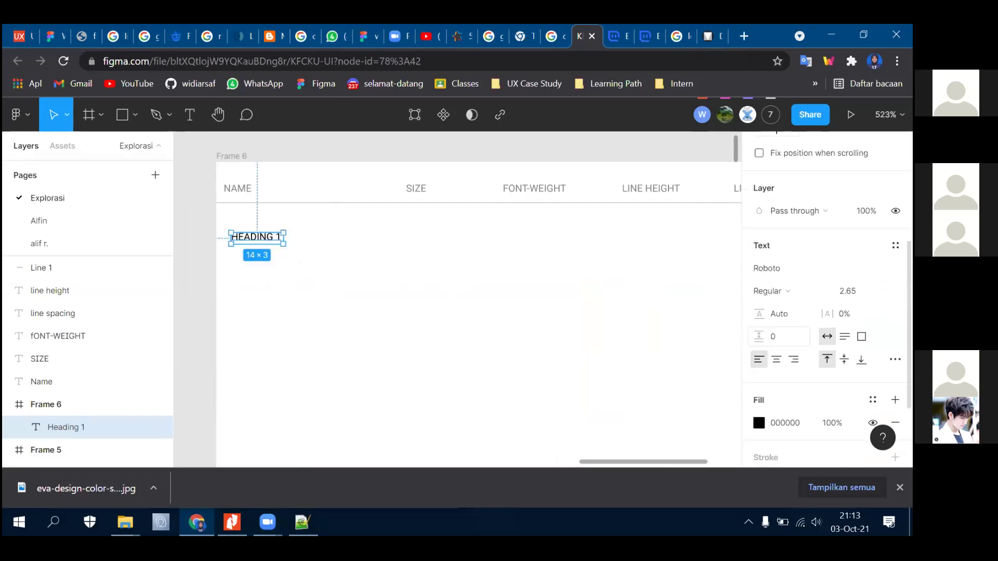
scroll(785, 251, up, 2)
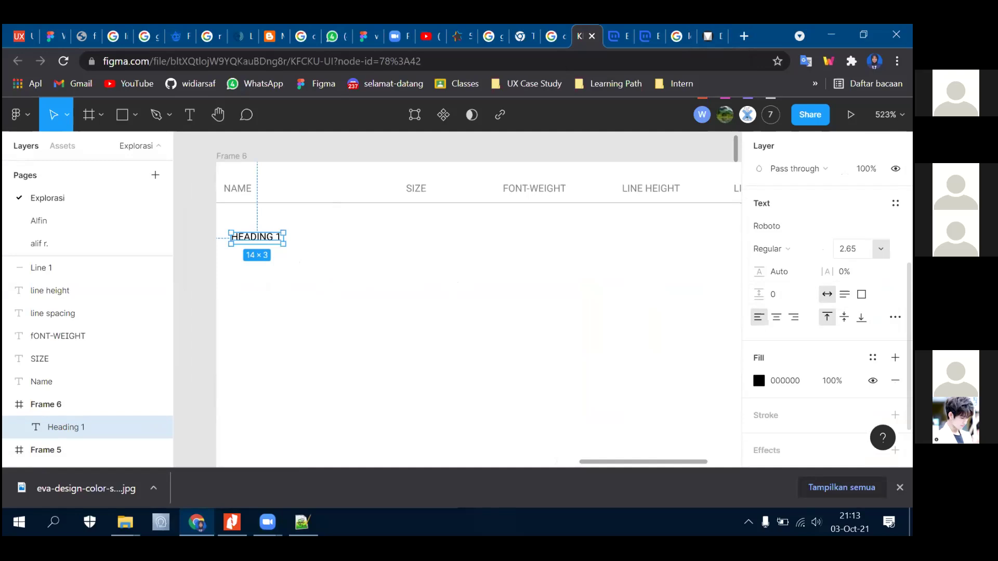
click(880, 248)
click(869, 362)
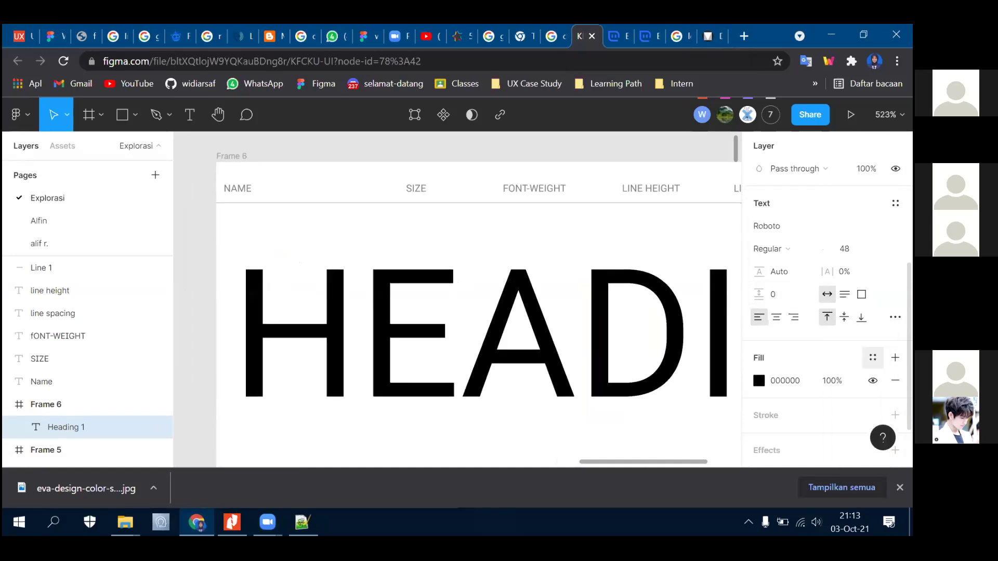
scroll(617, 323, down, 6)
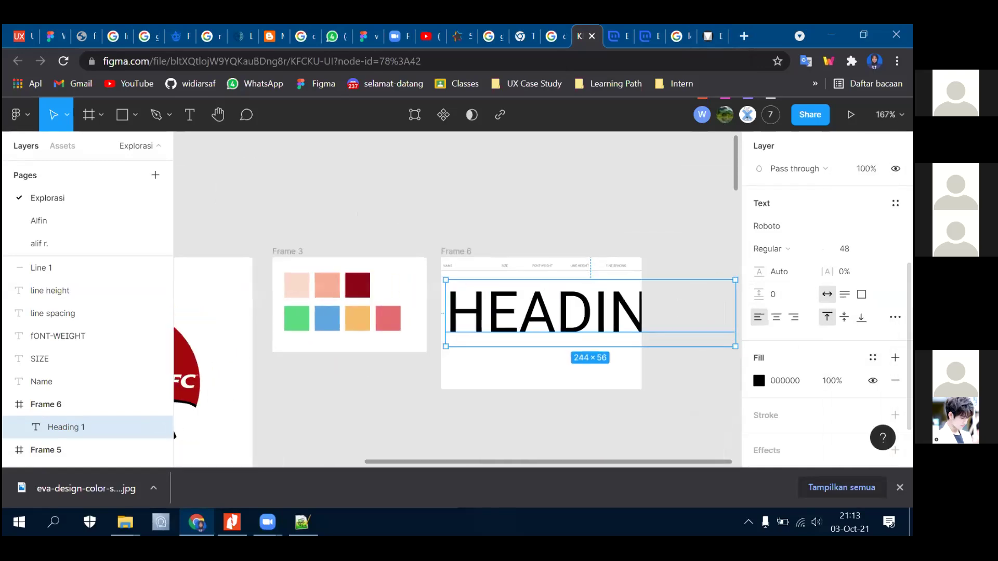
click(881, 249)
click(862, 289)
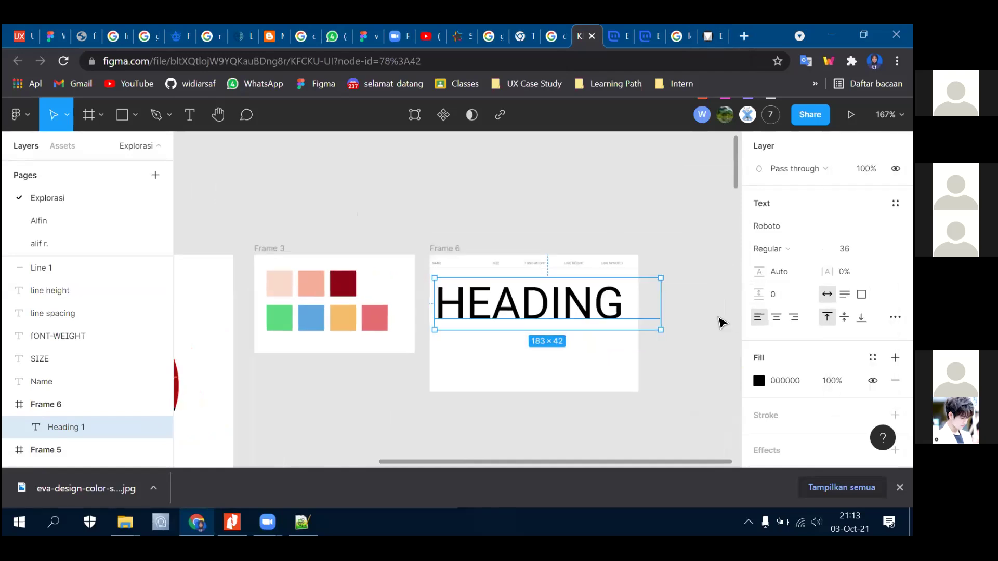
- Widen Frame 6 well past the heading text and extend its lower edge to make a roughly square frame
scroll(719, 322, up, 2)
click(400, 239)
mouse_move(742, 348)
mouse_down()
mouse_move(654, 356)
mouse_move(764, 343)
mouse_move(741, 340)
mouse_up()
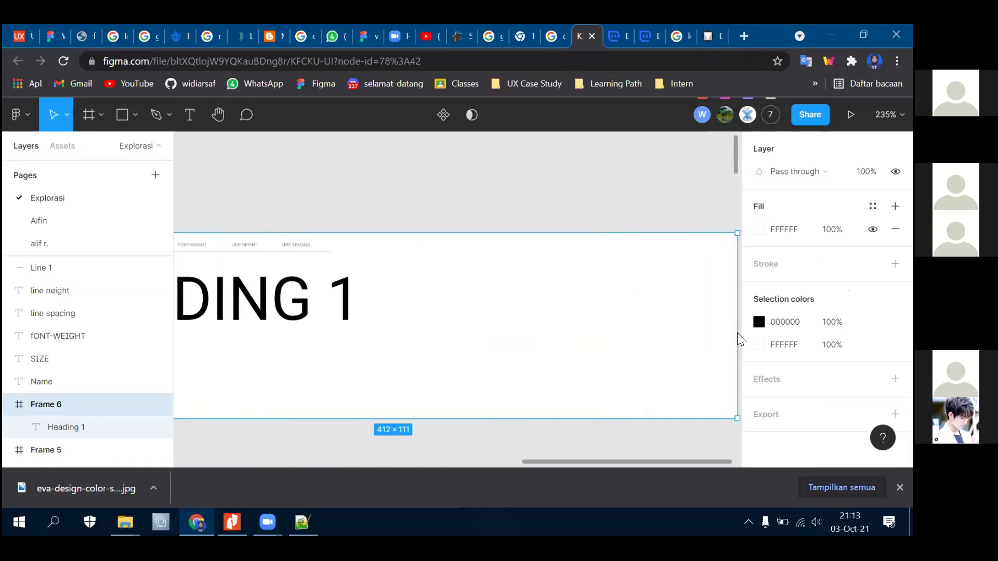
scroll(601, 334, down, 4)
drag(559, 365, 543, 450)
- Set the Heading 1 text's font size to 24
click(58, 427)
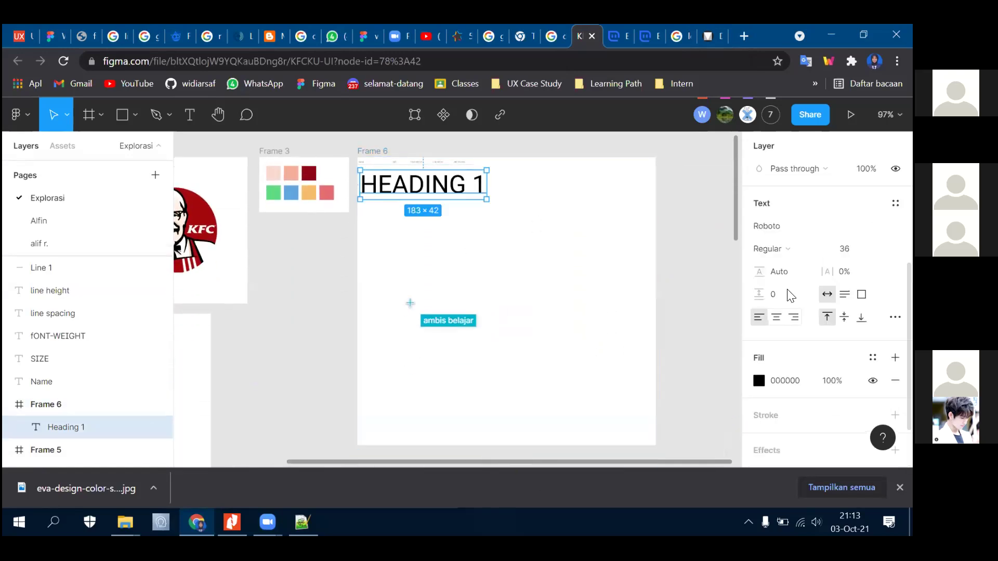
click(847, 249)
text(24)
key(Return)
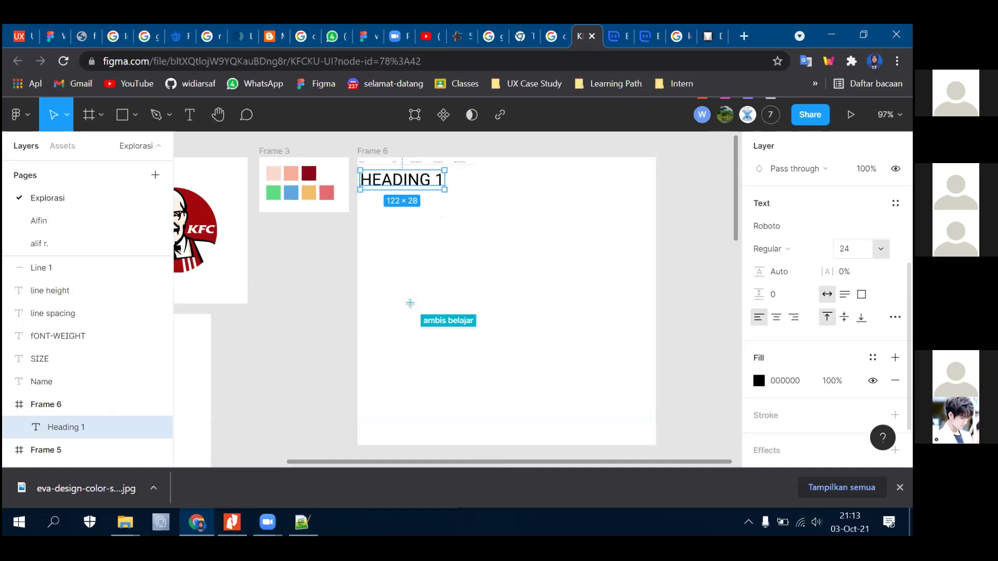
- Scale the column headers and their divider line proportionally to Frame 6's full width, 432 wide, and return to the Move tool
scroll(597, 167, up, 4)
scroll(363, 187, up, 1)
click(379, 178)
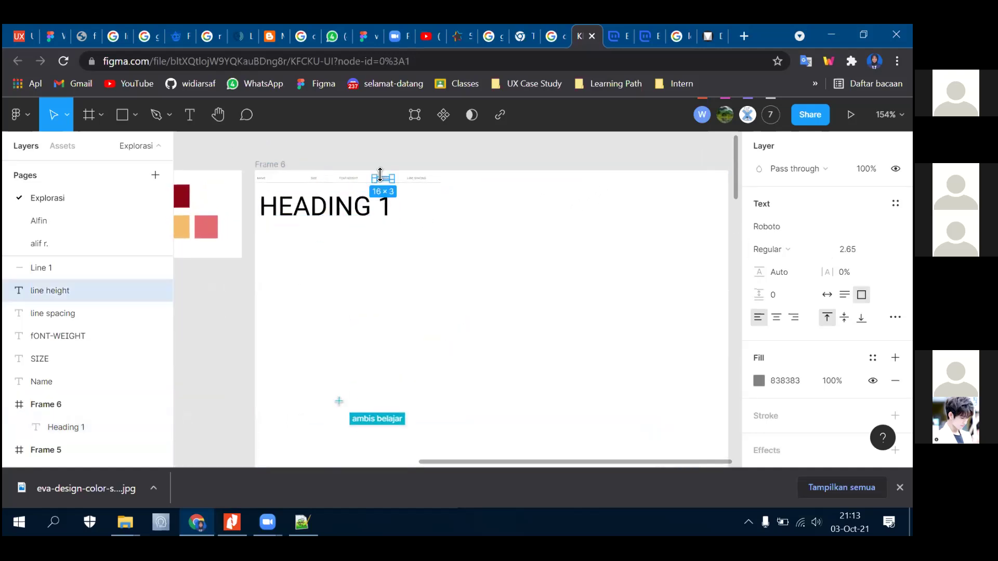
click(468, 202)
drag(452, 186, 248, 175)
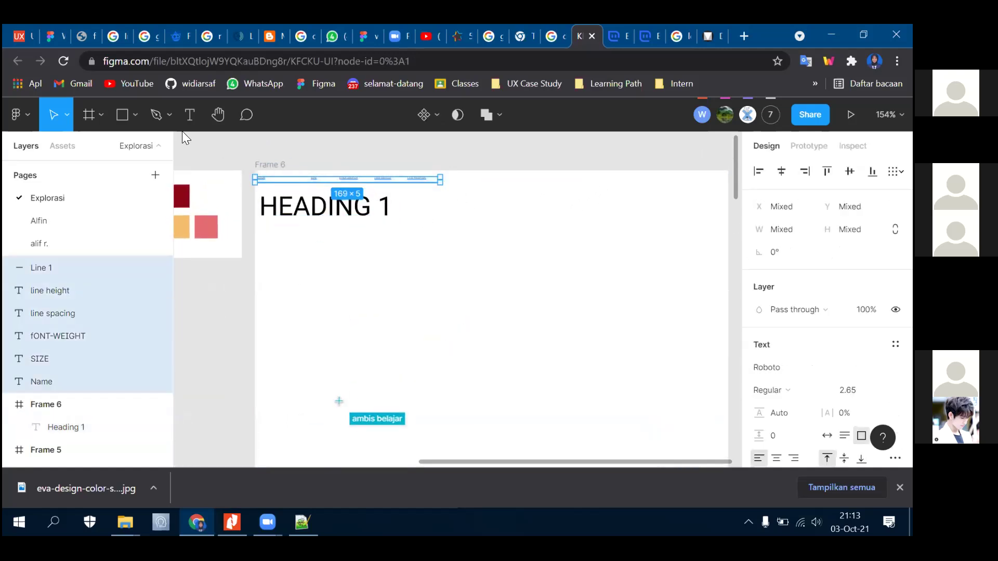
click(64, 117)
click(69, 162)
drag(439, 183, 573, 190)
drag(700, 191, 728, 193)
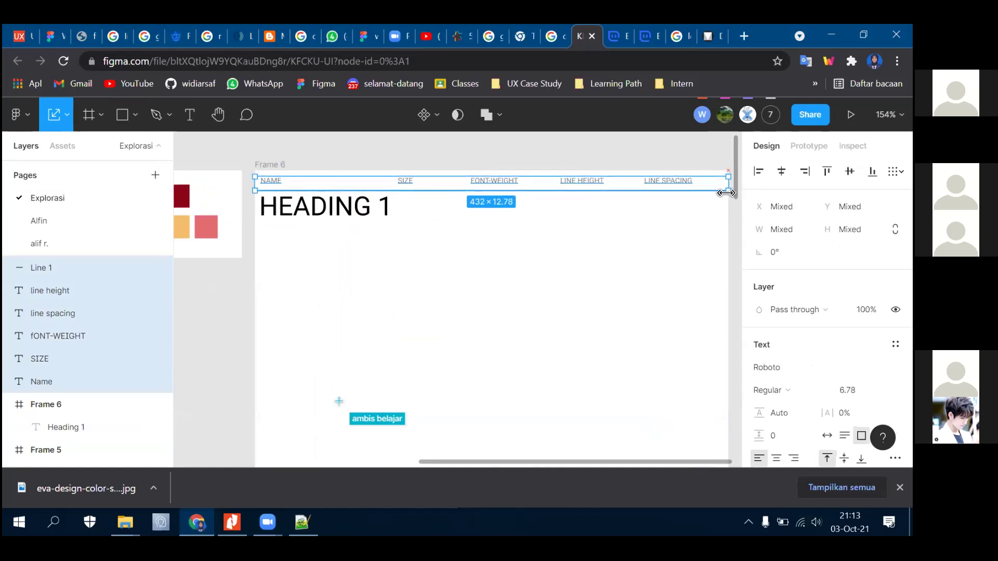
click(68, 122)
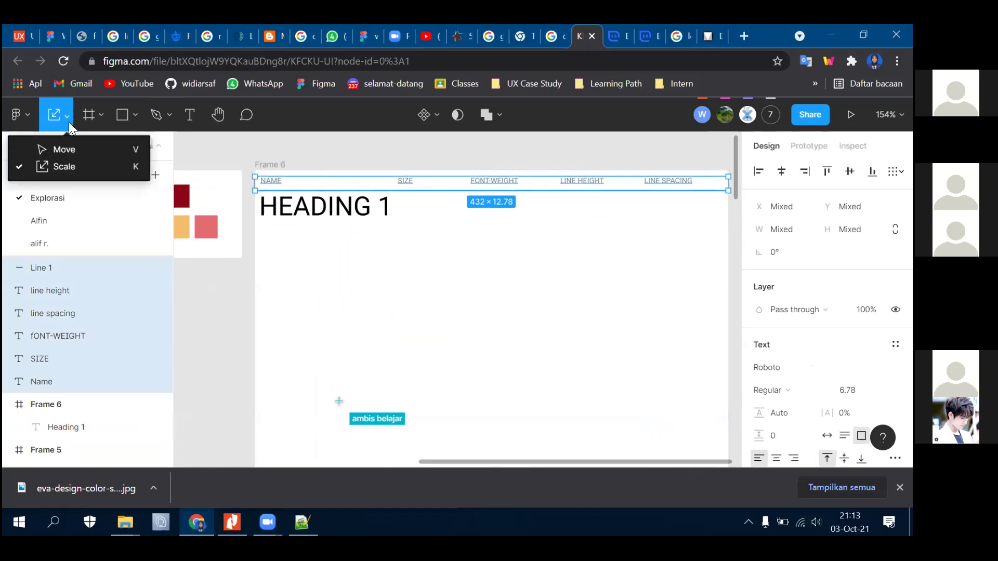
click(69, 150)
click(403, 252)
- Change the Heading 1 text's font weight to Bold
scroll(384, 224, up, 3)
click(363, 194)
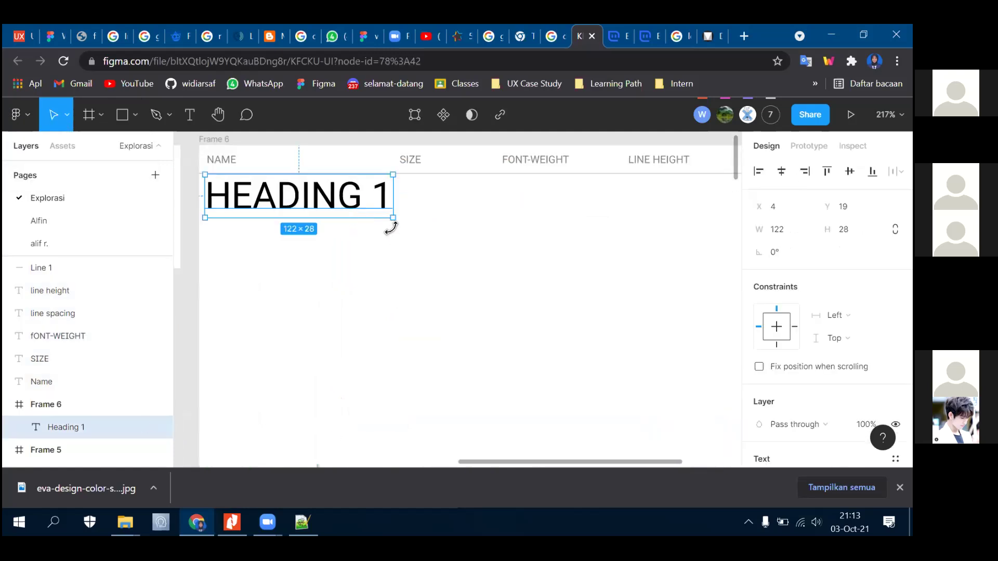
scroll(439, 304, down, 3)
scroll(549, 272, up, 2)
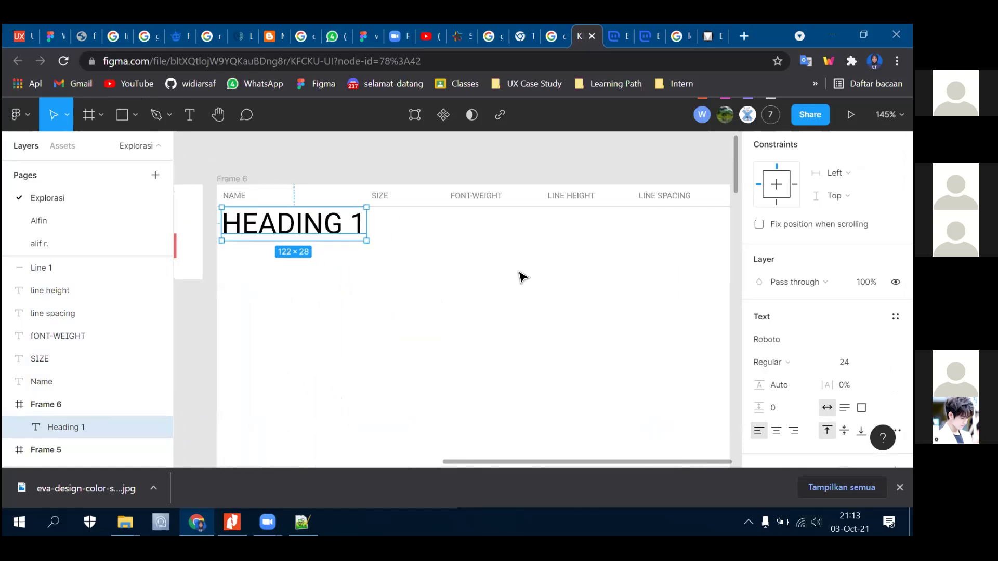
scroll(790, 270, down, 2)
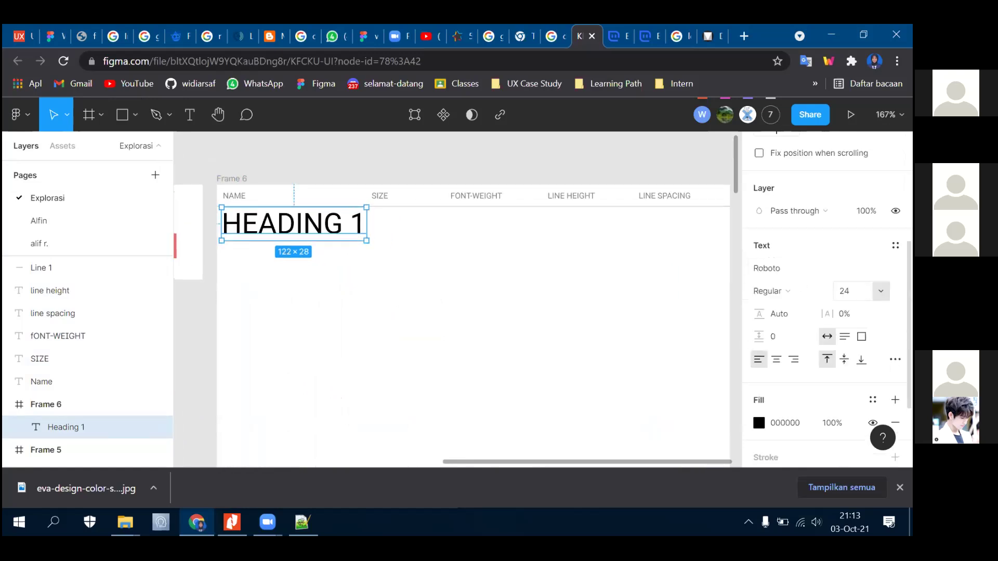
click(789, 293)
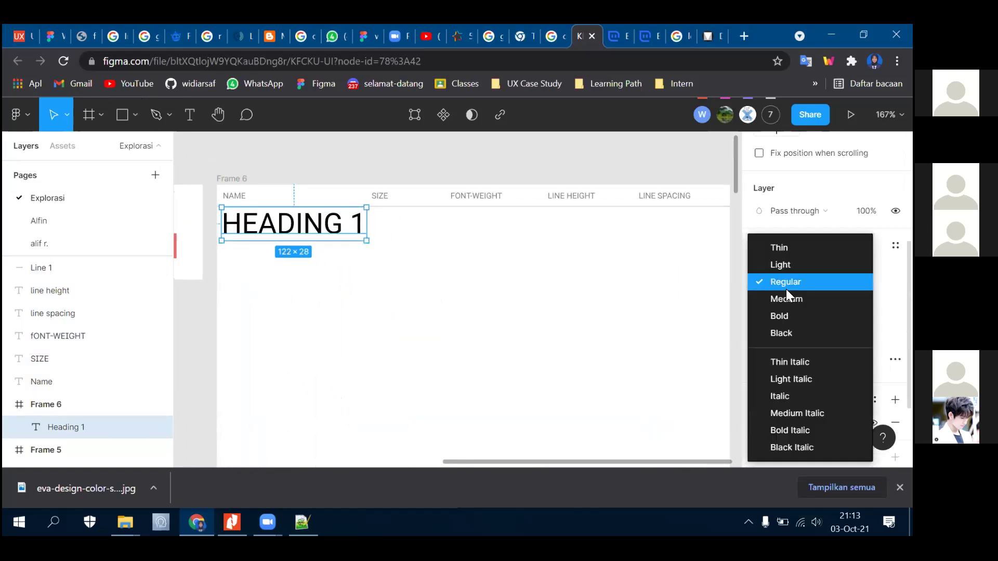
click(787, 312)
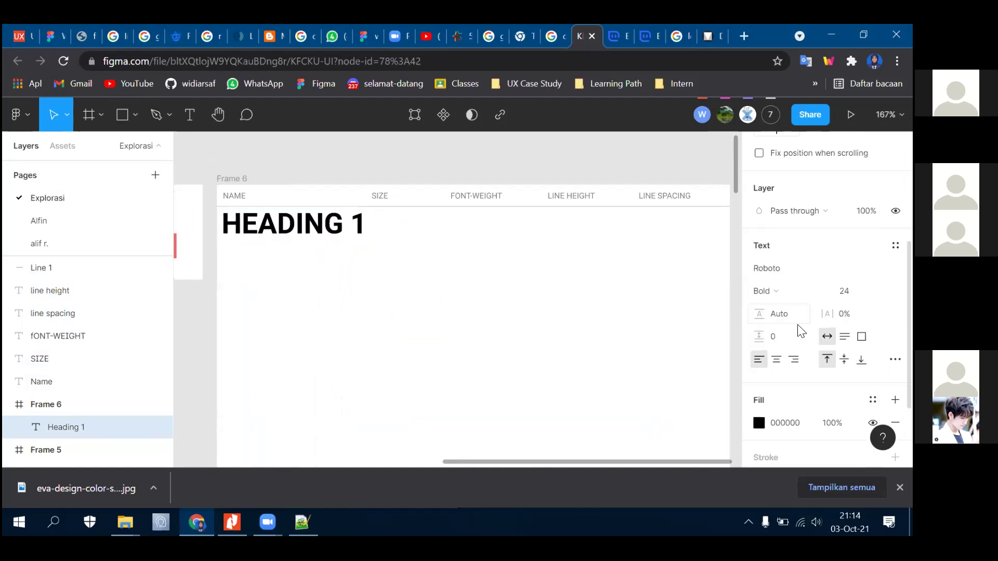
- Set the Heading 1 text's line height to 150% and move the text slightly down from the header divider line
click(785, 318)
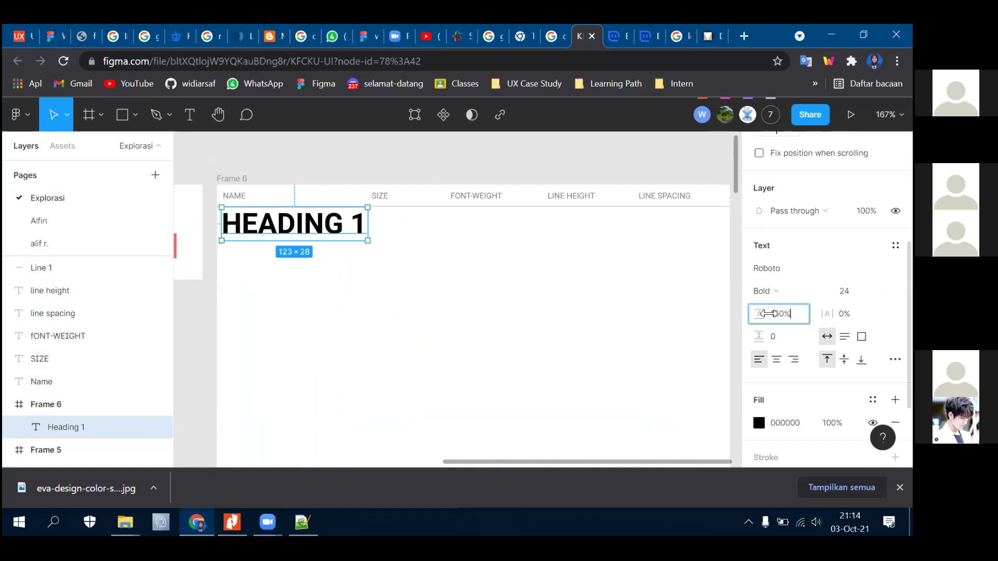
text(150%)
key(Return)
click(787, 317)
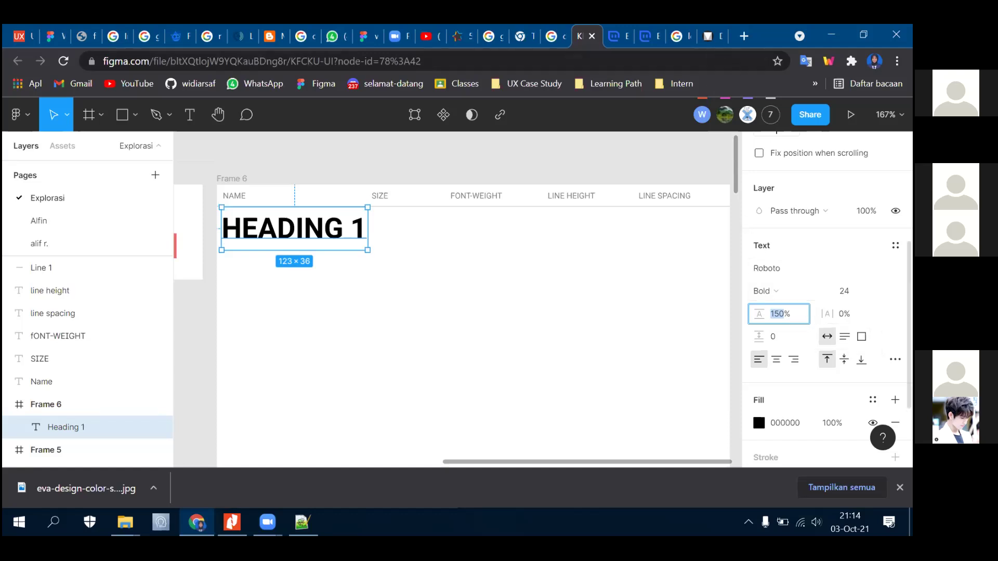
click(423, 323)
click(307, 236)
drag(306, 237, 306, 245)
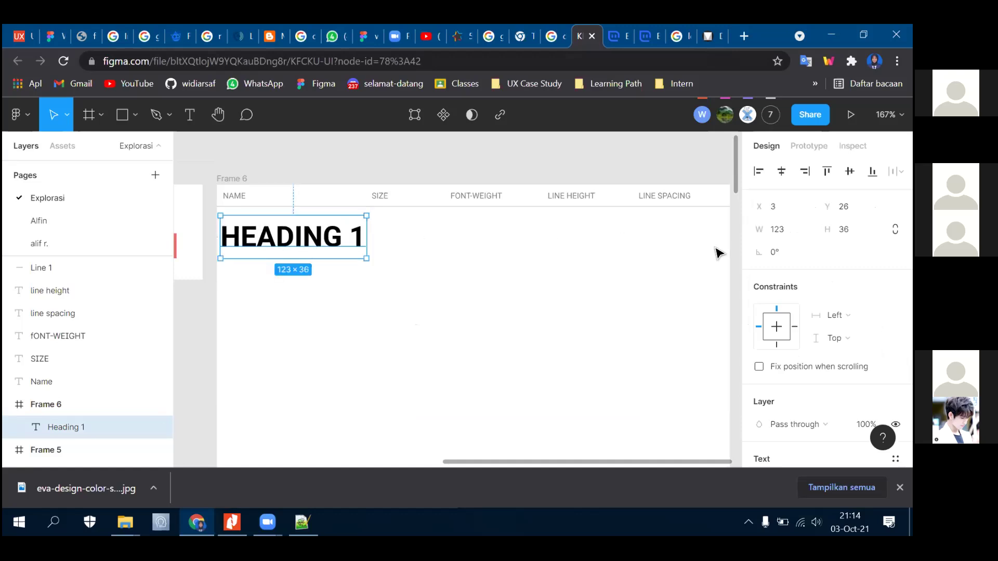
- Create a text style named "heading / 1" from the Heading 1 text
scroll(826, 312, down, 4)
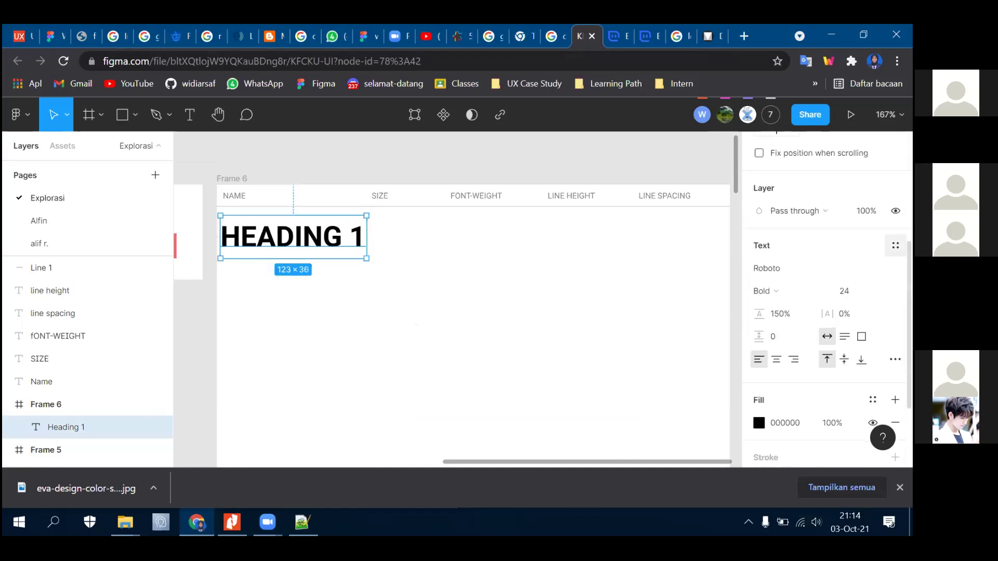
click(895, 245)
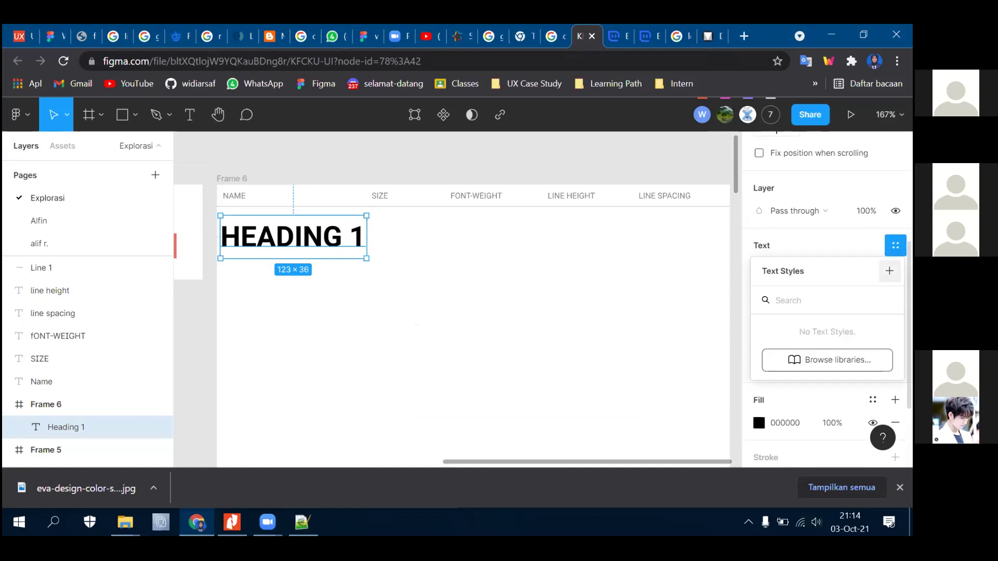
click(889, 271)
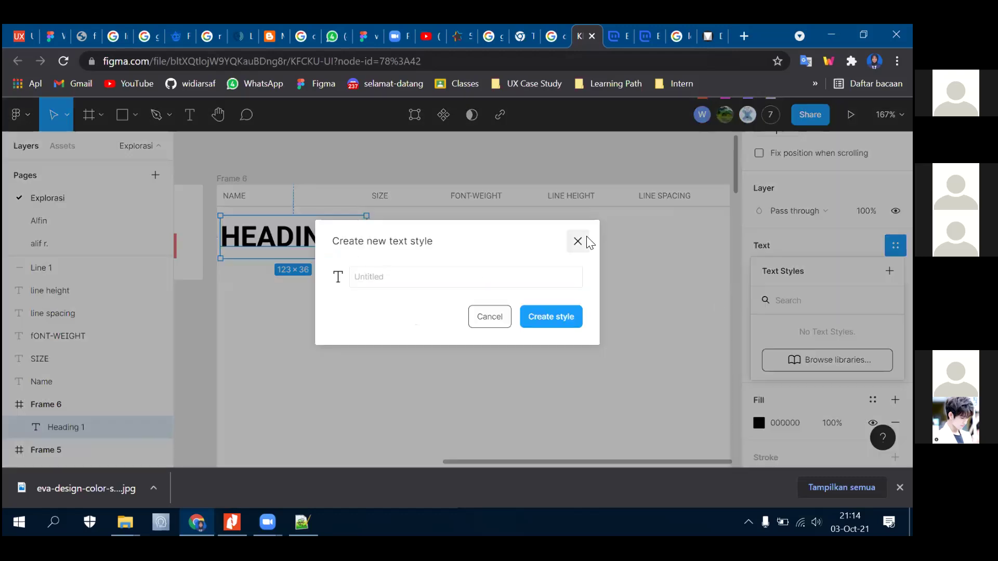
click(415, 276)
text(h)
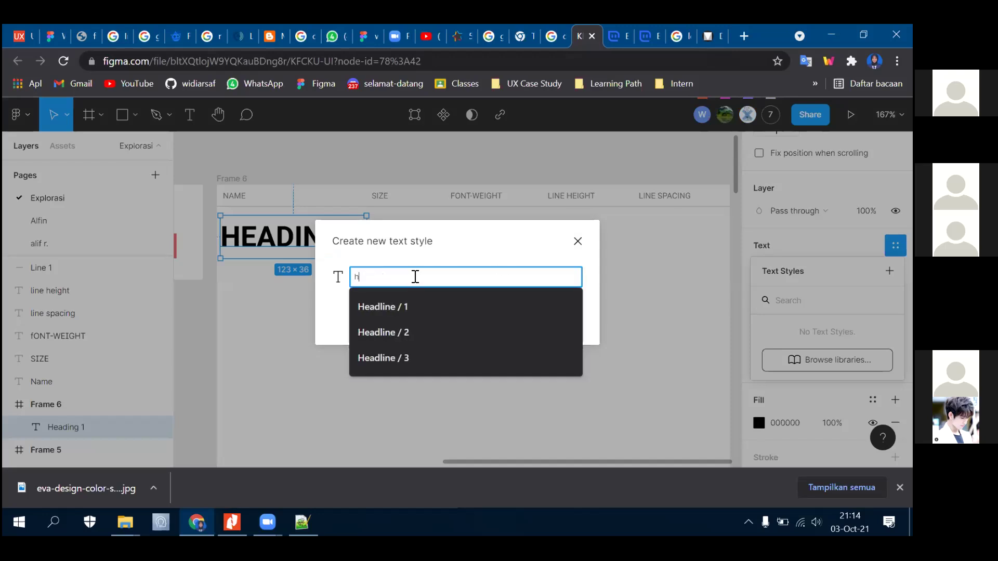
text(eading / 1)
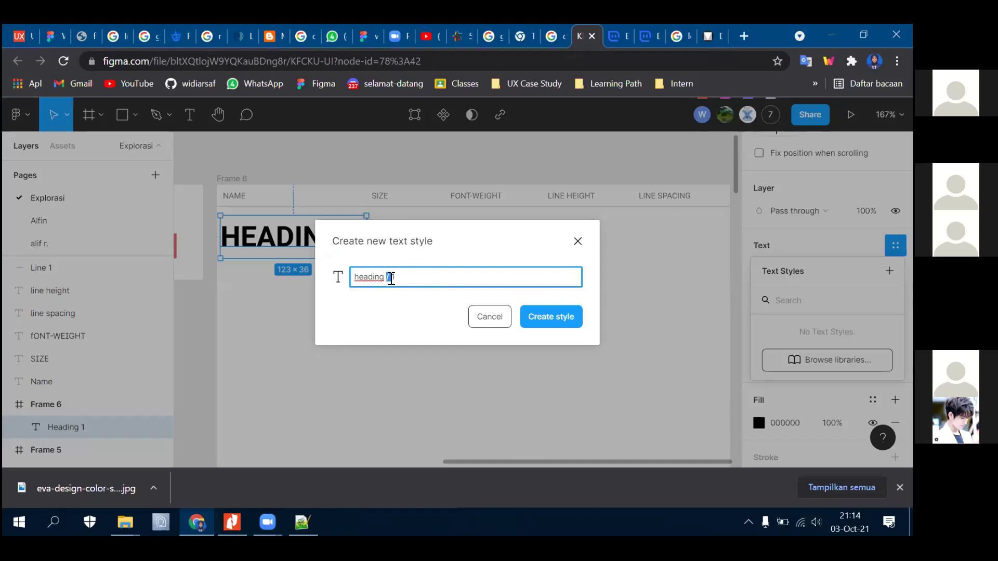
mouse_move(384, 277)
mouse_down()
mouse_move(359, 279)
mouse_move(389, 279)
mouse_up()
click(555, 318)
- Add a separate "HEADING 2" text and place it directly below Heading 1, aligned with its left edge
click(327, 252)
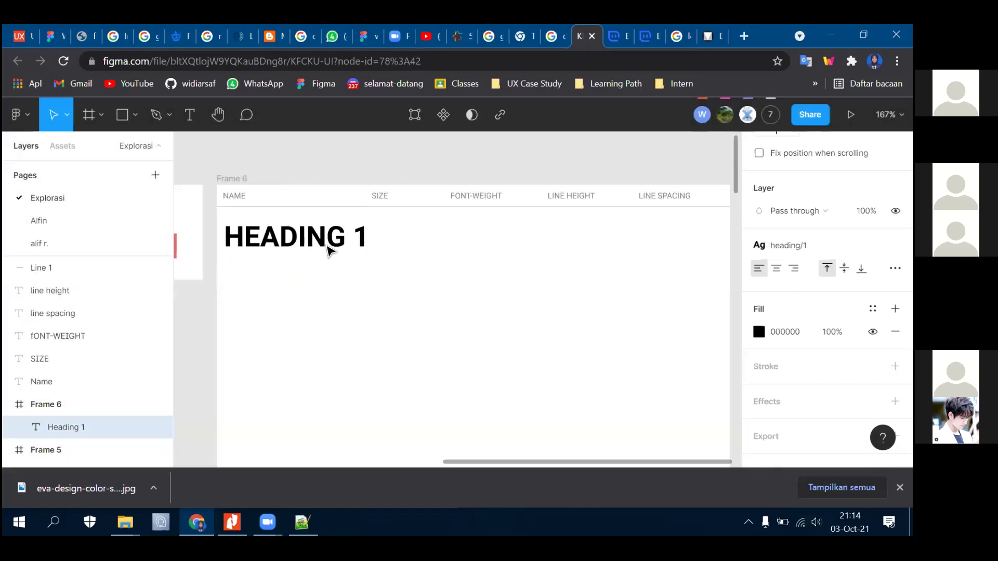
key(ctrl+d)
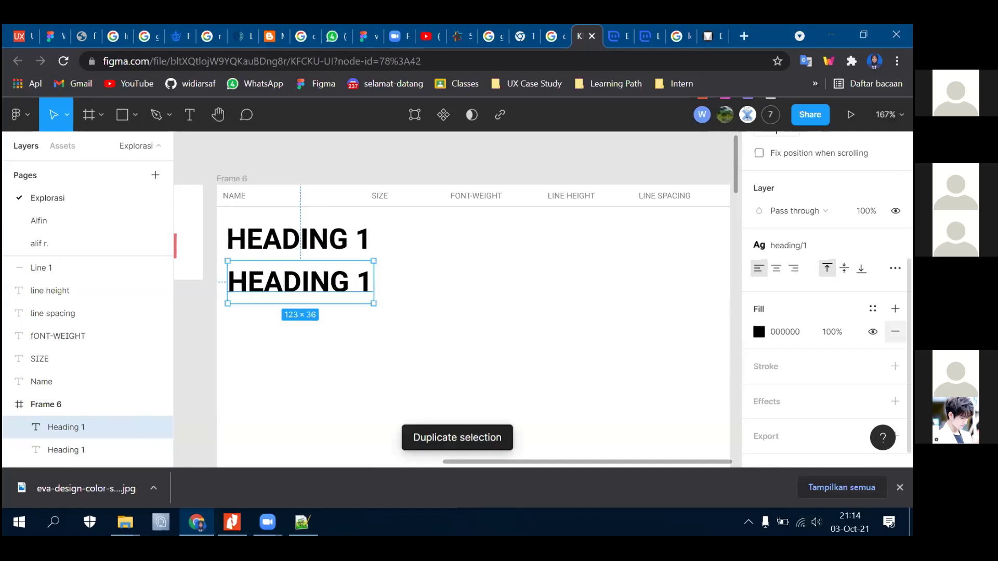
key(ctrl+z)
key(t)
click(246, 297)
text(HE)
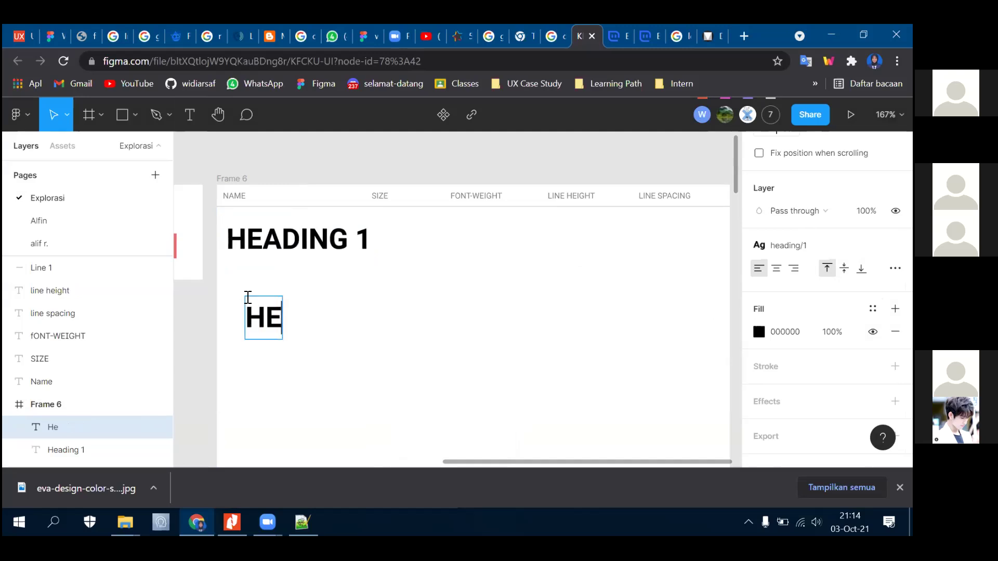
text(ADING 2)
key(Escape)
drag(338, 322, 319, 286)
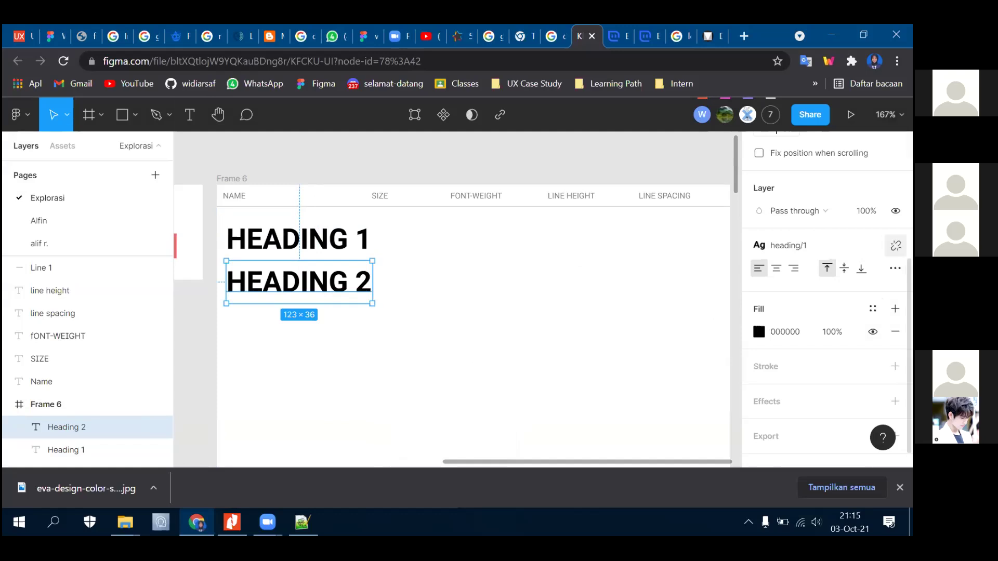
- Detach the Heading 2 text from the heading/1 style and set it to size 20 with Medium weight
click(896, 245)
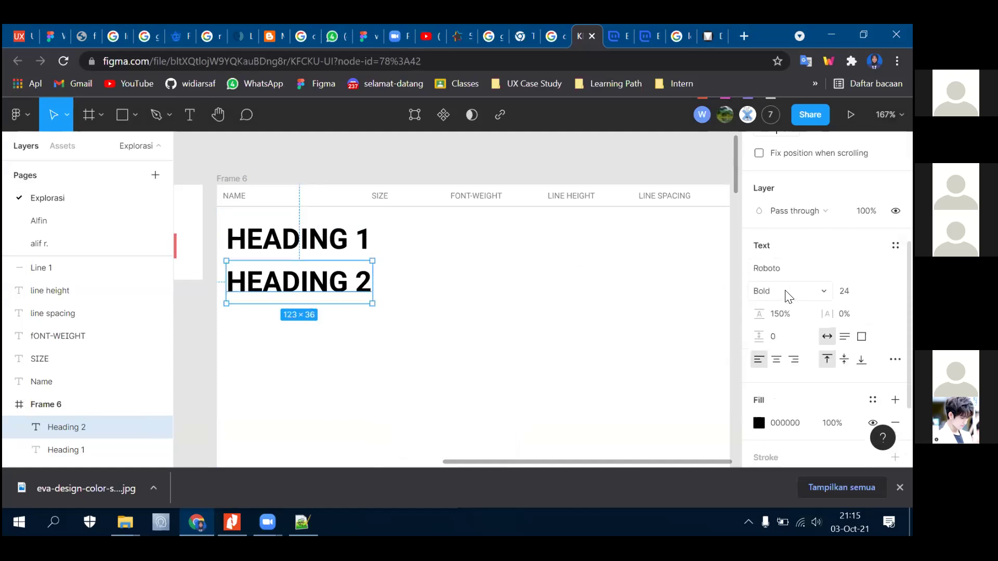
click(847, 291)
key(Return)
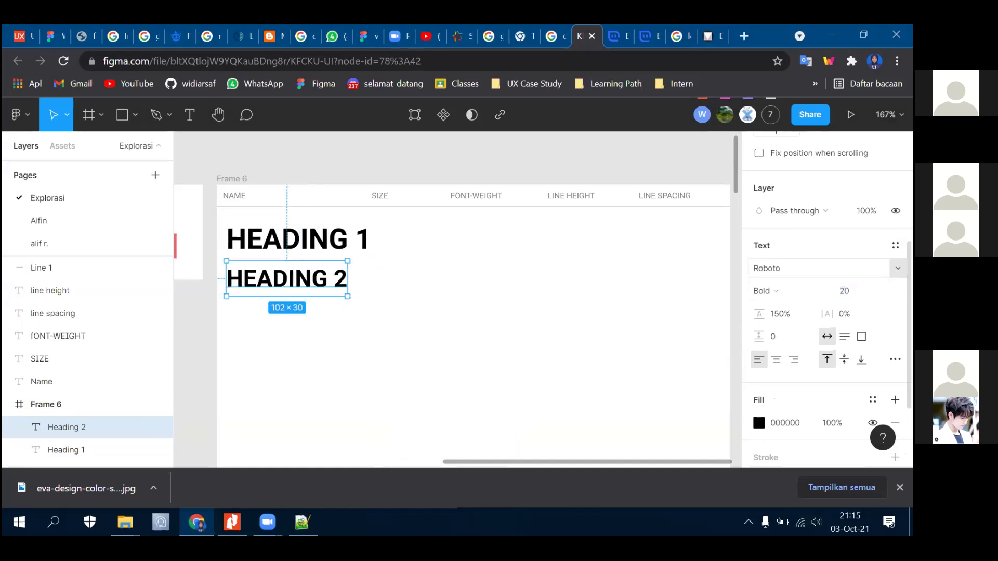
click(790, 292)
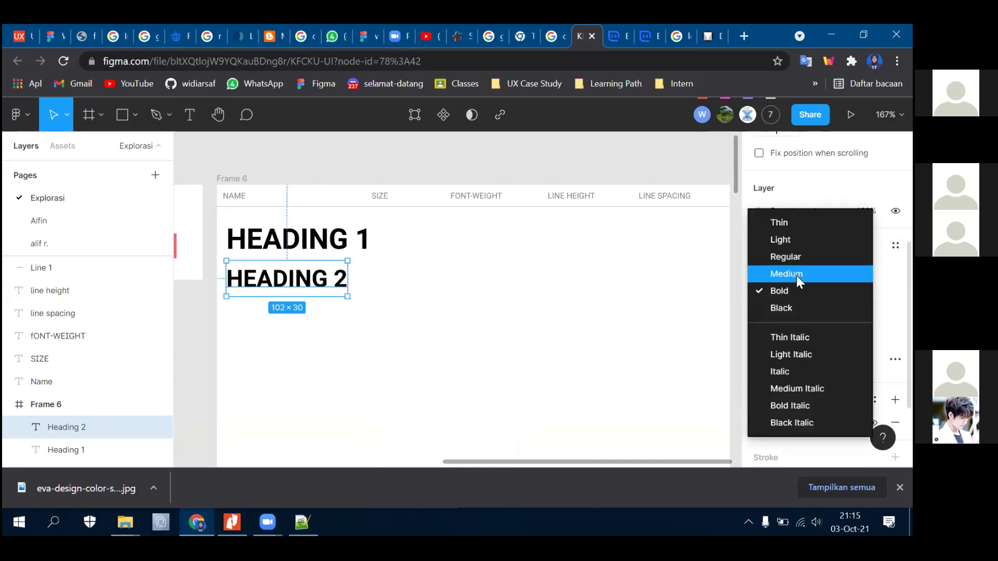
click(796, 274)
click(455, 315)
- Create a text style named "heading / 2" from the Heading 2 text
click(66, 427)
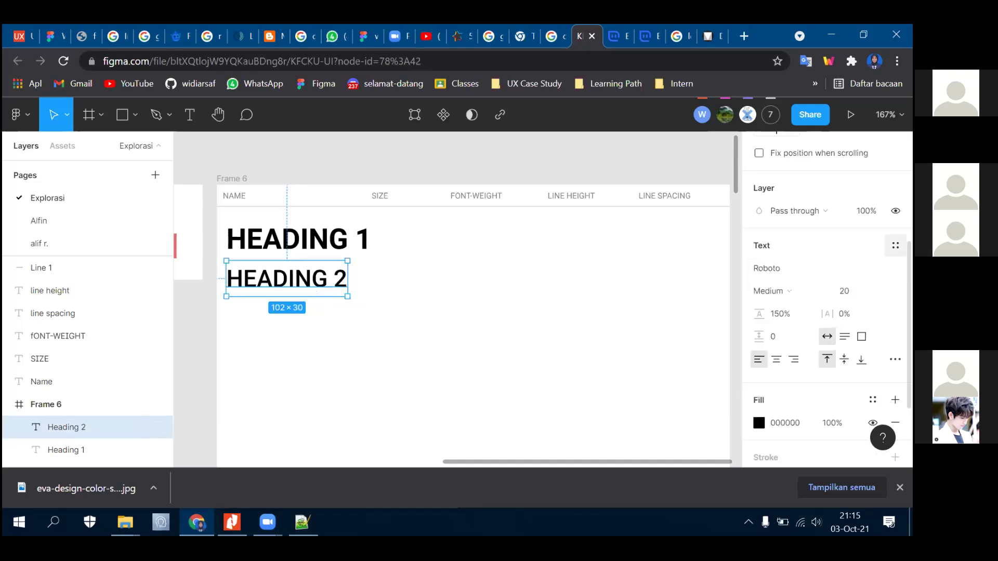
click(895, 245)
click(890, 270)
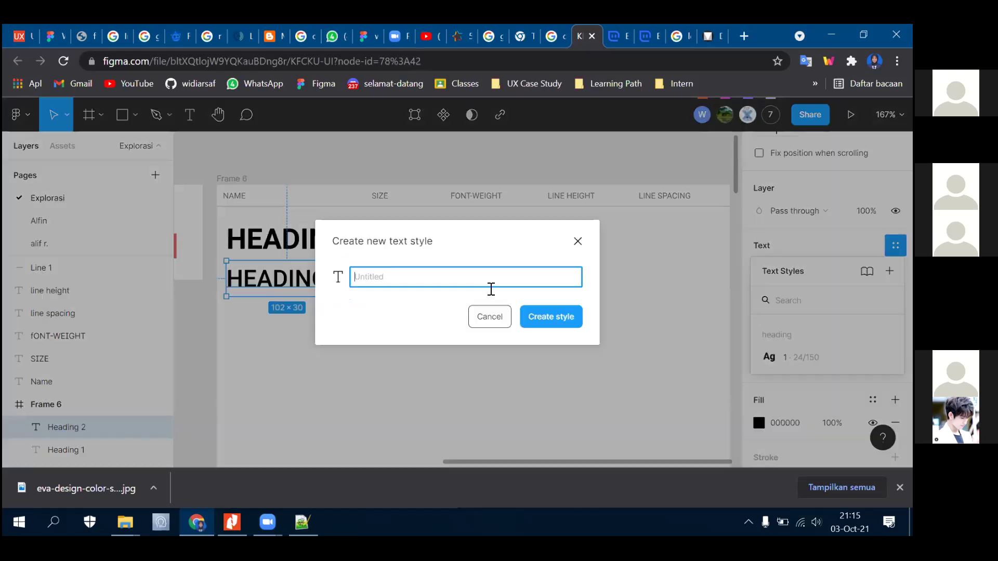
text(HEAD)
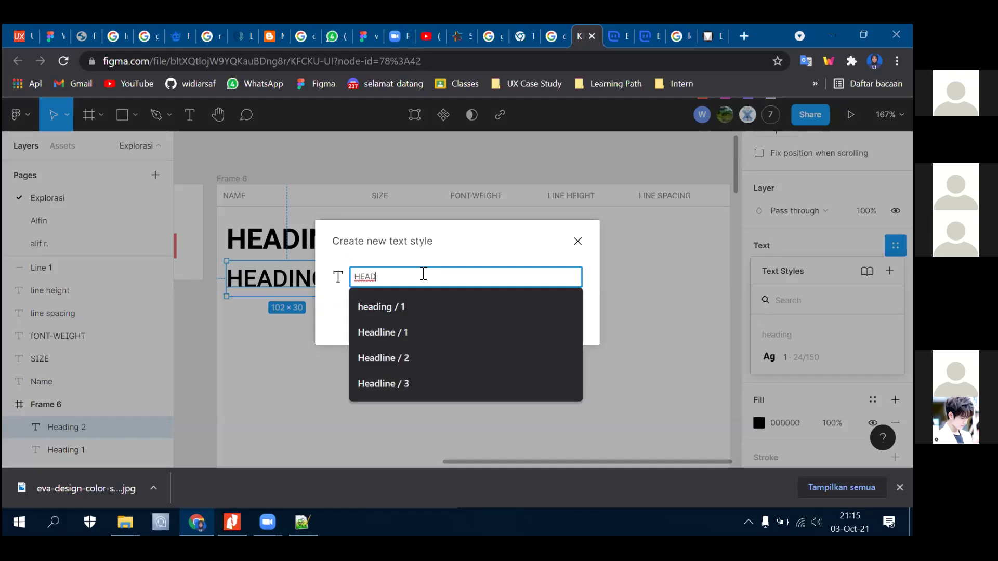
key(BackSpace)
text(headin)
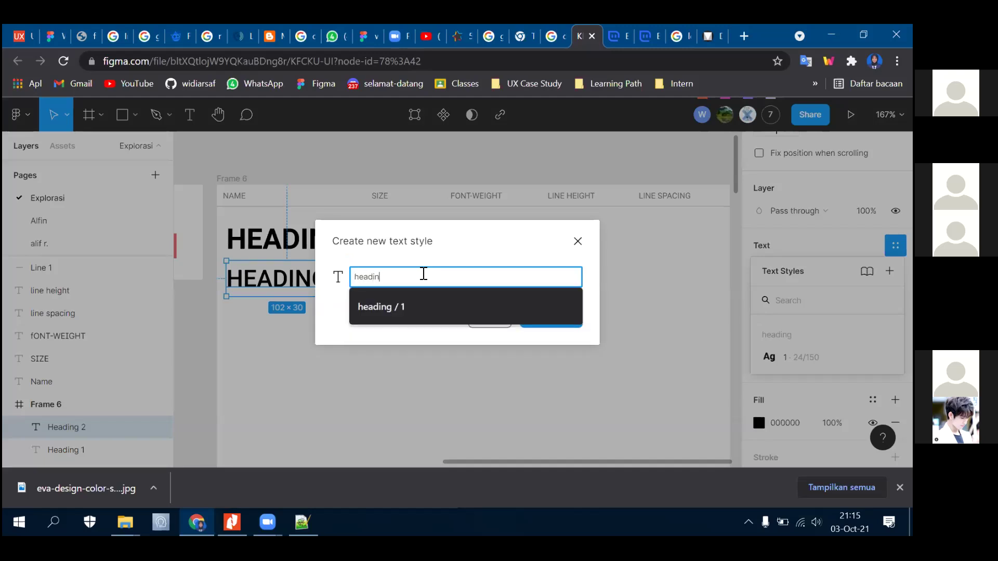
text(g / 2)
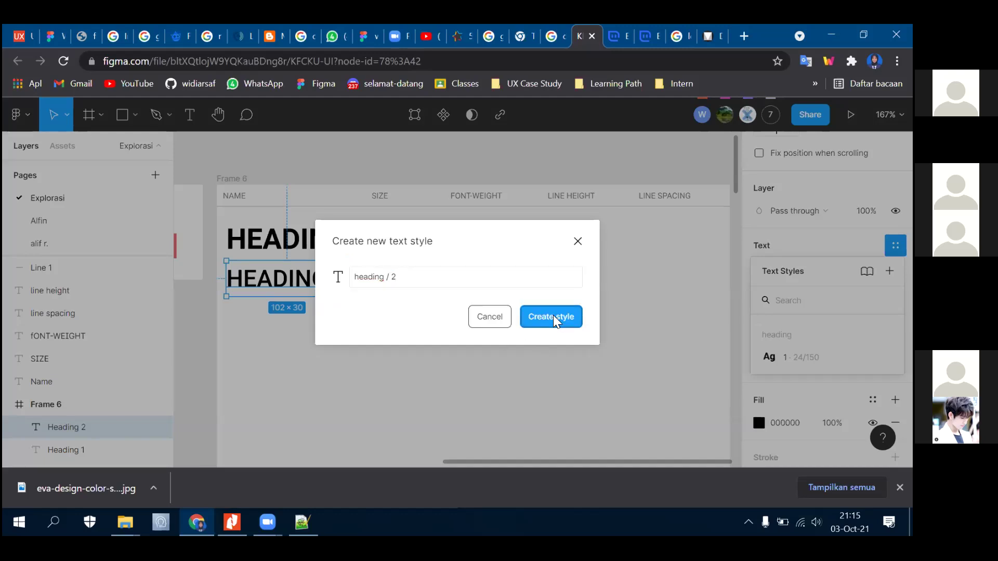
click(552, 316)
click(515, 334)
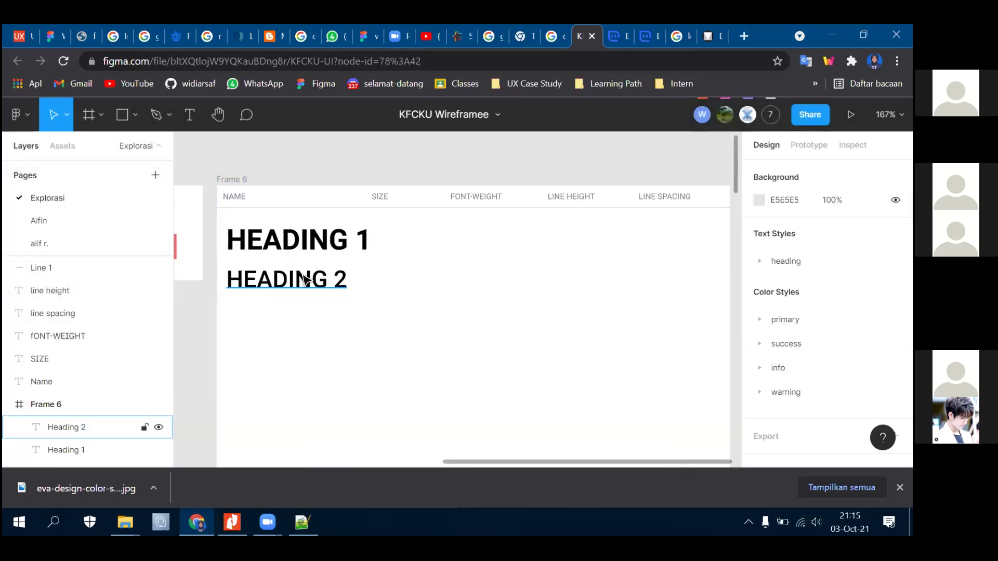
- Examine the text styles applied to the two headings and the color styles available for Heading 1's fill
click(306, 242)
click(316, 283)
click(306, 241)
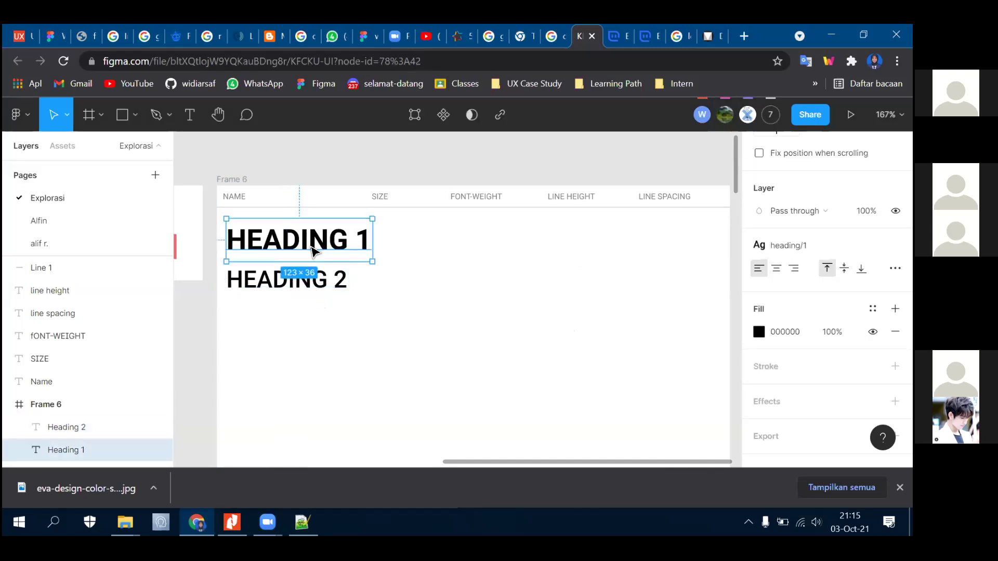
click(872, 308)
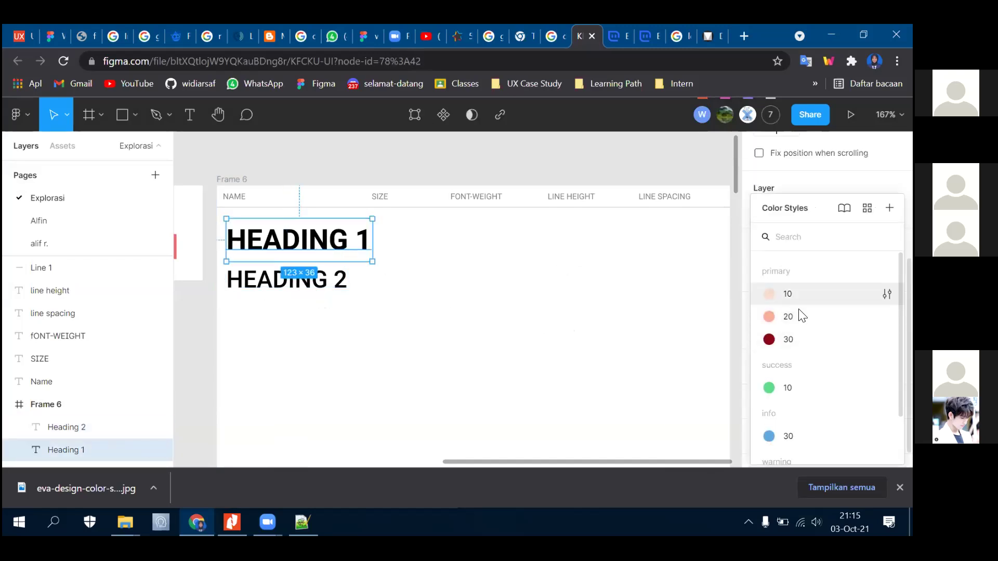
click(520, 291)
click(338, 240)
click(873, 309)
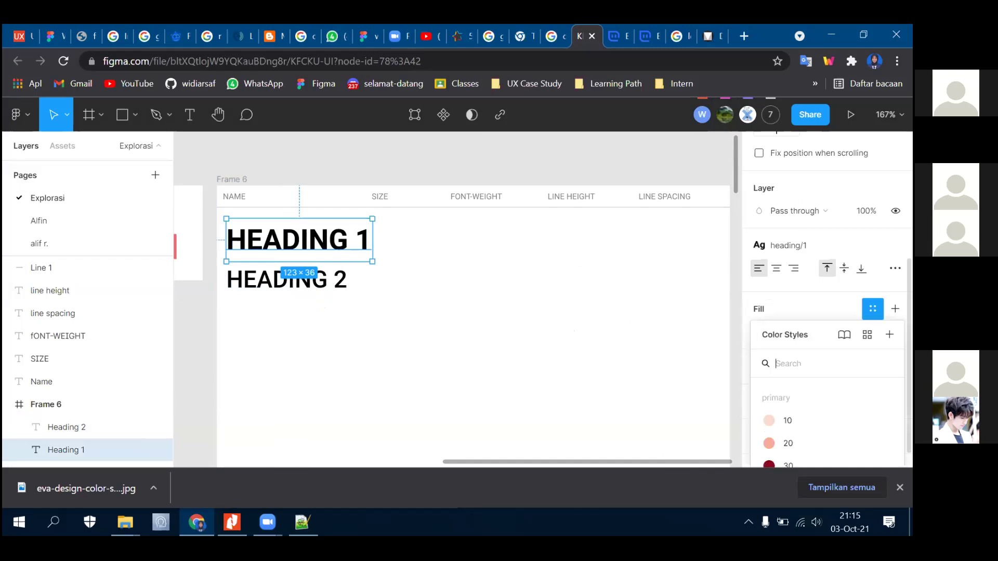
click(597, 332)
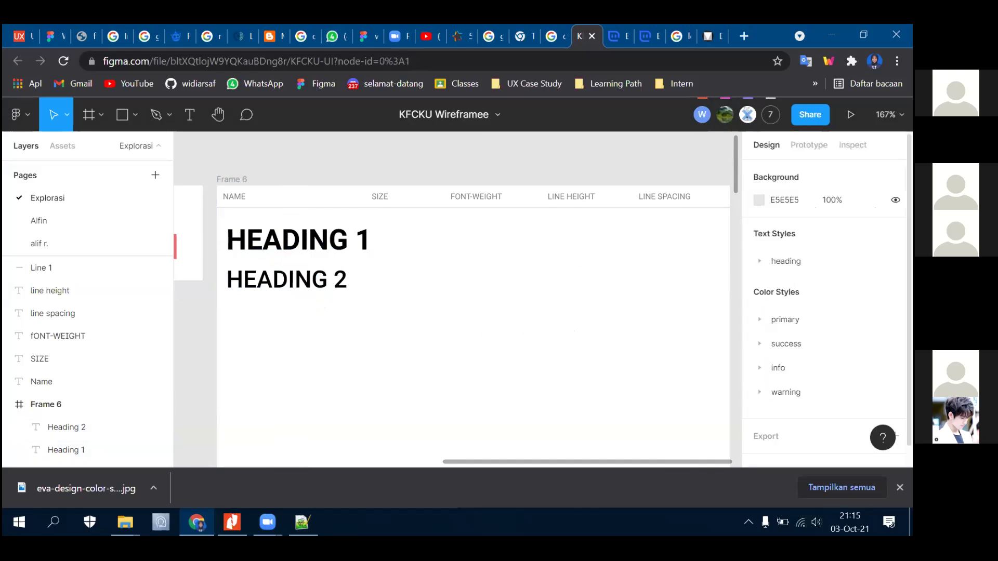
click(299, 240)
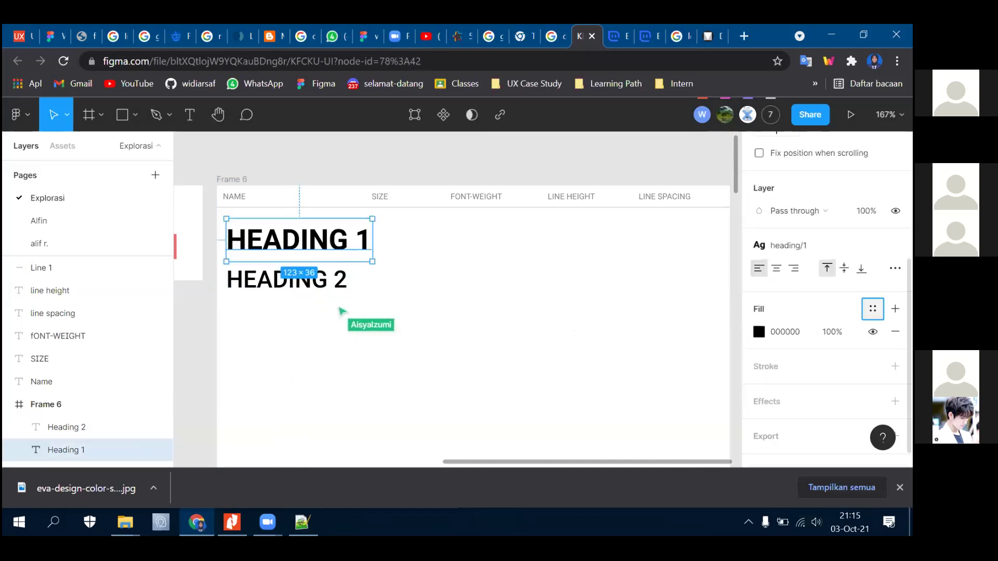
click(872, 309)
click(509, 265)
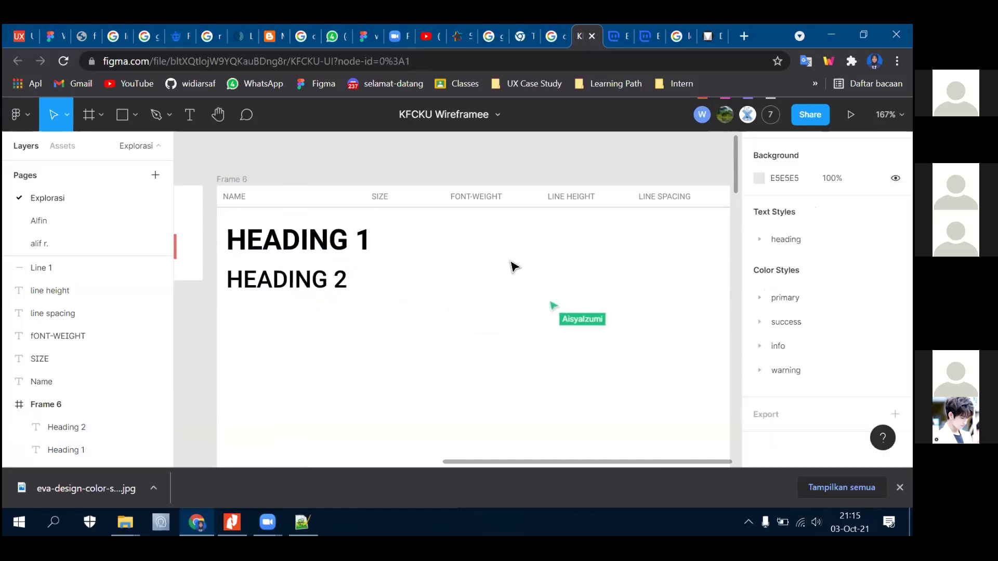
- Add a short sample name as a new text on the empty canvas below Frame 6
scroll(493, 265, down, 5)
click(190, 114)
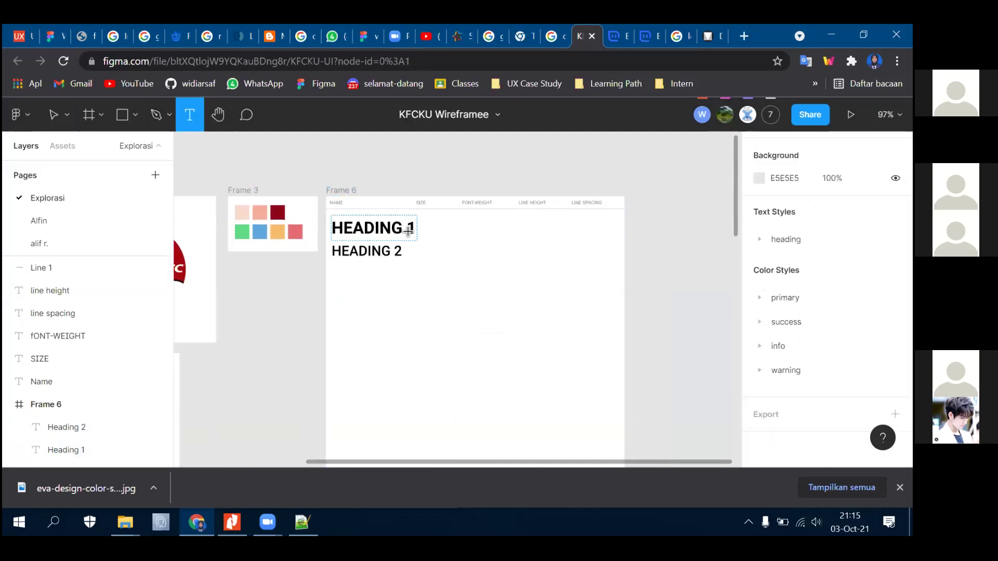
scroll(408, 225, down, 5)
click(395, 323)
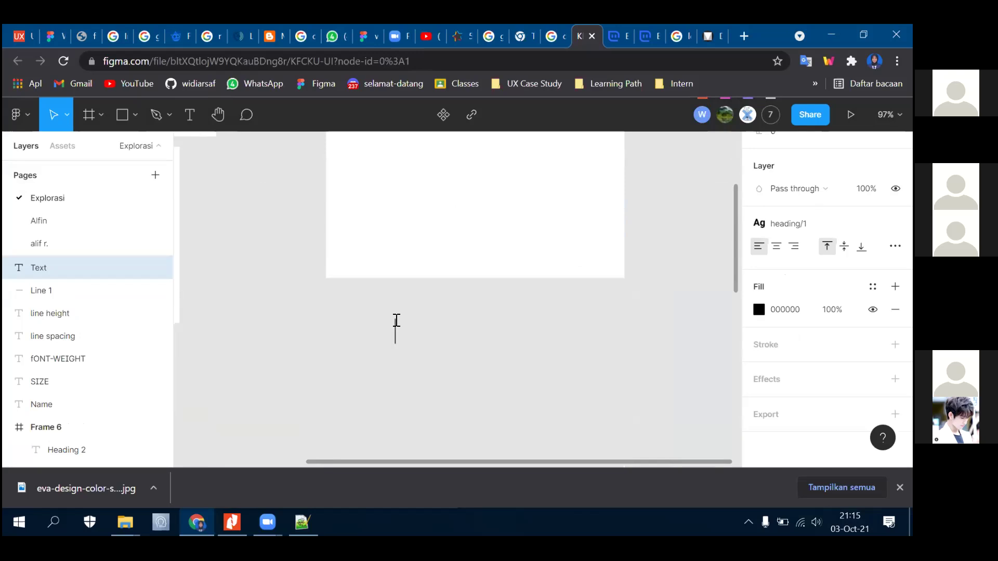
key(BackSpace)
key(BackSpace)
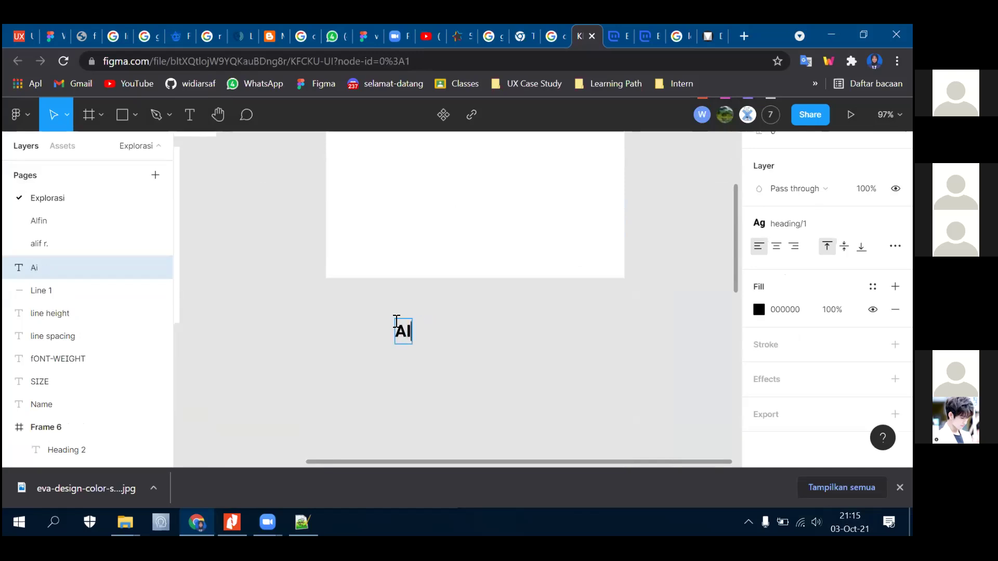
text(sy)
key(Escape)
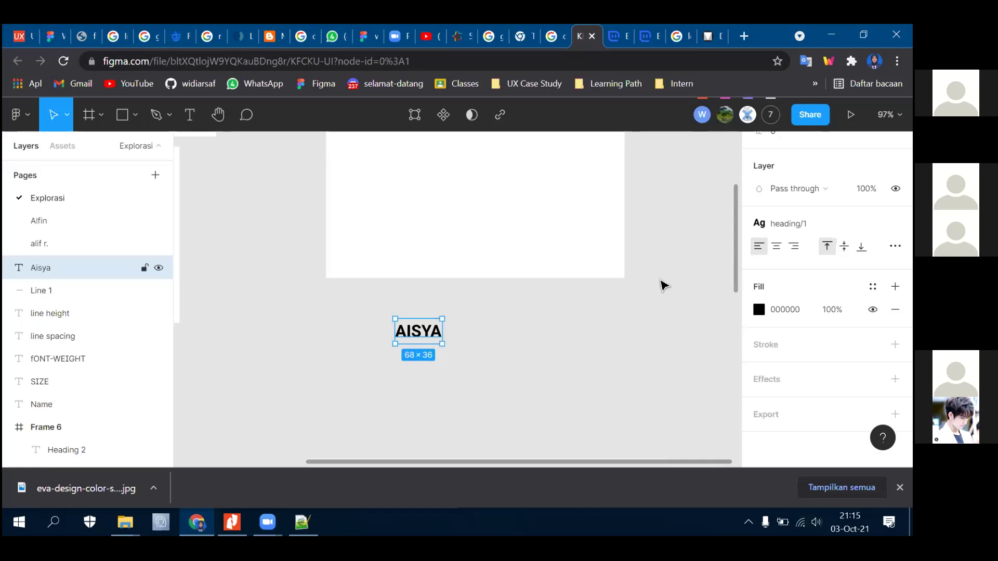
- Apply the heading/2 text style and the primary/30 color style to the sample name text
click(790, 225)
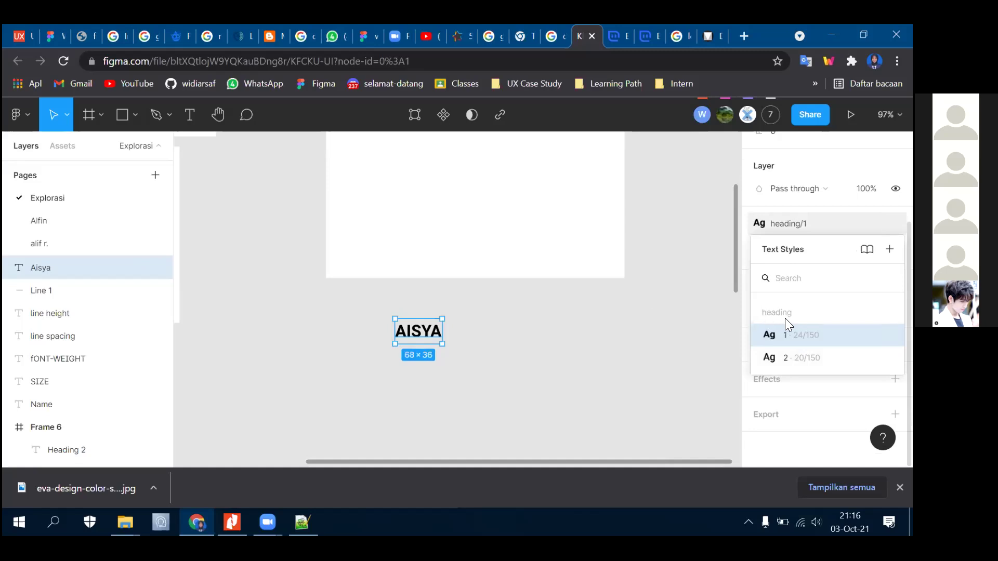
click(792, 358)
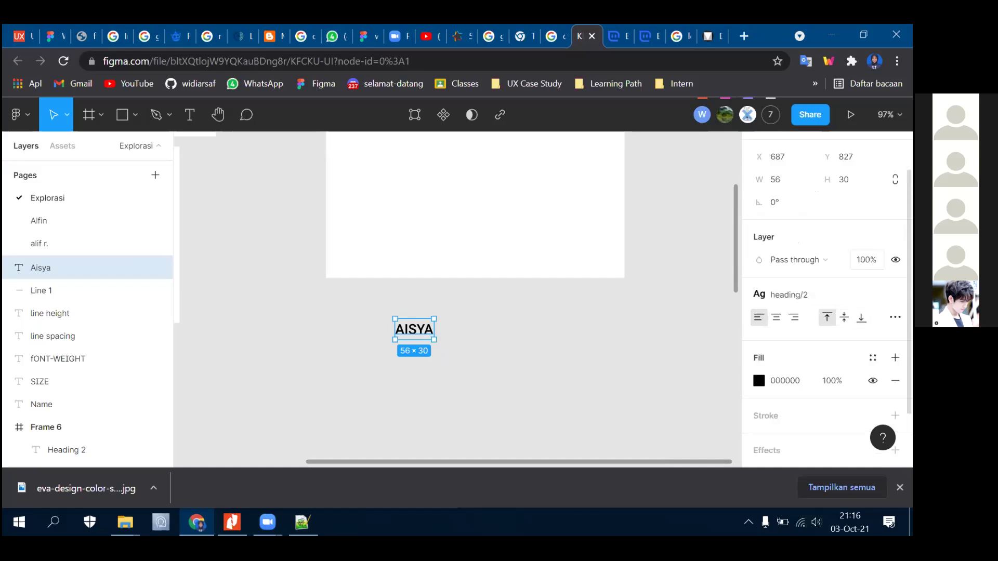
scroll(759, 323, up, 2)
scroll(759, 322, down, 3)
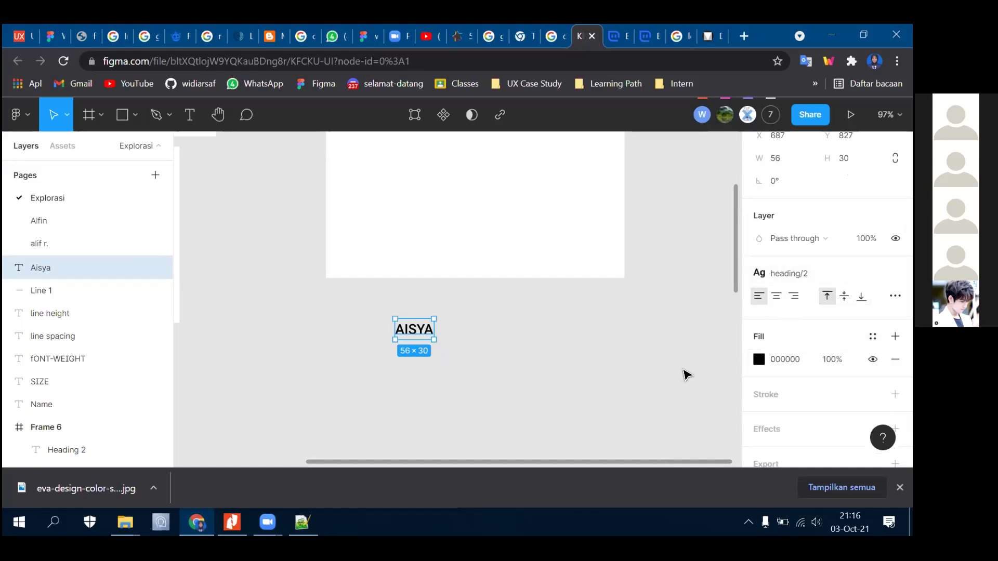
click(872, 336)
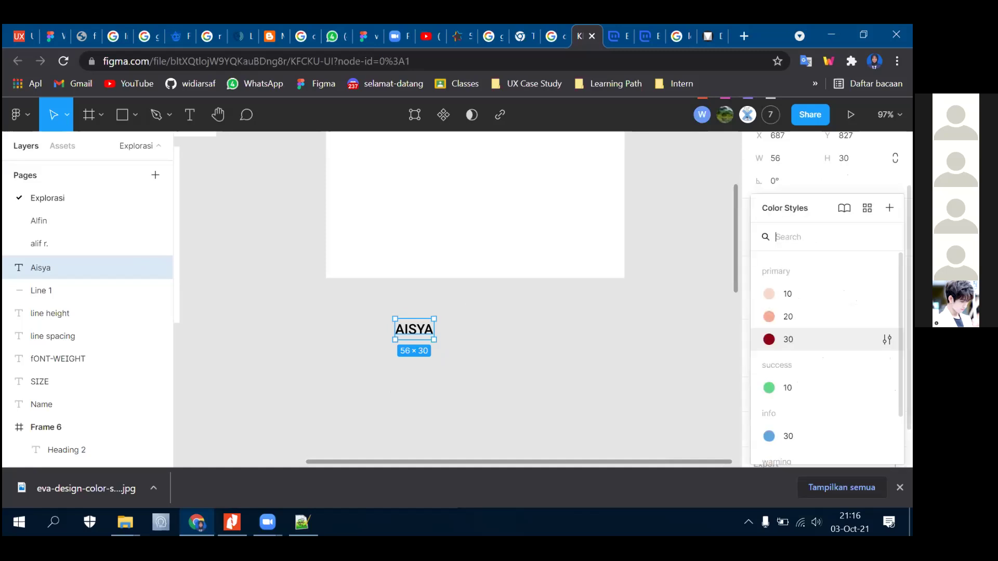
click(789, 342)
ctrl+scroll(527, 359, down, 3)
click(571, 350)
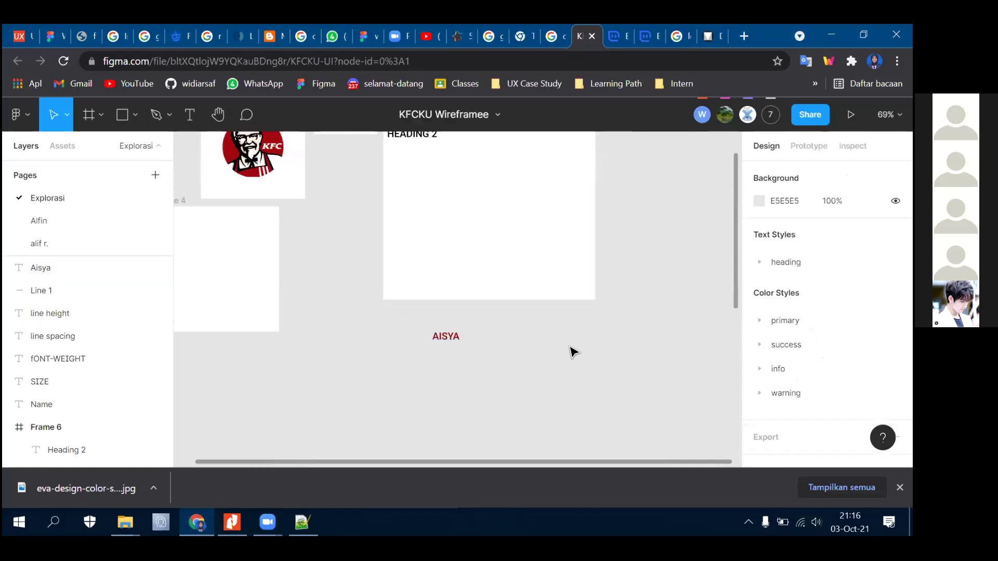
- Examine Heading 1's text properties and the size, font-weight, line height and line spacing column headers in Frame 6
scroll(572, 350, up, 2)
ctrl+scroll(466, 376, up, 2)
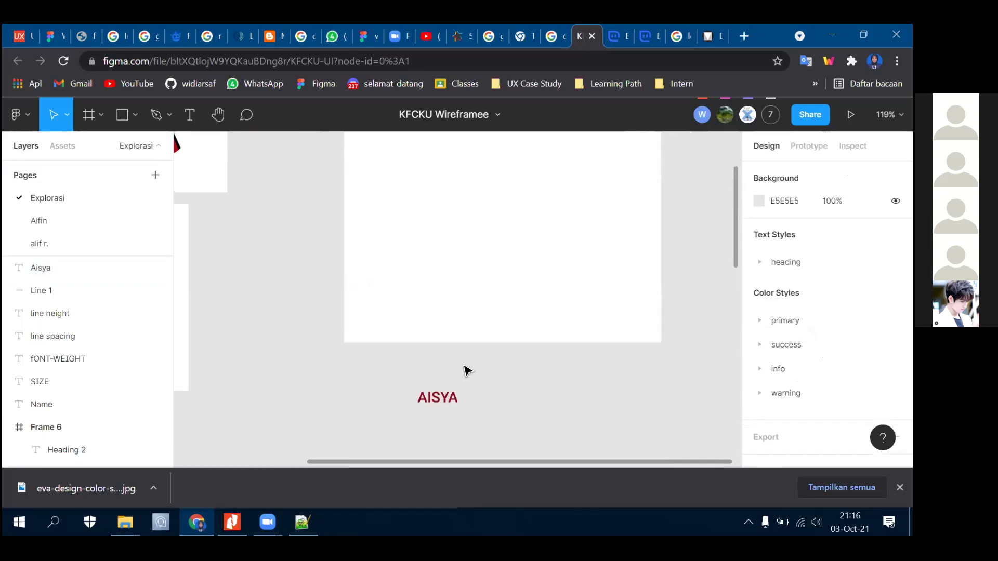
ctrl+scroll(467, 372, down, 2)
ctrl+scroll(464, 367, up, 1)
scroll(490, 178, up, 1)
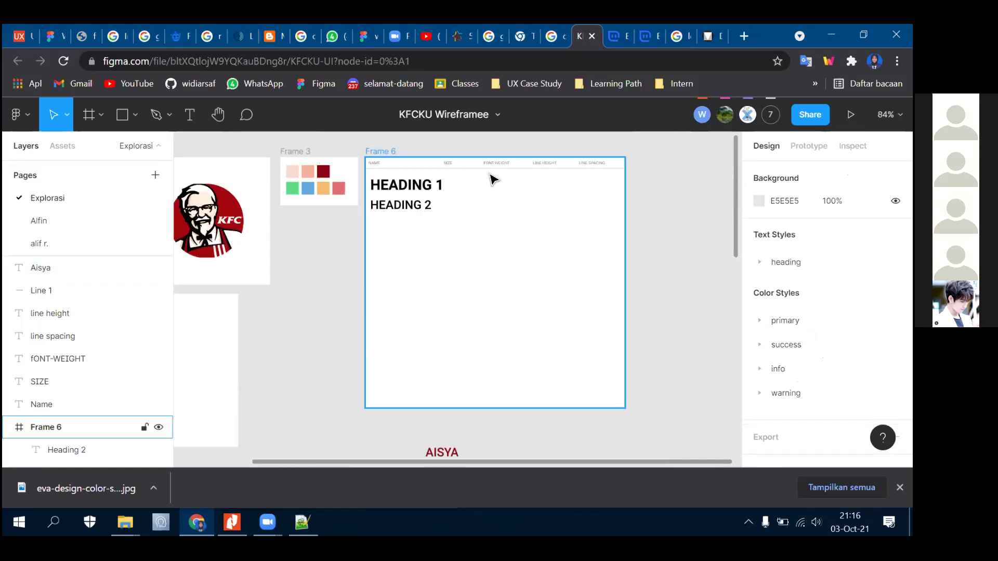
ctrl+scroll(490, 178, up, 3)
click(420, 156)
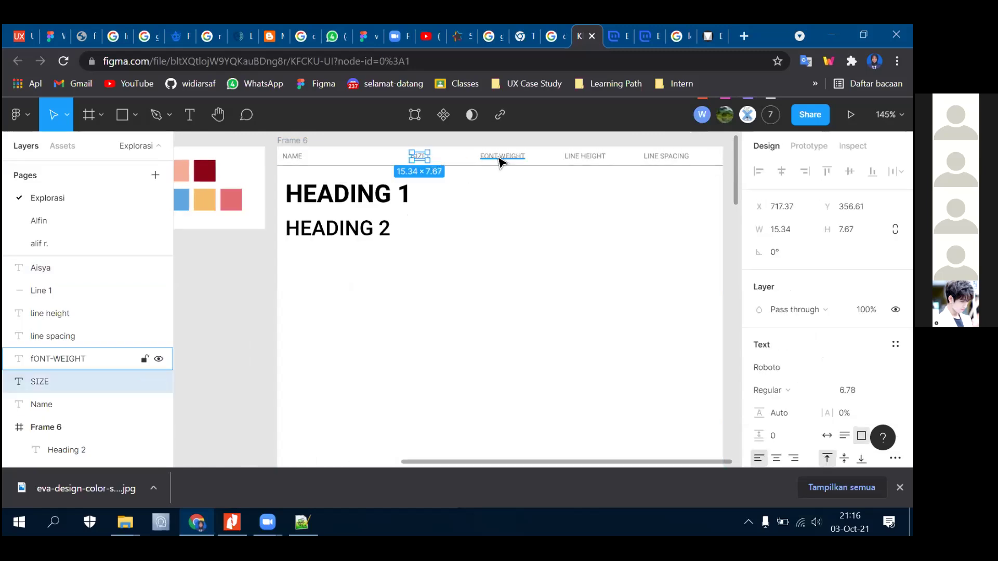
click(371, 202)
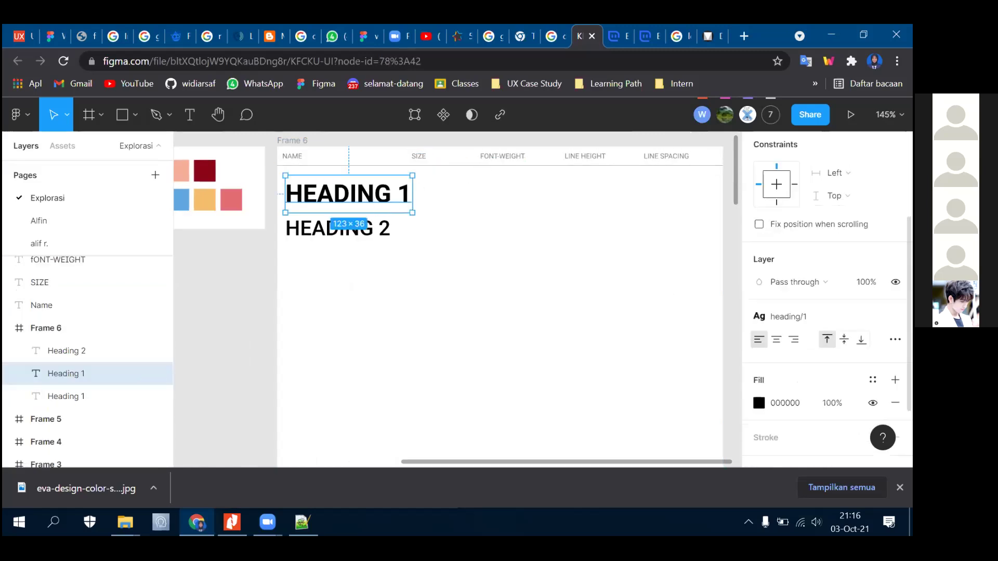
click(424, 158)
click(506, 157)
click(584, 156)
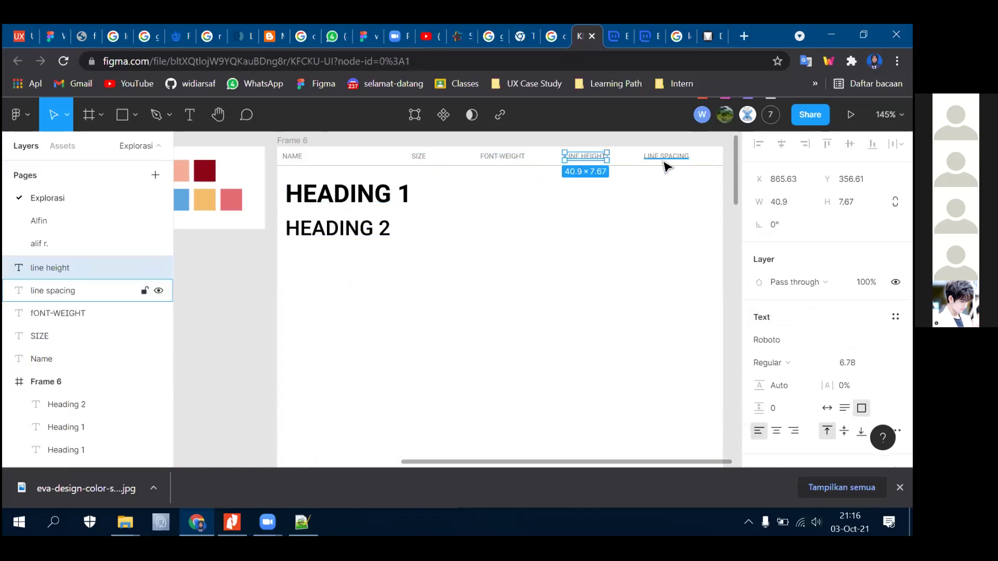
click(665, 160)
scroll(535, 255, down, 5)
scroll(493, 390, up, 3)
- Delete the sample name text below Frame 6 and the empty Frame 4
click(470, 379)
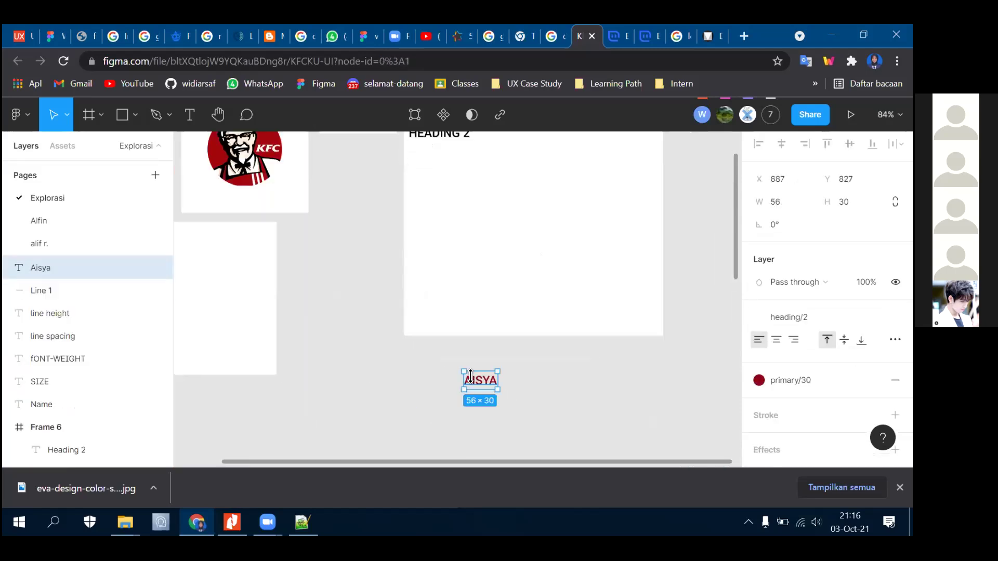
key(Delete)
scroll(470, 384, down, 3)
click(325, 340)
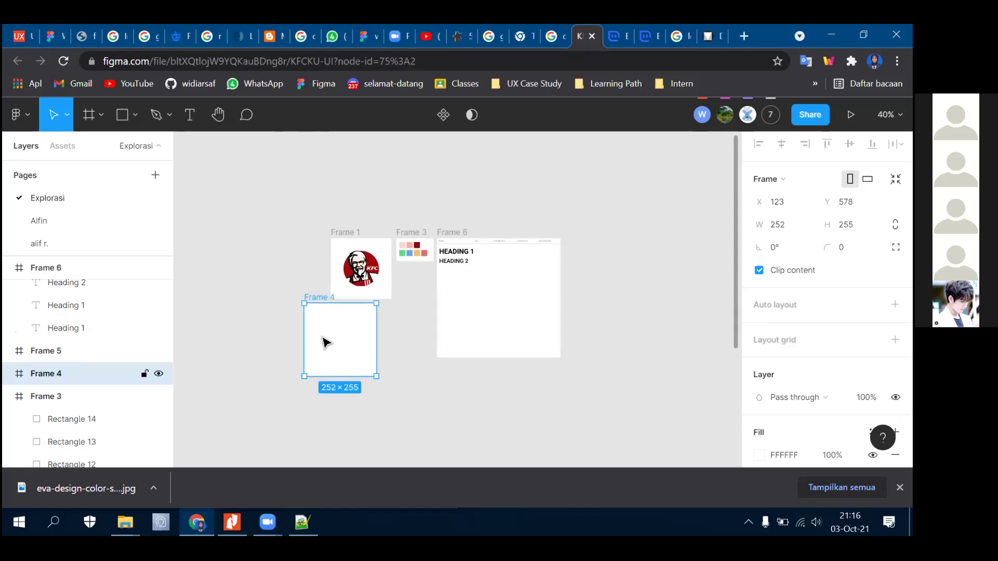
key(Delete)
- Shorten Frame 6 so that its bottom edge ends just below Heading 2
scroll(591, 294, up, 2)
scroll(591, 295, up, 2)
scroll(443, 309, down, 2)
click(258, 189)
click(261, 202)
drag(317, 369, 331, 245)
click(421, 260)
scroll(525, 310, up, 4)
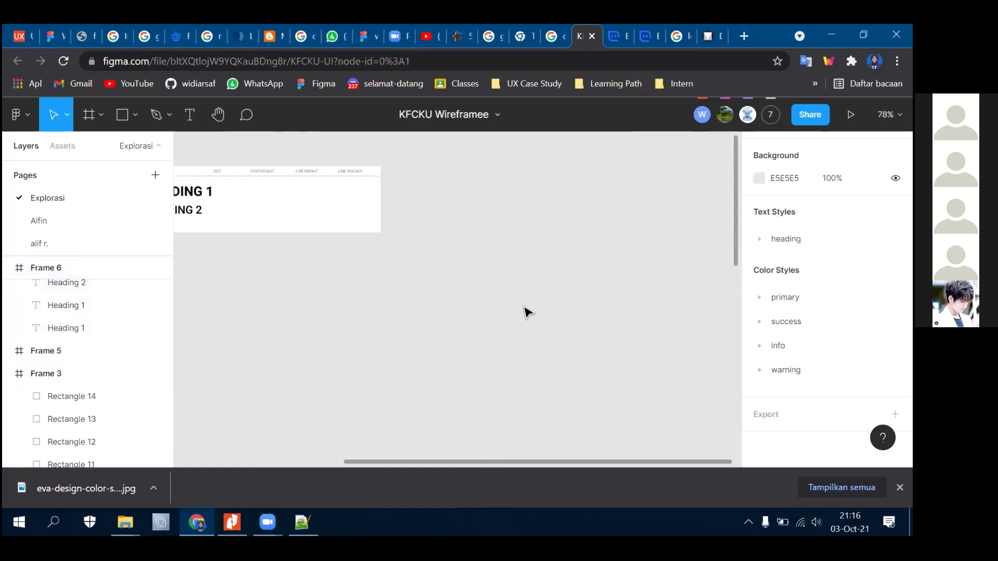
scroll(649, 297, down, 3)
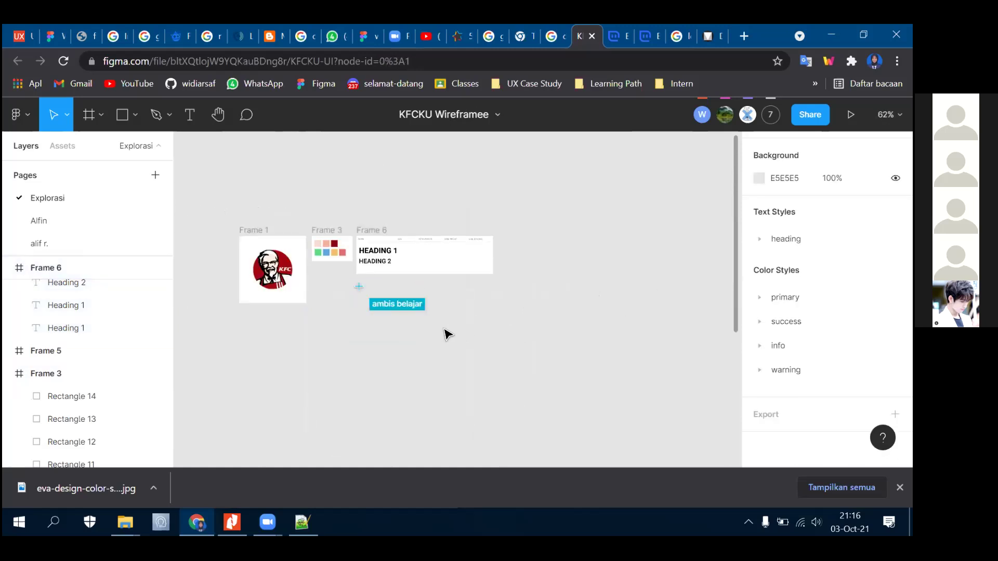
scroll(405, 334, up, 2)
click(134, 114)
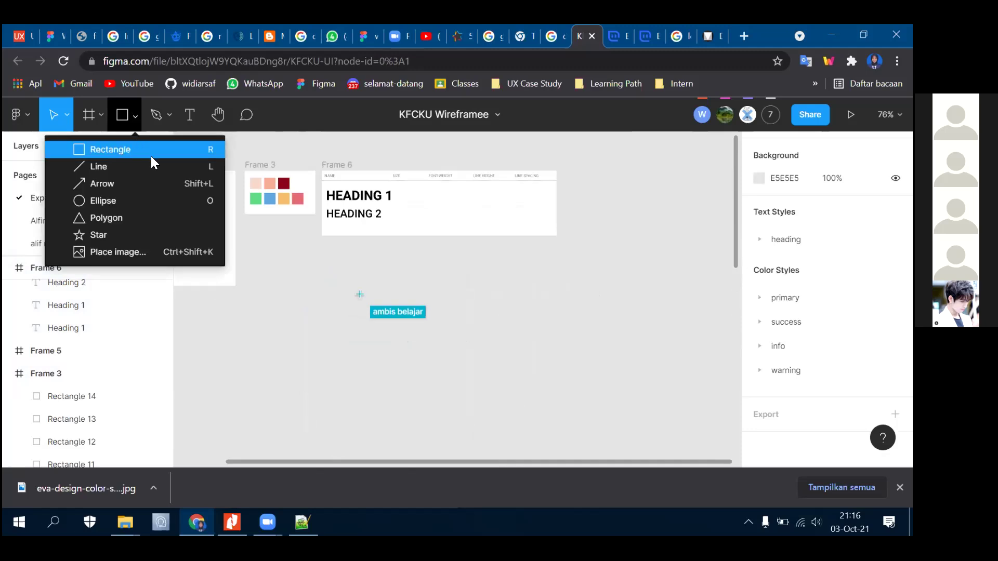
click(151, 152)
drag(570, 172, 628, 238)
click(672, 238)
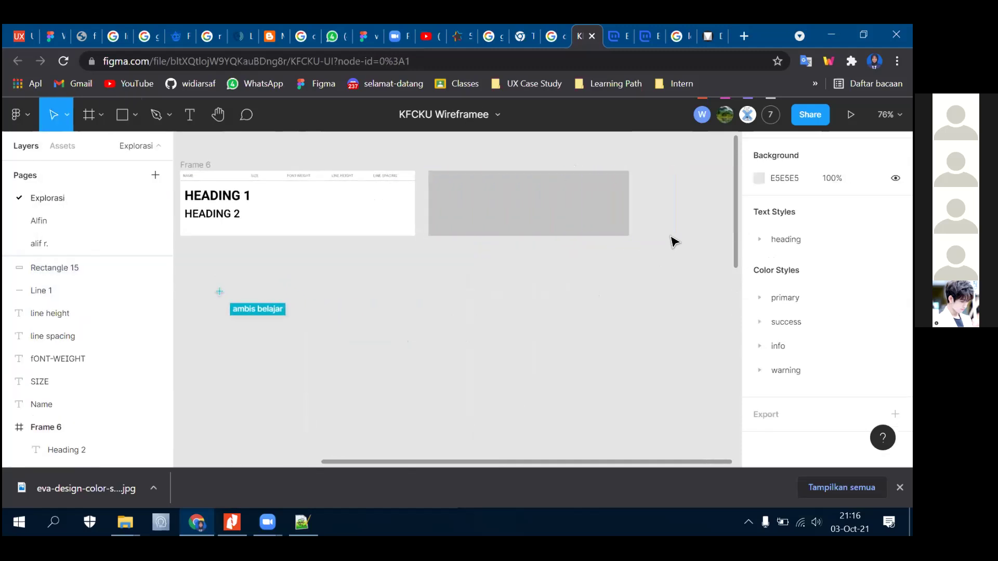
scroll(672, 238, up, 3)
click(390, 229)
key(Delete)
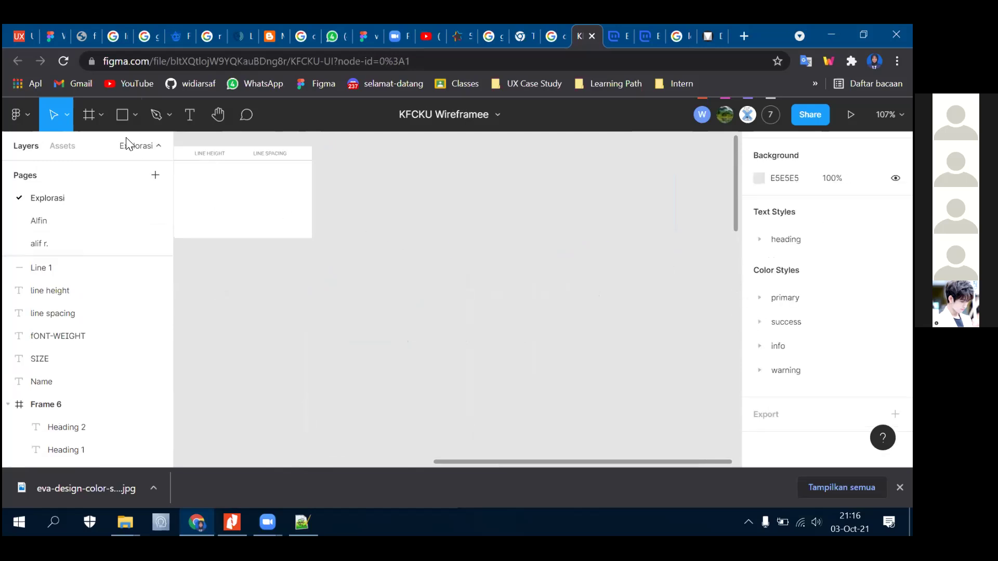
- Draw a new wide frame beside Frame 6, past its LINE SPACING column and matching its height
click(101, 114)
click(89, 147)
drag(319, 148, 581, 237)
click(472, 267)
scroll(470, 258, up, 3)
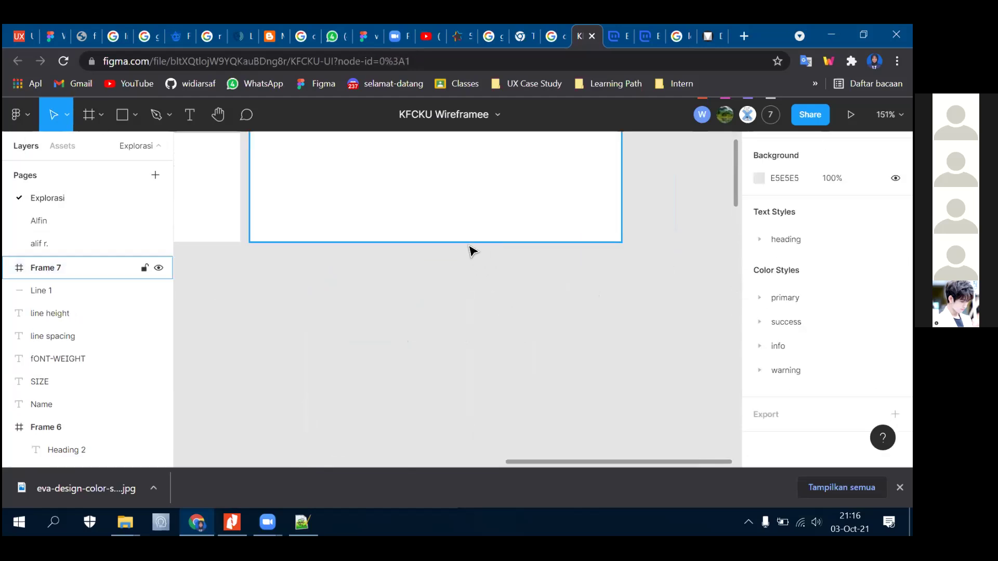
- Draw a small button rectangle in the upper-left corner of Frame 7 and add a "BUTTON" text over it
click(135, 112)
click(130, 150)
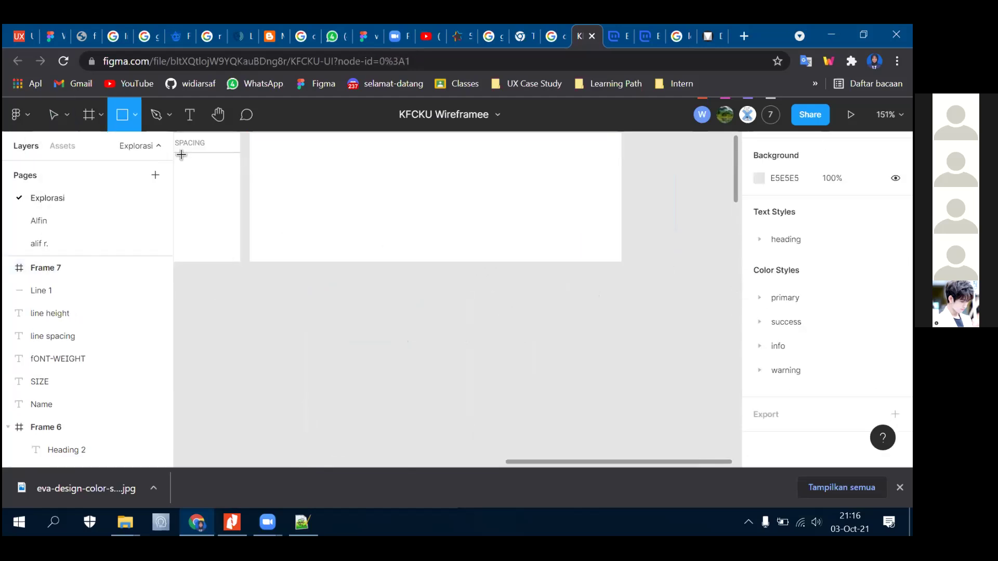
scroll(316, 162, up, 2)
mouse_move(256, 155)
mouse_down()
mouse_move(272, 189)
mouse_move(374, 182)
mouse_move(353, 190)
mouse_up()
click(189, 115)
click(284, 168)
text(bUTTON)
key(Escape)
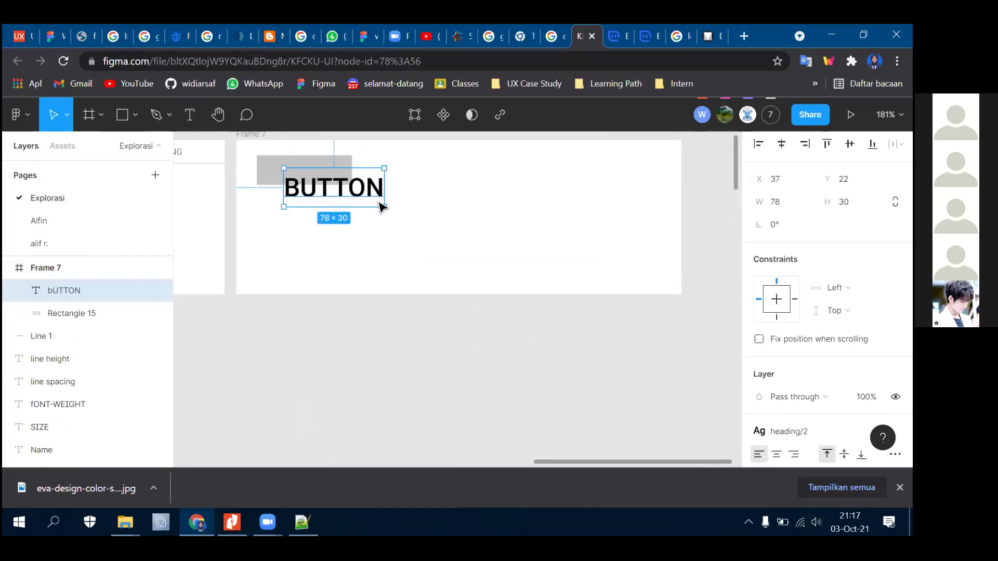
- Extend Frame 6 downward to make room for another row below Heading 2
scroll(693, 348, down, 5)
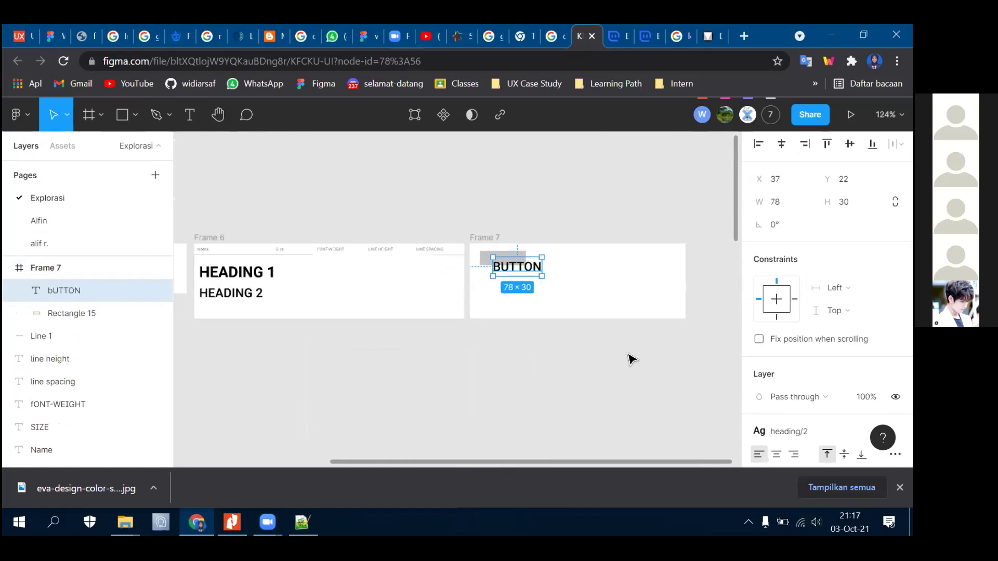
scroll(239, 303, up, 2)
click(274, 283)
drag(263, 317, 260, 376)
- Duplicate the Heading 2 text, place the copy directly below it and change its wording to "Button"
click(250, 289)
key(ctrl+d)
drag(250, 289, 253, 316)
double_click(248, 312)
text(BUTTON)
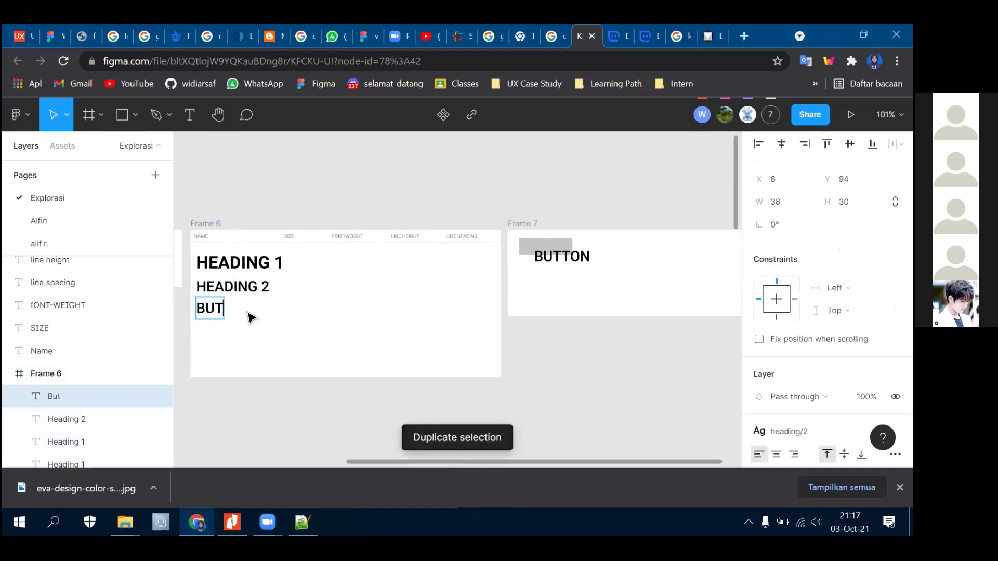
key(Escape)
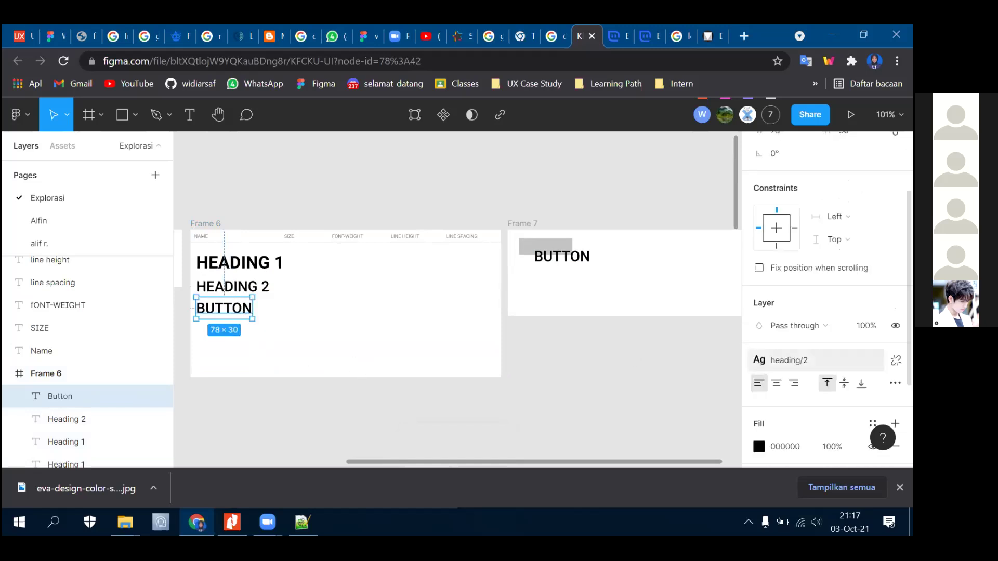
- Detach the Button text in Frame 6 from the heading/2 style and set its size to 14
scroll(826, 312, down, 5)
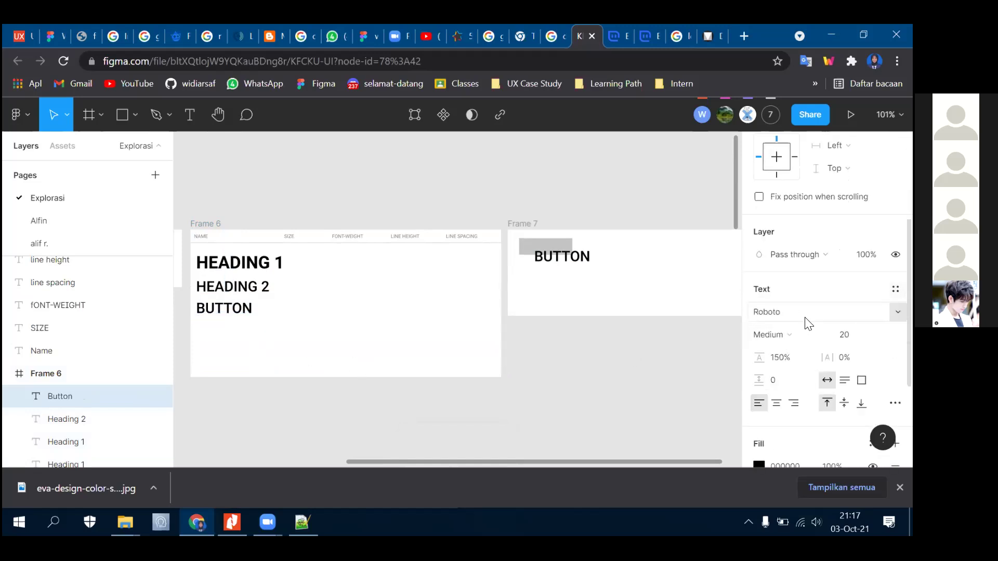
click(844, 335)
text(1)
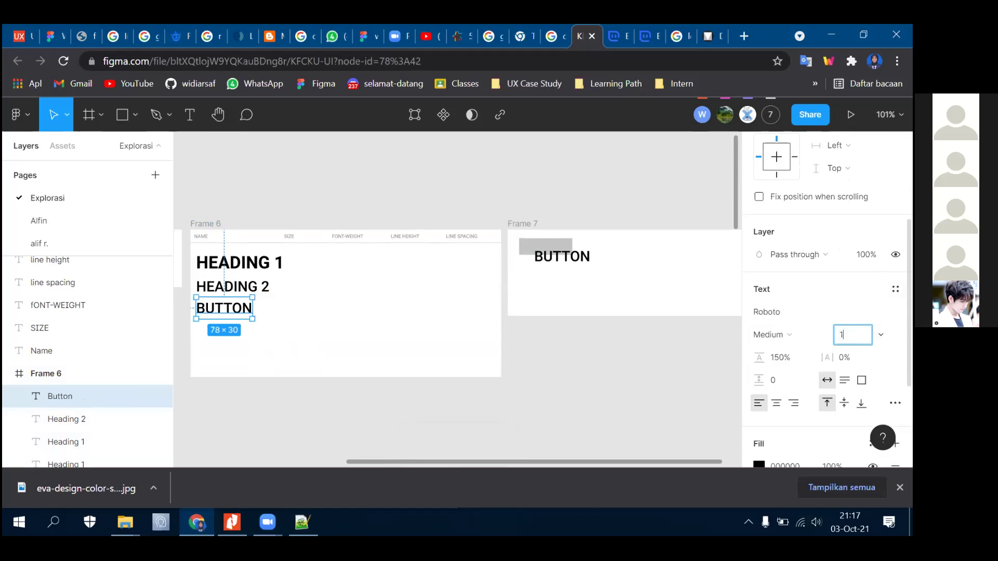
text(4)
key(Return)
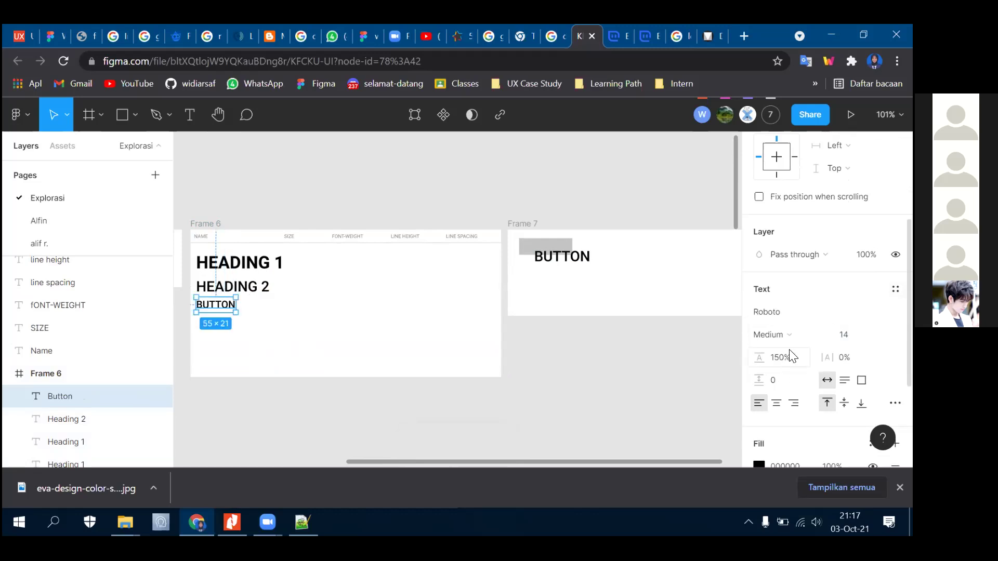
- Remove the uppercase letter case from the Button text in Frame 6 and set its weight to Regular
click(894, 403)
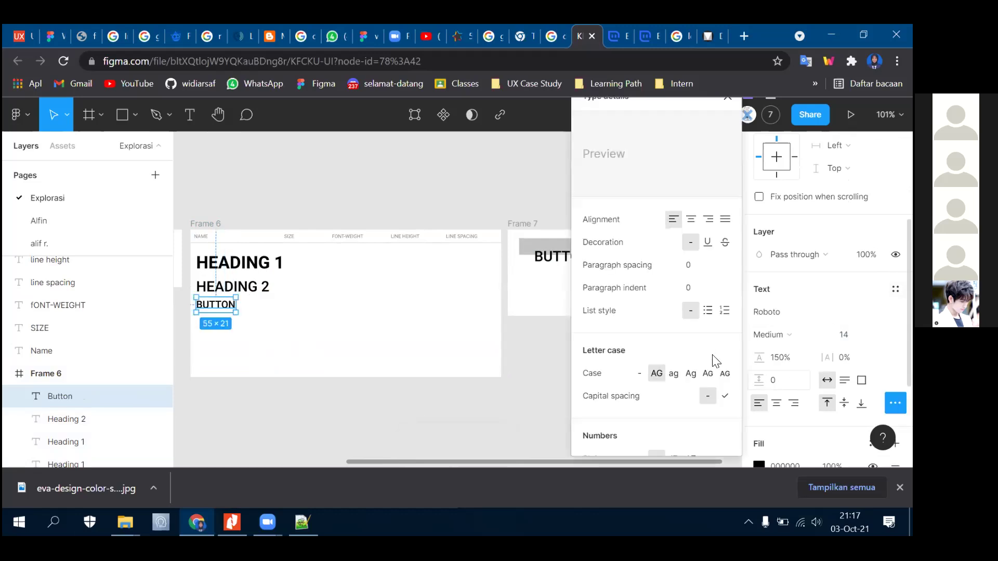
click(639, 373)
click(753, 185)
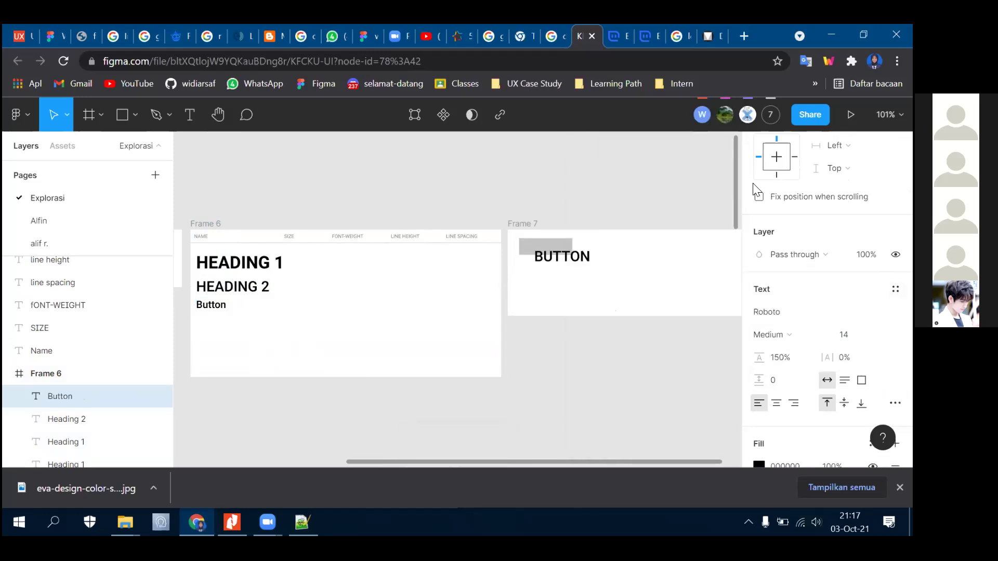
click(789, 336)
click(804, 283)
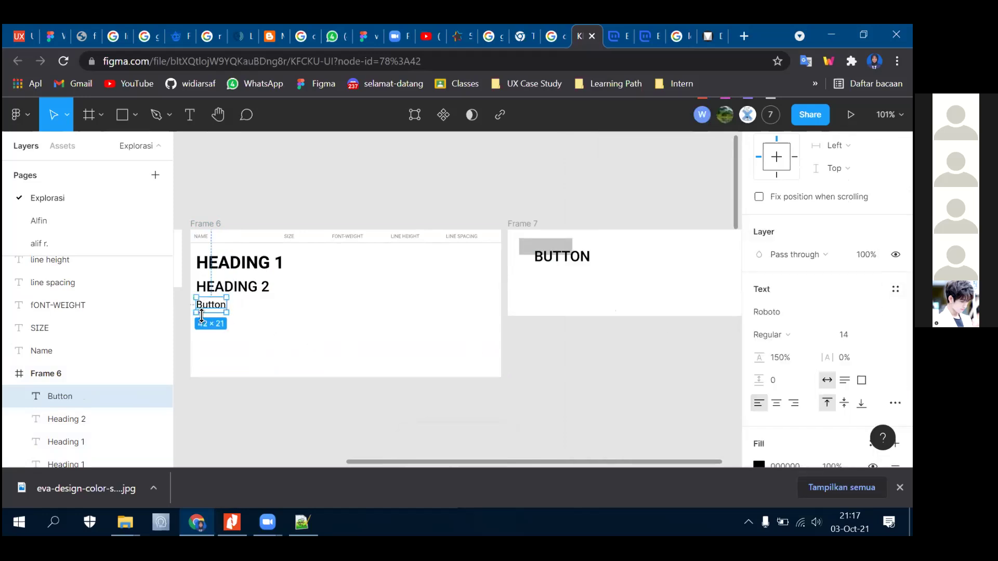
- Move the Button text slightly lower to widen its gap from Heading 2
scroll(207, 312, up, 2)
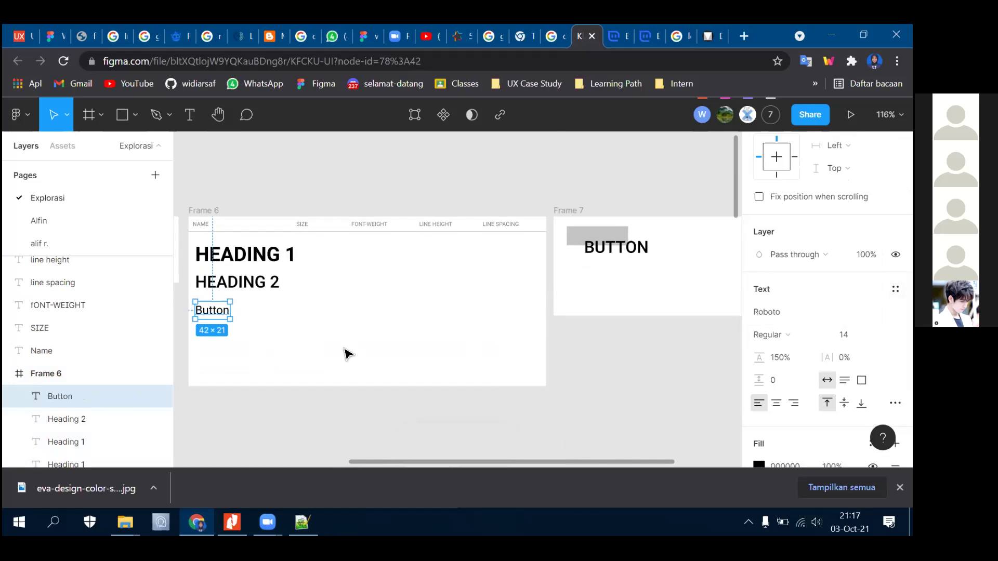
click(196, 343)
scroll(208, 320, up, 3)
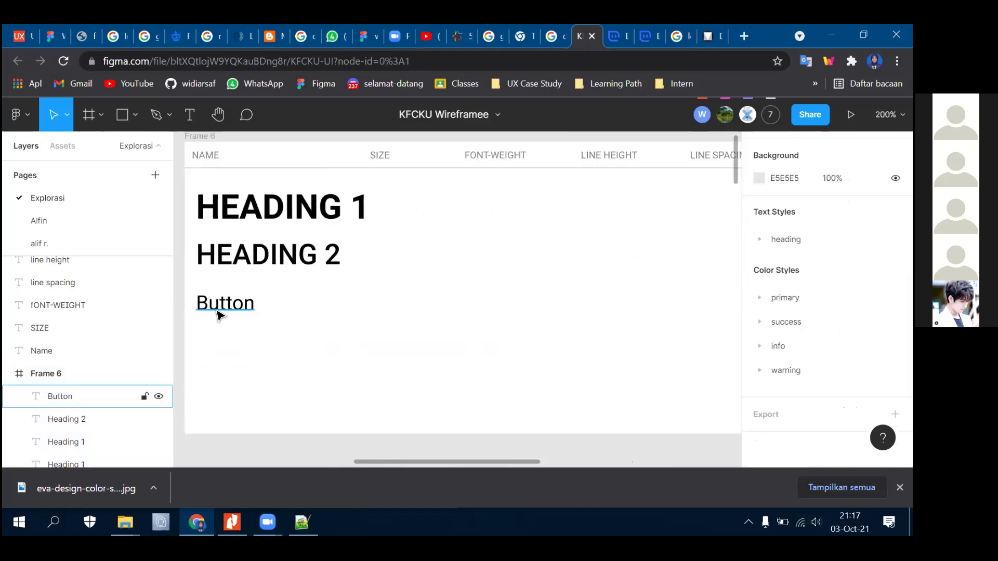
- Save the Frame 6 Button text's formatting as a new text style named "button"
scroll(218, 314, down, 1)
click(219, 315)
scroll(218, 315, down, 2)
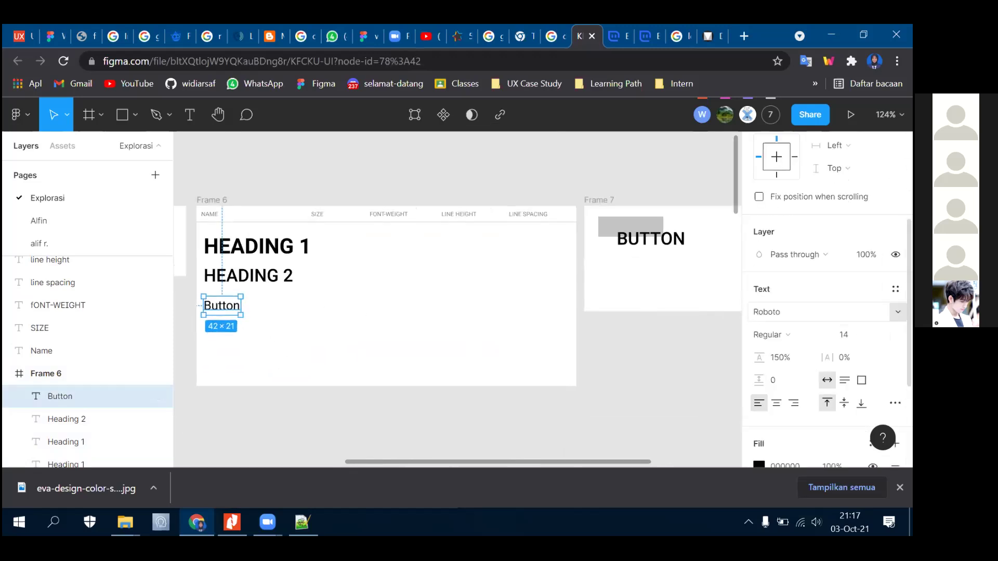
click(895, 289)
click(889, 314)
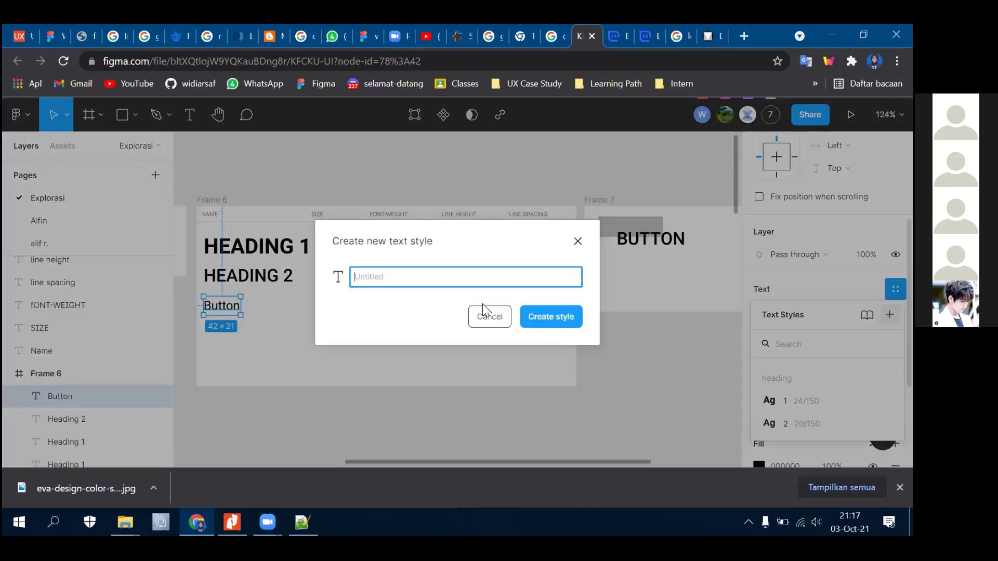
text(button)
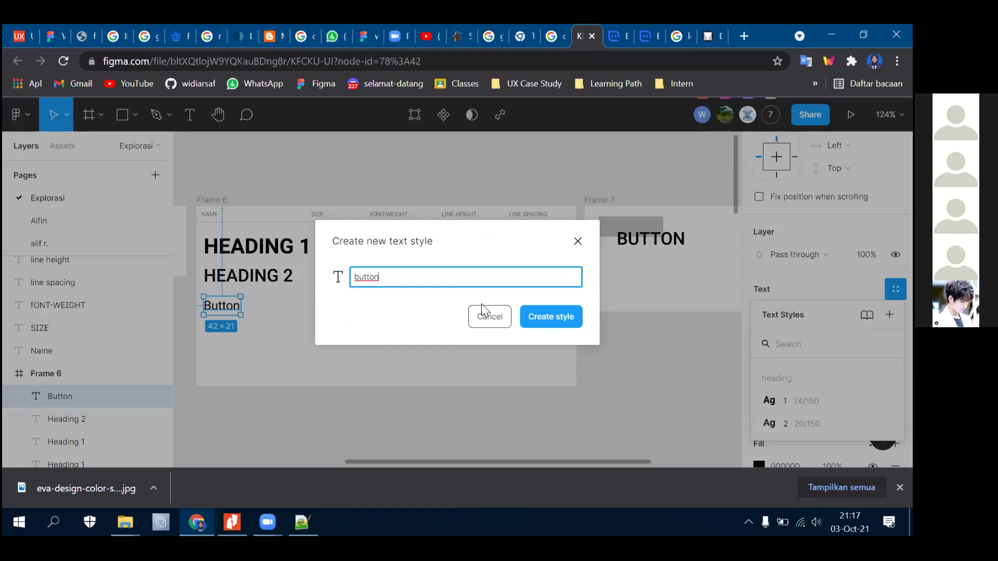
text(/1)
key(BackSpace)
text(2)
key(BackSpace)
key(BackSpace)
key(BackSpace)
key(BackSpace)
click(545, 323)
click(516, 392)
- Set the fill of the BUTTON text in Frame 7 to FFFFFF
scroll(515, 398, down, 3)
scroll(649, 327, up, 5)
scroll(283, 353, down, 1)
scroll(283, 352, up, 1)
click(395, 328)
scroll(777, 318, down, 4)
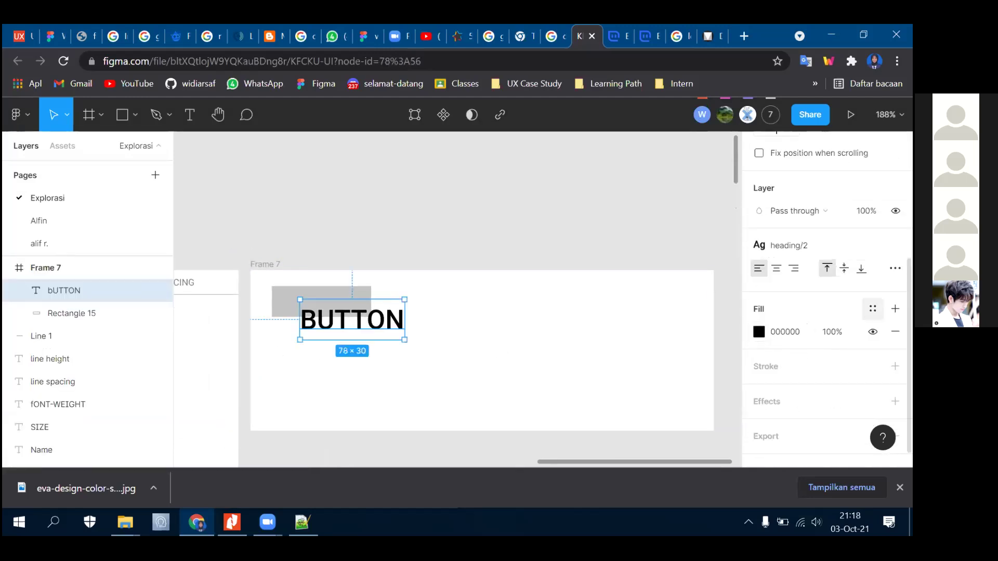
click(873, 308)
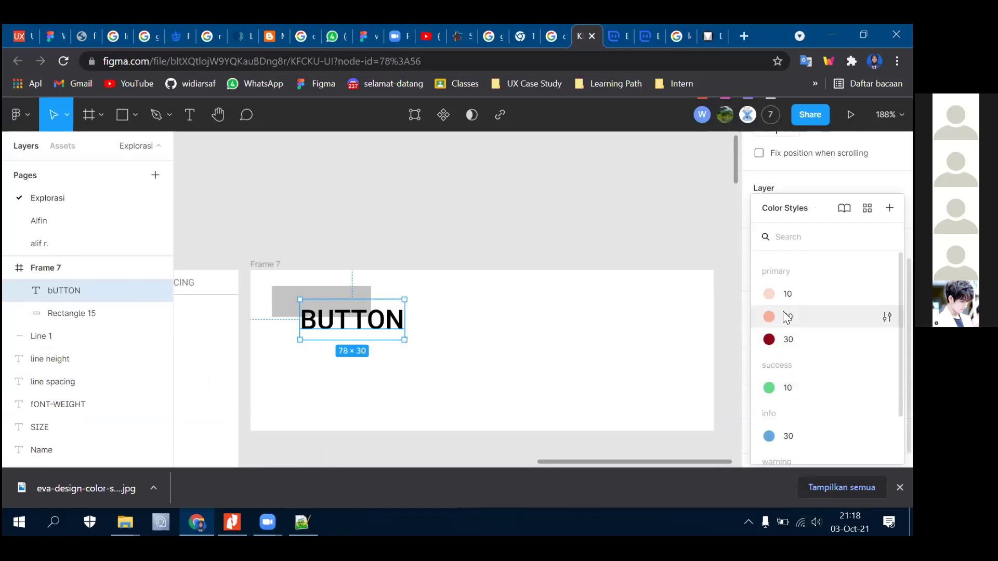
scroll(780, 366, down, 1)
click(684, 254)
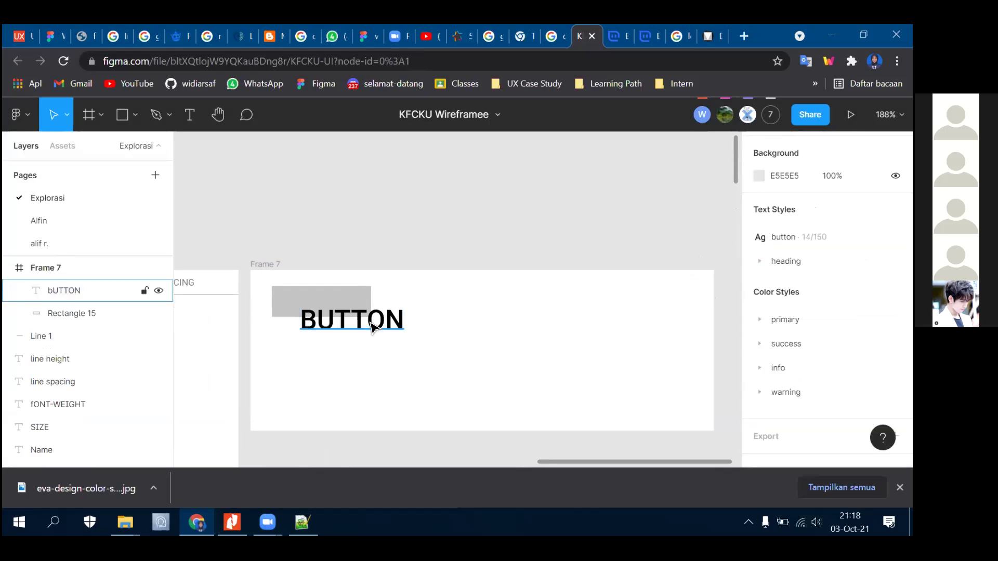
click(397, 322)
text(ffffff)
key(Return)
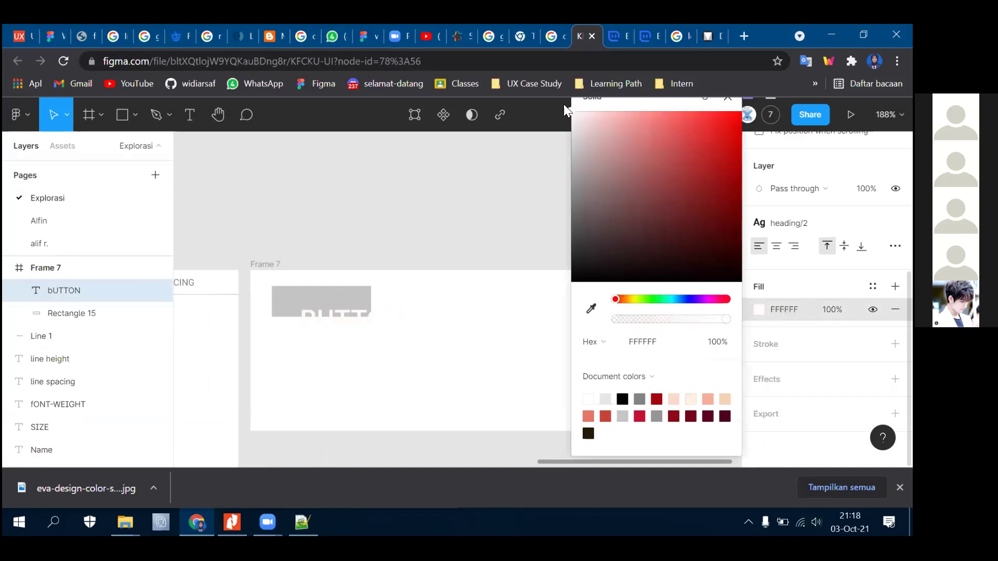
click(488, 166)
- Apply the "button" text style to the white text in Frame 7
click(354, 319)
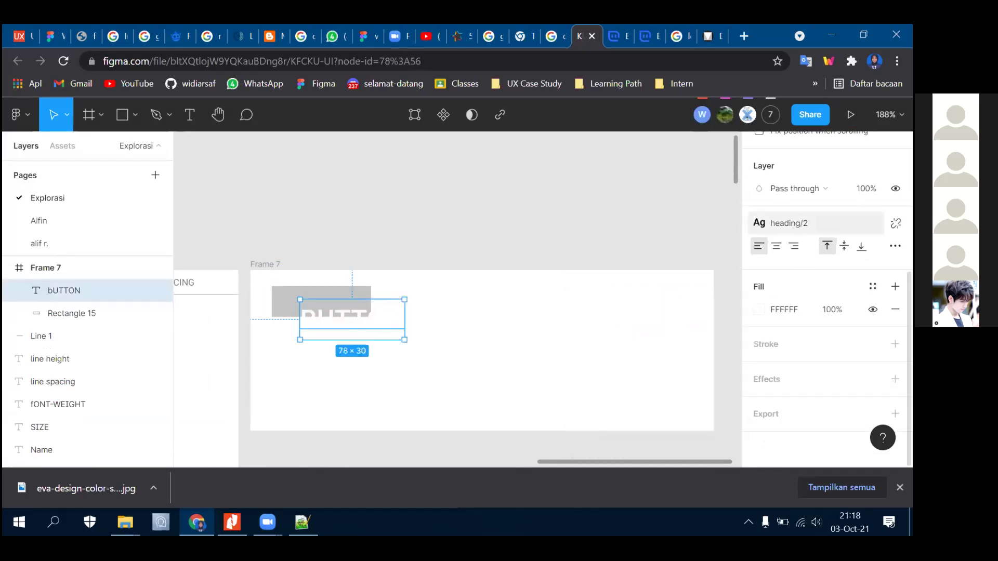
click(790, 224)
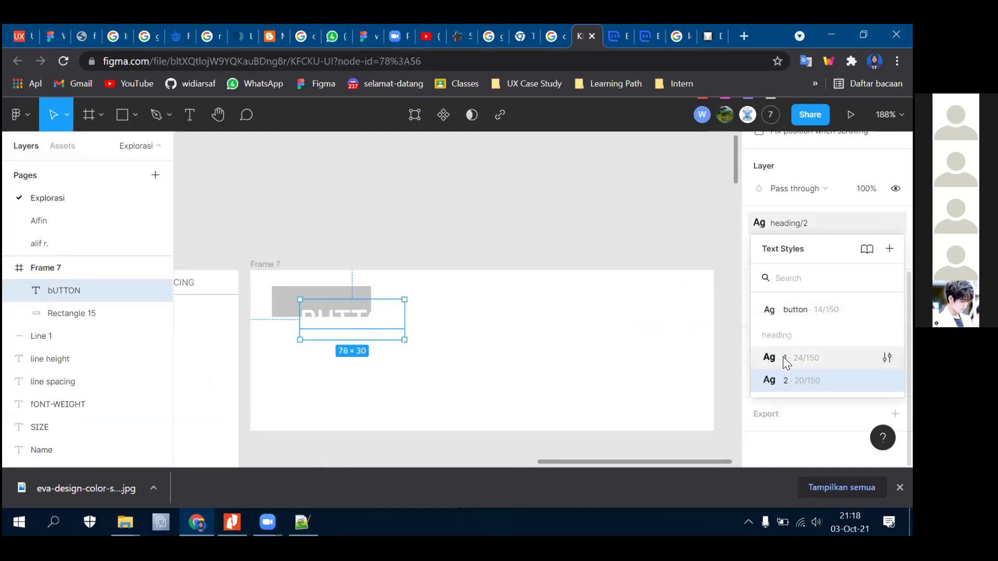
click(781, 311)
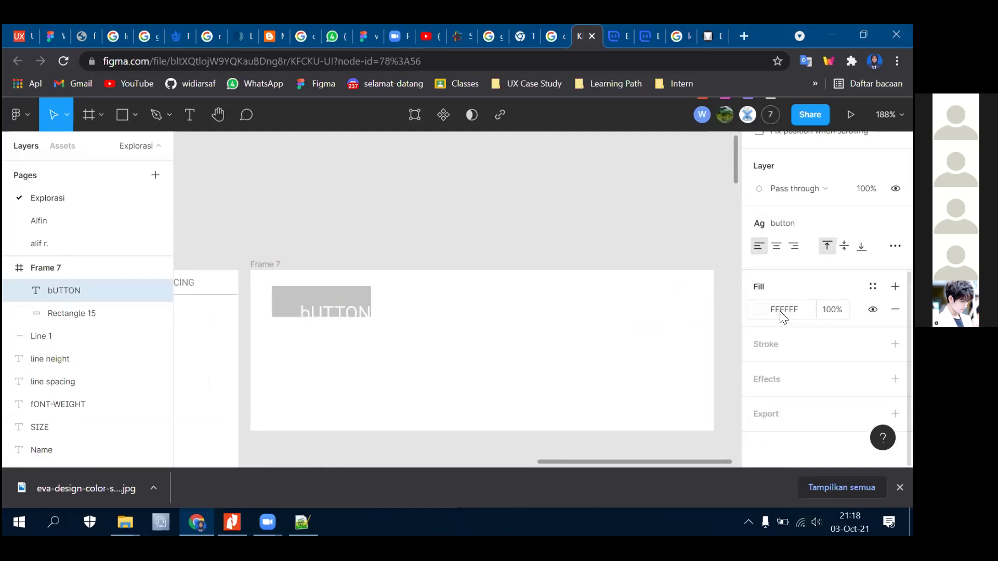
- Change the Frame 7 label's wording to "Button" and move it onto the grey rectangle
double_click(322, 324)
scroll(323, 323, up, 2)
text(Button)
key(Escape)
drag(341, 310, 331, 292)
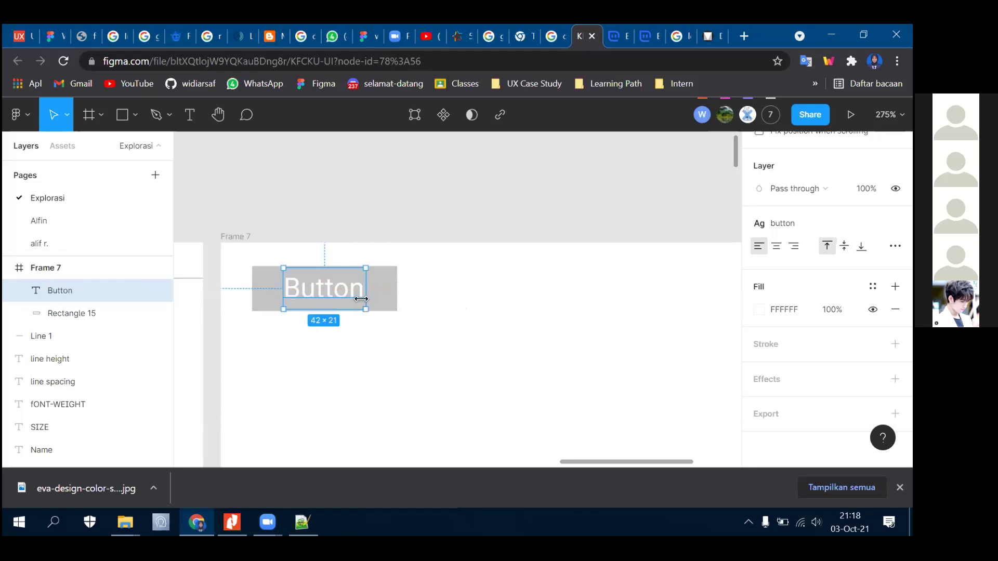
- Enlarge the grey rectangle in Frame 7 to about 97 × 30 and centre the Button text on it
click(387, 306)
drag(399, 311, 442, 325)
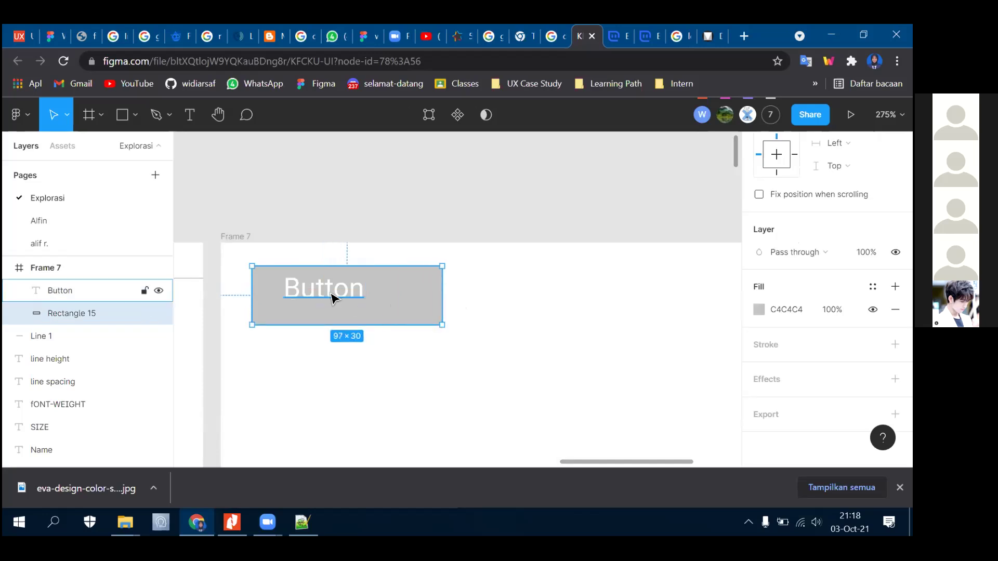
click(332, 299)
drag(332, 299, 356, 305)
click(485, 334)
- Combine the Button text and its rectangle with auto layout, move the result above Frame 7 and centre its content alignment
click(333, 305)
shift+click(288, 303)
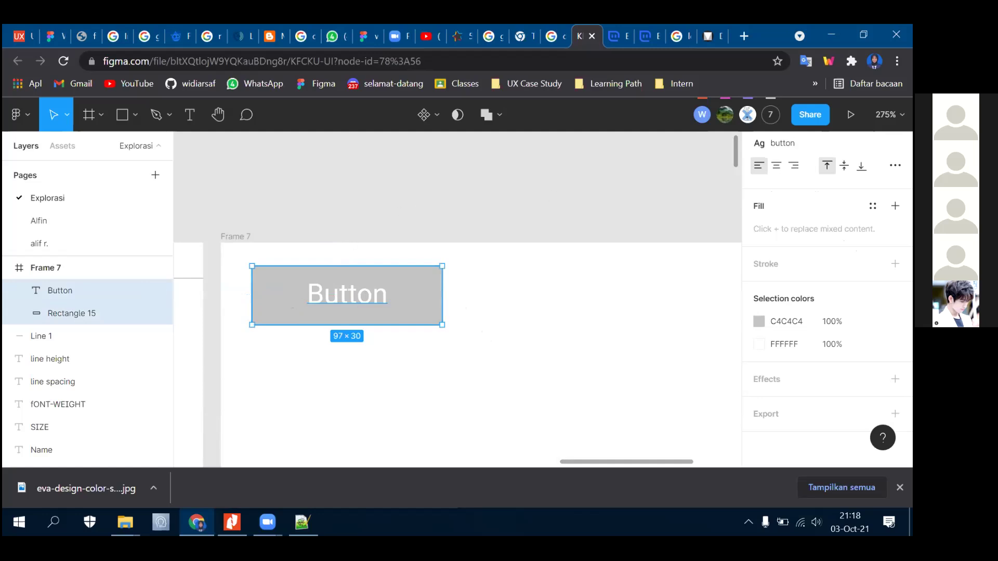
scroll(832, 312, up, 5)
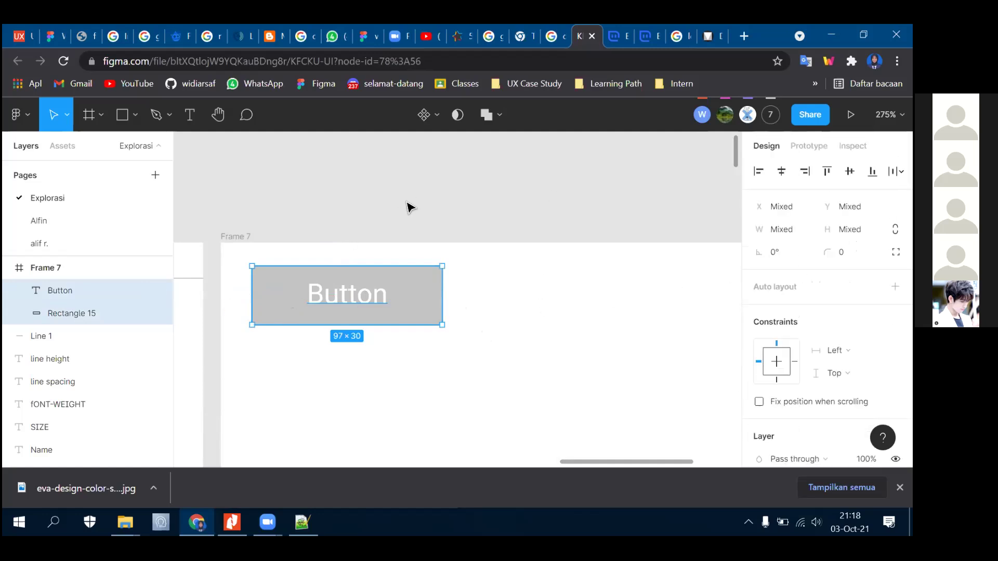
click(895, 287)
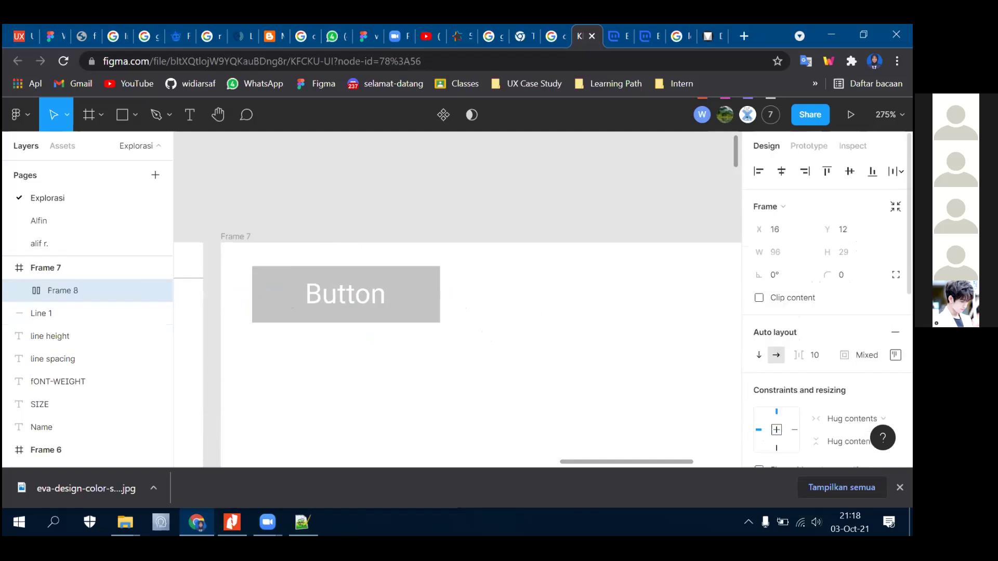
drag(369, 306, 378, 199)
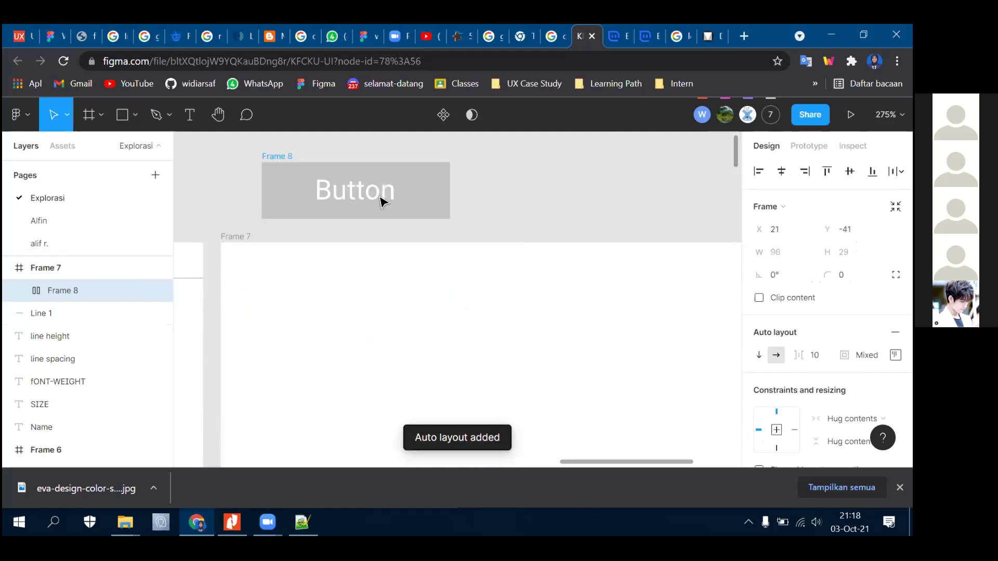
click(895, 283)
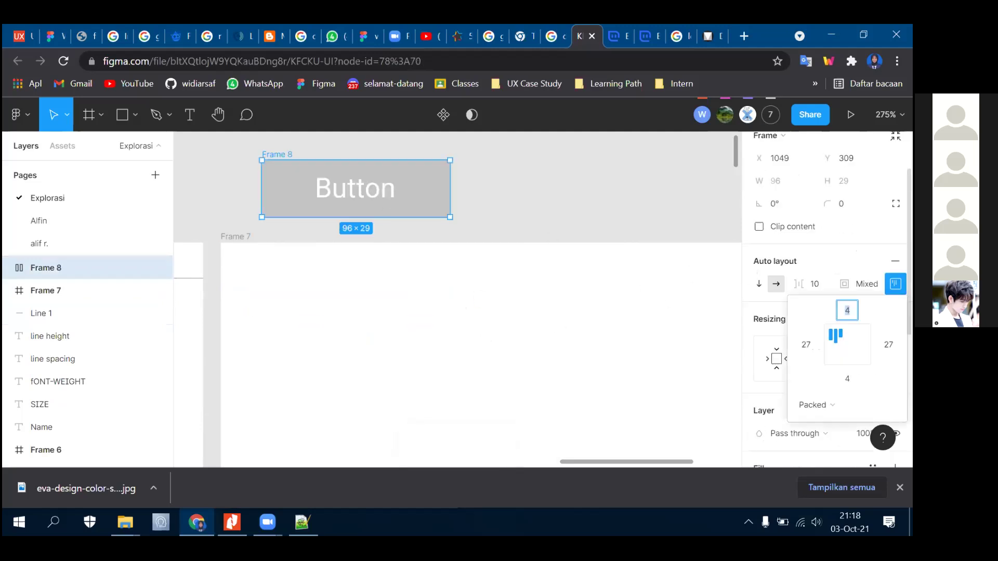
click(644, 187)
- Test the auto layout button's resizing by appending sample characters to its label twice and deleting them again
click(345, 194)
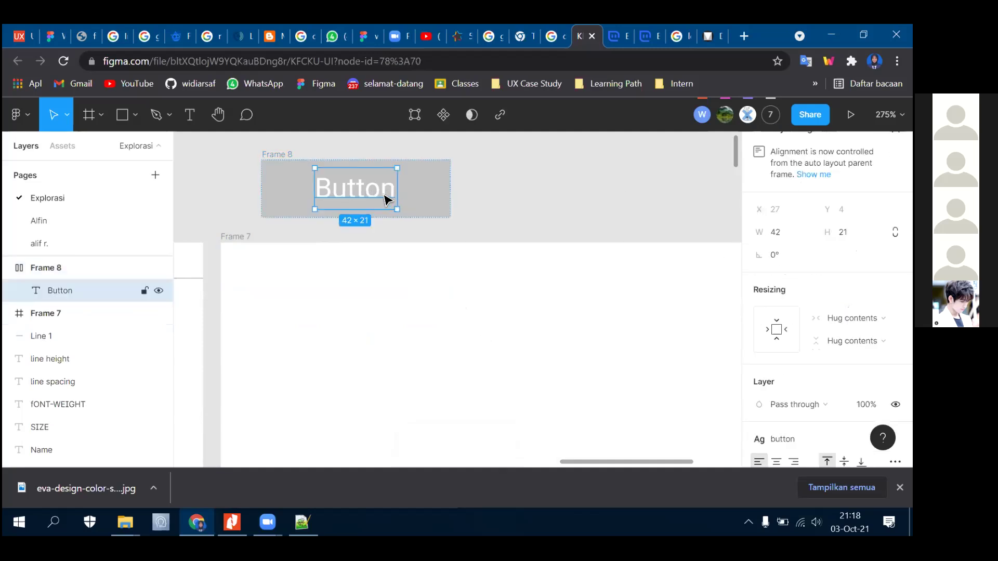
double_click(389, 198)
key(Right)
text(sdsdsds)
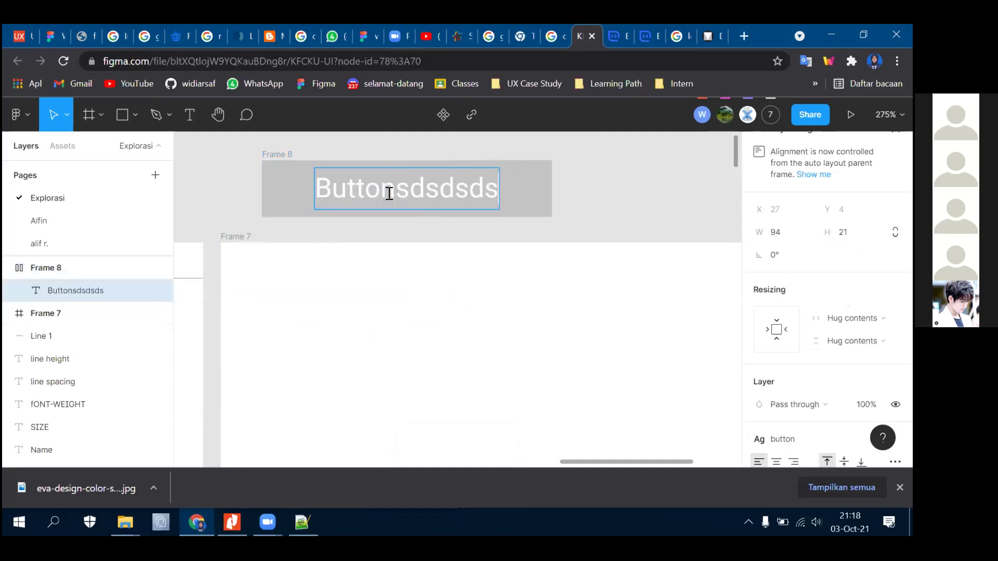
text(dsdsdsdsd)
key(BackSpace)
key(BackSpace)
key(BackSpace)
key(BackSpace)
key(BackSpace)
key(BackSpace)
key(BackSpace)
key(BackSpace)
key(BackSpace)
key(BackSpace)
key(BackSpace)
key(BackSpace)
key(BackSpace)
key(BackSpace)
key(BackSpace)
key(BackSpace)
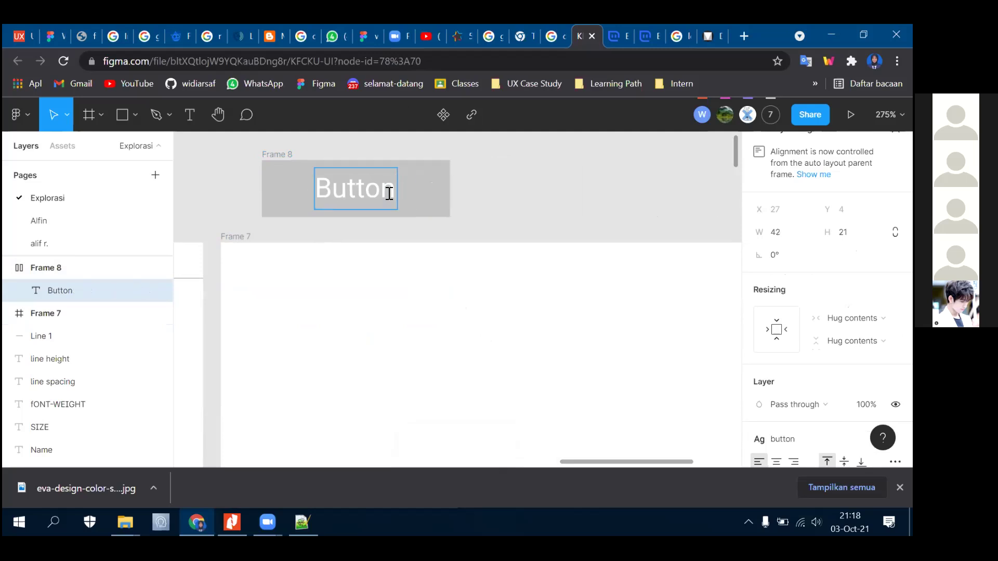
scroll(391, 193, up, 1)
text(sdsdsdsd)
key(BackSpace)
key(BackSpace)
key(BackSpace)
key(BackSpace)
key(BackSpace)
key(BackSpace)
key(BackSpace)
key(BackSpace)
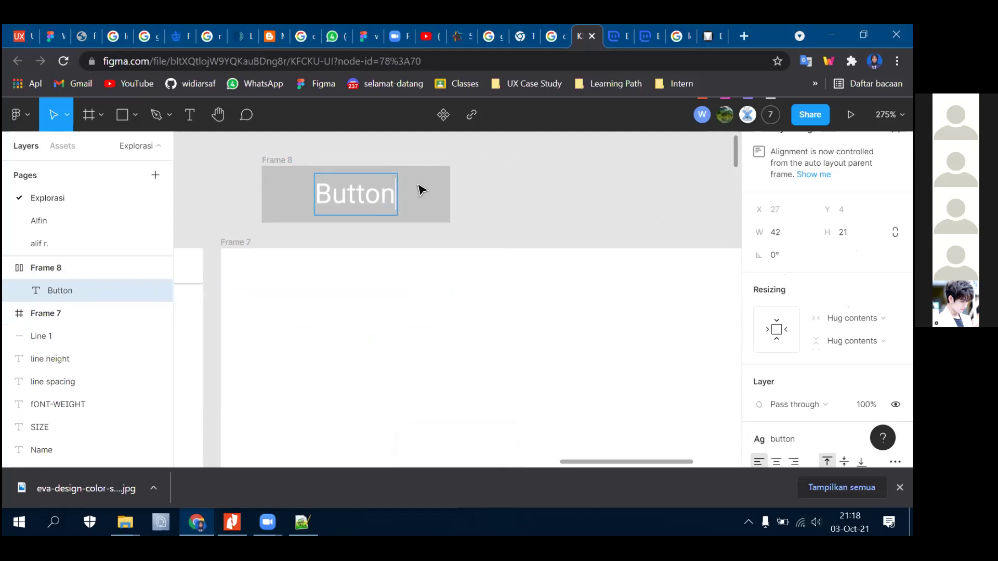
key(Escape)
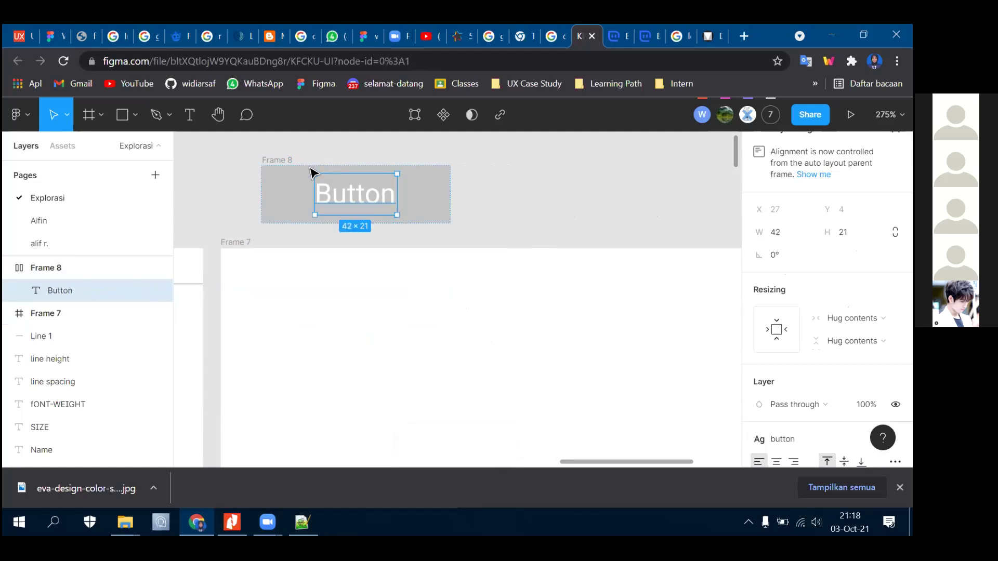
key(Escape)
- Remove auto layout from Frame 8
click(281, 167)
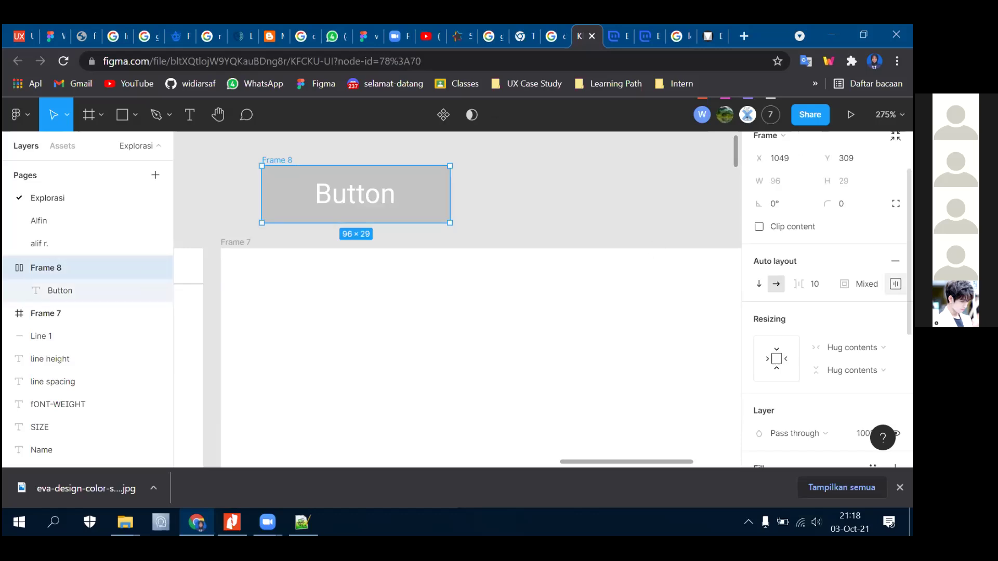
click(895, 259)
click(484, 182)
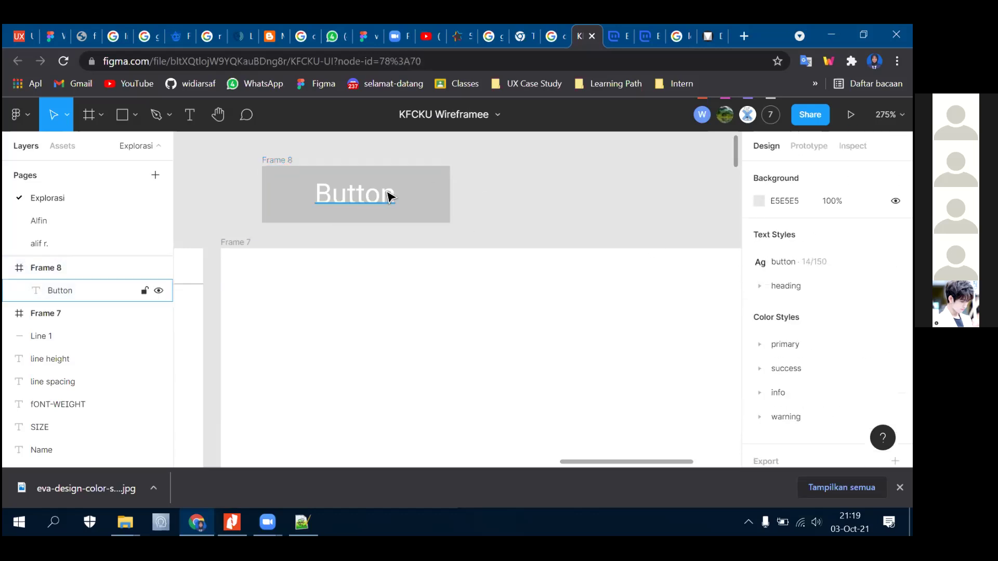
- Test the button without auto layout by appending sample characters to its label and deleting them
double_click(393, 195)
text(sdsdsdsdsdsdsdsdsdsd)
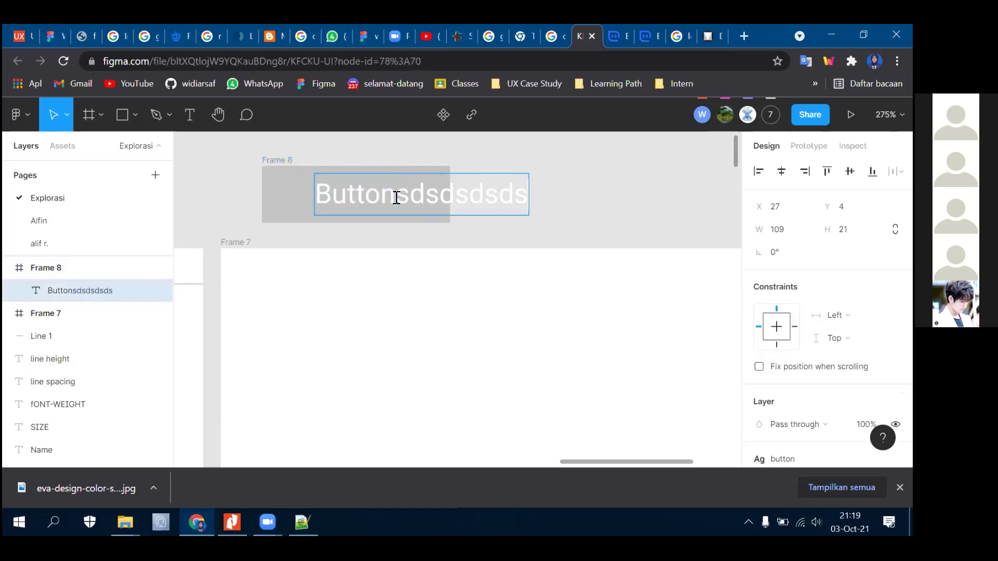
key(BackSpace)
key(BackSpace)
key(BackSpace)
key(BackSpace)
key(BackSpace)
key(BackSpace)
key(BackSpace)
key(BackSpace)
key(BackSpace)
key(BackSpace)
key(BackSpace)
key(BackSpace)
key(BackSpace)
key(BackSpace)
key(BackSpace)
key(BackSpace)
key(BackSpace)
key(BackSpace)
key(BackSpace)
key(BackSpace)
key(Escape)
- Dissolve Frame 8 so that only the loose Button text is left above Frame 7
click(286, 161)
key(Return)
key(ctrl+z)
key(ctrl+shift+z)
key(Escape)
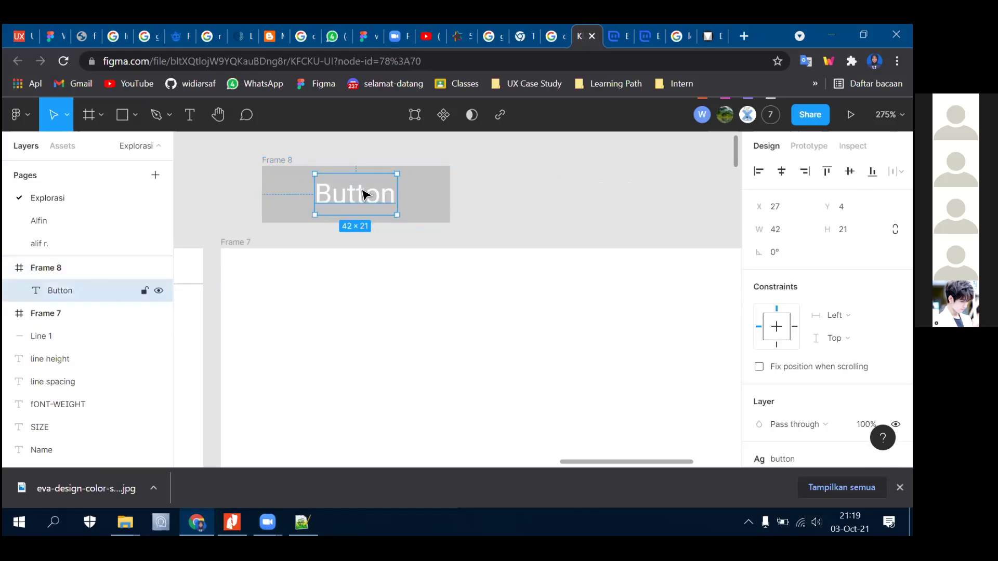
click(284, 160)
right_click(58, 281)
click(18, 271)
right_click(18, 271)
click(24, 279)
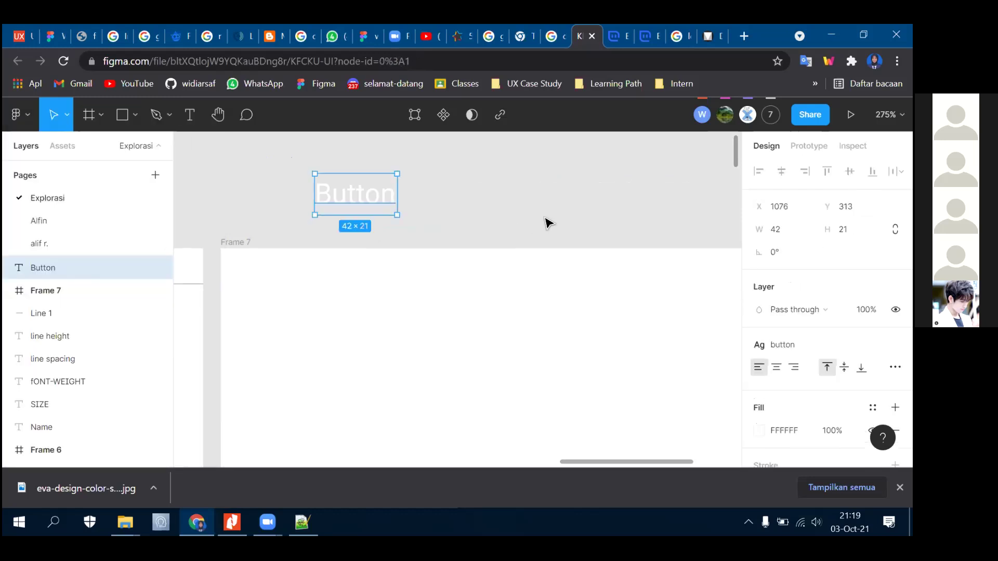
click(546, 220)
- Draw a grey rectangle about 129 × 36 above Frame 7 and move it beside the Button text
click(134, 115)
click(135, 147)
mouse_move(255, 150)
mouse_down()
mouse_move(430, 219)
mouse_move(518, 219)
mouse_move(508, 221)
mouse_up()
mouse_move(438, 196)
mouse_down()
mouse_move(663, 216)
mouse_move(631, 205)
mouse_up()
- Bring the Button text to the front and centre it on the new rectangle
click(382, 199)
right_click(370, 200)
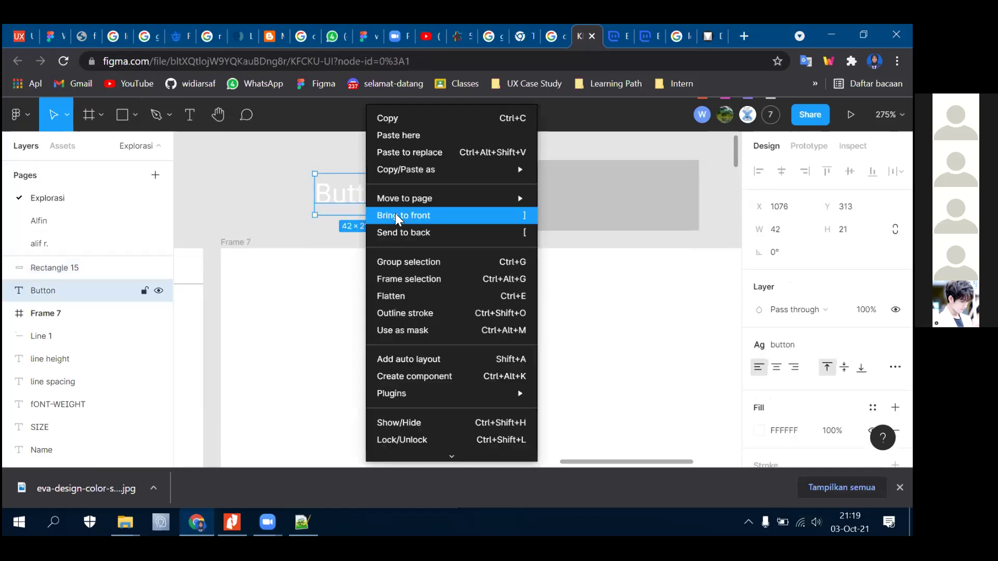
click(395, 212)
drag(383, 196, 571, 197)
scroll(621, 288, down, 3)
scroll(694, 240, up, 5)
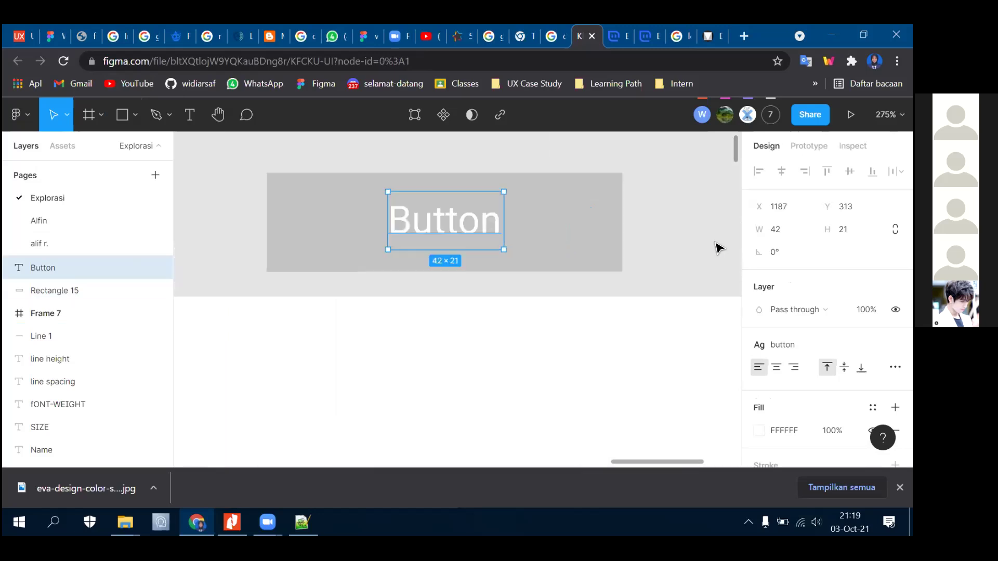
key(Escape)
- Select the Button text together with its new rectangle and add auto layout to them
click(446, 220)
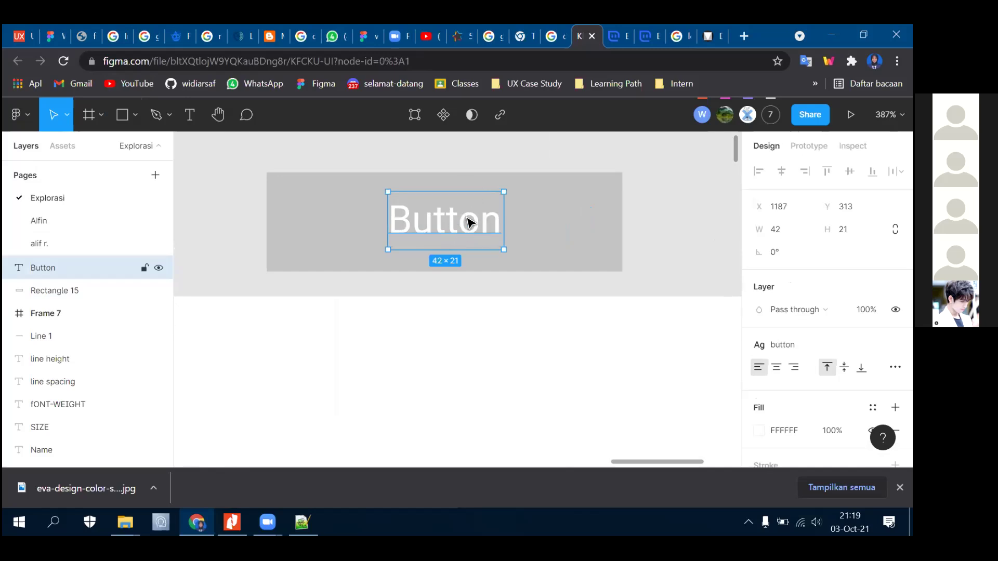
shift+click(580, 217)
click(659, 245)
drag(213, 207, 716, 263)
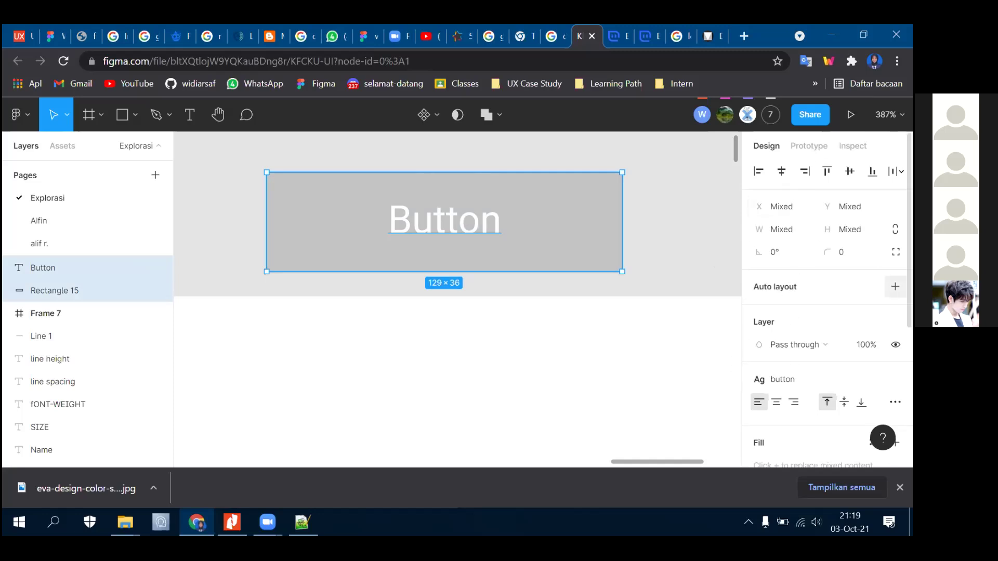
click(895, 286)
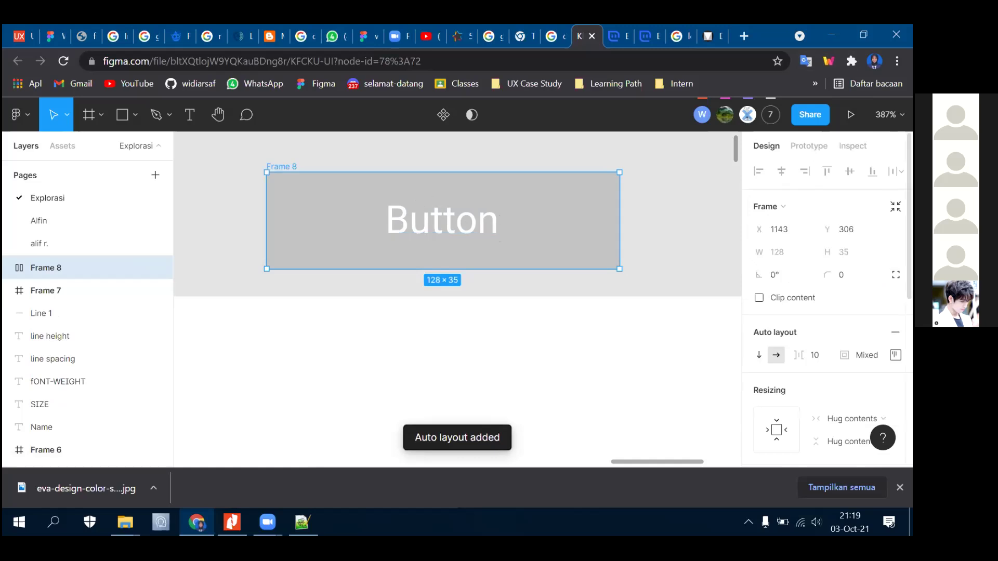
- Set the top and bottom padding of Frame 8's auto layout to 10
click(895, 355)
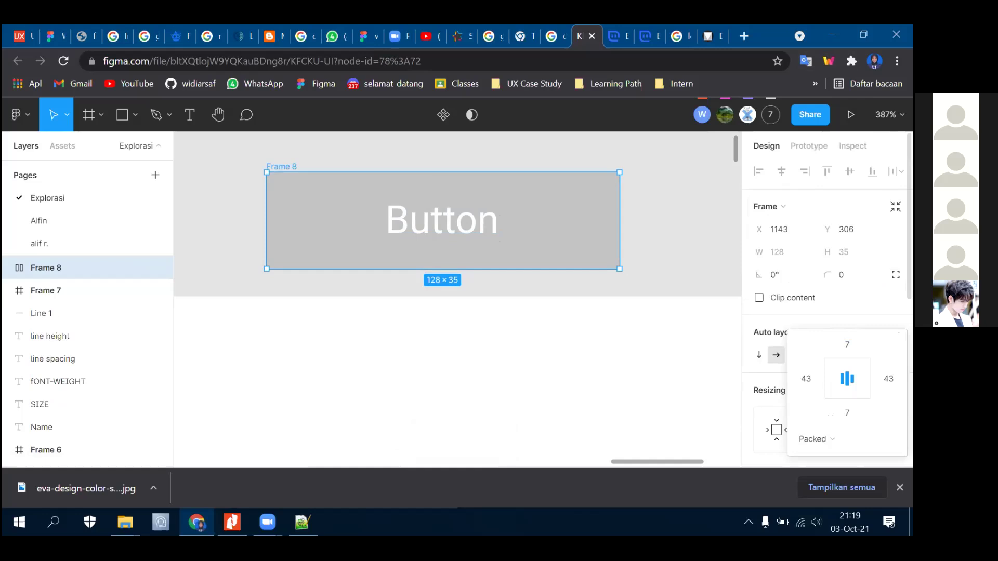
click(847, 345)
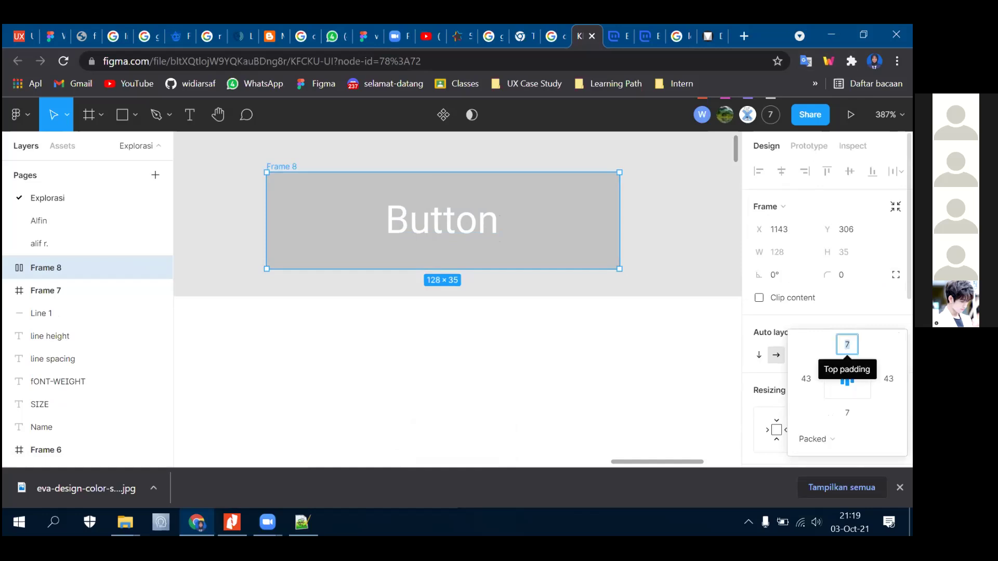
click(848, 345)
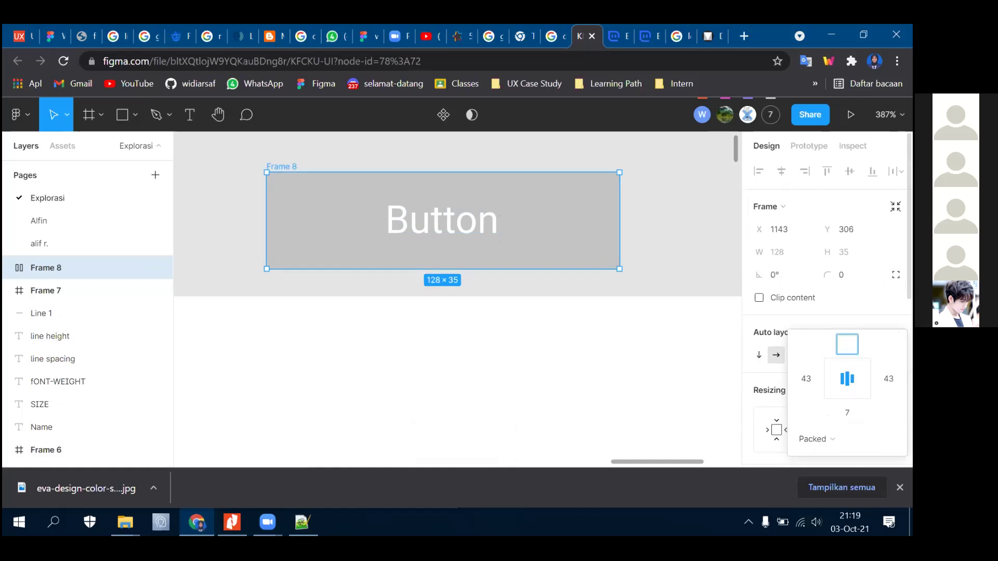
key(Tab)
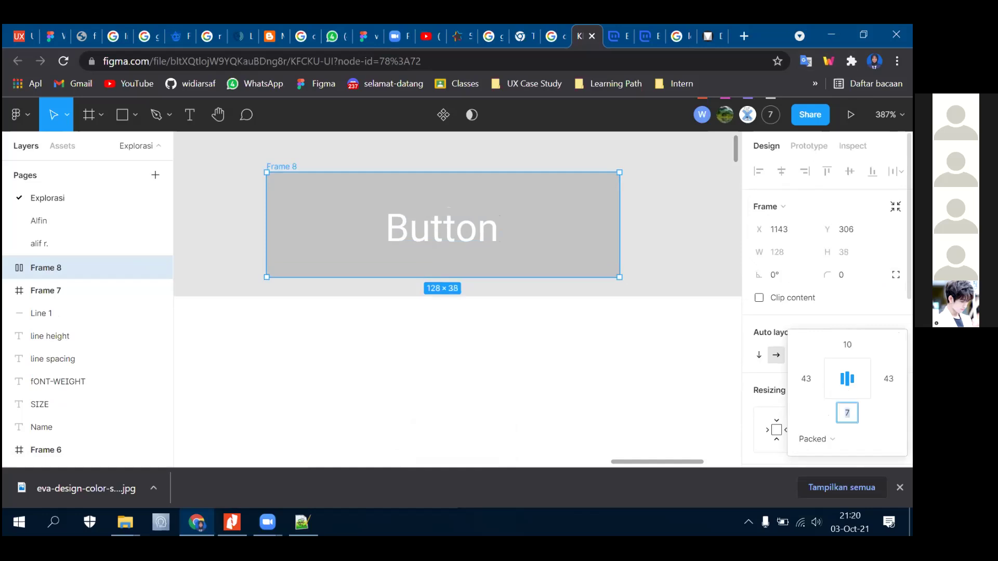
text(10)
key(Return)
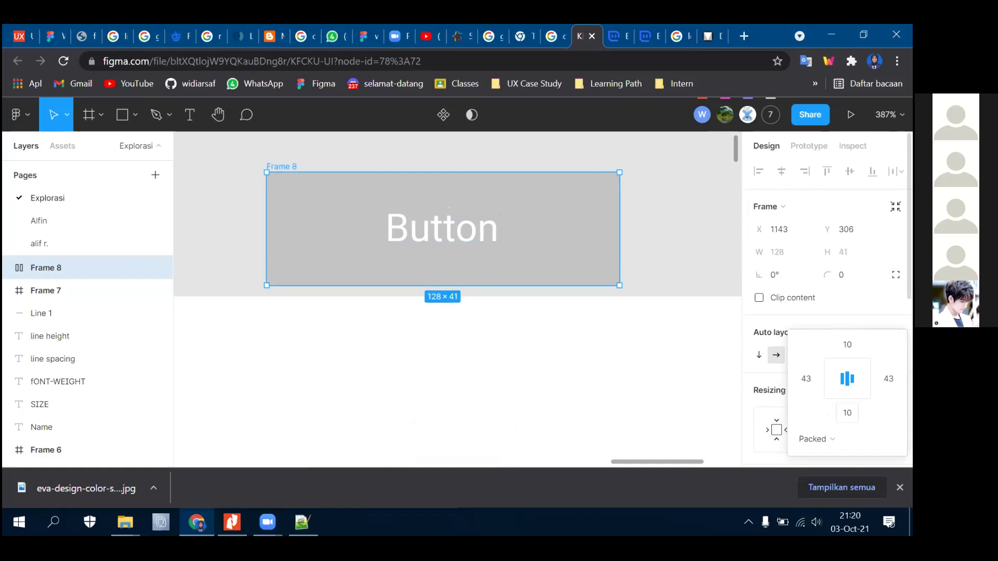
click(699, 232)
click(474, 236)
click(310, 149)
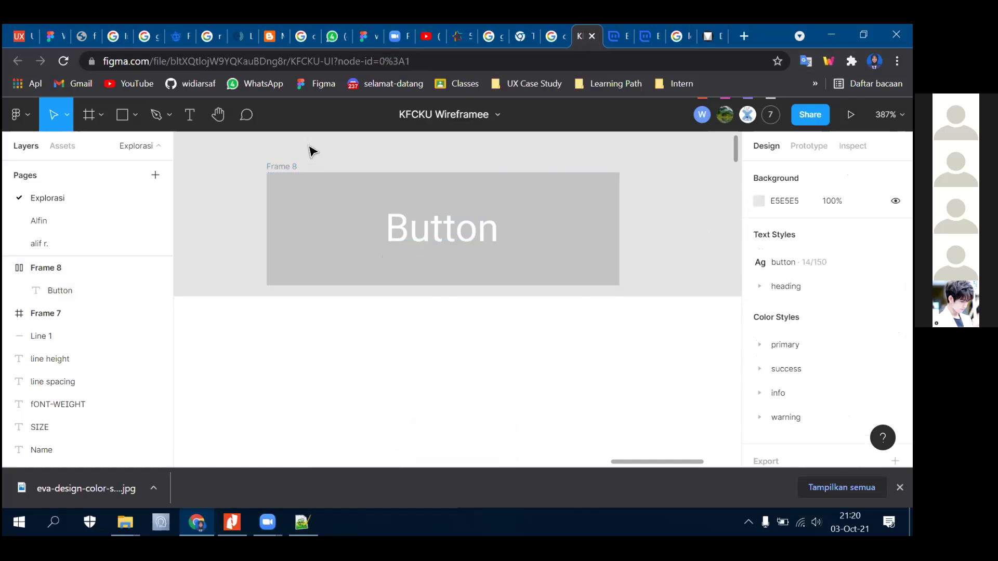
- Rename Frame 8 as "button / primary"
scroll(312, 181, up, 3)
click(280, 236)
right_click(280, 236)
mouse_move(299, 167)
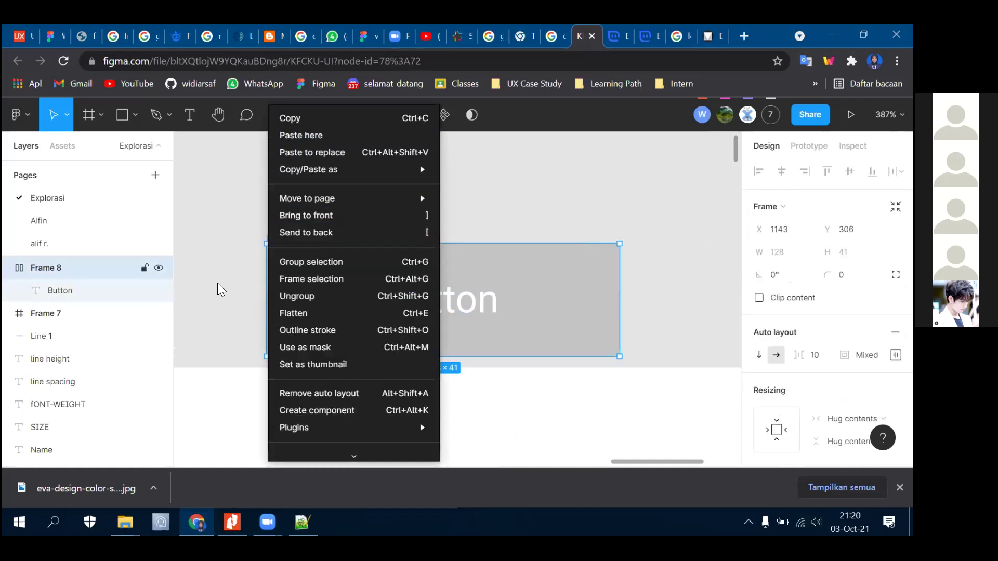
click(92, 260)
right_click(71, 271)
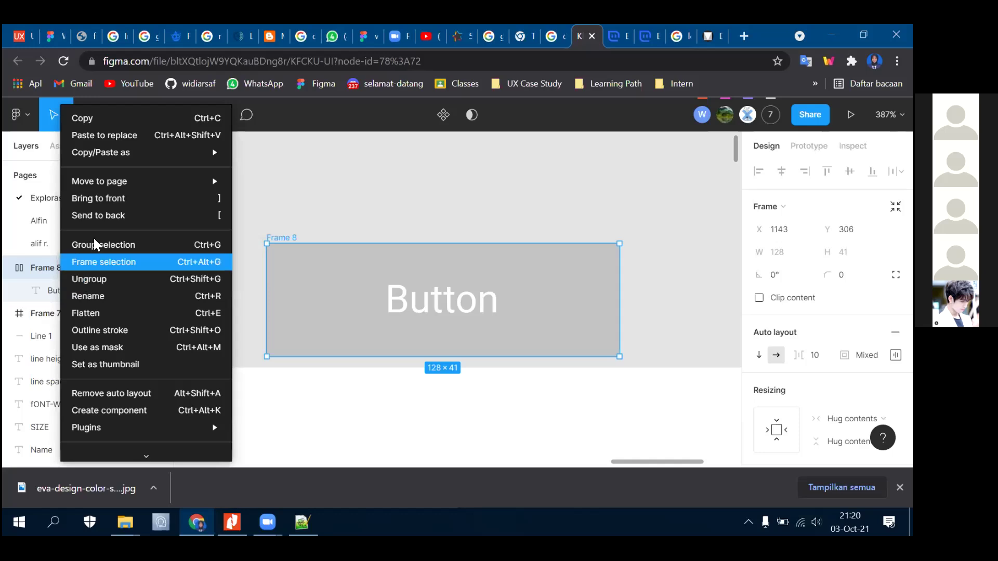
click(100, 295)
text(button pri)
key(BackSpace)
key(BackSpace)
key(BackSpace)
key(BackSpace)
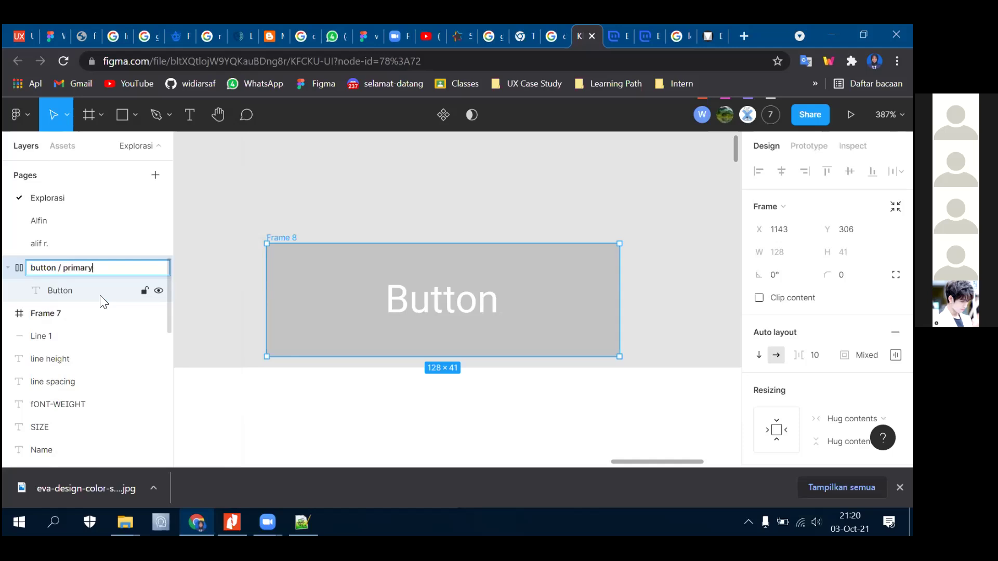
key(Return)
key(Escape)
- Apply the primary/30 color style to the fill of the button / primary frame
click(311, 237)
scroll(808, 338, down, 3)
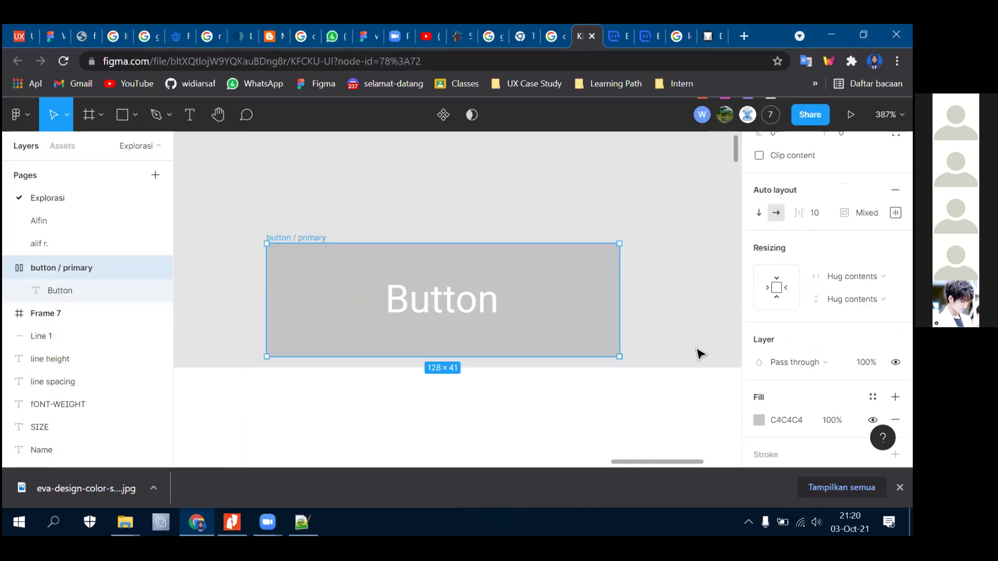
scroll(827, 333, down, 2)
click(873, 327)
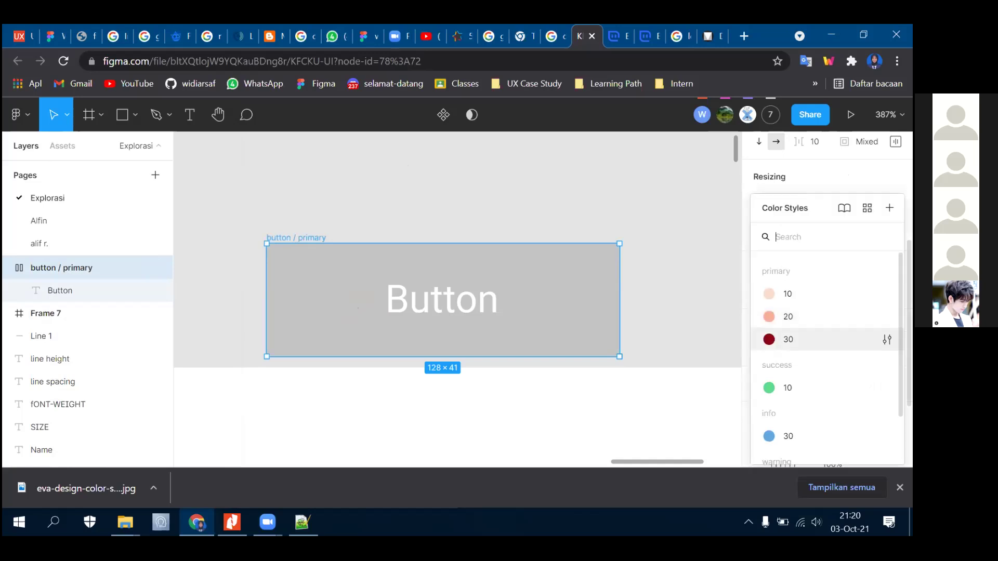
click(788, 340)
key(Escape)
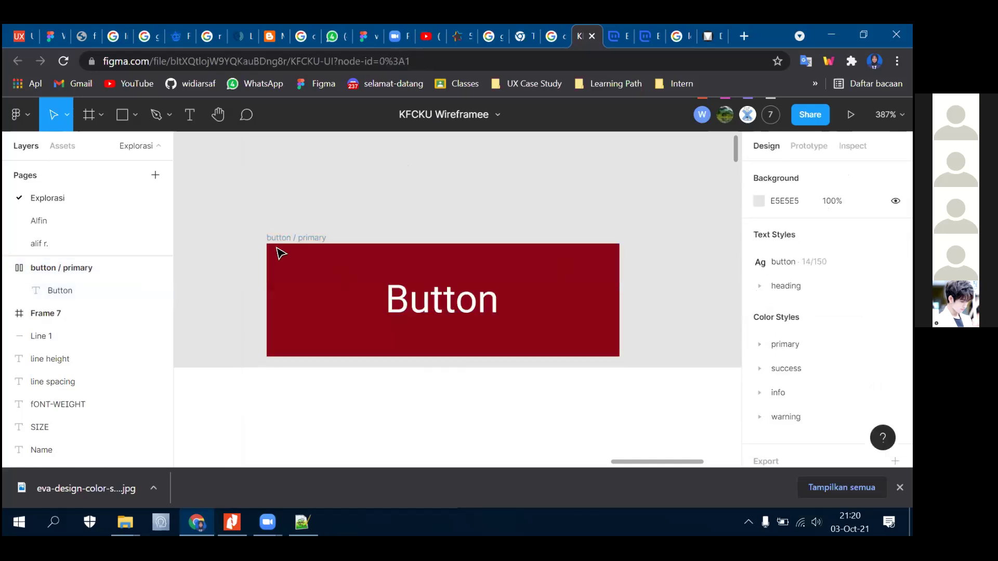
- Round the corners of the button / primary frame, trying a radius of 30 and settling on 5
click(329, 245)
click(847, 275)
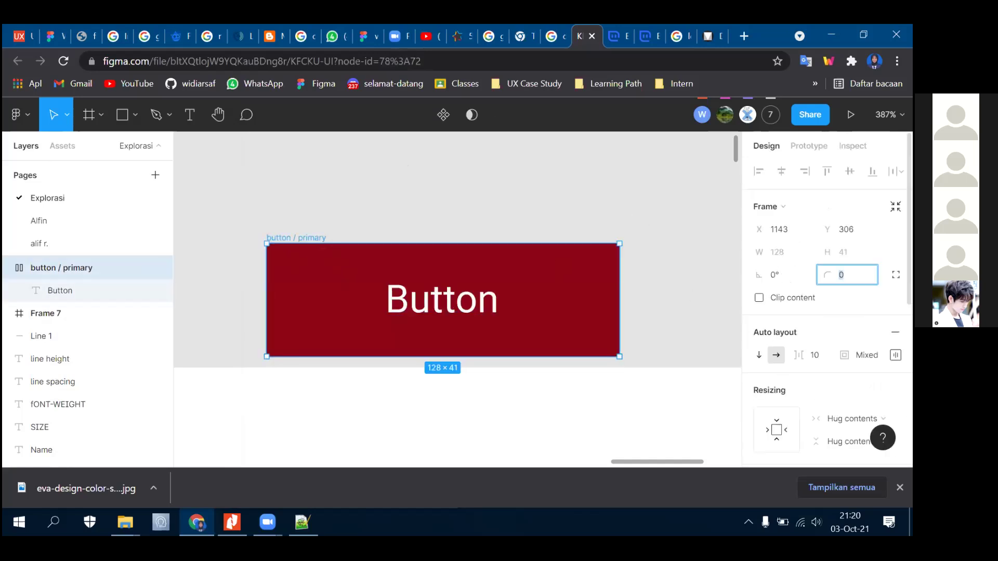
text(30)
key(Return)
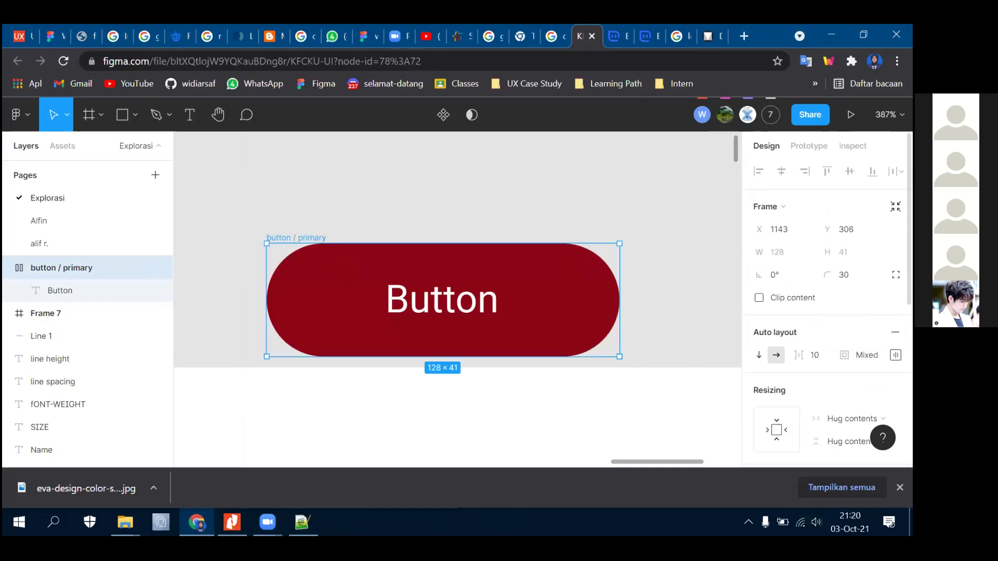
text(2)
key(BackSpace)
text(5)
key(Return)
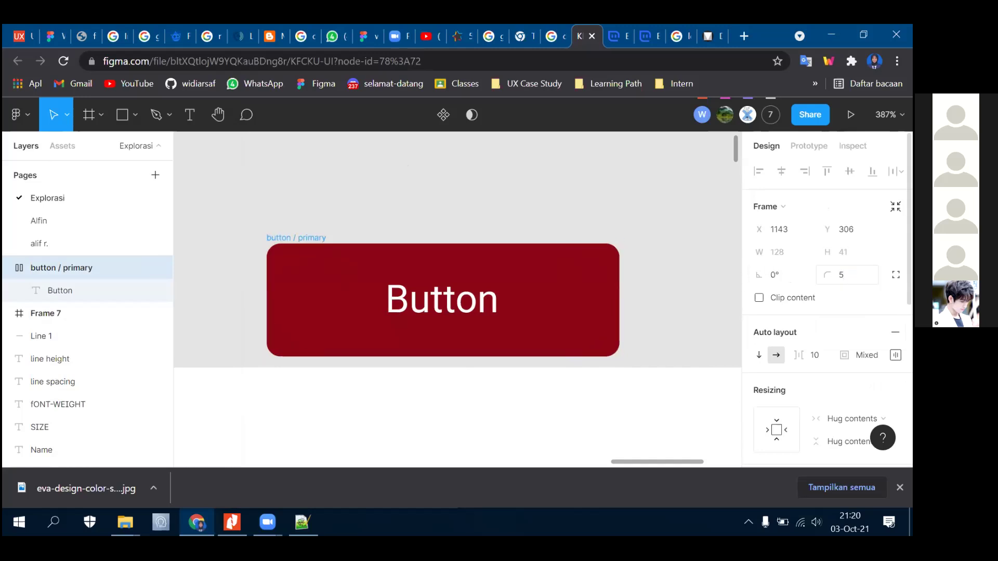
click(408, 203)
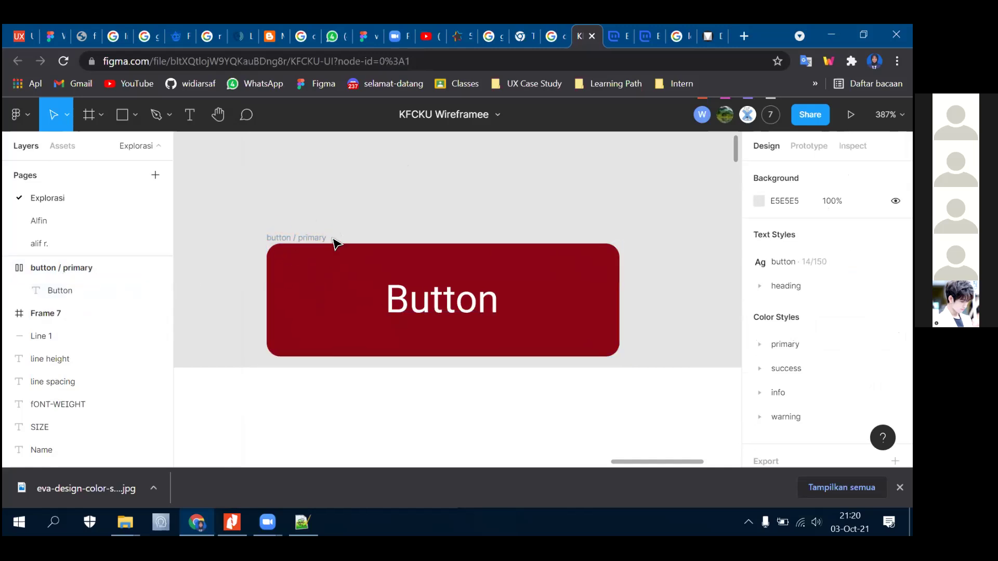
- Duplicate the button / primary frame and place the copy beside the original at X 1284, Y 306
scroll(310, 249, down, 2)
scroll(307, 248, up, 2)
scroll(318, 272, down, 3)
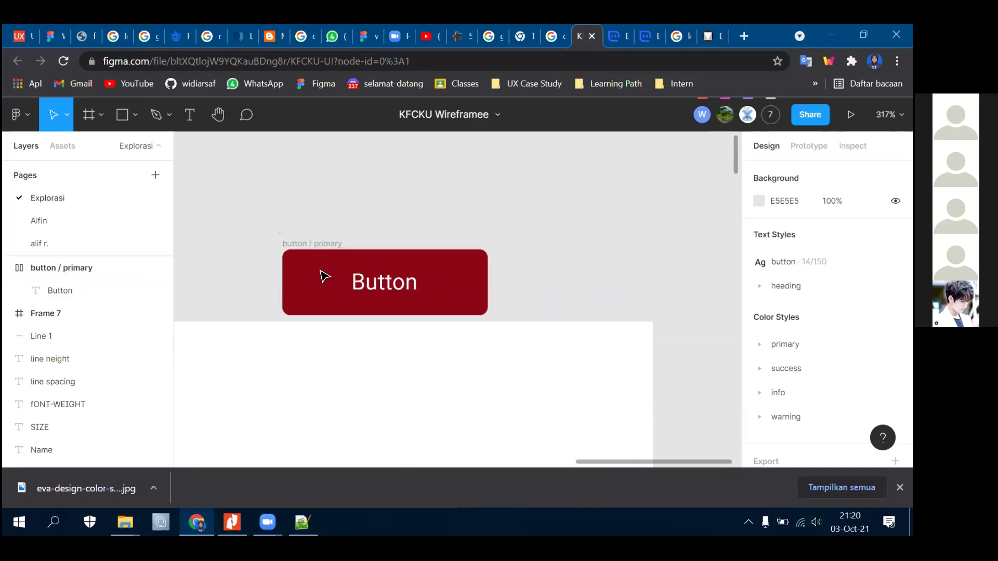
click(284, 242)
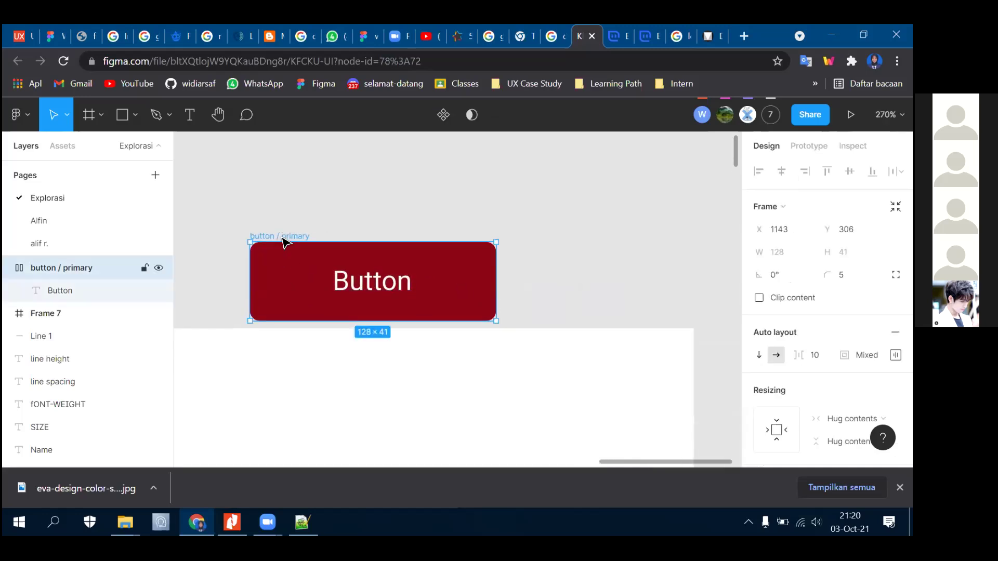
key(ctrl+d)
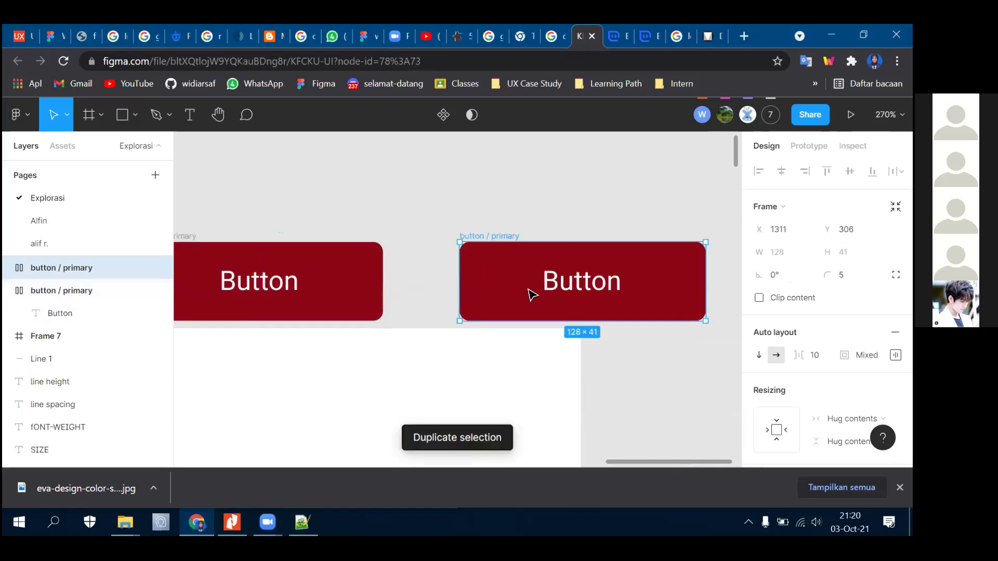
scroll(506, 285, down, 3)
drag(475, 283, 473, 283)
key(Escape)
- Rename the duplicated button frame as "button / disable"
click(85, 267)
right_click(86, 267)
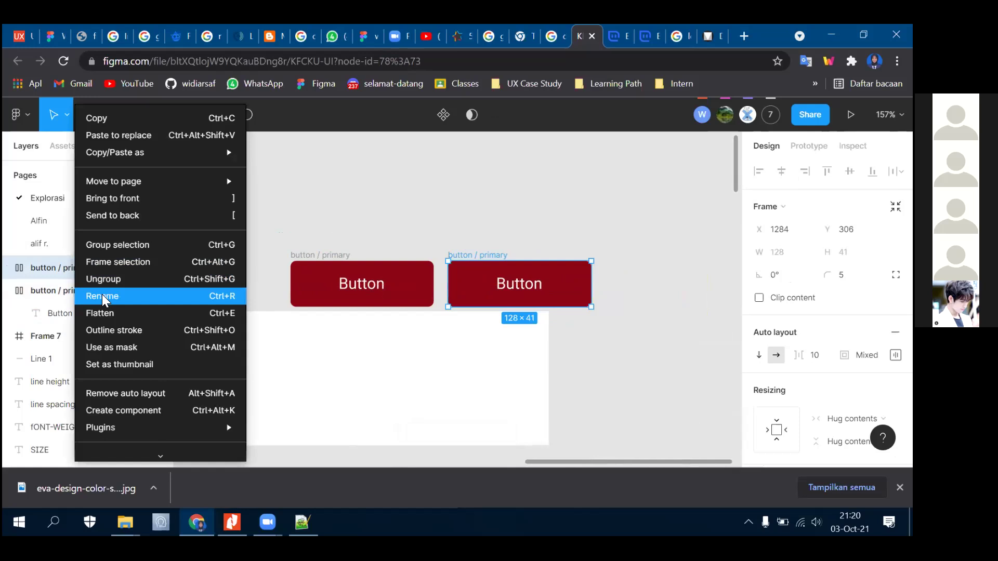
click(102, 298)
click(95, 268)
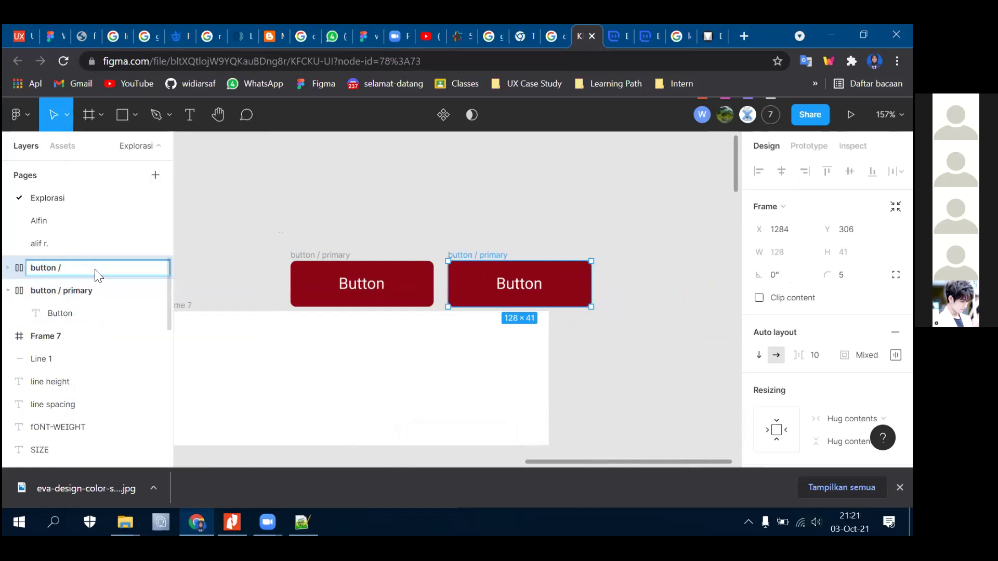
text(disable)
key(Return)
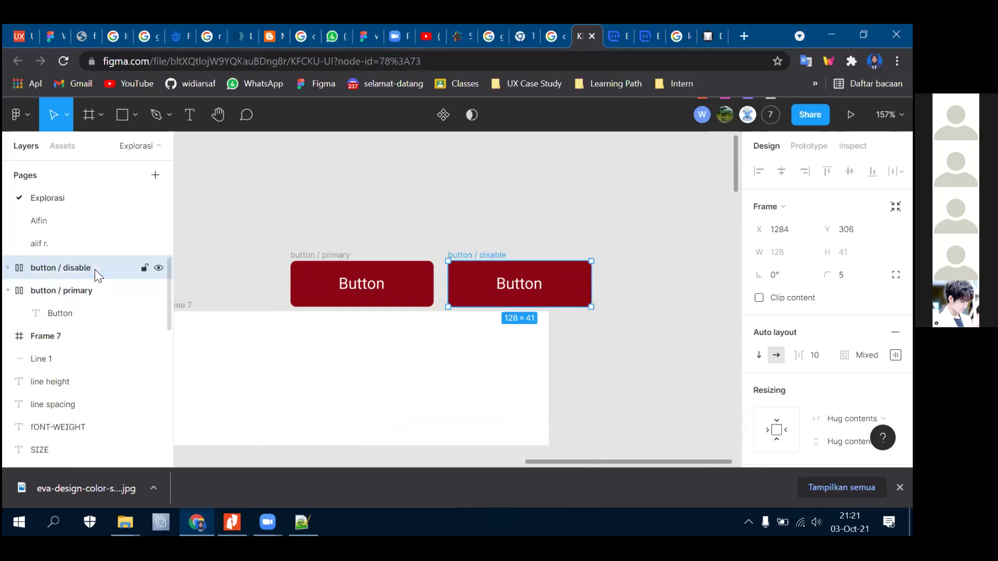
key(Escape)
- Change the fill of the button / disable frame to the primary/10 color style
scroll(500, 303, up, 1)
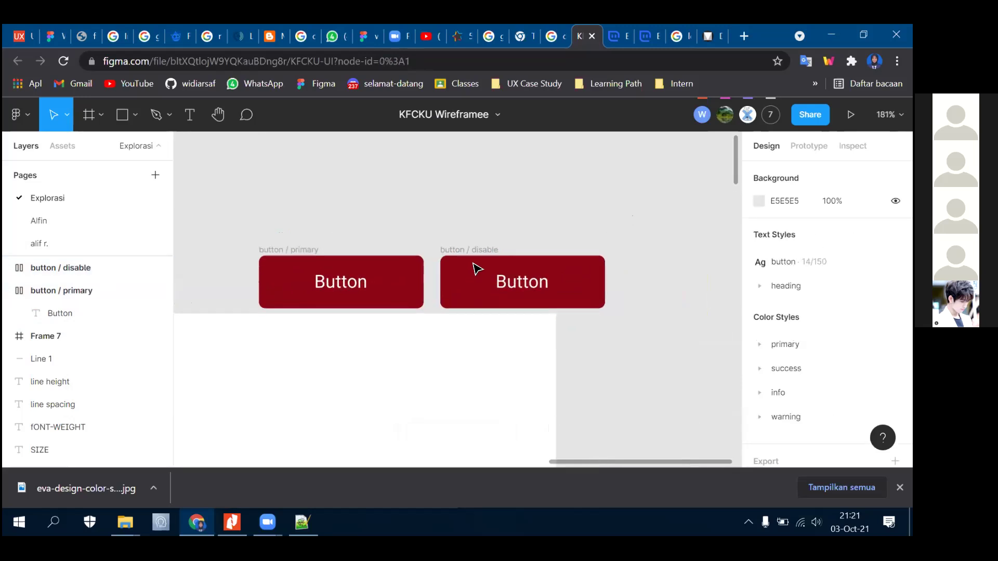
click(475, 267)
scroll(756, 333, down, 3)
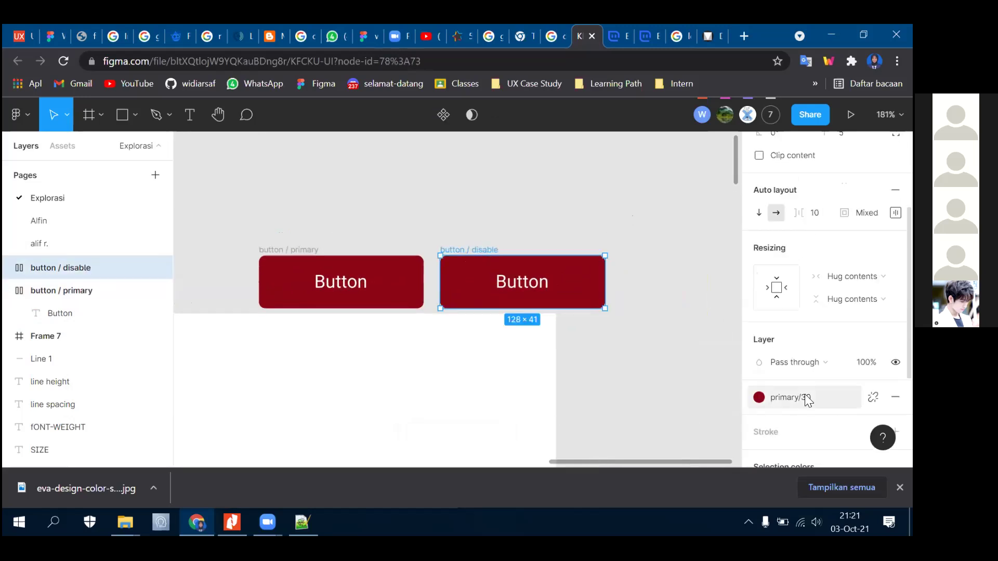
click(770, 396)
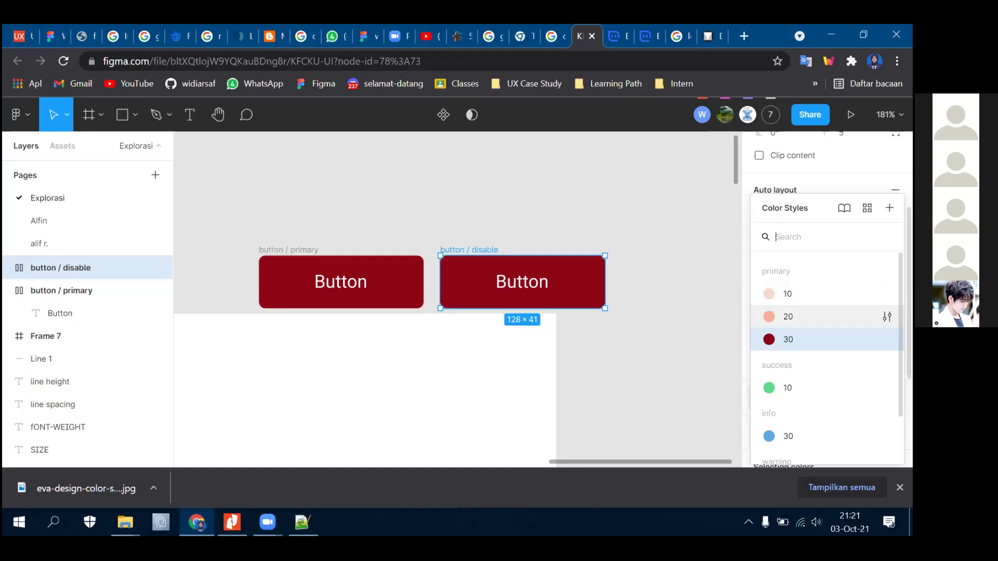
click(644, 228)
click(473, 258)
click(503, 223)
click(284, 263)
click(270, 230)
- Select both button frames and move them slightly higher above Frame 7
scroll(278, 241, down, 3)
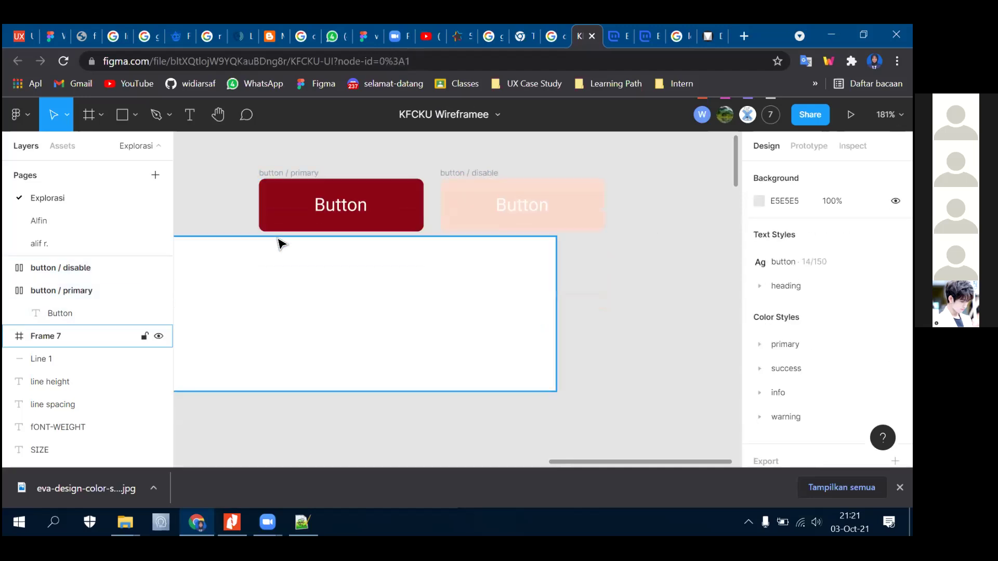
scroll(392, 276, down, 5)
scroll(401, 250, up, 1)
click(400, 250)
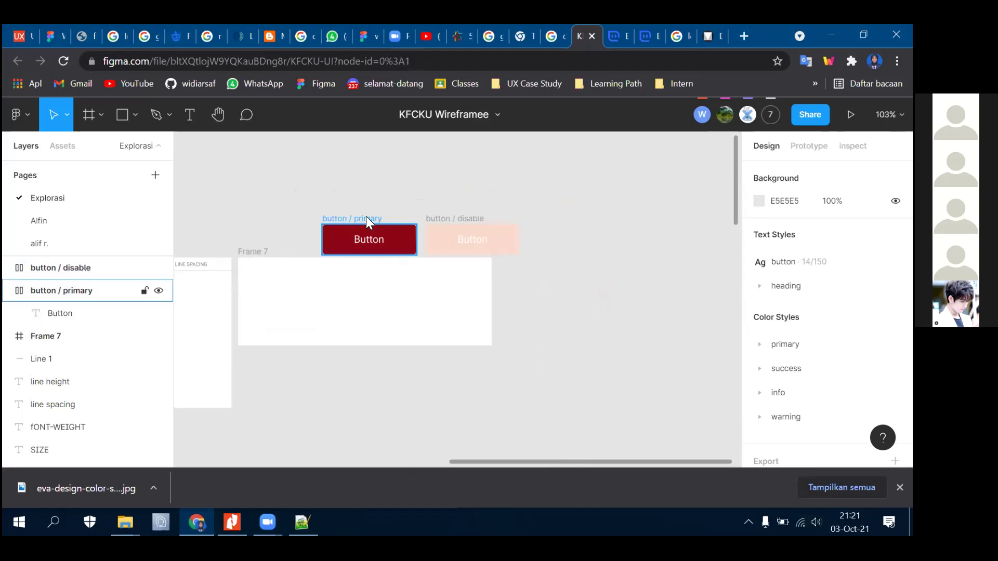
shift+click(446, 248)
drag(447, 249, 437, 222)
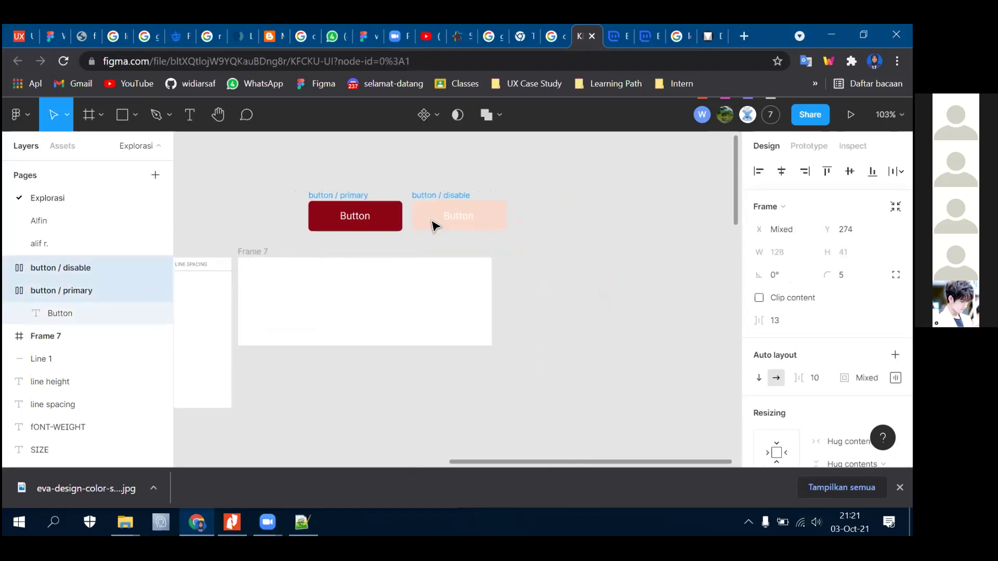
click(535, 251)
- Create multiple components from the two button frames and move both components into Frame 7
scroll(419, 260, up, 1)
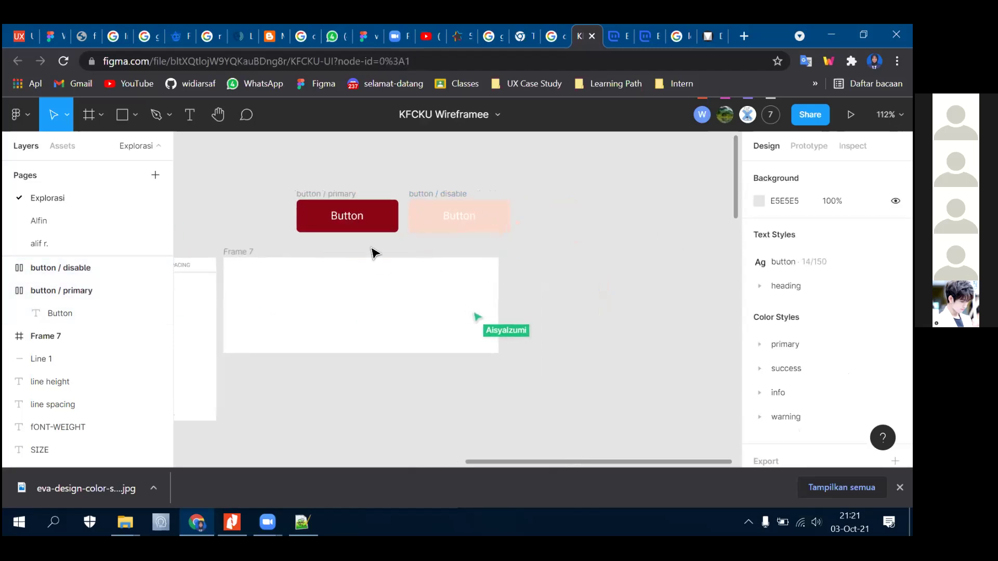
scroll(412, 227, up, 1)
drag(251, 195, 551, 255)
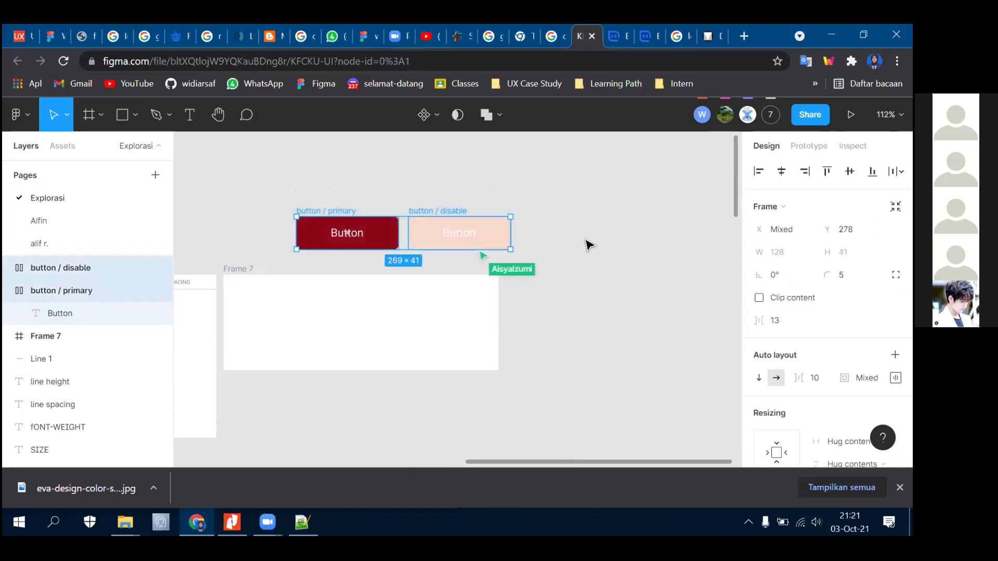
click(436, 126)
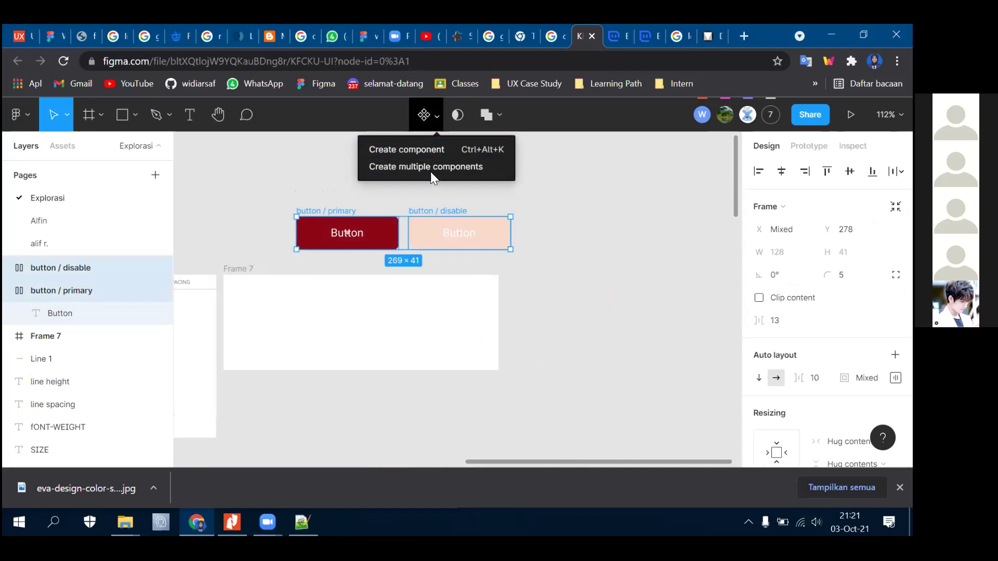
click(431, 172)
drag(431, 232, 379, 306)
click(351, 325)
- Combine the button / primary and button / disable components as variants and shift the variant set slightly down within Frame 7
click(343, 320)
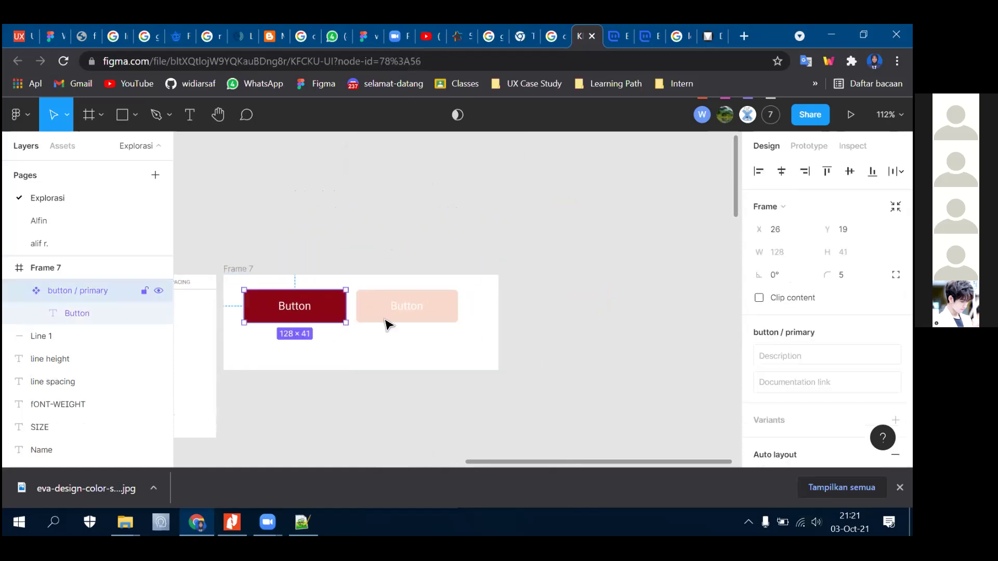
shift+click(376, 292)
scroll(795, 333, down, 3)
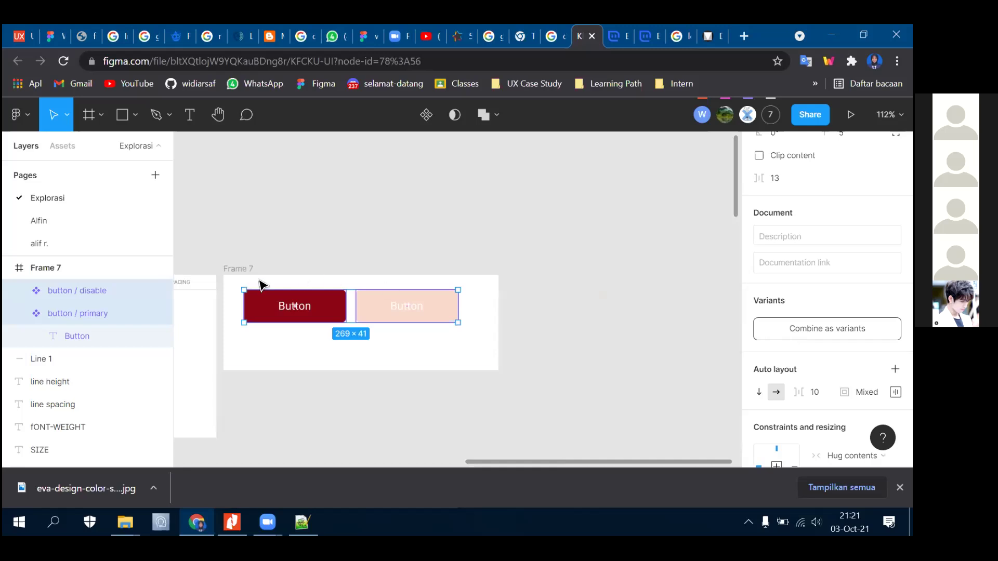
scroll(335, 296, down, 1)
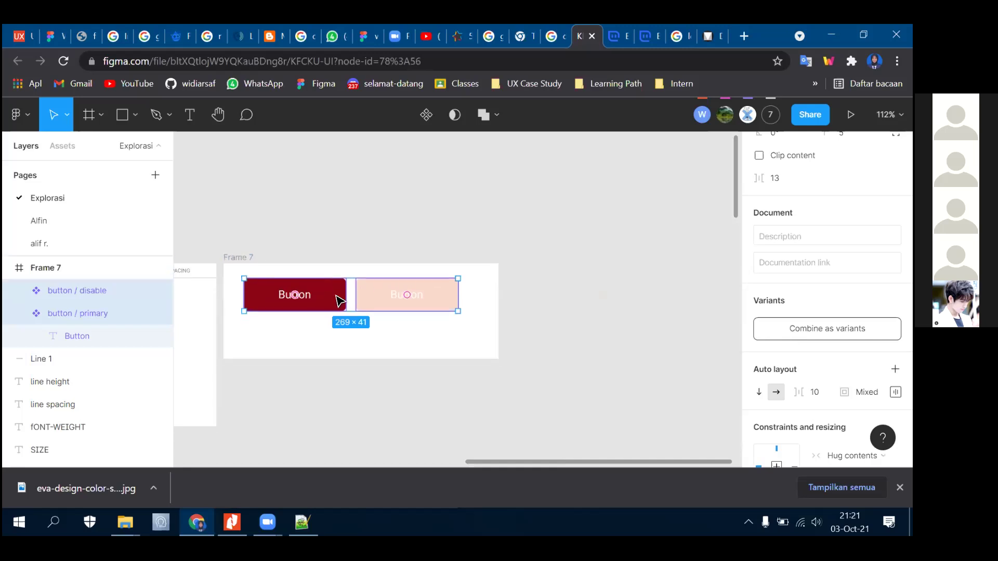
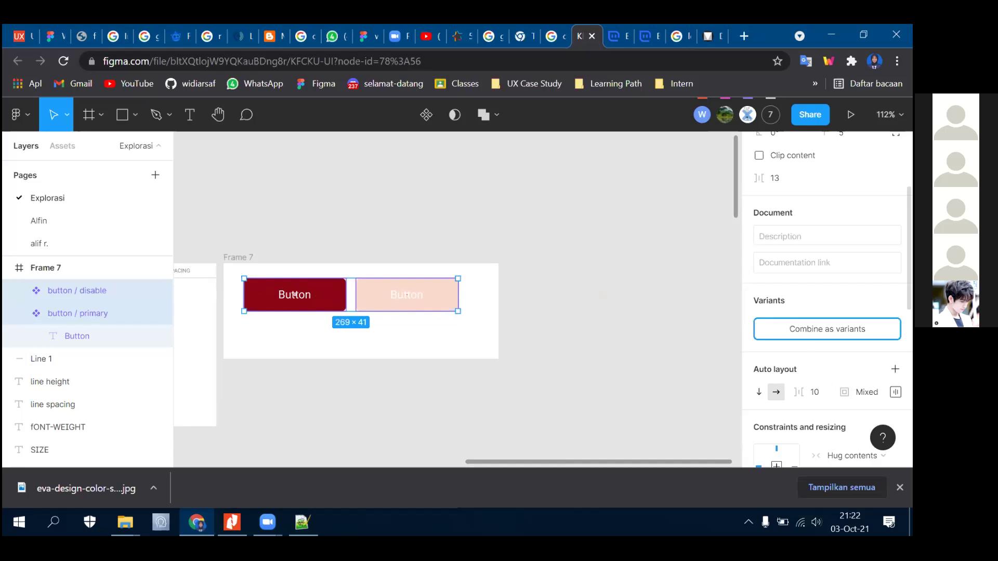
click(827, 328)
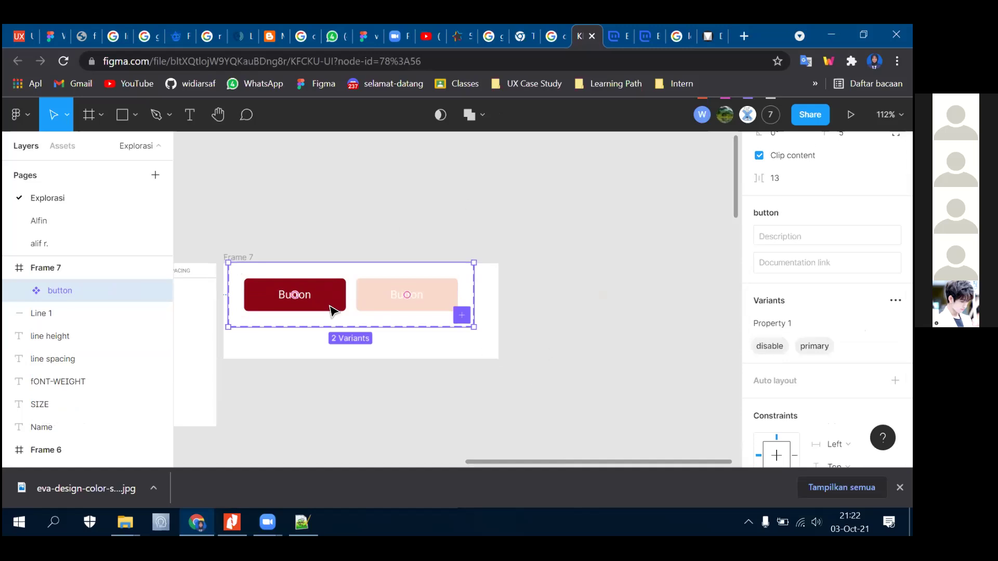
drag(329, 306, 346, 321)
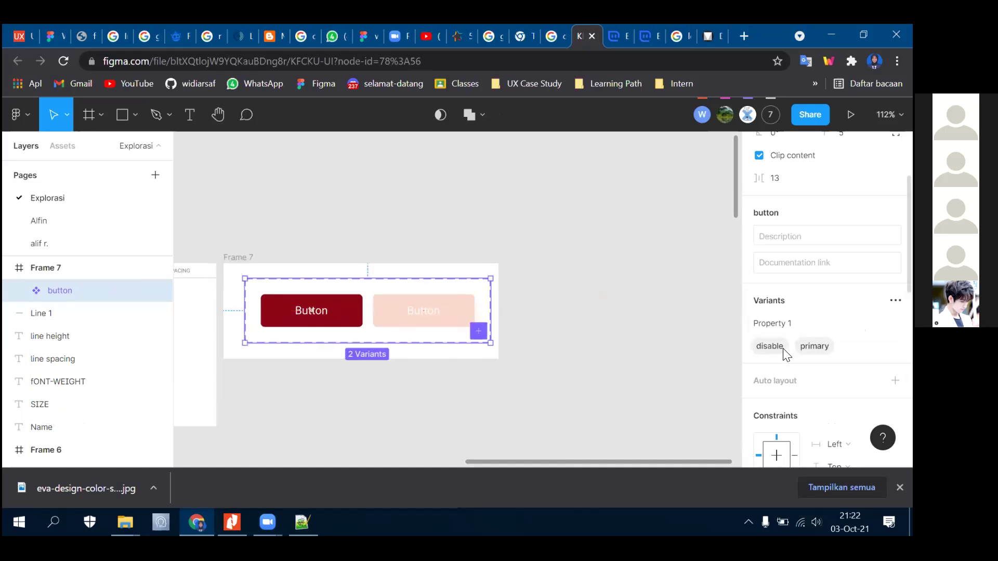
- Place an instance of the local button component beside Frame 7 and set its Property 1 to disable
click(512, 240)
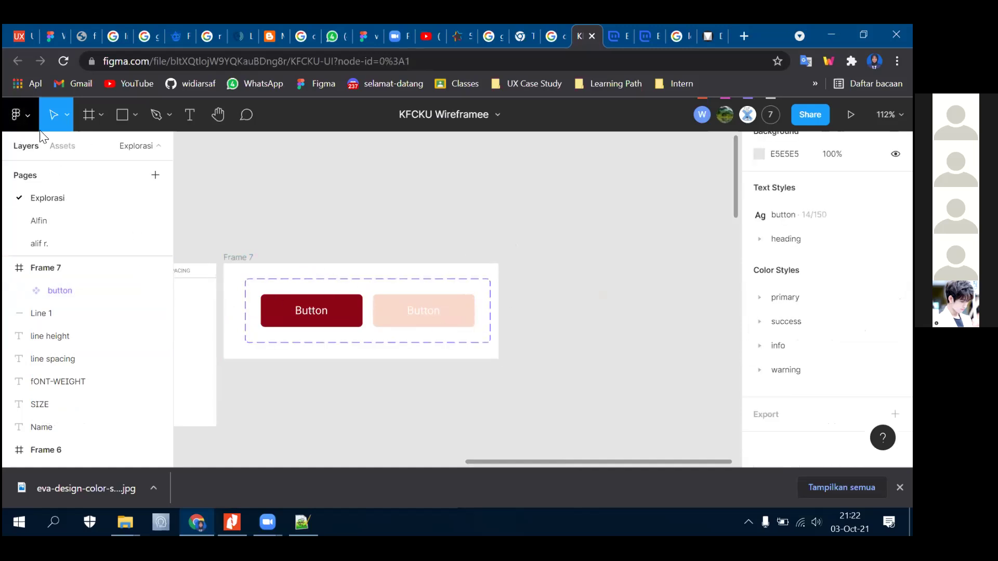
click(70, 157)
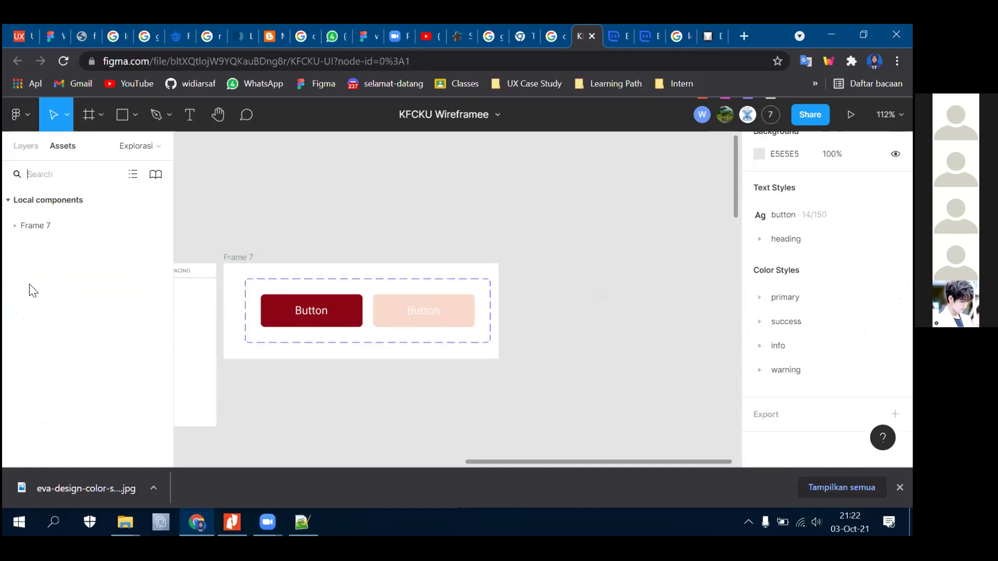
click(15, 225)
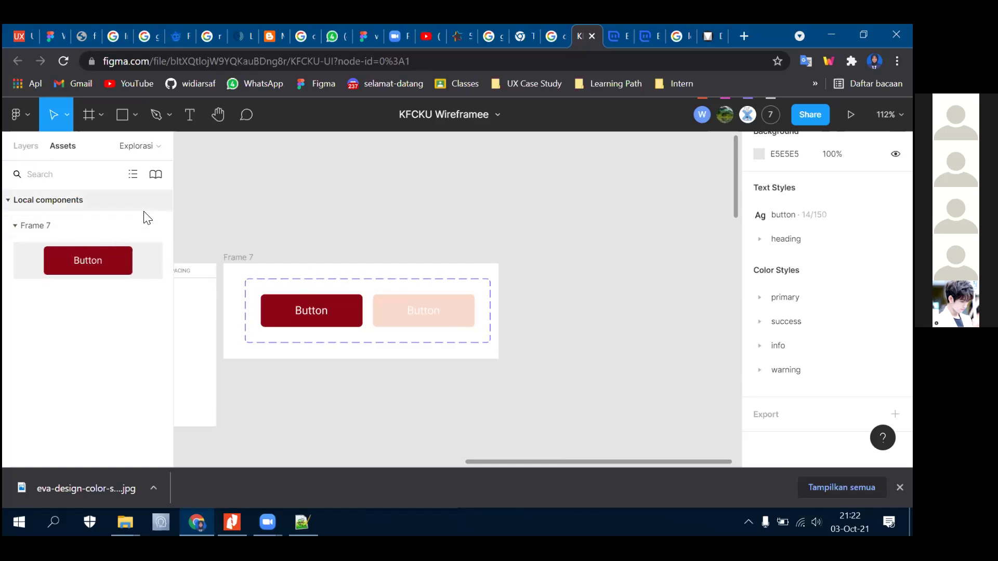
drag(108, 259, 598, 288)
click(834, 323)
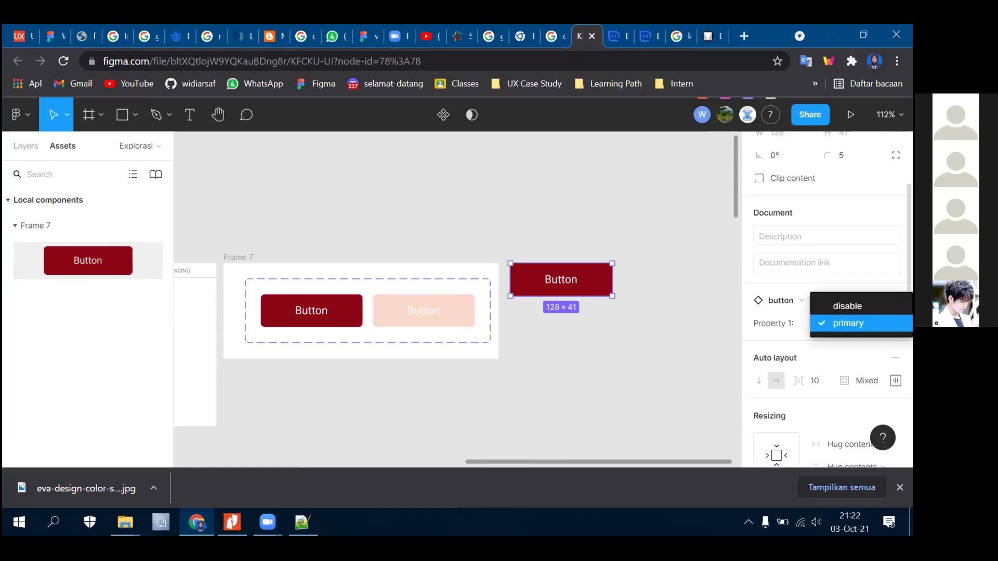
click(847, 306)
click(679, 238)
- Change the label text of the button instance beside Frame 7 to "Next"
scroll(659, 310, up, 4)
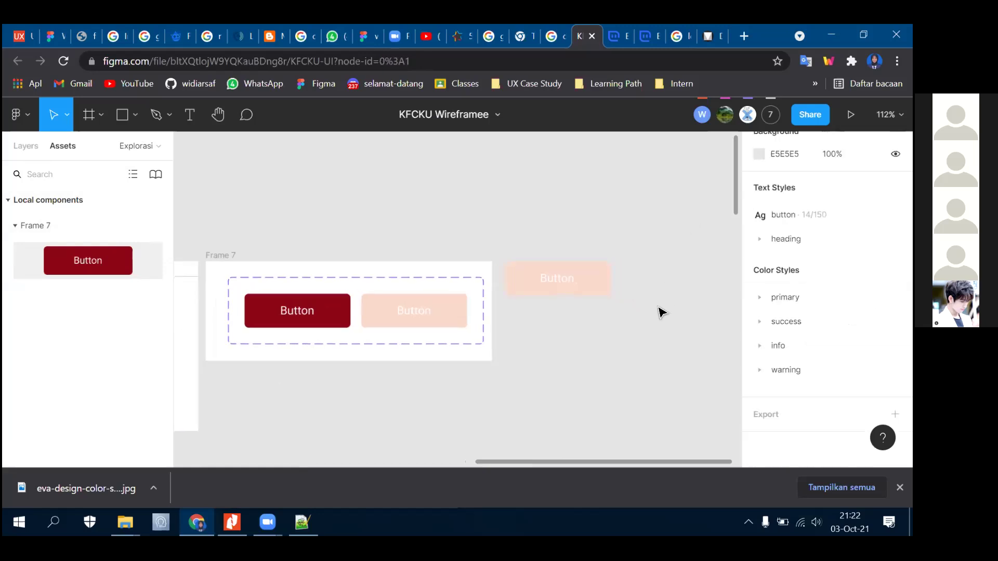
scroll(659, 310, up, 4)
click(452, 259)
double_click(456, 258)
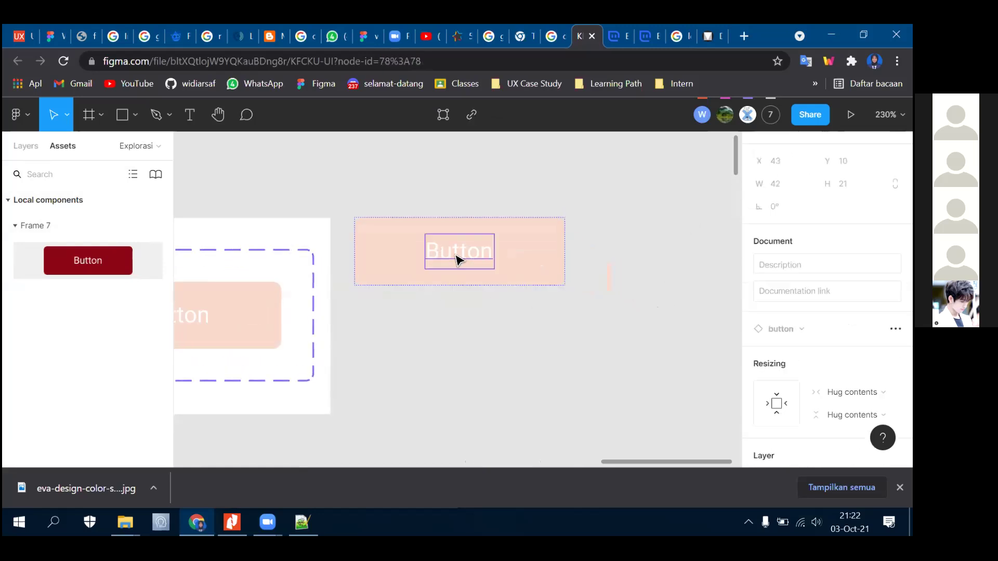
double_click(456, 254)
text(Next)
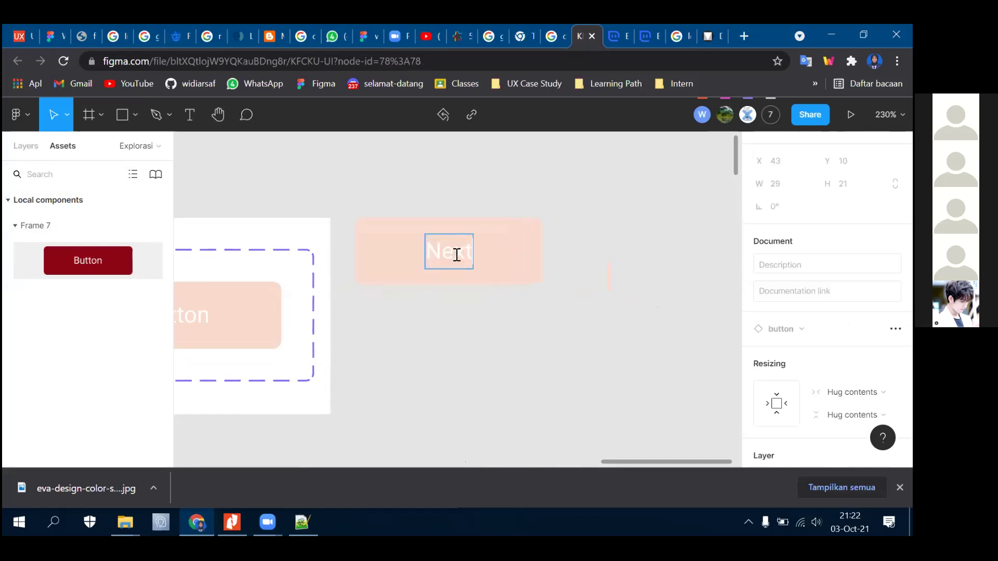
- Replace the button instance's label with "Continue to Learn" and finish editing the text
key(BackSpace)
key(BackSpace)
key(BackSpace)
text(Continue t)
text(o IEA)
key(BackSpace)
key(BackSpace)
text(earn)
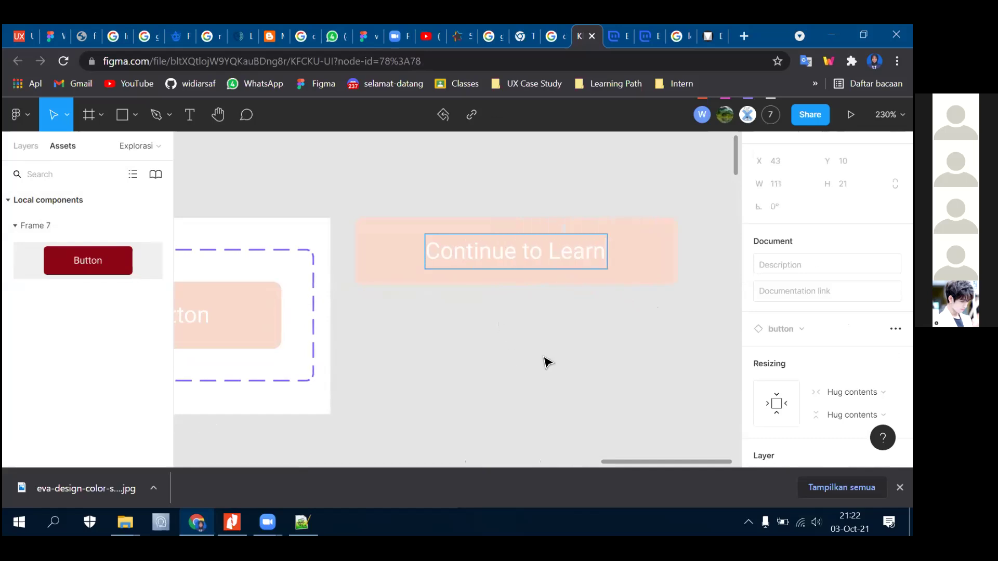
click(597, 352)
scroll(608, 322, down, 3)
click(593, 297)
scroll(614, 331, down, 3)
scroll(557, 383, down, 3)
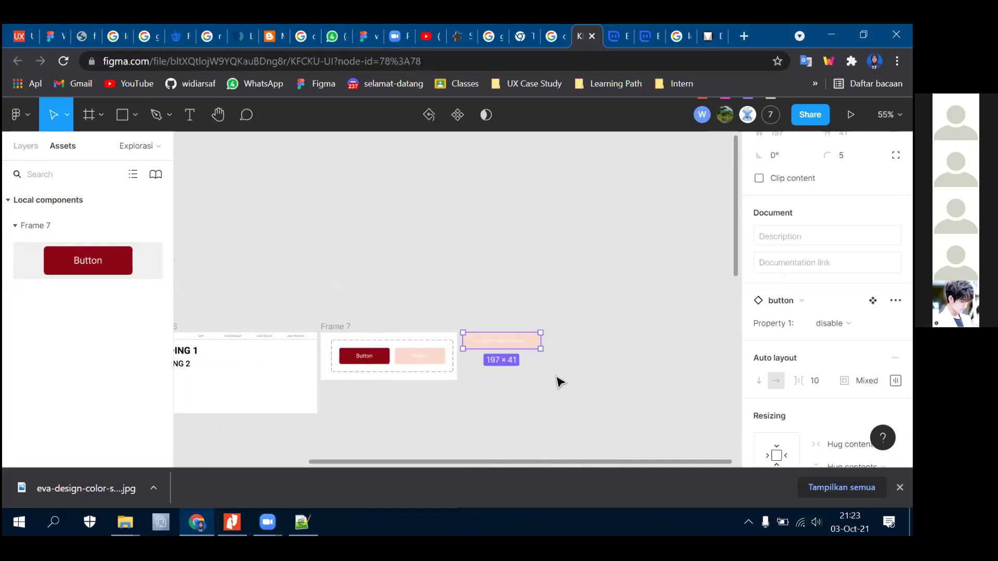
click(557, 383)
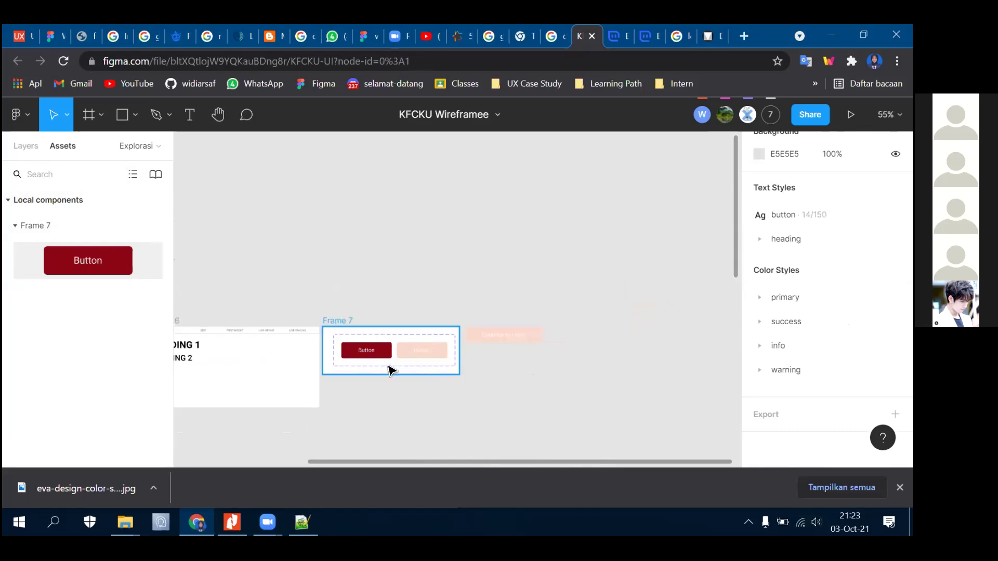
- Undo the instance edits, variant set and component creation until both buttons are plain frames above Frame 7
scroll(389, 366, up, 3)
click(587, 327)
key(Escape)
click(593, 331)
double_click(593, 331)
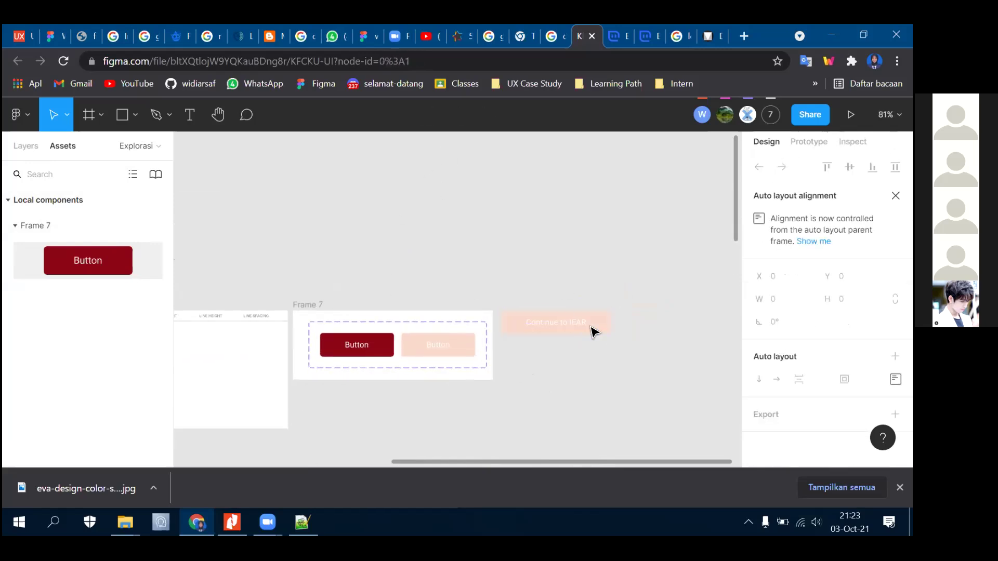
key(ctrl+z)
key(ctrl+z)
key(ctrl+z)
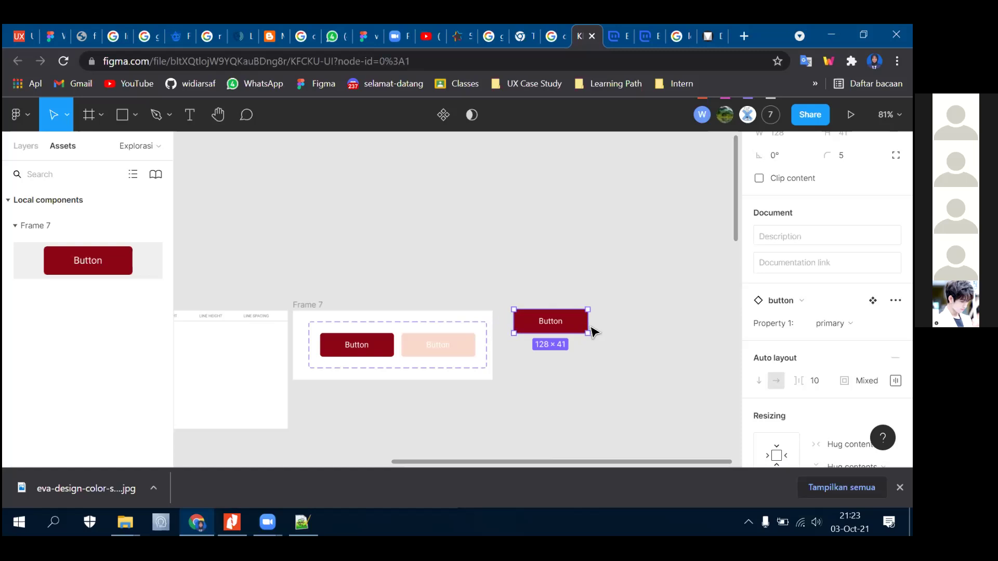
key(ctrl+z)
key(ctrl+z)
key(ctrl+z)
key(ctrl+z)
key(ctrl+z)
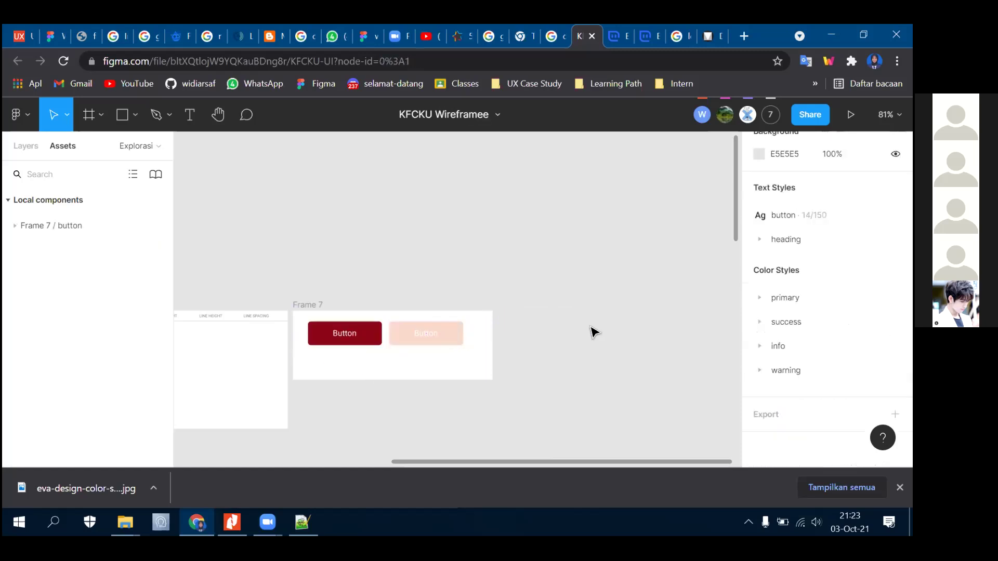
key(ctrl+z)
key(Escape)
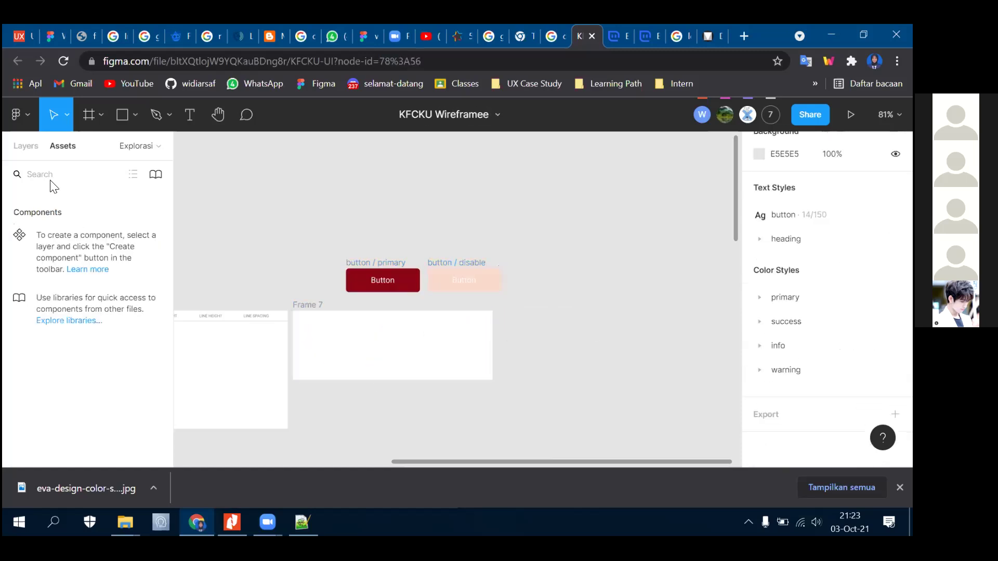
- Examine the label text layers and their properties in the button / primary and button / disable frames
click(25, 145)
scroll(395, 283, up, 2)
click(411, 271)
scroll(363, 260, up, 2)
scroll(372, 258, up, 1)
click(134, 115)
click(387, 191)
double_click(399, 287)
scroll(398, 287, up, 2)
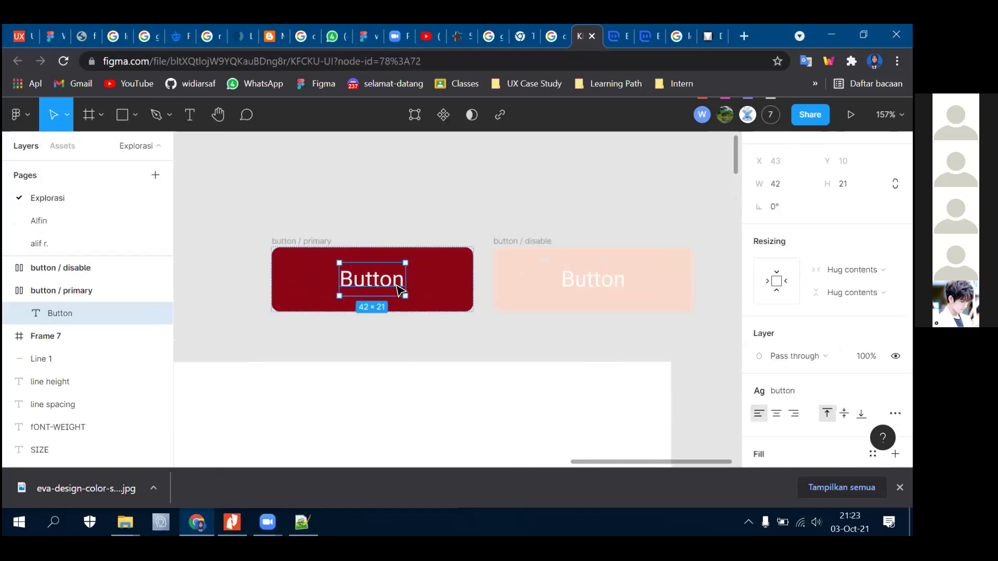
double_click(620, 294)
double_click(382, 281)
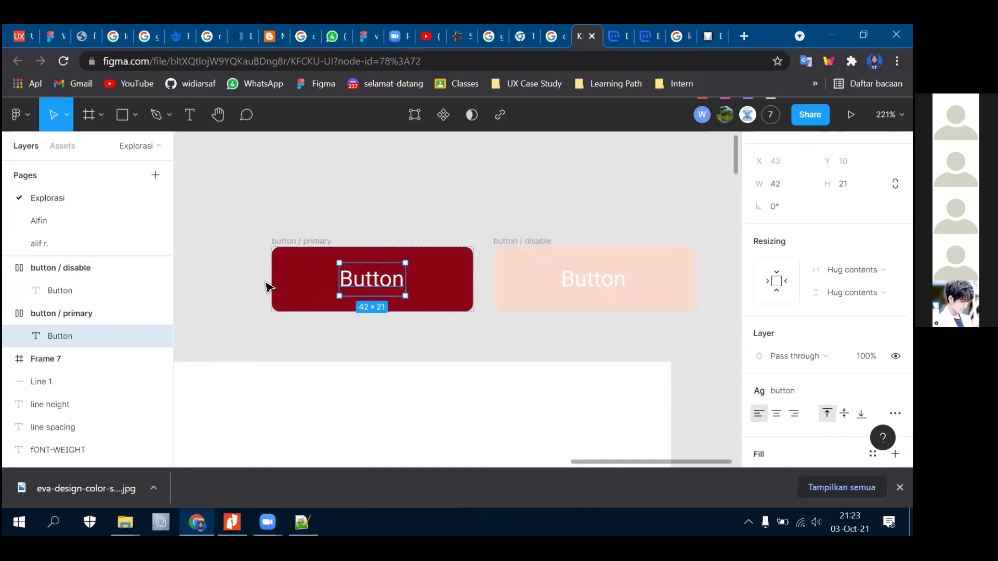
scroll(774, 312, down, 3)
scroll(774, 311, up, 1)
scroll(803, 318, down, 1)
scroll(803, 318, down, 1)
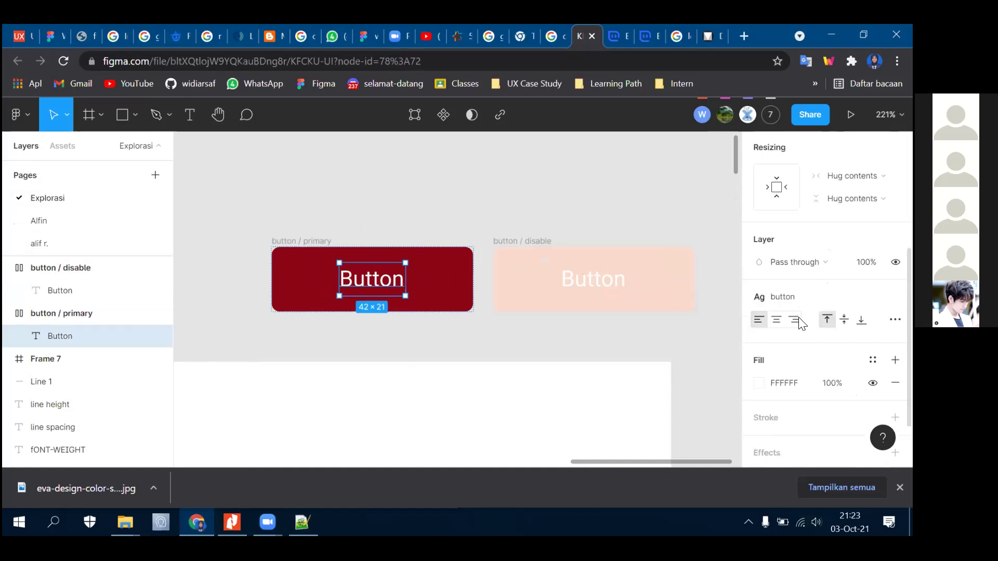
scroll(800, 327, up, 4)
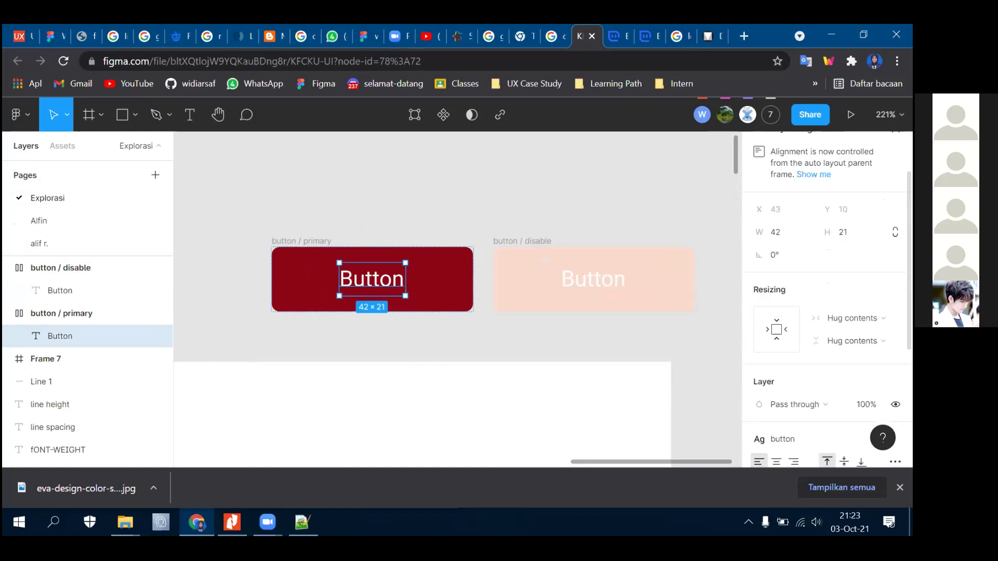
- Inspect the auto layout alignment and padding settings of the button / primary frame
click(530, 191)
click(312, 242)
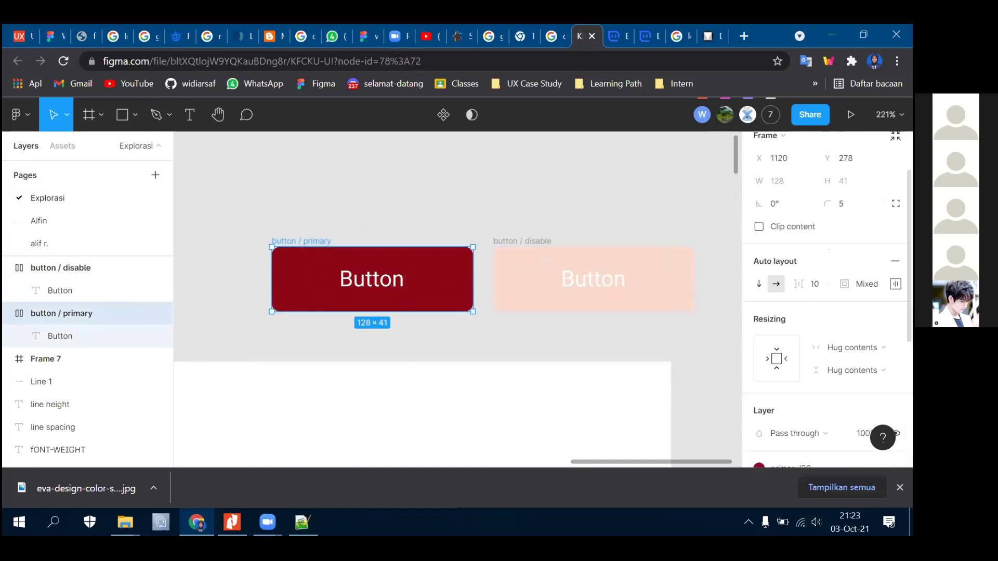
click(894, 284)
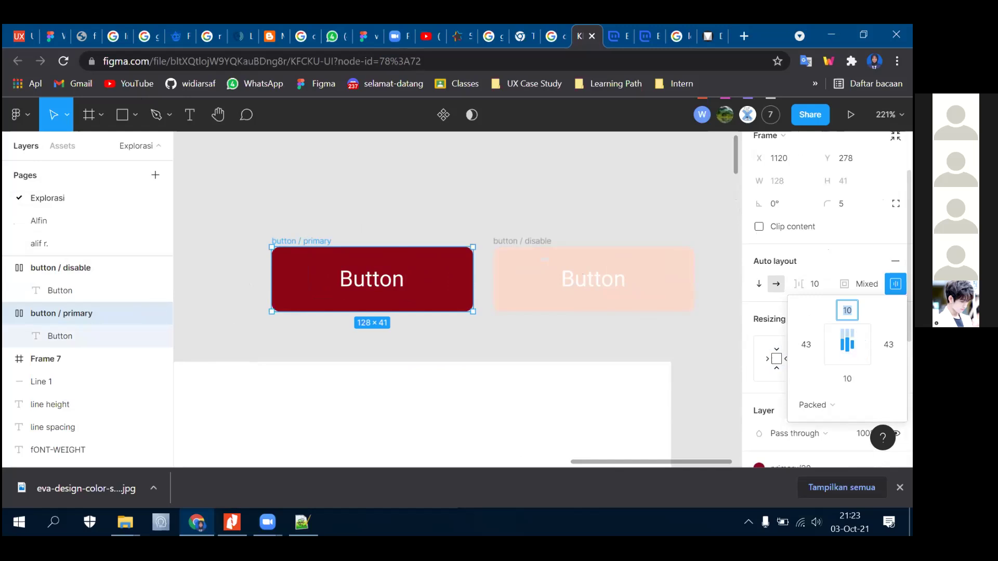
click(537, 225)
scroll(537, 225, down, 3)
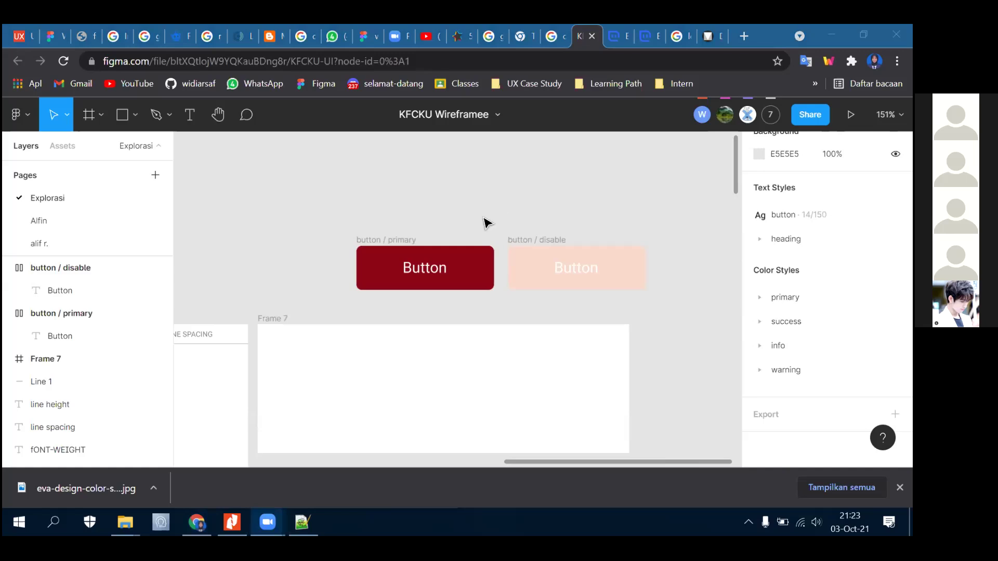
- Create multiple components from the button / primary and button / disable frames
scroll(589, 235, up, 3)
drag(232, 224, 696, 343)
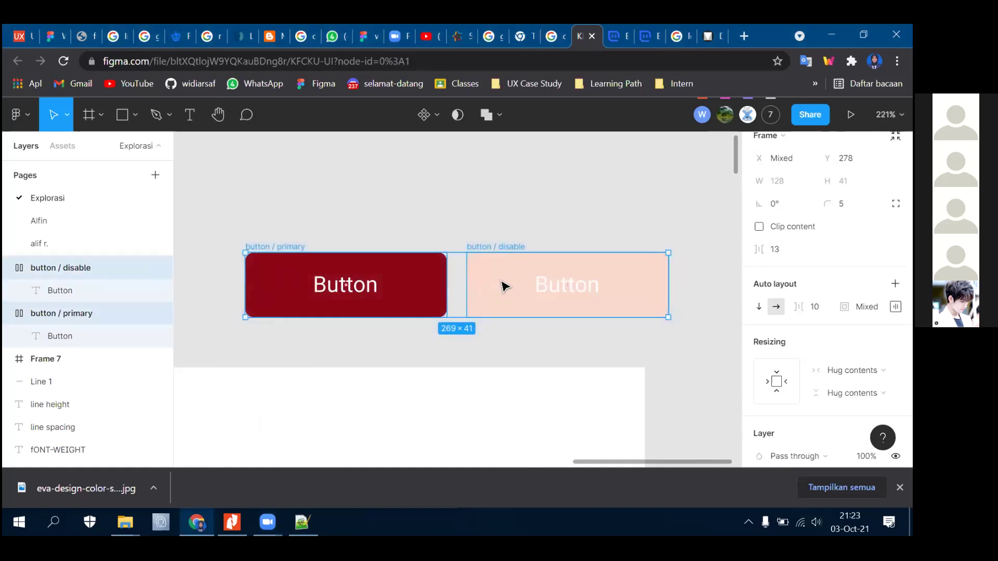
click(434, 114)
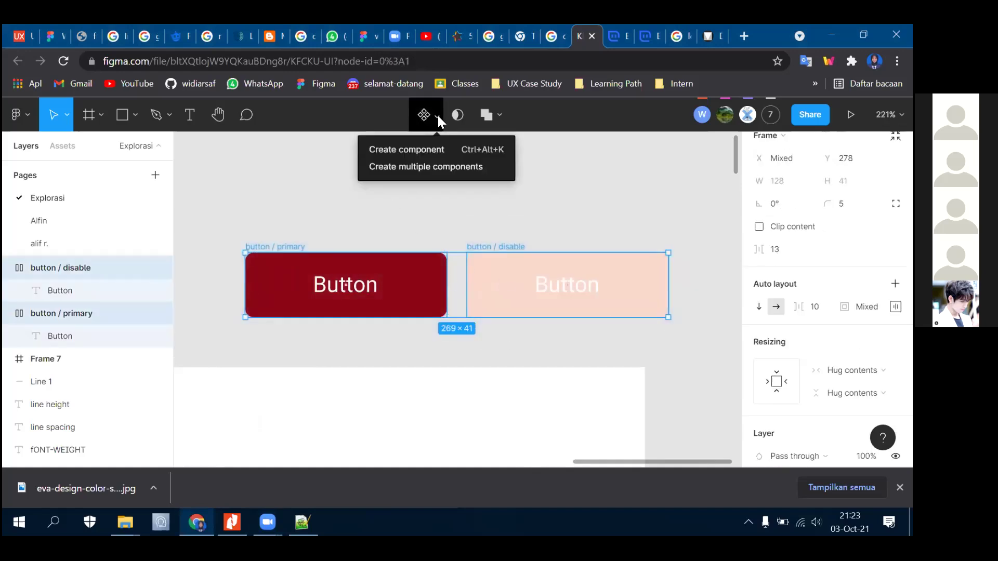
click(438, 170)
click(440, 175)
ctrl+scroll(440, 175, down, 3)
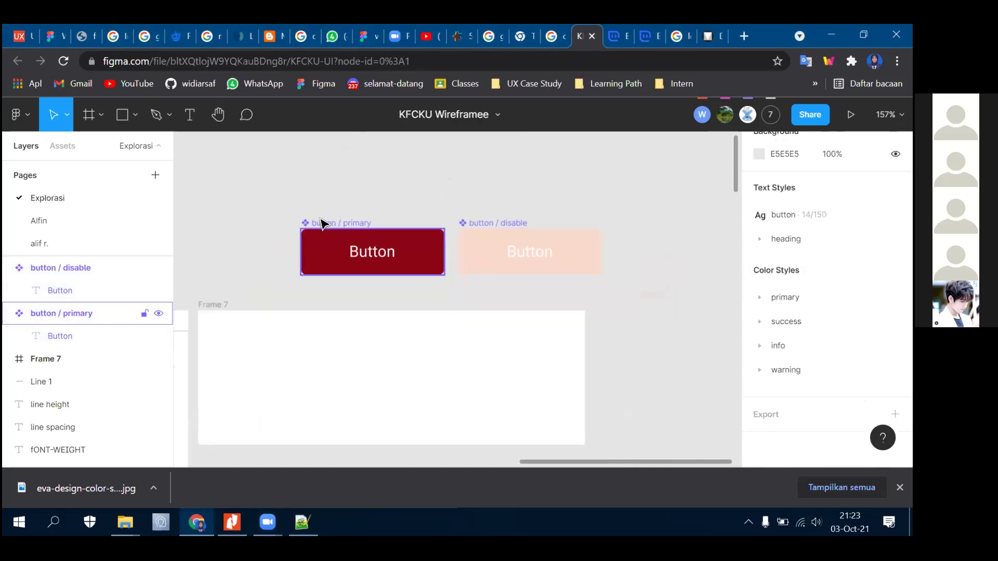
- Check each new button component on the canvas and expand the button group among the local components
click(325, 224)
click(456, 229)
click(329, 223)
click(467, 227)
click(52, 148)
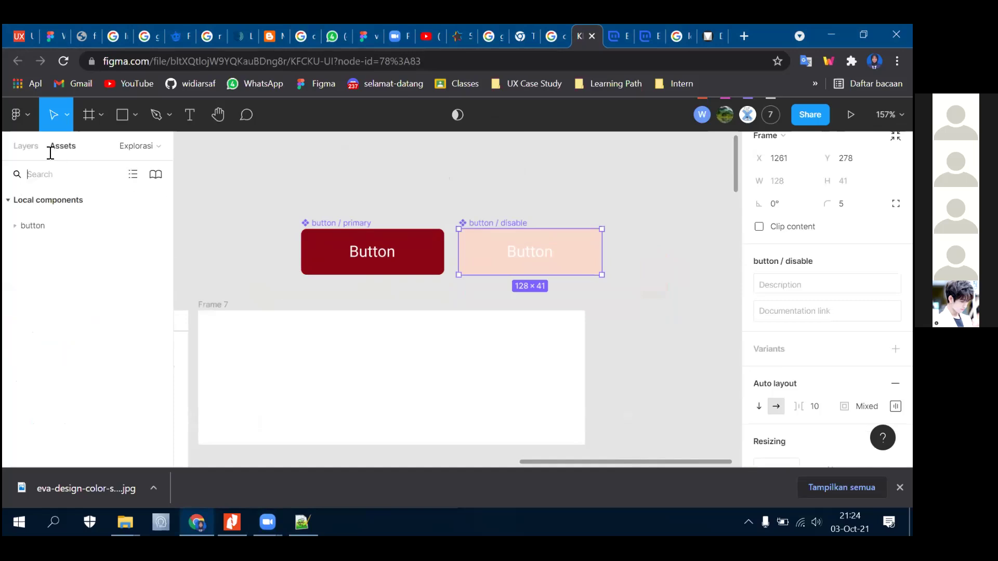
click(14, 227)
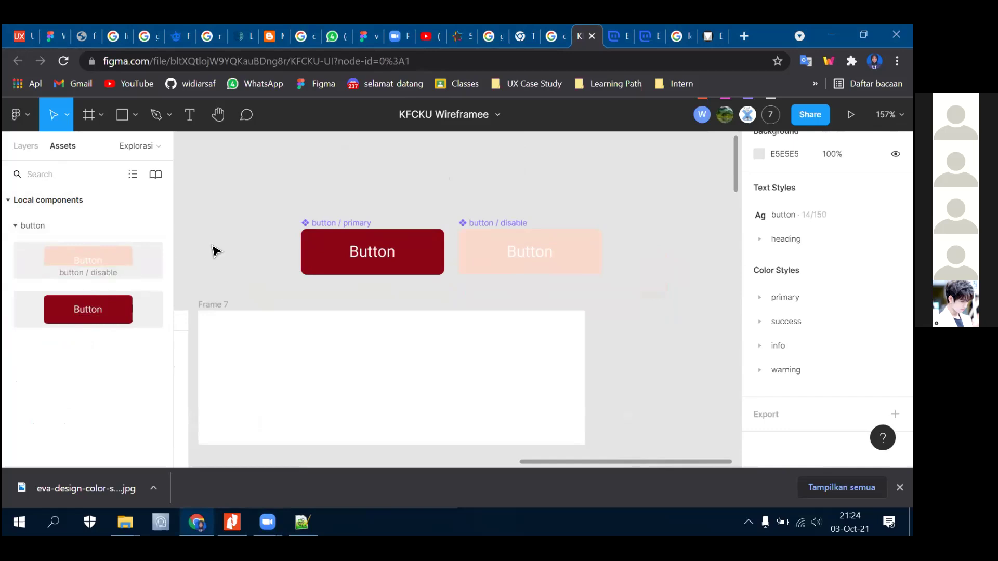
- Select both button components together to review the available variant options, and clear the selection
drag(279, 210, 656, 301)
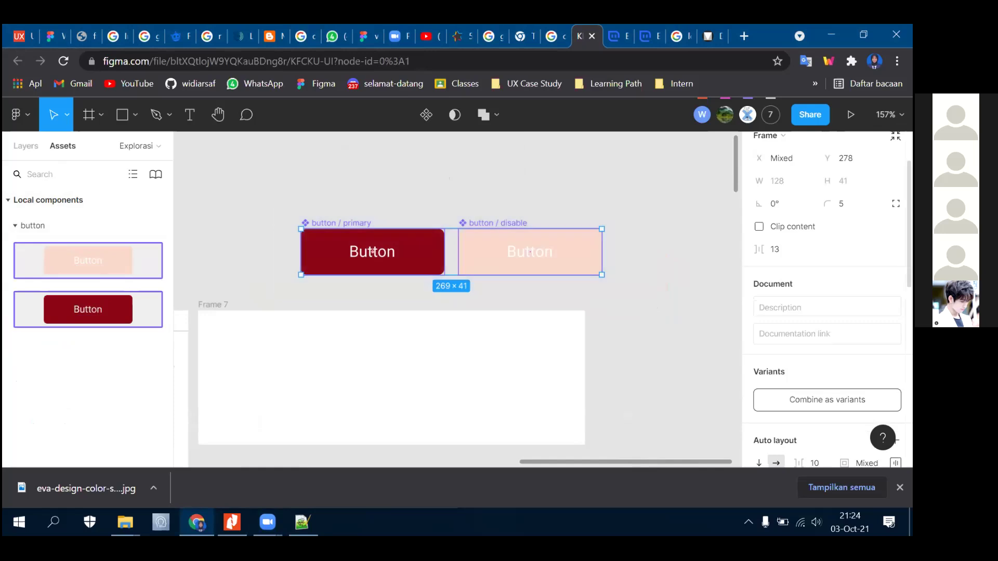
scroll(826, 338, down, 3)
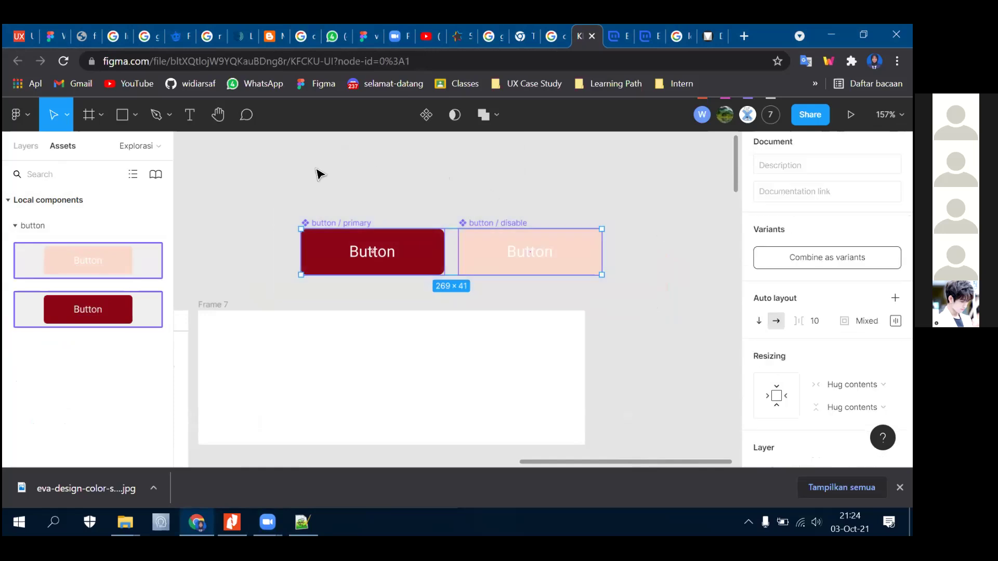
click(261, 223)
drag(268, 212, 649, 292)
click(244, 222)
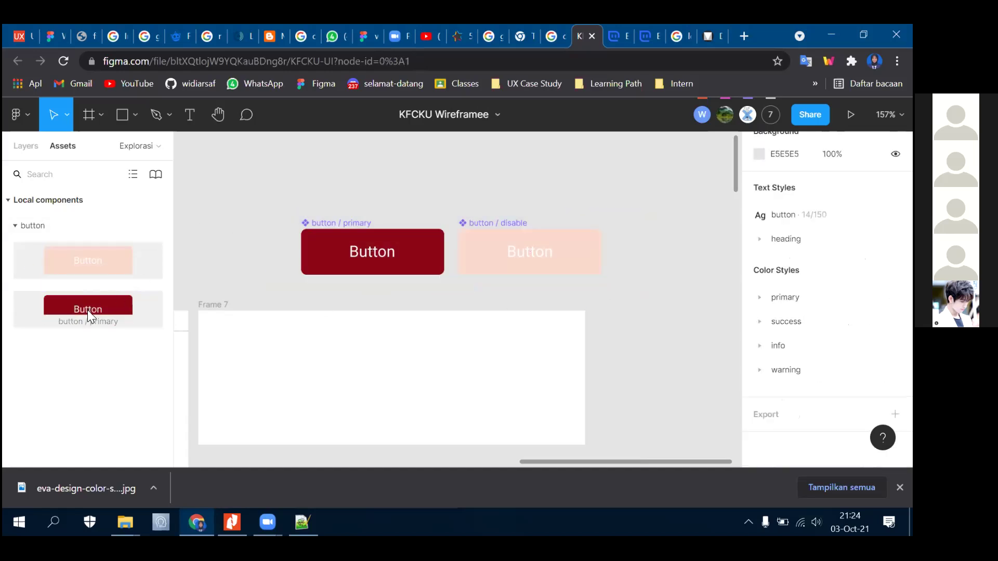
- Combine the button / primary and button / disable components into one set of variants
drag(92, 305, 508, 180)
key(Delete)
drag(274, 190, 685, 294)
click(827, 257)
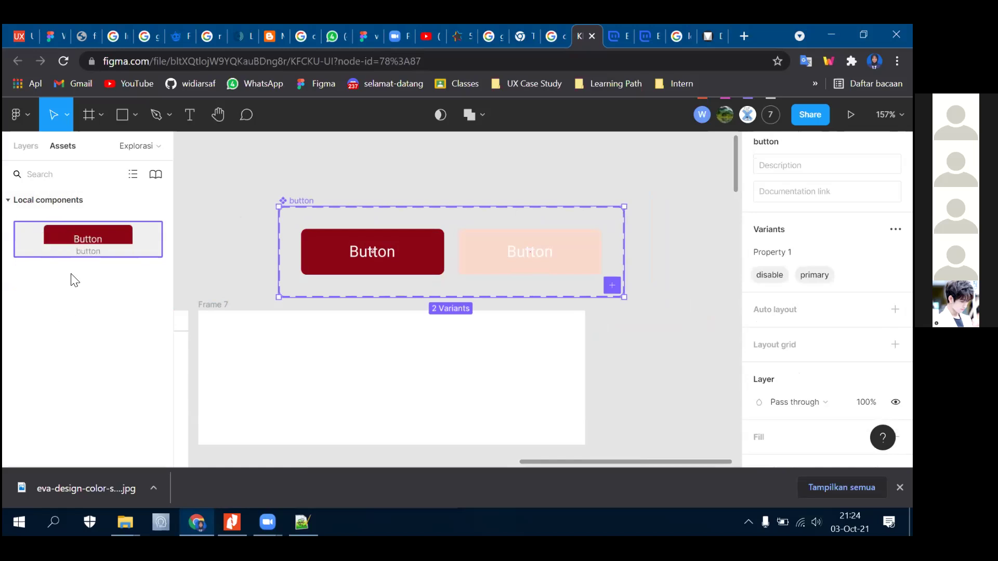
- Place an instance of the button component beside Frame 7 and switch its Property 1 to disable
drag(76, 237, 634, 327)
drag(642, 461, 689, 461)
drag(554, 340, 577, 347)
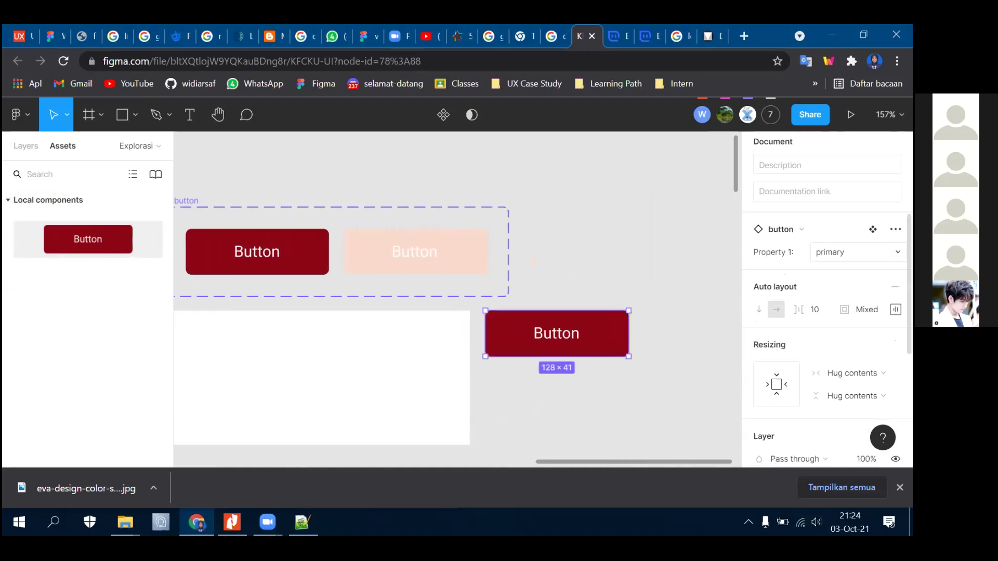
click(831, 252)
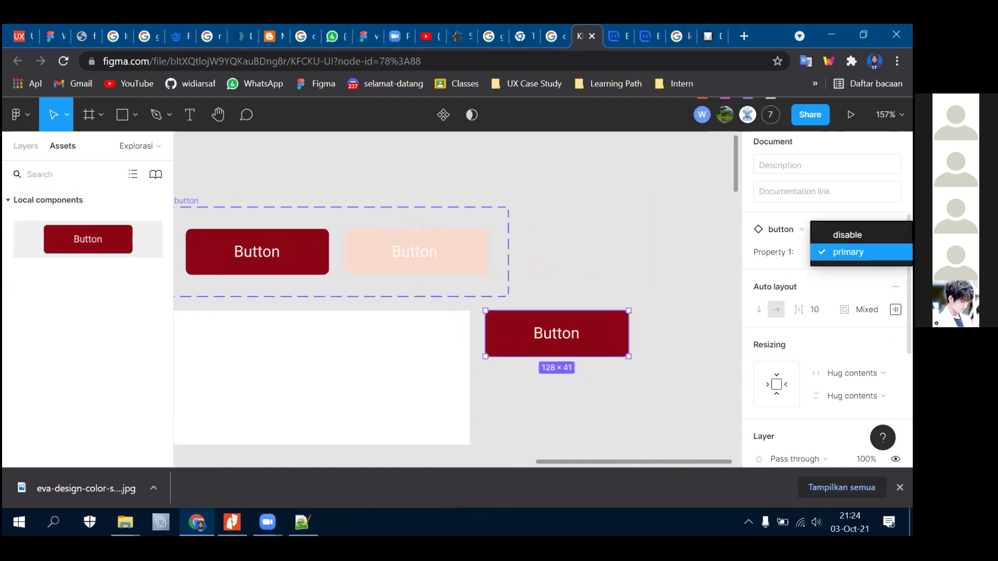
click(597, 258)
scroll(596, 258, down, 5)
scroll(410, 279, up, 2)
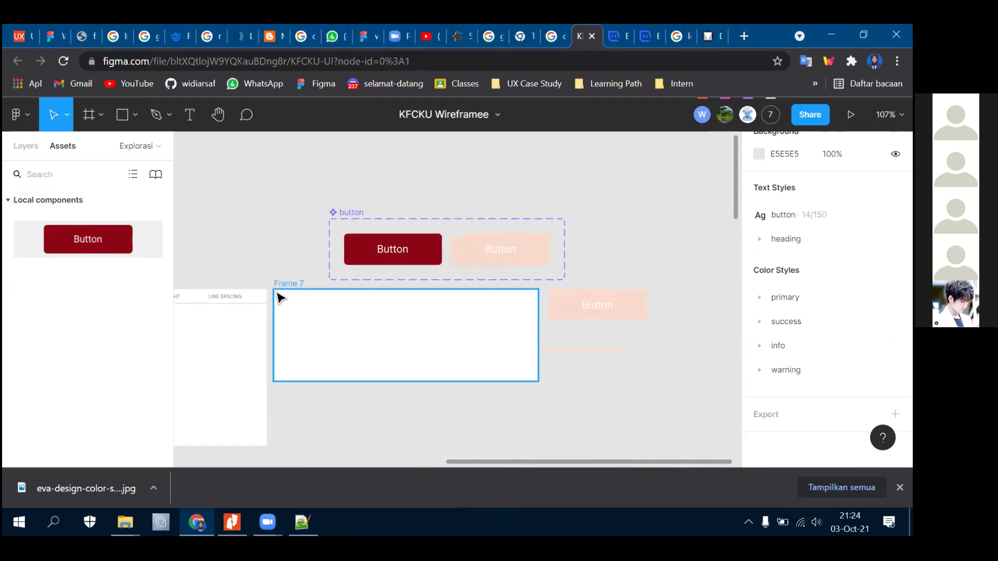
- Extend Frame 7 downward to make it much taller
click(363, 323)
scroll(359, 343, down, 1)
drag(351, 410, 365, 464)
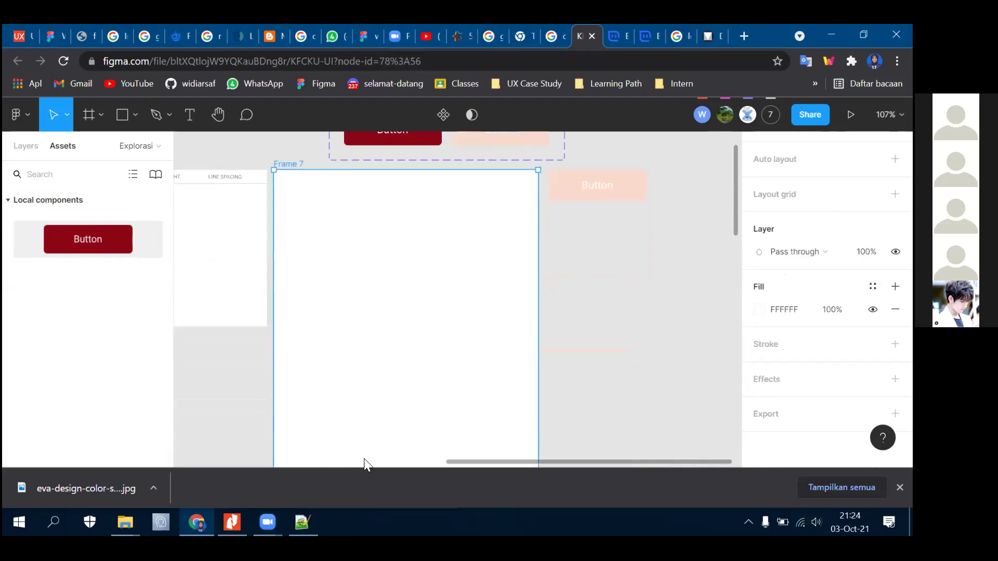
- Delete the disable button instance beside Frame 7
click(625, 185)
key(Delete)
scroll(396, 240, up, 2)
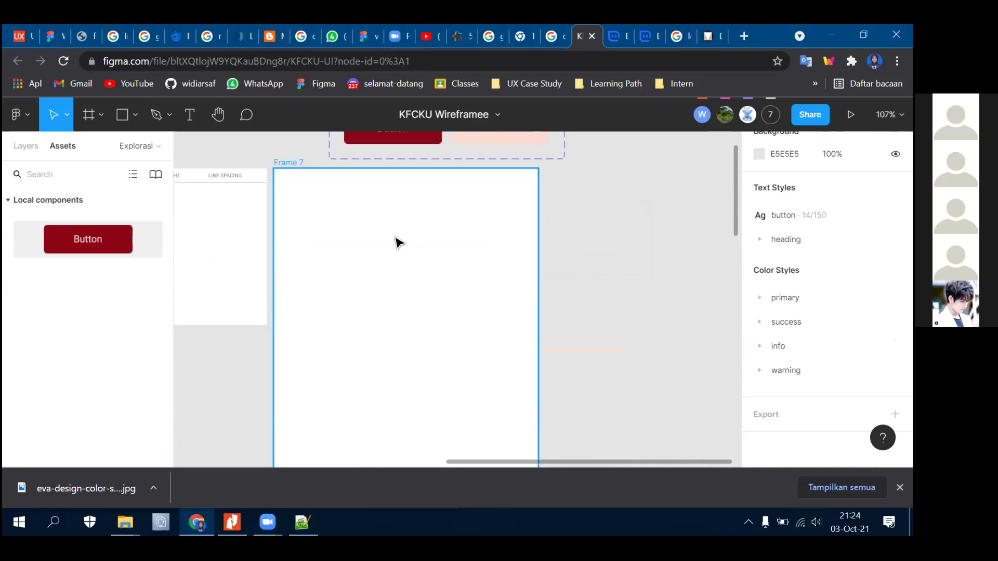
- Compare how the button component set is listed among the local components and in the layer structure, selecting its primary variant
click(26, 148)
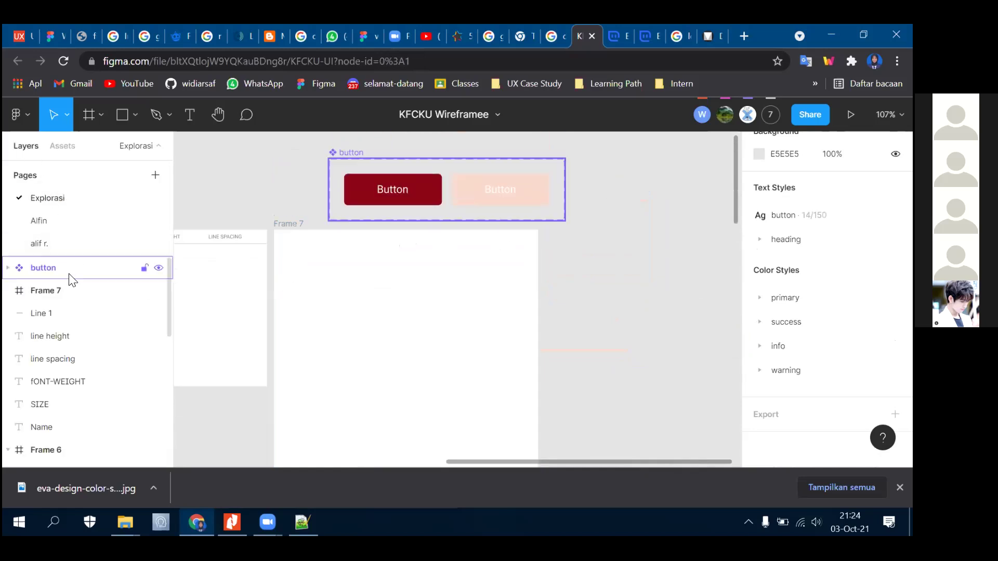
click(72, 150)
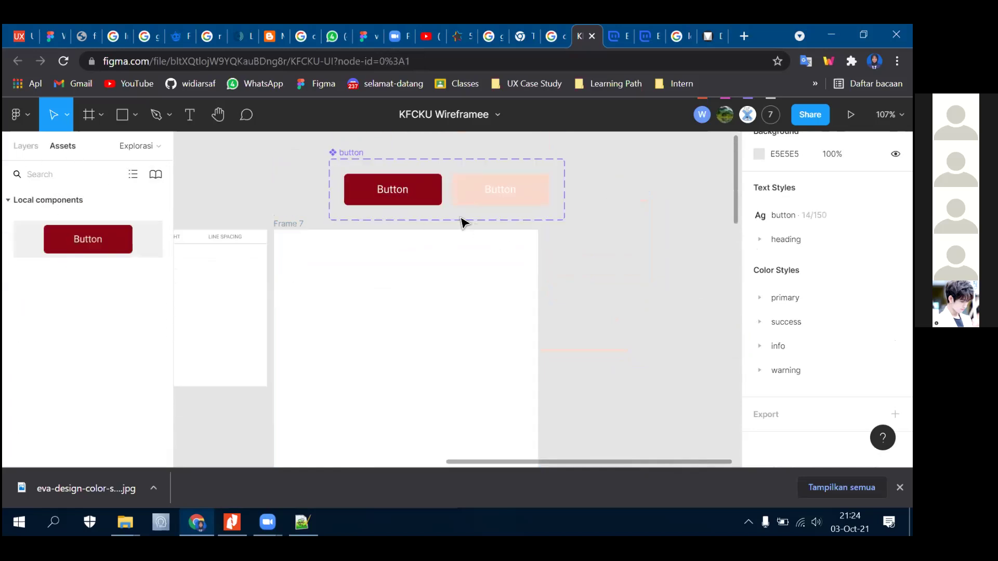
scroll(412, 213, up, 1)
drag(94, 237, 325, 218)
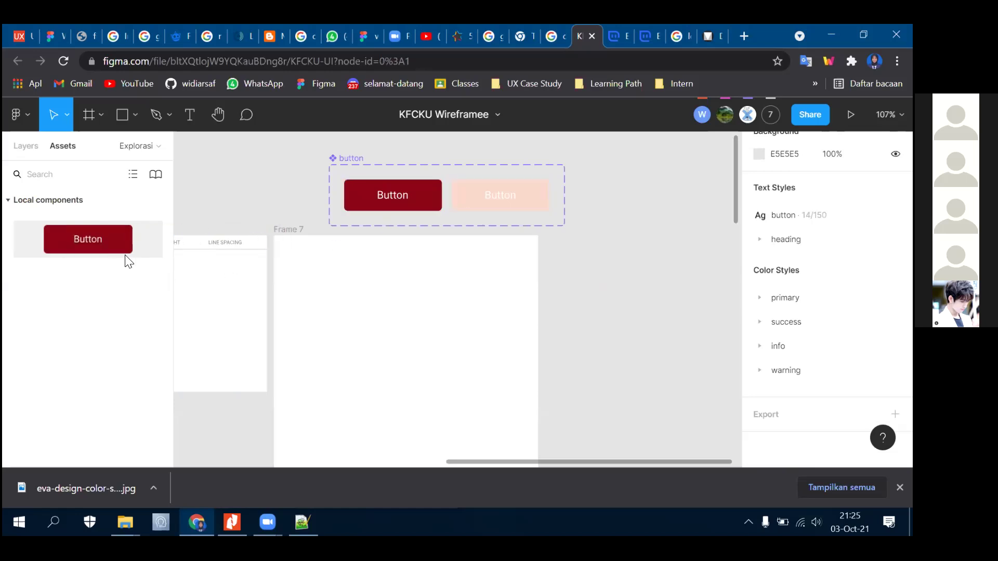
click(26, 146)
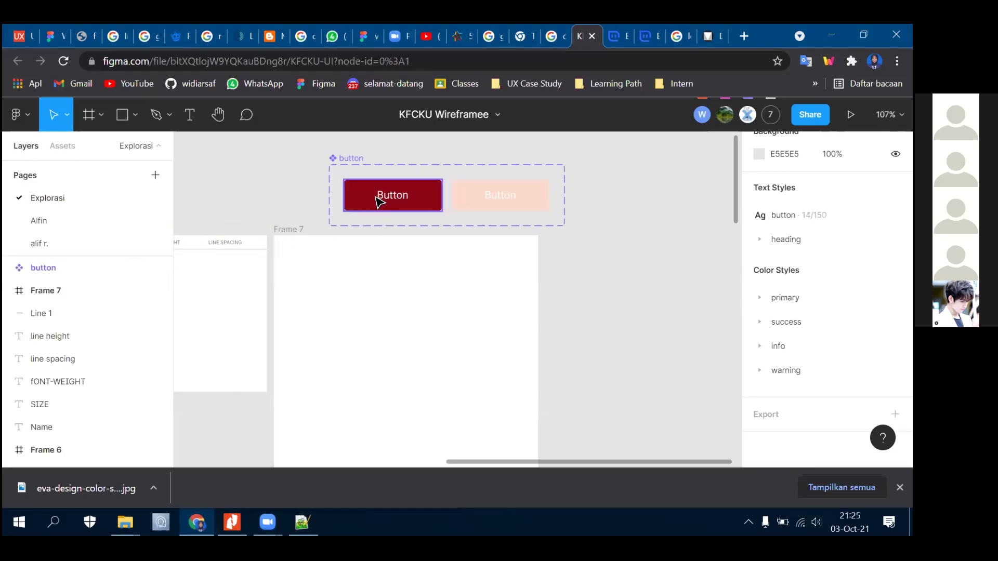
click(379, 200)
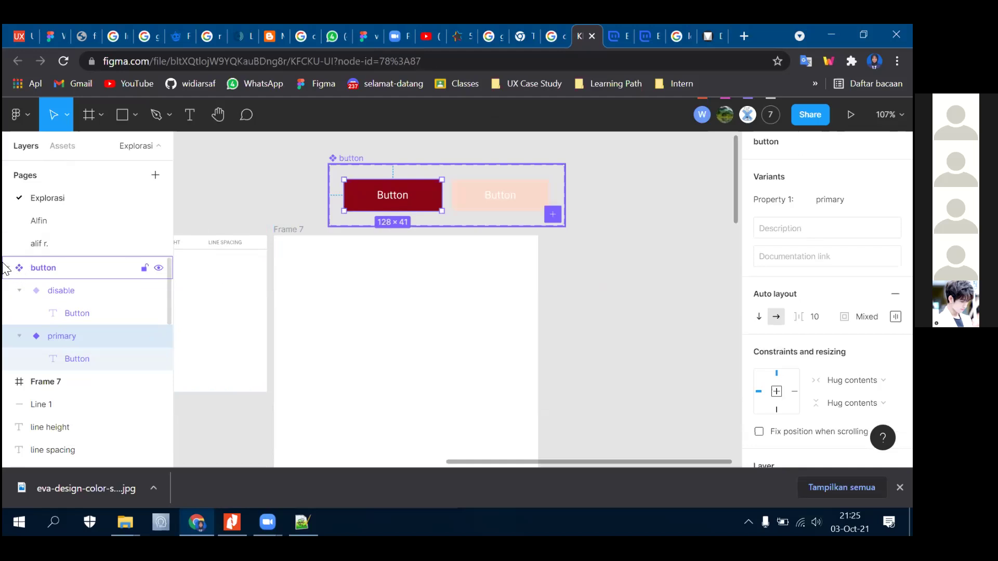
- Place an instance of the primary button beside Frame 7 and show the layer structure
click(62, 145)
drag(68, 240, 597, 257)
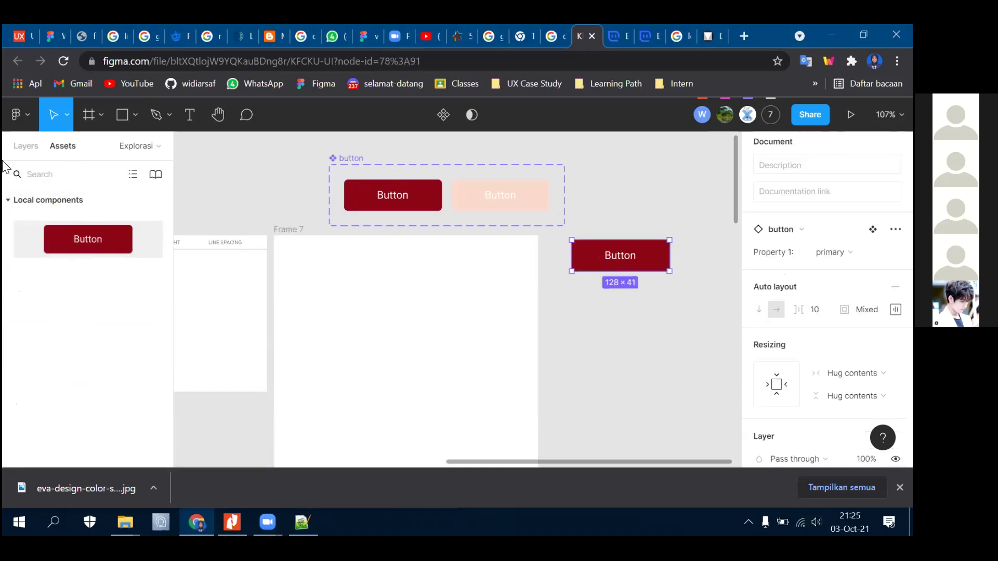
click(15, 149)
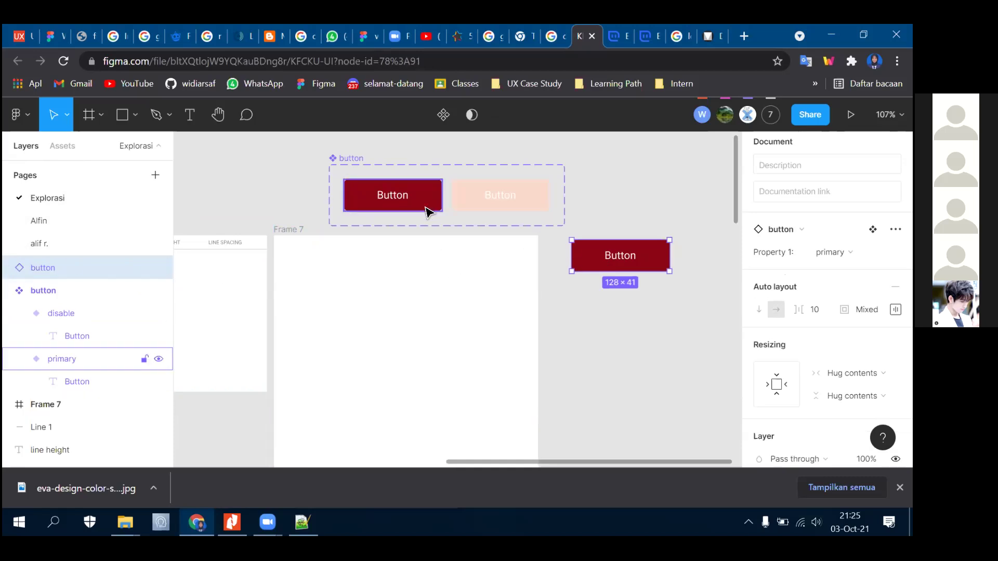
- Append "sdsdsd" to the instance's label, compare it with the primary variant, and undo the text change
double_click(625, 261)
double_click(629, 257)
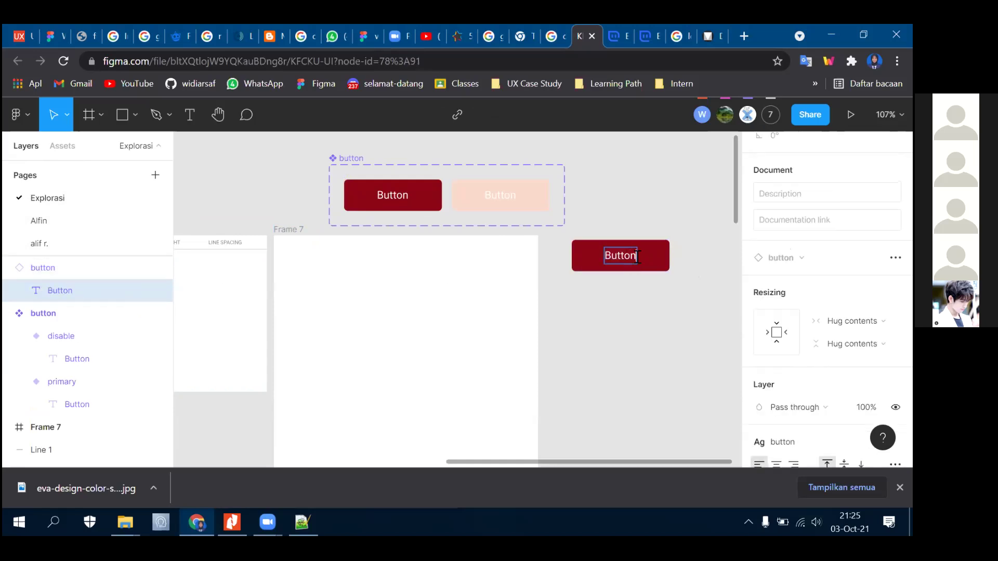
text(sdsdsd)
click(399, 197)
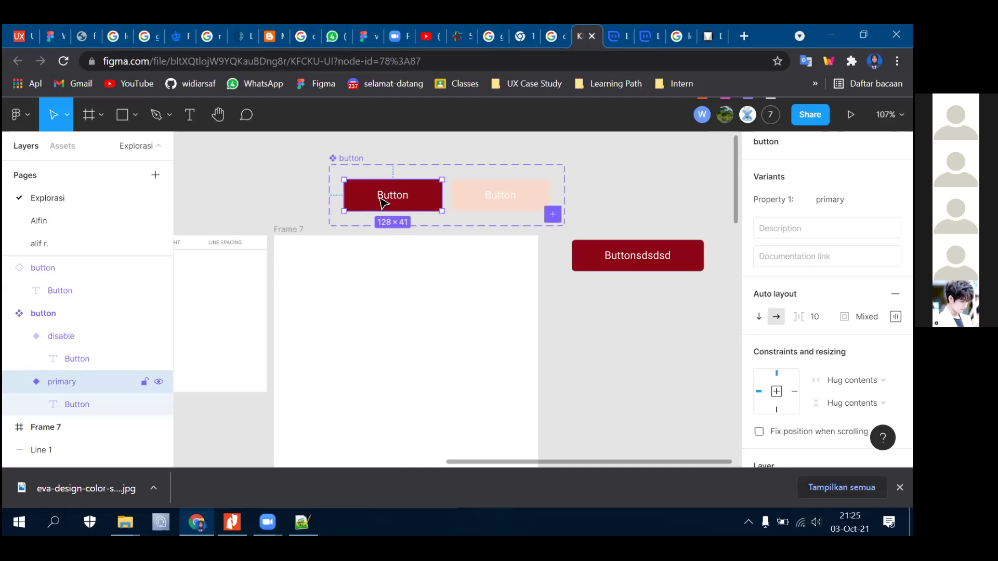
key(ctrl+z)
key(ctrl+z)
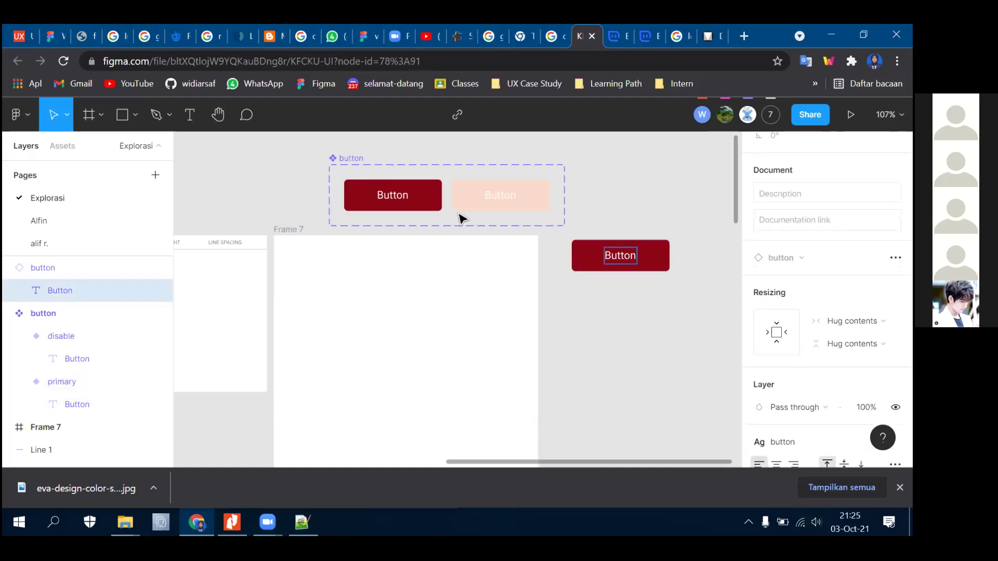
- Append "sdsdsdsd" to the primary variant's label, check the linked instance, and undo the text change
click(404, 199)
text(sdsdsd)
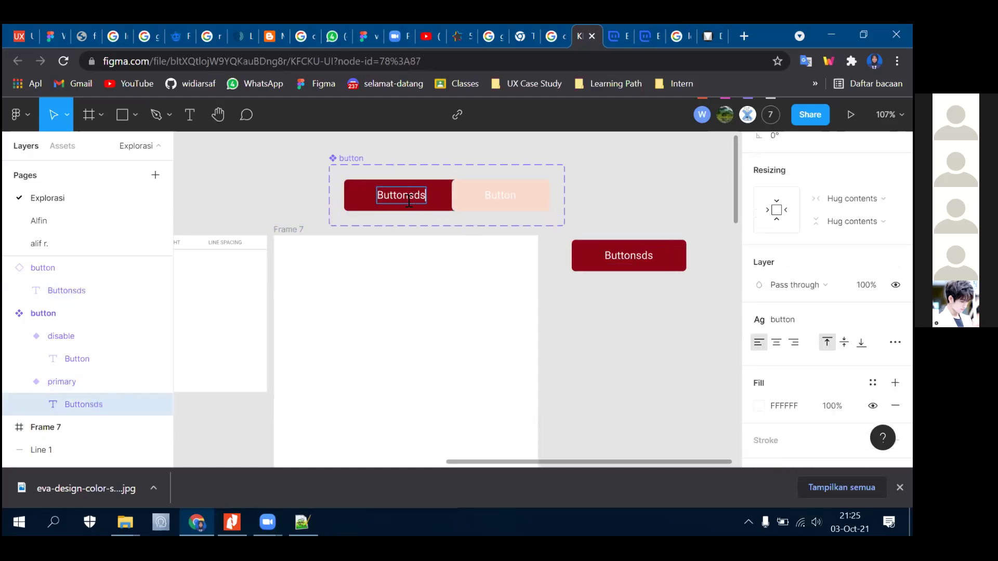
key(Escape)
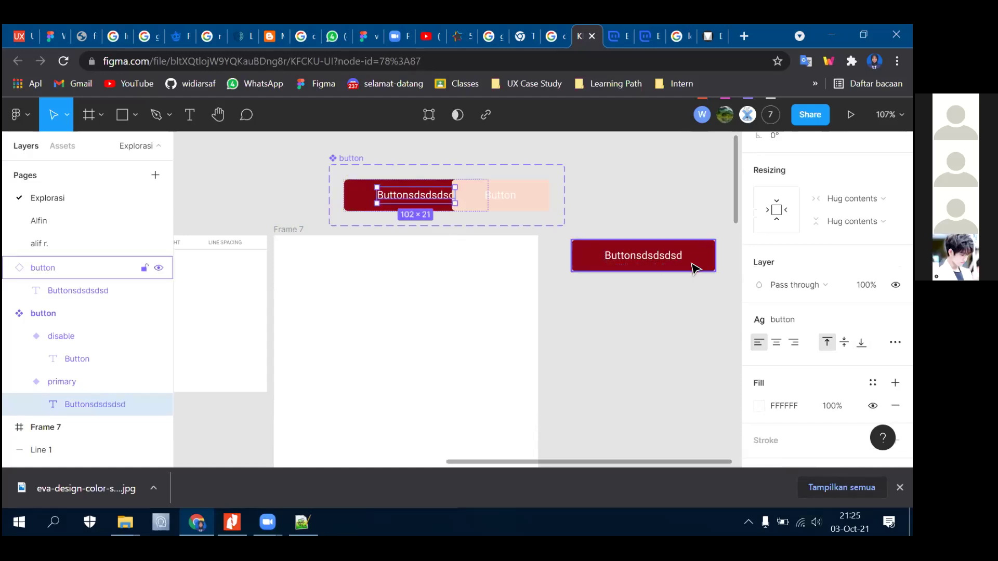
key(ctrl+z)
click(570, 329)
click(446, 227)
- Change the primary variant's fill to the primary/20 color style
scroll(452, 228, down, 5)
click(464, 235)
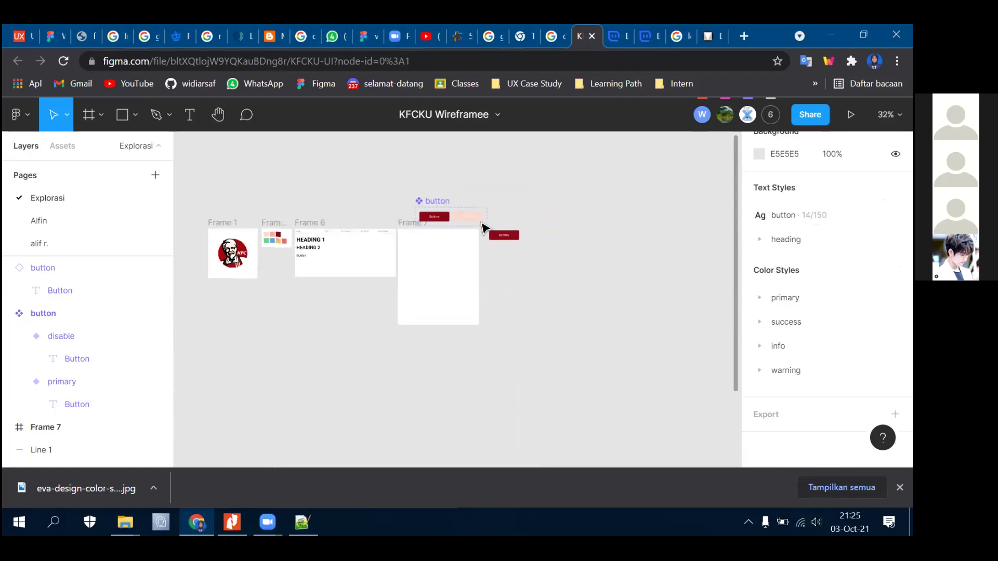
scroll(483, 225, up, 5)
scroll(403, 202, up, 3)
scroll(408, 201, down, 4)
scroll(416, 215, up, 2)
scroll(411, 217, up, 3)
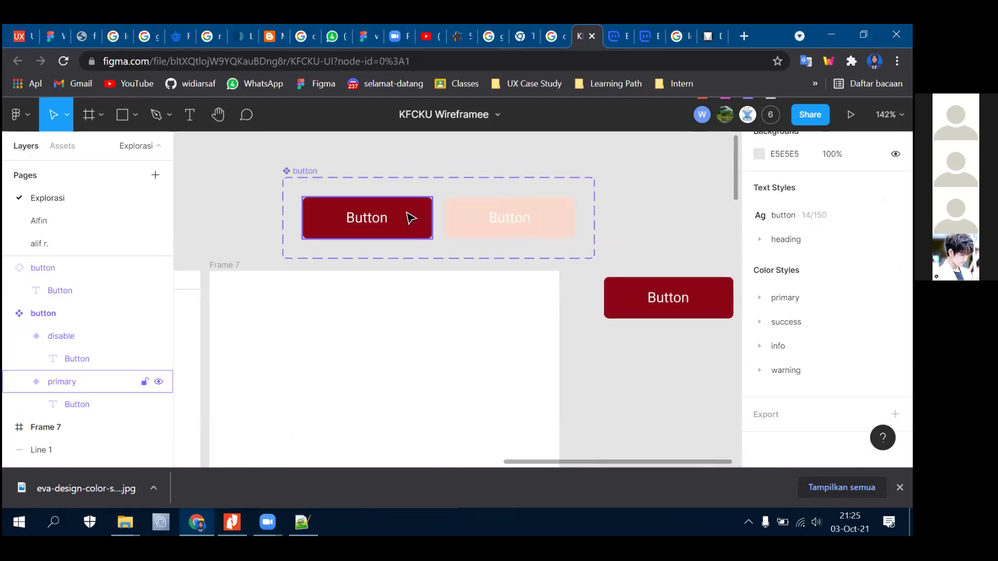
scroll(410, 216, down, 1)
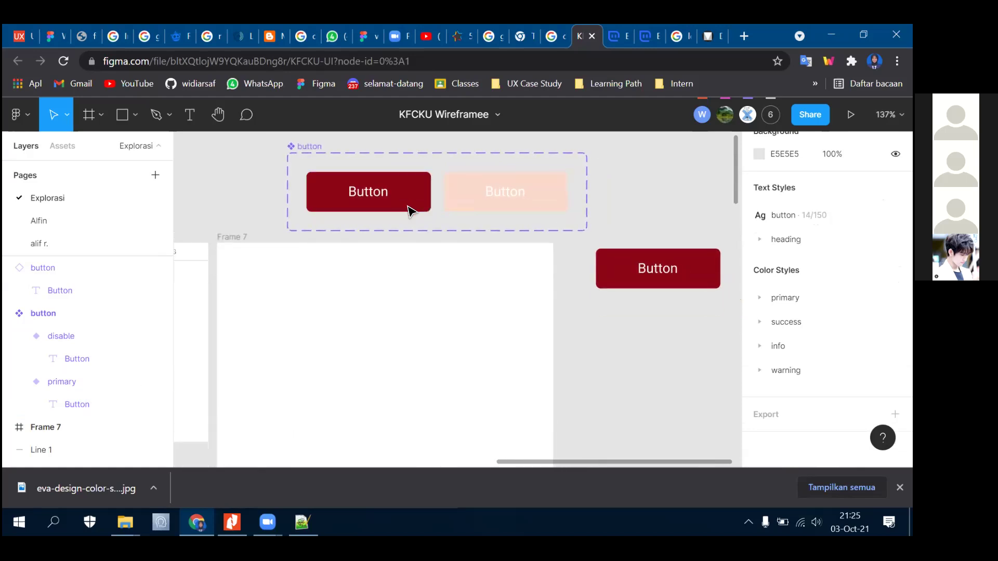
click(344, 199)
scroll(798, 381, down, 3)
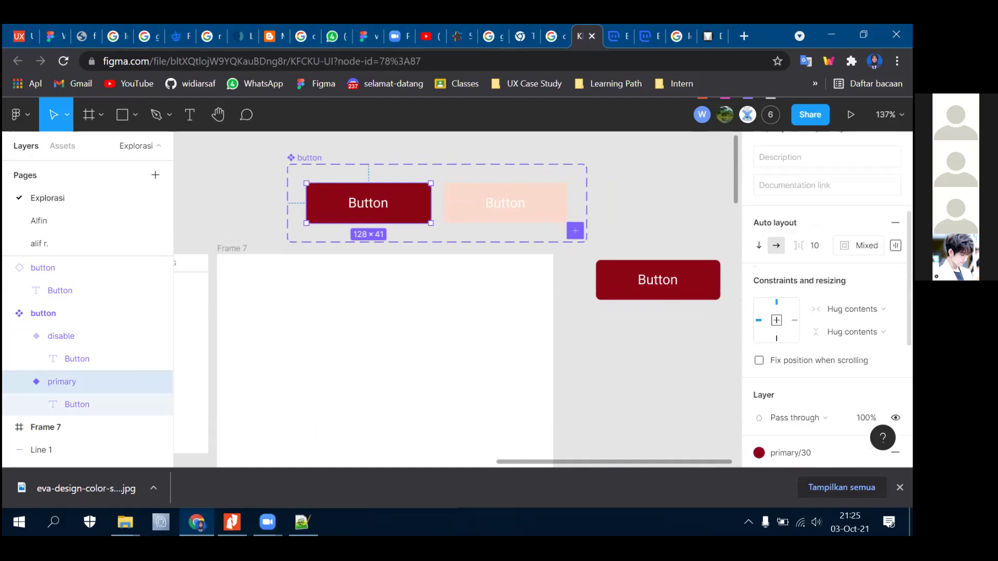
click(801, 385)
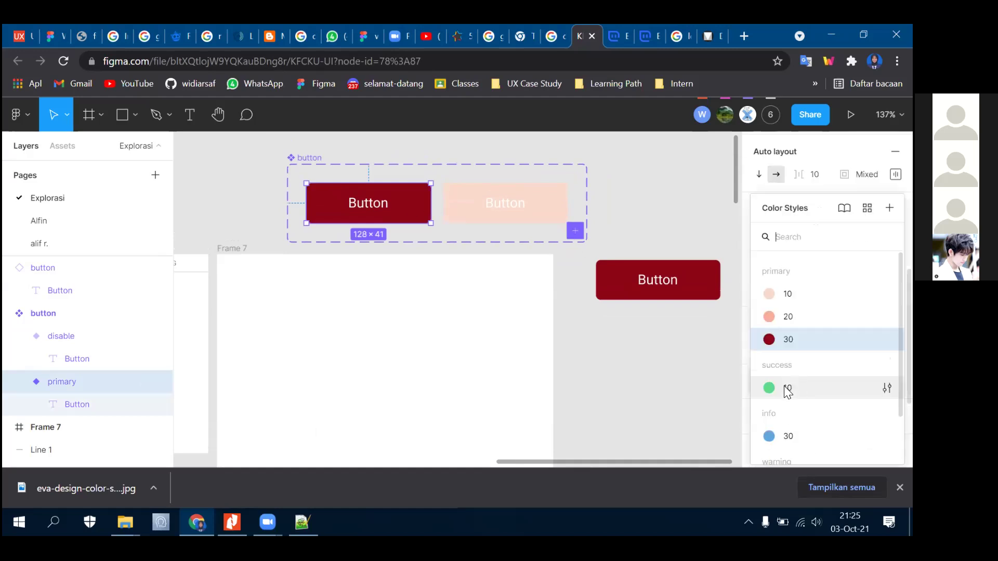
click(796, 319)
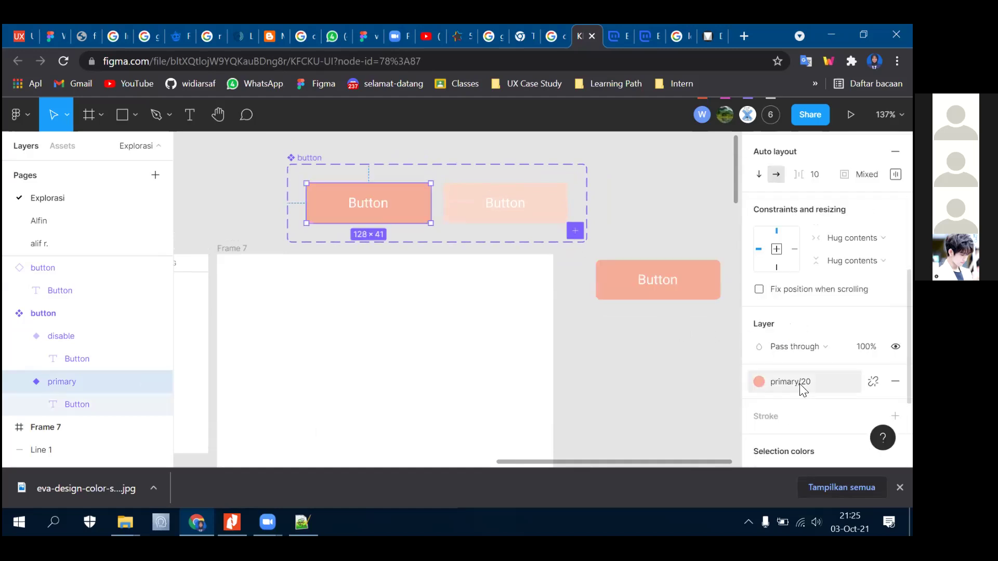
- Undo the primary variant's fill change after checking the linked instance
click(646, 357)
scroll(646, 357, down, 5)
key(ctrl+z)
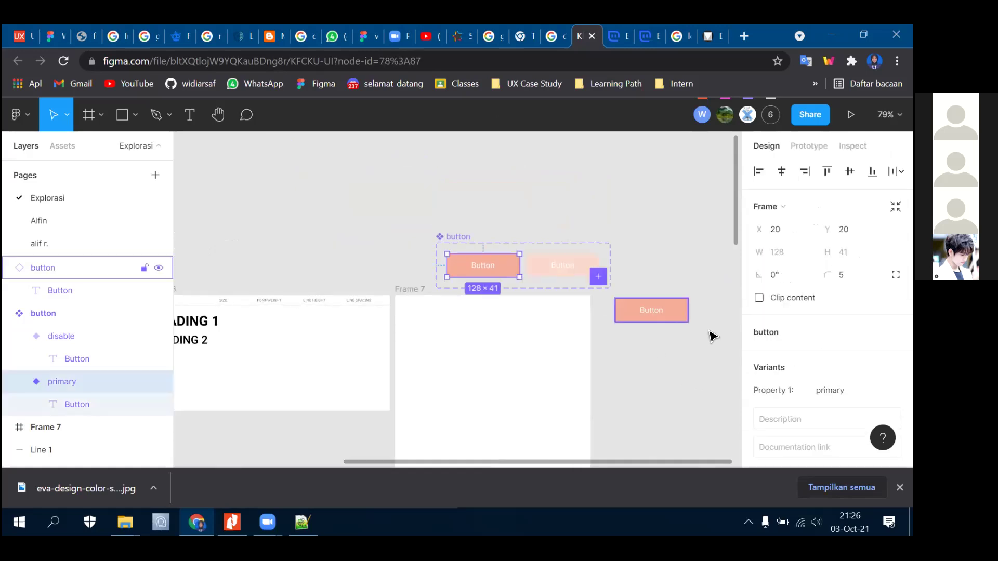
key(ctrl+z)
- Override the fill of the button instance beside Frame 7 with the primary/20 color style
scroll(716, 341, up, 5)
click(663, 303)
scroll(775, 395, down, 5)
click(794, 399)
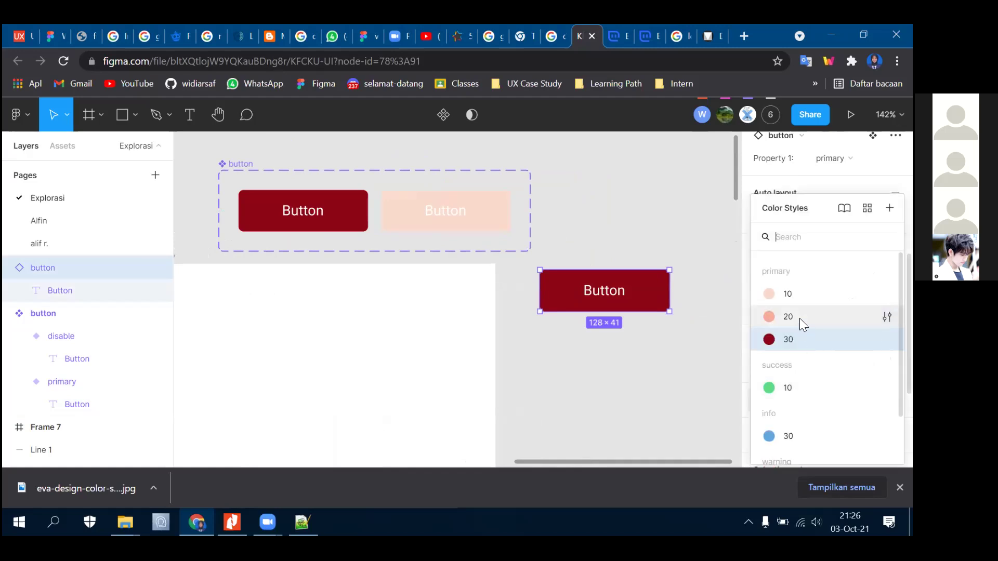
click(800, 318)
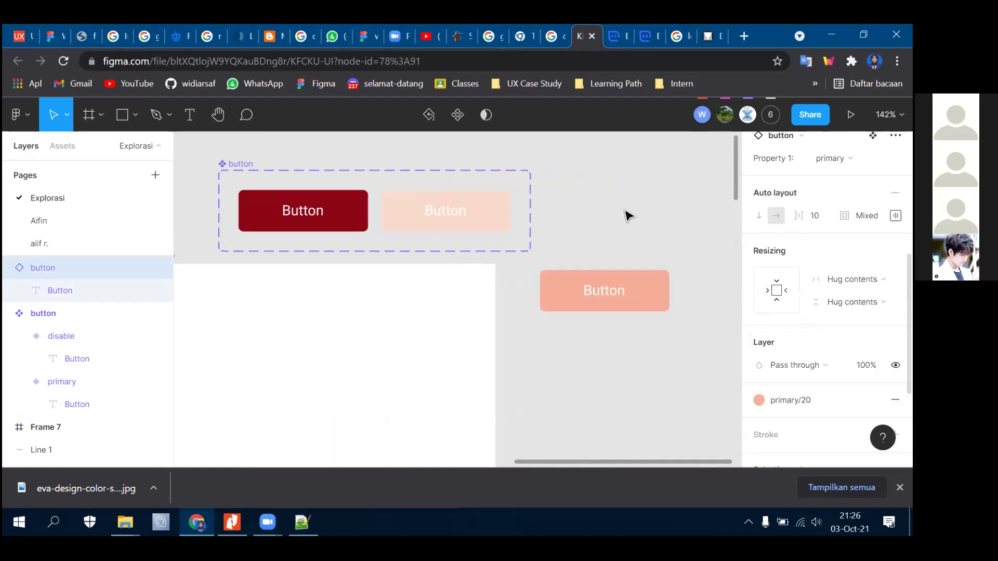
click(626, 217)
- Change the button instance's fill to the success/10 color style, and delete the instance
click(665, 305)
scroll(792, 340, down, 5)
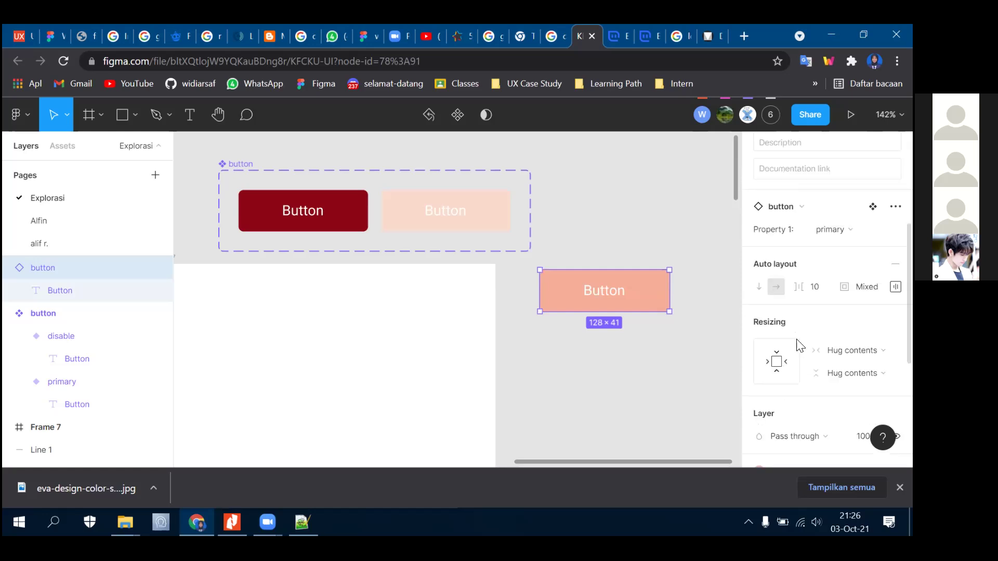
click(800, 260)
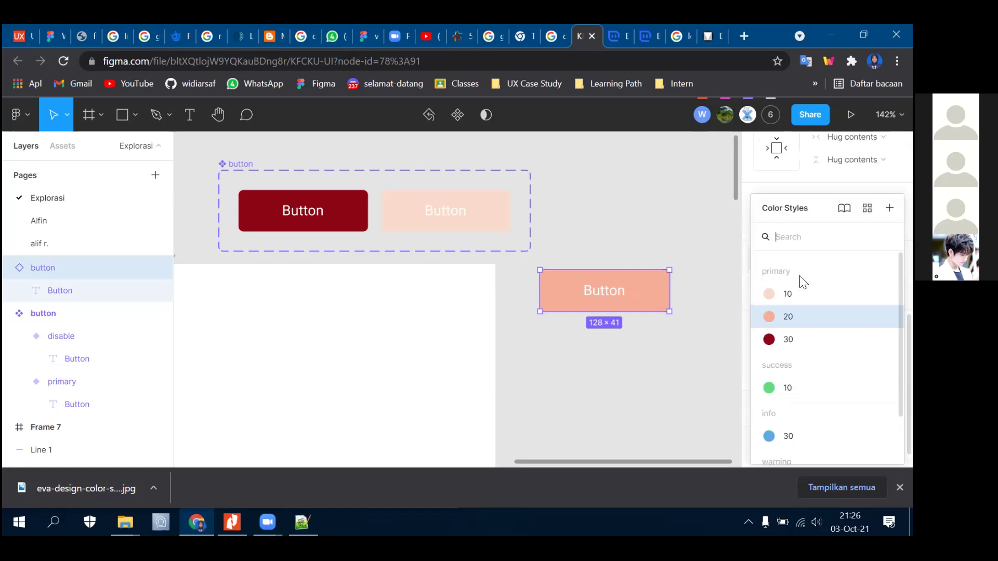
scroll(797, 359, down, 2)
click(794, 322)
click(590, 401)
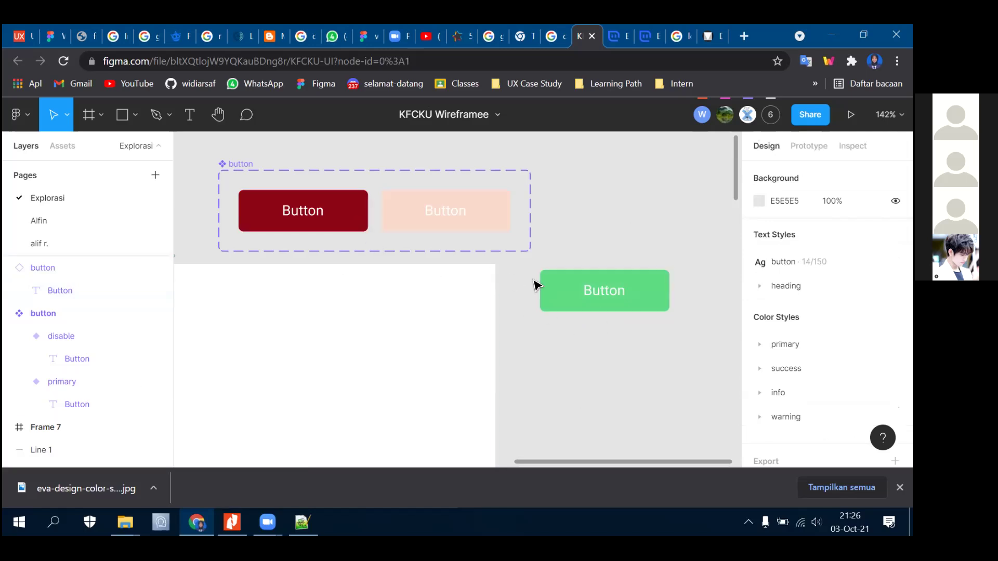
click(593, 299)
key(Delete)
- Move the button component set into the upper part of Frame 7
scroll(592, 291, down, 5)
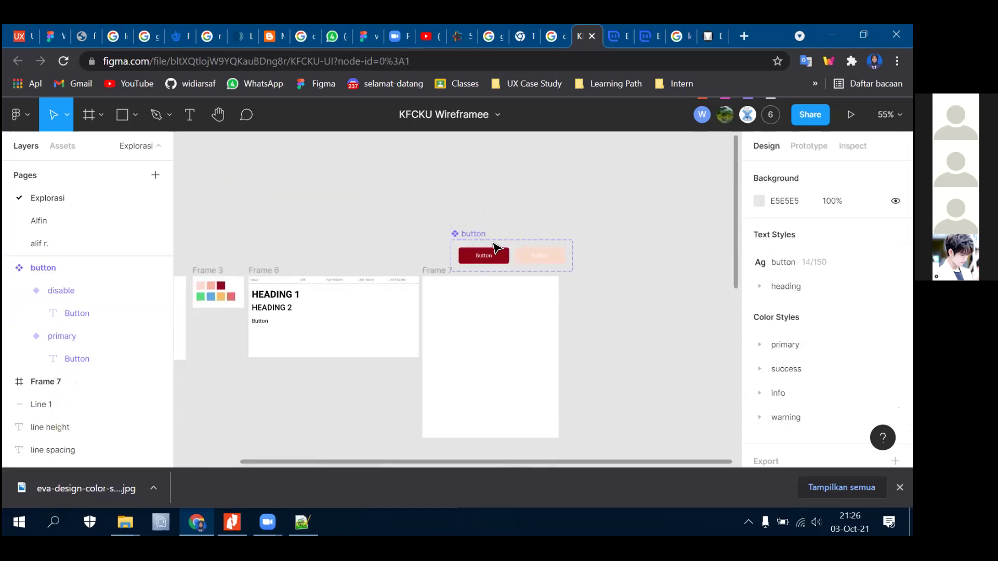
drag(483, 244, 455, 289)
click(577, 270)
scroll(597, 280, up, 5)
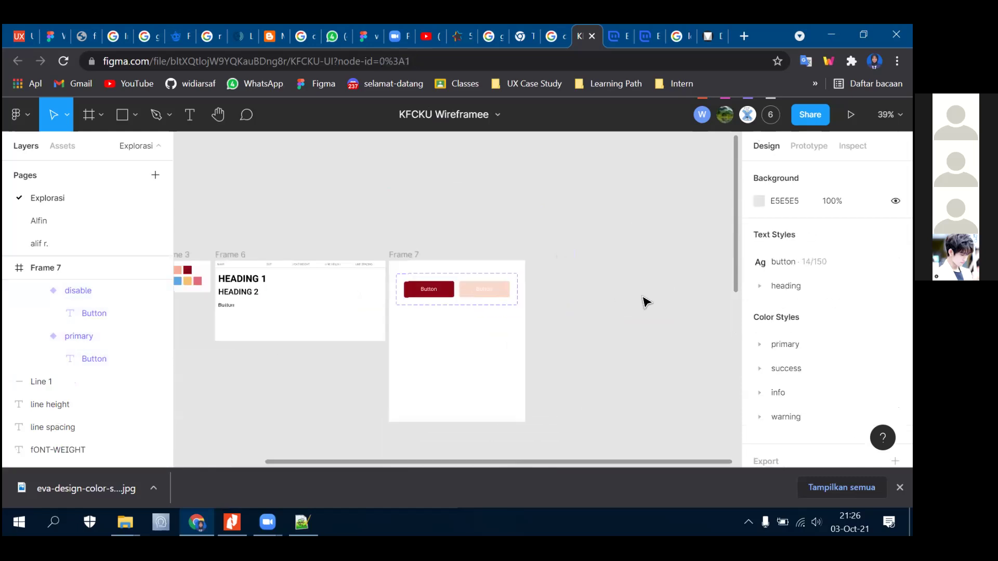
- Draw a new empty frame beside Frame 7
click(100, 115)
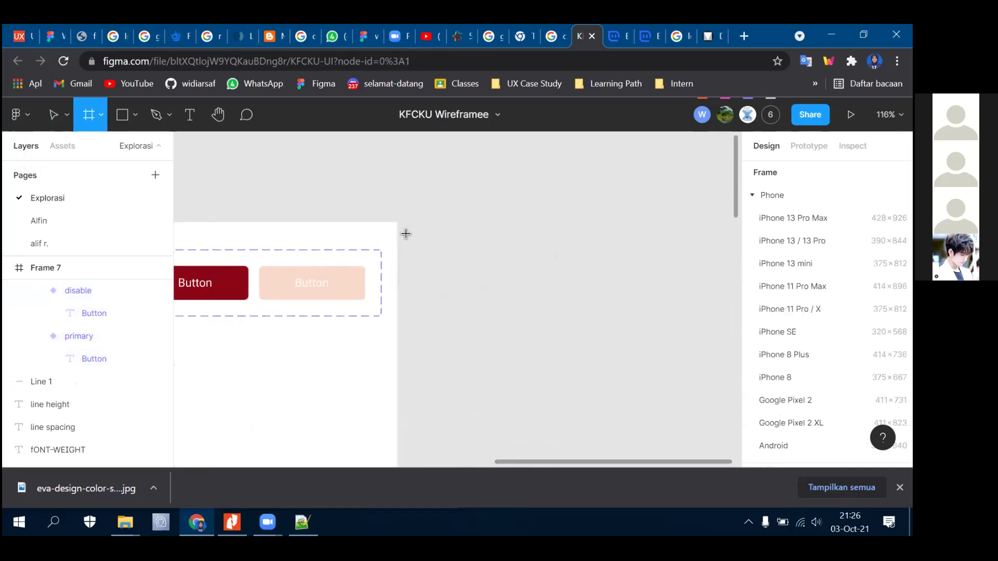
drag(410, 222, 653, 379)
scroll(653, 379, up, 3)
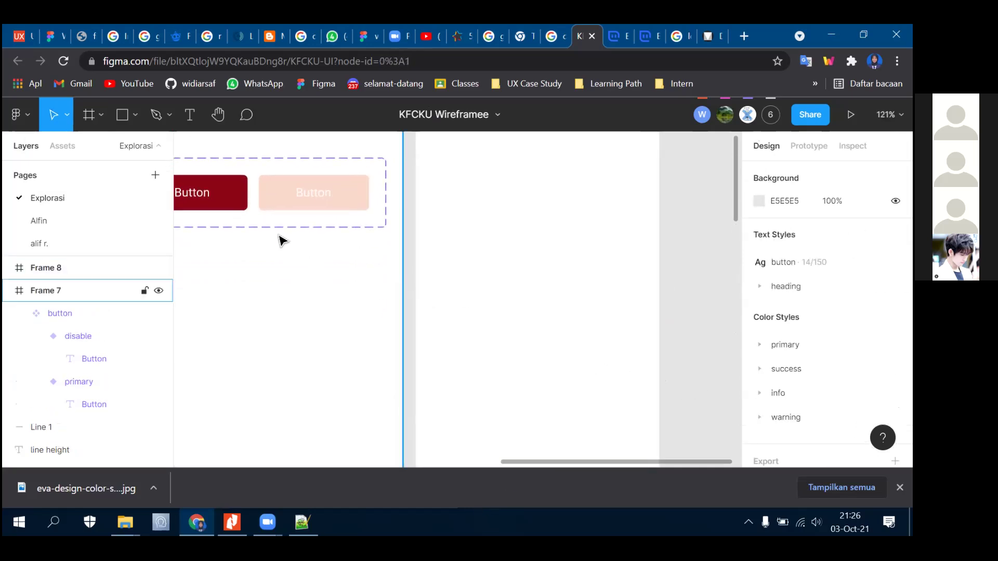
scroll(426, 244, up, 2)
scroll(557, 232, down, 5)
scroll(555, 229, up, 6)
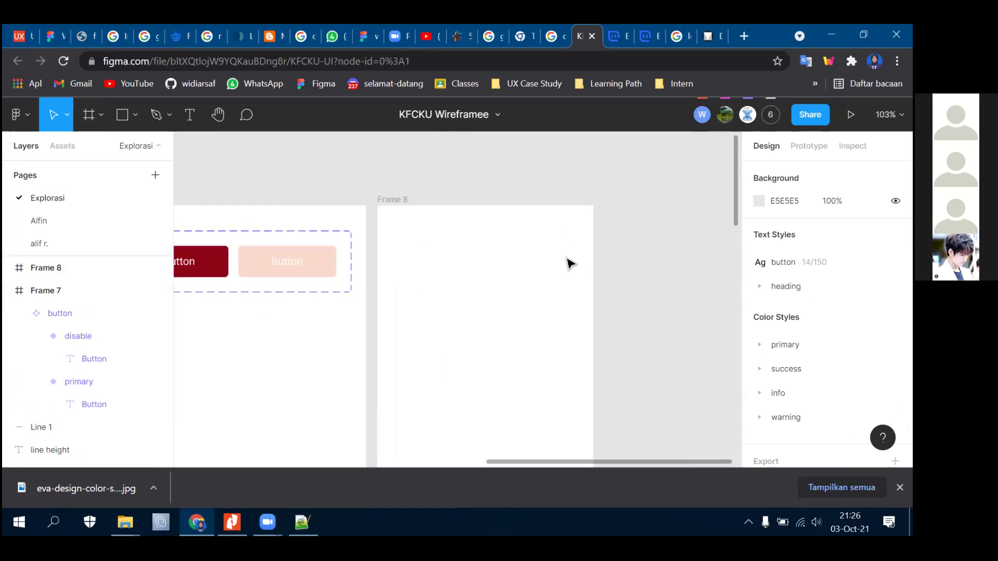
- Draw a rectangle about 228 × 41 in the upper part of Frame 8
click(135, 115)
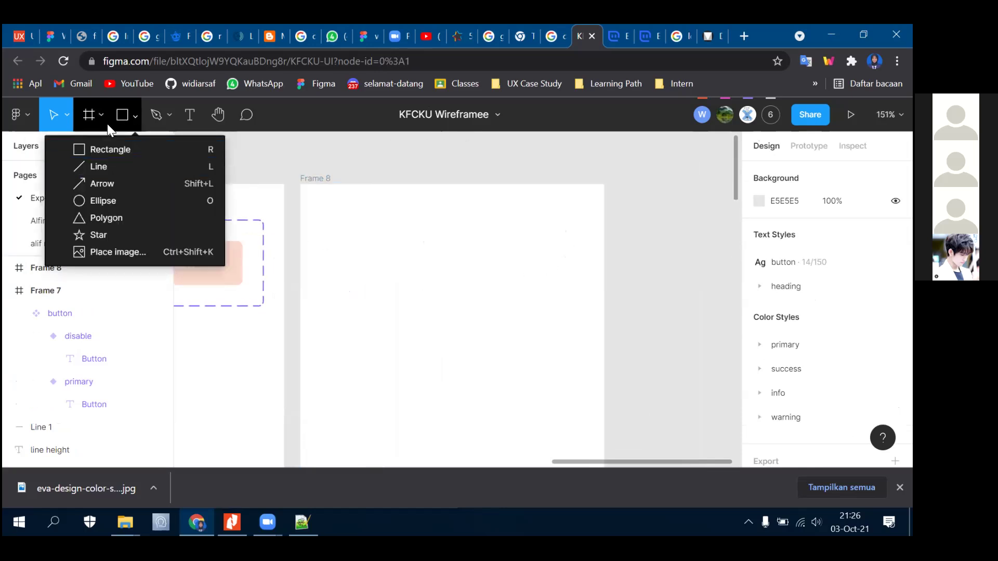
click(107, 122)
click(134, 122)
mouse_move(331, 231)
mouse_down()
mouse_move(412, 273)
mouse_move(575, 275)
mouse_up()
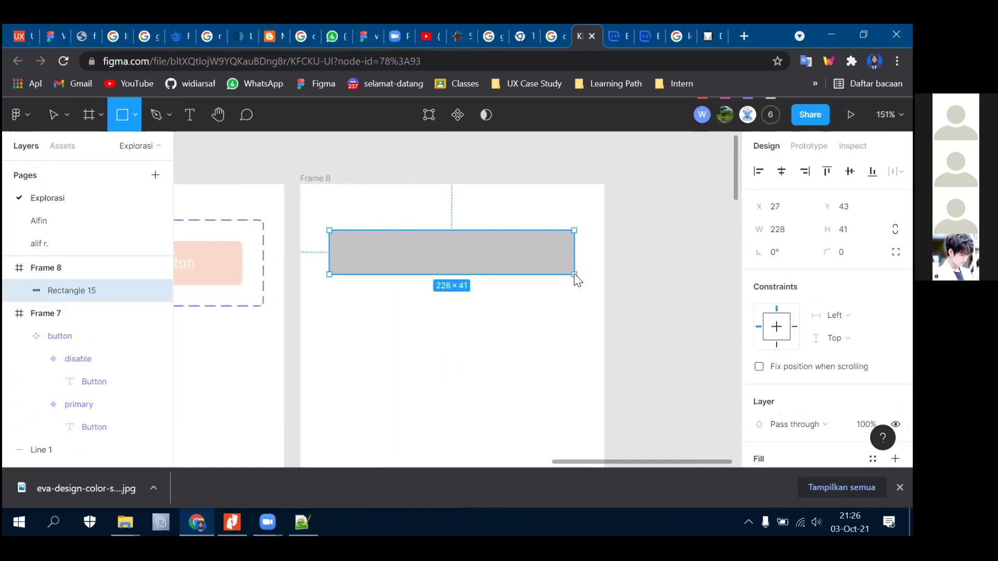
- Set the rectangle's corner radius to 5 and move it slightly down within Frame 8
click(847, 252)
text(20)
key(Return)
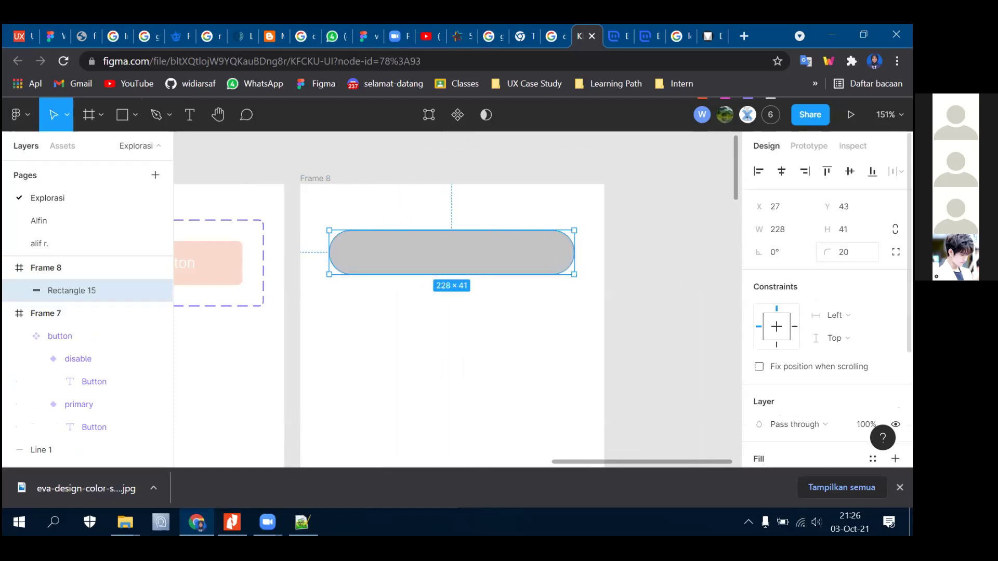
click(847, 252)
key(Return)
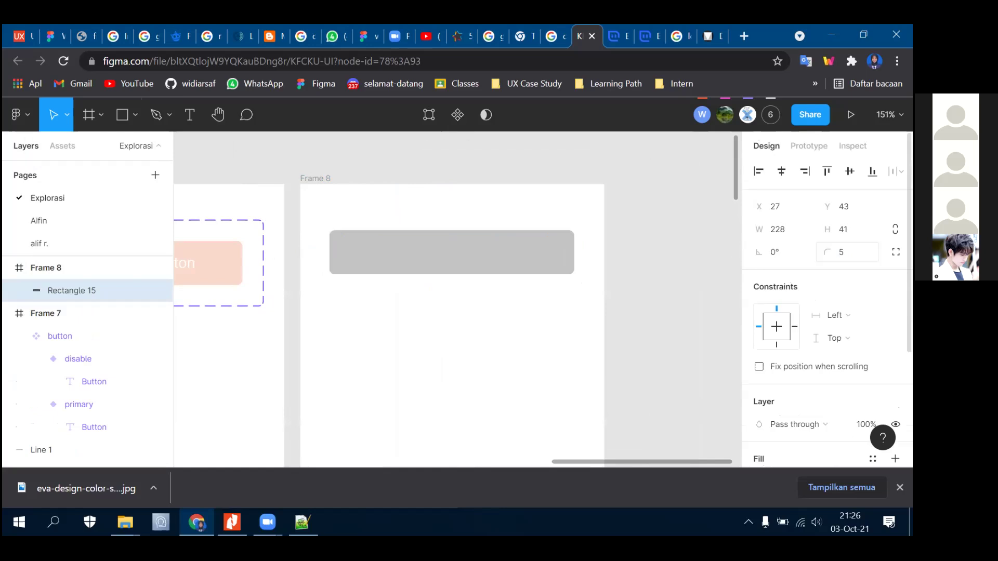
drag(518, 269, 519, 279)
- Add the text "Label" and place it directly above the rectangle, aligned with its left edge
click(191, 115)
click(336, 230)
text(Lab)
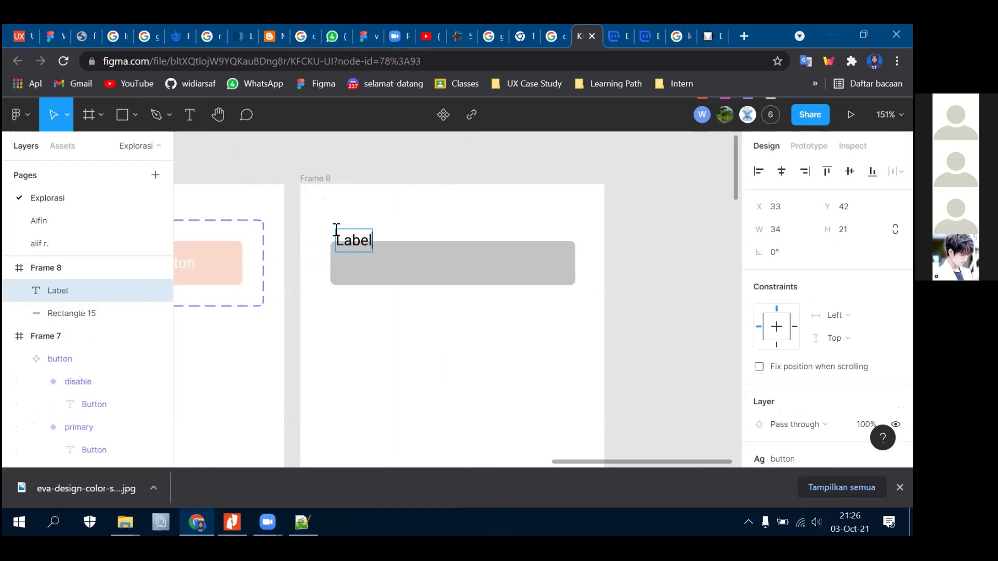
text(el)
key(Escape)
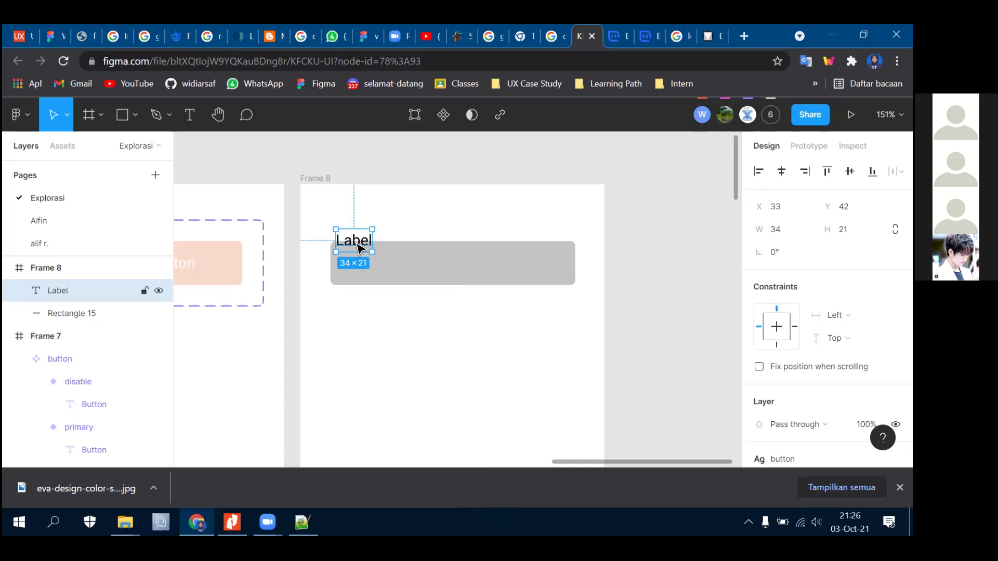
drag(357, 249, 353, 241)
scroll(397, 296, down, 3)
scroll(398, 299, up, 2)
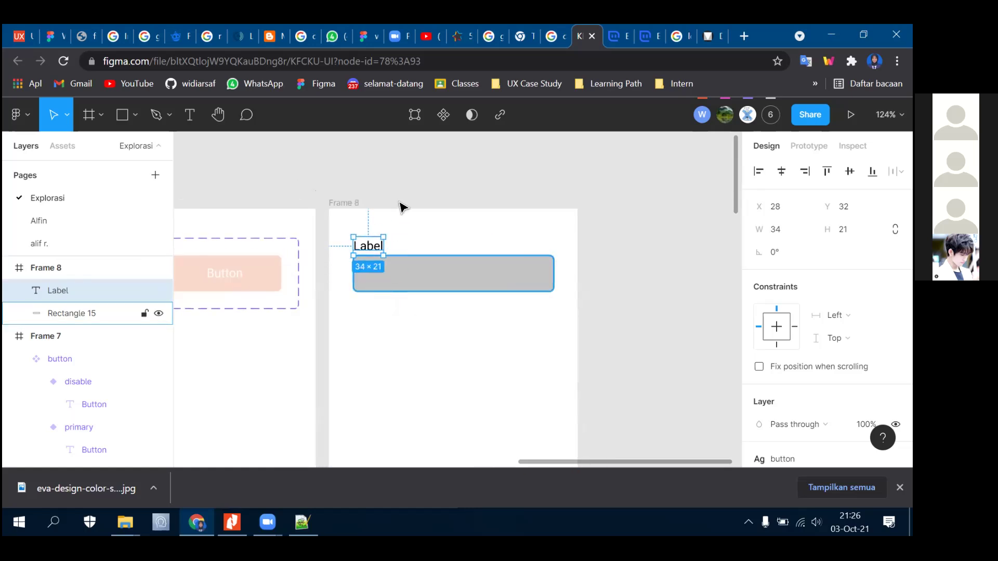
click(401, 206)
scroll(370, 255, up, 4)
click(374, 257)
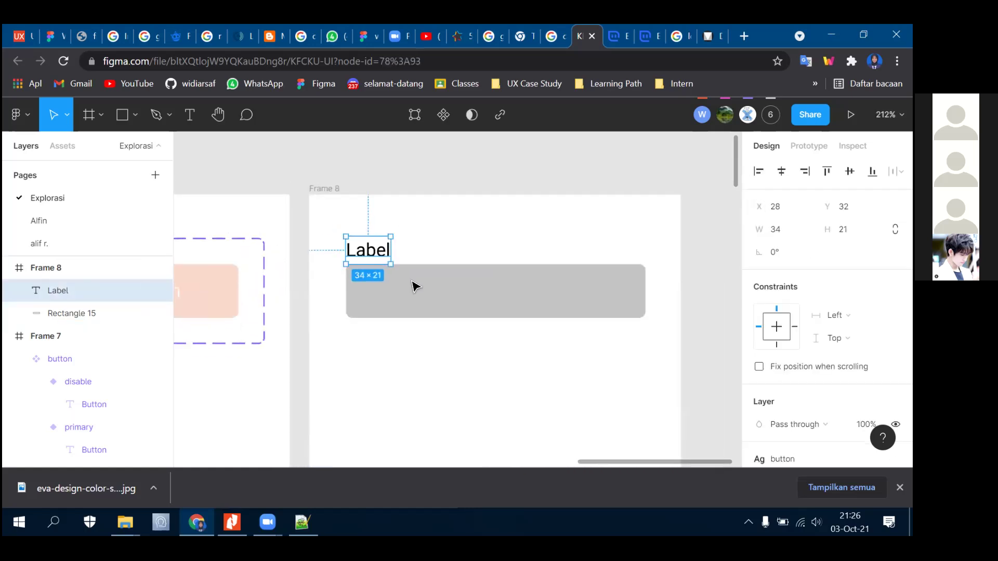
scroll(413, 285, down, 6)
scroll(437, 292, up, 4)
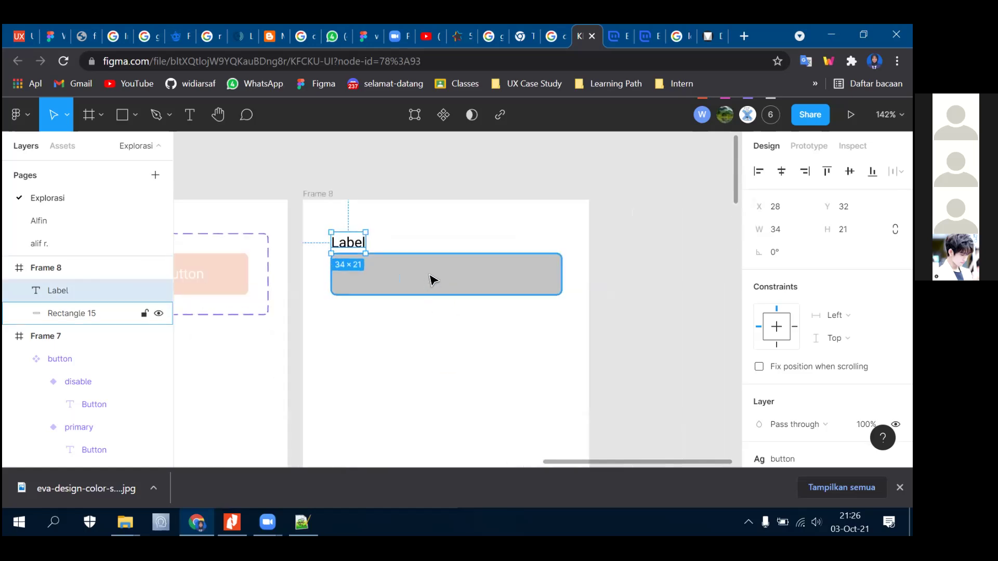
- Set the rectangle's fill to light grey EAEAEA and move it slightly down, away from the label
click(429, 280)
scroll(826, 291, down, 3)
click(759, 339)
drag(569, 127, 570, 134)
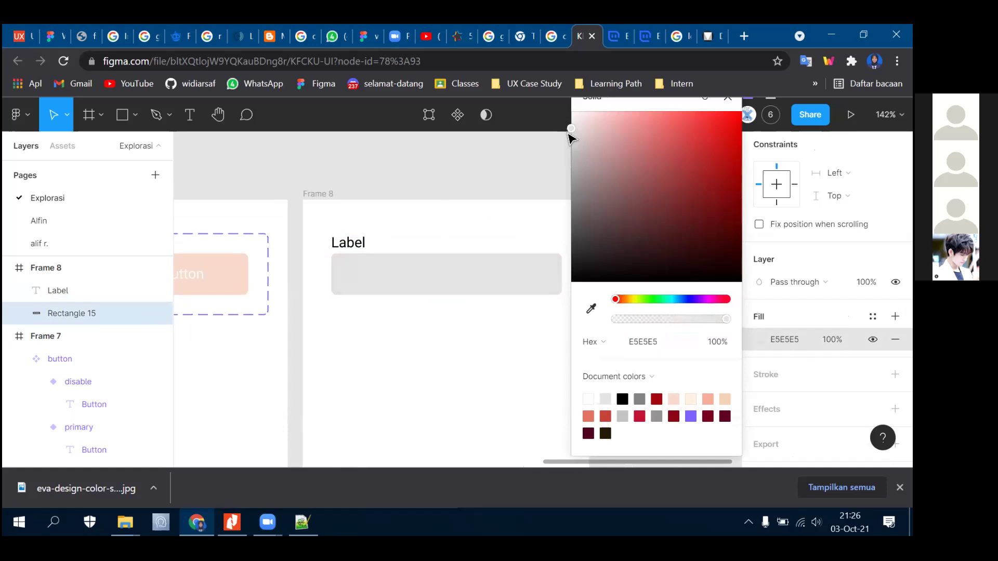
click(729, 99)
click(690, 140)
click(420, 283)
drag(420, 283, 420, 287)
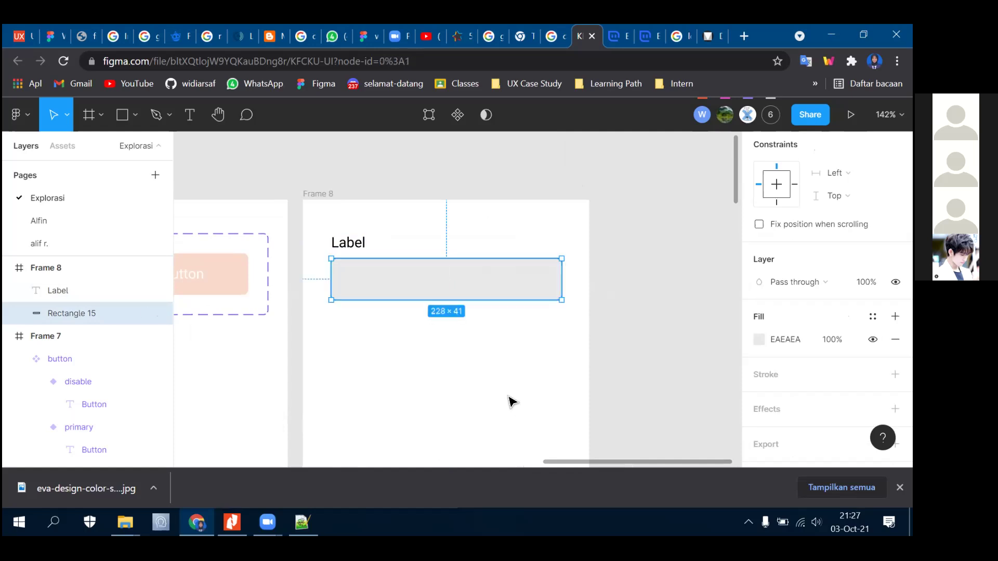
click(507, 401)
- Duplicate the label together with its grey rectangle and place the copy below the original in Frame 8
click(359, 245)
shift+click(398, 286)
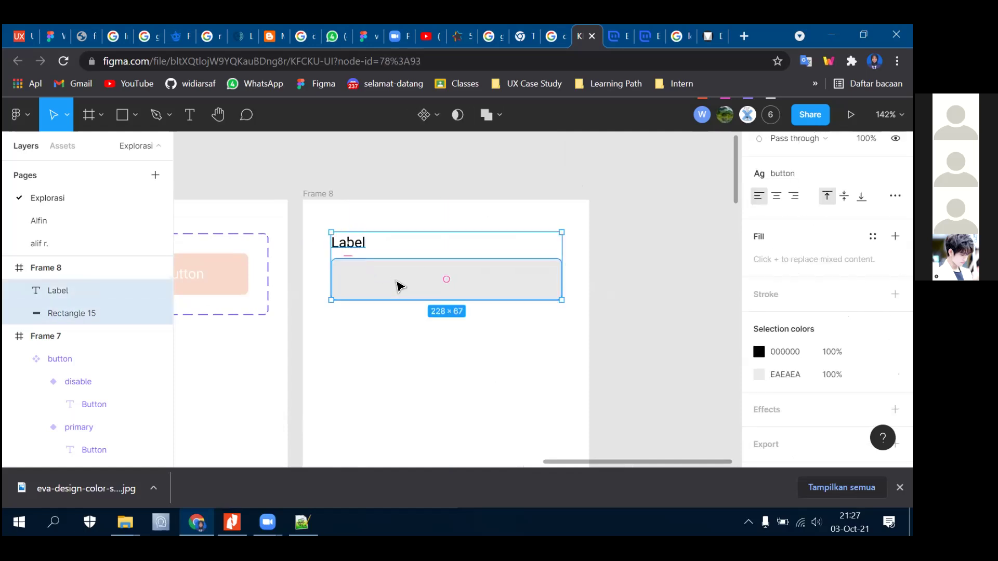
key(ctrl+d)
drag(406, 281, 406, 369)
click(383, 289)
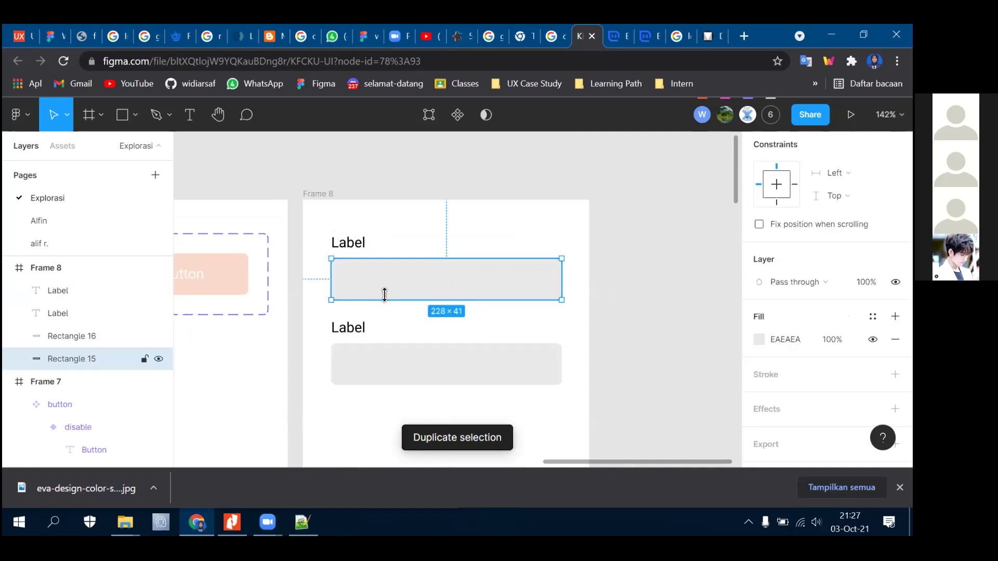
- Add the text "lorem ipsum" inside the lower rectangle, near its left edge
click(393, 370)
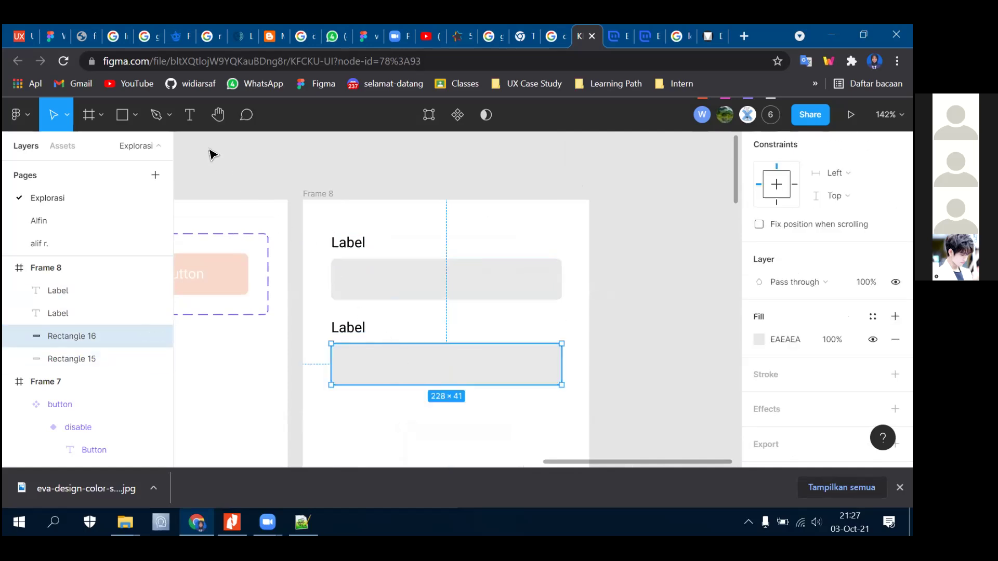
click(190, 115)
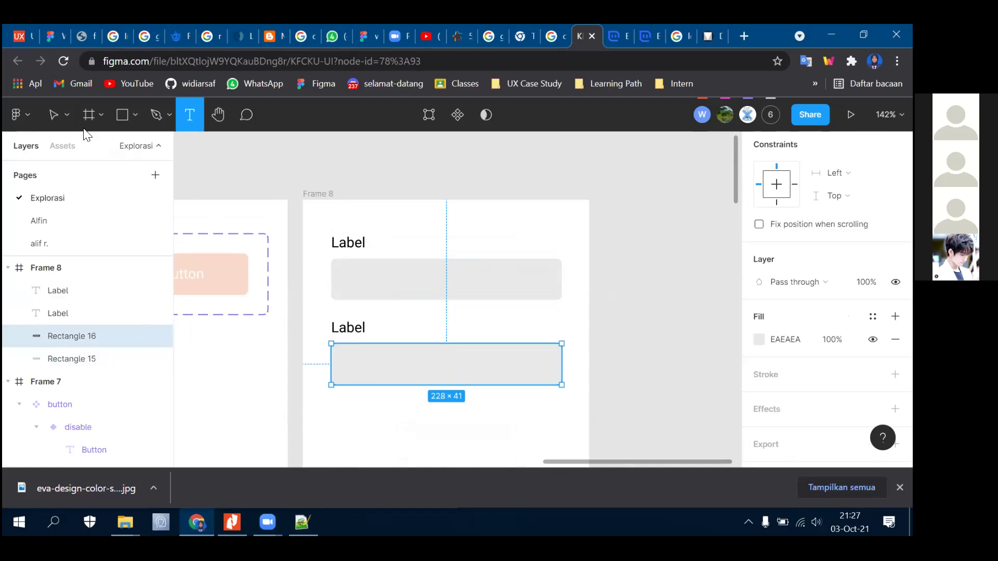
click(67, 115)
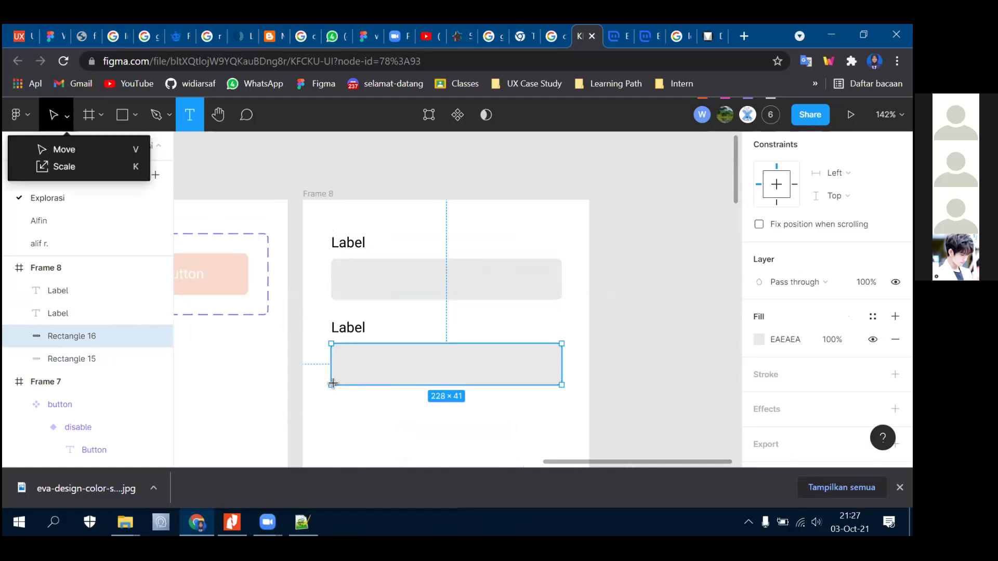
click(350, 370)
click(350, 370)
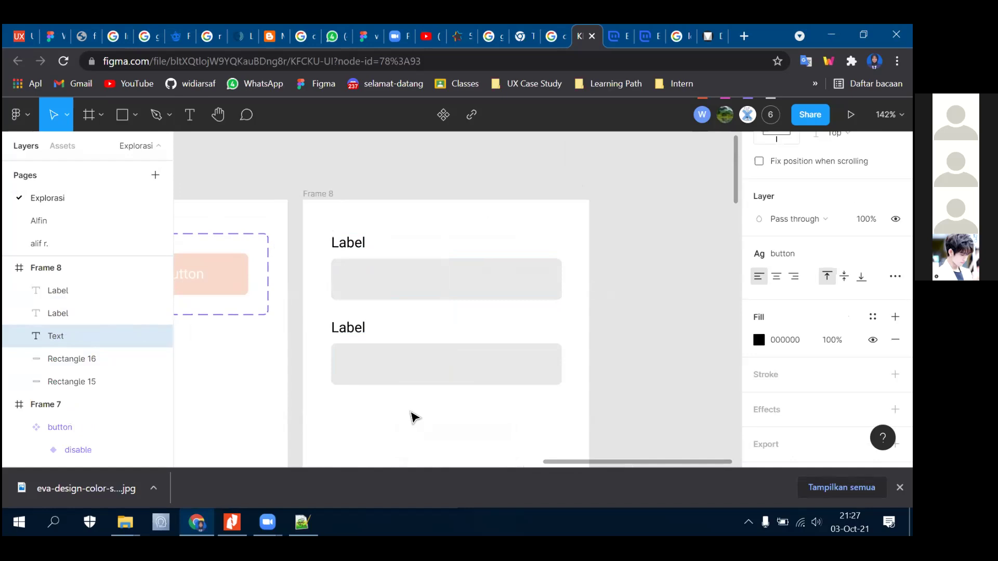
text(lorem)
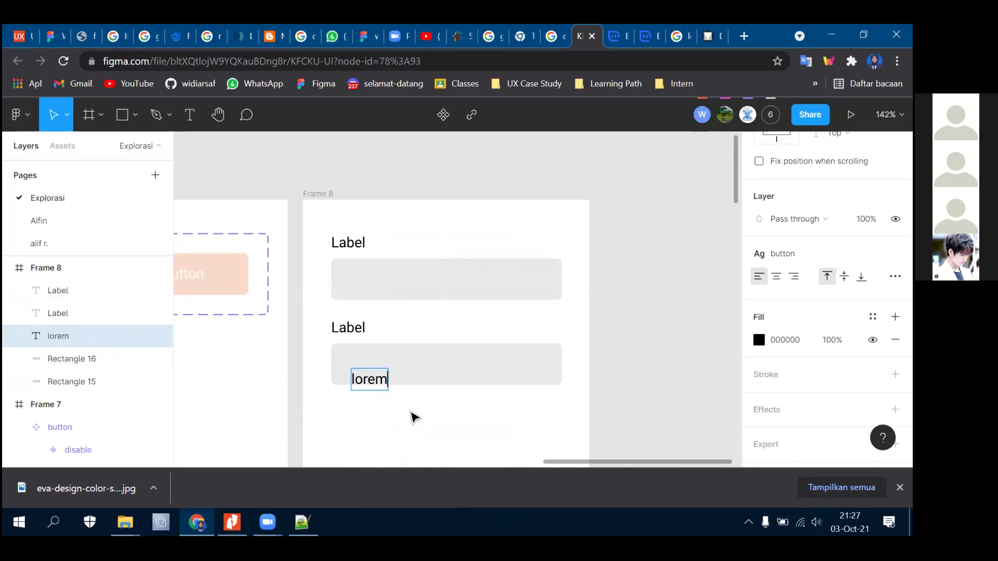
text( ipsum)
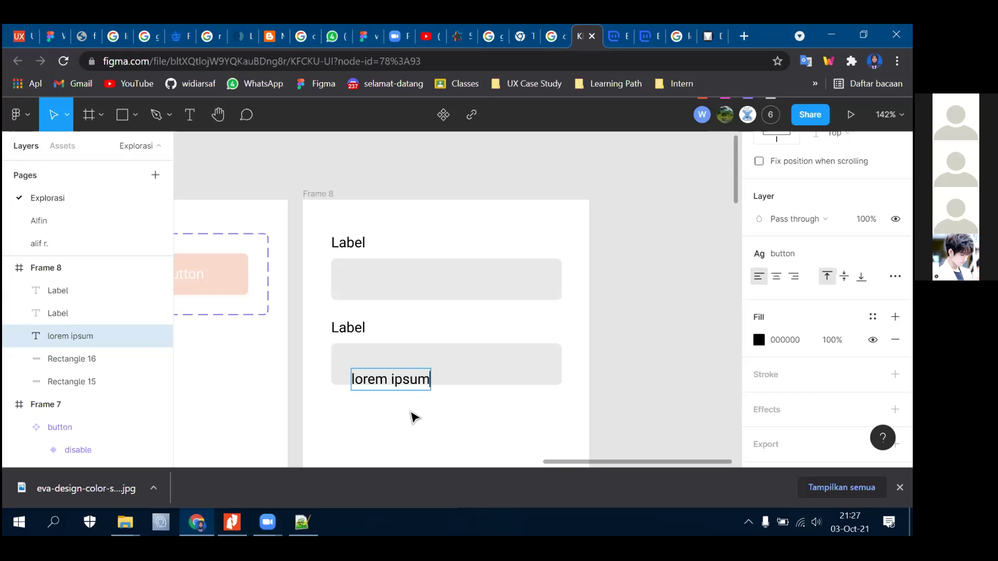
drag(393, 384, 390, 372)
- Apply the primary/10 color style to the lower rectangle's fill
click(490, 373)
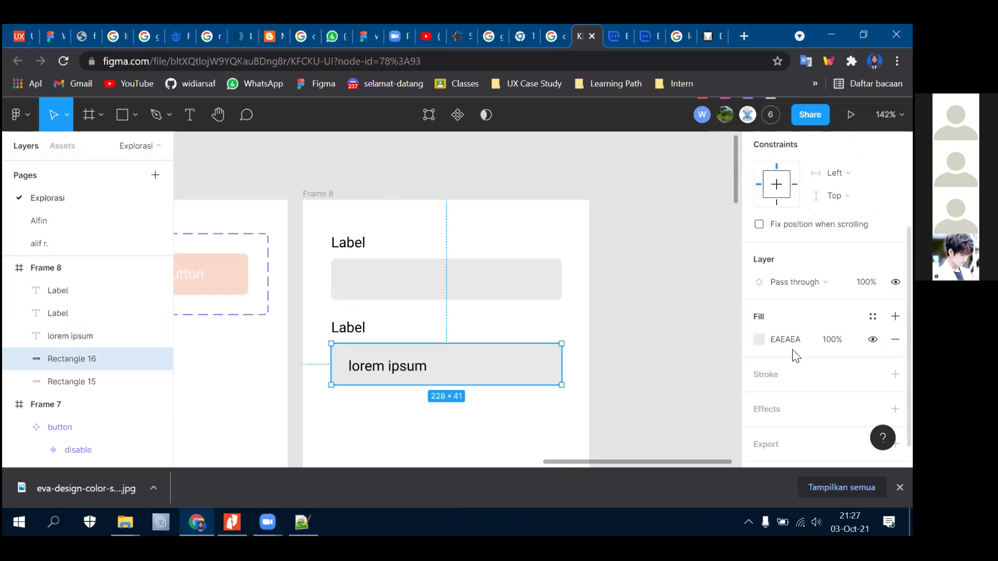
click(760, 344)
drag(587, 157, 601, 113)
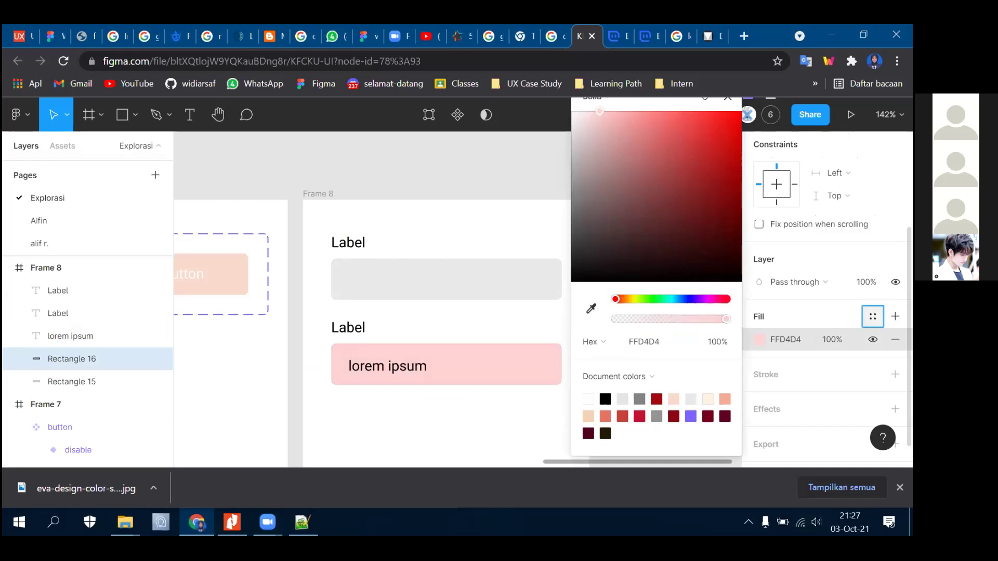
click(872, 317)
click(790, 336)
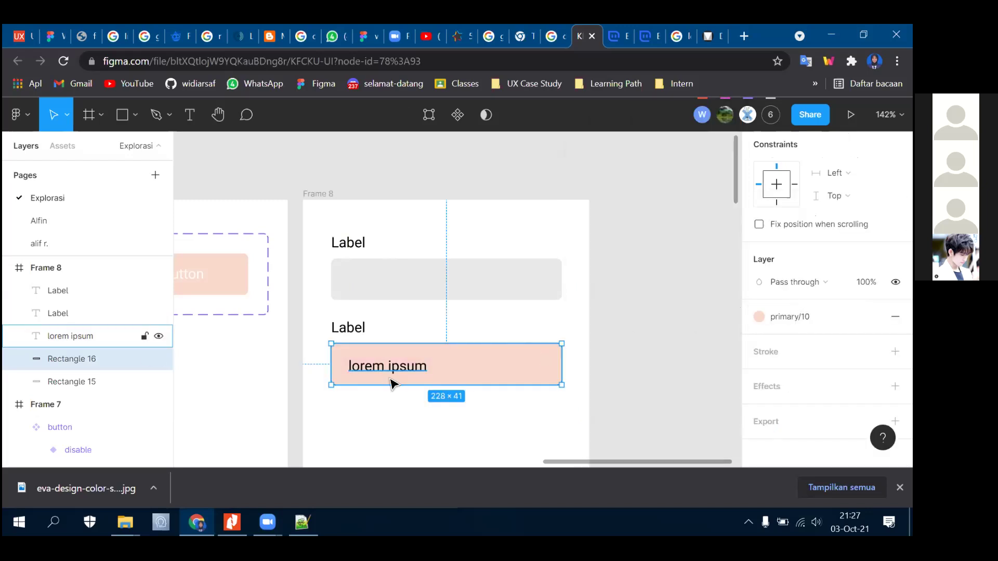
- Add the text "write here" inside the upper grey rectangle, aligned with the "lorem ipsum" text
scroll(397, 361, up, 3)
click(396, 359)
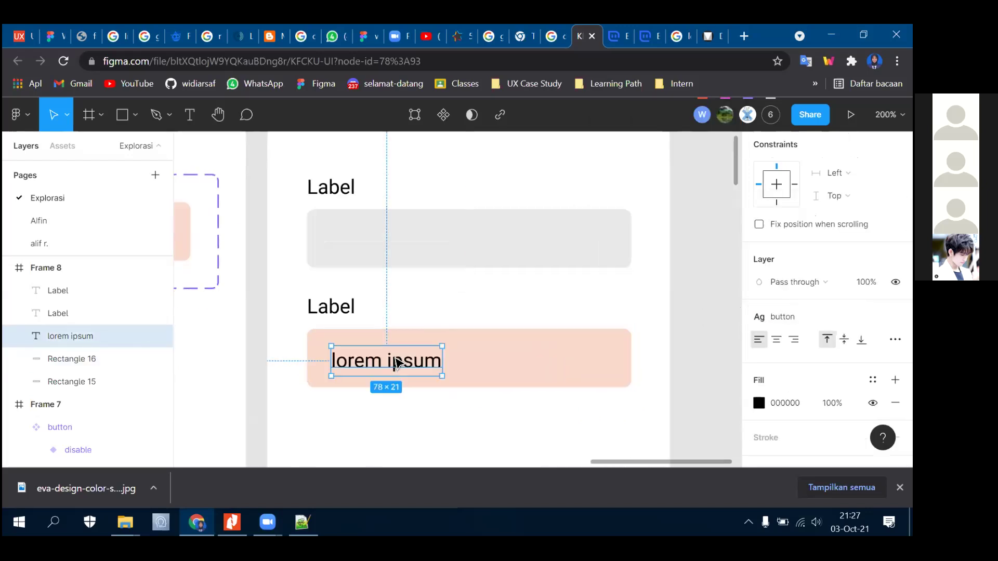
click(414, 249)
click(190, 114)
click(327, 235)
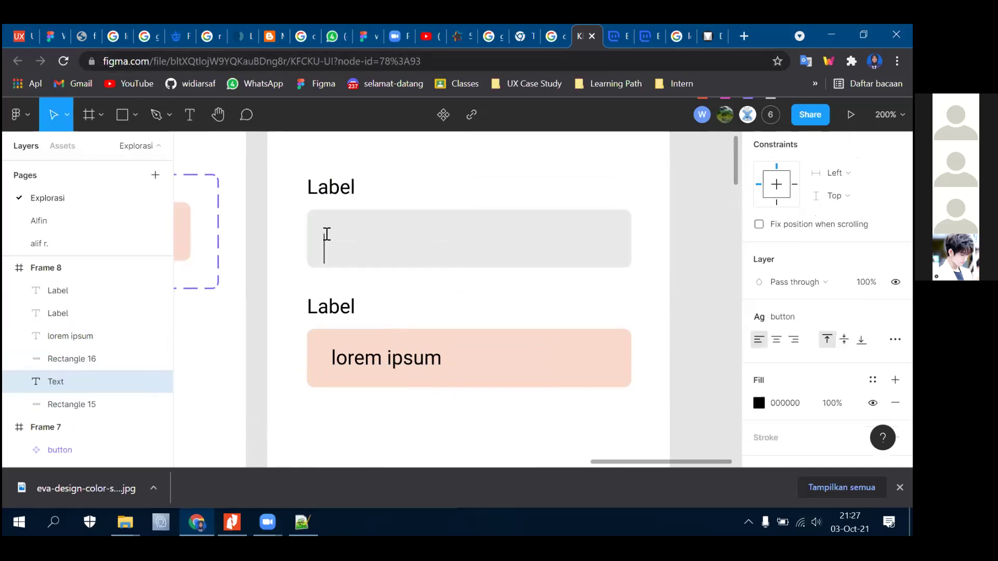
text(write here)
key(Escape)
drag(391, 255, 395, 244)
- Set the fill of the "write here" text to grey BFBFBF
click(760, 403)
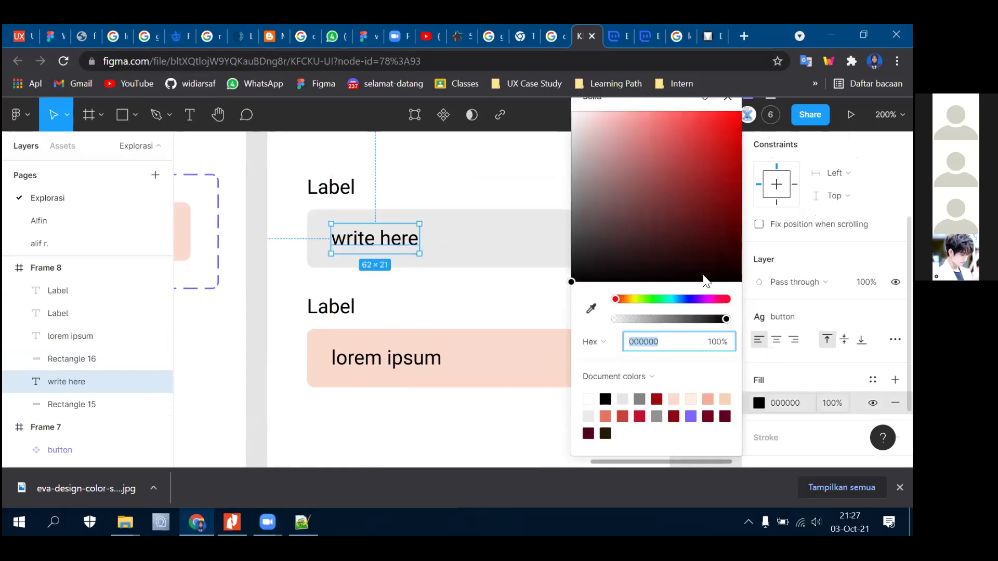
drag(580, 143, 571, 154)
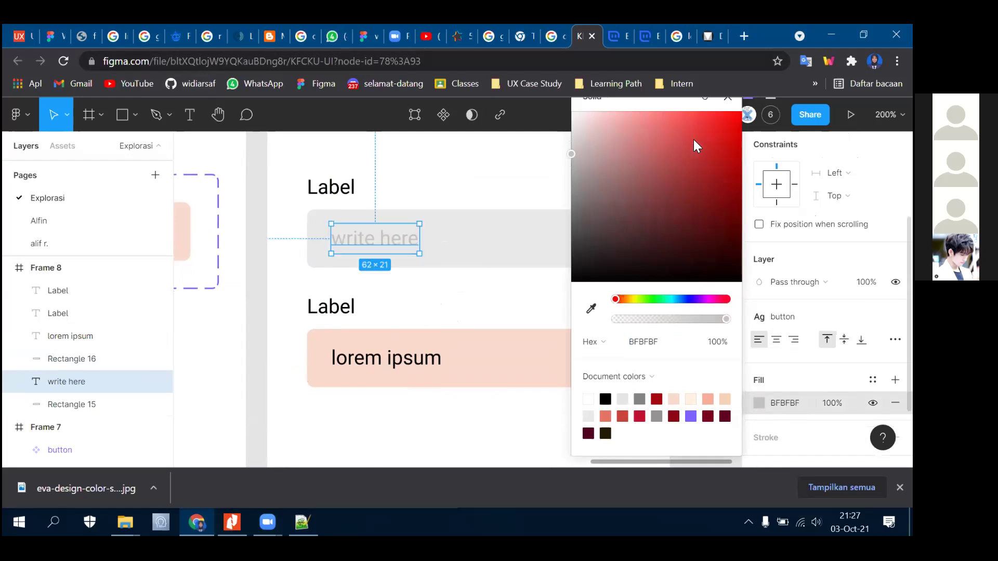
click(728, 99)
click(609, 315)
- Frame the upper label, grey rectangle and "write here" text together as one frame
scroll(619, 306, down, 2)
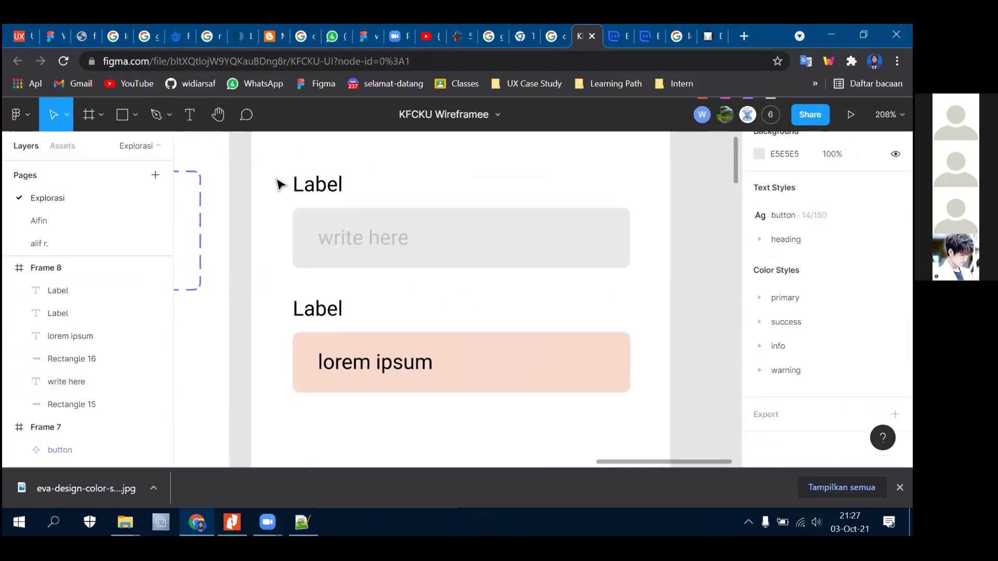
scroll(359, 240, up, 2)
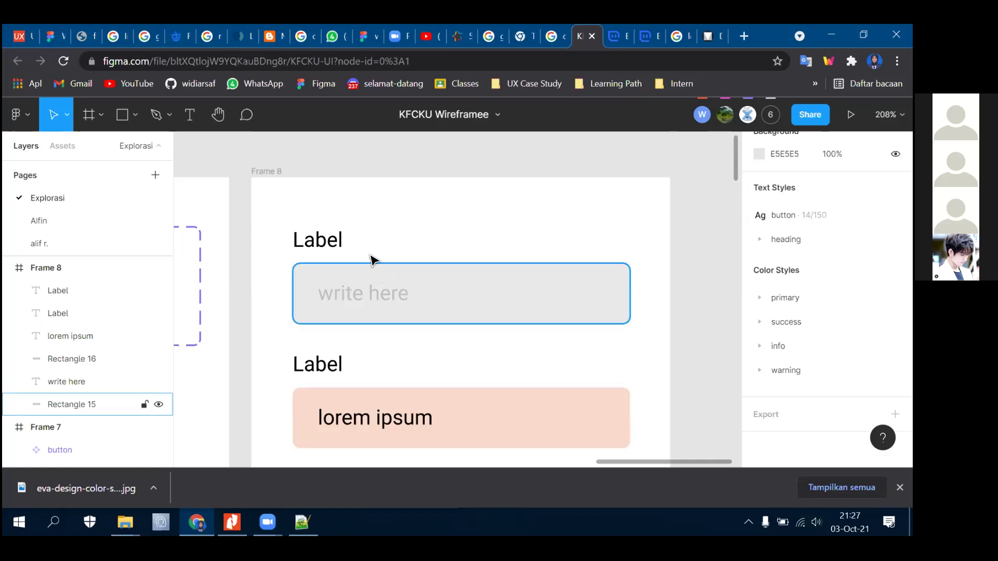
scroll(416, 301, down, 1)
drag(272, 201, 652, 309)
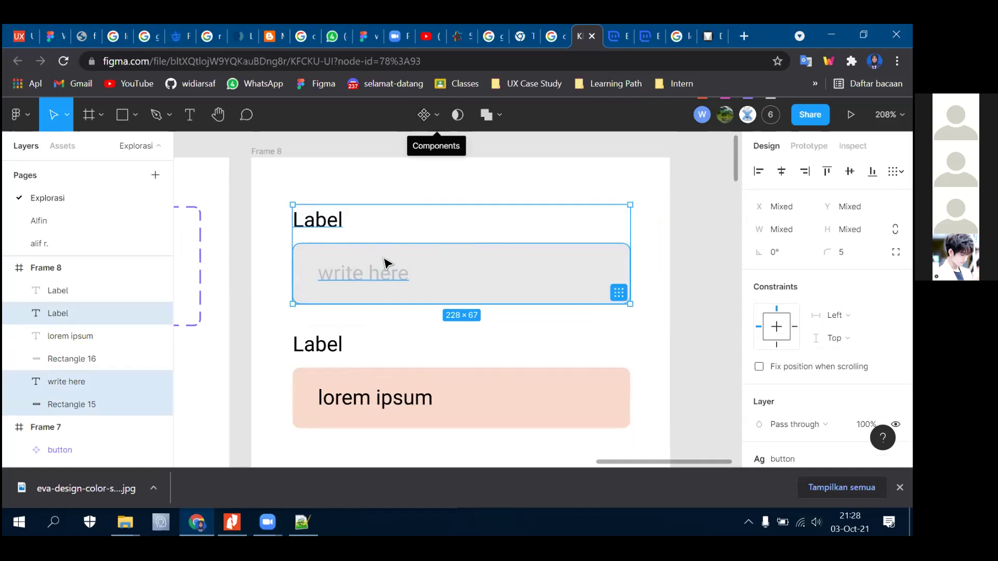
right_click(410, 275)
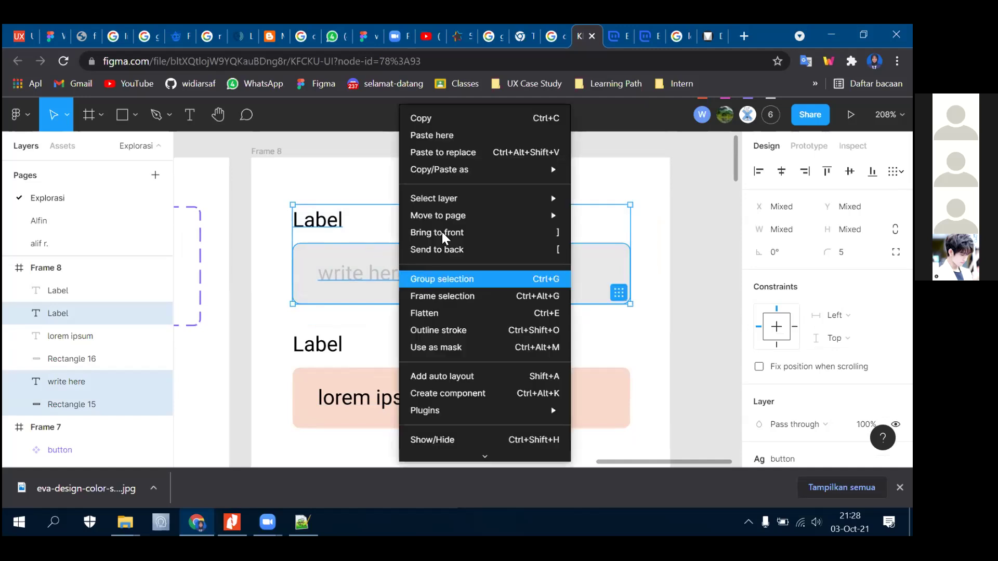
click(452, 300)
- Frame the lower label, primary/10 rectangle and "lorem ipsum" text together as one frame
scroll(307, 345, down, 1)
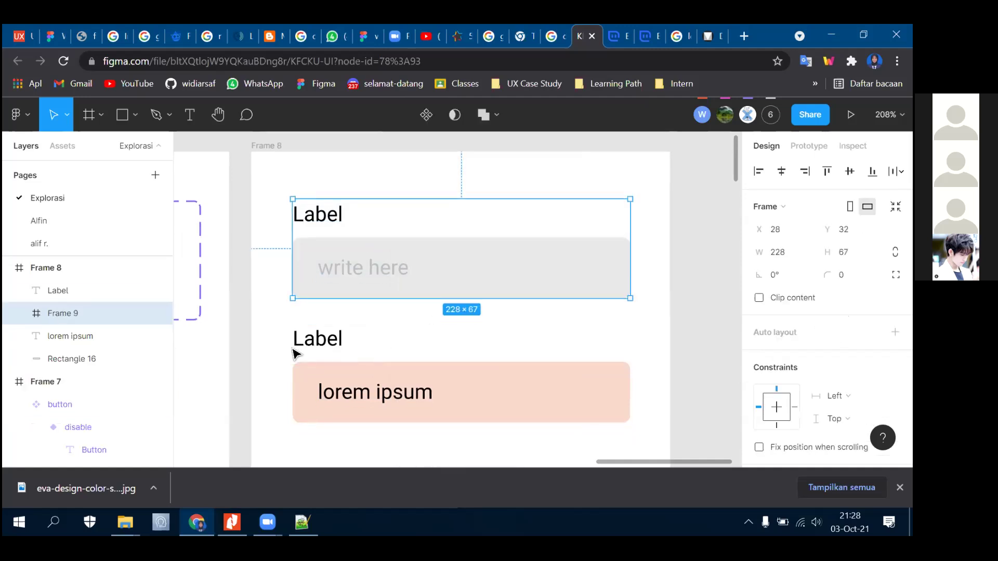
drag(270, 318, 665, 455)
right_click(555, 388)
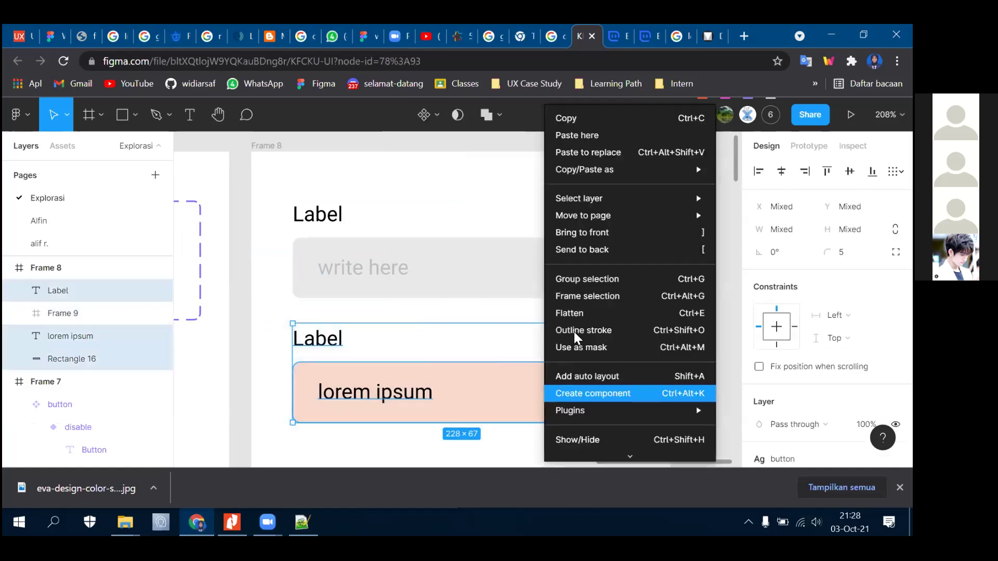
click(582, 296)
- Rename the lower frame containing the "lorem ipsum" field as "text field / empty"
click(372, 243)
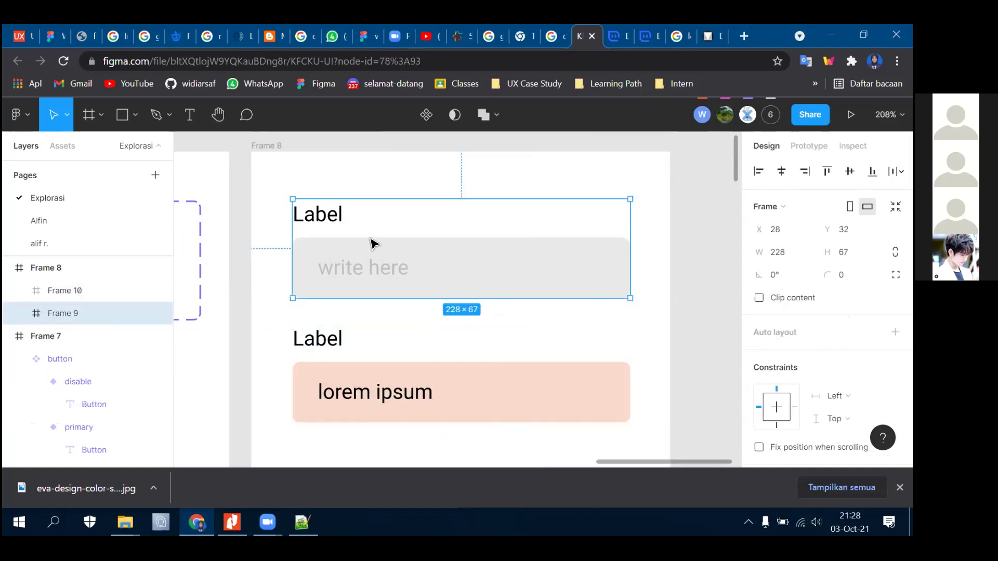
shift+click(418, 367)
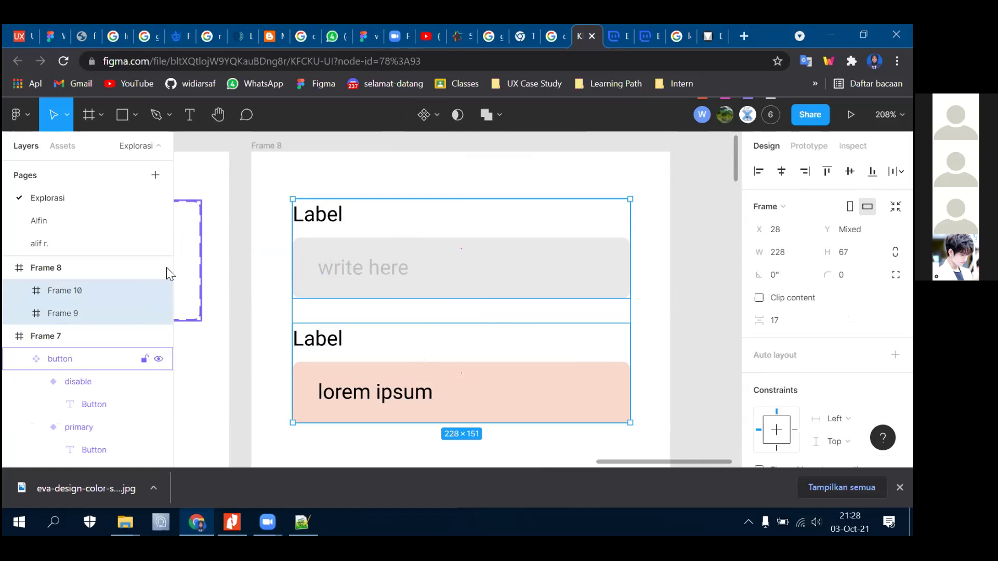
click(99, 294)
right_click(73, 295)
click(79, 296)
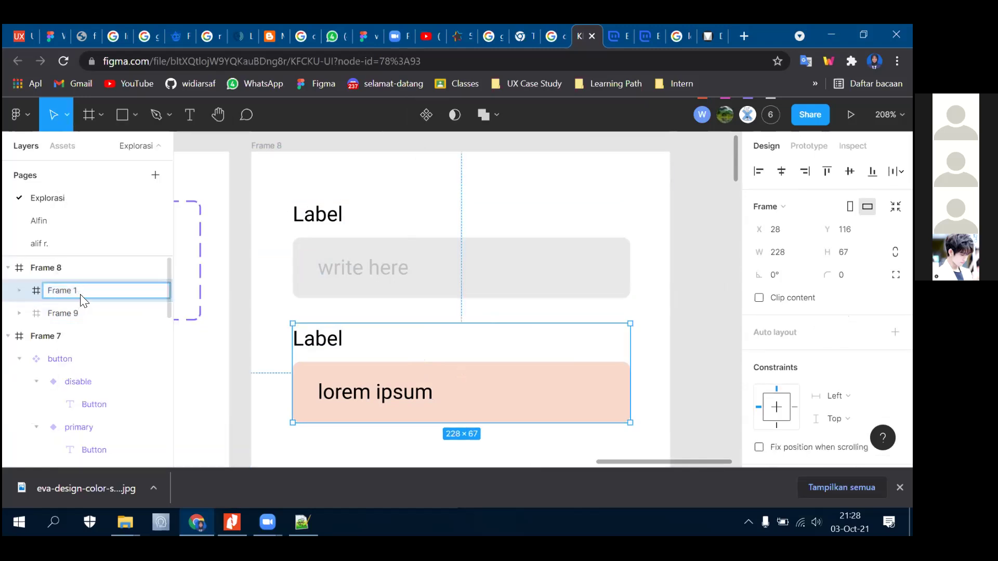
text(text fil)
text(ld / empty)
key(Return)
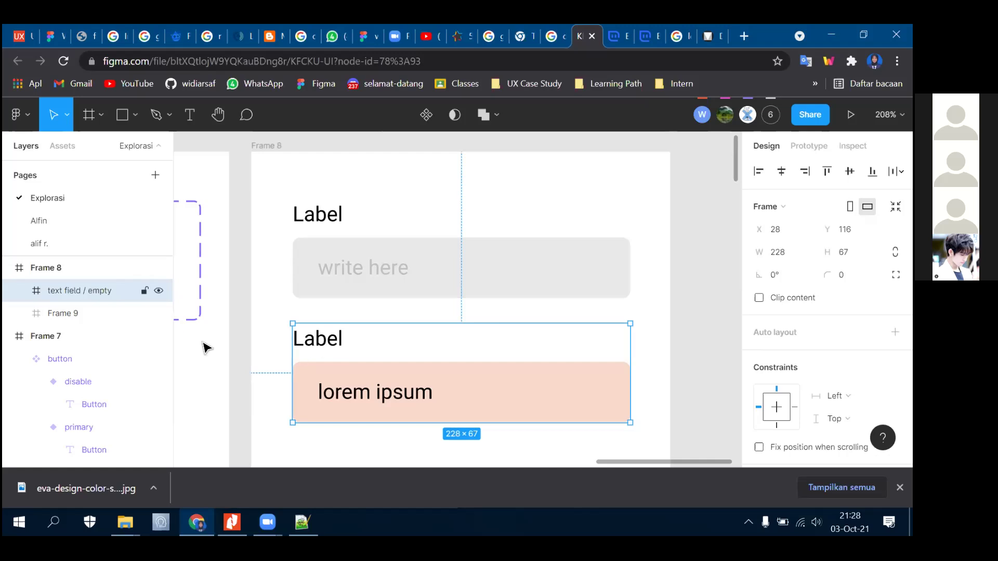
- Rename the upper frame containing the "write here" field as "text field / filled"
click(62, 315)
right_click(62, 317)
click(79, 291)
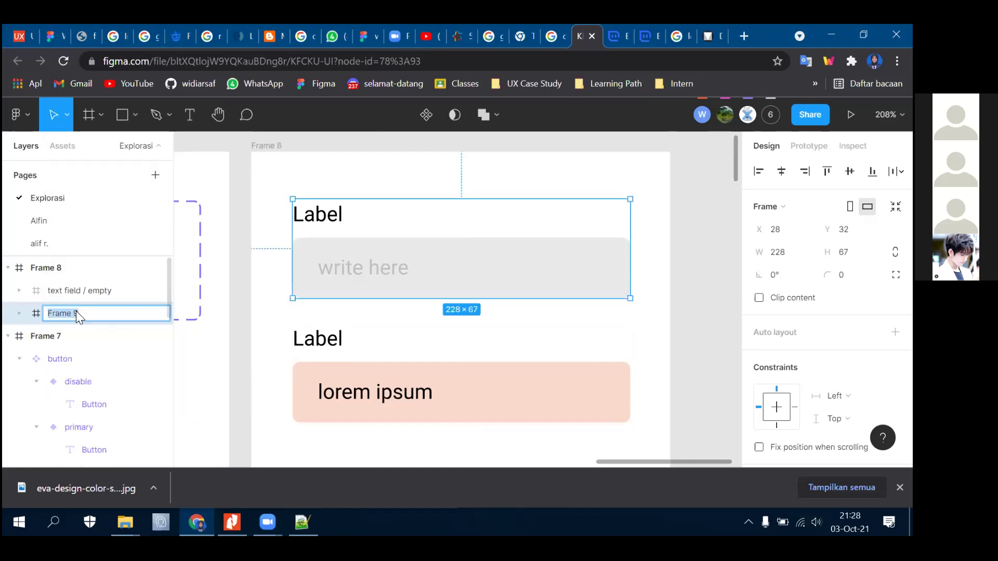
text(text fiel)
key(Return)
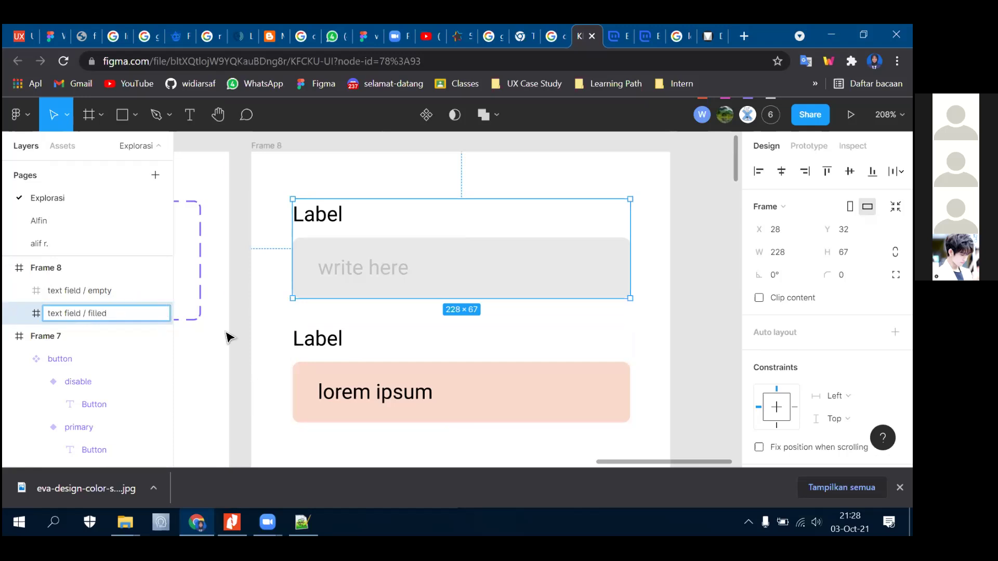
click(243, 330)
- Turn the two text field frames in Frame 8 into separate components in one operation
click(564, 258)
shift+click(531, 378)
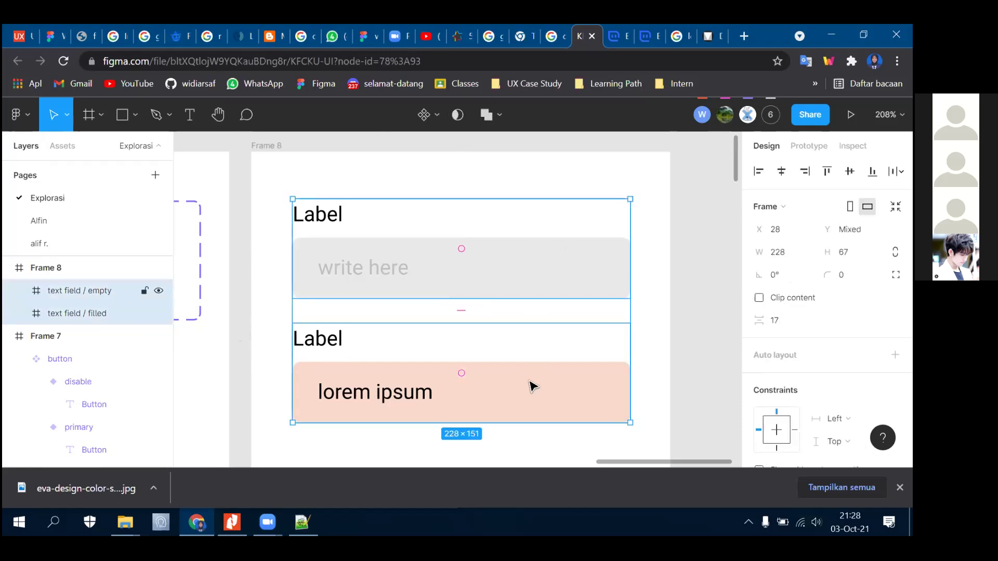
key(Escape)
drag(266, 197, 675, 435)
click(437, 117)
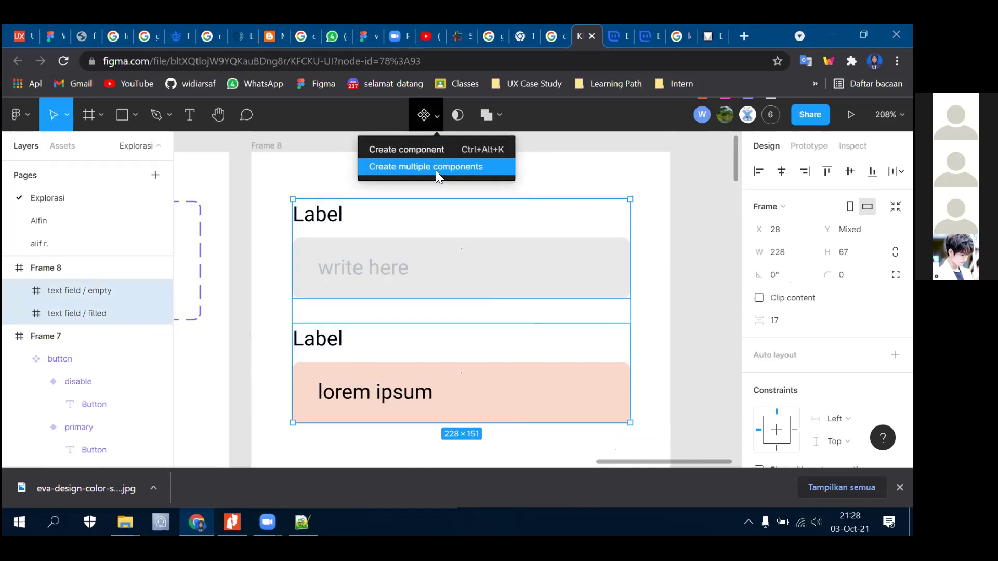
click(443, 168)
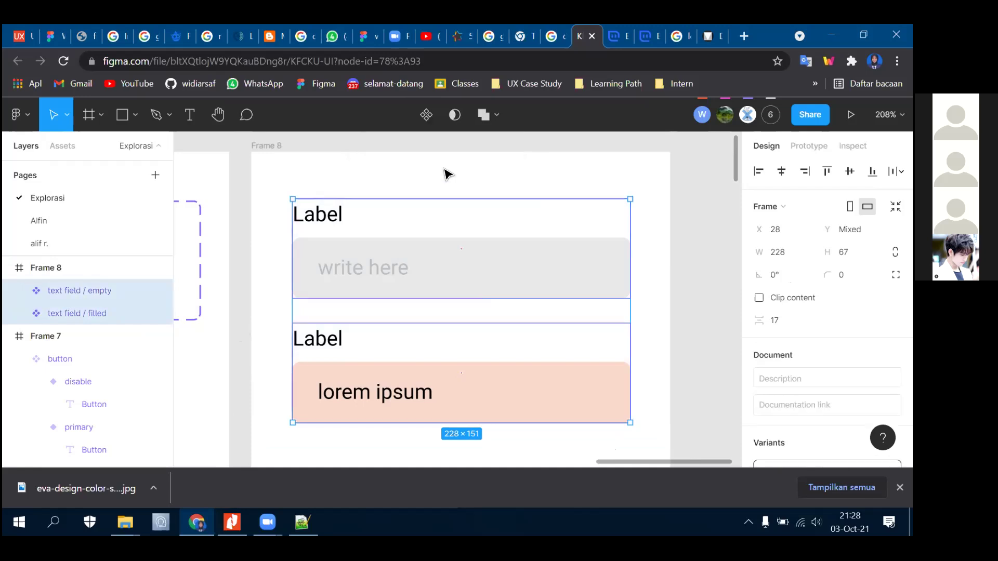
click(419, 192)
- Combine the two text field components in Frame 8 as variants of one component set
click(62, 146)
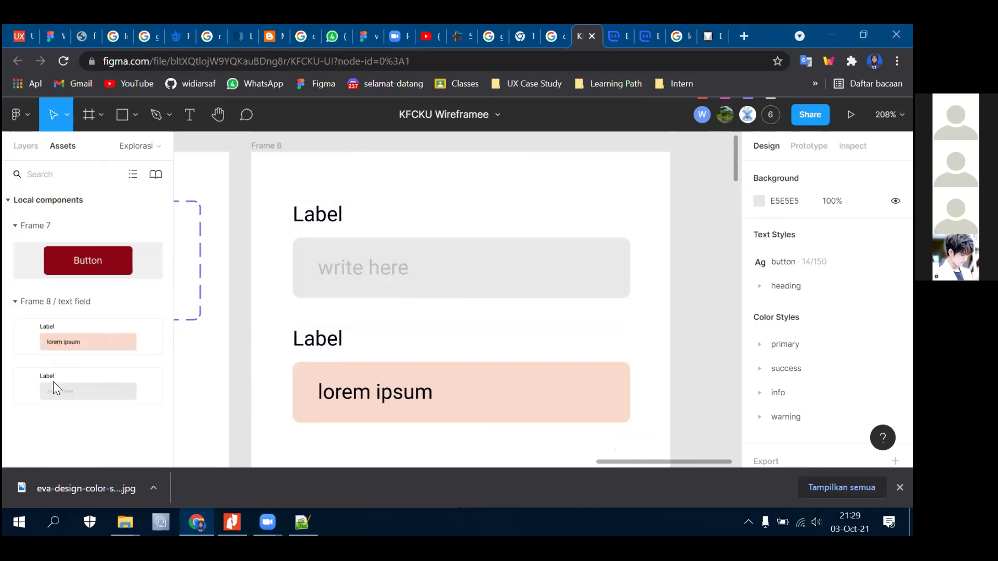
click(416, 243)
shift+click(436, 403)
scroll(826, 323, down, 3)
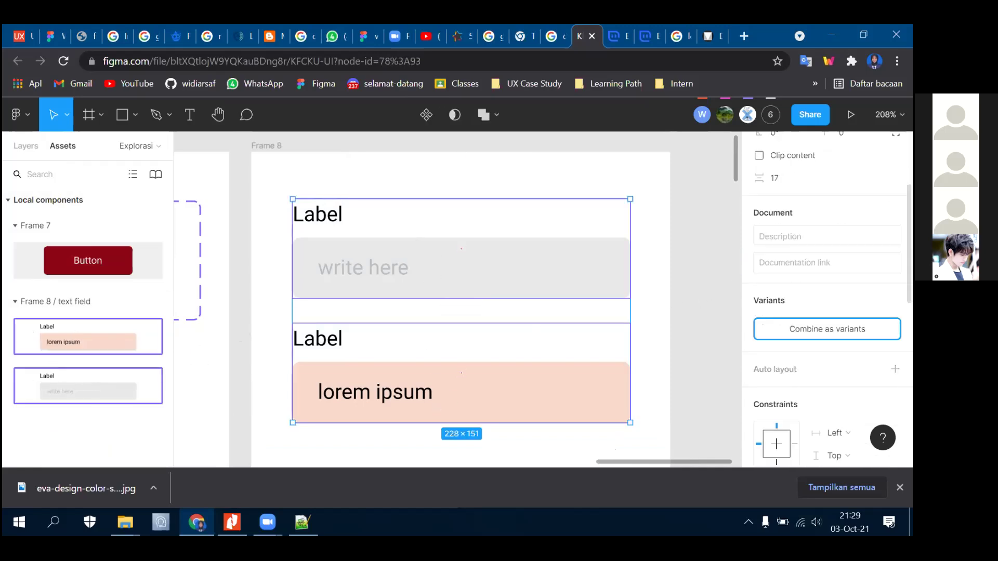
click(827, 329)
scroll(652, 329, down, 3)
click(653, 330)
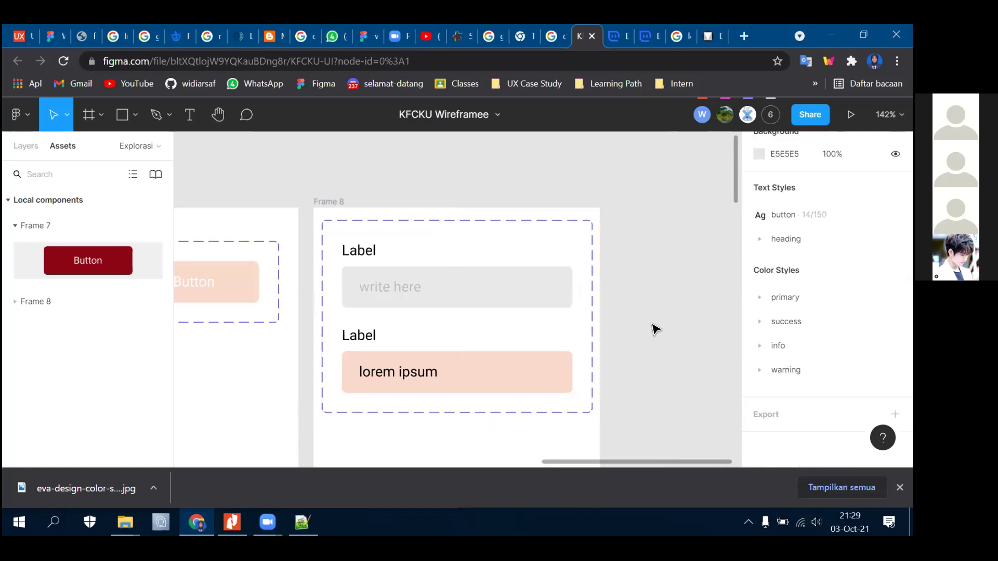
- Place an instance of the text field component on the empty canvas beside Frame 8
scroll(685, 326, down, 4)
scroll(685, 326, up, 3)
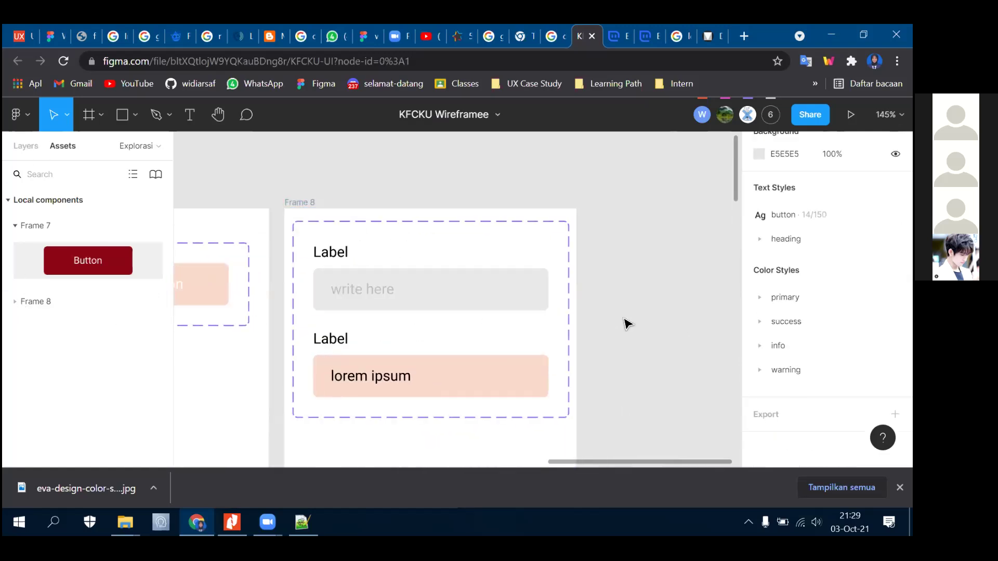
scroll(625, 325, up, 1)
click(15, 303)
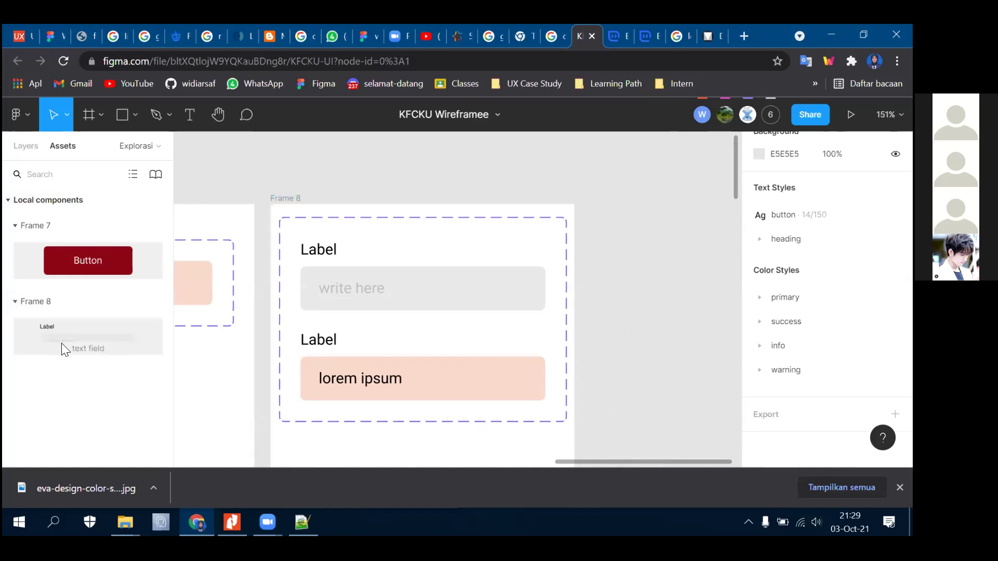
drag(60, 338, 667, 310)
drag(639, 461, 730, 461)
drag(535, 297, 591, 295)
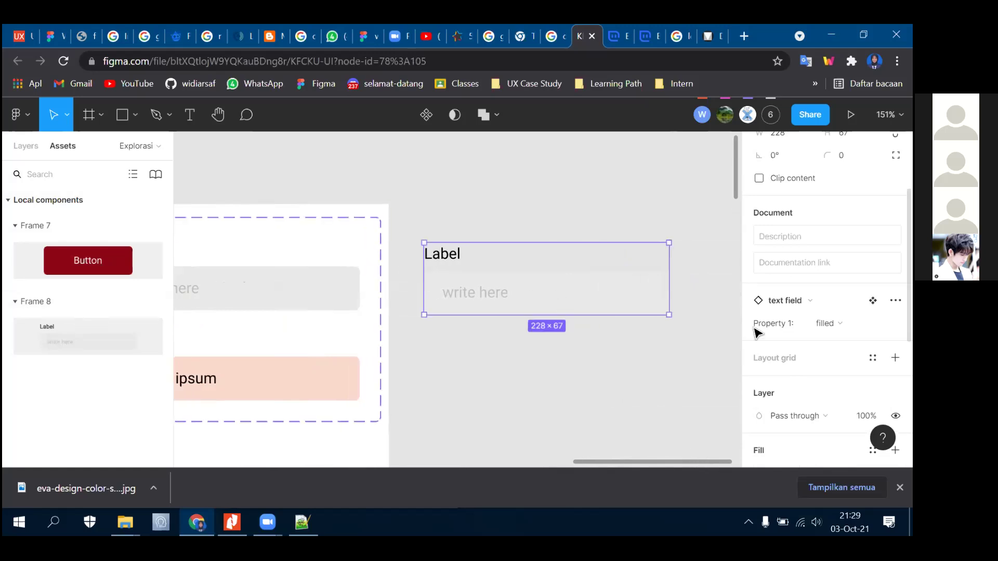
- Set the text field instance's Property 1 to empty, and duplicate it below with Property 1 set to filled
click(829, 323)
click(842, 306)
key(Escape)
click(582, 296)
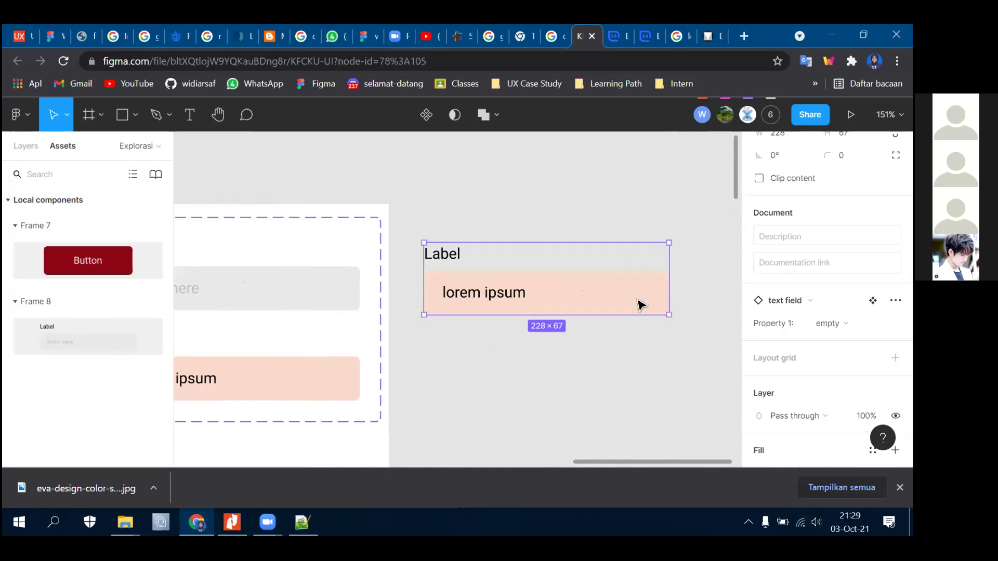
key(ctrl+d)
drag(556, 294, 560, 388)
click(828, 323)
click(834, 339)
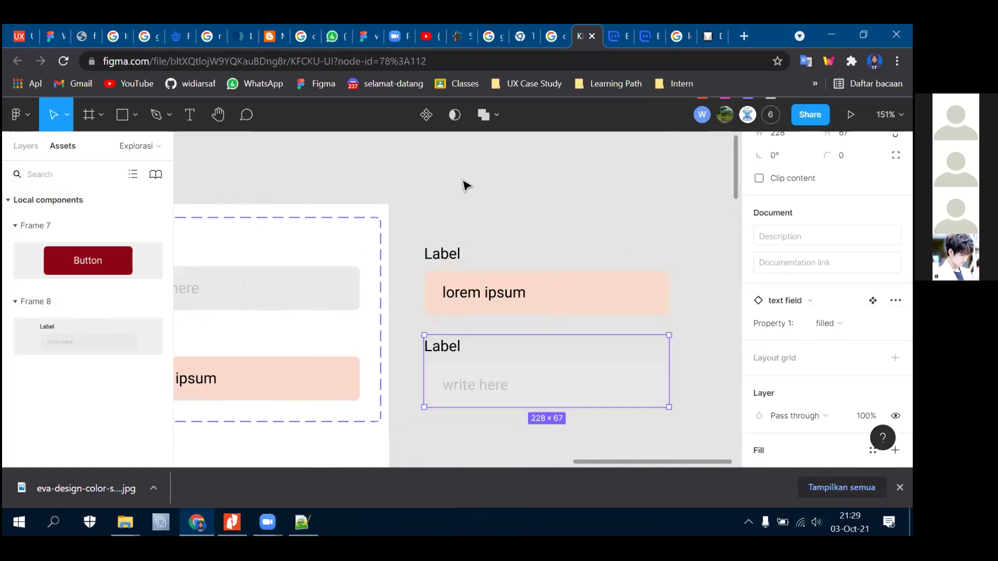
- Change the upper instance's label to "Username" and replace its "lorem ipsum" text with a person's name
click(466, 185)
double_click(444, 257)
double_click(449, 256)
text(U)
click(483, 291)
drag(443, 291, 527, 292)
key(BackSpace)
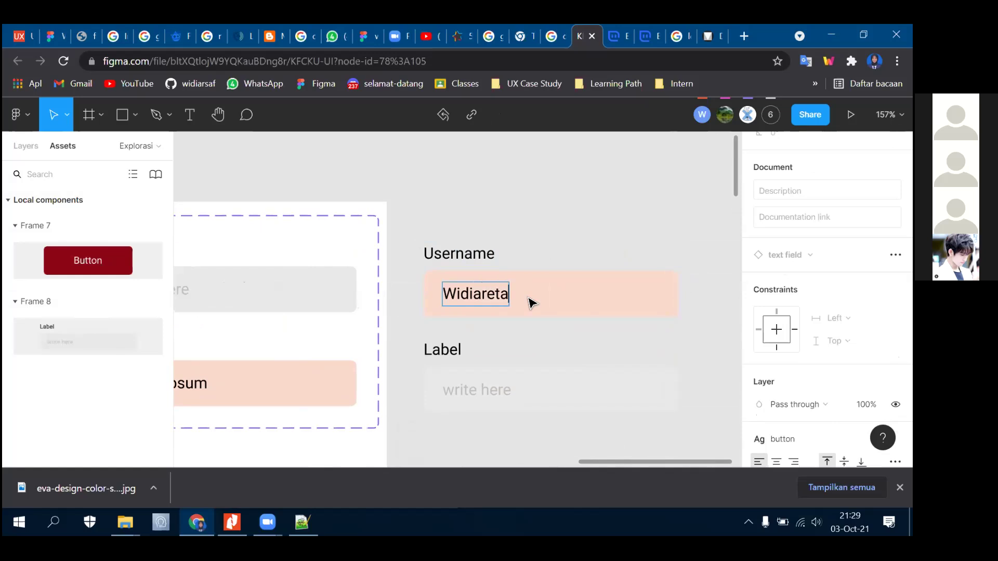
- Change the label of the lower text field instance to "Password"
double_click(439, 353)
text(Password)
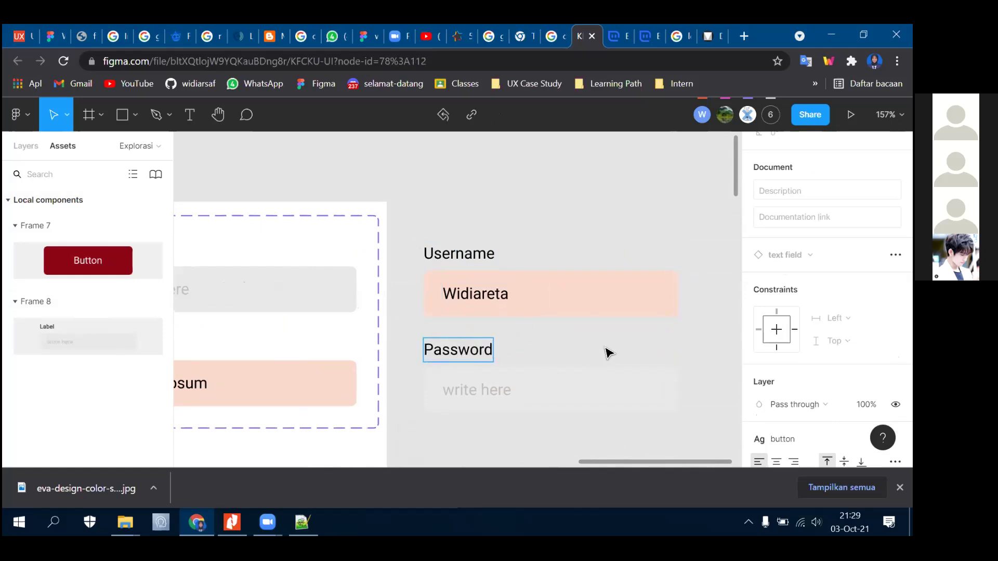
scroll(606, 352, down, 3)
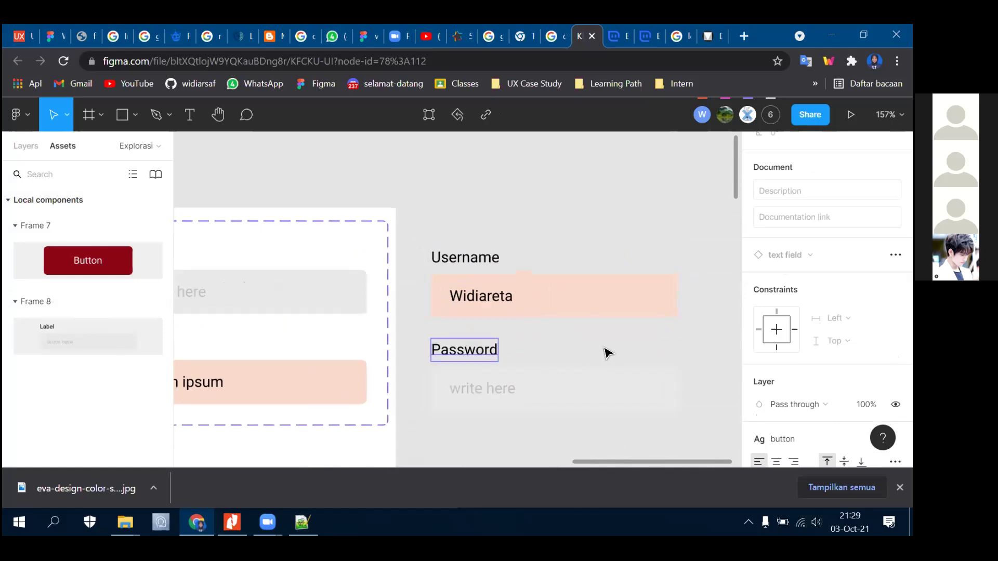
click(685, 350)
- Delete both text field instances from the canvas beside Frame 8
scroll(685, 350, up, 2)
drag(426, 252, 652, 427)
click(25, 145)
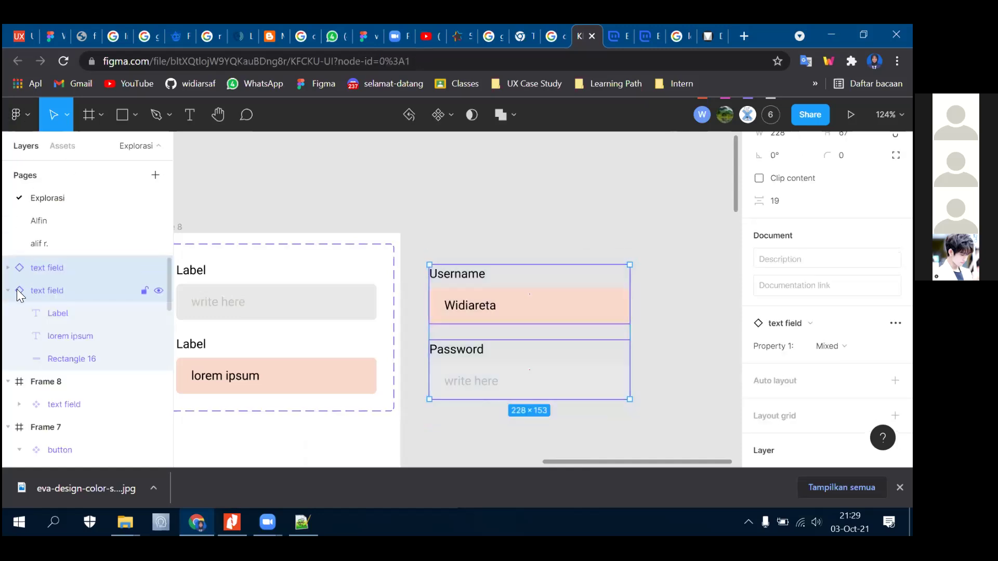
click(465, 434)
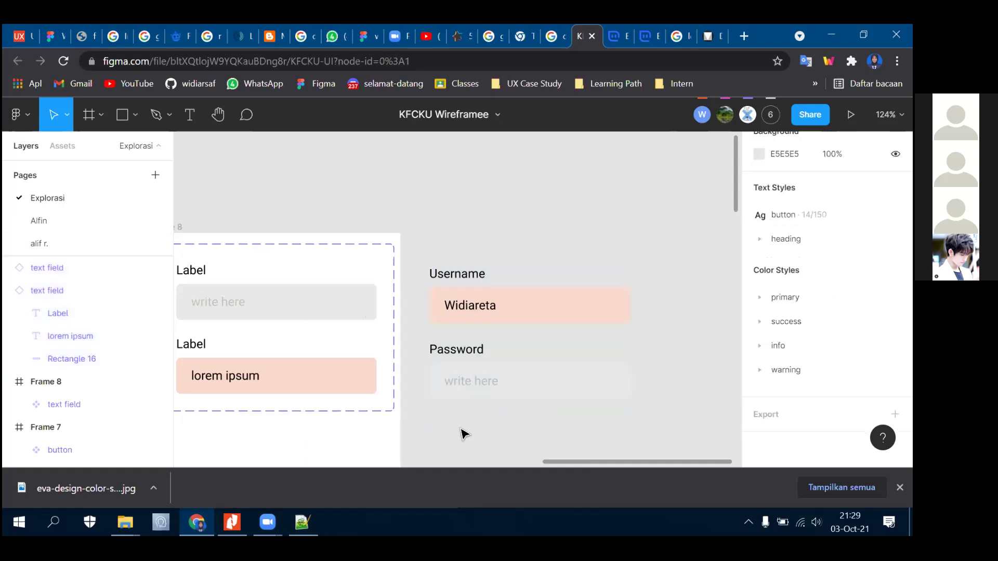
scroll(463, 428, down, 3)
drag(541, 423, 597, 442)
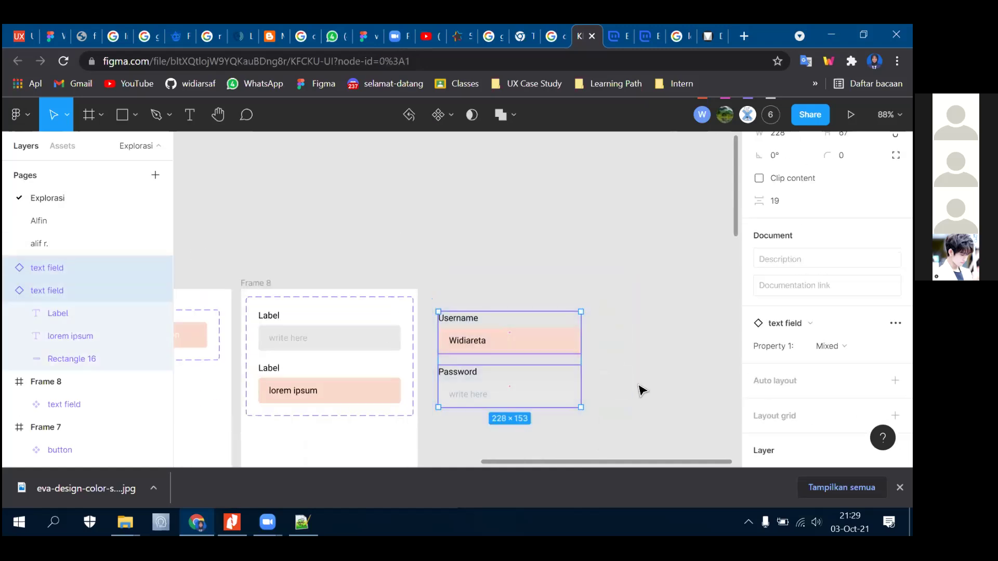
click(598, 391)
drag(432, 304, 623, 426)
key(Delete)
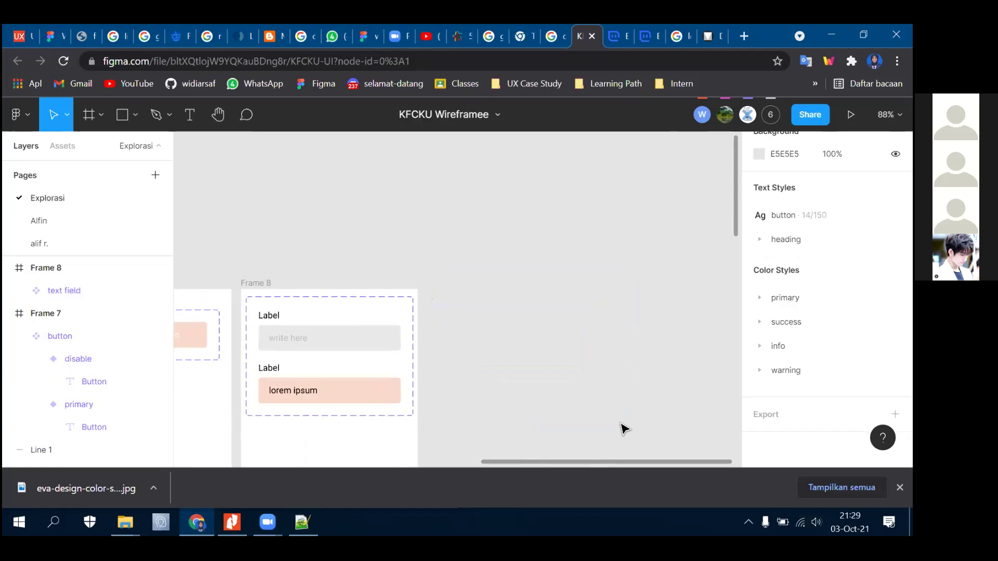
- Shorten Frame 8 to 283 × 252 and Frame 7 to 346 × 252
scroll(621, 425, down, 3)
scroll(552, 392, down, 3)
click(547, 394)
scroll(547, 394, up, 4)
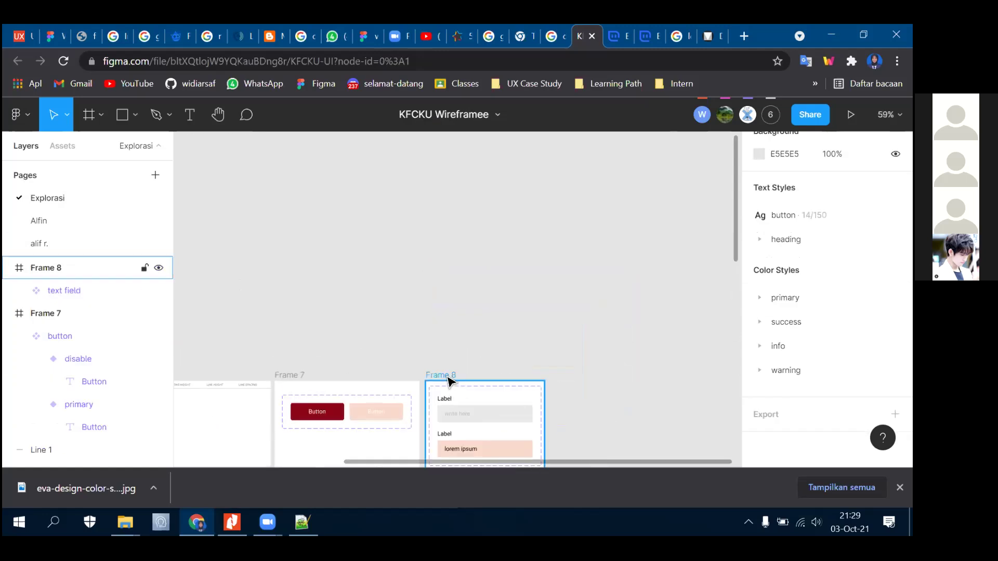
drag(451, 407, 456, 346)
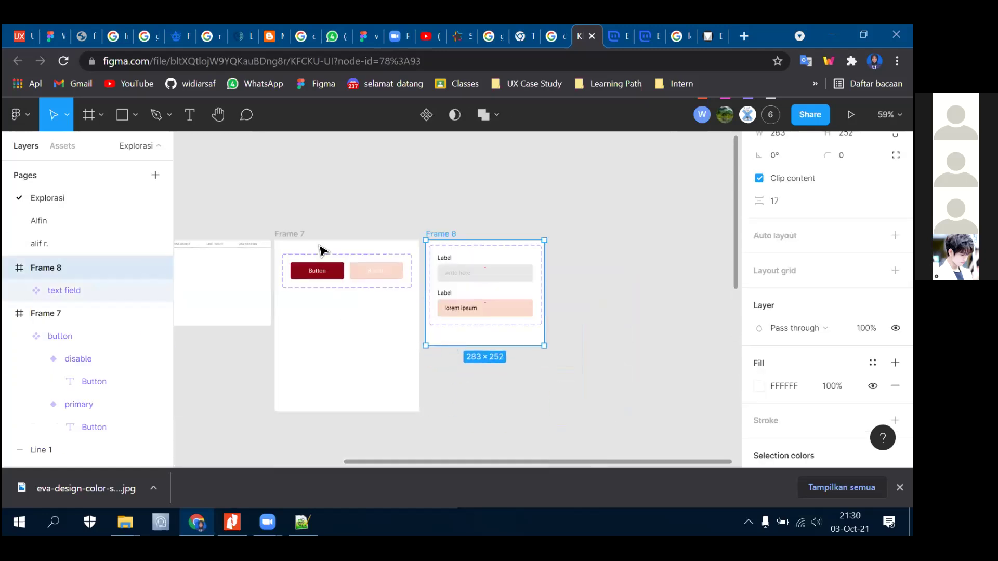
click(341, 345)
drag(334, 413, 339, 345)
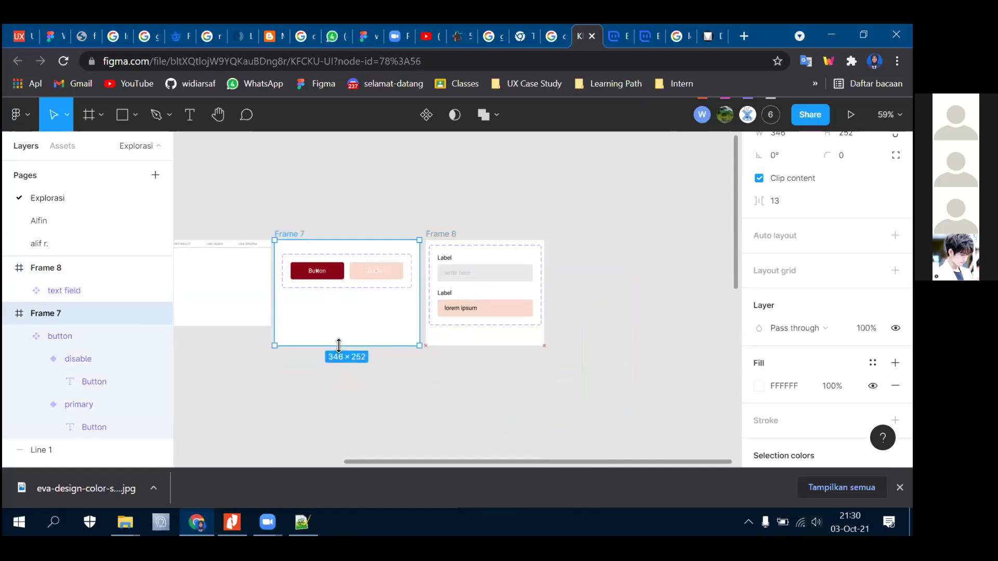
scroll(525, 438, down, 2)
click(429, 429)
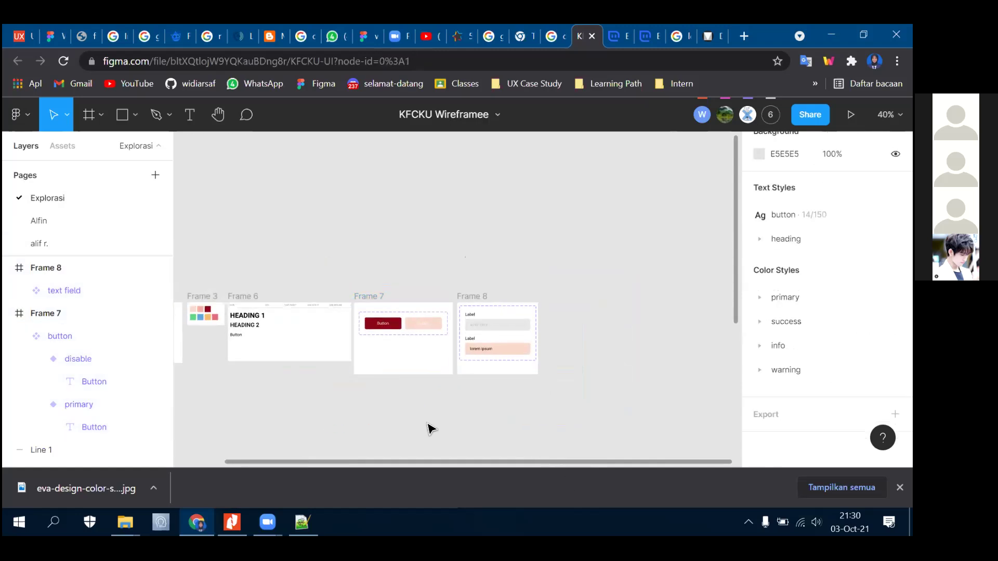
- Review the style and component frames on the canvas along with the local button and text field components
scroll(248, 390, up, 3)
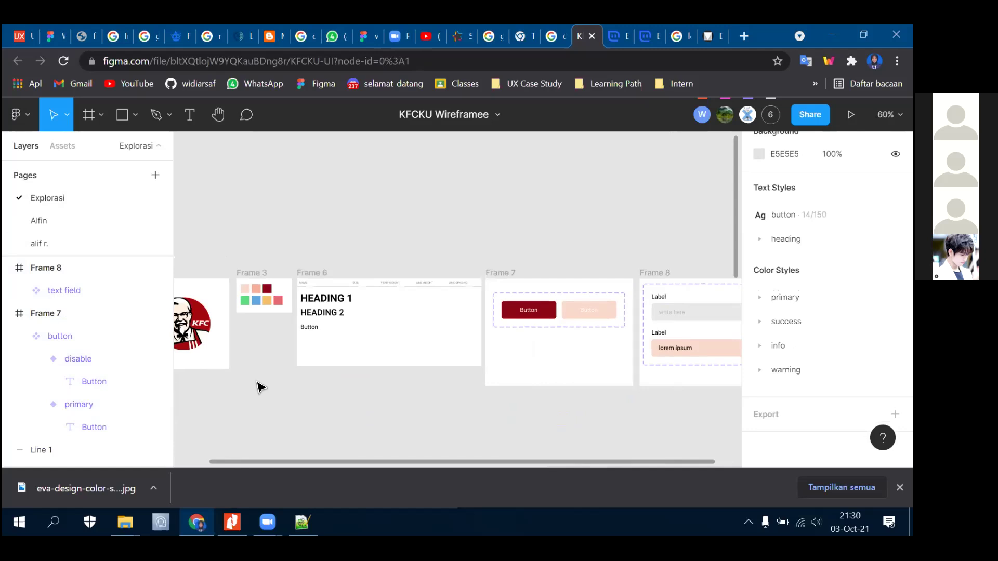
scroll(494, 349, down, 2)
scroll(452, 366, up, 3)
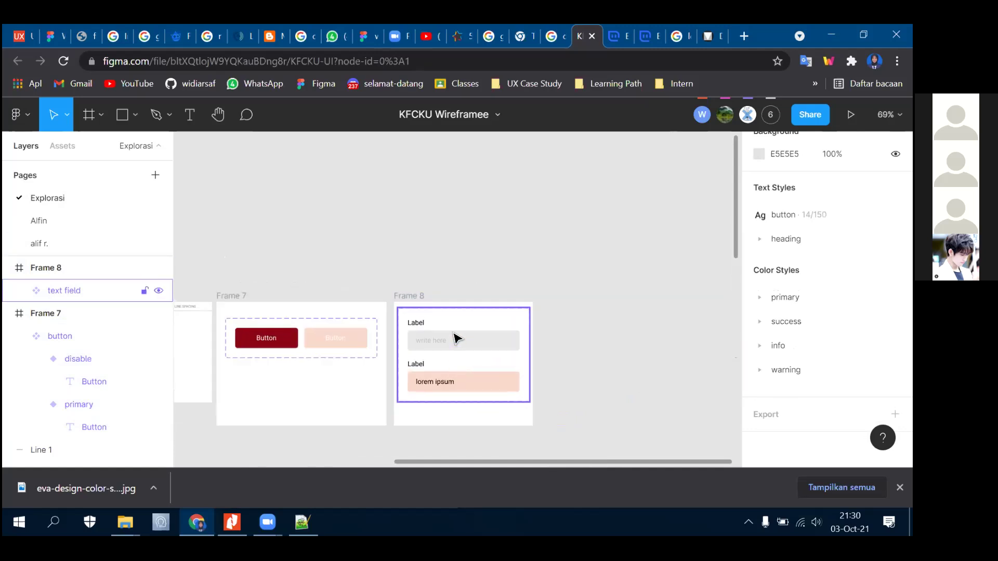
scroll(454, 338, up, 3)
click(62, 147)
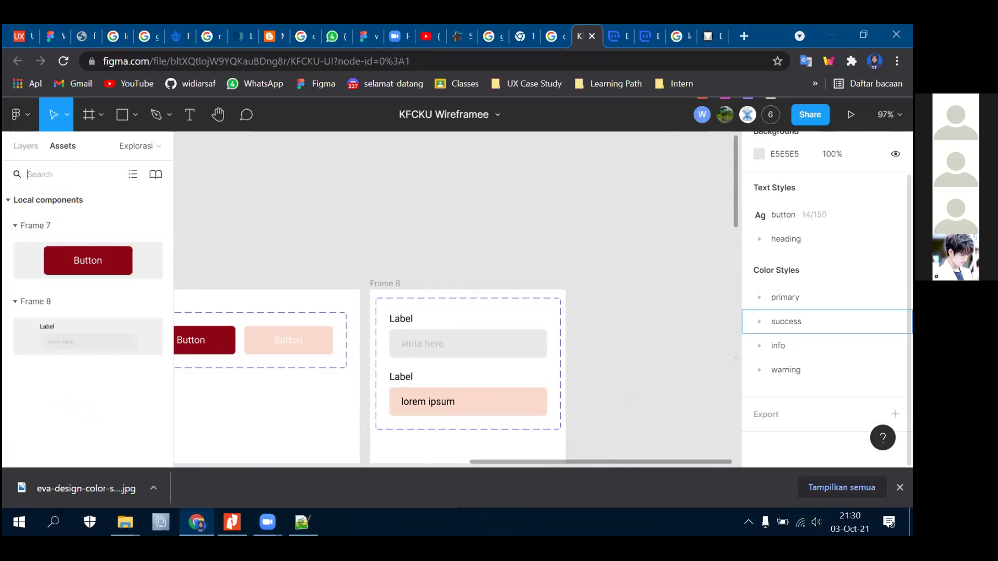
scroll(328, 273, down, 5)
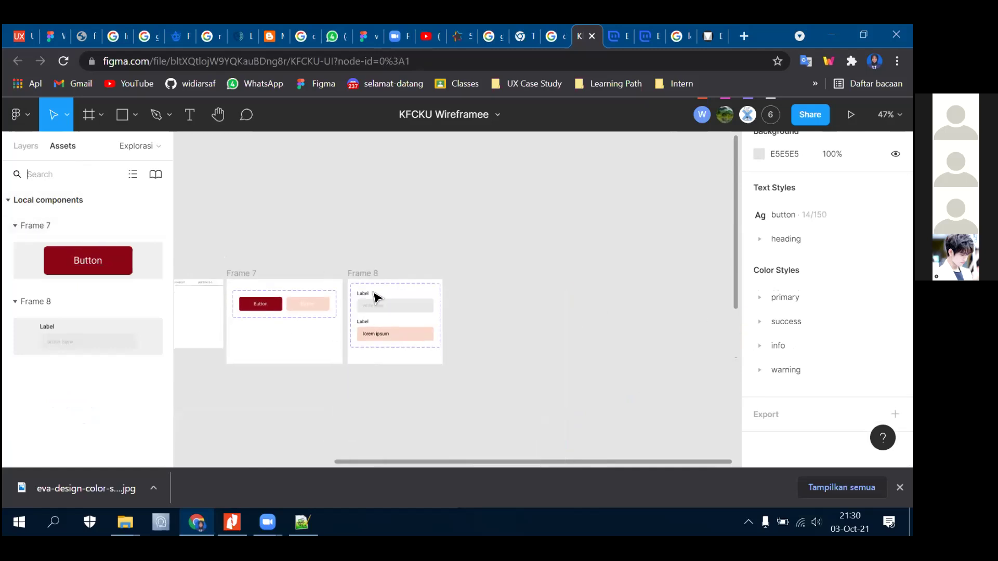
drag(514, 465, 352, 461)
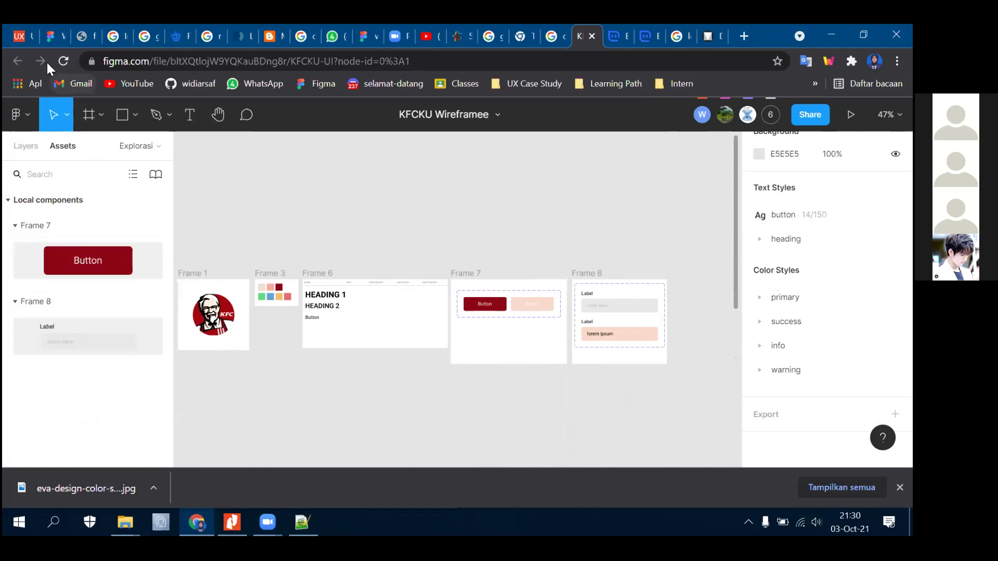
- Switch to the team project's reference design file and examine its Dropdown / Select components
click(51, 39)
ctrl+scroll(621, 244, up, 5)
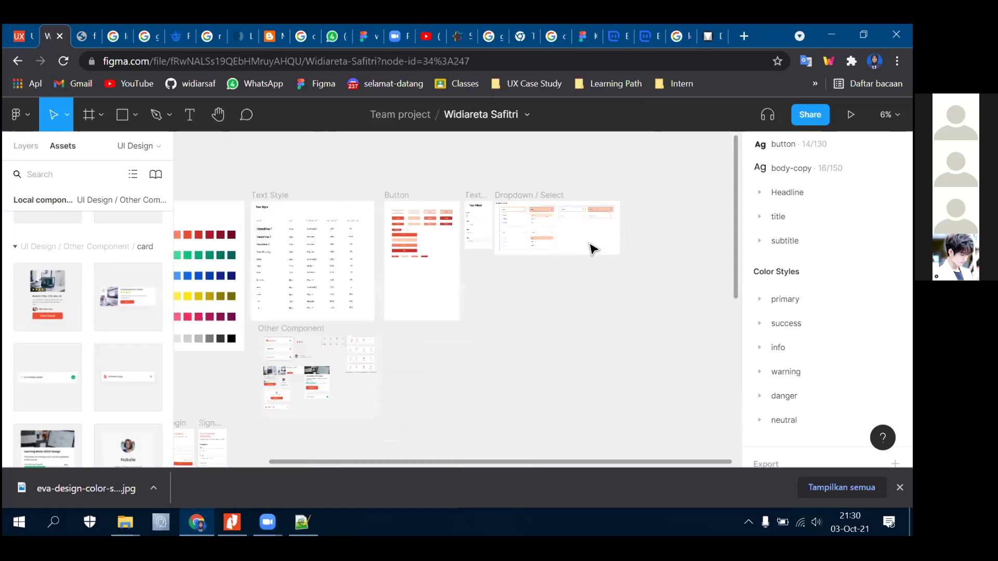
ctrl+scroll(425, 227, up, 2)
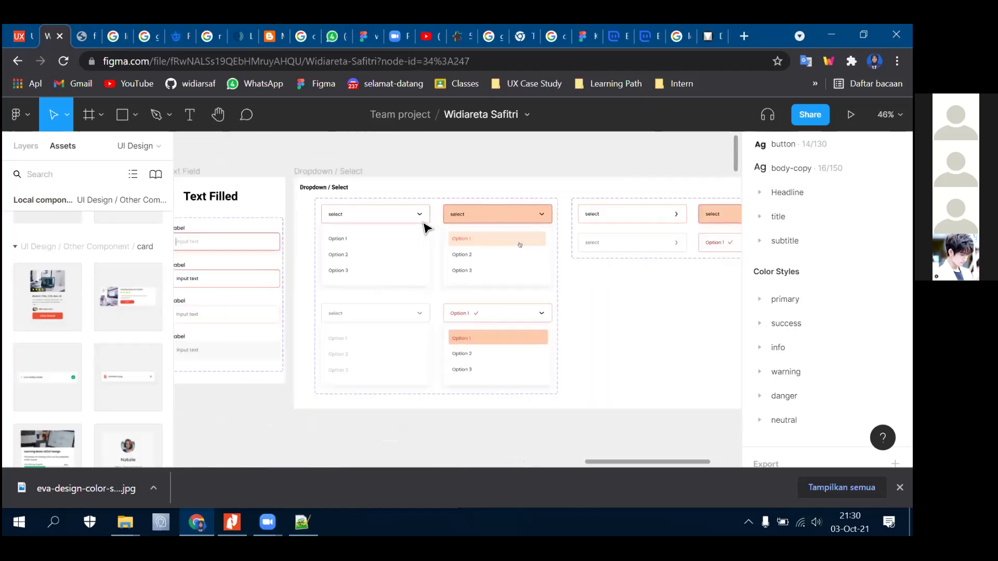
- Examine the Dropdown / Select components and the Other Component frame, including its navbar variants with different active items
ctrl+scroll(605, 271, down, 1)
ctrl+scroll(605, 270, up, 2)
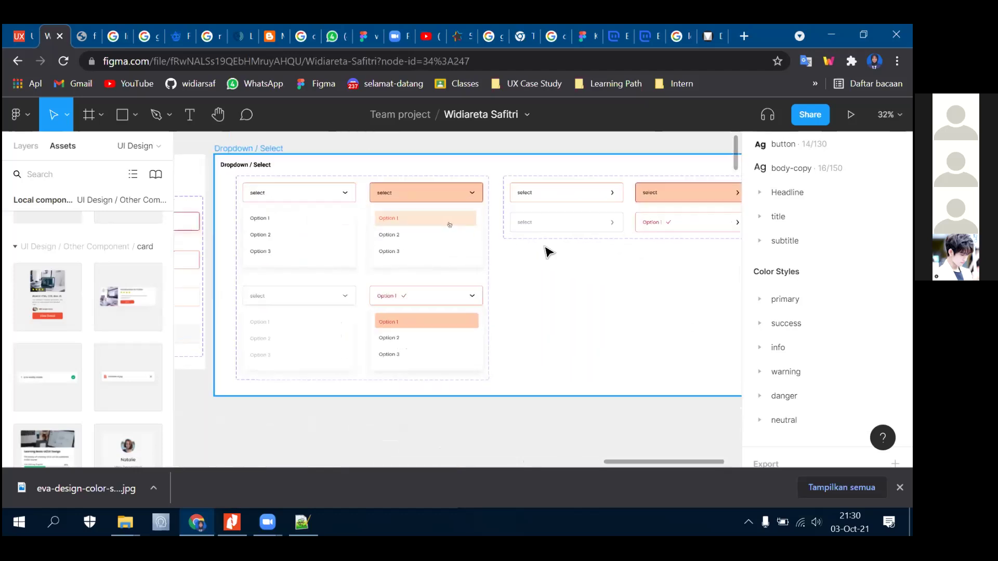
ctrl+scroll(449, 235, down, 3)
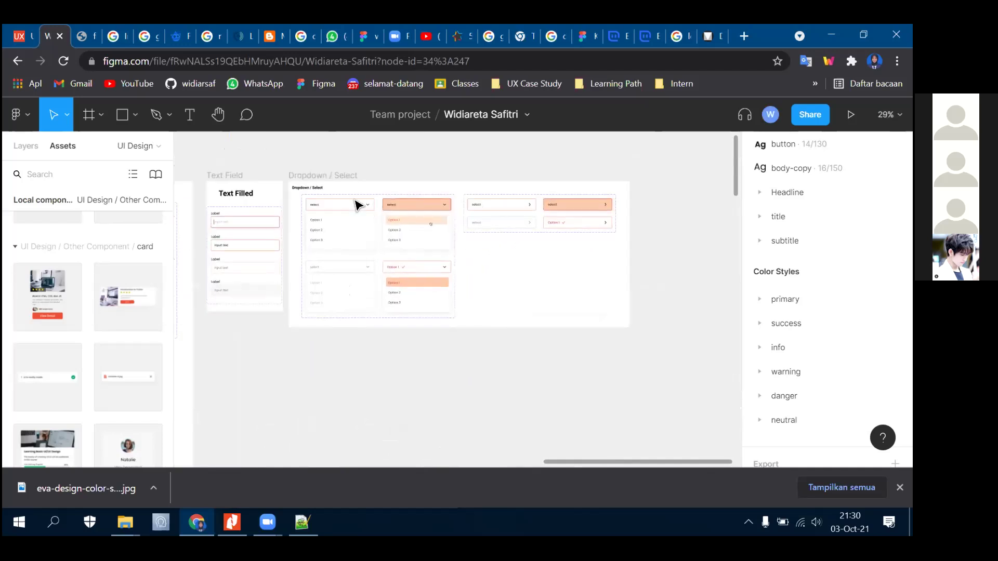
ctrl+scroll(352, 196, up, 3)
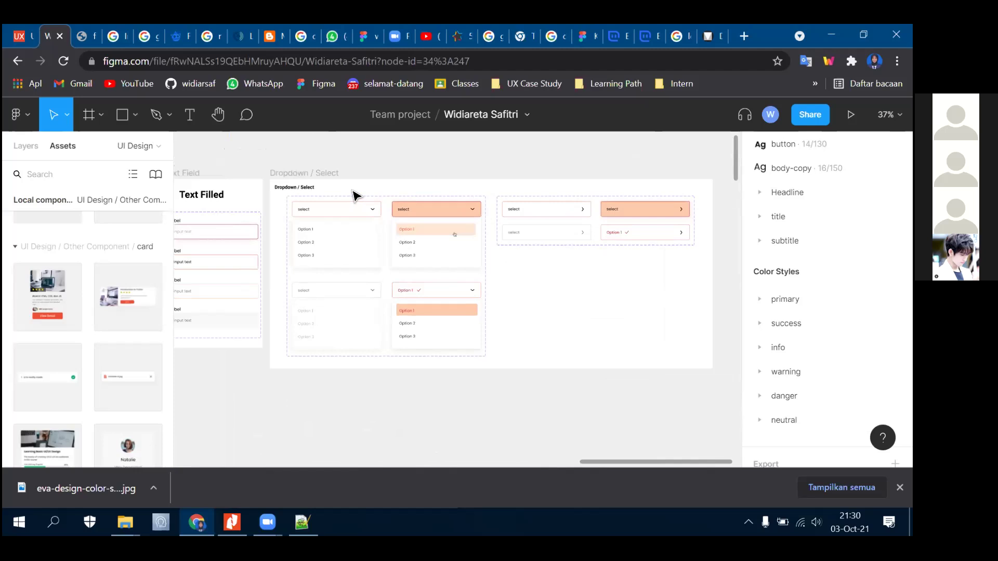
ctrl+scroll(352, 195, down, 6)
ctrl+scroll(244, 262, up, 5)
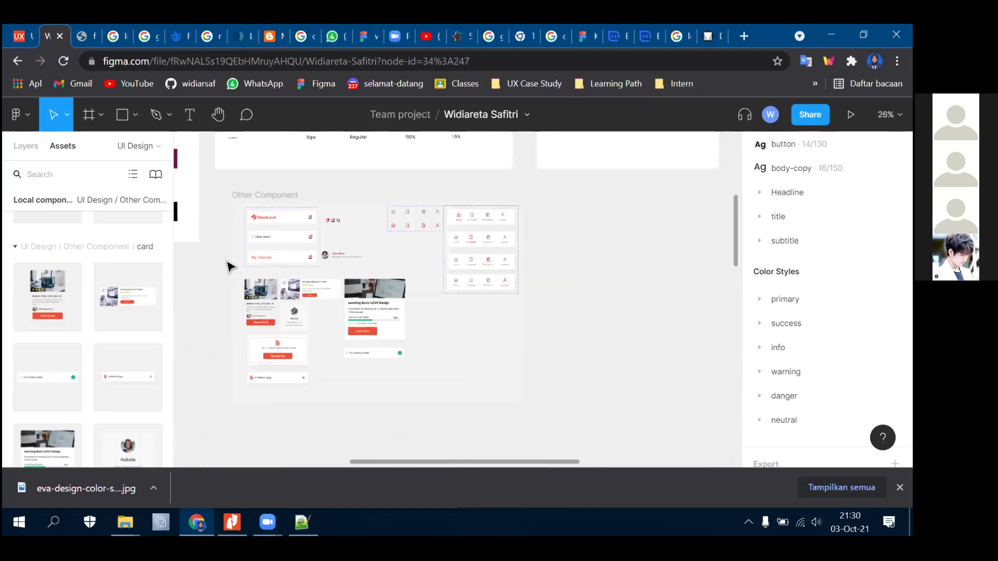
ctrl+scroll(263, 263, up, 2)
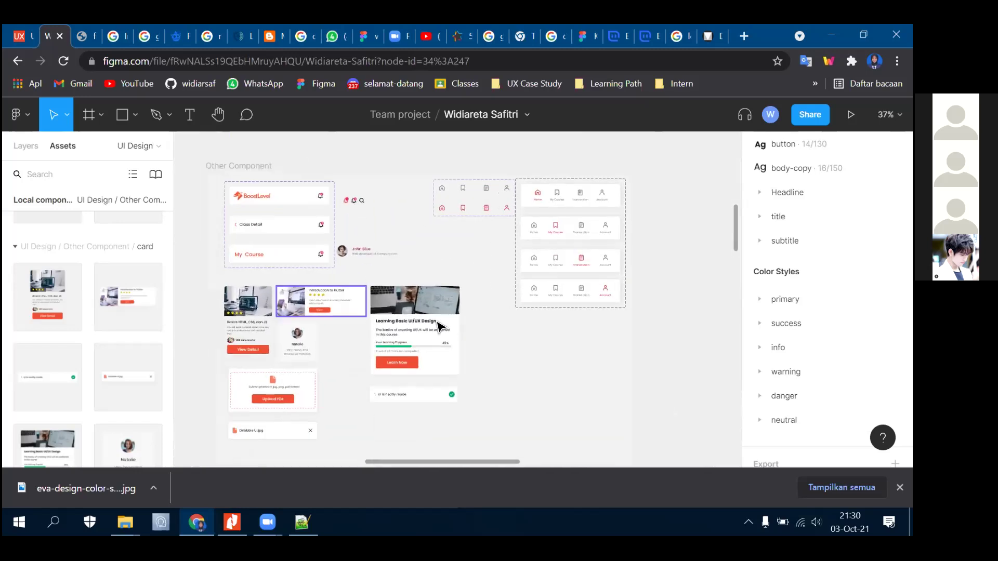
ctrl+scroll(679, 245, up, 3)
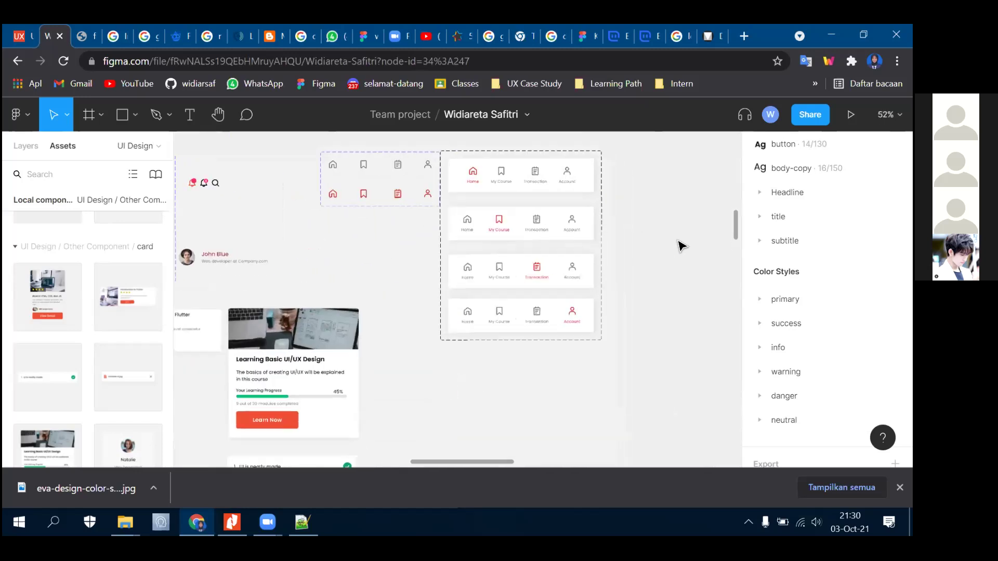
ctrl+scroll(679, 244, up, 2)
click(508, 205)
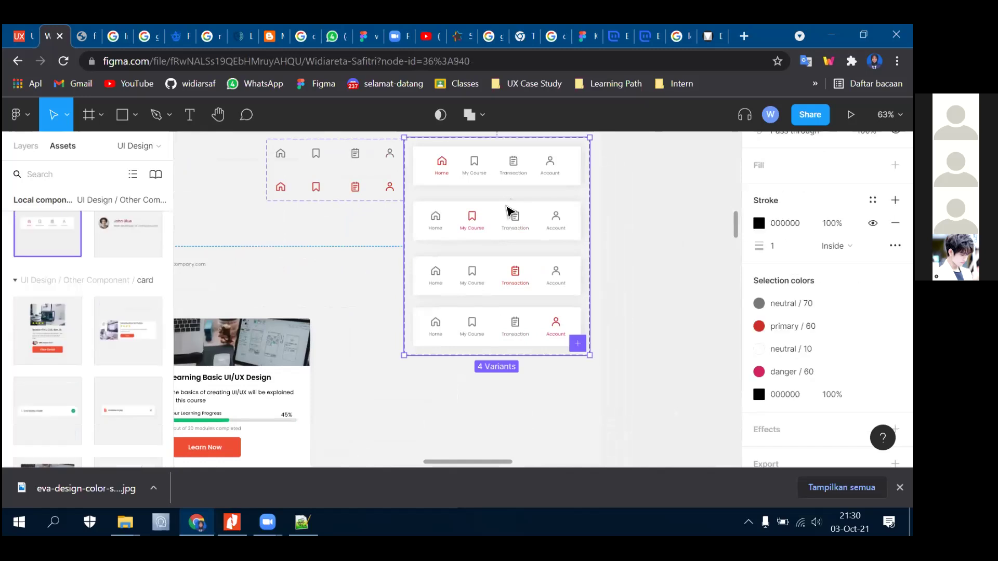
click(322, 258)
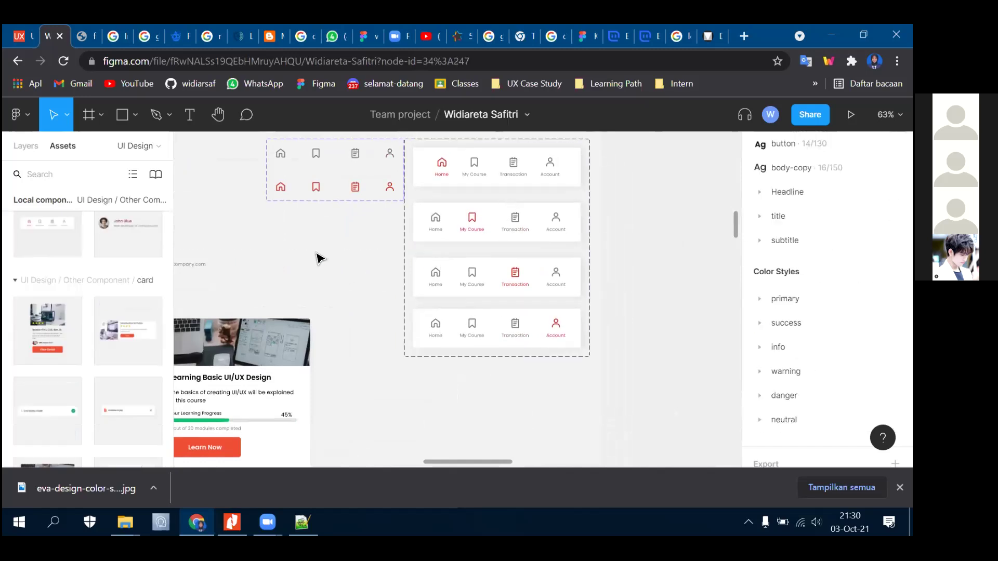
- Browse the local components of the UI Design page, expanding the icon groups under Other Component
ctrl+scroll(339, 267, down, 1)
scroll(88, 329, down, 3)
scroll(84, 330, down, 4)
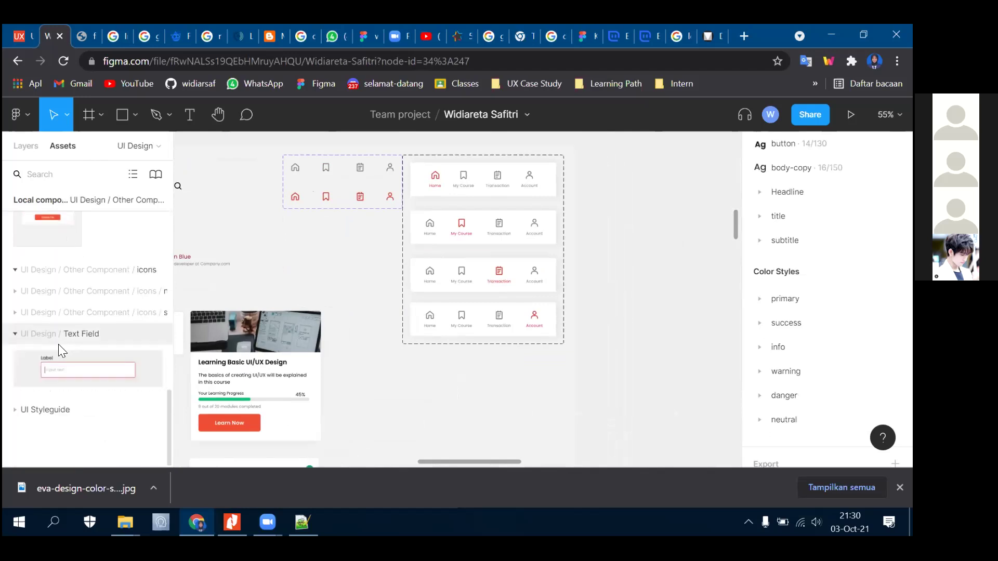
click(15, 312)
click(13, 295)
scroll(21, 301, up, 3)
scroll(21, 299, up, 4)
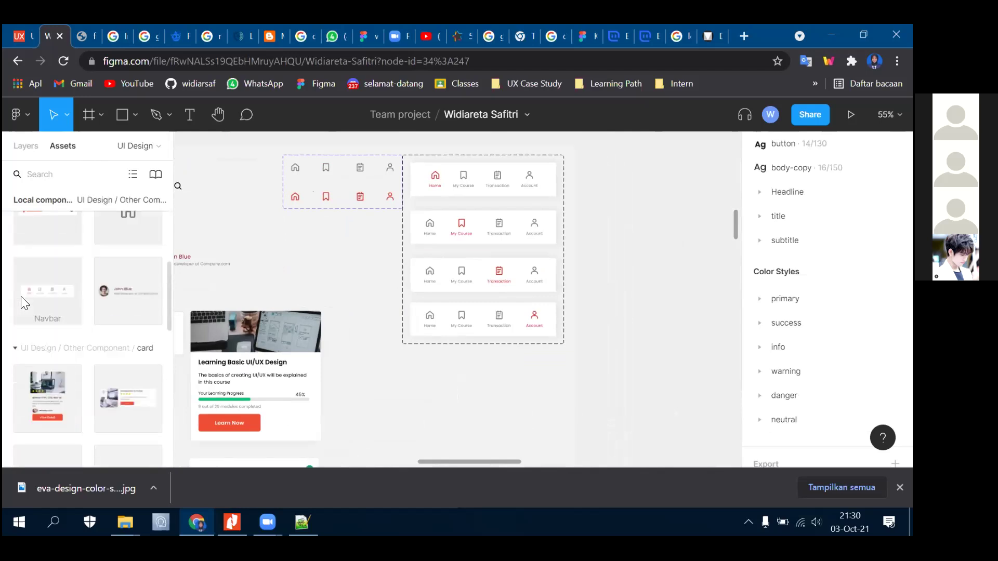
scroll(51, 289, up, 4)
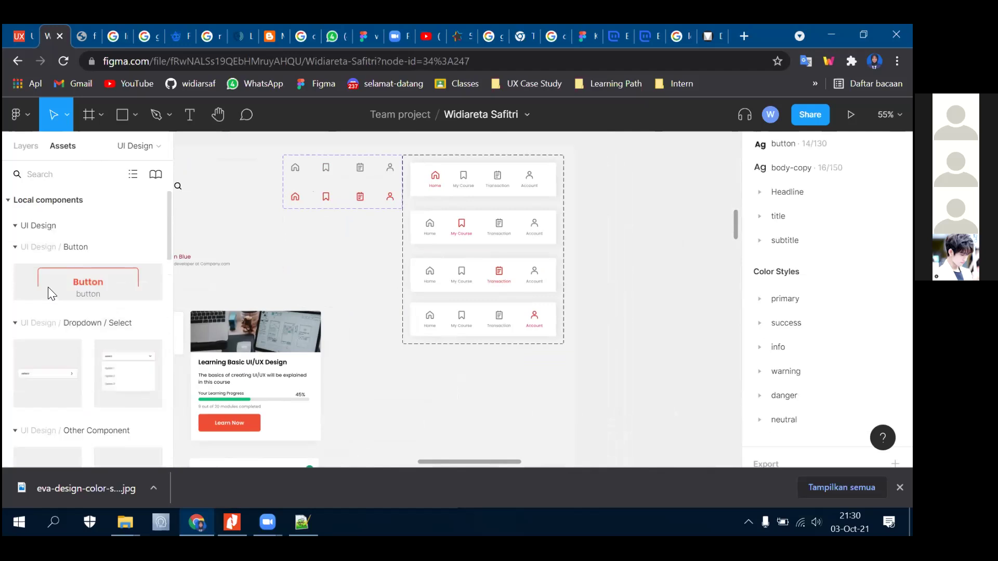
scroll(47, 287, down, 8)
scroll(35, 326, down, 2)
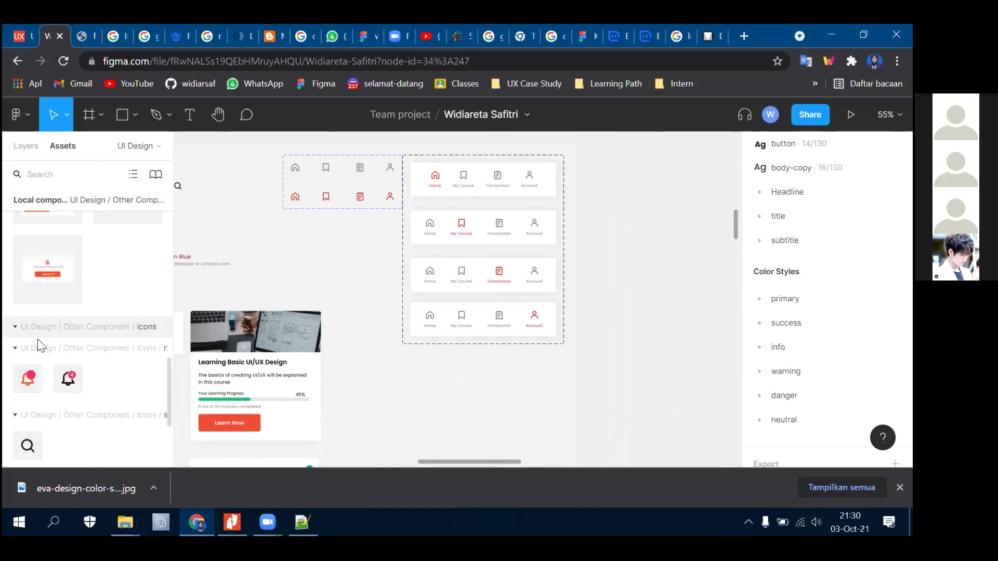
click(15, 348)
click(17, 368)
click(14, 347)
scroll(25, 400, down, 2)
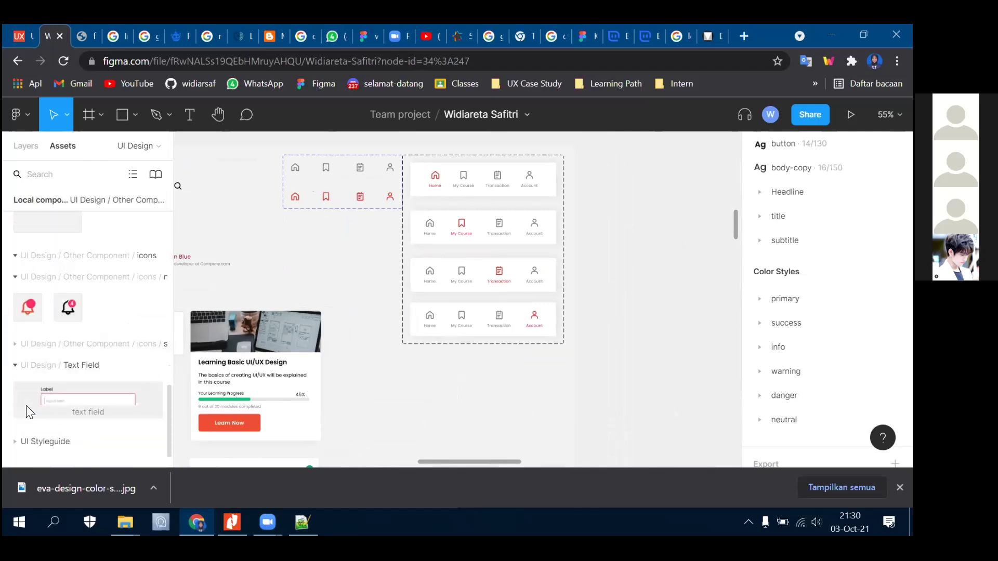
click(13, 344)
scroll(13, 353, down, 2)
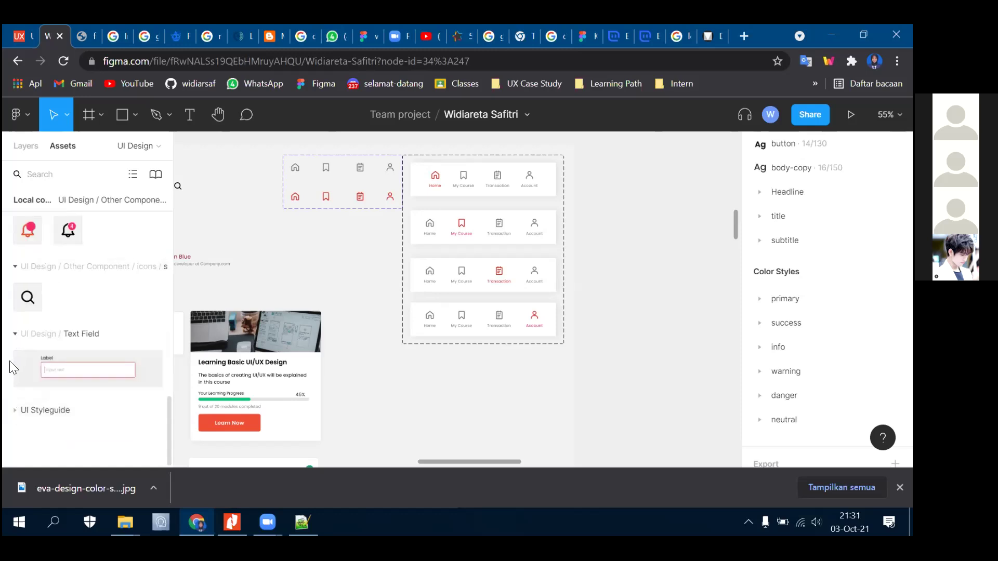
scroll(18, 366, up, 3)
click(16, 319)
click(16, 319)
scroll(44, 315, up, 4)
- Place a Navbar instance on the canvas just below the navbar variant set
click(464, 286)
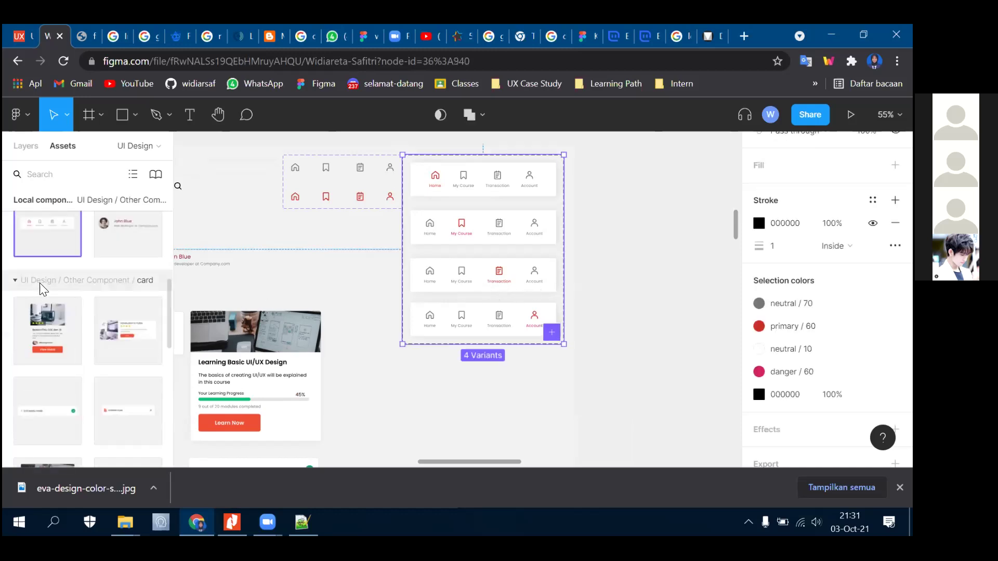
scroll(63, 349, up, 3)
drag(131, 362, 475, 379)
scroll(518, 383, up, 2)
scroll(826, 312, up, 5)
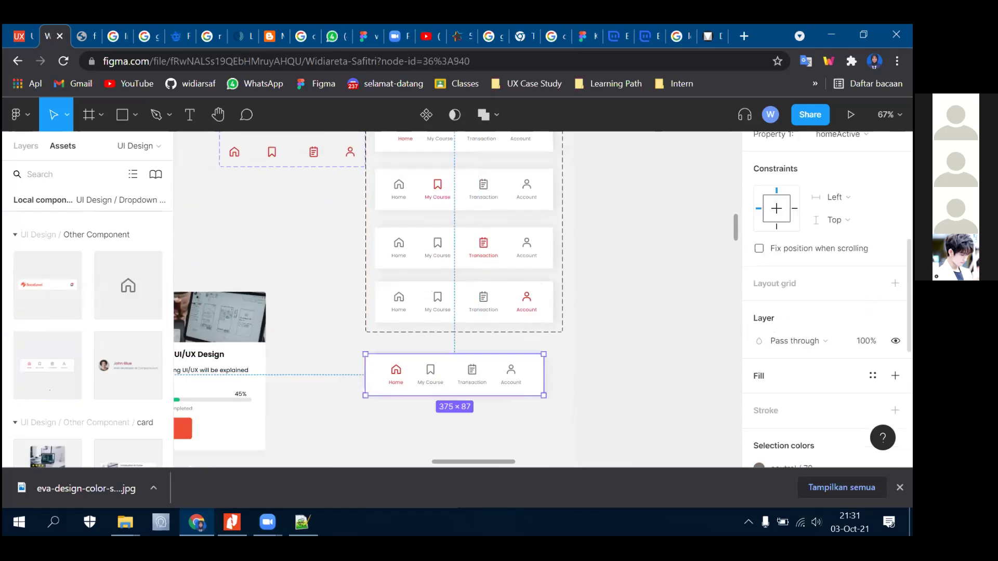
- Switch the Navbar instance's Property 1 to transactionActive to try the variant, and delete the instance
scroll(811, 291, up, 2)
click(837, 276)
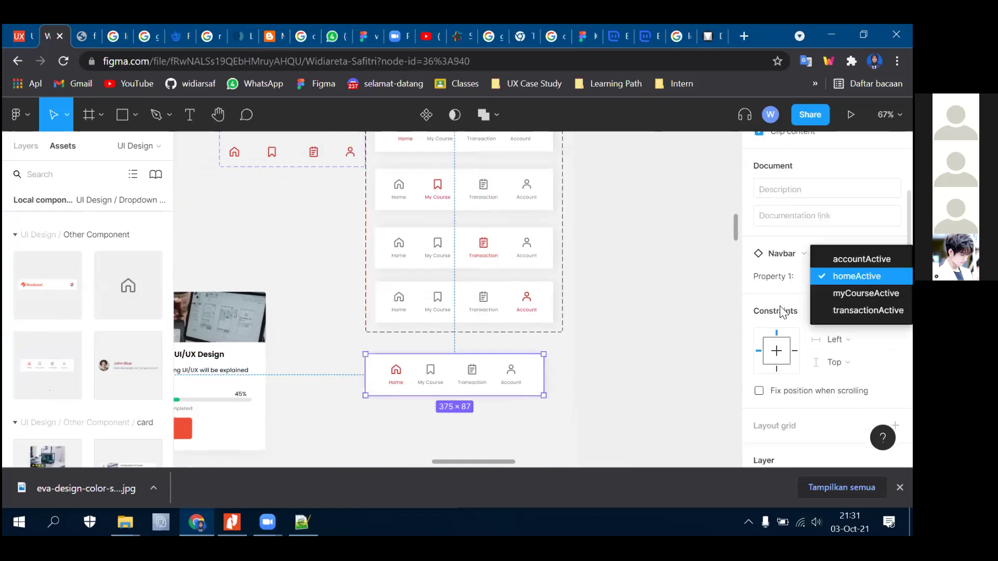
key(Down)
key(Down)
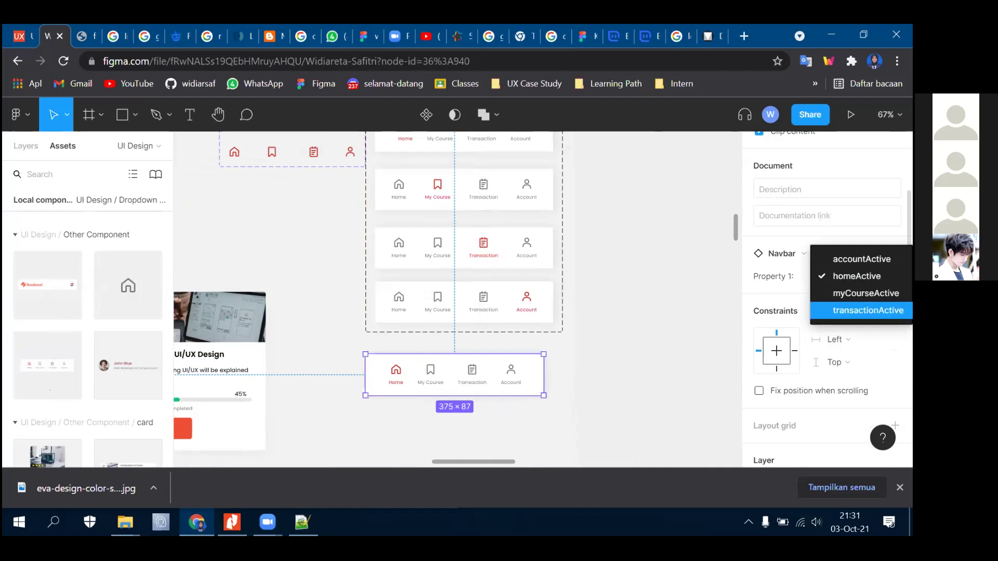
key(Return)
click(423, 407)
click(517, 378)
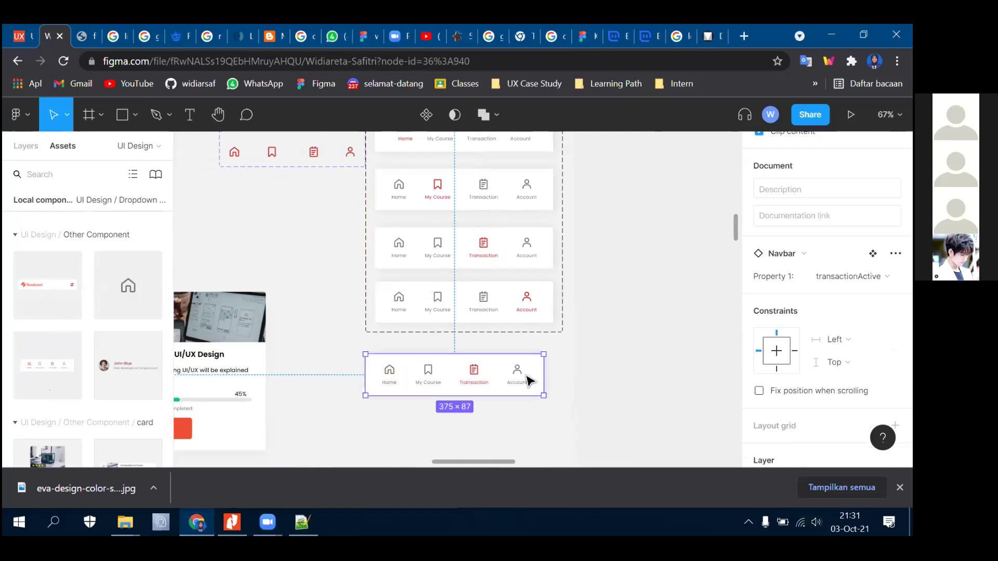
key(Delete)
- Examine the cards in the Other Component frame and the app screens that reuse them, such as Home and Detail Kursus/Kelas
scroll(394, 333, down, 6)
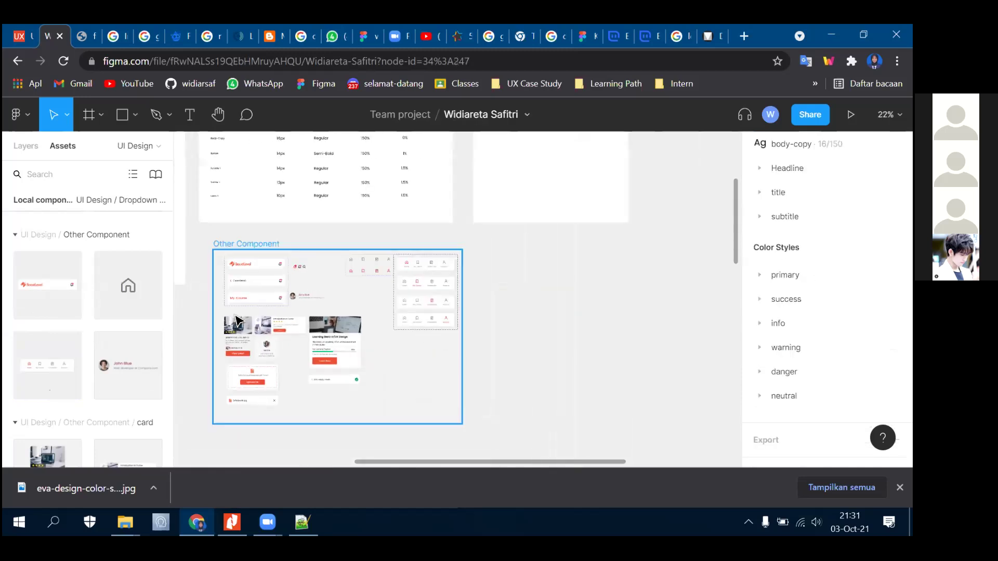
scroll(236, 320, up, 3)
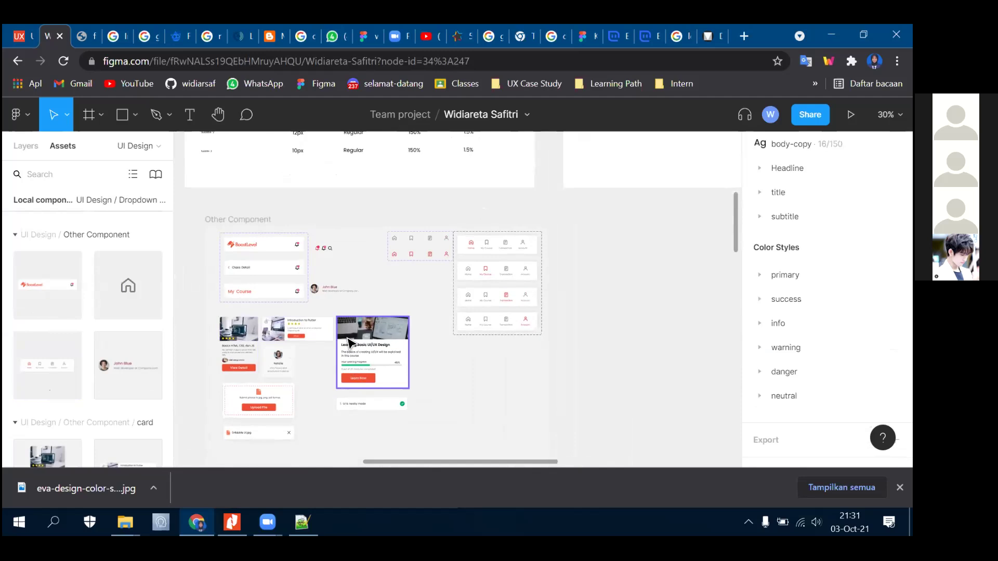
scroll(404, 415, left, 5)
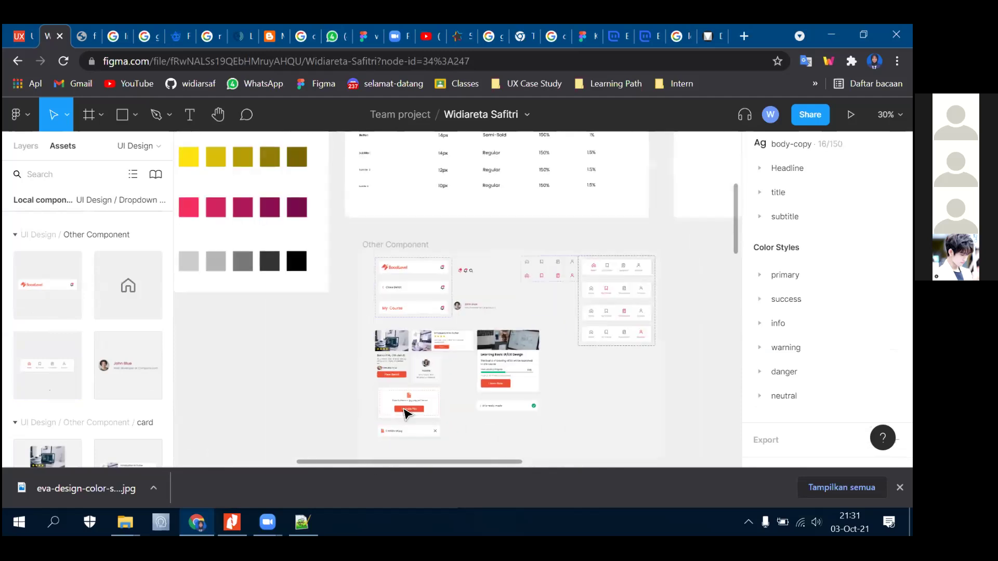
scroll(405, 414, down, 5)
scroll(374, 282, up, 2)
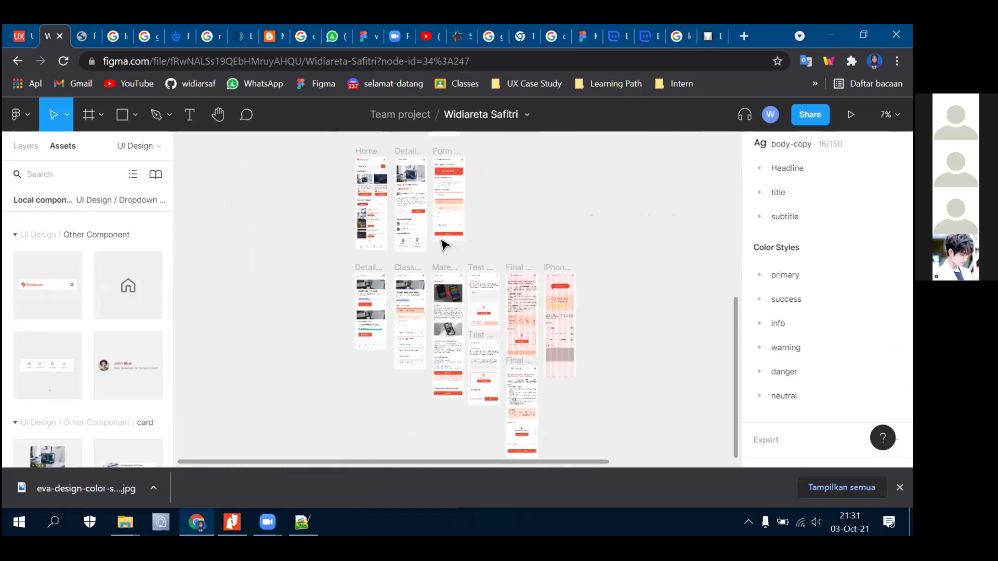
scroll(265, 281, up, 10)
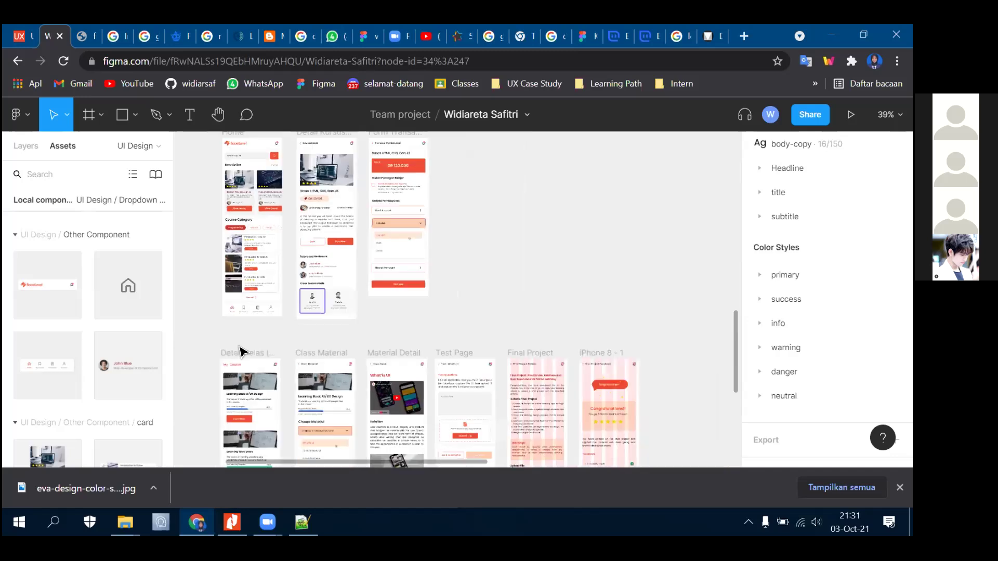
scroll(240, 353, down, 2)
scroll(238, 326, up, 5)
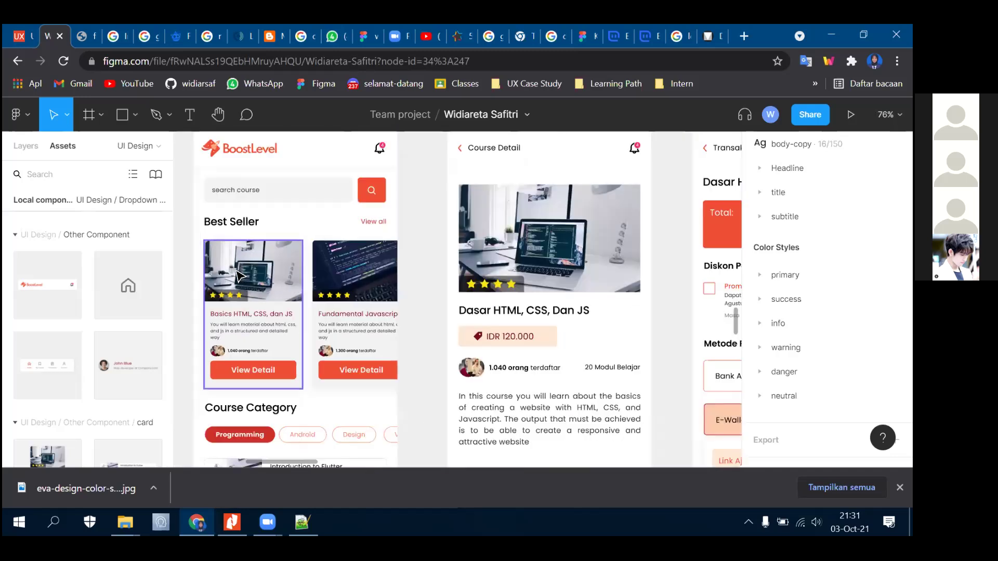
- Inspect the best-seller and category card instances on the Home screen alongside the neighbouring screens
click(237, 275)
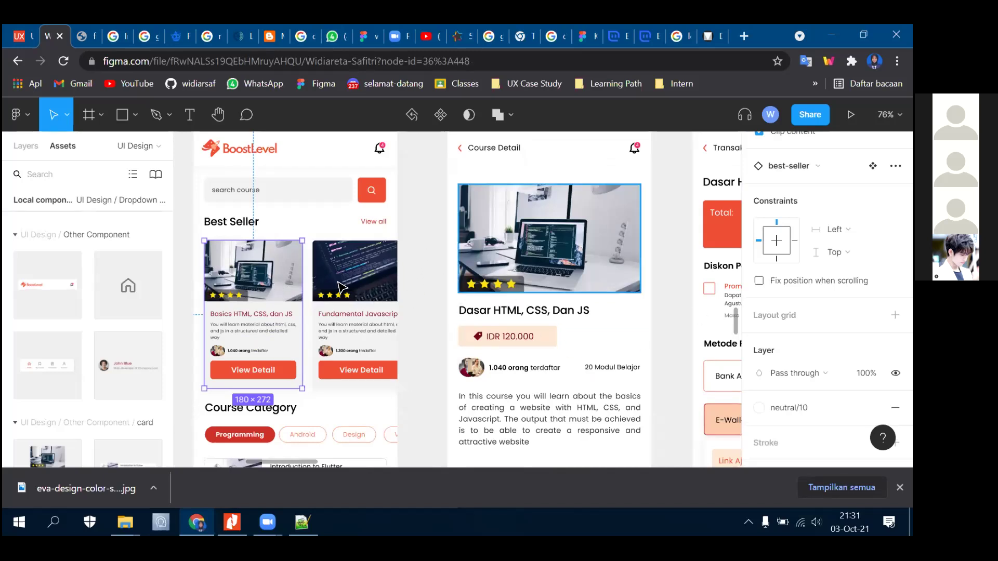
scroll(400, 287, down, 2)
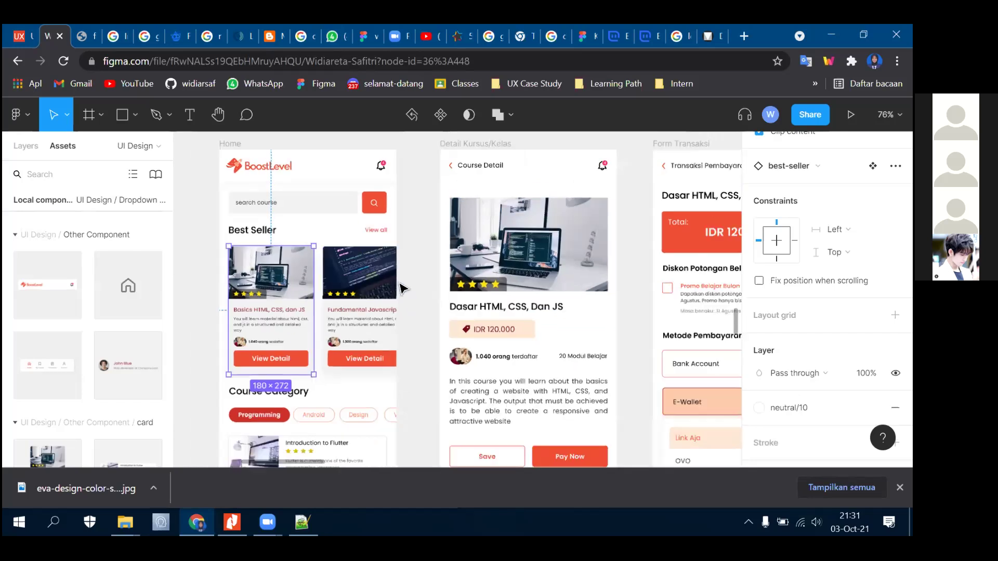
scroll(400, 288, down, 3)
scroll(343, 250, down, 5)
scroll(301, 247, up, 2)
click(300, 246)
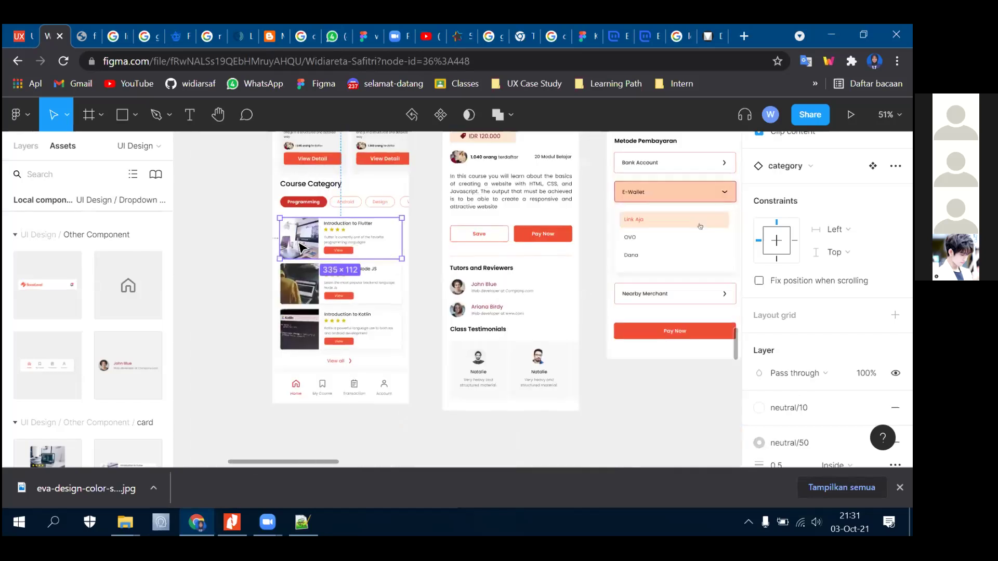
click(254, 335)
scroll(403, 330, down, 3)
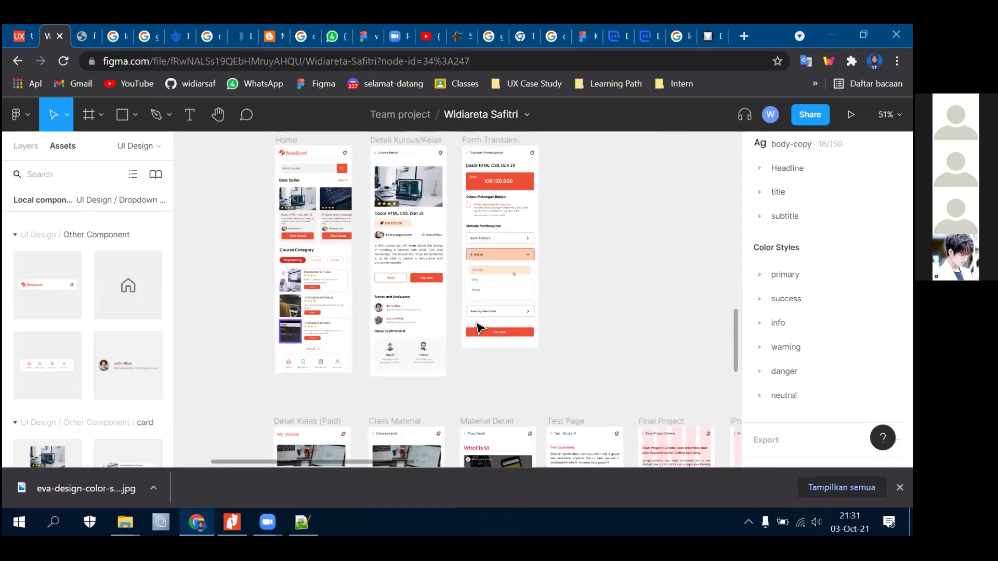
- Switch to the KFCKU Wireframee file and review its logo, colour, typography, button and text field frames
click(585, 36)
scroll(623, 280, up, 2)
scroll(520, 278, down, 3)
scroll(290, 289, down, 1)
scroll(291, 289, up, 1)
scroll(291, 280, up, 2)
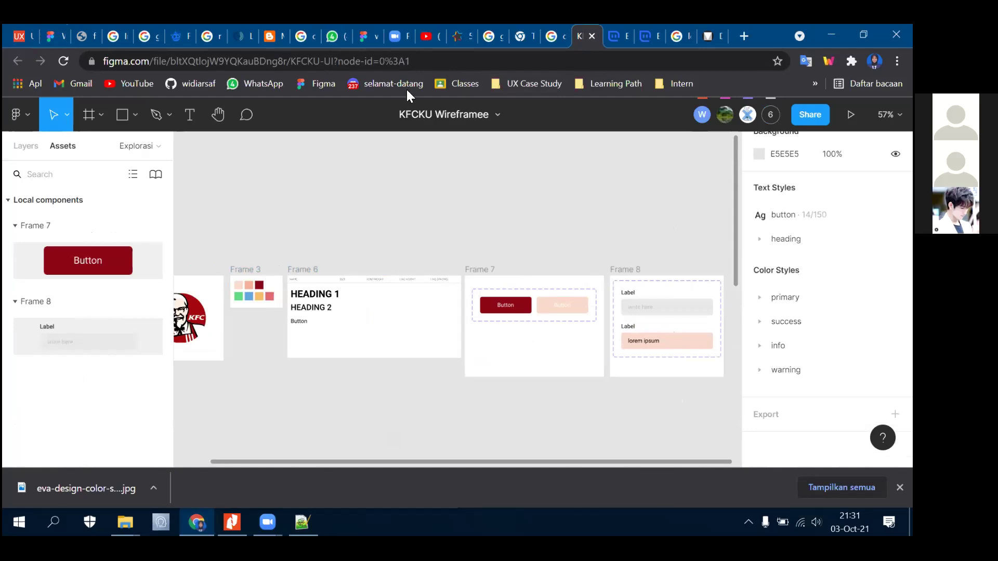
scroll(499, 218, down, 2)
scroll(463, 327, right, 1)
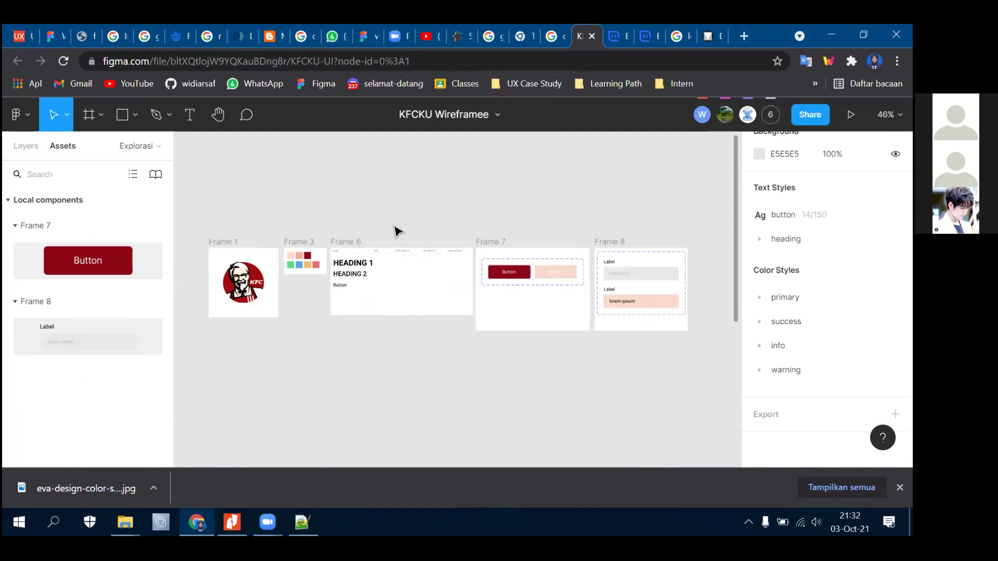
scroll(407, 225, down, 2)
scroll(418, 229, up, 1)
scroll(423, 232, down, 1)
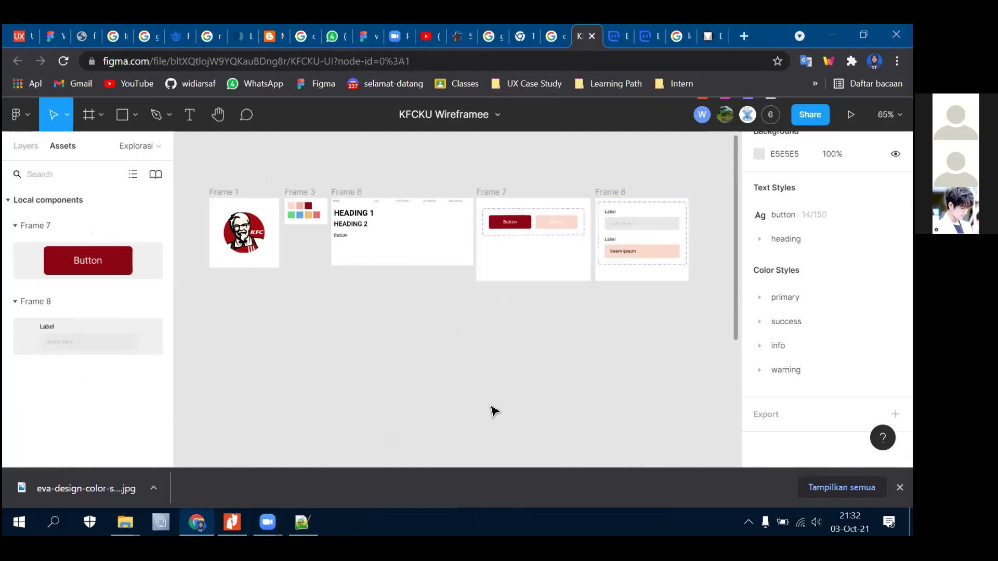